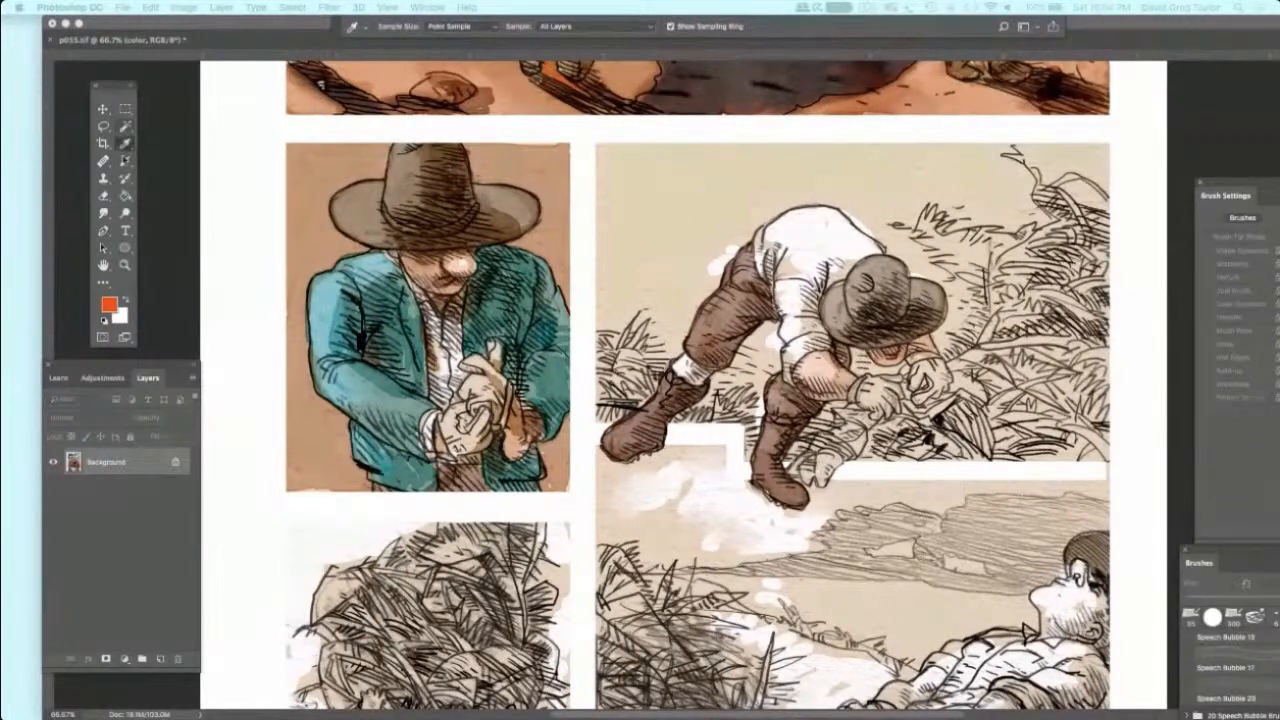
# Step: Sample an orange from the page and brush it onto the panel background behind the bending man's back and legs
pyautogui.click(125, 126)
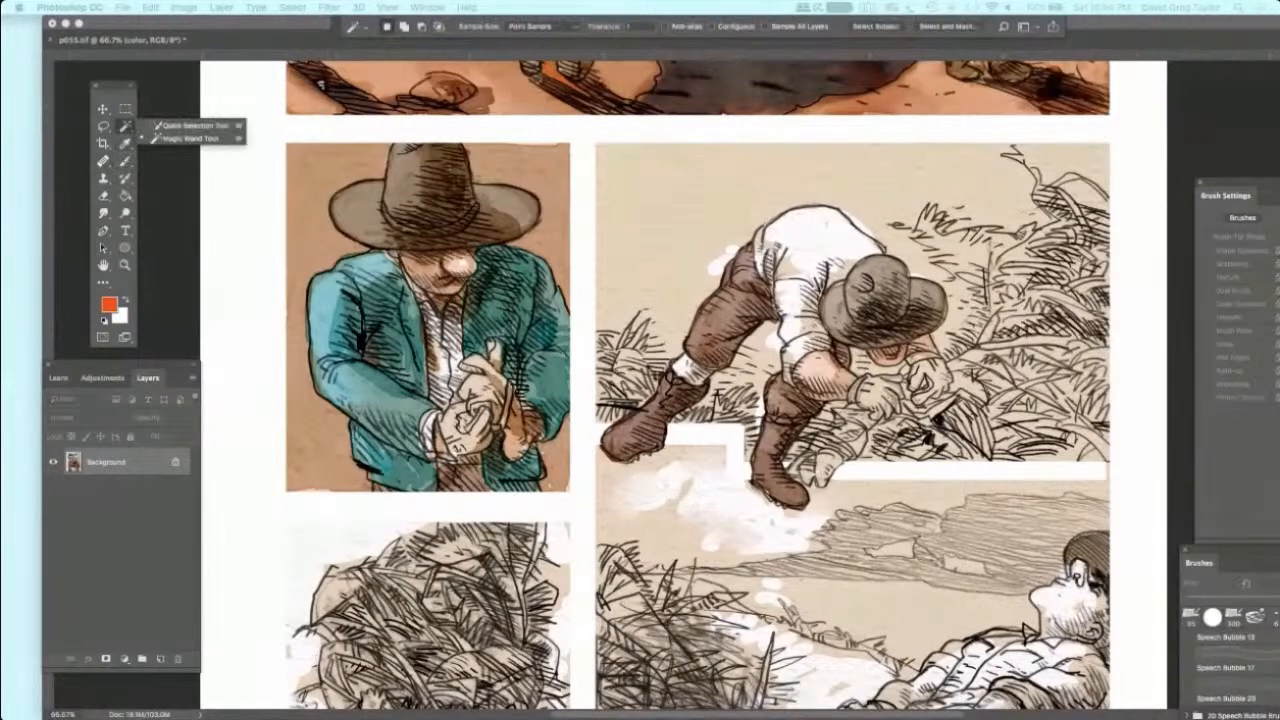
pyautogui.click(68, 125)
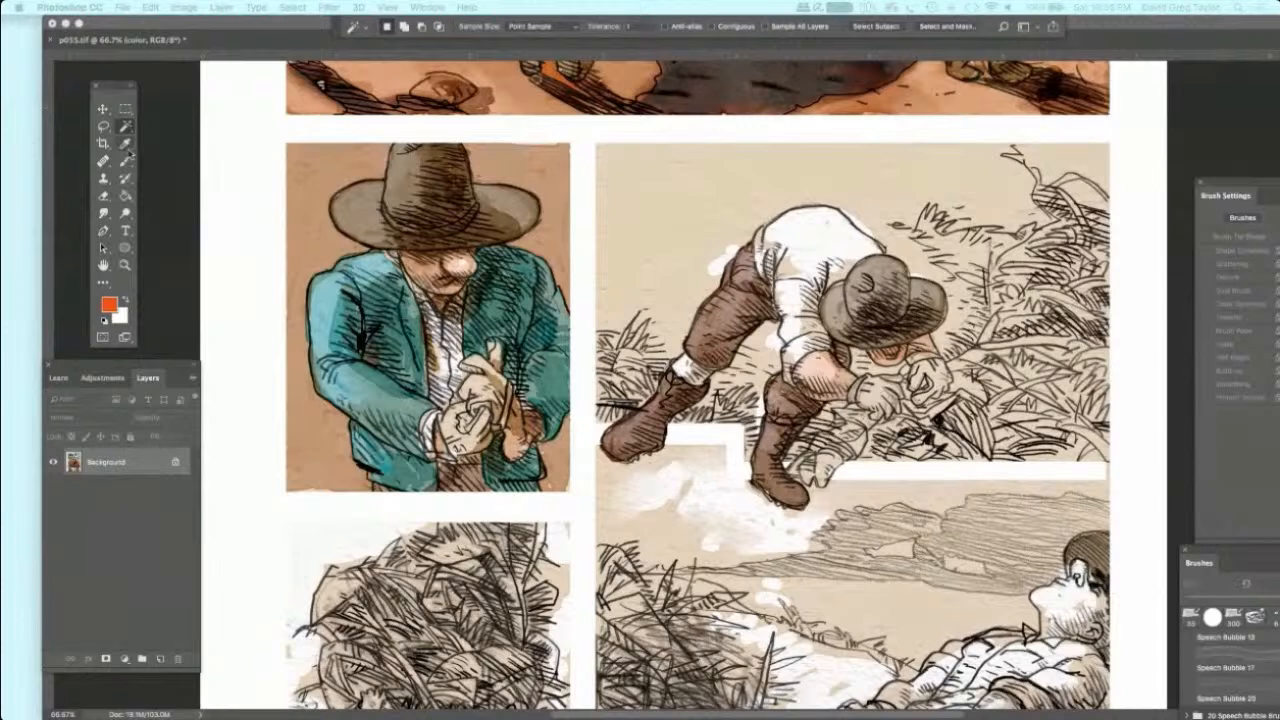
pyautogui.press('i')
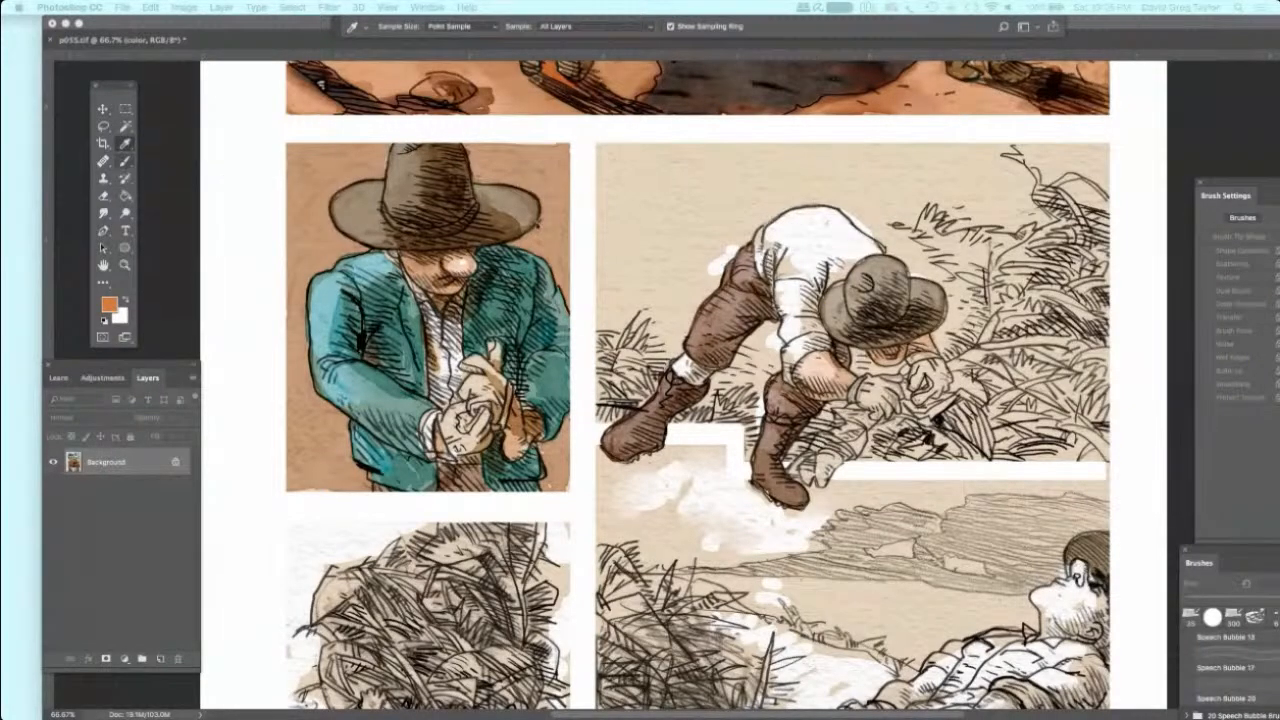
pyautogui.click(125, 161)
pyautogui.click(624, 250)
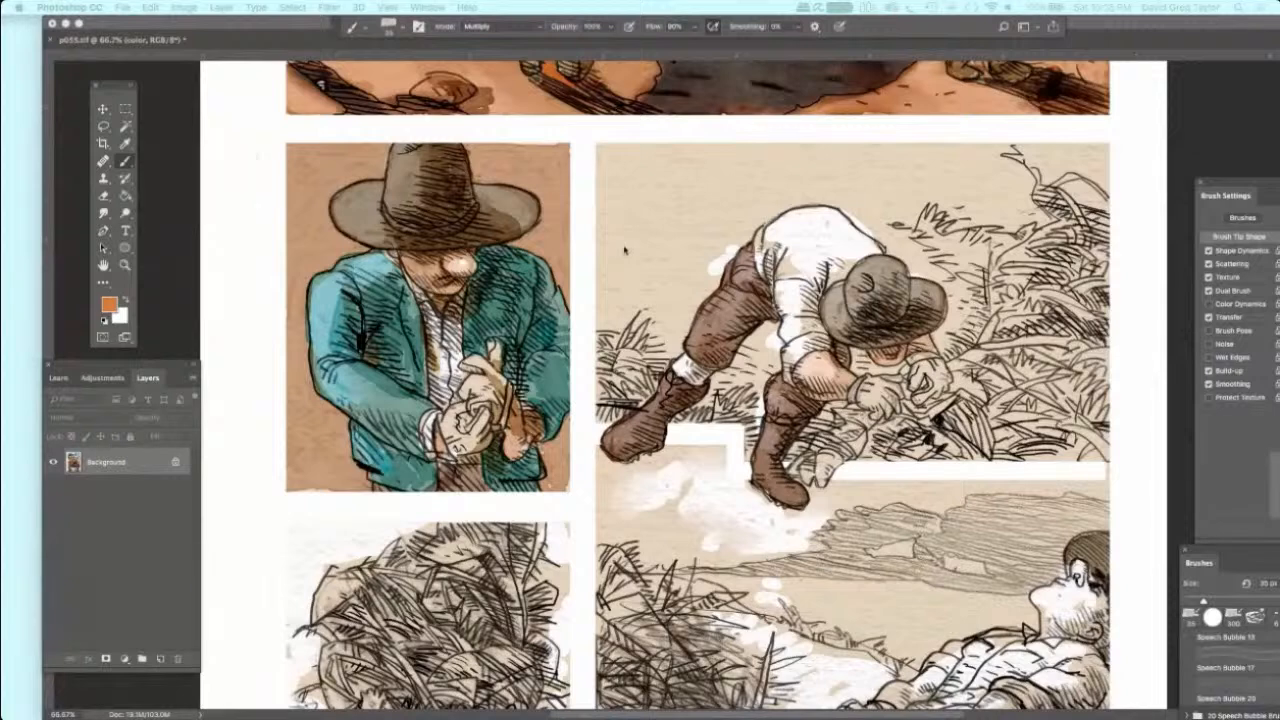
pyautogui.moveTo(638, 255)
pyautogui.mouseDown()
pyautogui.moveTo(604, 282)
pyautogui.moveTo(614, 286)
pyautogui.moveTo(586, 224)
pyautogui.moveTo(606, 208)
pyautogui.mouseUp()
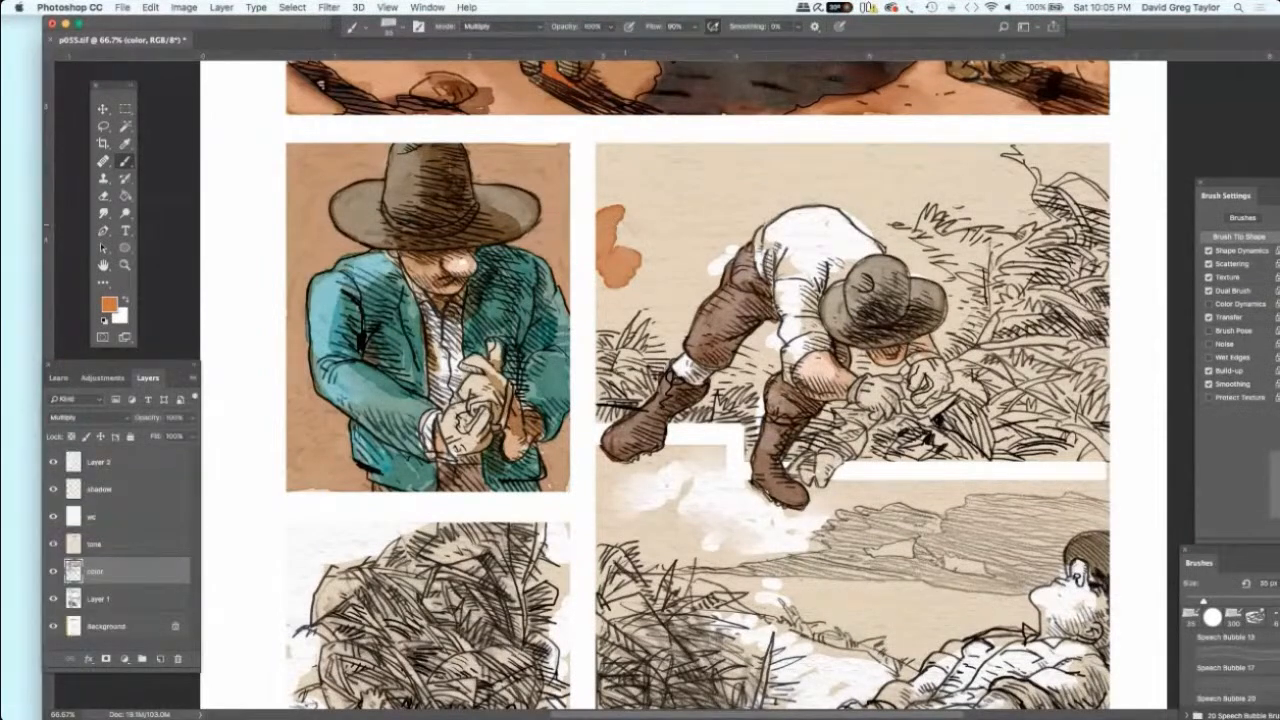
pyautogui.moveTo(625, 222)
pyautogui.mouseDown()
pyautogui.moveTo(634, 240)
pyautogui.moveTo(680, 210)
pyautogui.moveTo(722, 250)
pyautogui.moveTo(734, 244)
pyautogui.moveTo(712, 278)
pyautogui.mouseUp()
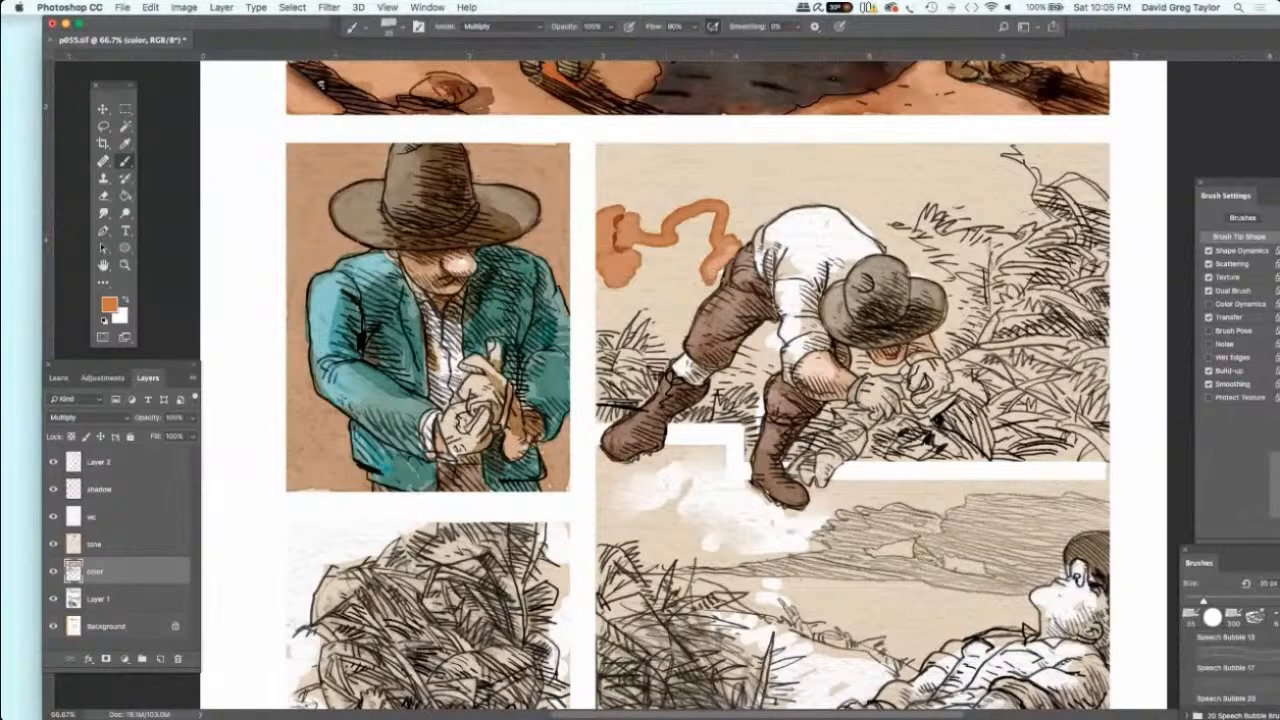
pyautogui.moveTo(712, 278)
pyautogui.mouseDown()
pyautogui.moveTo(663, 360)
pyautogui.moveTo(628, 308)
pyautogui.moveTo(602, 324)
pyautogui.moveTo(595, 279)
pyautogui.moveTo(602, 300)
pyautogui.moveTo(660, 280)
pyautogui.moveTo(664, 252)
pyautogui.moveTo(712, 212)
pyautogui.moveTo(680, 252)
pyautogui.moveTo(686, 296)
pyautogui.moveTo(670, 296)
pyautogui.moveTo(666, 332)
pyautogui.moveTo(648, 284)
pyautogui.moveTo(608, 312)
pyautogui.moveTo(624, 270)
pyautogui.moveTo(624, 186)
pyautogui.moveTo(598, 182)
pyautogui.moveTo(672, 182)
pyautogui.mouseUp()
# Step: Paint the orange across the panel background above the bending man as far as the tall grass
pyautogui.moveTo(598, 196)
pyautogui.mouseDown()
pyautogui.moveTo(668, 208)
pyautogui.moveTo(714, 178)
pyautogui.moveTo(890, 170)
pyautogui.moveTo(895, 150)
pyautogui.mouseUp()
pyautogui.moveTo(705, 150)
pyautogui.mouseDown()
pyautogui.moveTo(905, 150)
pyautogui.moveTo(655, 165)
pyautogui.moveTo(688, 152)
pyautogui.mouseUp()
pyautogui.moveTo(724, 174); pyautogui.dragTo(661, 172)
pyautogui.moveTo(866, 176); pyautogui.dragTo(774, 184)
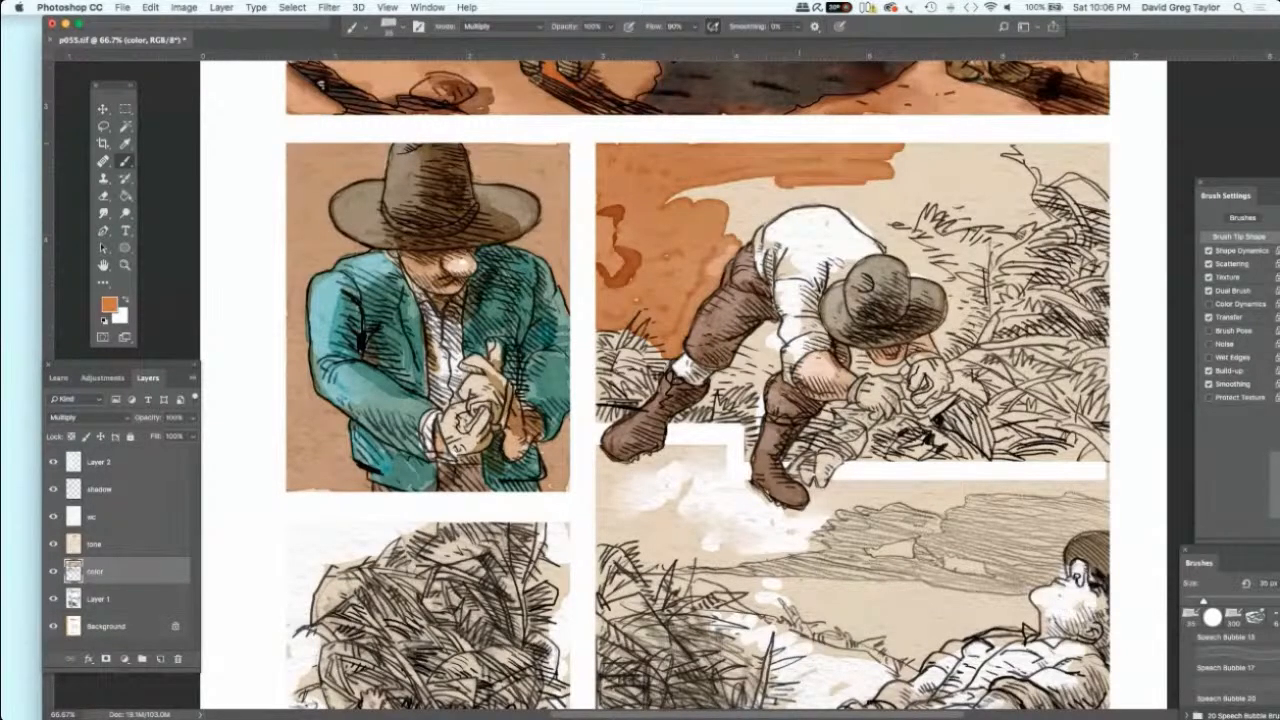
pyautogui.moveTo(868, 196)
pyautogui.mouseDown()
pyautogui.moveTo(796, 212)
pyautogui.moveTo(932, 276)
pyautogui.moveTo(920, 240)
pyautogui.moveTo(870, 212)
pyautogui.moveTo(780, 200)
pyautogui.moveTo(740, 240)
pyautogui.moveTo(736, 214)
pyautogui.moveTo(772, 188)
pyautogui.moveTo(696, 200)
pyautogui.moveTo(1018, 148)
pyautogui.moveTo(1030, 200)
pyautogui.moveTo(1052, 224)
pyautogui.moveTo(996, 226)
pyautogui.moveTo(916, 202)
pyautogui.moveTo(878, 214)
pyautogui.moveTo(860, 196)
pyautogui.moveTo(990, 166)
pyautogui.moveTo(1008, 182)
pyautogui.moveTo(1002, 212)
pyautogui.moveTo(940, 200)
pyautogui.moveTo(994, 184)
pyautogui.mouseUp()
pyautogui.click(1000, 190)
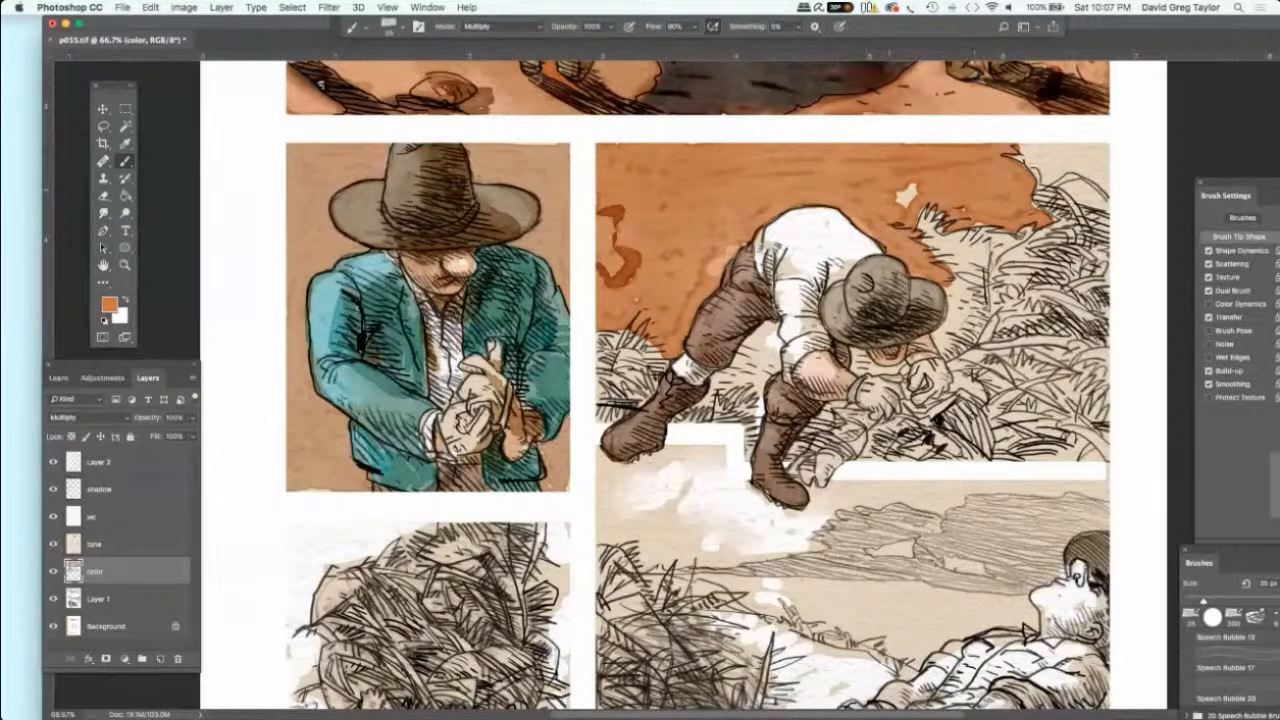
# Step: Fill the leftover gaps in the orange background, including the upper corner behind the grass and the space between the man's legs
pyautogui.click(905, 195)
pyautogui.click(1030, 153)
pyautogui.click(1030, 153)
pyautogui.click(1037, 172)
pyautogui.click(1050, 172)
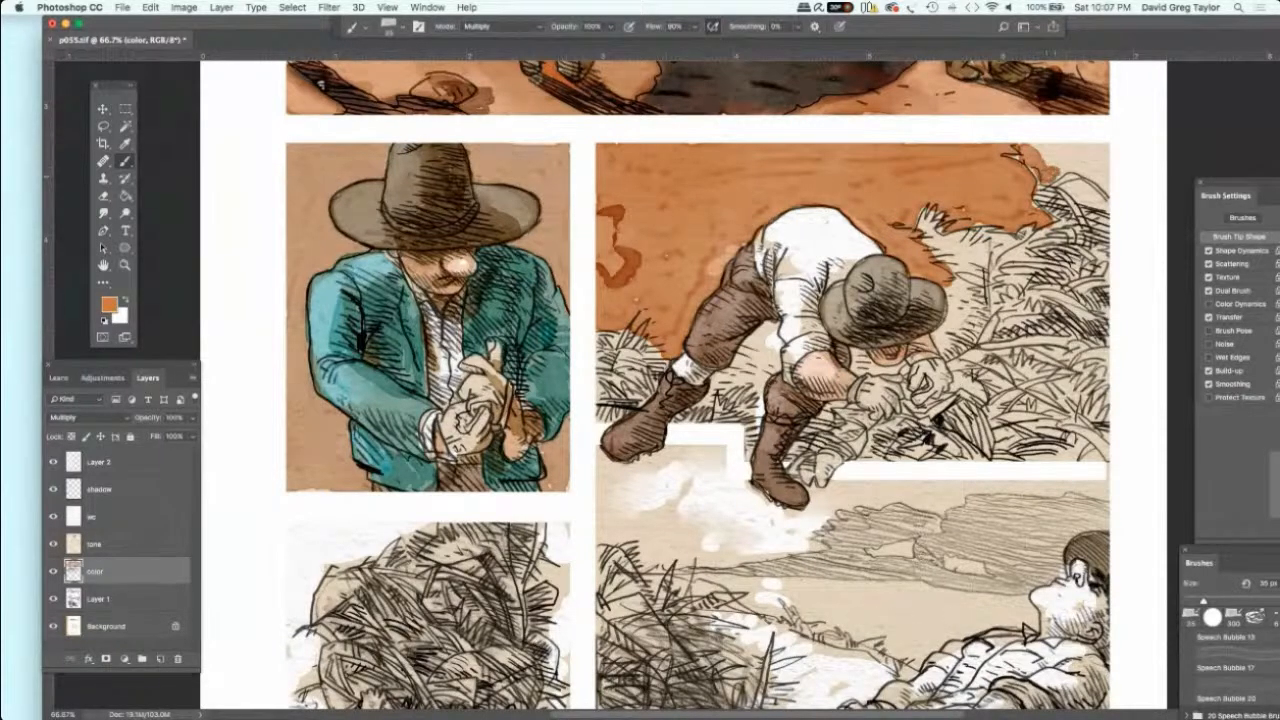
pyautogui.click(1062, 174)
pyautogui.moveTo(1080, 170); pyautogui.dragTo(1100, 155)
pyautogui.click(1100, 156)
pyautogui.moveTo(1100, 157)
pyautogui.mouseDown()
pyautogui.moveTo(1032, 145)
pyautogui.moveTo(1085, 152)
pyautogui.moveTo(1063, 183)
pyautogui.mouseUp()
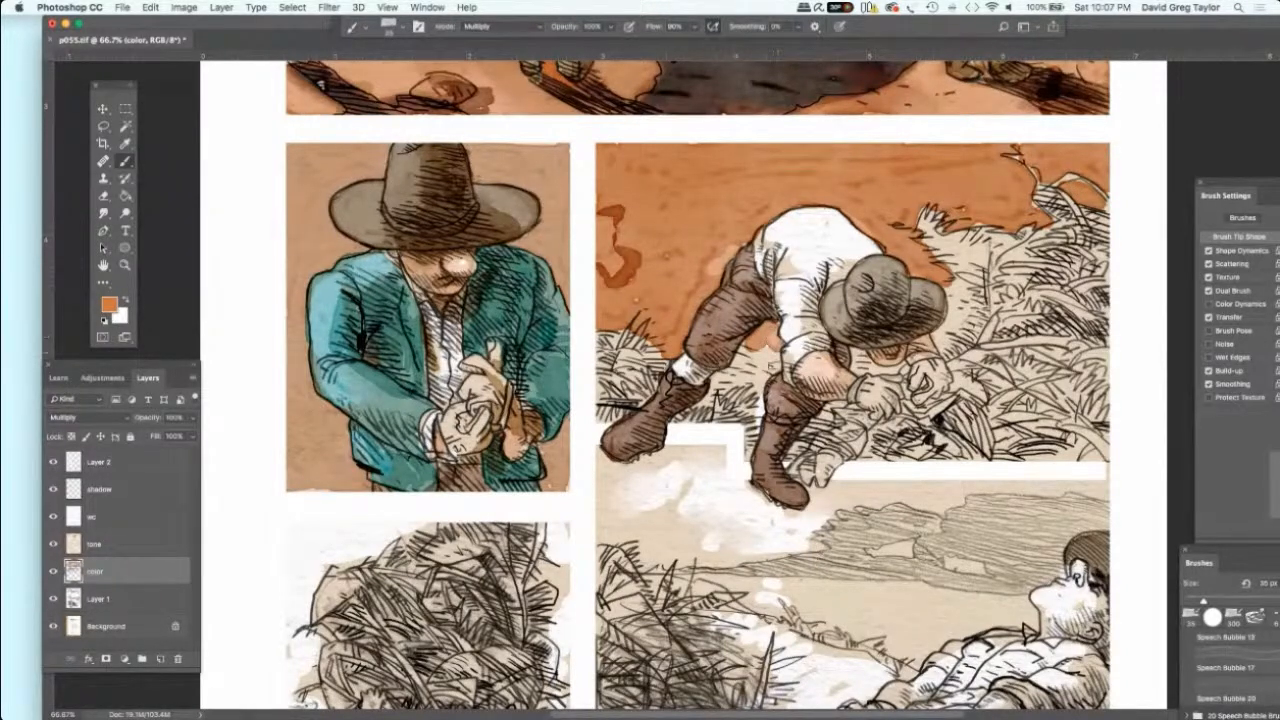
pyautogui.moveTo(776, 348)
pyautogui.mouseDown()
pyautogui.moveTo(779, 372)
pyautogui.moveTo(766, 348)
pyautogui.moveTo(740, 364)
pyautogui.moveTo(736, 342)
pyautogui.mouseUp()
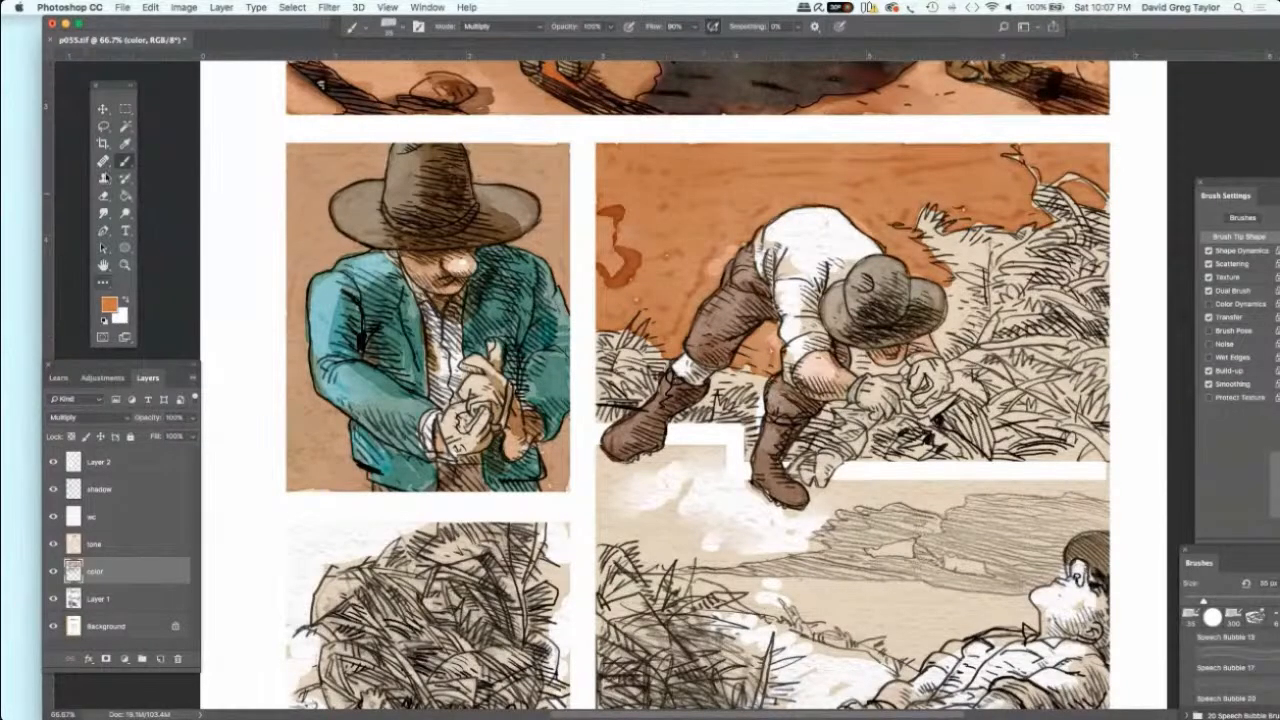
# Step: Sample a pale beige and brush it over the grass beyond the bending man's hat and hands
pyautogui.click(126, 144)
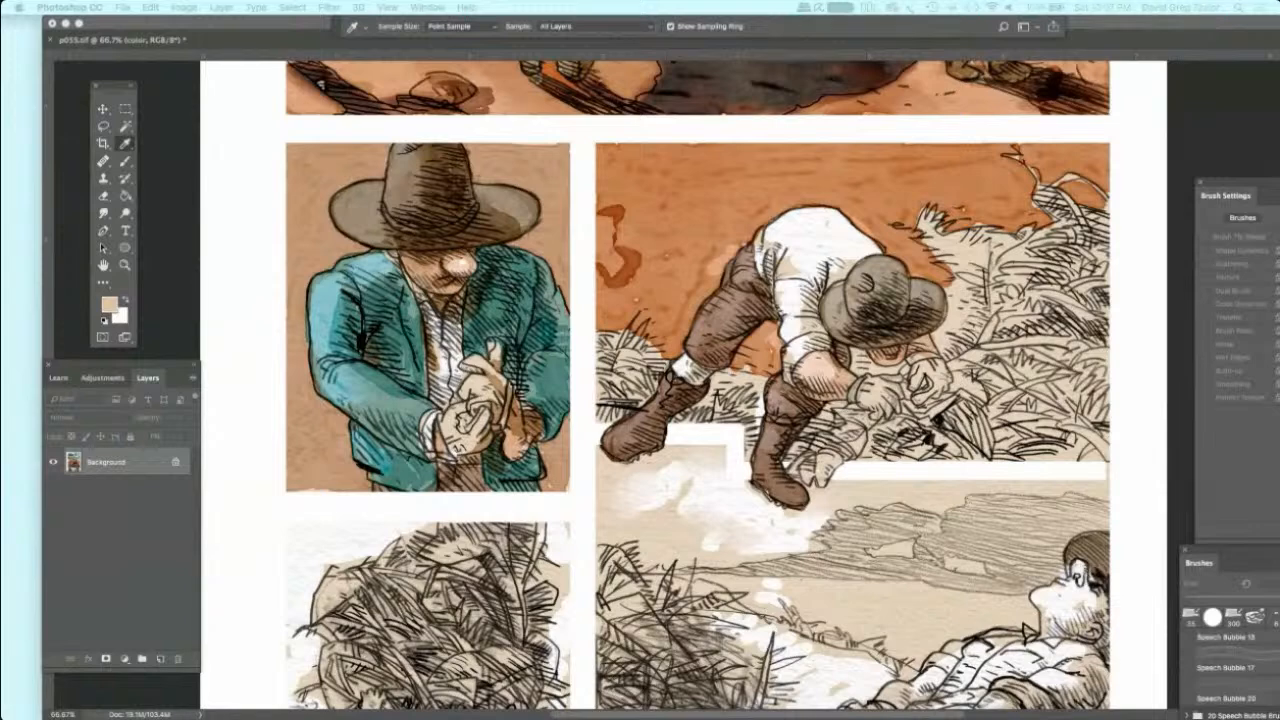
pyautogui.click(125, 160)
pyautogui.click(180, 160)
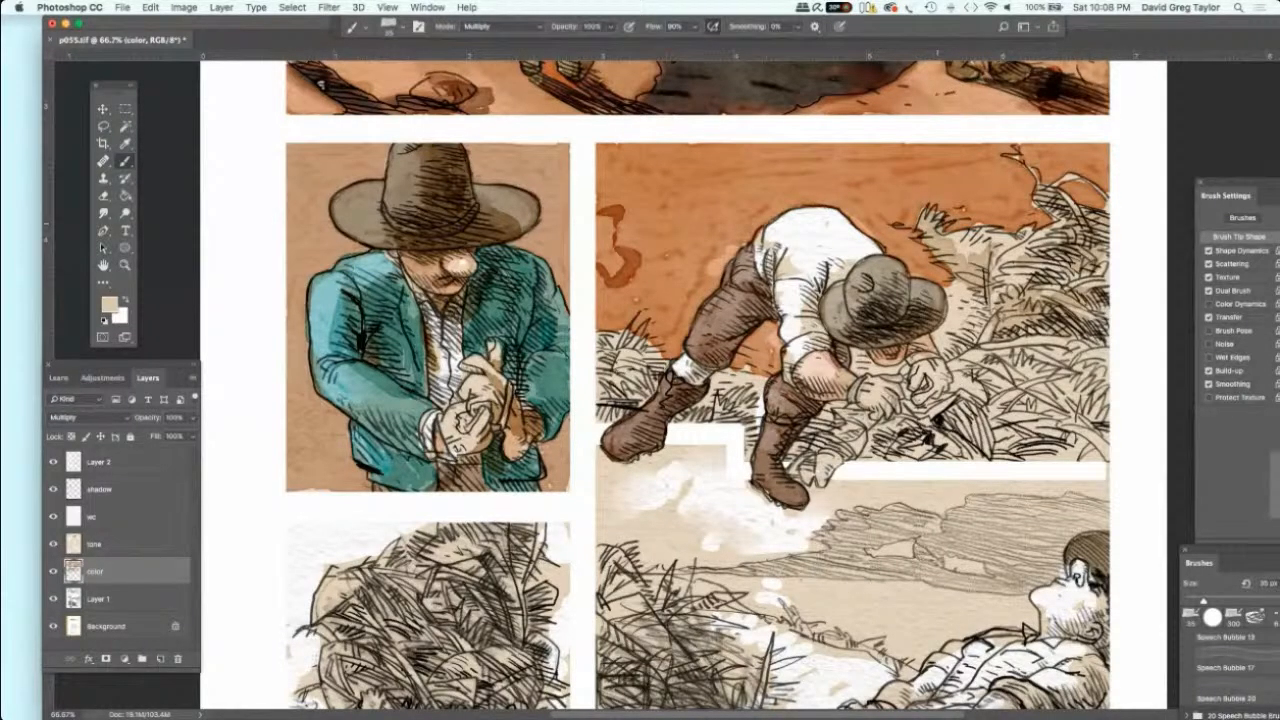
pyautogui.moveTo(1000, 318)
pyautogui.mouseDown()
pyautogui.moveTo(960, 330)
pyautogui.moveTo(970, 308)
pyautogui.moveTo(950, 298)
pyautogui.moveTo(966, 302)
pyautogui.moveTo(940, 345)
pyautogui.moveTo(948, 362)
pyautogui.moveTo(974, 375)
pyautogui.moveTo(1050, 348)
pyautogui.mouseUp()
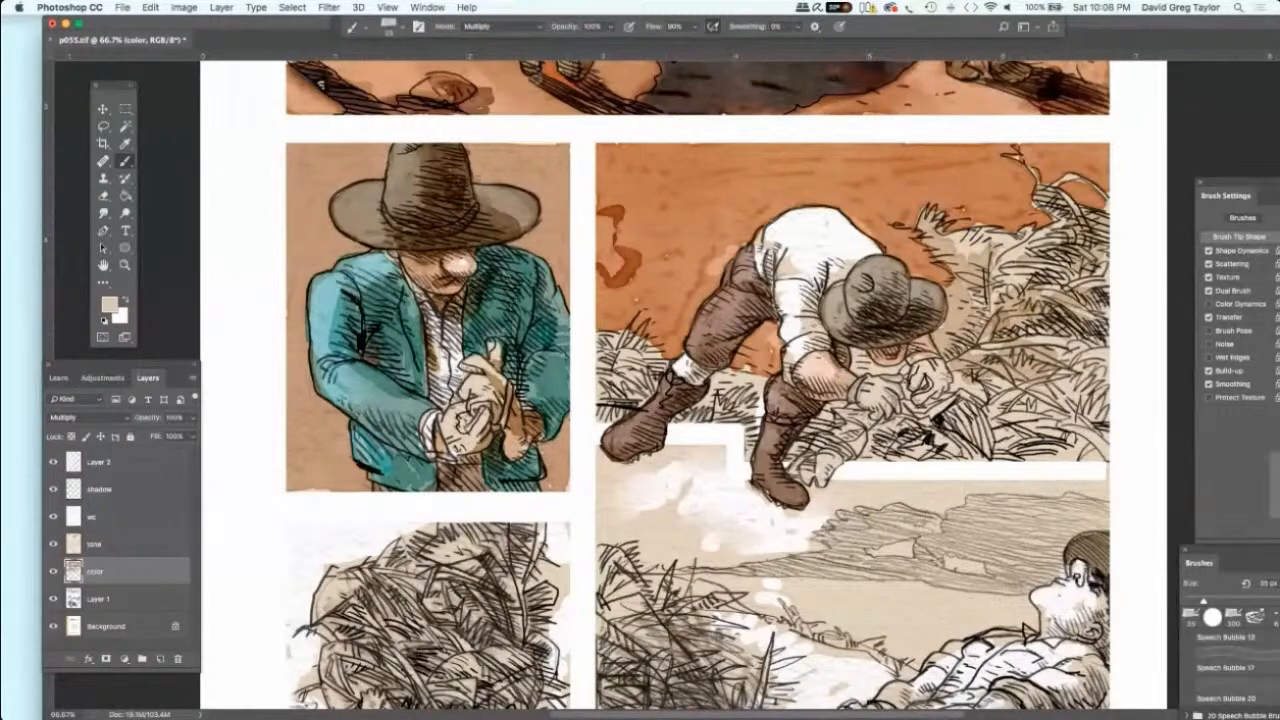
pyautogui.press('super+grave')
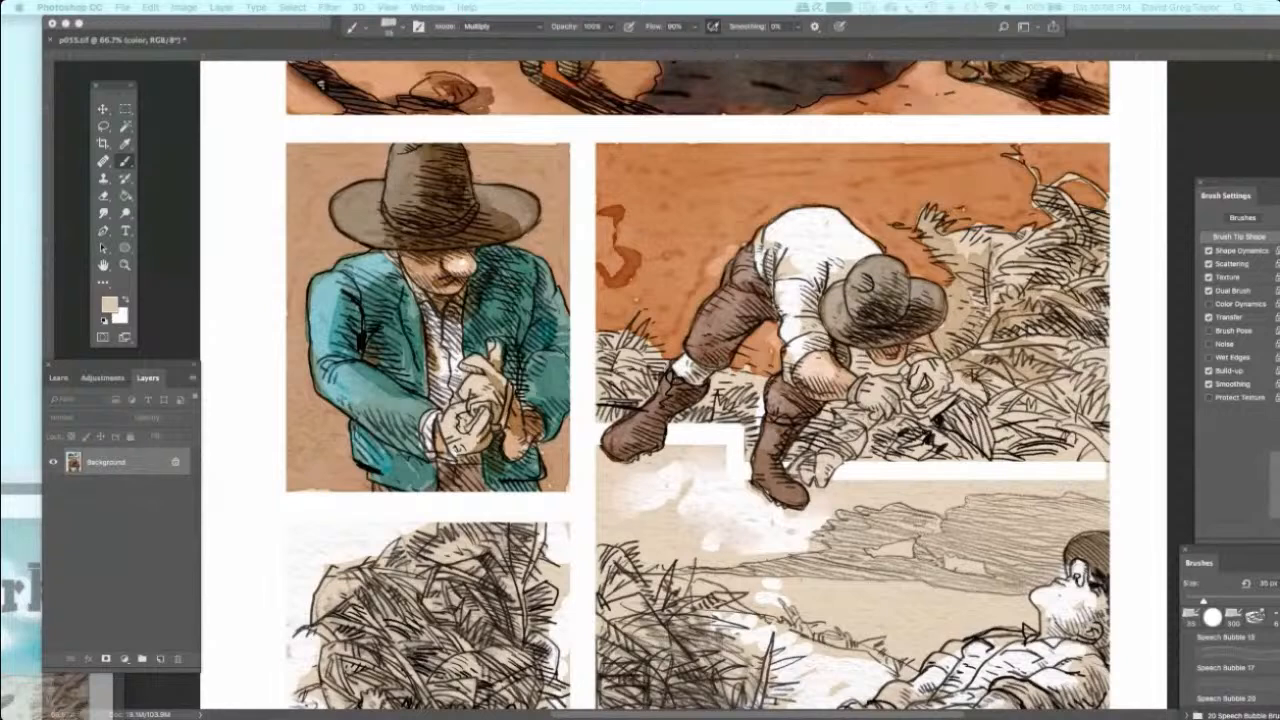
pyautogui.press('super+grave')
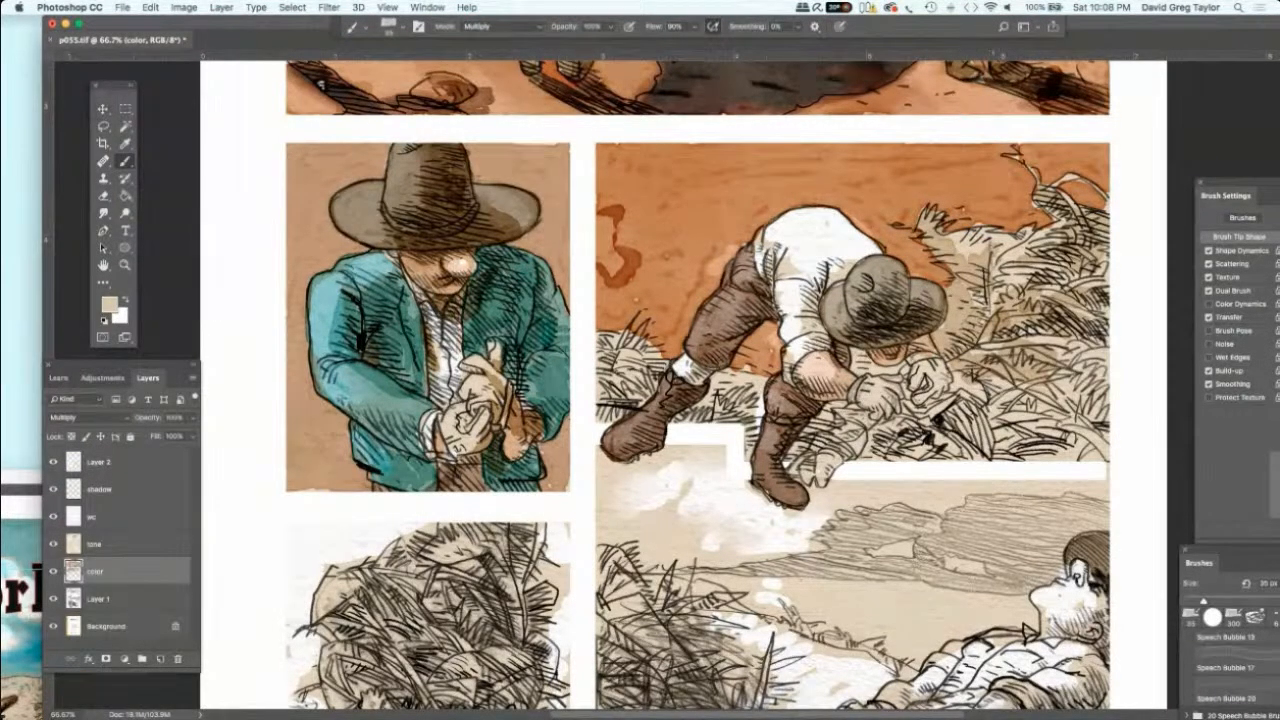
pyautogui.moveTo(1018, 382)
pyautogui.mouseDown()
pyautogui.moveTo(990, 391)
pyautogui.moveTo(1052, 424)
pyautogui.moveTo(1080, 374)
pyautogui.moveTo(1100, 372)
pyautogui.moveTo(1084, 450)
pyautogui.moveTo(996, 452)
pyautogui.moveTo(992, 438)
pyautogui.mouseUp()
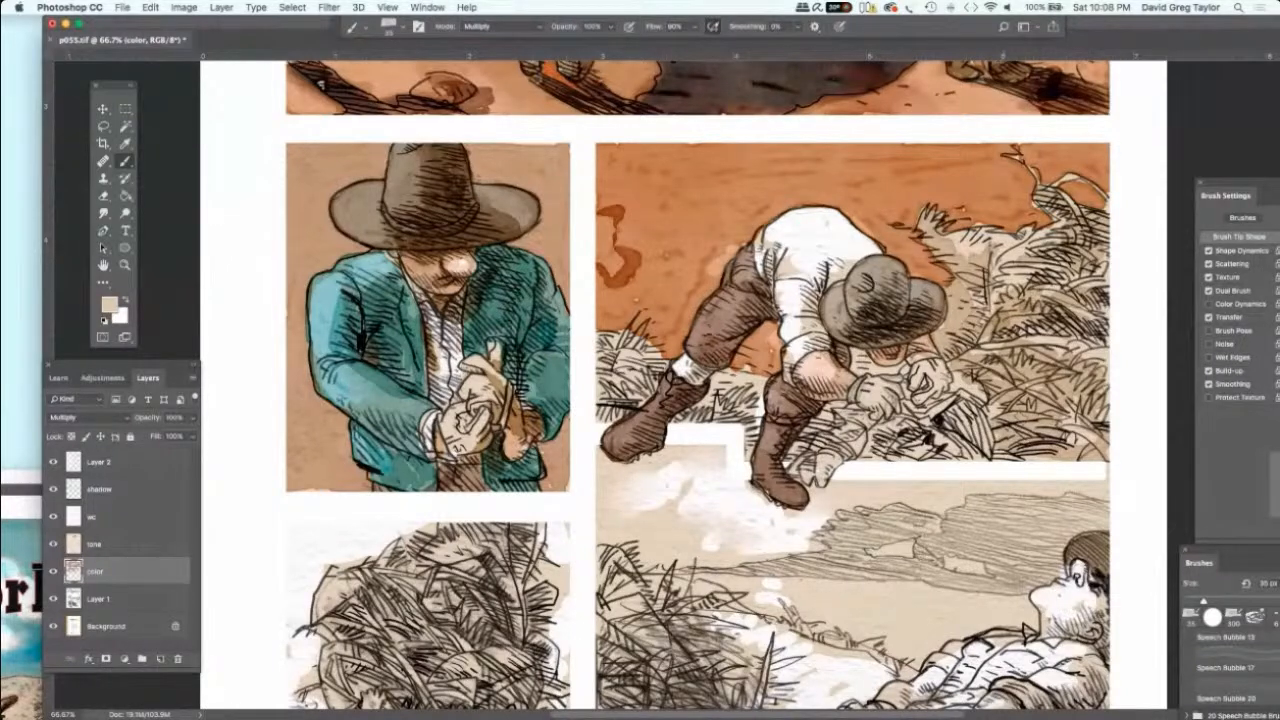
# Step: Brush beige over the grass beneath the man's hands and along the upper edge of the grass mound
pyautogui.moveTo(1000, 392)
pyautogui.mouseDown()
pyautogui.moveTo(952, 422)
pyautogui.moveTo(955, 368)
pyautogui.moveTo(932, 410)
pyautogui.moveTo(906, 418)
pyautogui.mouseUp()
pyautogui.moveTo(868, 364)
pyautogui.mouseDown()
pyautogui.moveTo(850, 374)
pyautogui.moveTo(890, 368)
pyautogui.mouseUp()
pyautogui.moveTo(908, 426)
pyautogui.mouseDown()
pyautogui.moveTo(886, 438)
pyautogui.moveTo(898, 414)
pyautogui.mouseUp()
pyautogui.moveTo(886, 426)
pyautogui.mouseDown()
pyautogui.moveTo(872, 438)
pyautogui.moveTo(966, 446)
pyautogui.mouseUp()
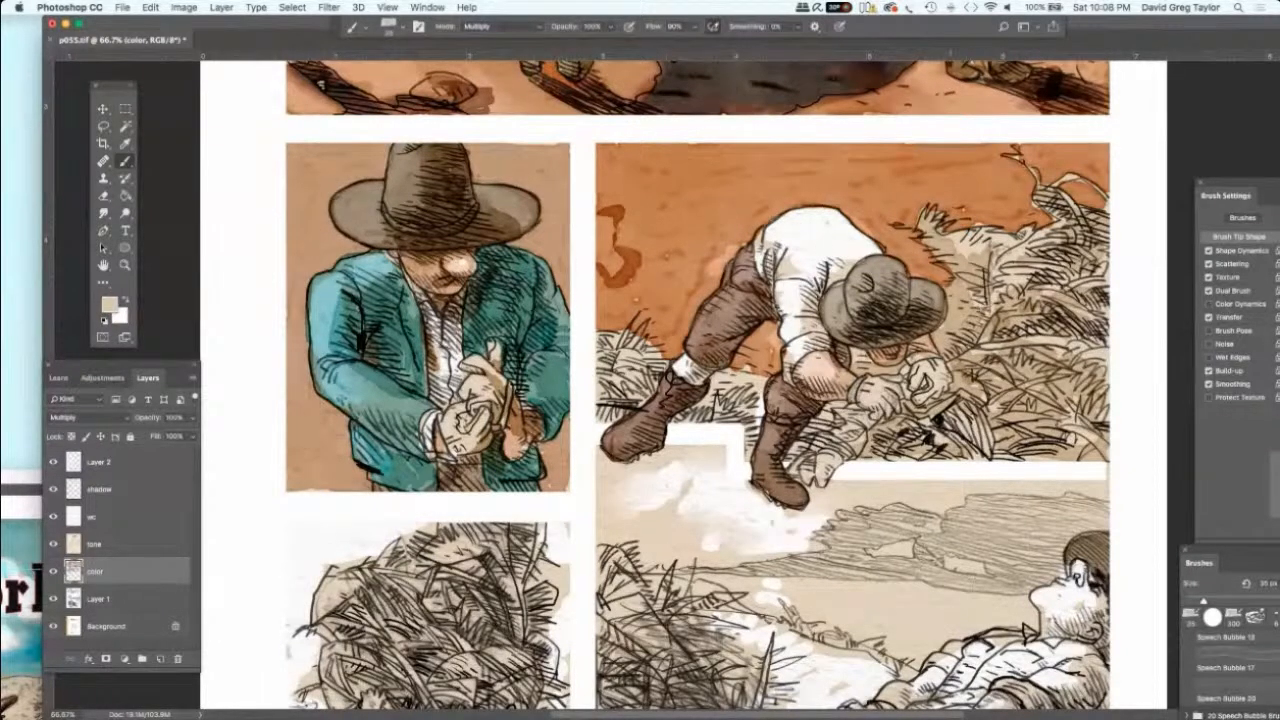
pyautogui.moveTo(985, 230); pyautogui.dragTo(1028, 270)
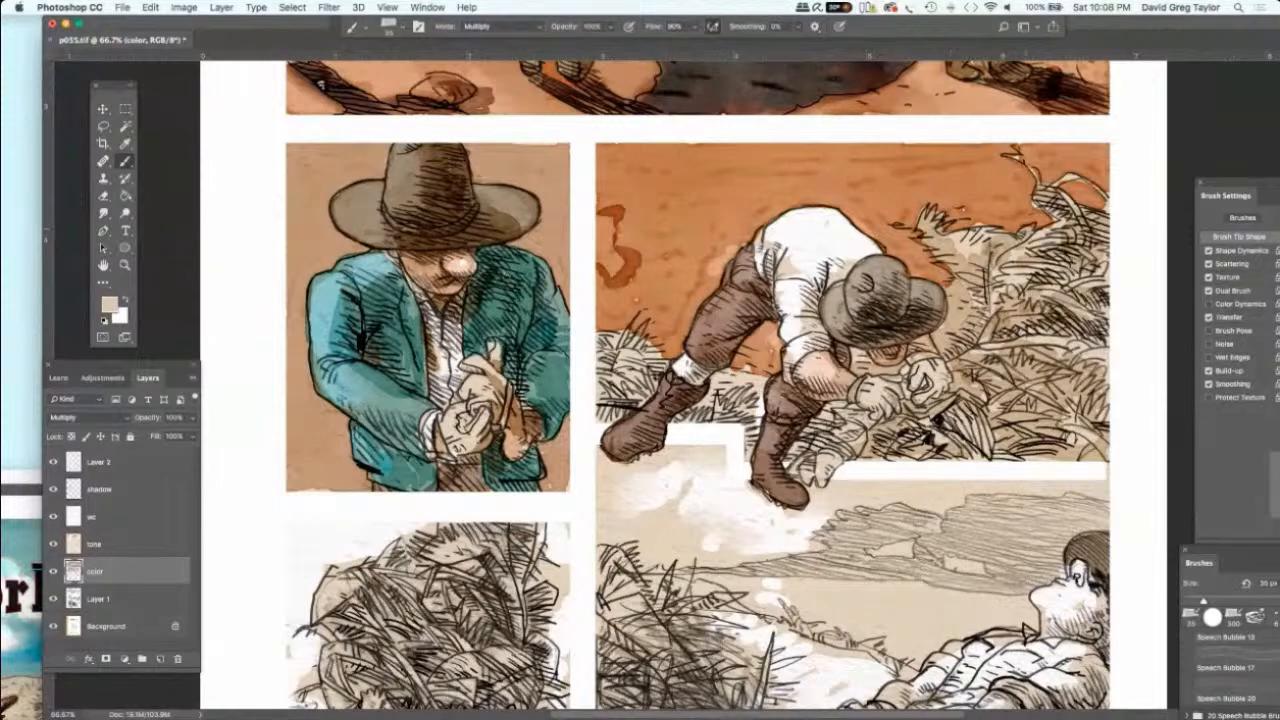
# Step: Brush beige over the grass around the man's boots, between his legs and behind his rear foot
pyautogui.click(841, 417)
pyautogui.moveTo(806, 438)
pyautogui.mouseDown()
pyautogui.moveTo(842, 410)
pyautogui.moveTo(794, 462)
pyautogui.moveTo(827, 460)
pyautogui.moveTo(804, 474)
pyautogui.moveTo(864, 430)
pyautogui.mouseUp()
pyautogui.click(790, 462)
pyautogui.moveTo(720, 410)
pyautogui.mouseDown()
pyautogui.moveTo(762, 398)
pyautogui.moveTo(746, 460)
pyautogui.mouseUp()
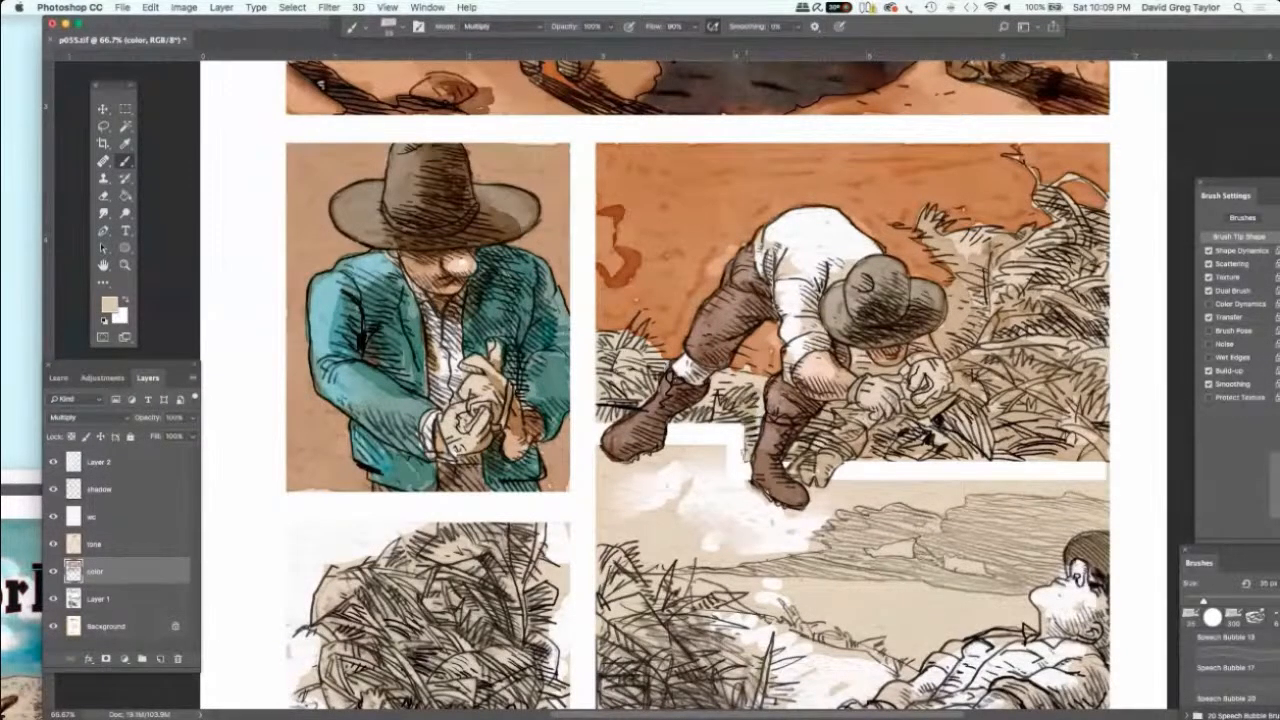
pyautogui.moveTo(757, 388)
pyautogui.mouseDown()
pyautogui.moveTo(728, 378)
pyautogui.moveTo(684, 422)
pyautogui.mouseUp()
pyautogui.moveTo(628, 350); pyautogui.dragTo(660, 368)
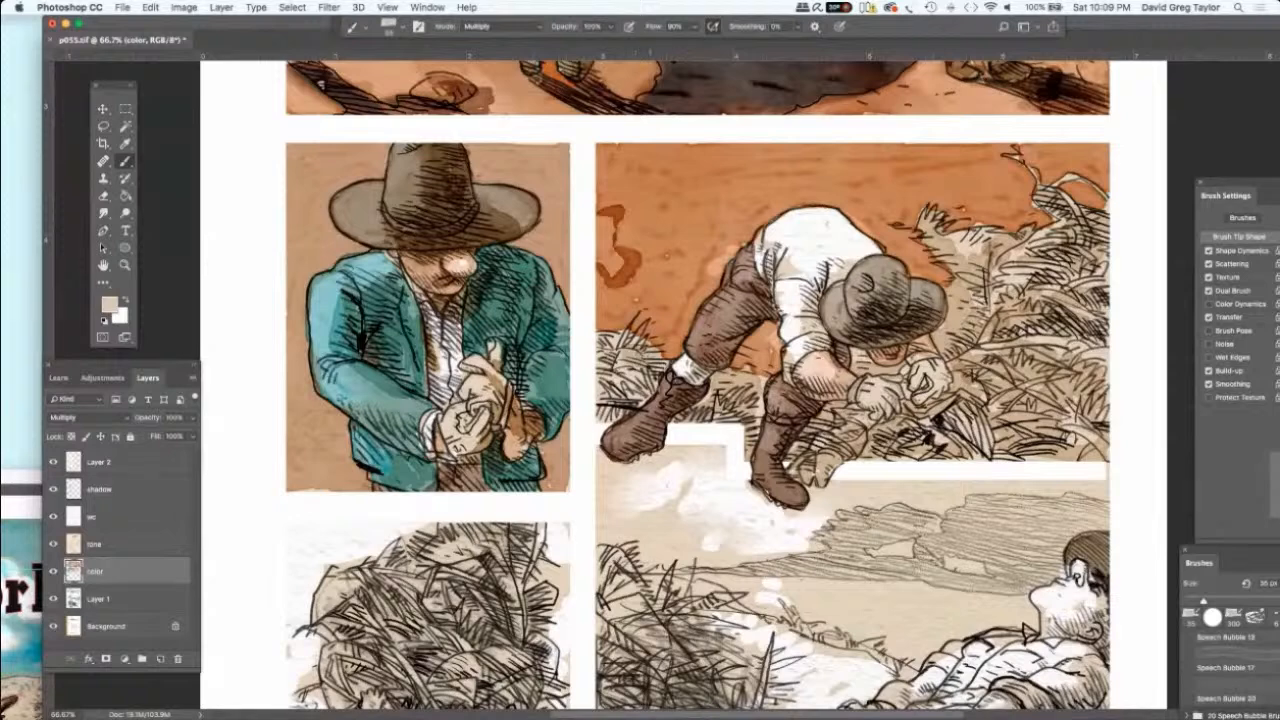
pyautogui.moveTo(616, 330); pyautogui.dragTo(660, 370)
pyautogui.moveTo(614, 328)
pyautogui.mouseDown()
pyautogui.moveTo(634, 380)
pyautogui.moveTo(600, 402)
pyautogui.moveTo(622, 410)
pyautogui.mouseUp()
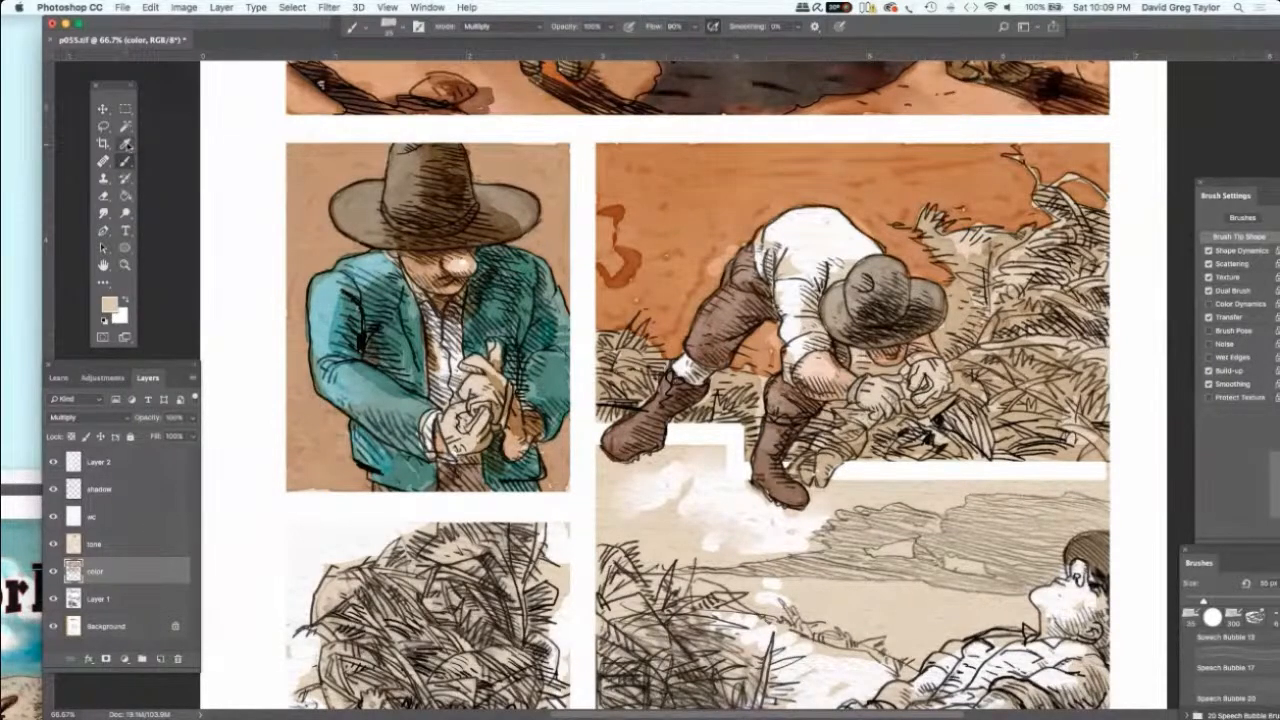
# Step: Set the foreground color to a more saturated warm tan
pyautogui.click(126, 143)
pyautogui.click(108, 303)
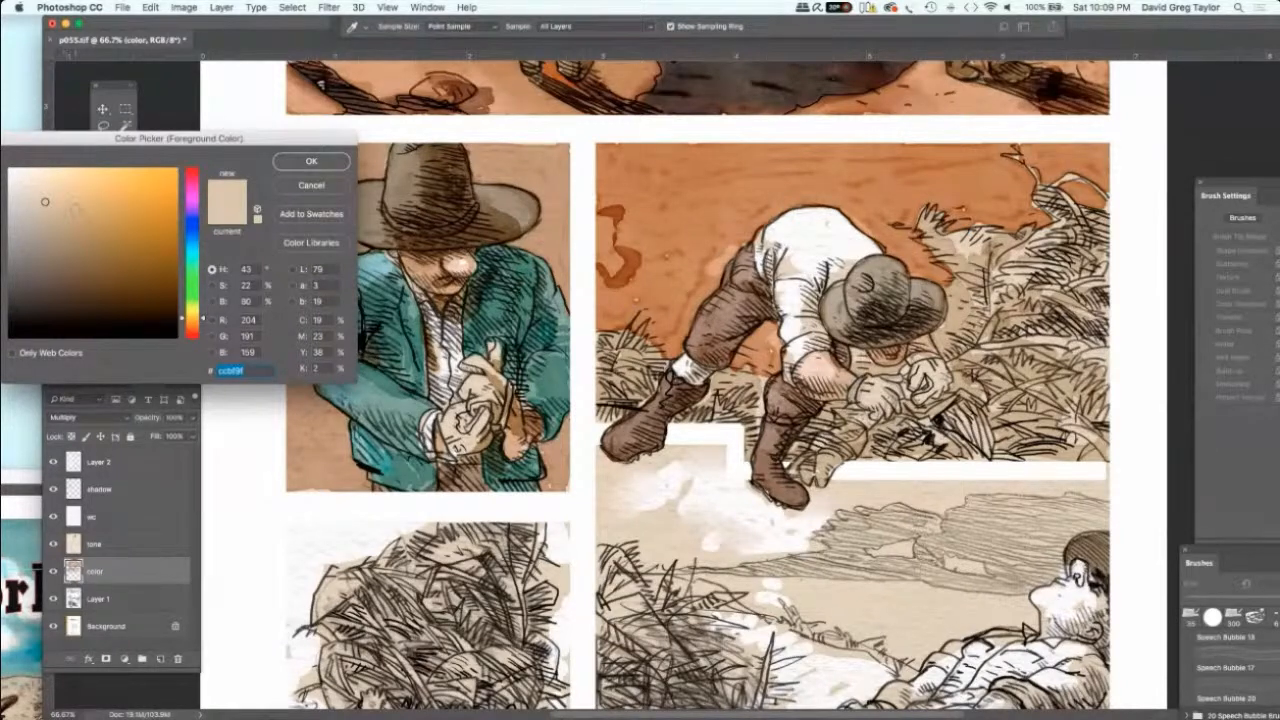
pyautogui.click(75, 206)
pyautogui.hotkey('shift', 'Tab')
pyautogui.write('0')
pyautogui.click(302, 162)
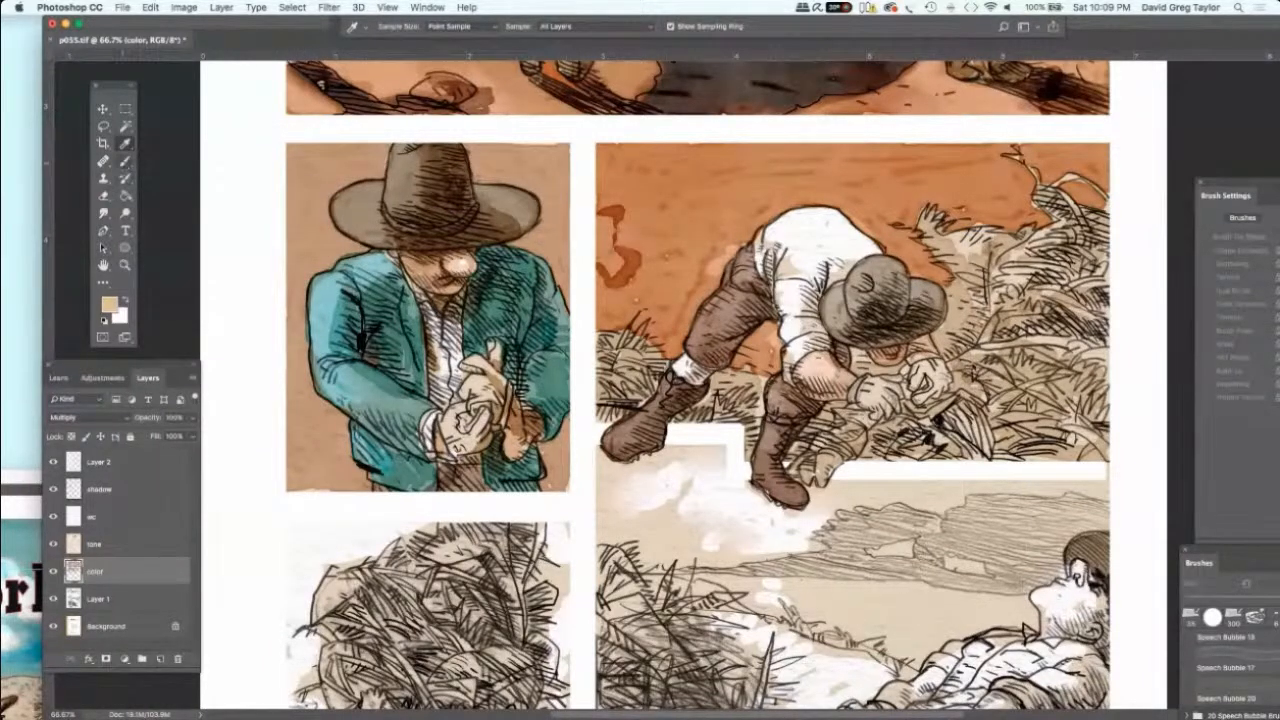
# Step: Brush warm tan accents into the grass in front of the man and below his hands with the Brush tool
pyautogui.click(125, 161)
pyautogui.click(178, 160)
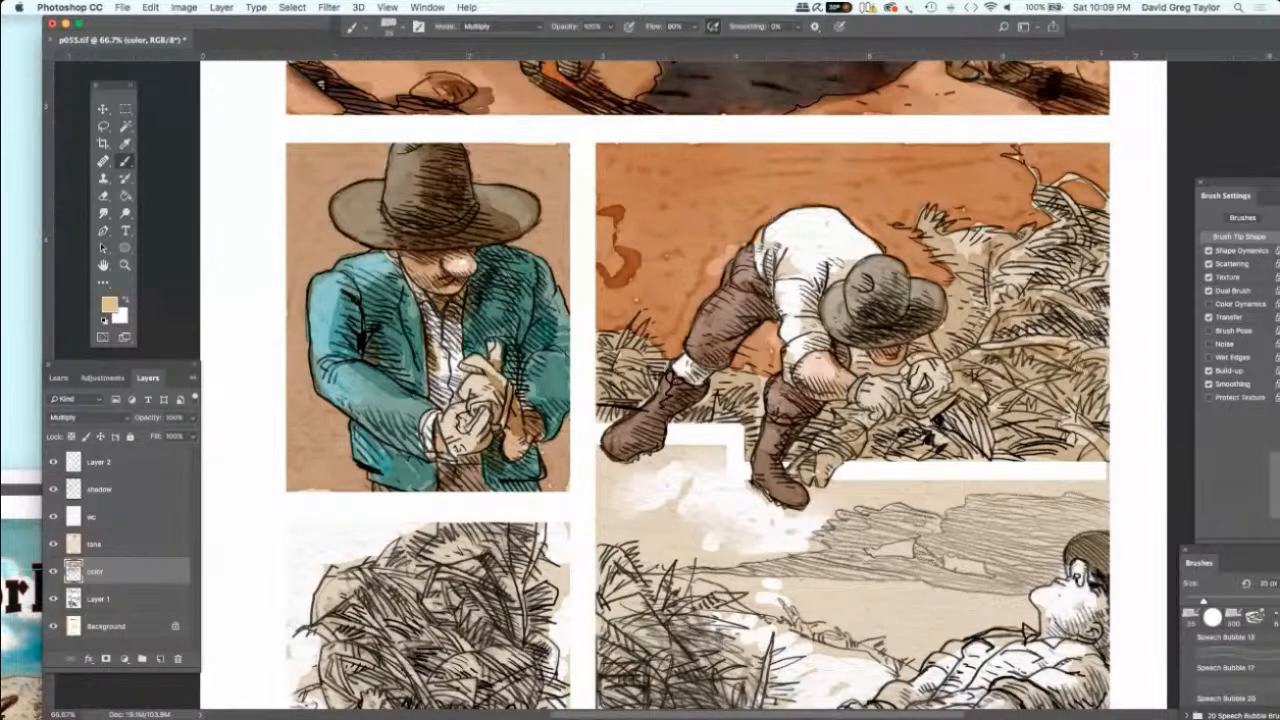
pyautogui.moveTo(1080, 378); pyautogui.dragTo(1022, 440)
pyautogui.moveTo(1066, 292)
pyautogui.mouseDown()
pyautogui.moveTo(1092, 310)
pyautogui.moveTo(1014, 372)
pyautogui.moveTo(1022, 384)
pyautogui.moveTo(970, 400)
pyautogui.moveTo(983, 386)
pyautogui.moveTo(1000, 404)
pyautogui.mouseUp()
pyautogui.moveTo(983, 434); pyautogui.dragTo(989, 446)
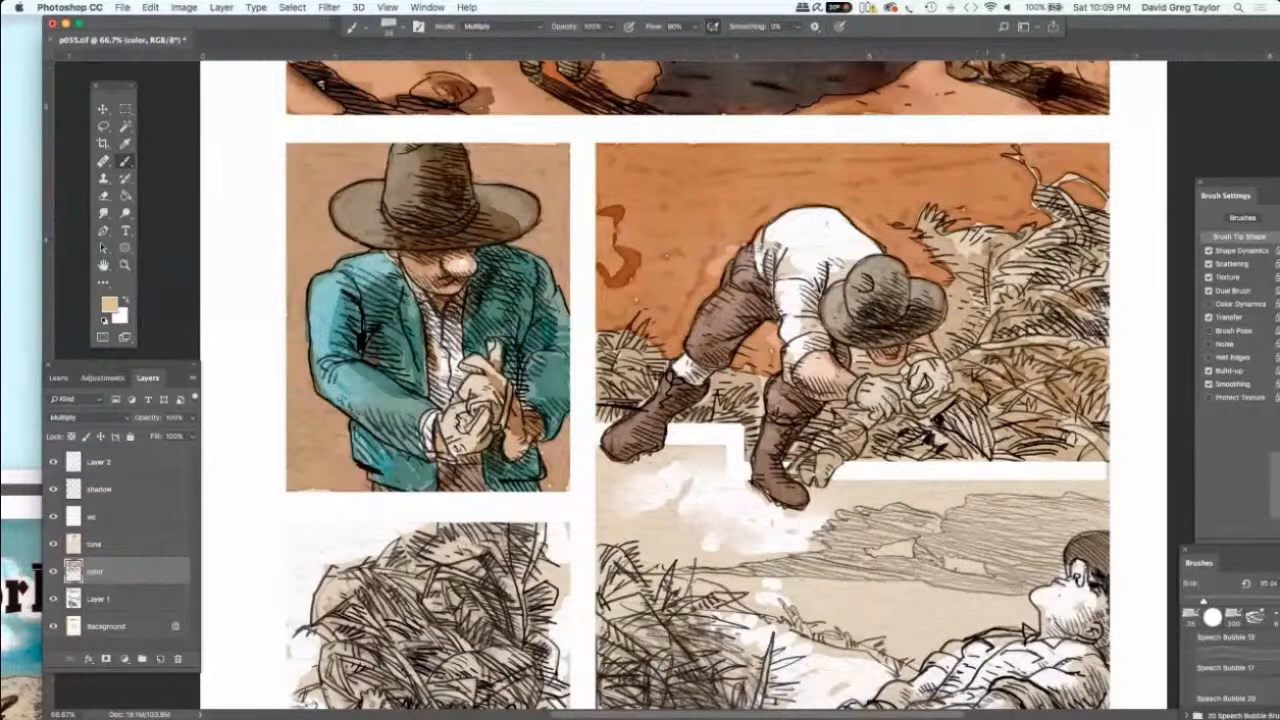
pyautogui.moveTo(990, 402); pyautogui.dragTo(952, 456)
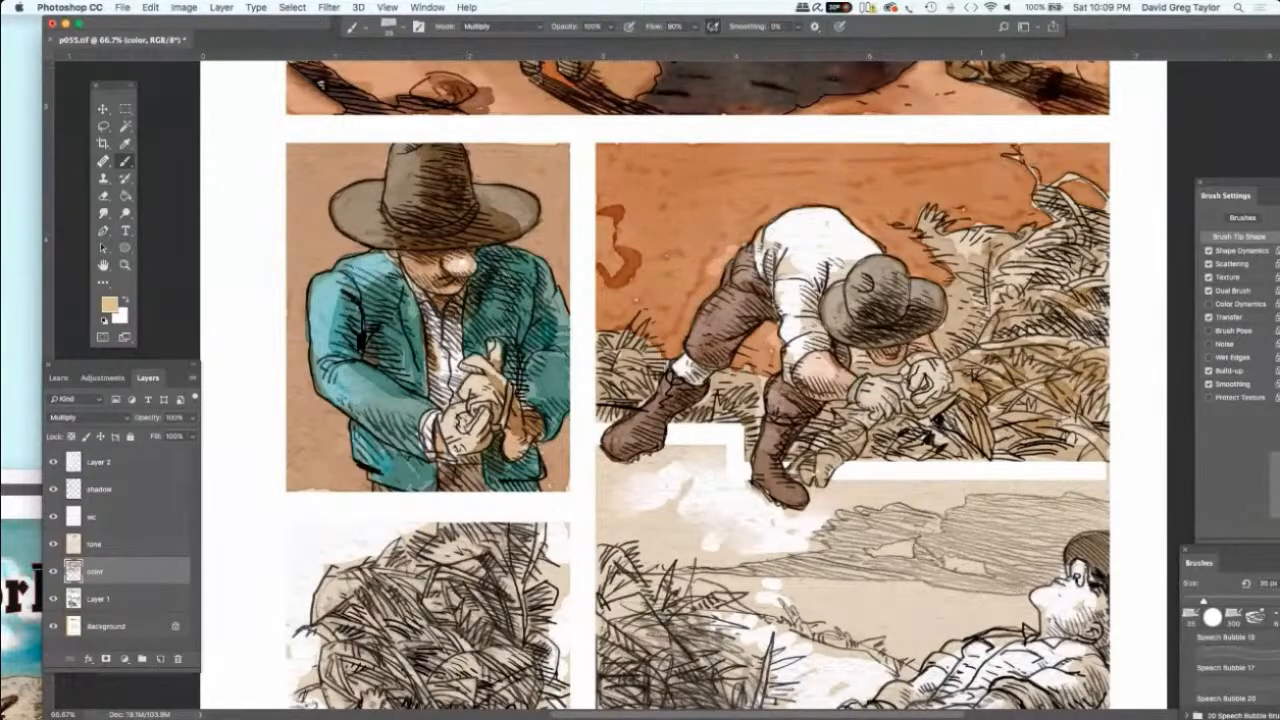
pyautogui.moveTo(962, 406)
pyautogui.mouseDown()
pyautogui.moveTo(884, 458)
pyautogui.moveTo(901, 451)
pyautogui.mouseUp()
pyautogui.moveTo(1018, 437); pyautogui.dragTo(1108, 463)
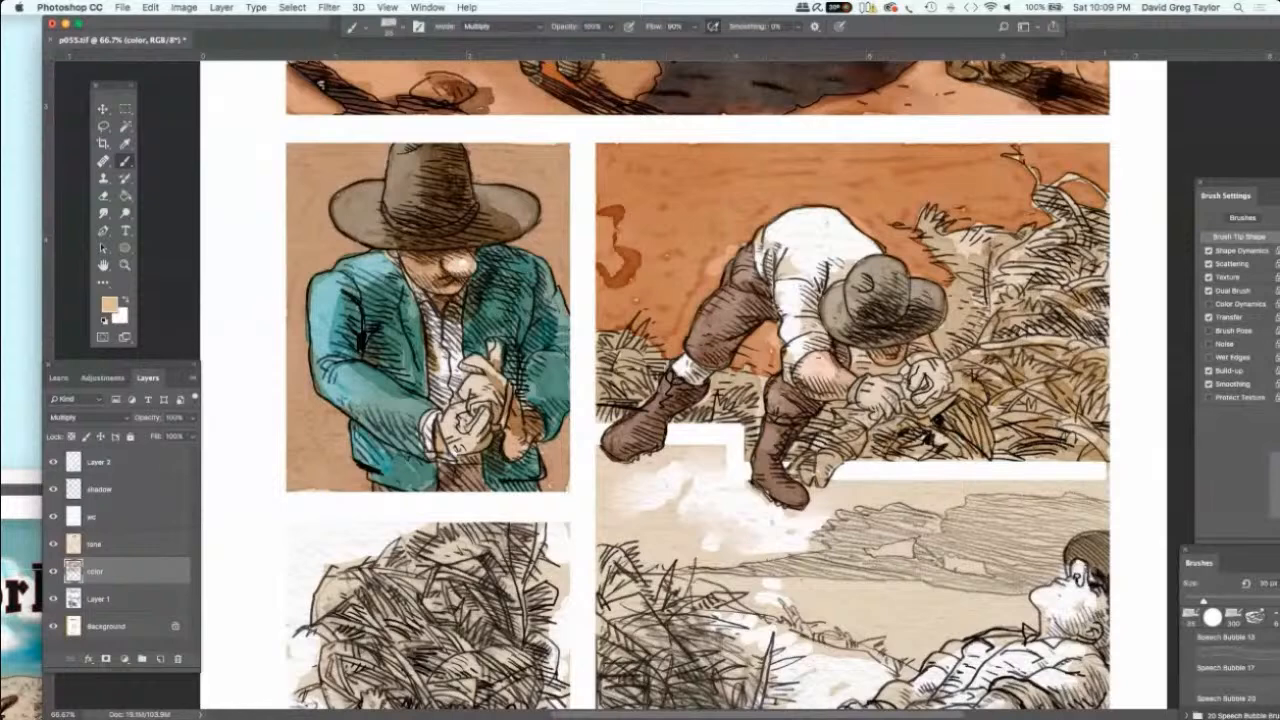
# Step: Add warm tan to the grass directly beside the man's hat and above his hands
pyautogui.moveTo(982, 300)
pyautogui.mouseDown()
pyautogui.moveTo(962, 328)
pyautogui.moveTo(947, 290)
pyautogui.mouseUp()
pyautogui.moveTo(965, 248)
pyautogui.mouseDown()
pyautogui.moveTo(941, 268)
pyautogui.moveTo(938, 258)
pyautogui.mouseUp()
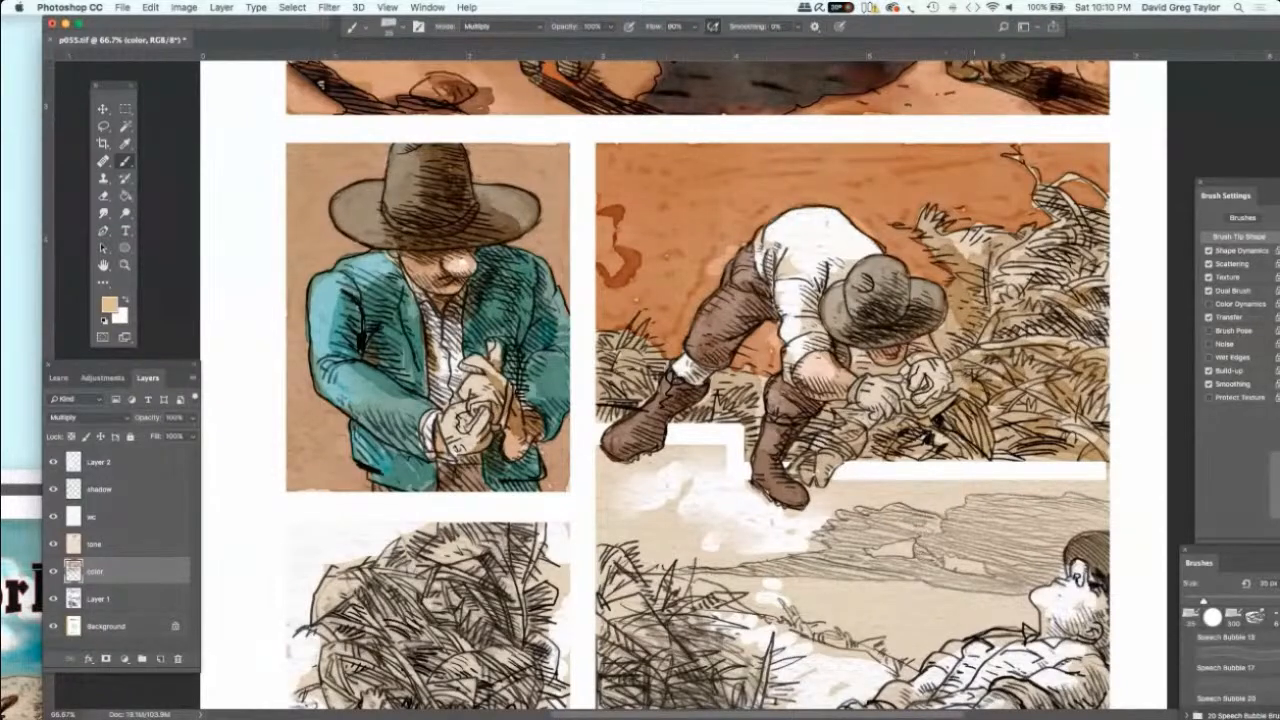
pyautogui.moveTo(975, 372)
pyautogui.mouseDown()
pyautogui.moveTo(935, 320)
pyautogui.moveTo(920, 344)
pyautogui.mouseUp()
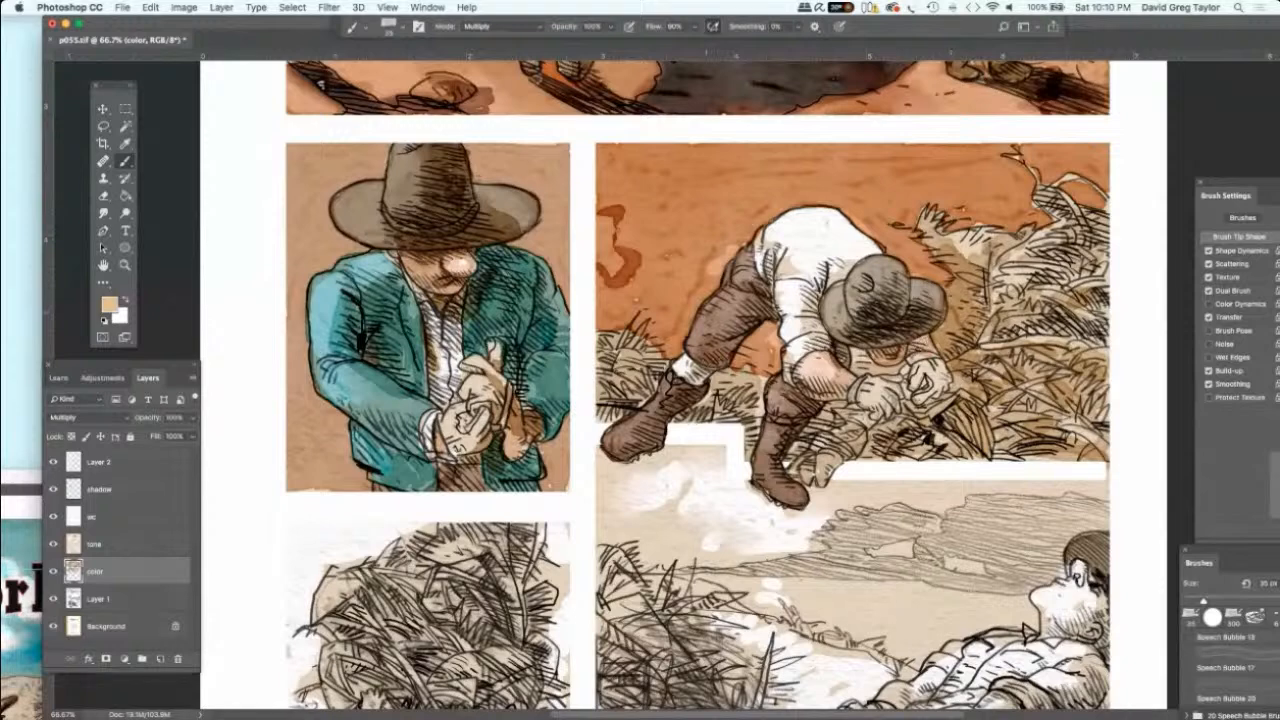
# Step: Dab warm tan onto the grass between the man's legs and the clump behind his rear boot
pyautogui.moveTo(733, 377); pyautogui.dragTo(720, 402)
pyautogui.click(721, 373)
pyautogui.click(748, 377)
pyautogui.moveTo(750, 366)
pyautogui.mouseDown()
pyautogui.moveTo(748, 408)
pyautogui.moveTo(703, 410)
pyautogui.mouseUp()
pyautogui.click(707, 412)
pyautogui.click(633, 365)
pyautogui.click(634, 369)
pyautogui.click(628, 356)
pyautogui.moveTo(627, 350)
pyautogui.mouseDown()
pyautogui.moveTo(602, 358)
pyautogui.moveTo(614, 392)
pyautogui.mouseUp()
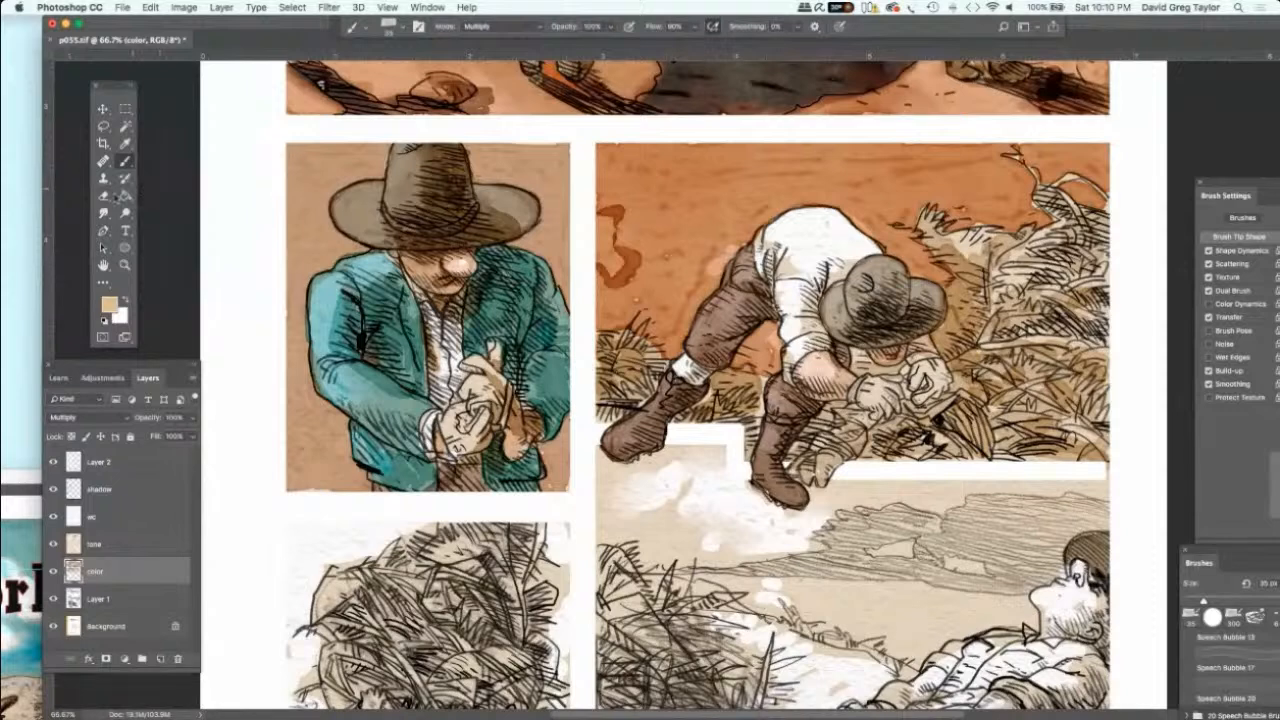
# Step: Blend the dark orange blotch in the background behind the man with the Smudge tool
pyautogui.click(103, 213)
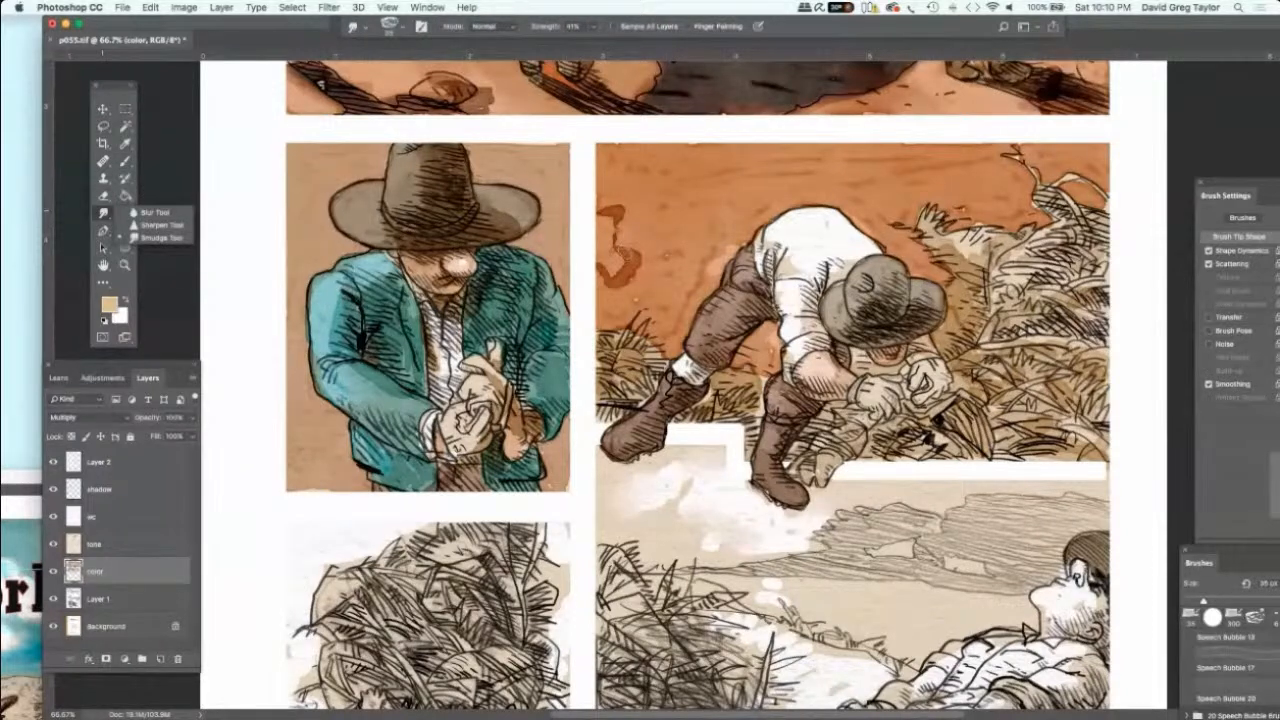
pyautogui.click(103, 213)
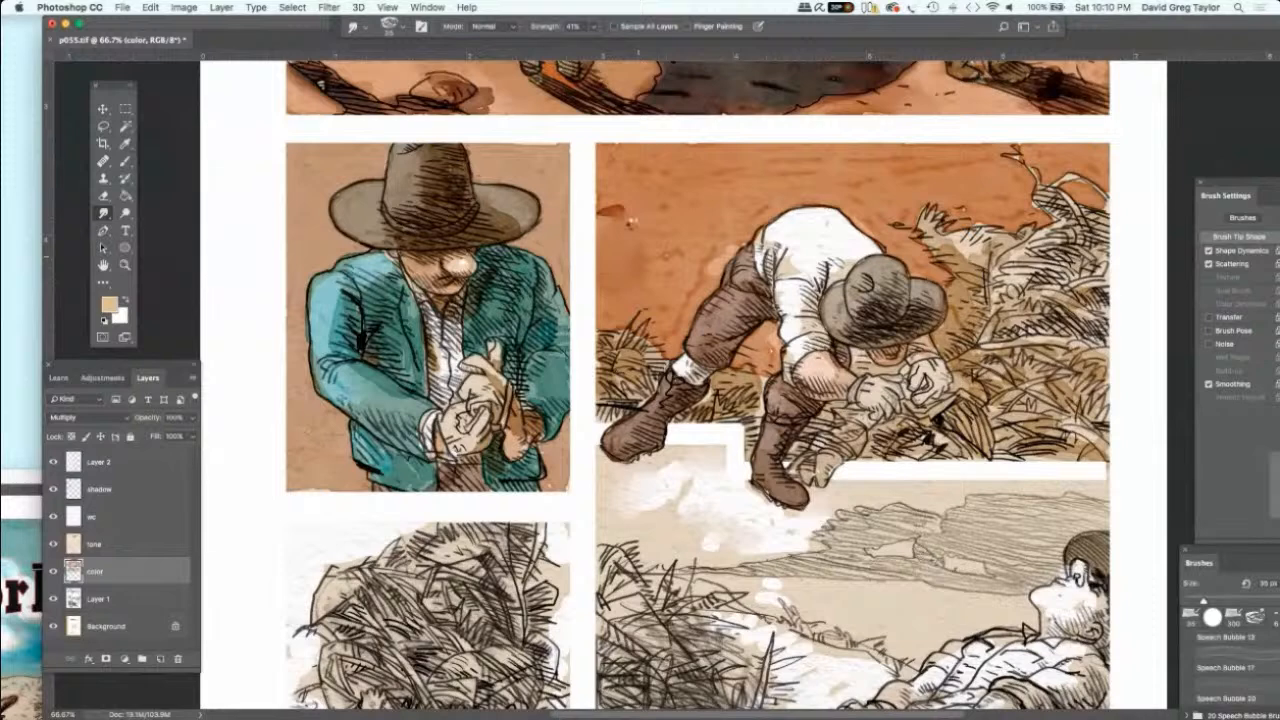
pyautogui.moveTo(629, 221); pyautogui.dragTo(606, 211)
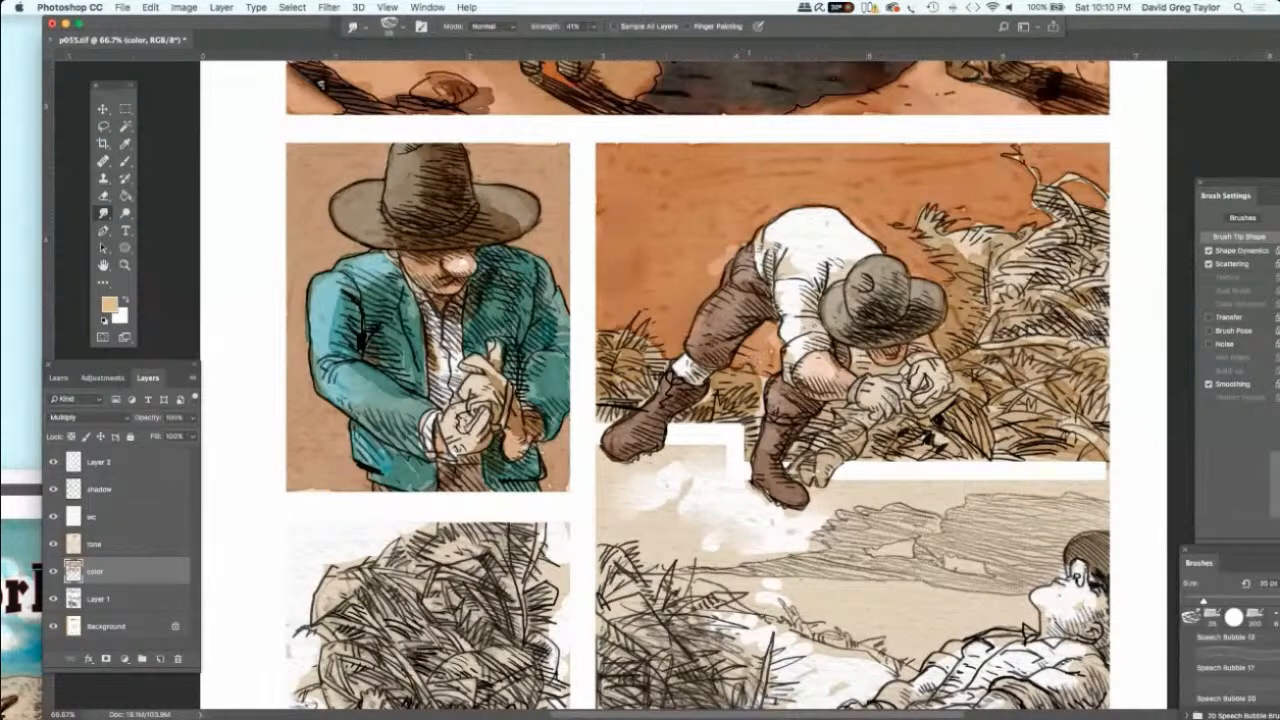
# Step: Sample the light orange between the man's legs and brush it onto his face under the hat brim with the Brush tool
pyautogui.press('i')
pyautogui.rightClick(125, 160)
pyautogui.click(165, 171)
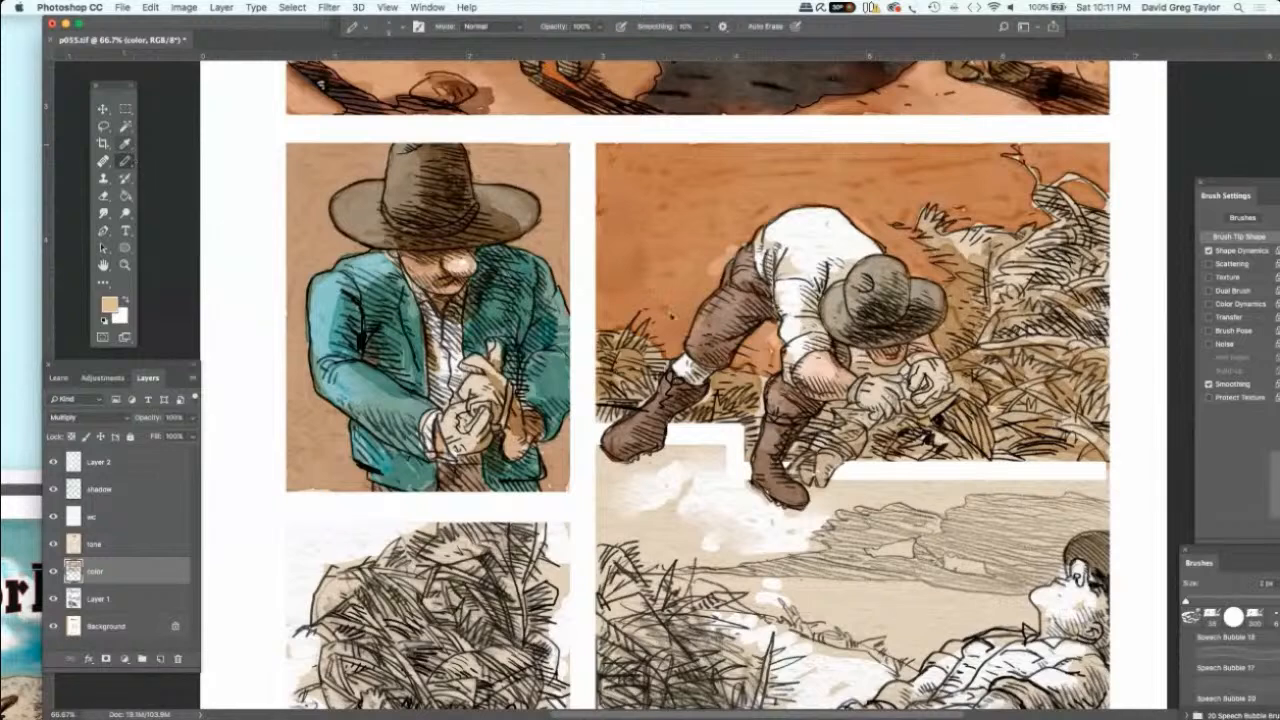
pyautogui.press('i')
pyautogui.click(765, 340)
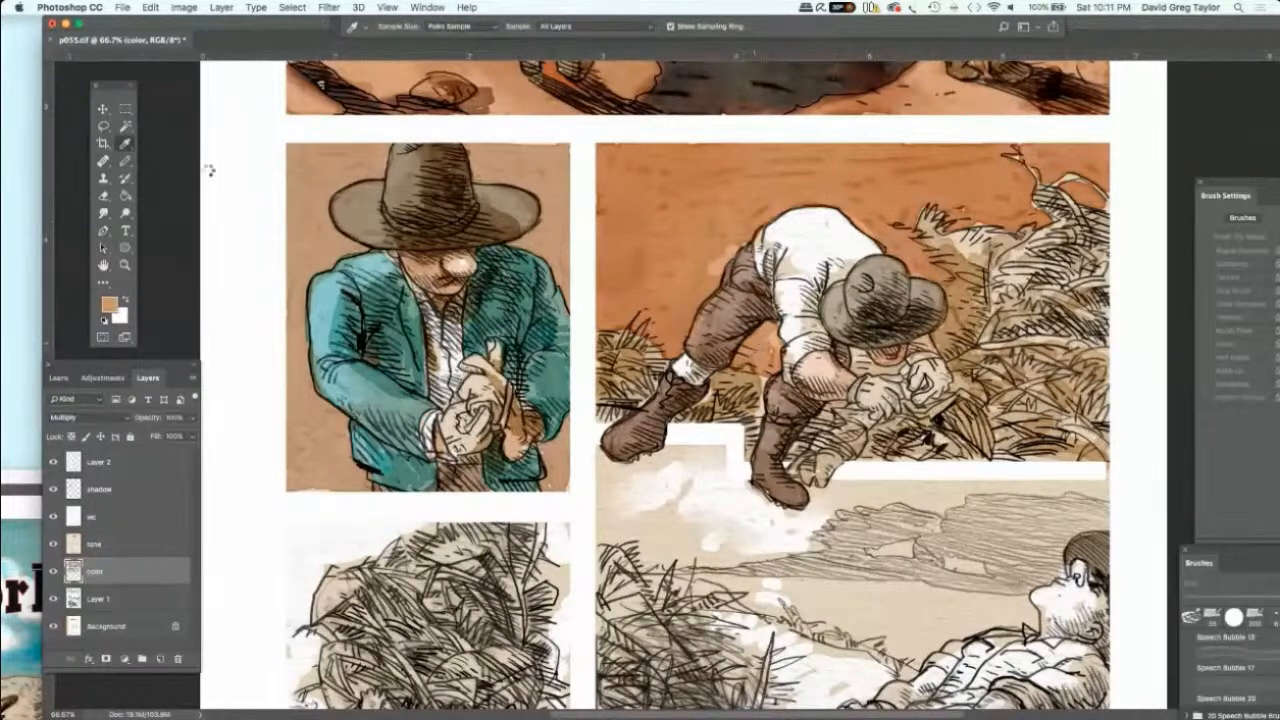
pyautogui.click(125, 161)
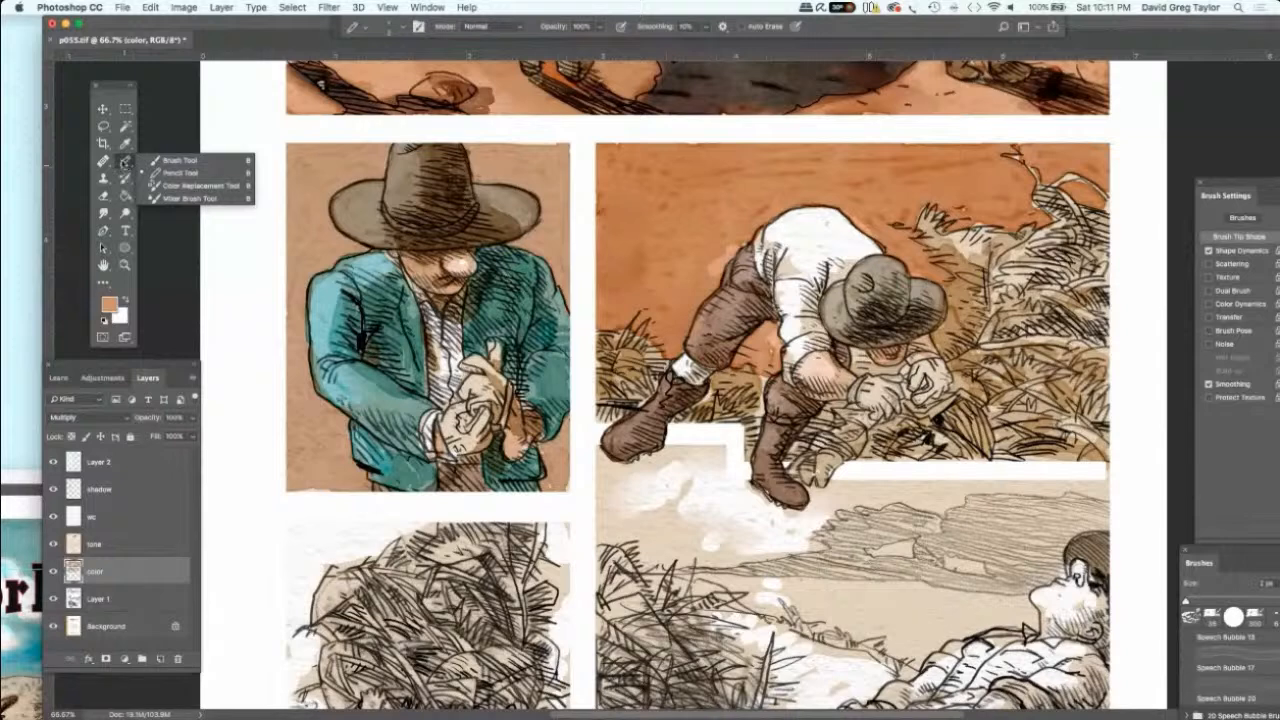
pyautogui.click(176, 162)
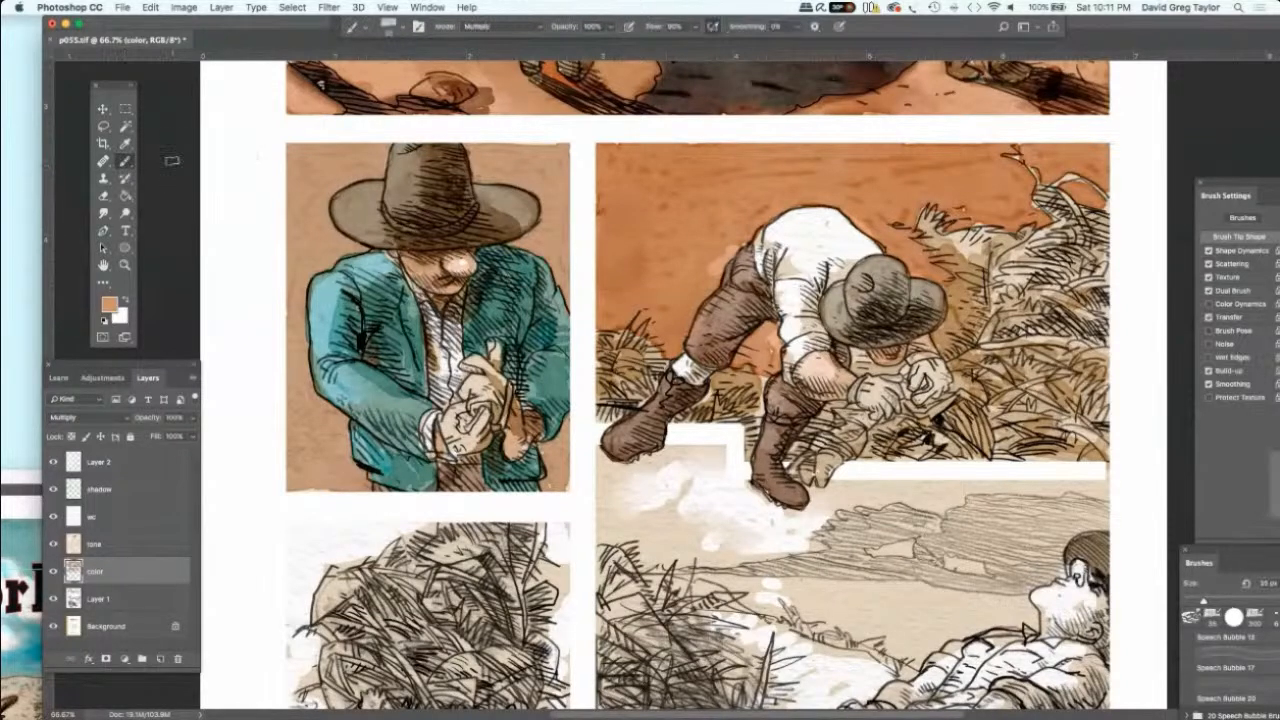
pyautogui.moveTo(850, 349); pyautogui.dragTo(870, 366)
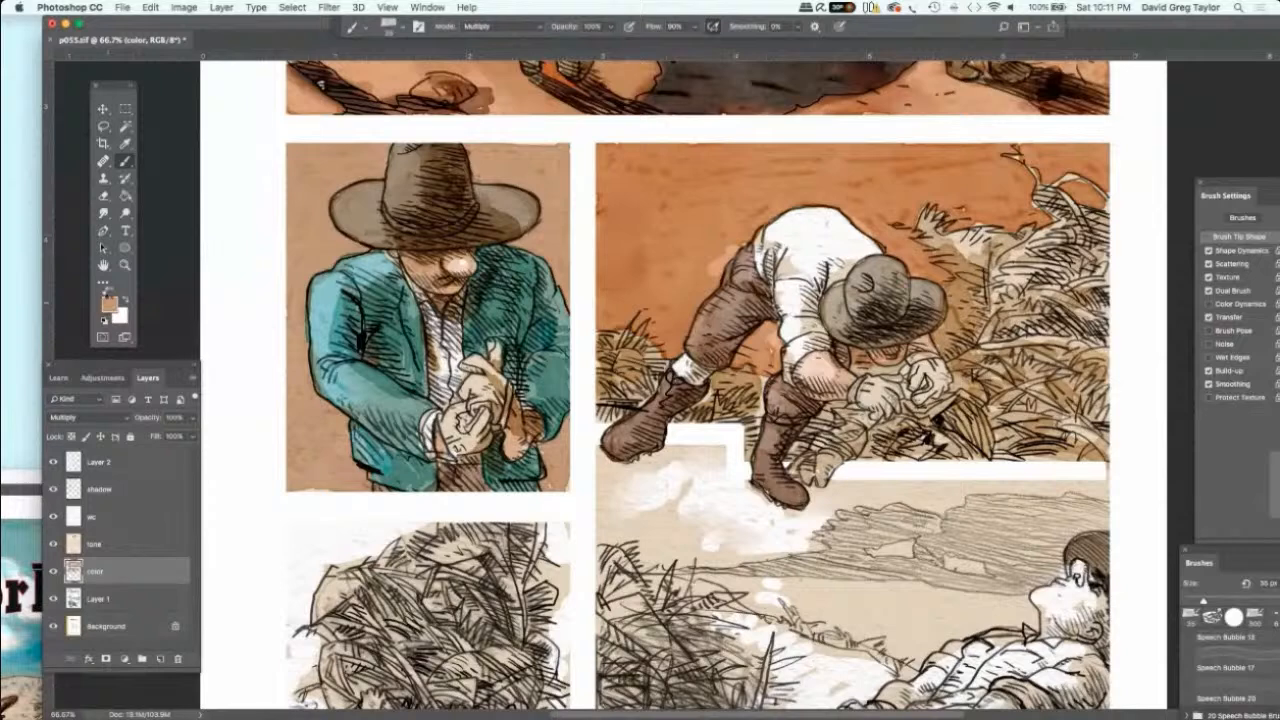
# Step: Change the foreground color to a darker orange-brown and make the shadow layer active
pyautogui.click(109, 299)
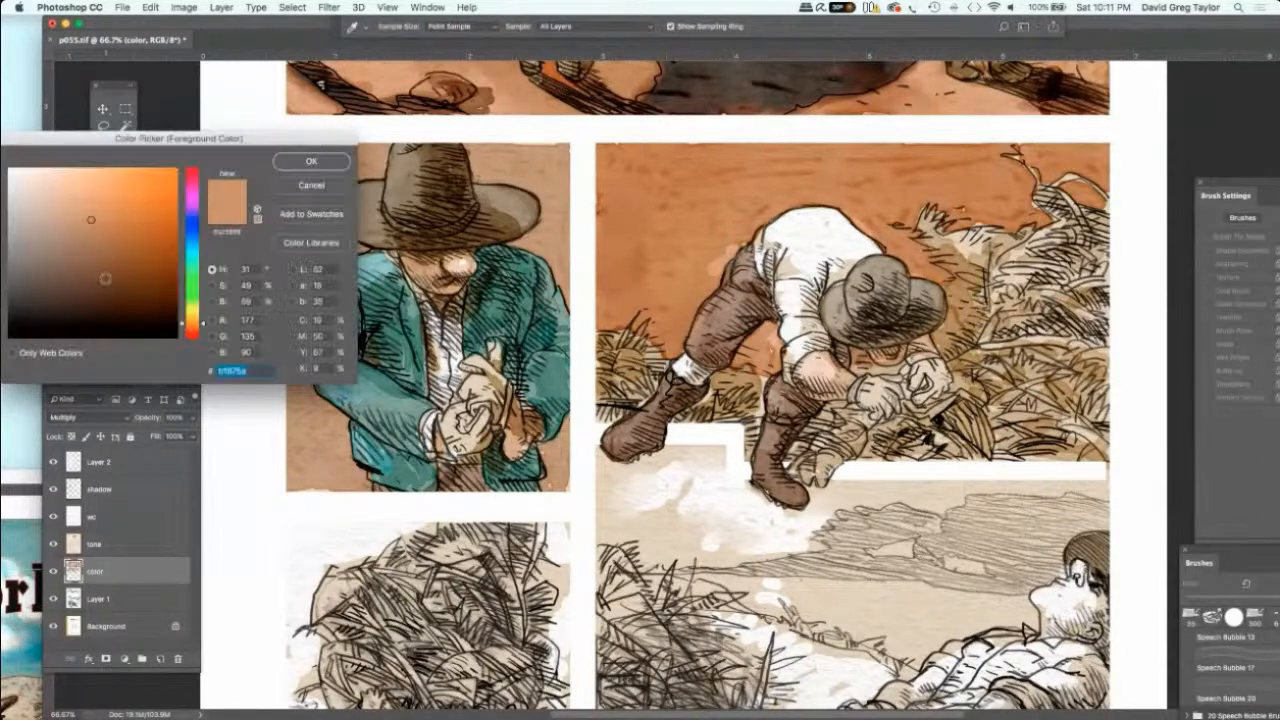
pyautogui.click(105, 236)
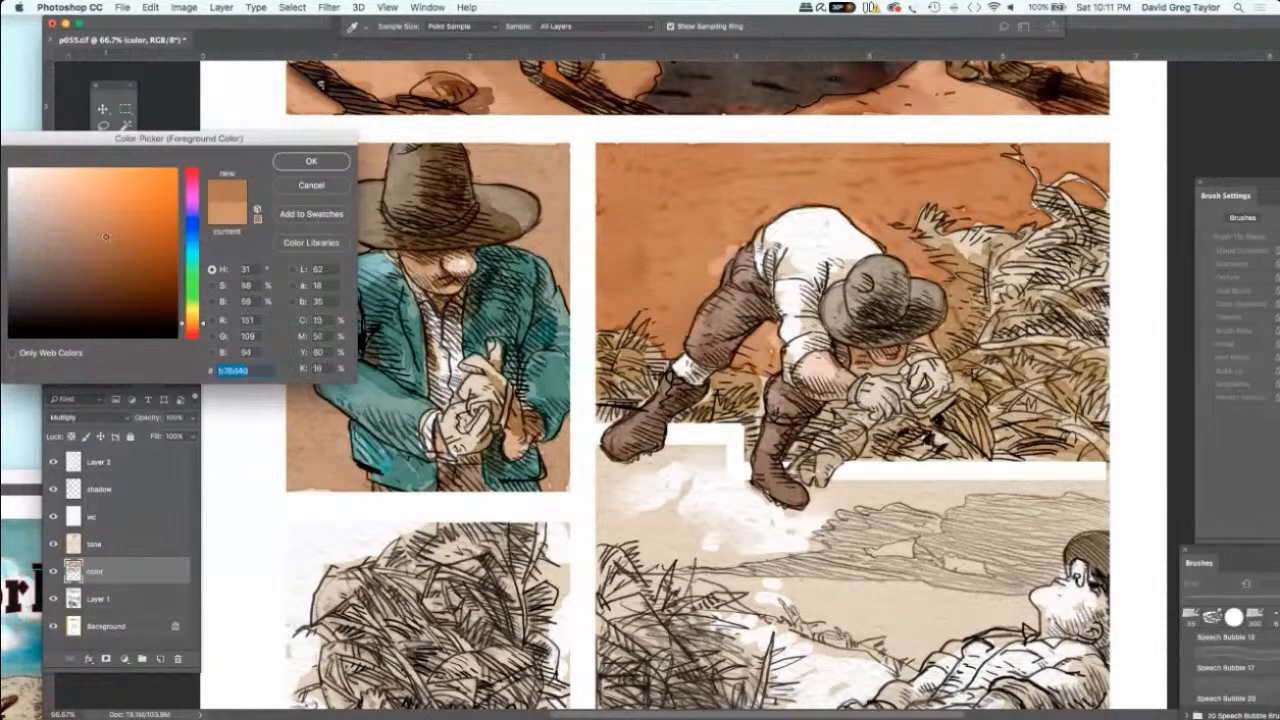
pyautogui.moveTo(105, 236); pyautogui.dragTo(109, 241)
pyautogui.click(280, 162)
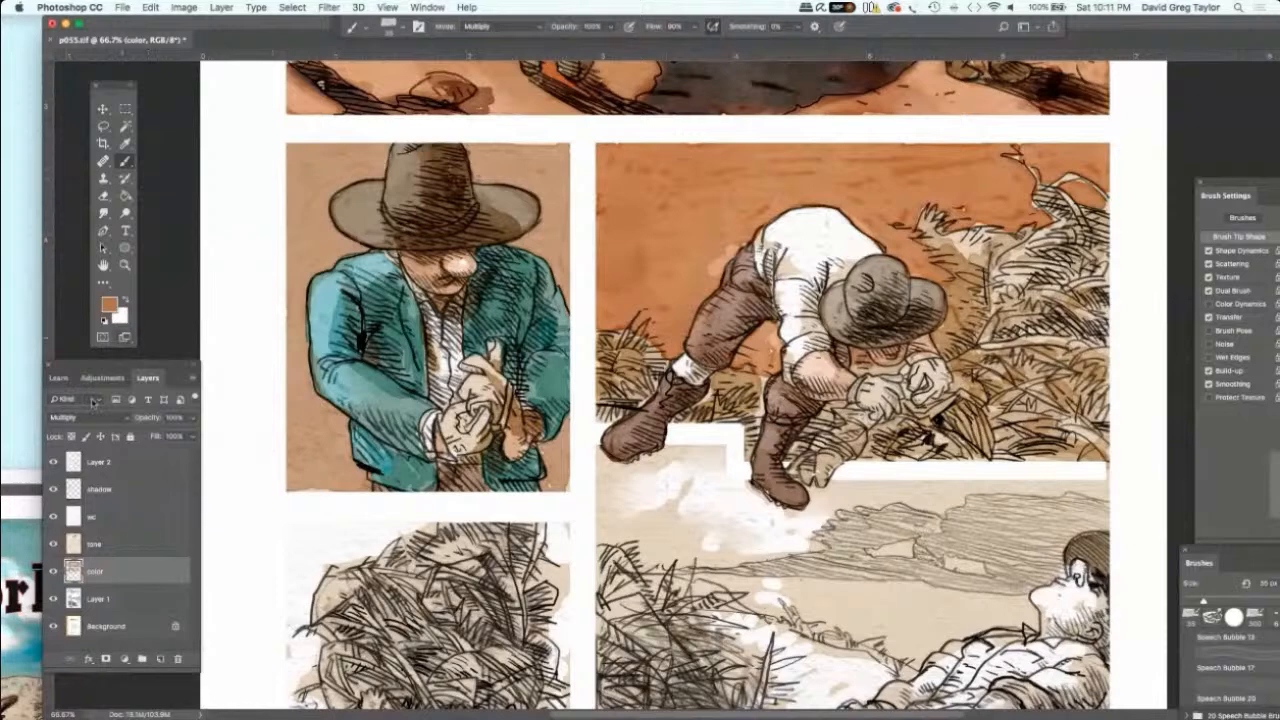
pyautogui.click(101, 488)
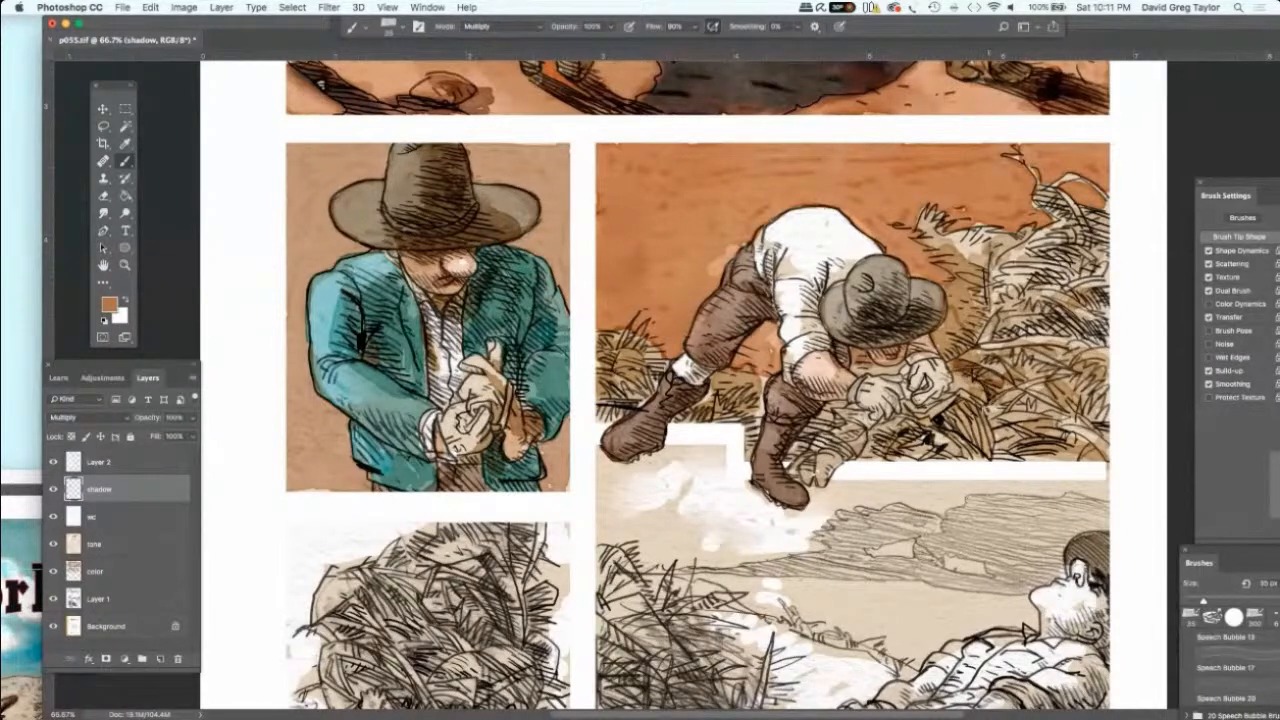
# Step: Paint orange-brown shadows into the grass pile in front of the man and below his hands
pyautogui.moveTo(970, 408)
pyautogui.mouseDown()
pyautogui.moveTo(938, 426)
pyautogui.moveTo(940, 415)
pyautogui.moveTo(941, 437)
pyautogui.moveTo(1076, 451)
pyautogui.moveTo(994, 462)
pyautogui.moveTo(993, 447)
pyautogui.mouseUp()
pyautogui.moveTo(1066, 371)
pyautogui.mouseDown()
pyautogui.moveTo(1057, 381)
pyautogui.moveTo(1104, 372)
pyautogui.moveTo(1070, 368)
pyautogui.moveTo(1084, 374)
pyautogui.moveTo(1078, 388)
pyautogui.moveTo(1043, 378)
pyautogui.moveTo(1043, 403)
pyautogui.moveTo(1085, 418)
pyautogui.mouseUp()
pyautogui.moveTo(1044, 379)
pyautogui.mouseDown()
pyautogui.moveTo(1036, 388)
pyautogui.moveTo(1012, 372)
pyautogui.moveTo(1091, 347)
pyautogui.moveTo(1068, 332)
pyautogui.mouseUp()
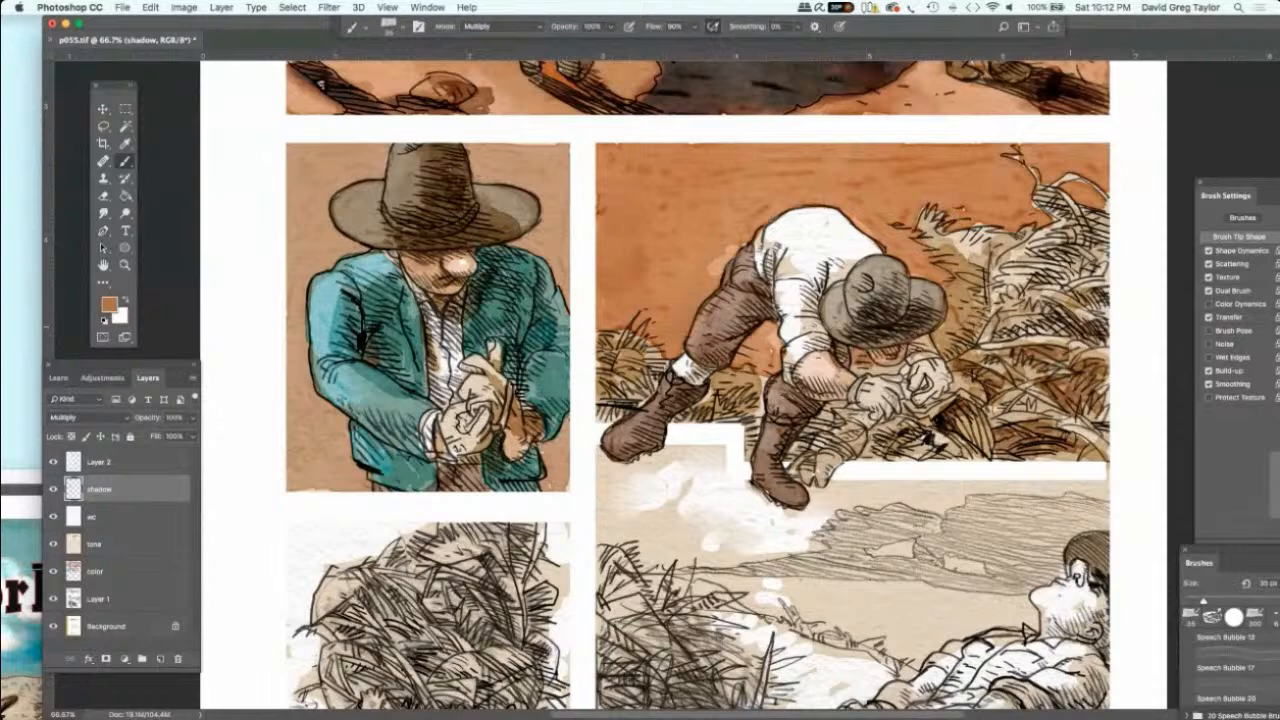
pyautogui.moveTo(1012, 403); pyautogui.dragTo(1000, 429)
pyautogui.moveTo(914, 437); pyautogui.dragTo(888, 458)
pyautogui.moveTo(844, 456)
pyautogui.mouseDown()
pyautogui.moveTo(816, 485)
pyautogui.moveTo(811, 473)
pyautogui.mouseUp()
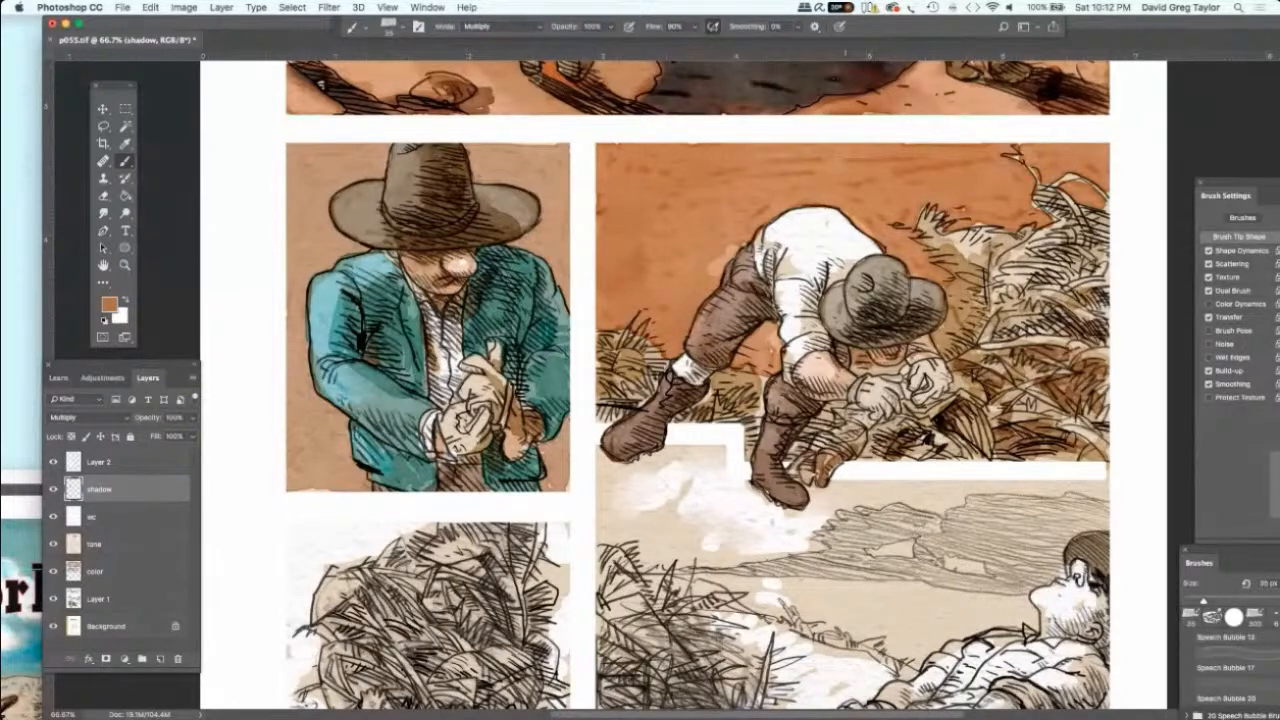
pyautogui.moveTo(840, 420)
pyautogui.mouseDown()
pyautogui.moveTo(863, 412)
pyautogui.moveTo(816, 428)
pyautogui.mouseUp()
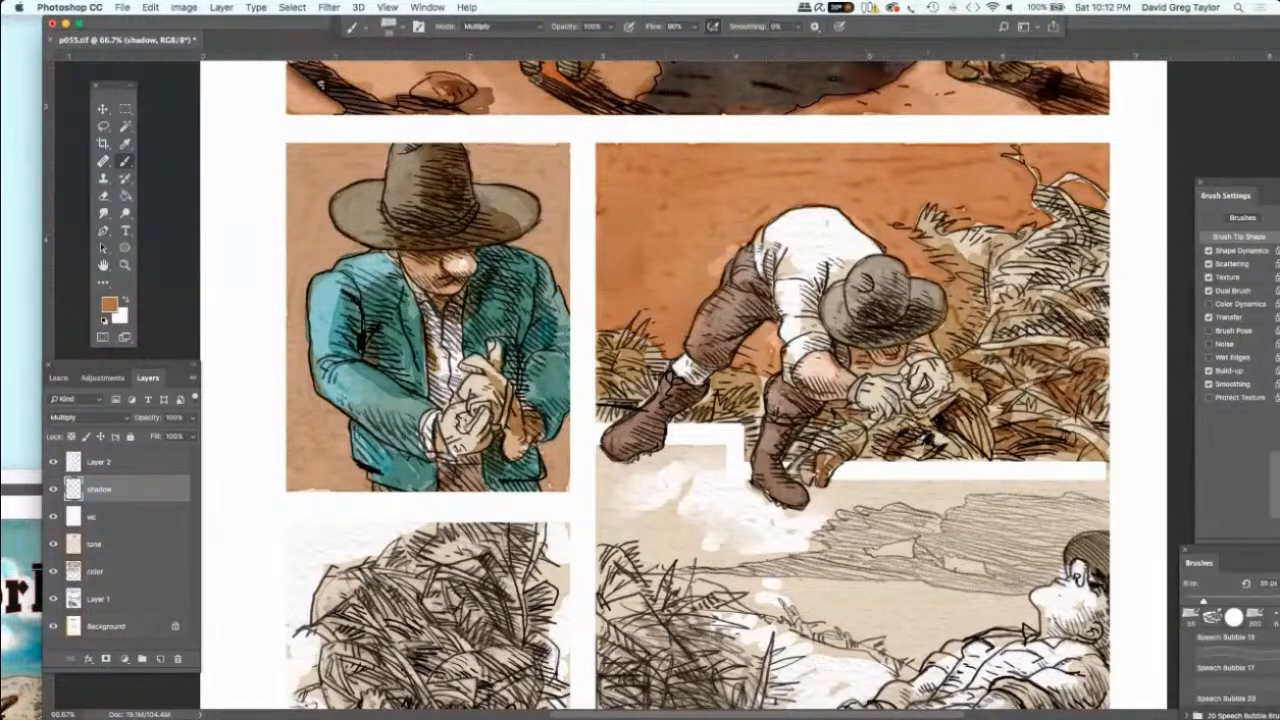
# Step: Shade the grass between the man's legs, the clump behind his rear boot and the stalks beside his hat
pyautogui.moveTo(746, 403); pyautogui.dragTo(724, 420)
pyautogui.moveTo(740, 374)
pyautogui.mouseDown()
pyautogui.moveTo(716, 412)
pyautogui.moveTo(690, 421)
pyautogui.mouseUp()
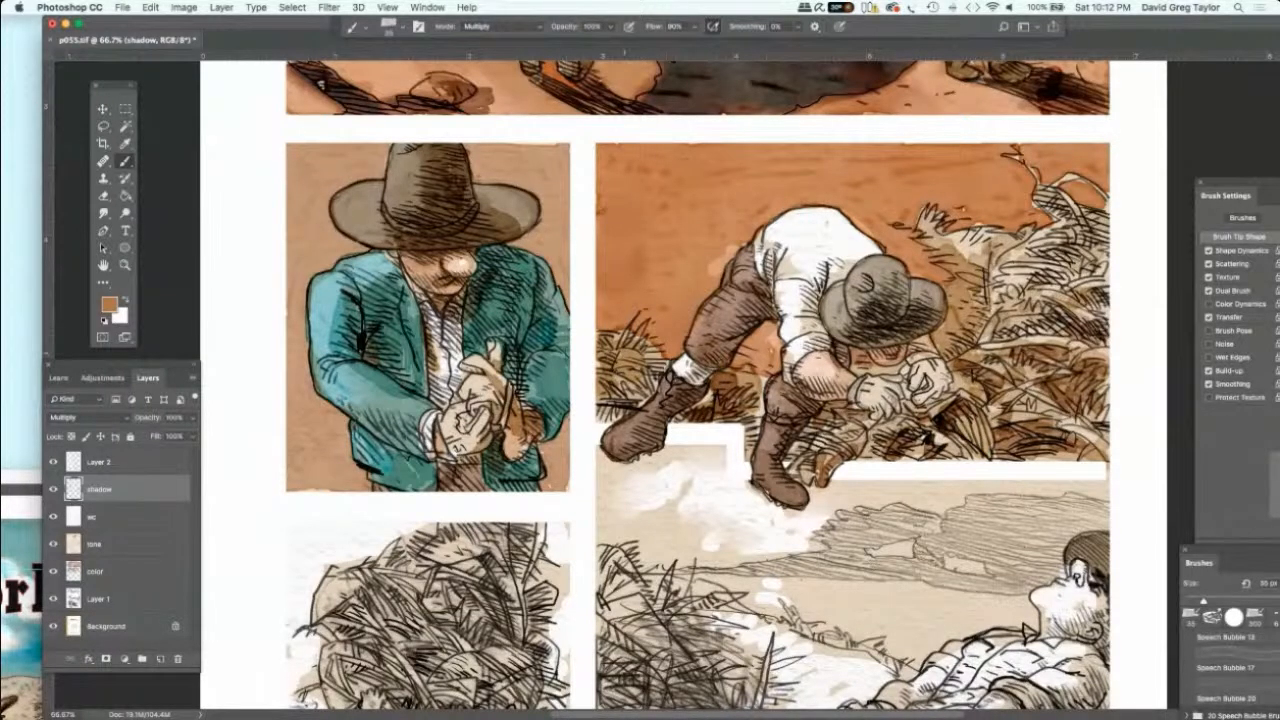
pyautogui.moveTo(652, 349); pyautogui.dragTo(620, 366)
pyautogui.moveTo(641, 361); pyautogui.dragTo(620, 390)
pyautogui.moveTo(966, 298)
pyautogui.mouseDown()
pyautogui.moveTo(976, 304)
pyautogui.moveTo(980, 289)
pyautogui.mouseUp()
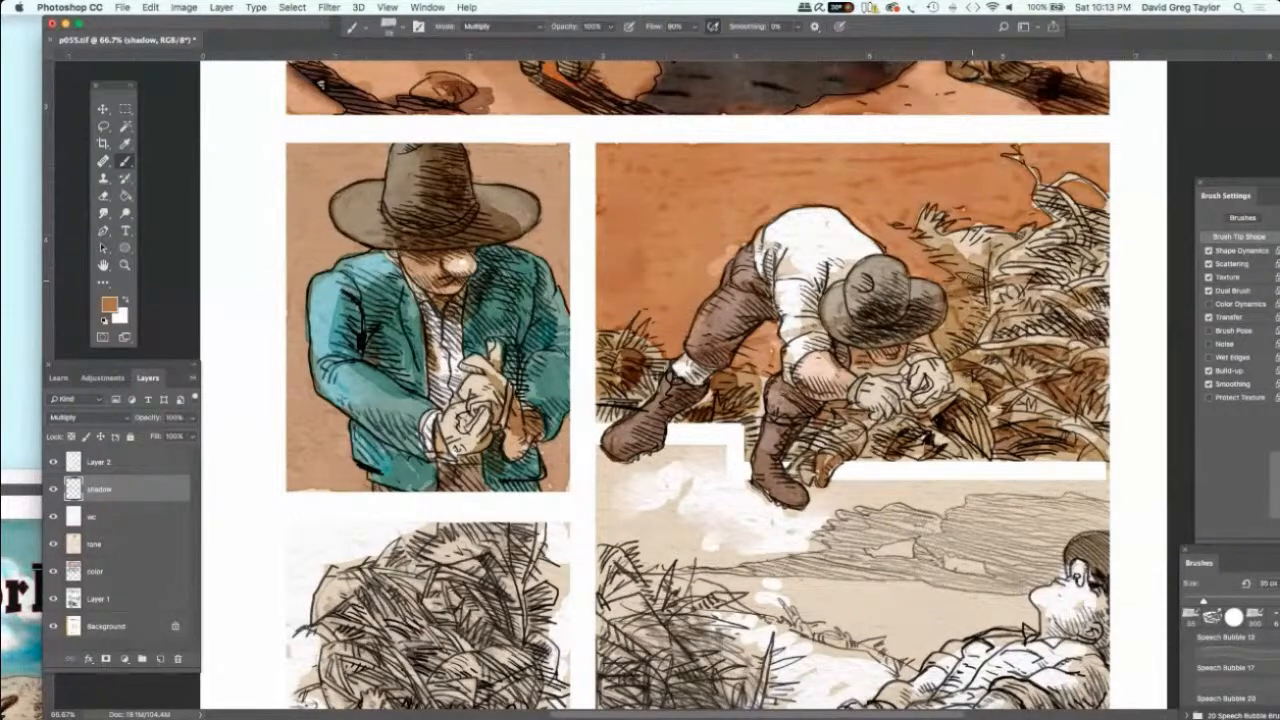
# Step: Step back through the last brush strokes on the shadow layer
pyautogui.click(150, 7)
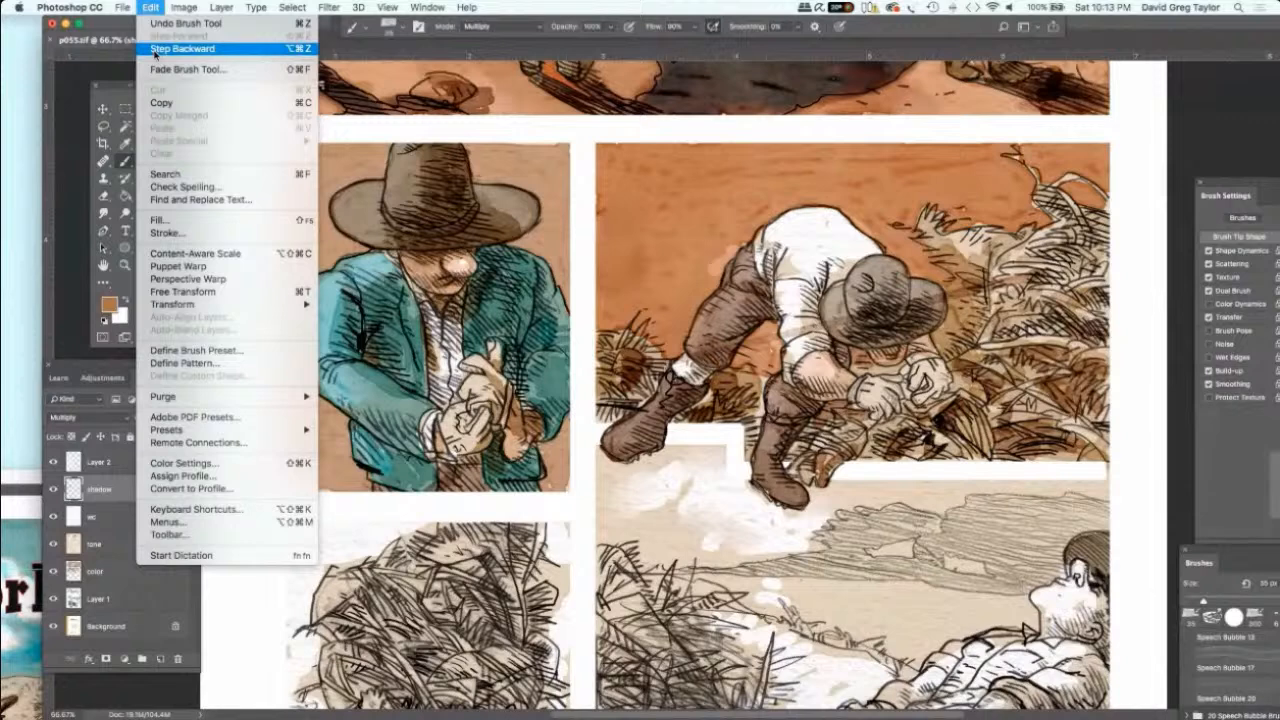
pyautogui.click(154, 50)
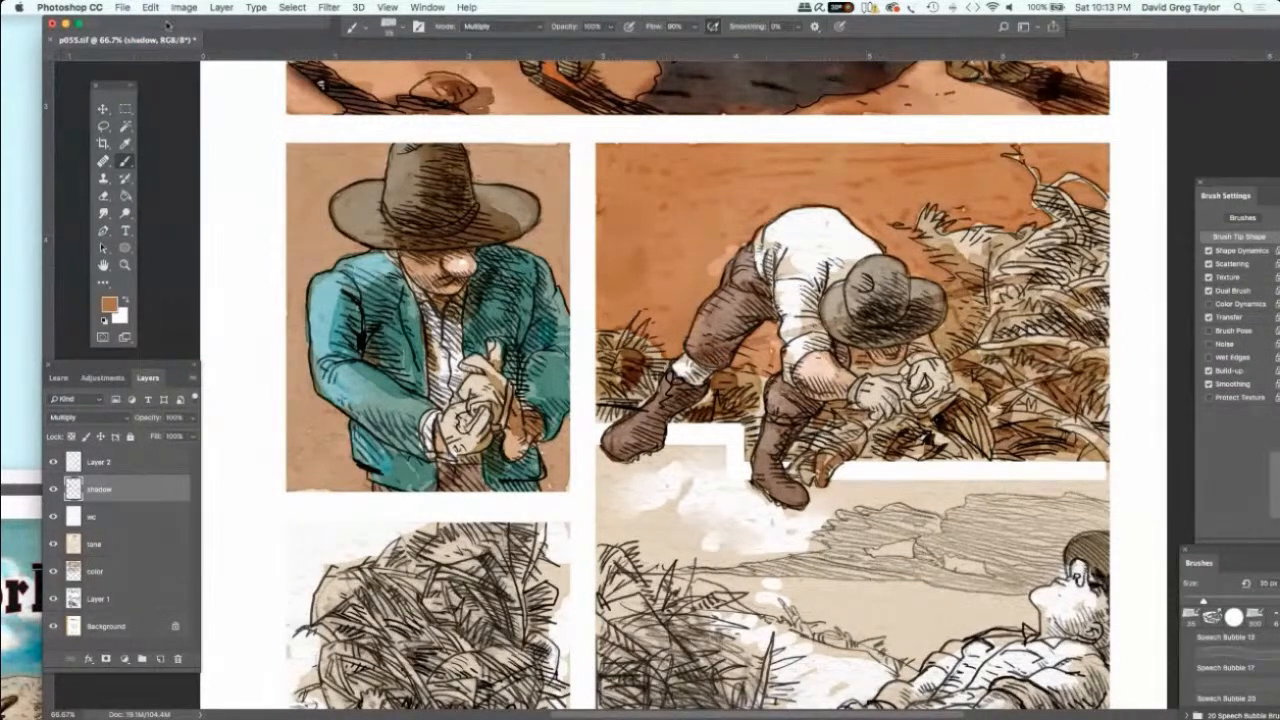
pyautogui.click(150, 7)
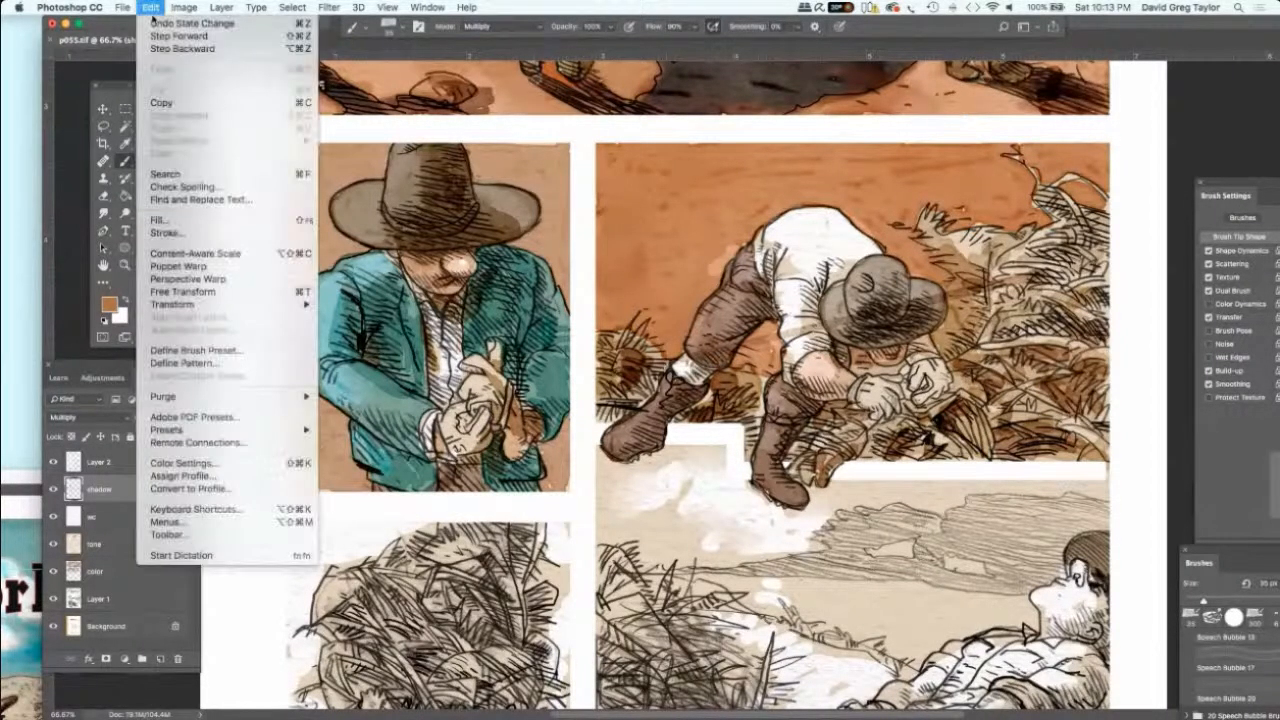
pyautogui.click(162, 46)
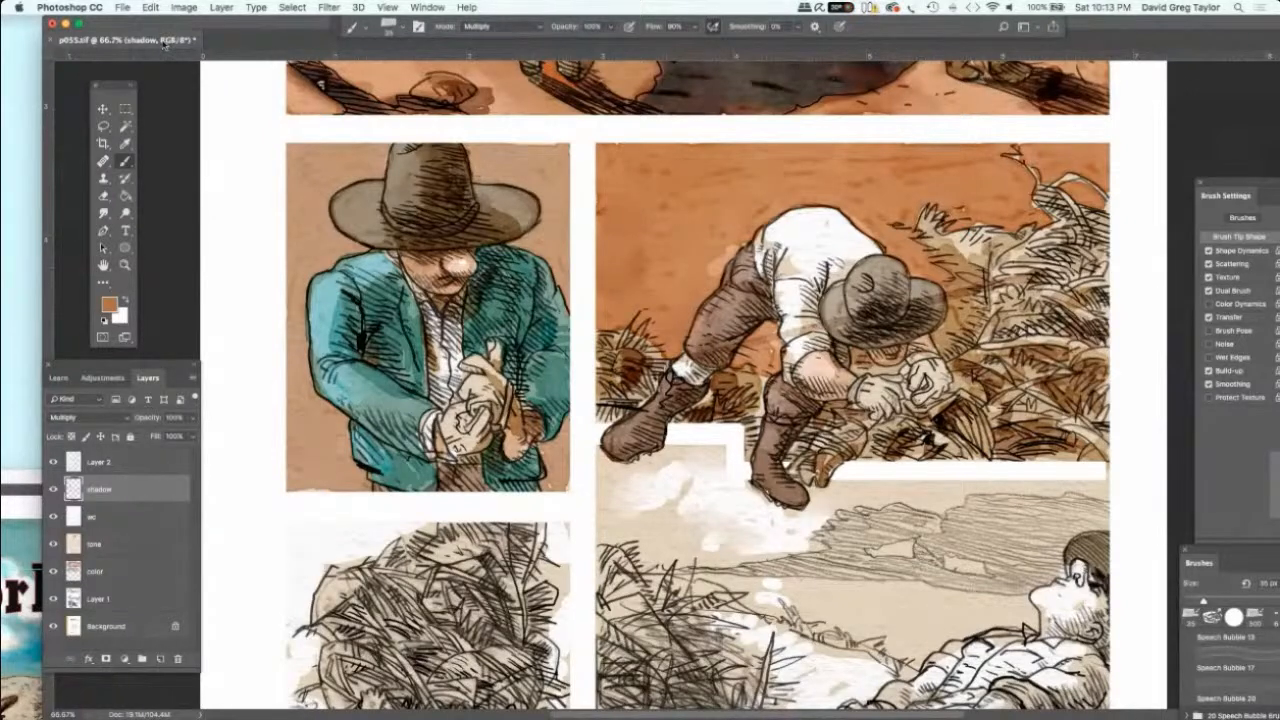
pyautogui.click(150, 7)
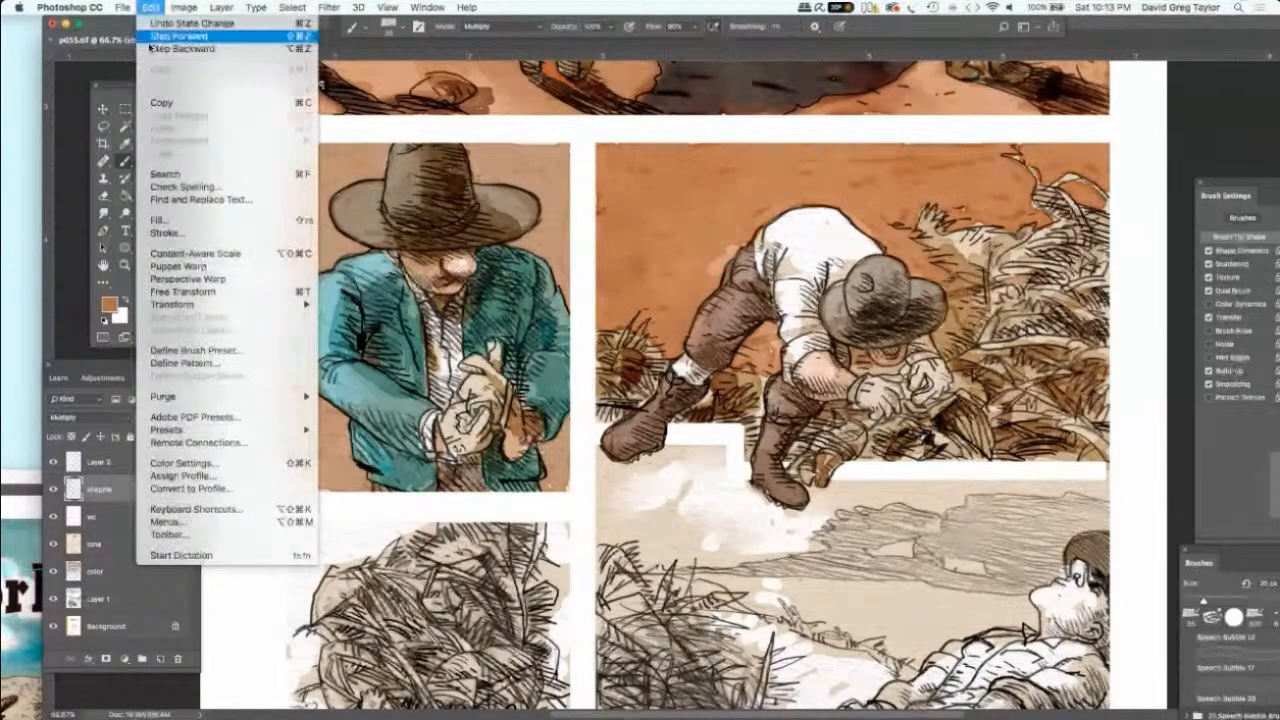
pyautogui.click(152, 49)
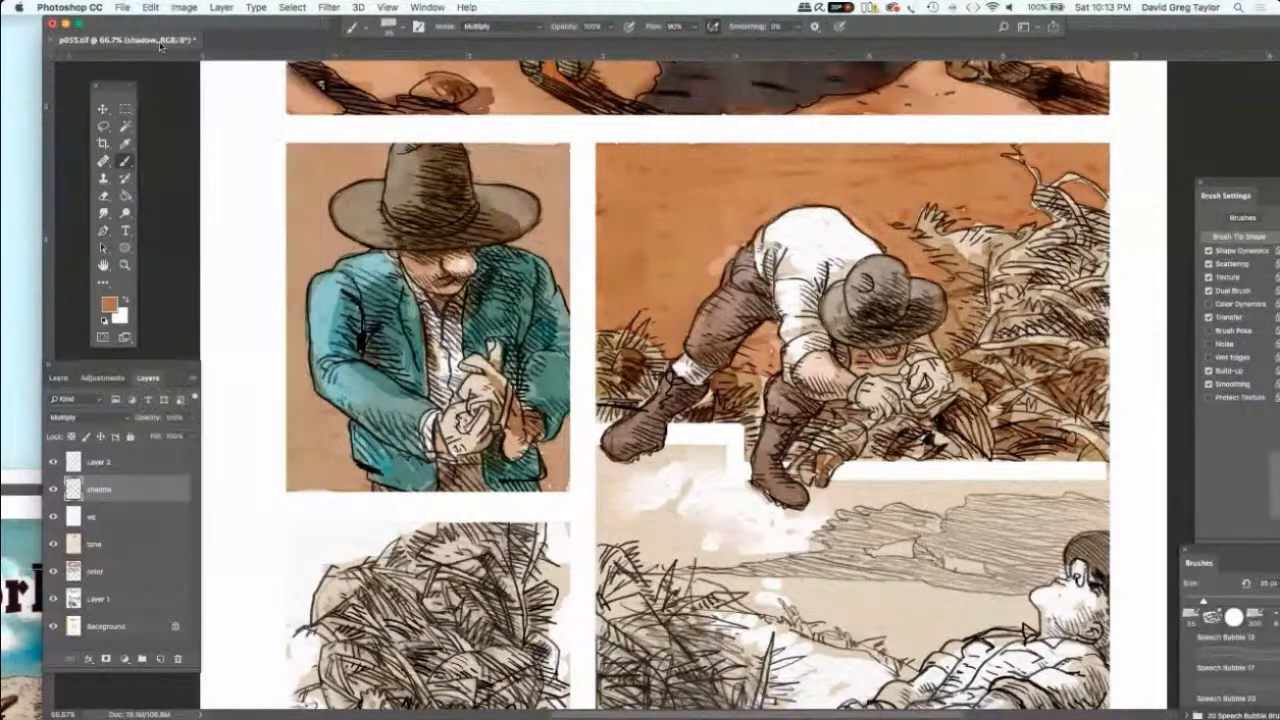
# Step: Reduce the brush to 7 px and add fine shadows to the grass bunch below the man's hands and to his fingers
pyautogui.moveTo(295, 607)
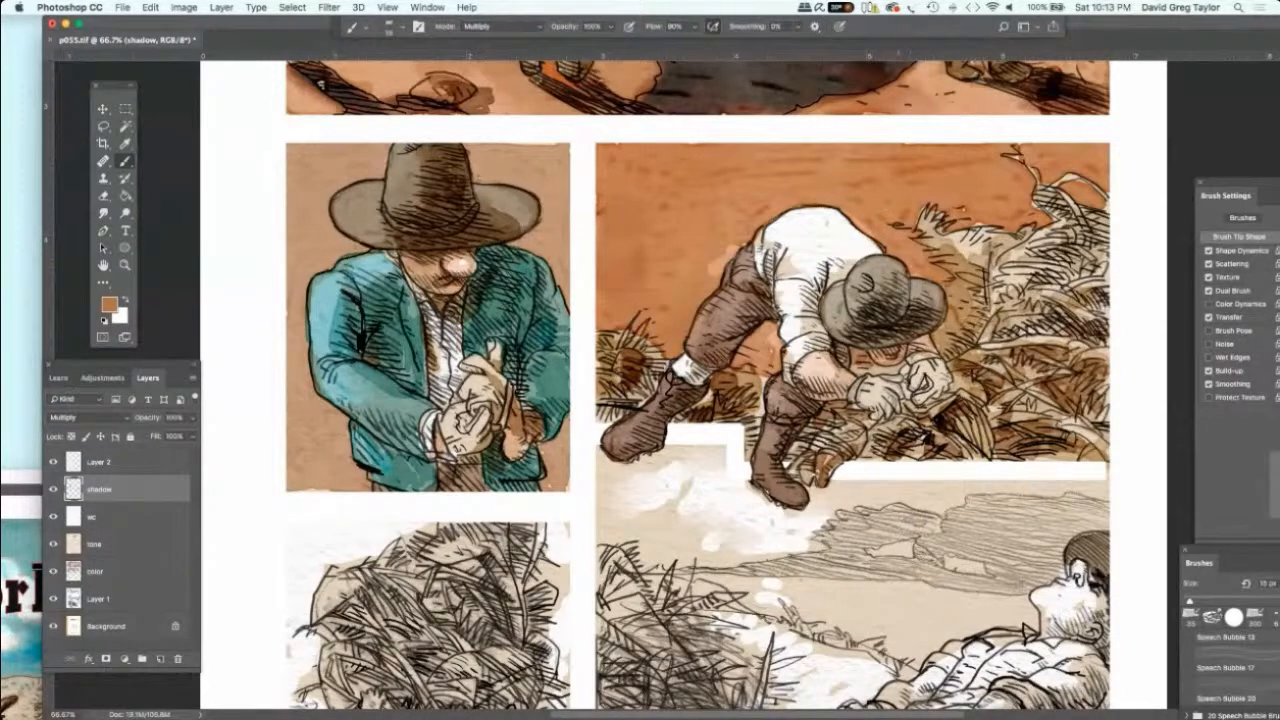
pyautogui.press('[')
pyautogui.press('[')
pyautogui.moveTo(932, 398); pyautogui.dragTo(948, 412)
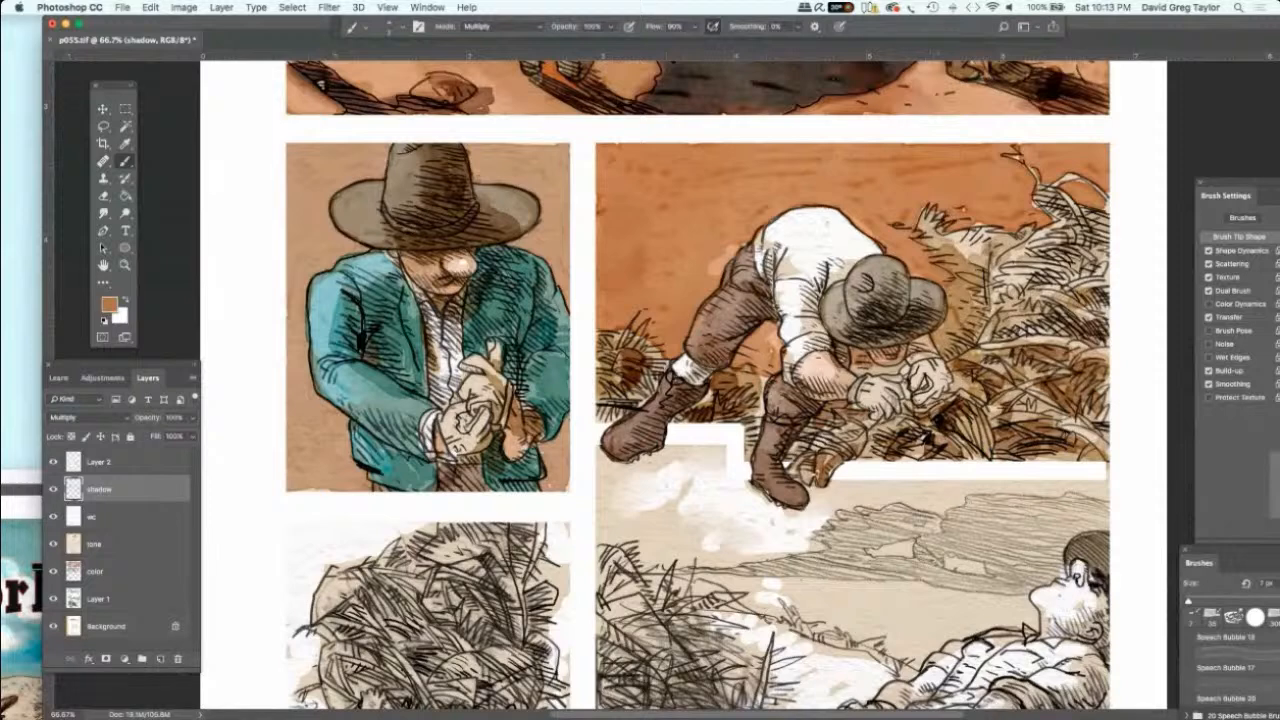
pyautogui.moveTo(960, 390)
pyautogui.mouseDown()
pyautogui.moveTo(910, 412)
pyautogui.moveTo(898, 398)
pyautogui.moveTo(890, 426)
pyautogui.moveTo(870, 438)
pyautogui.moveTo(860, 427)
pyautogui.mouseUp()
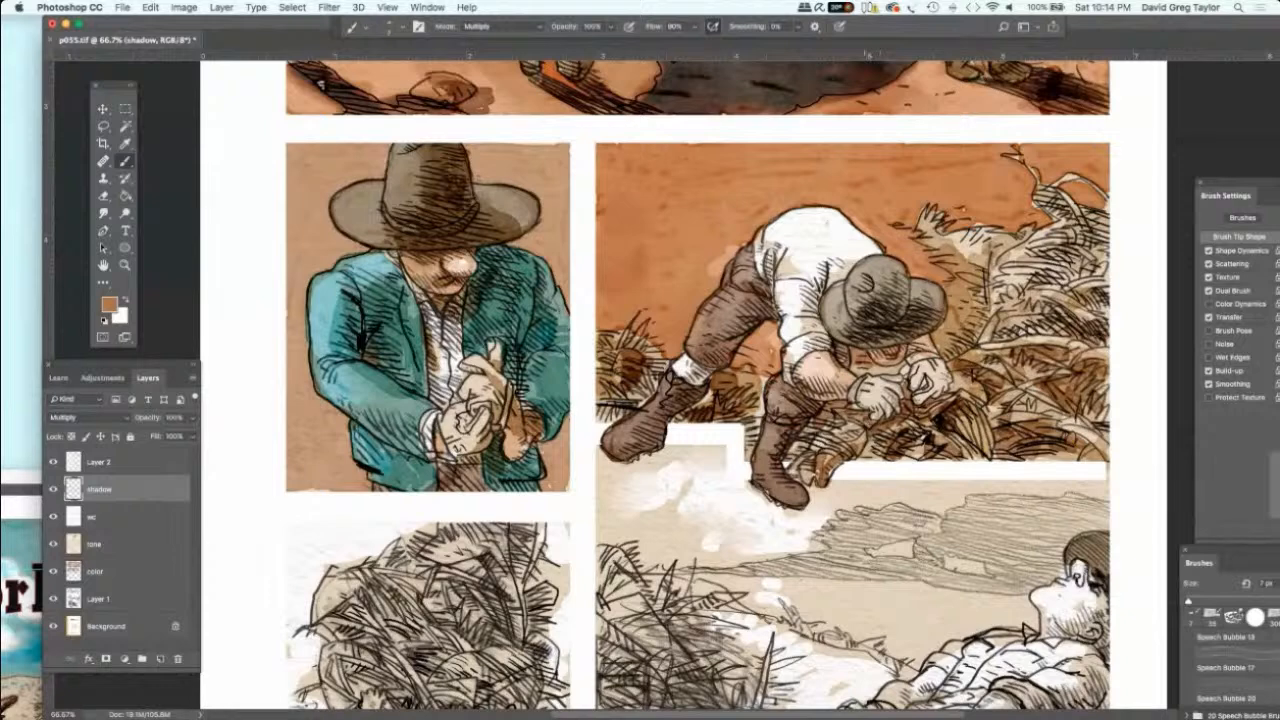
pyautogui.moveTo(906, 366); pyautogui.dragTo(902, 383)
pyautogui.moveTo(900, 369); pyautogui.dragTo(886, 375)
pyautogui.moveTo(902, 369); pyautogui.dragTo(886, 375)
# Step: Add thin orange-brown shadow strokes along the lower edge of the grass from the front boot to the panel's far edge
pyautogui.moveTo(851, 426); pyautogui.dragTo(826, 462)
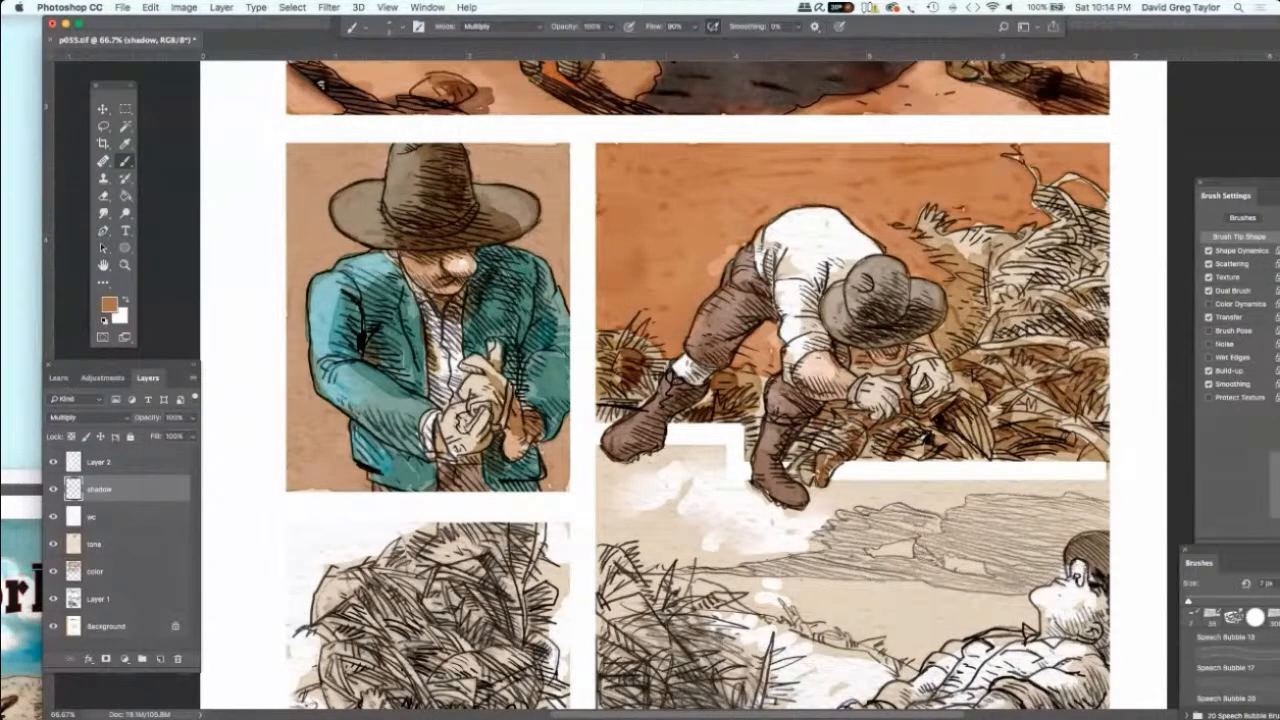
pyautogui.moveTo(922, 442); pyautogui.dragTo(904, 458)
pyautogui.moveTo(1022, 411)
pyautogui.mouseDown()
pyautogui.moveTo(1010, 426)
pyautogui.moveTo(1068, 406)
pyautogui.moveTo(1100, 430)
pyautogui.mouseUp()
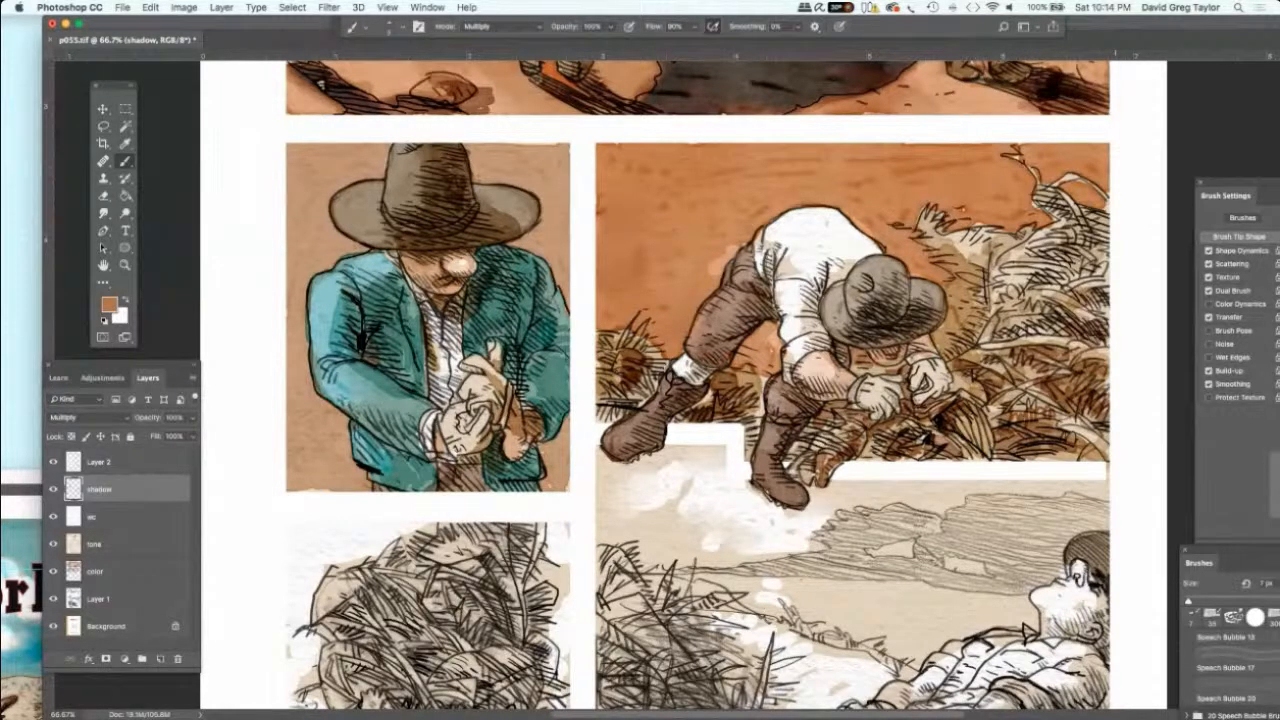
# Step: Add thin shadow strokes between the blades in the middle and upper parts of the grass pile in front of the man
pyautogui.moveTo(1056, 346)
pyautogui.mouseDown()
pyautogui.moveTo(1034, 366)
pyautogui.moveTo(1012, 362)
pyautogui.mouseUp()
pyautogui.moveTo(1026, 338); pyautogui.dragTo(993, 355)
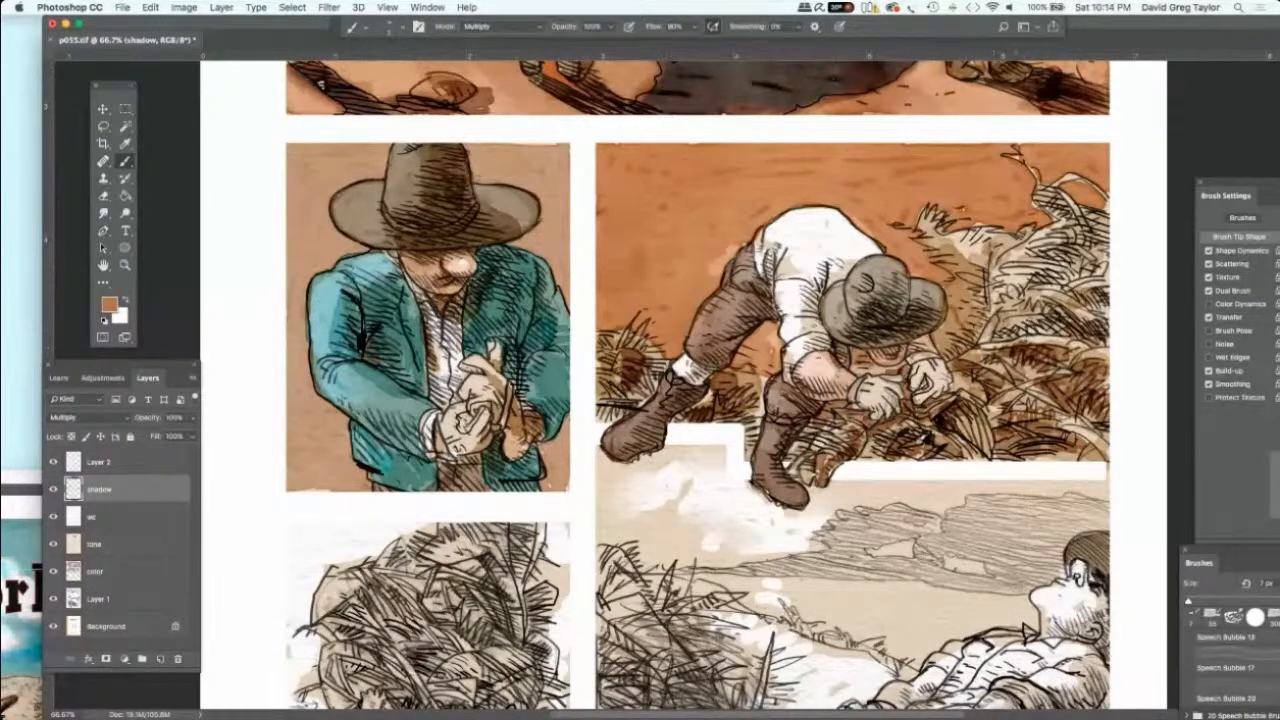
pyautogui.moveTo(1040, 313)
pyautogui.mouseDown()
pyautogui.moveTo(1028, 323)
pyautogui.moveTo(1046, 336)
pyautogui.moveTo(1028, 337)
pyautogui.mouseUp()
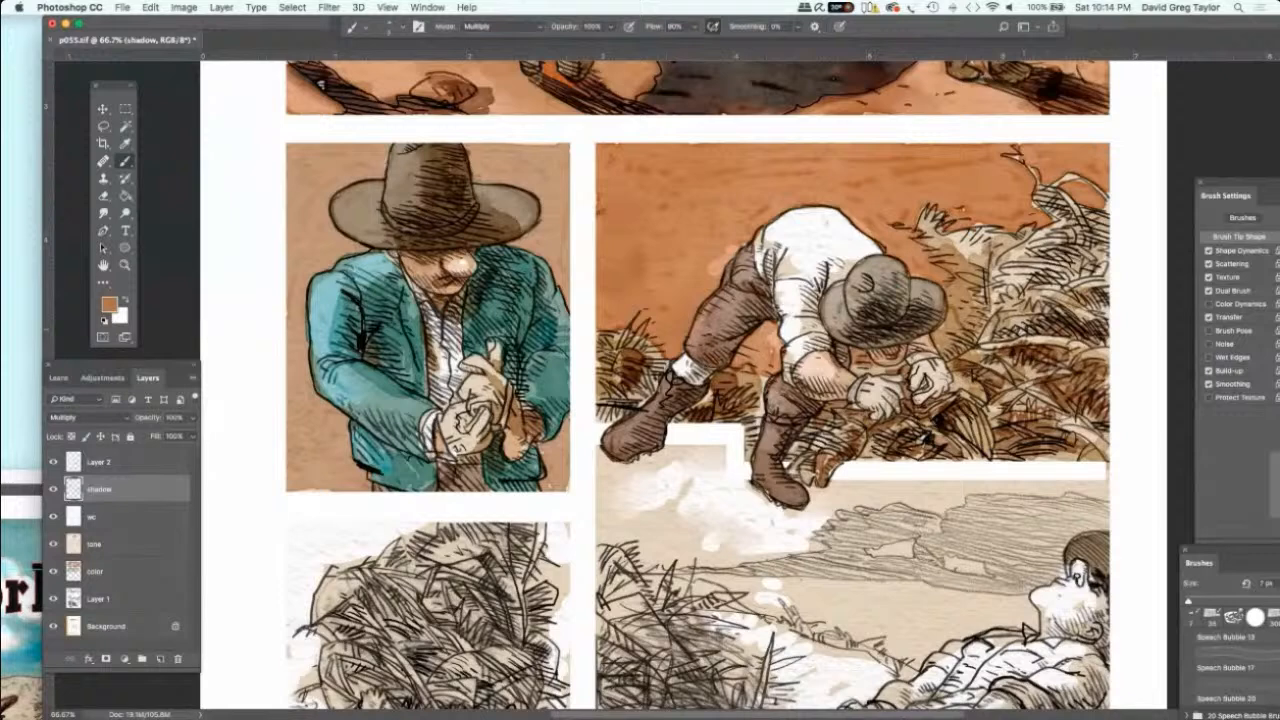
pyautogui.moveTo(1104, 300)
pyautogui.mouseDown()
pyautogui.moveTo(1068, 306)
pyautogui.moveTo(1090, 322)
pyautogui.mouseUp()
pyautogui.moveTo(1032, 258); pyautogui.dragTo(995, 237)
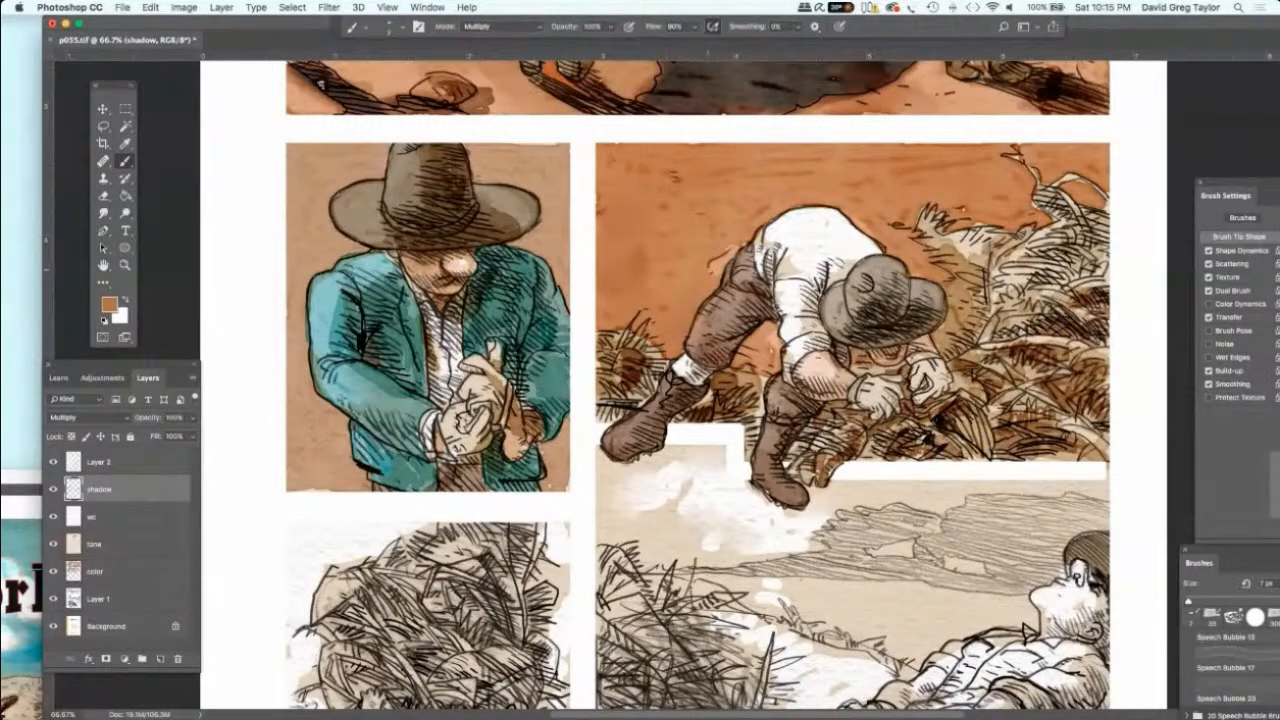
# Step: Draw irregular rock-like contour lines across the orange background behind and above the man's back
pyautogui.moveTo(735, 245)
pyautogui.mouseDown()
pyautogui.moveTo(682, 237)
pyautogui.moveTo(748, 213)
pyautogui.mouseUp()
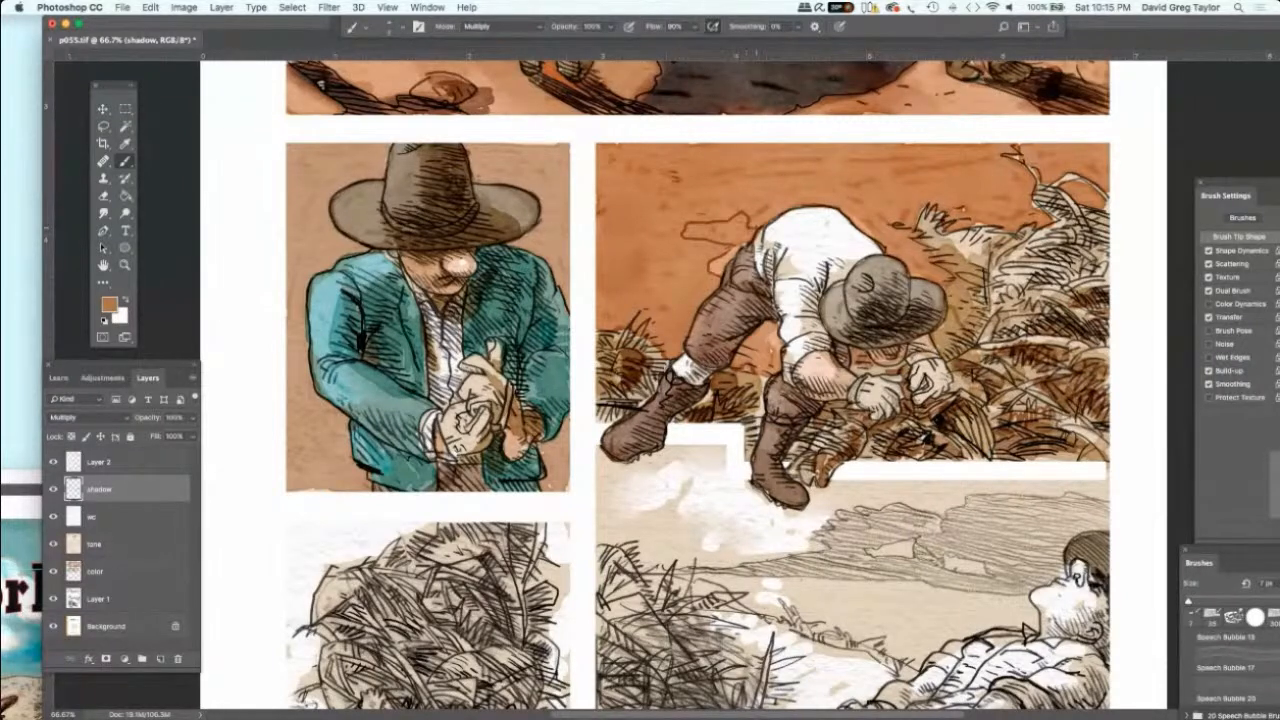
pyautogui.moveTo(715, 230)
pyautogui.mouseDown()
pyautogui.moveTo(622, 211)
pyautogui.moveTo(617, 226)
pyautogui.moveTo(676, 237)
pyautogui.moveTo(636, 232)
pyautogui.mouseUp()
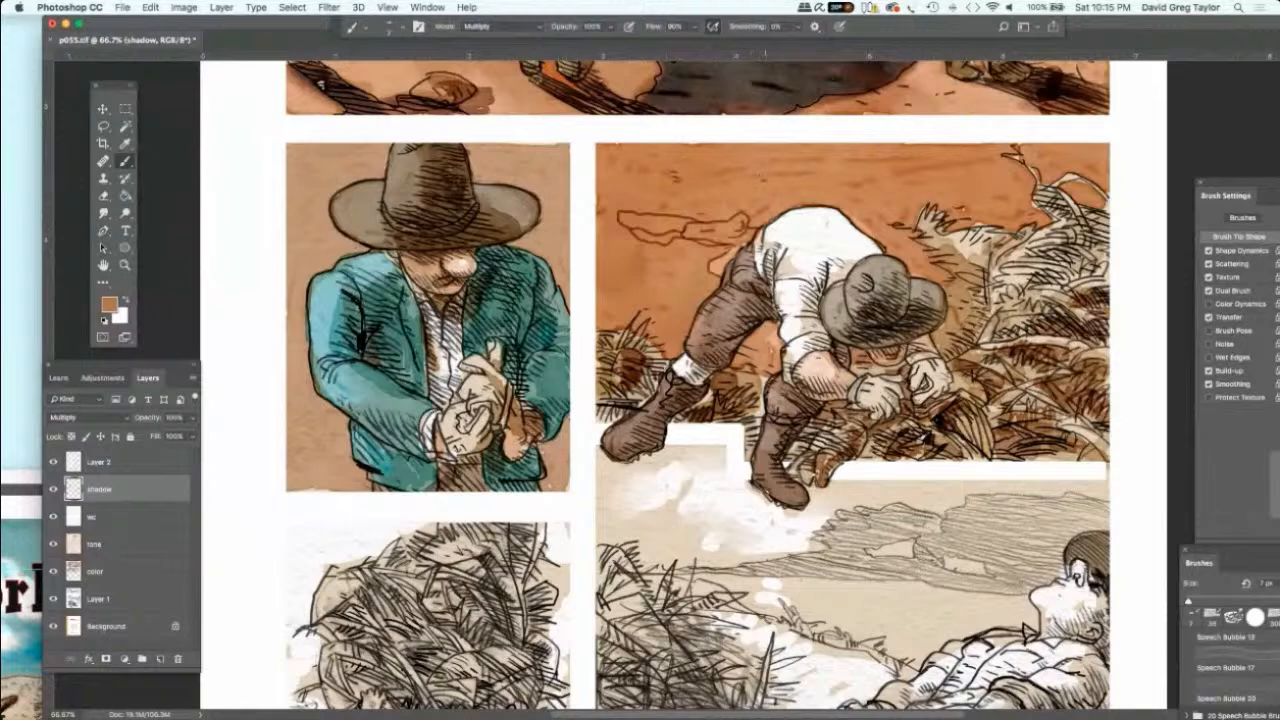
pyautogui.moveTo(776, 188); pyautogui.dragTo(798, 183)
pyautogui.moveTo(748, 214)
pyautogui.mouseDown()
pyautogui.moveTo(786, 184)
pyautogui.moveTo(760, 174)
pyautogui.moveTo(916, 170)
pyautogui.moveTo(906, 190)
pyautogui.moveTo(856, 205)
pyautogui.moveTo(894, 220)
pyautogui.moveTo(862, 232)
pyautogui.mouseUp()
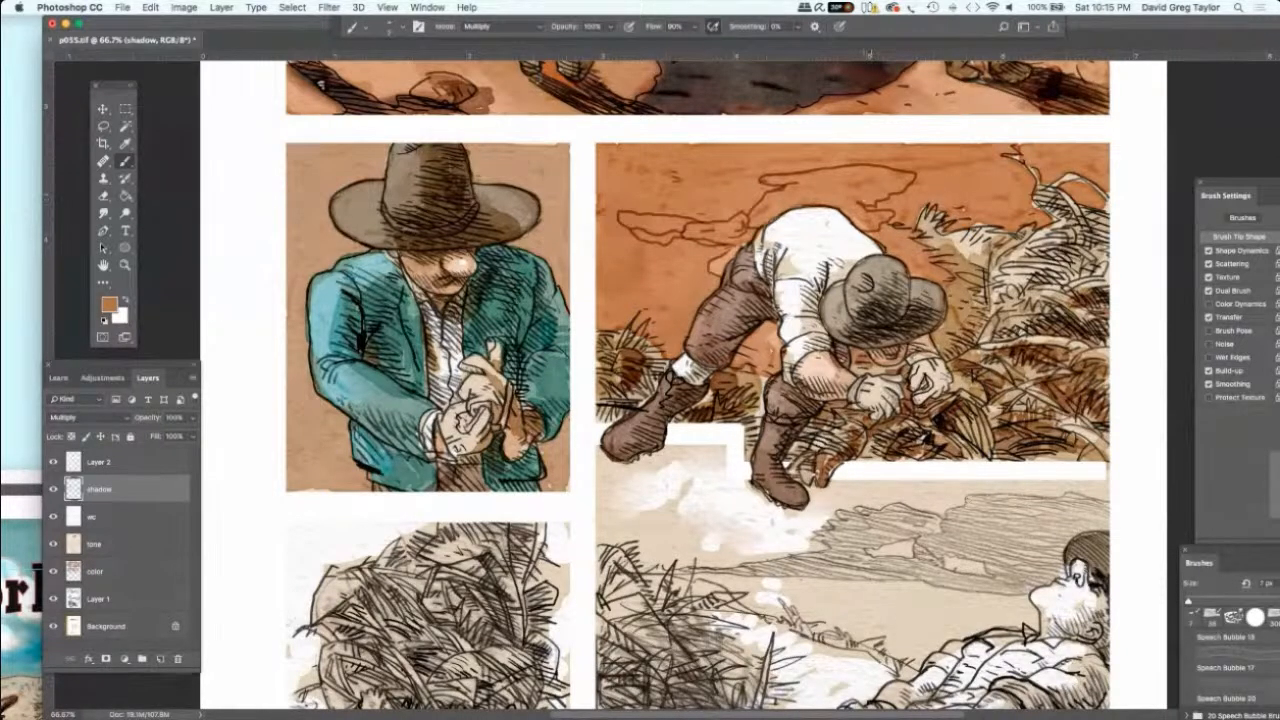
pyautogui.moveTo(908, 182); pyautogui.dragTo(854, 202)
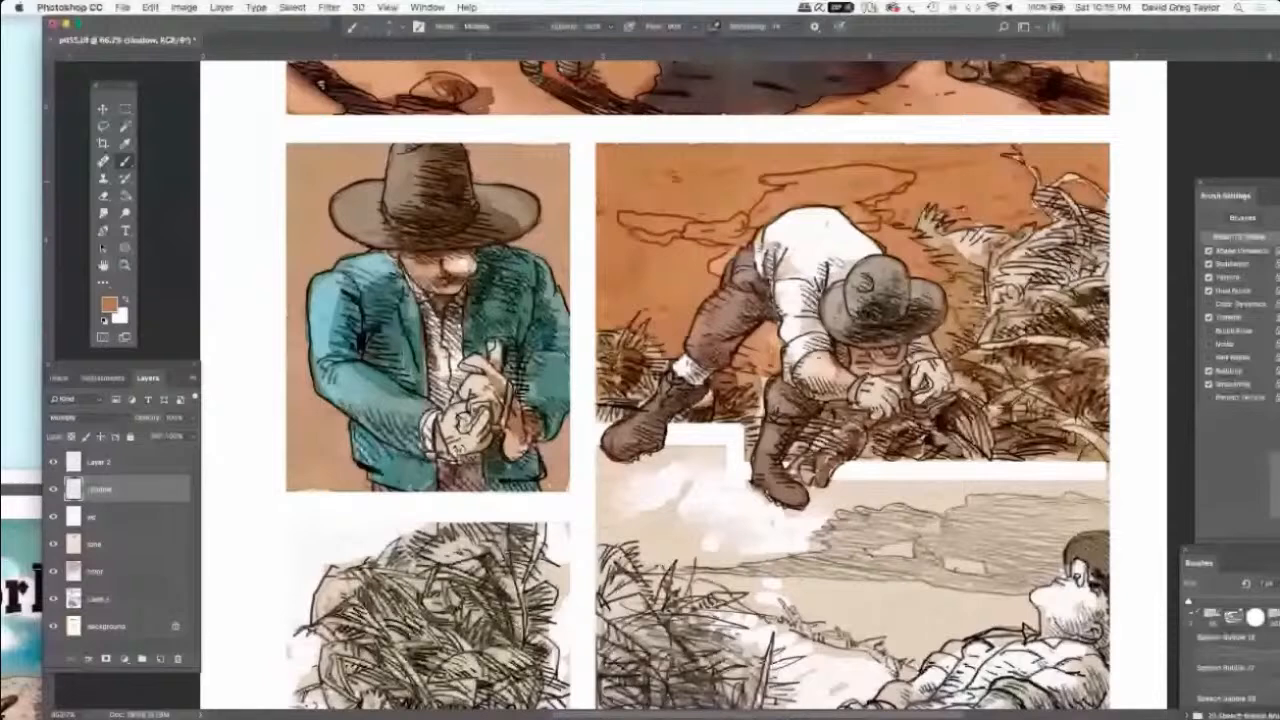
pyautogui.moveTo(990, 190); pyautogui.dragTo(802, 185)
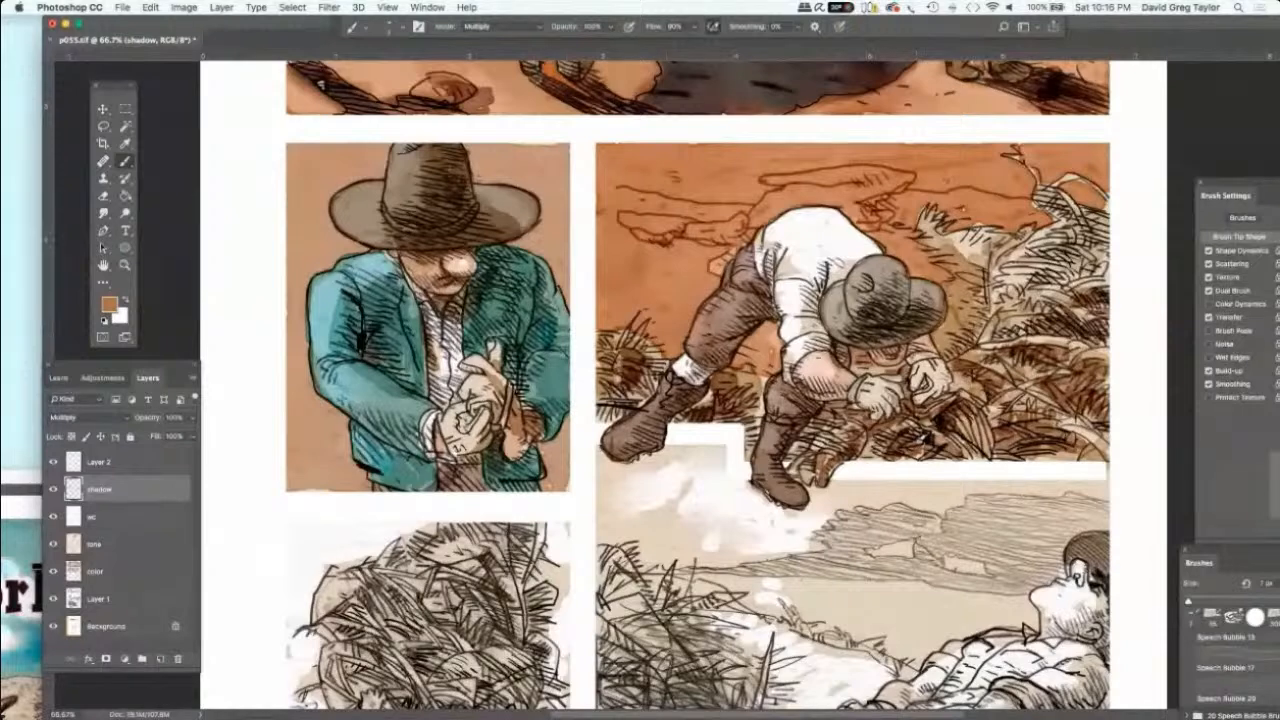
# Step: Add small muted-brown texture marks to the orange ground behind the man and between his legs
pyautogui.moveTo(449, 302)
pyautogui.moveTo(654, 212); pyautogui.dragTo(687, 235)
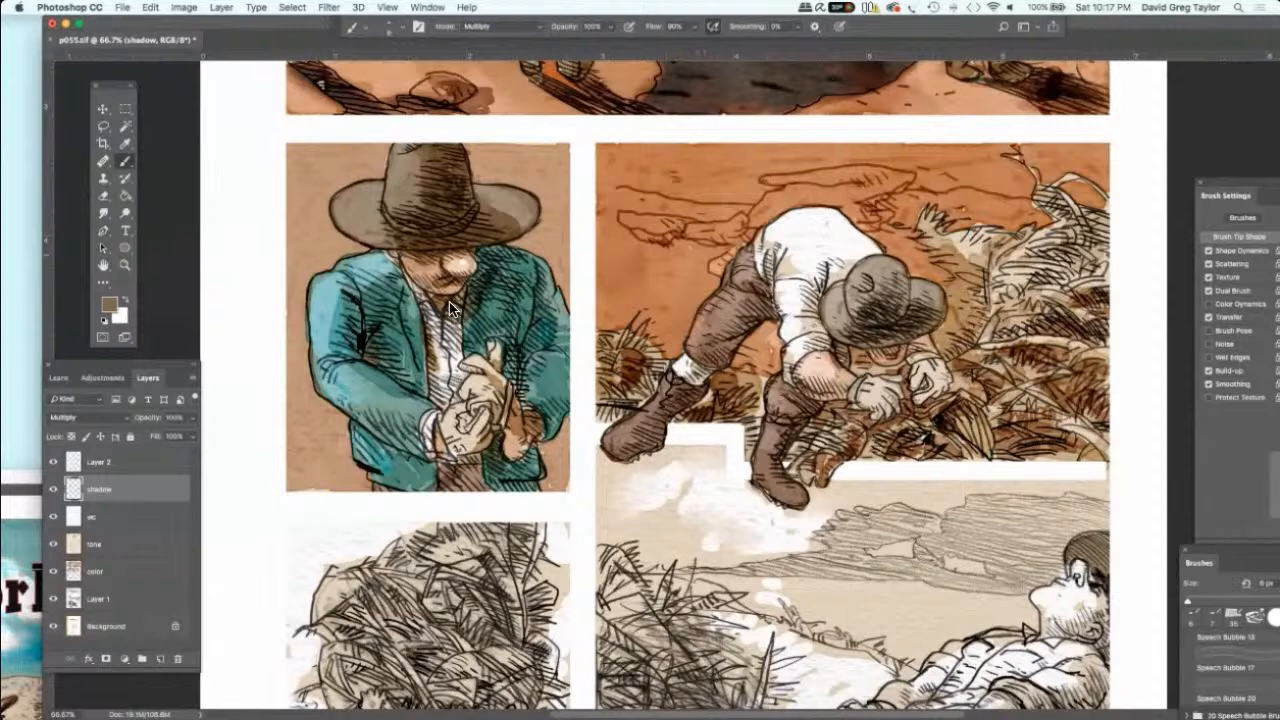
pyautogui.moveTo(687, 235); pyautogui.dragTo(700, 255)
pyautogui.moveTo(762, 343); pyautogui.dragTo(778, 352)
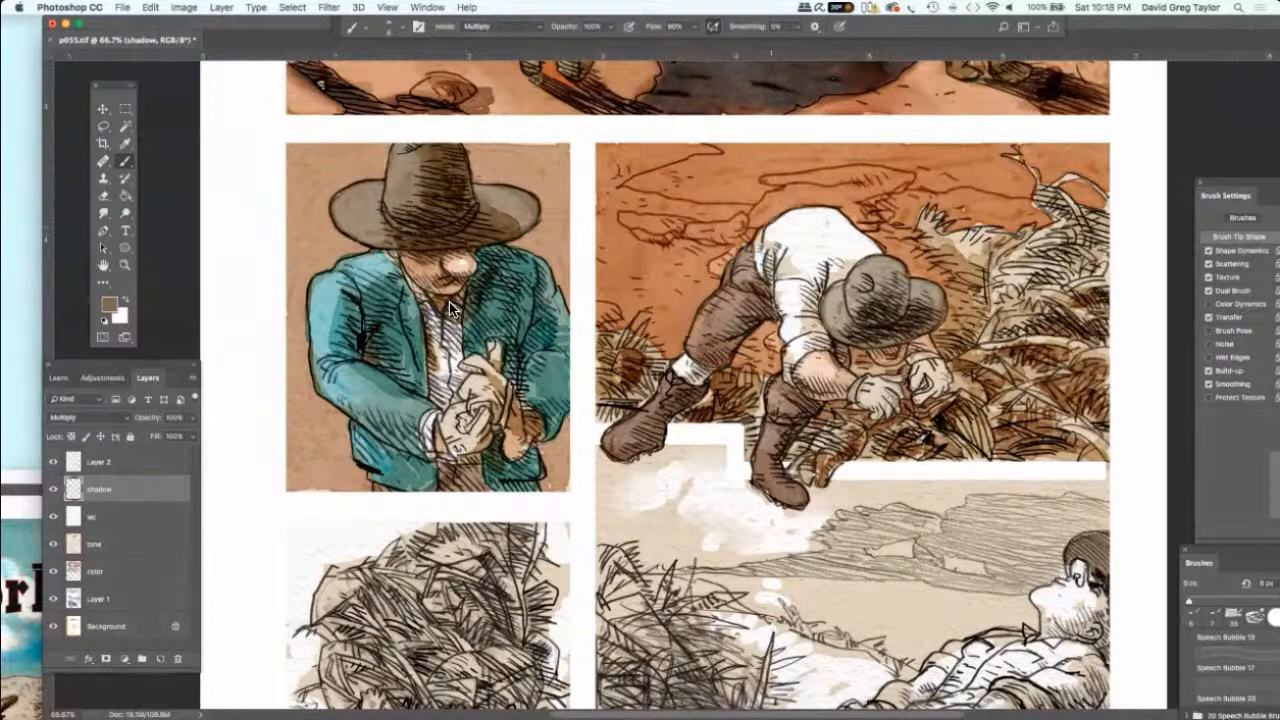
# Step: Enlarge the brush to 20 px and look over the watercolor brush presets, keeping the current one
pyautogui.press(']')
pyautogui.press(']')
pyautogui.press(']')
pyautogui.rightClick(450, 308)
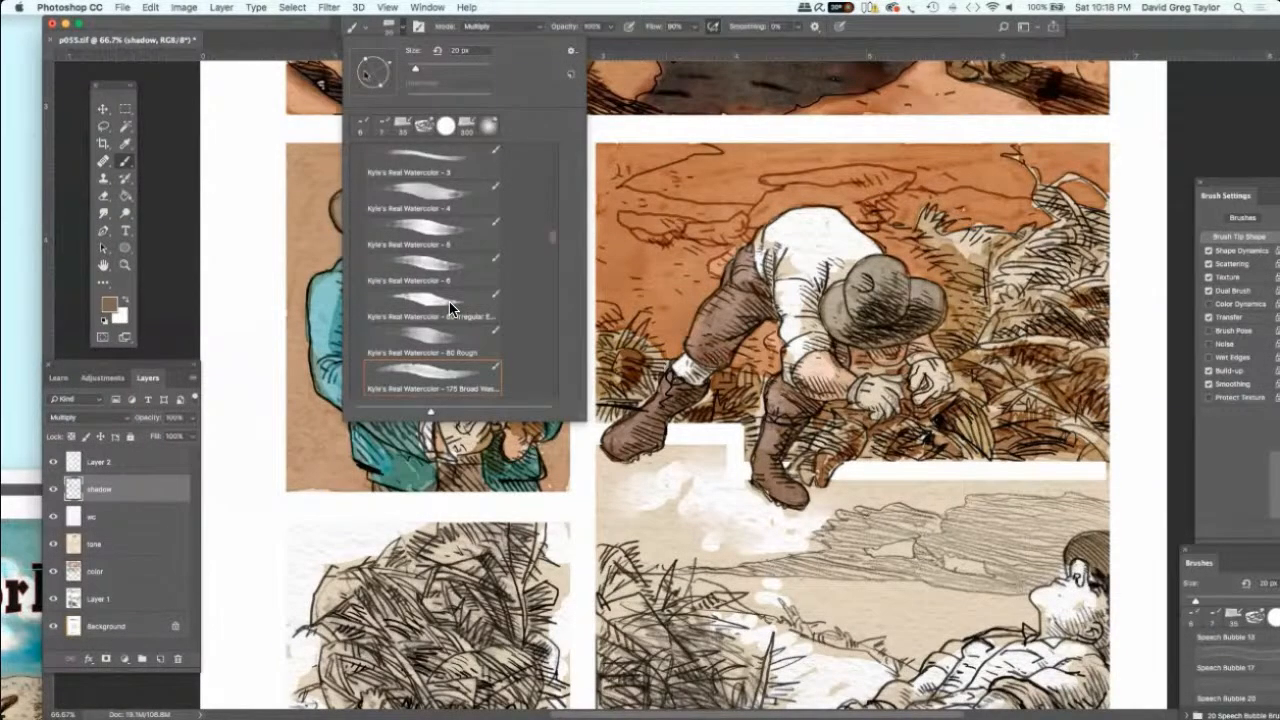
pyautogui.press('Escape')
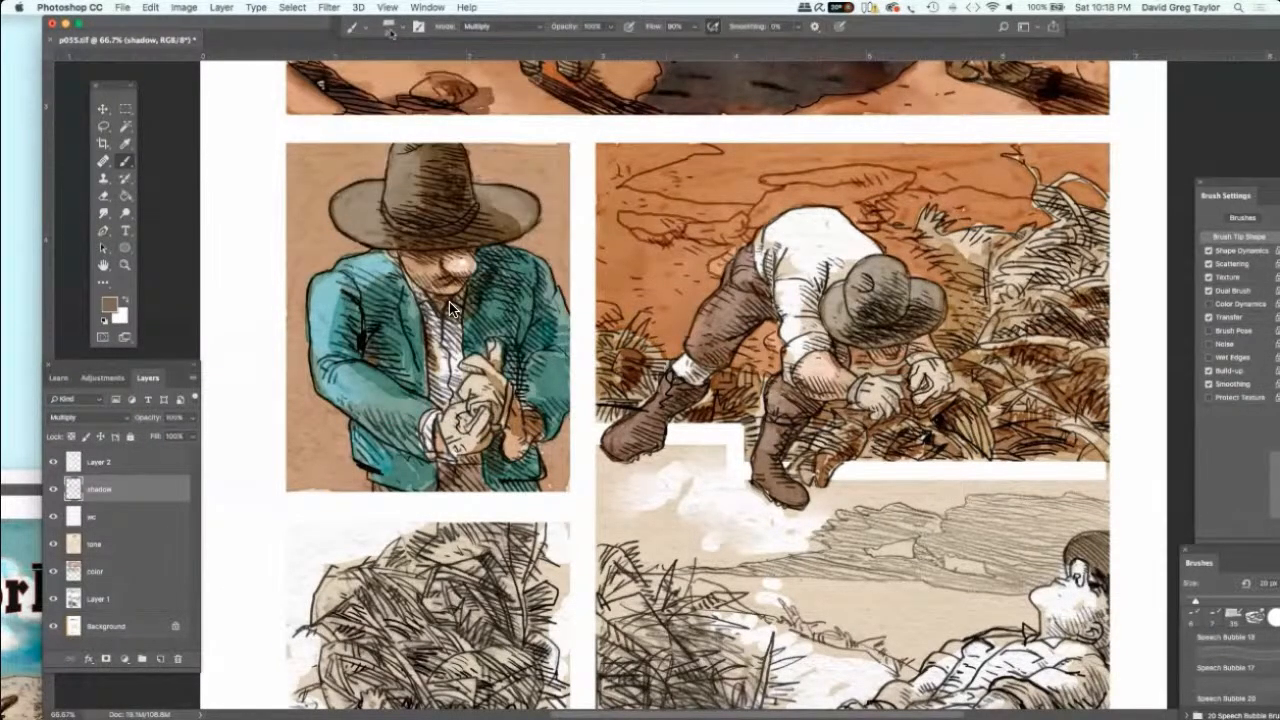
pyautogui.rightClick(450, 308)
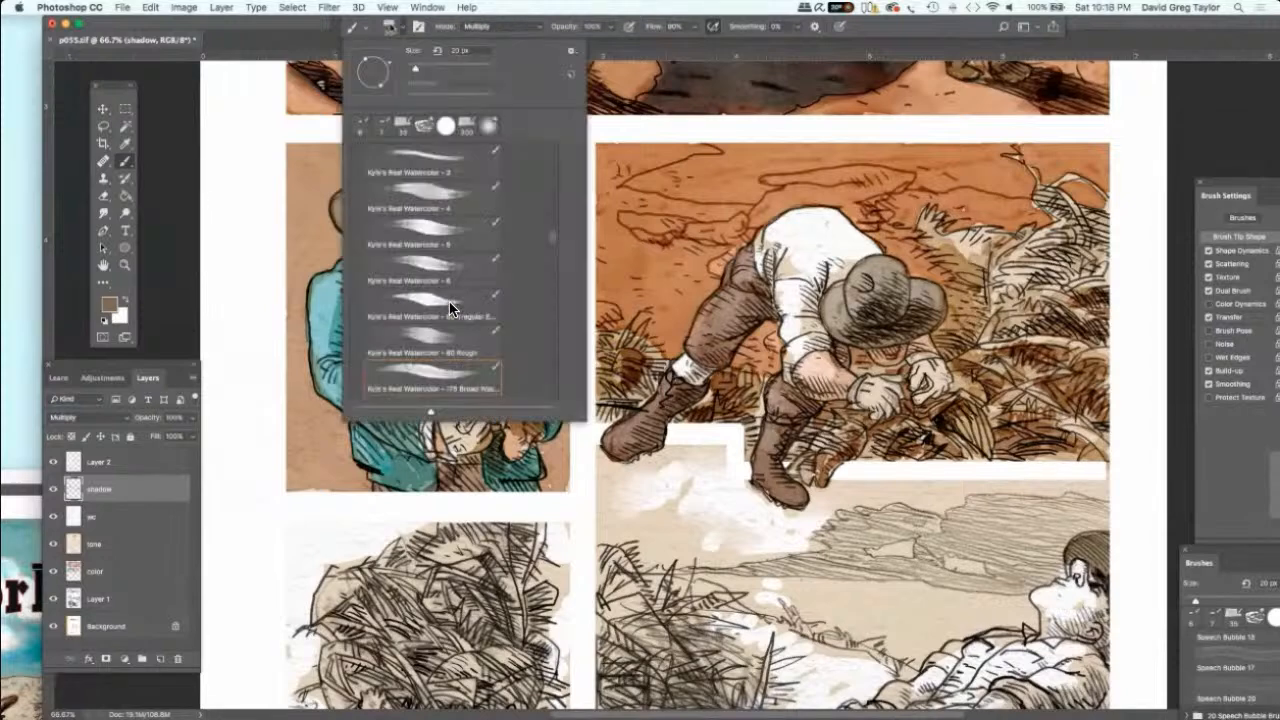
pyautogui.press('Escape')
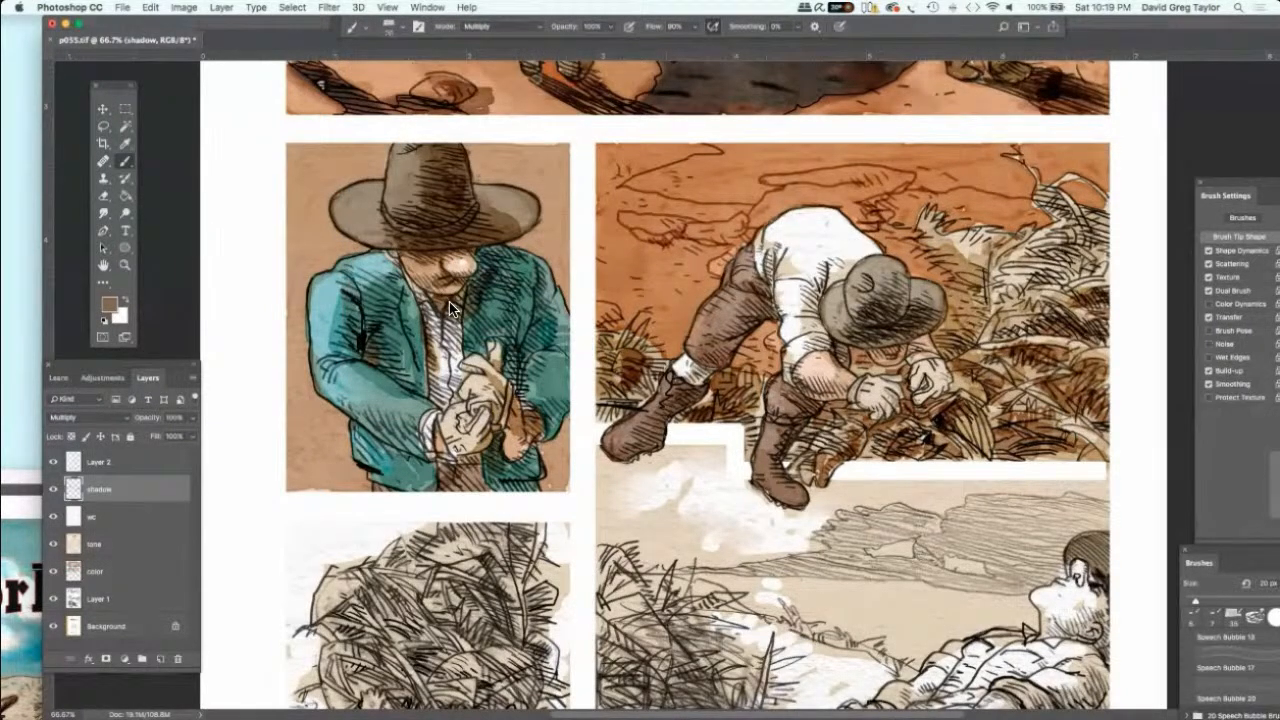
pyautogui.rightClick(450, 308)
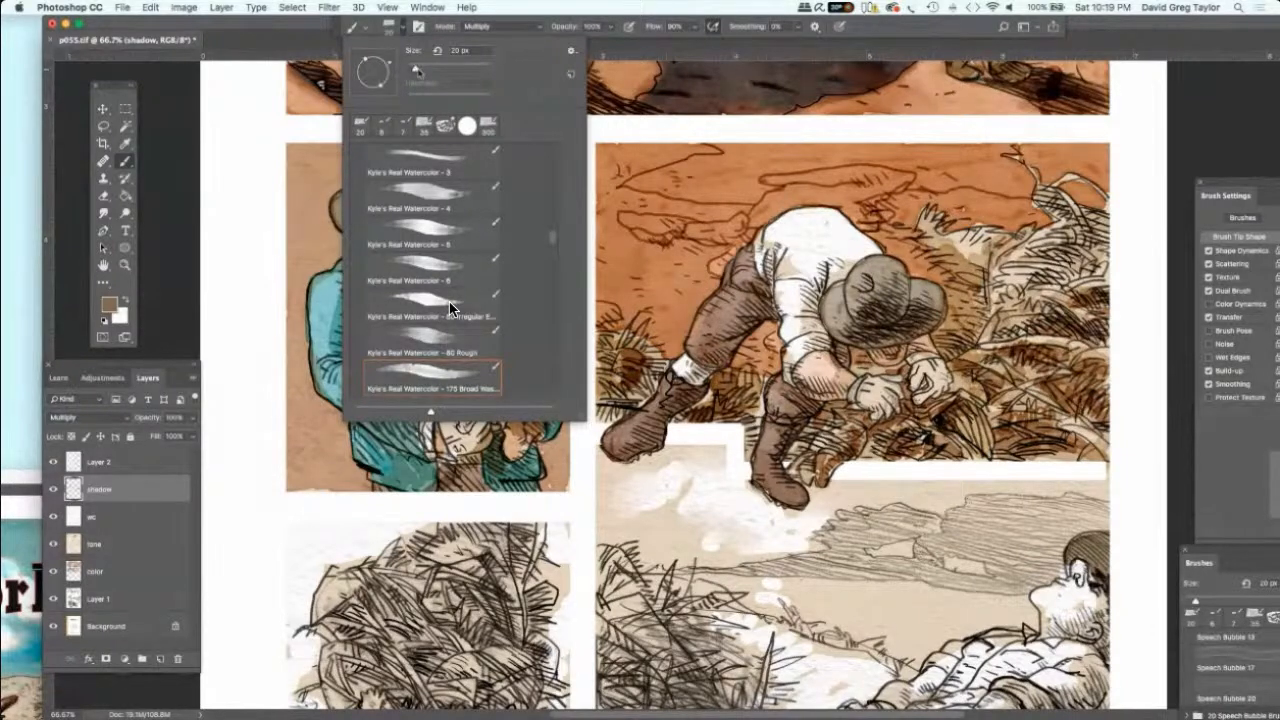
pyautogui.press('Escape')
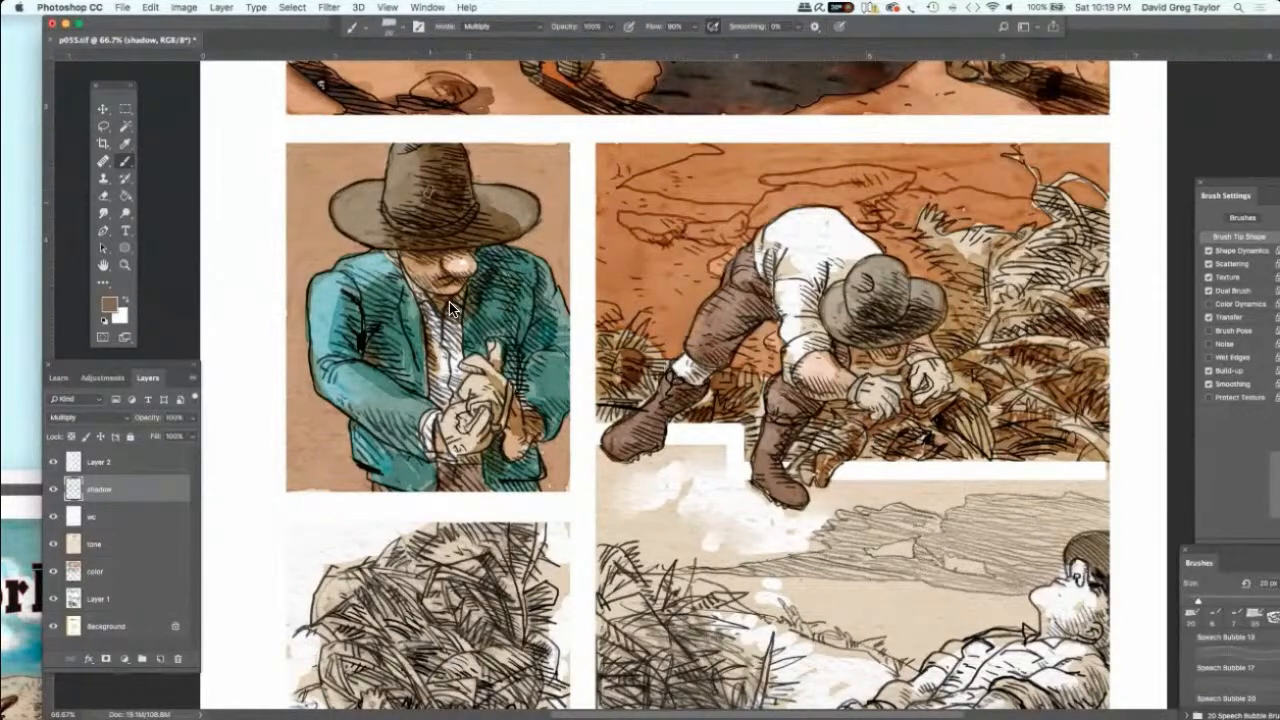
# Step: Enlarge the brush slightly and set the foreground color to light beige #dbc8b3
pyautogui.press(']')
pyautogui.keyDown('alt'); pyautogui.click(450, 308); pyautogui.keyUp('alt')
pyautogui.keyDown('alt'); pyautogui.click(450, 308); pyautogui.keyUp('alt')
pyautogui.click(109, 303)
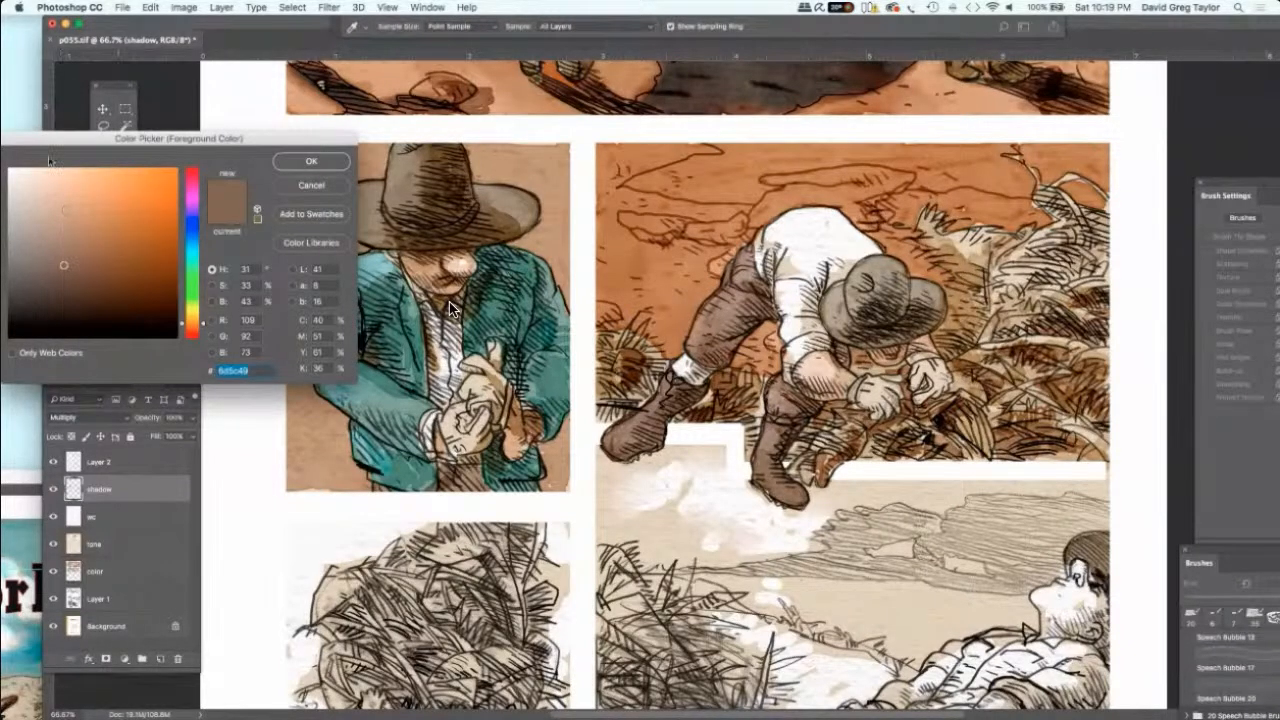
pyautogui.click(41, 198)
pyautogui.moveTo(41, 198); pyautogui.dragTo(39, 191)
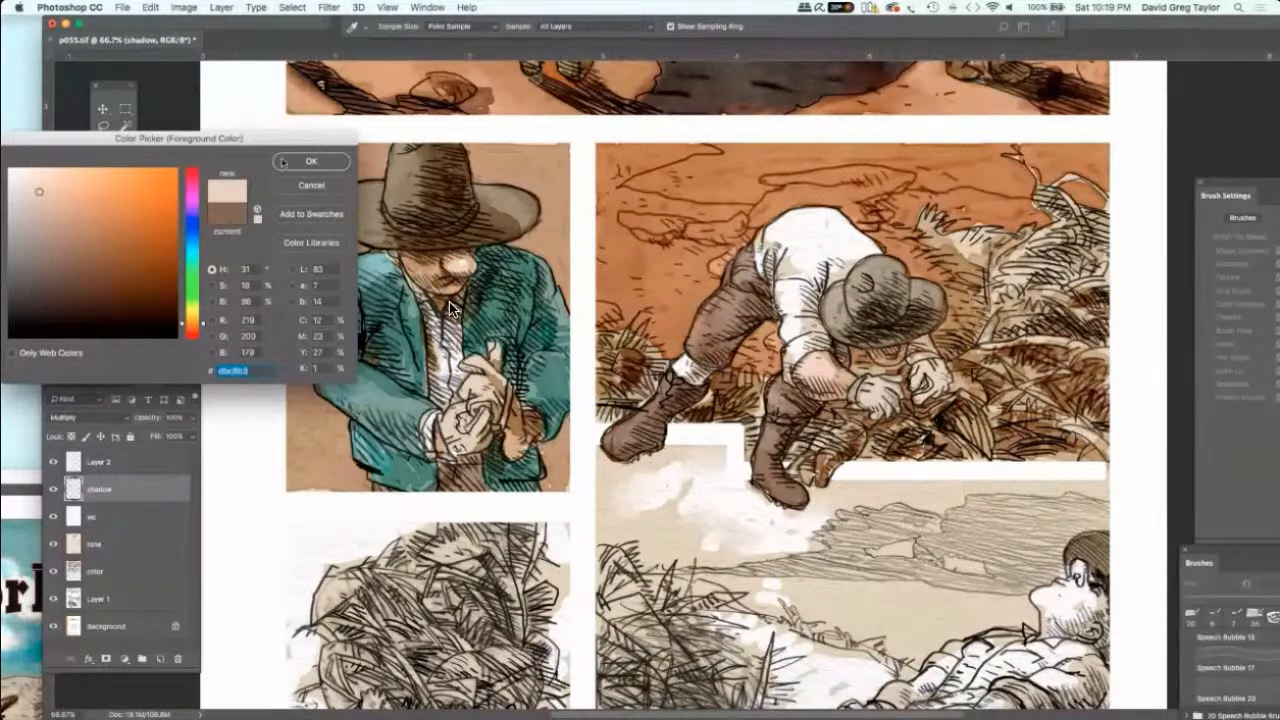
pyautogui.click(287, 162)
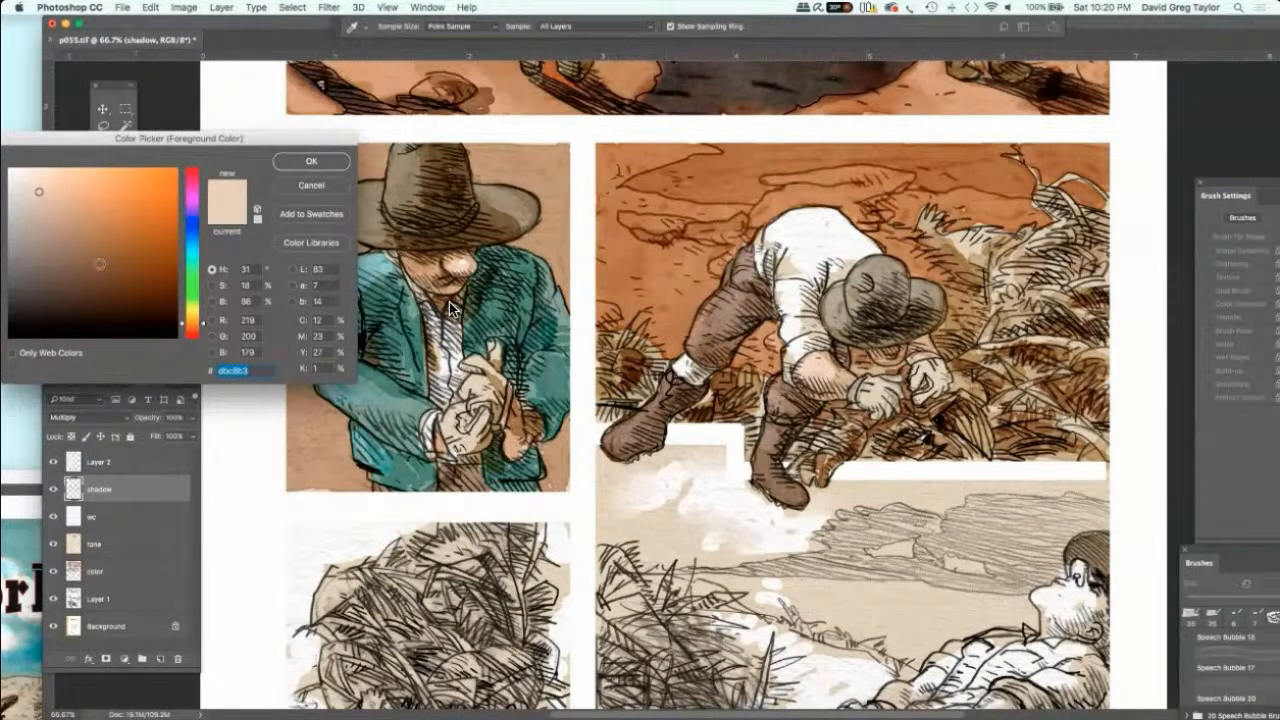
# Step: Set the foreground color to a very dark gray-brown and reduce the brush to 7 px
pyautogui.click(450, 308)
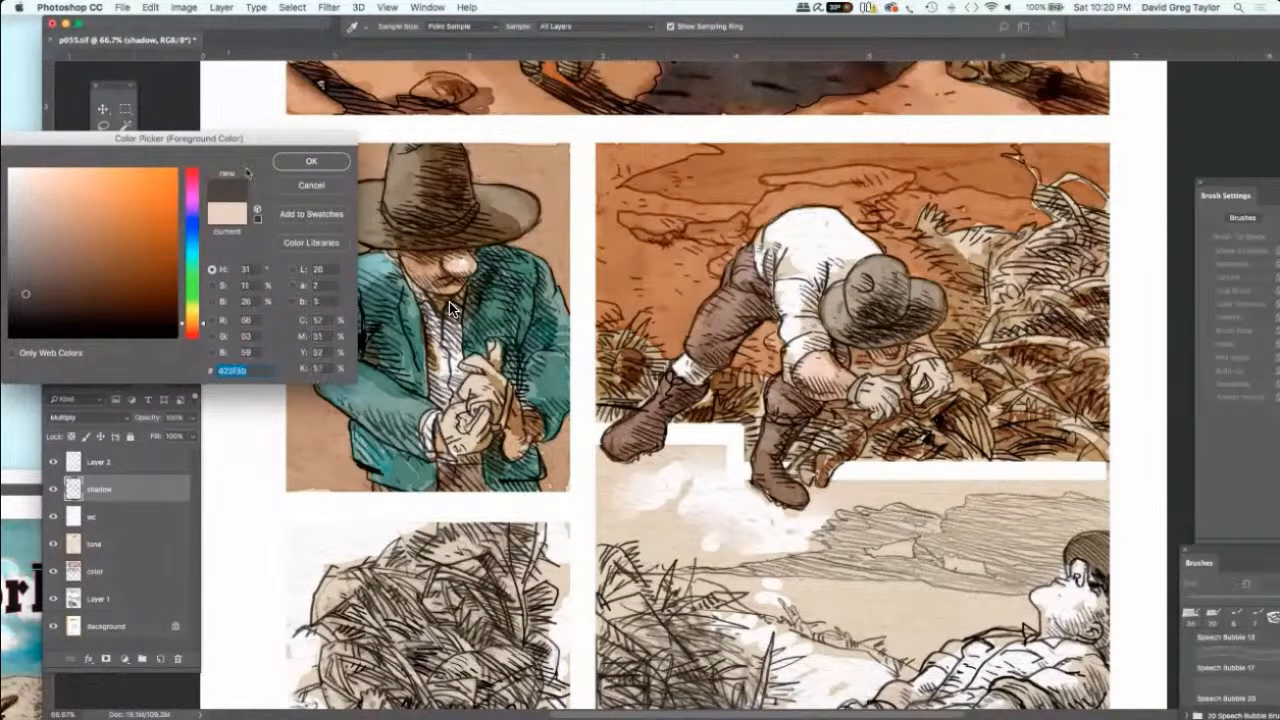
pyautogui.click(310, 161)
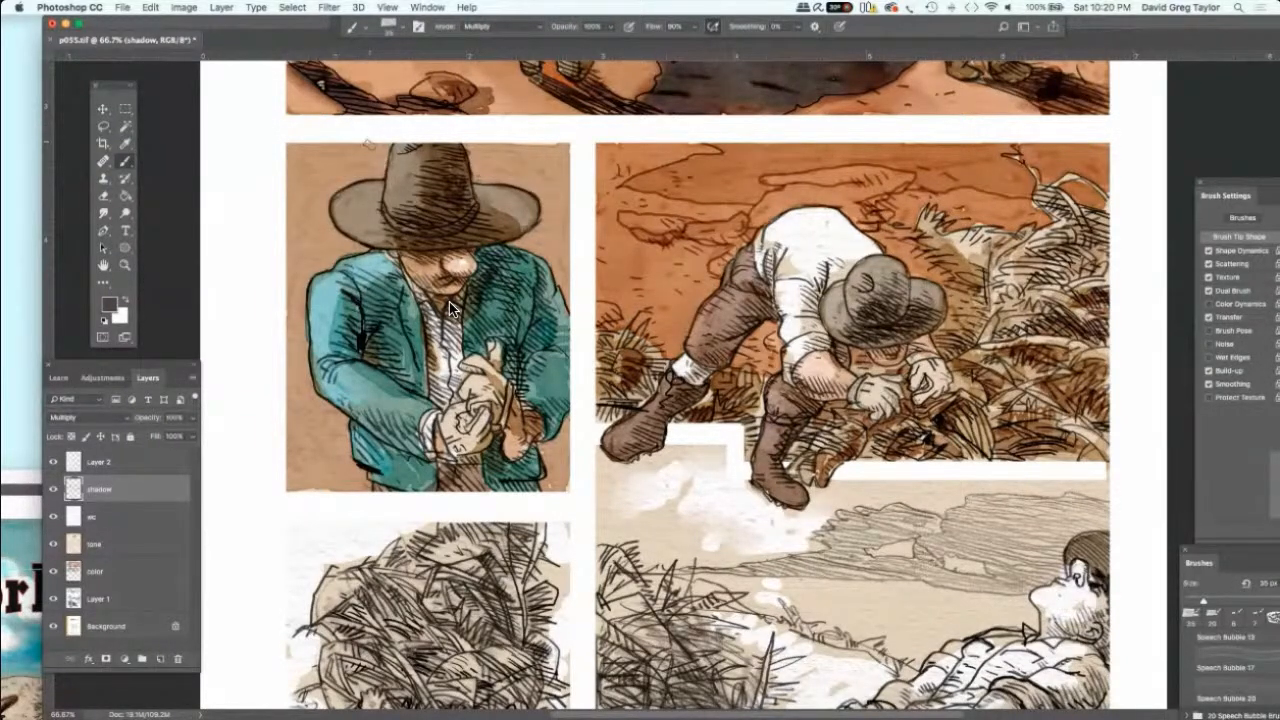
pyautogui.press('[')
pyautogui.press('[')
pyautogui.press('[')
pyautogui.press('[')
pyautogui.press('[')
pyautogui.press('[')
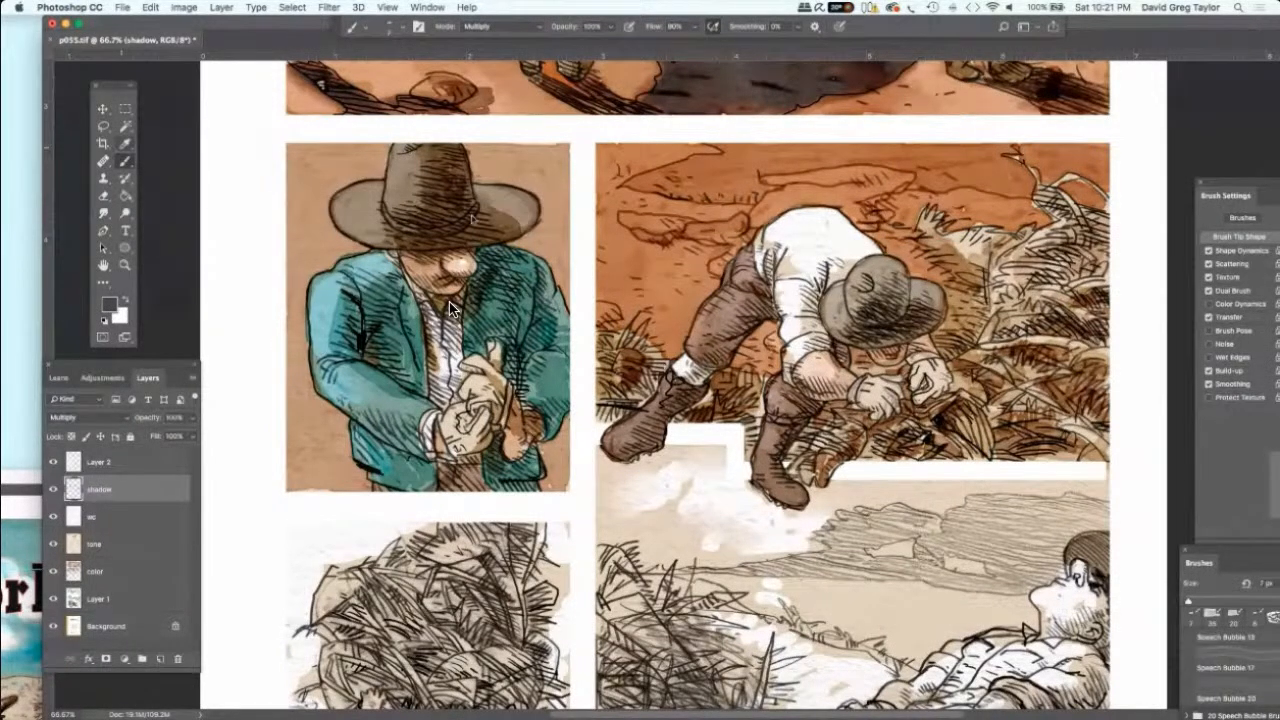
# Step: Sample a brown from the artwork and brush short hatching strokes along the rock contours on the orange background above the man
pyautogui.press('i')
pyautogui.click(450, 308)
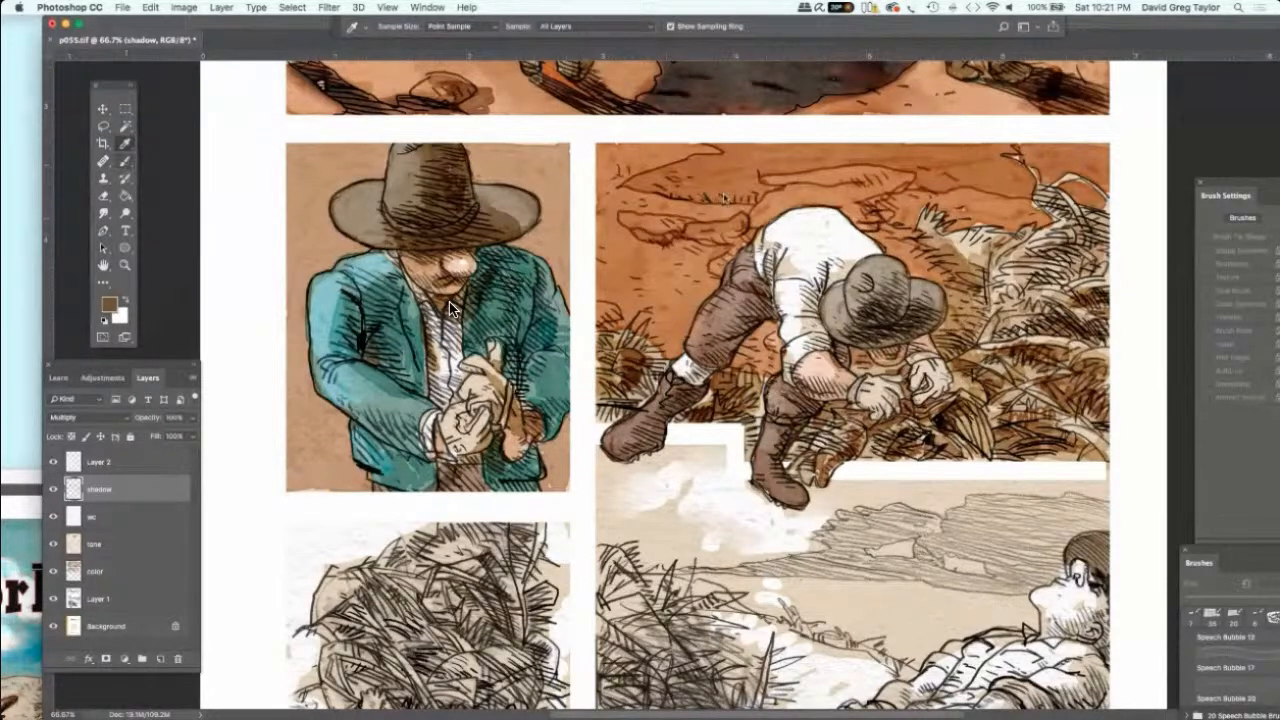
pyautogui.press('b')
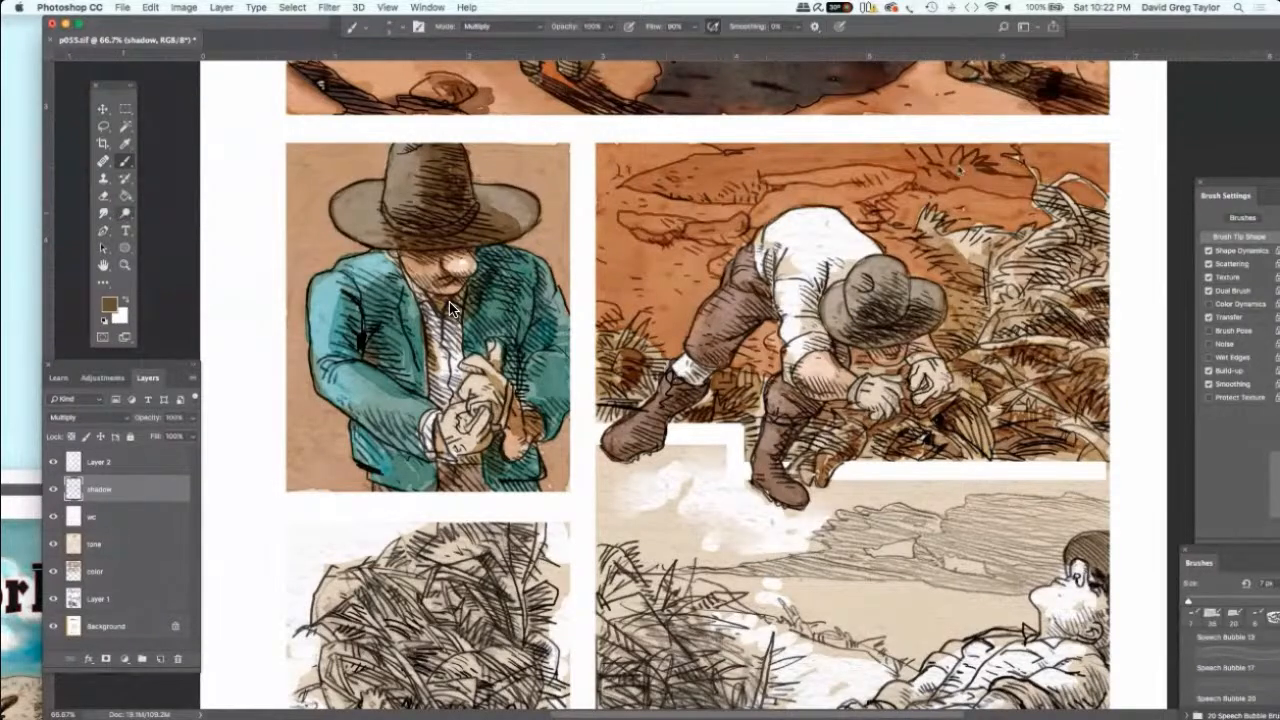
pyautogui.press('o')
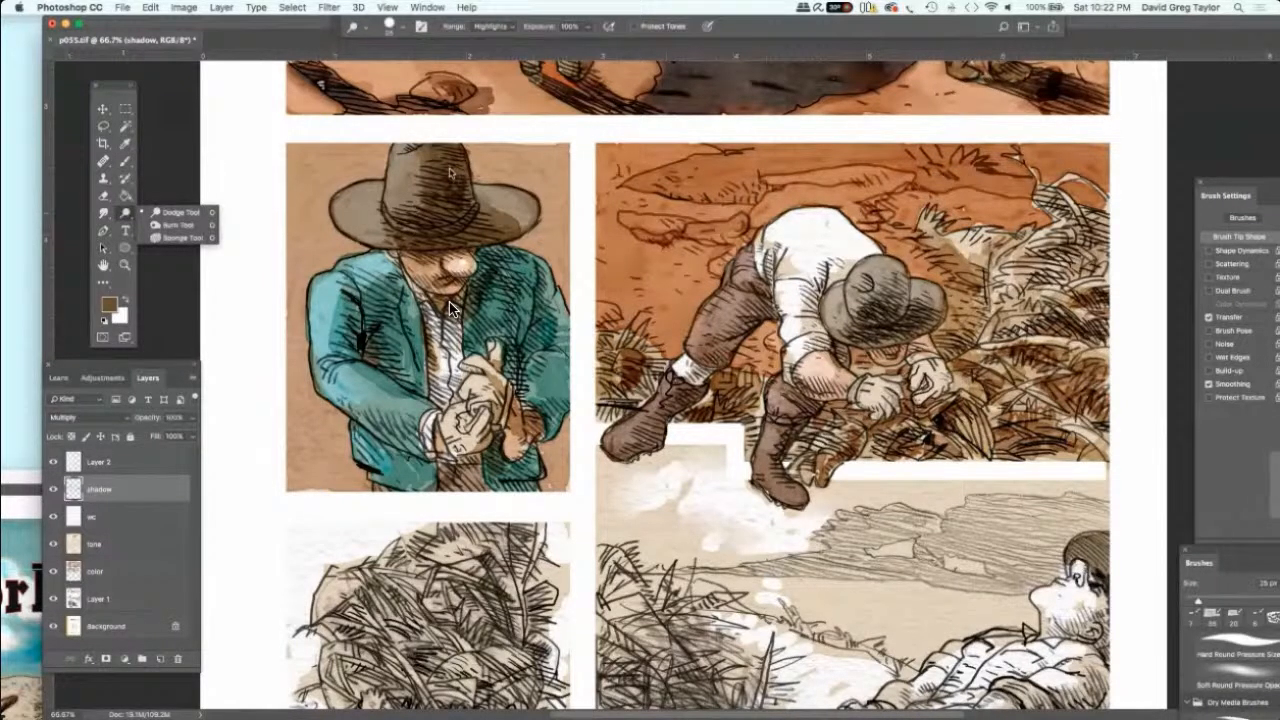
pyautogui.click(182, 213)
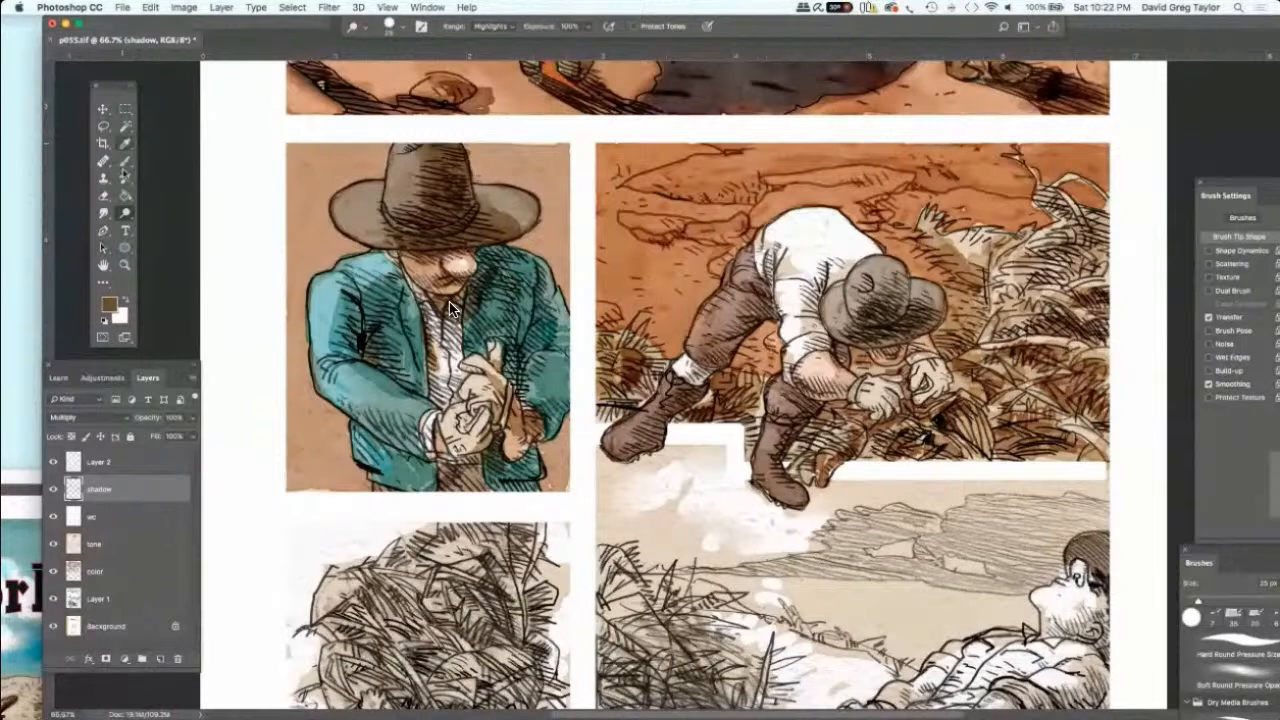
pyautogui.press('b')
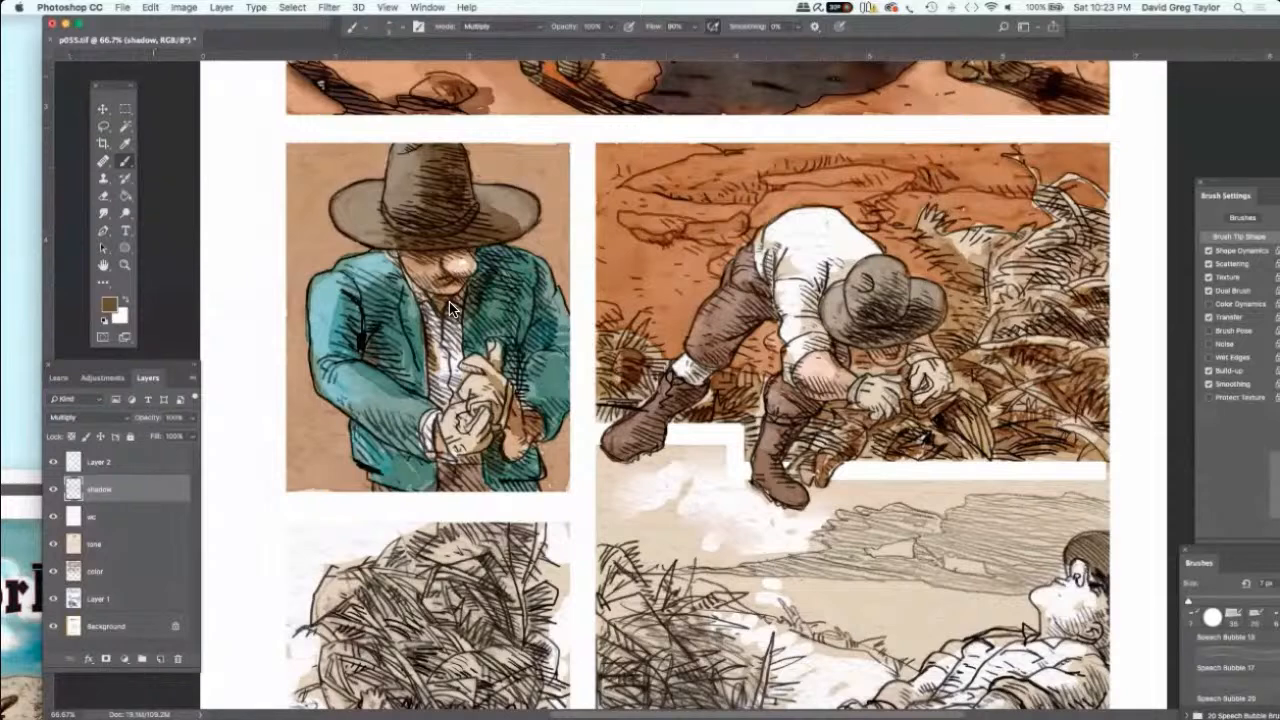
# Step: Step back through the last few brush strokes on the orange background
pyautogui.click(150, 7)
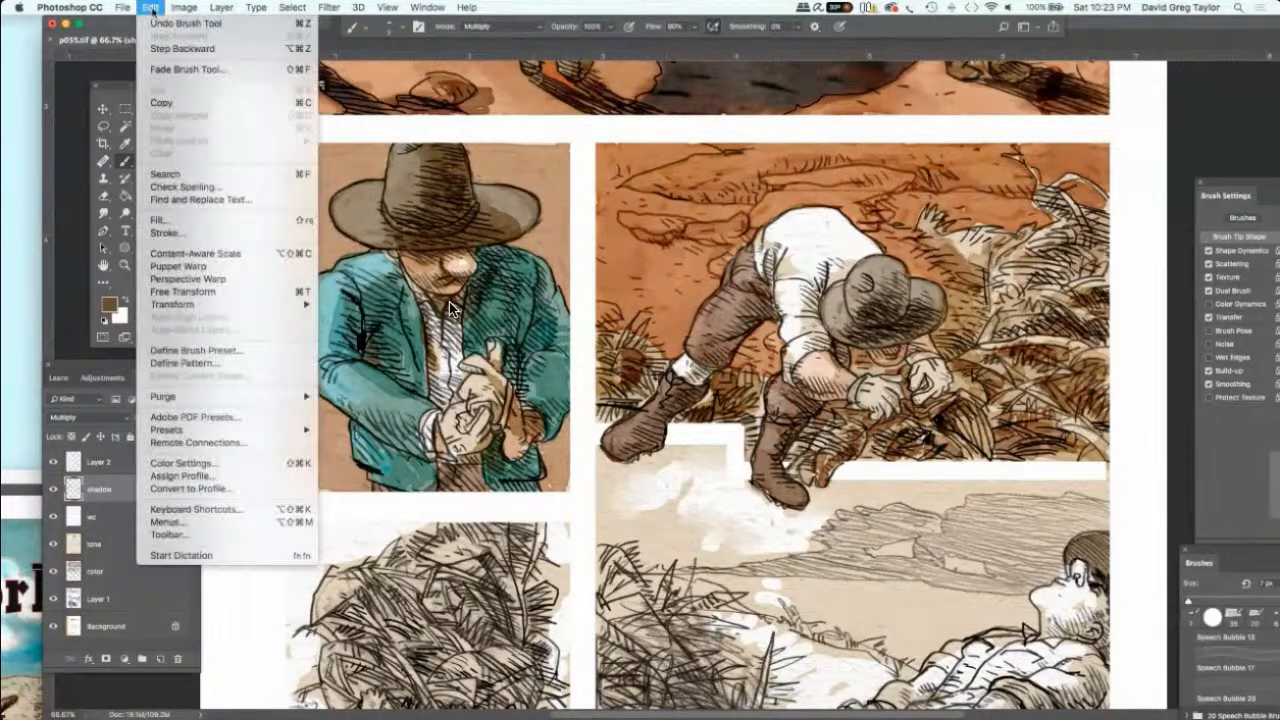
pyautogui.click(155, 46)
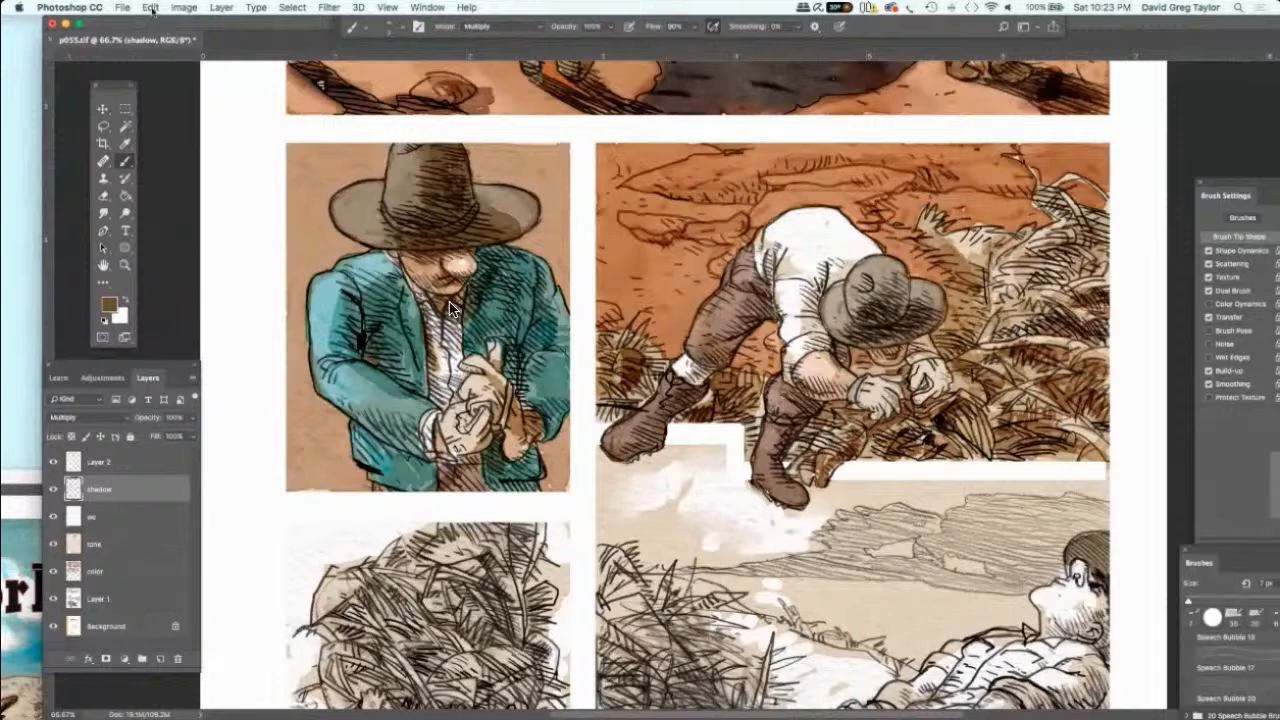
pyautogui.click(151, 8)
pyautogui.click(155, 48)
pyautogui.click(151, 8)
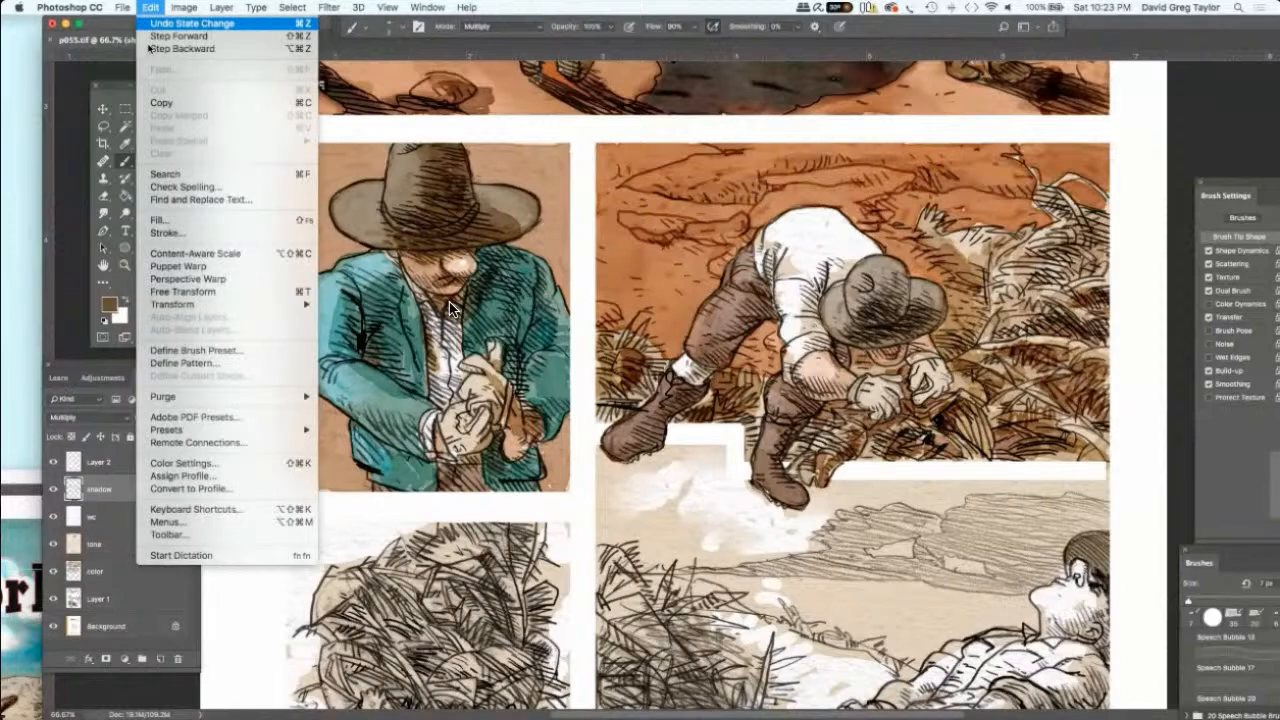
pyautogui.click(155, 48)
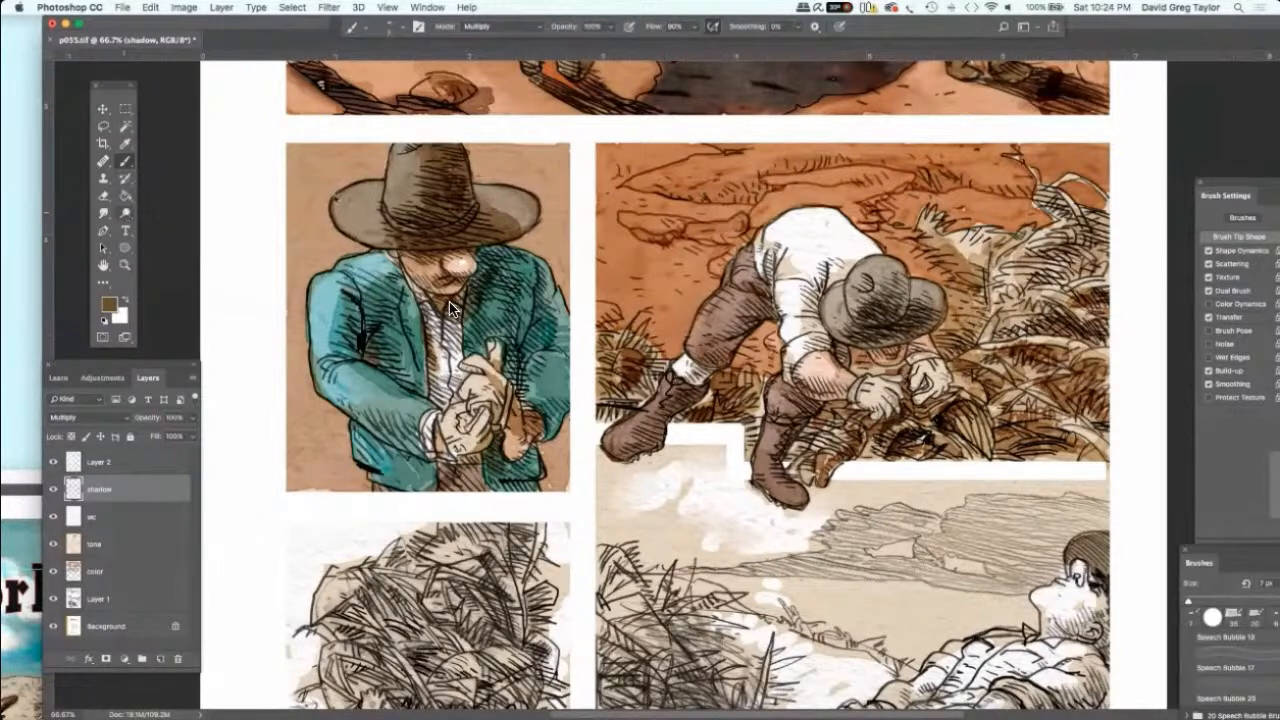
# Step: Dodge a small spot in the grass below the man's hands and reduce the Smudge tool's brush to 7 px
pyautogui.press('o')
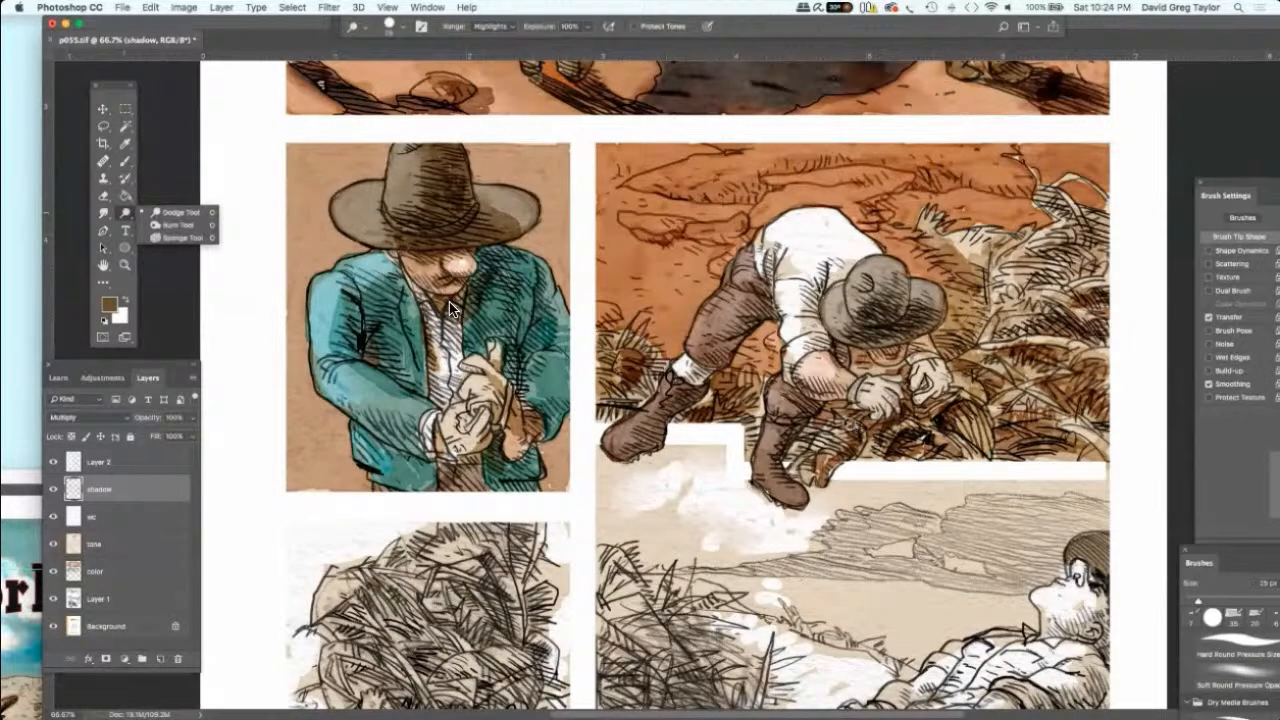
pyautogui.moveTo(857, 420); pyautogui.dragTo(853, 420)
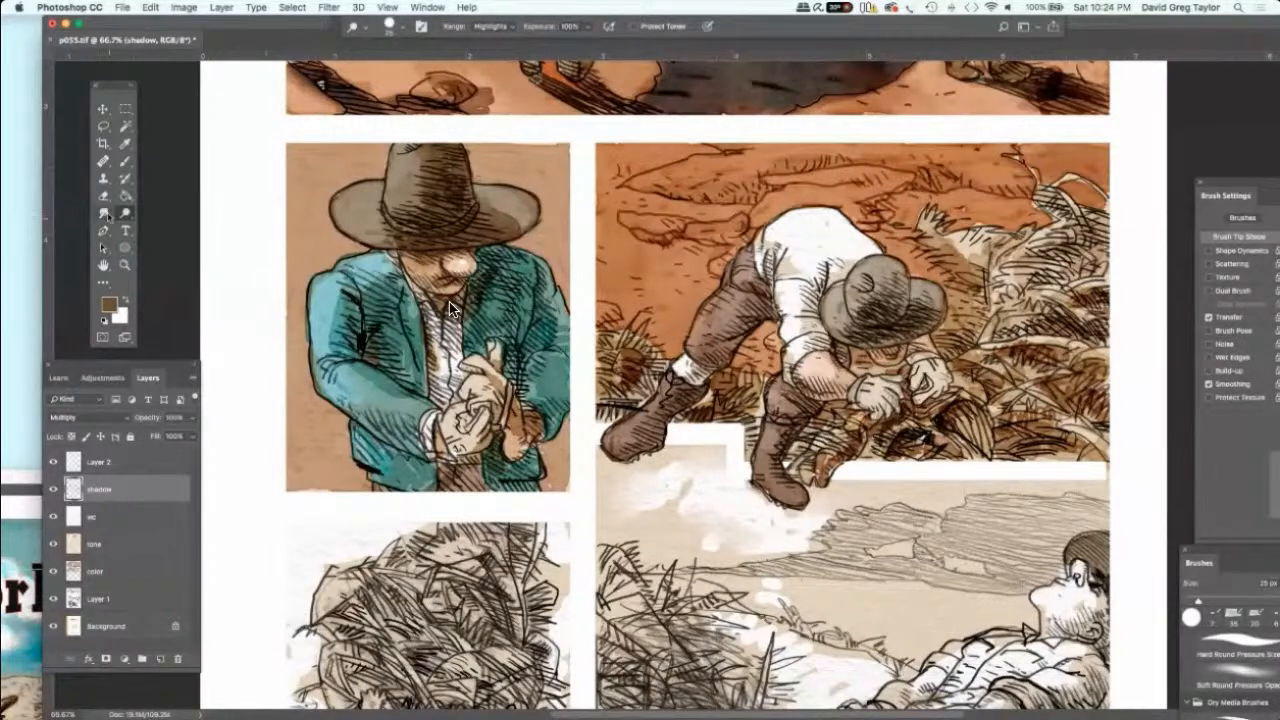
pyautogui.press('r')
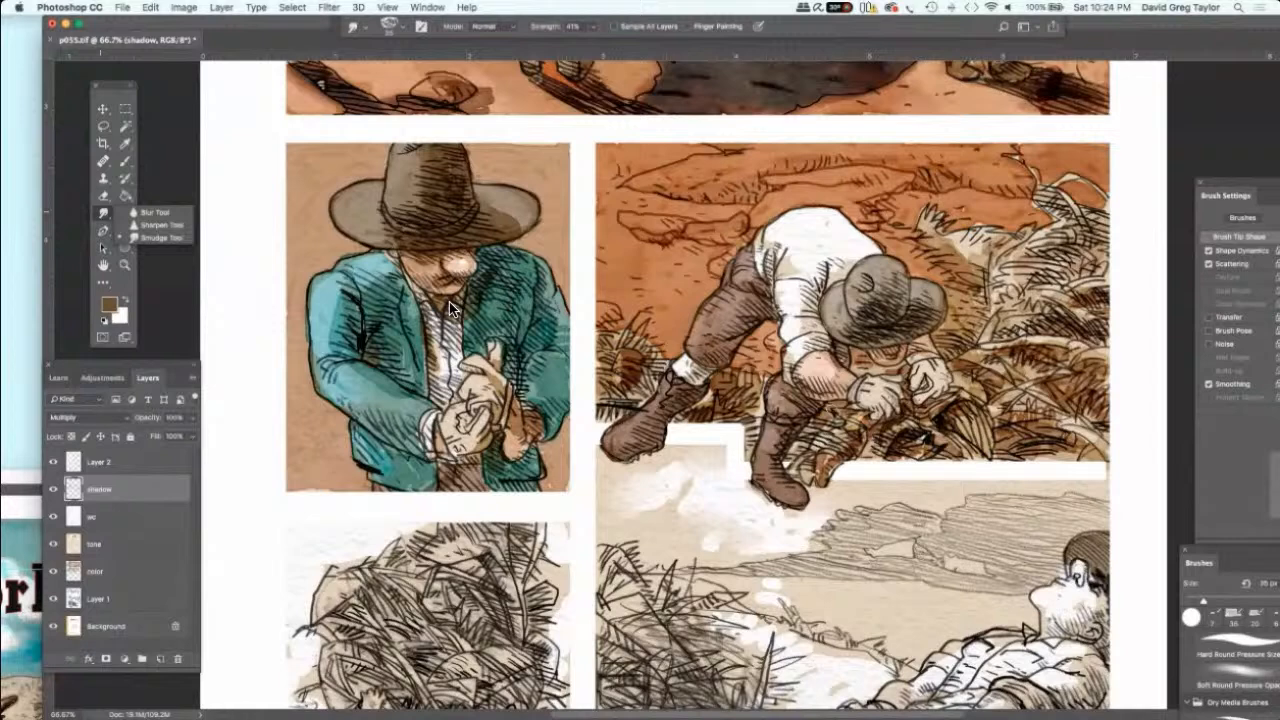
pyautogui.press('[')
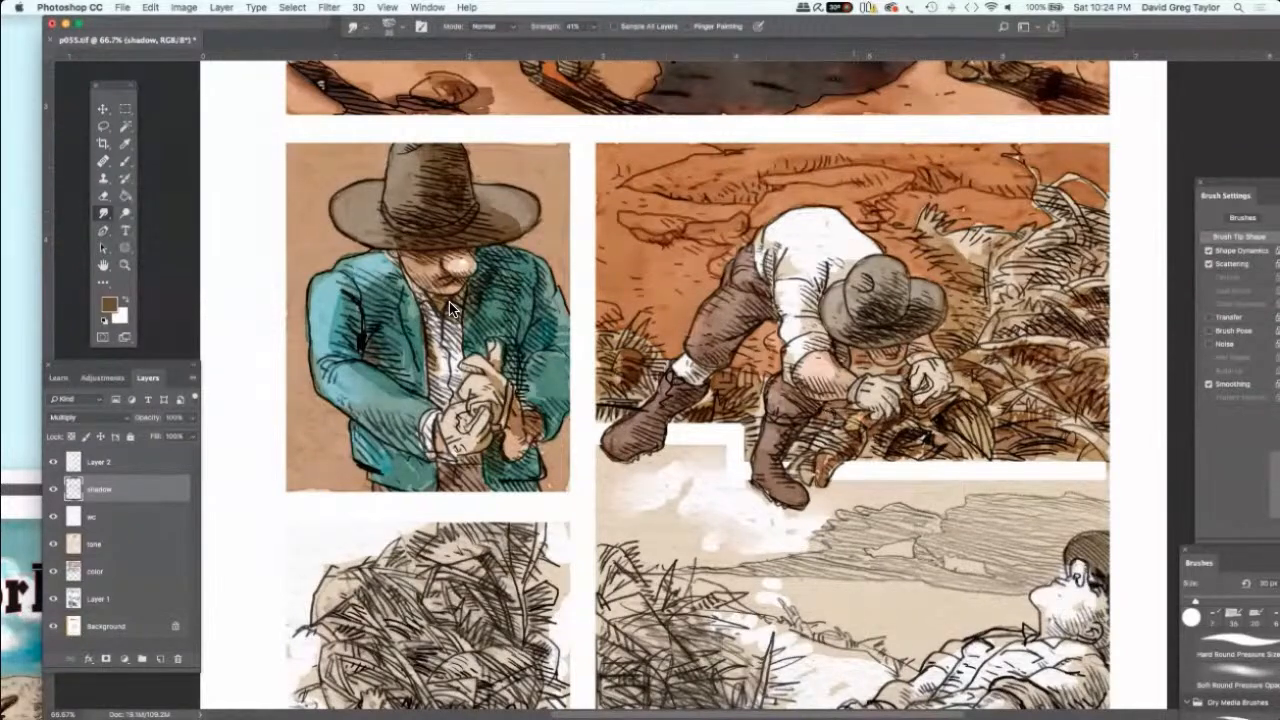
pyautogui.press('[')
pyautogui.press('[')
pyautogui.press('[')
pyautogui.press('[')
pyautogui.press('[')
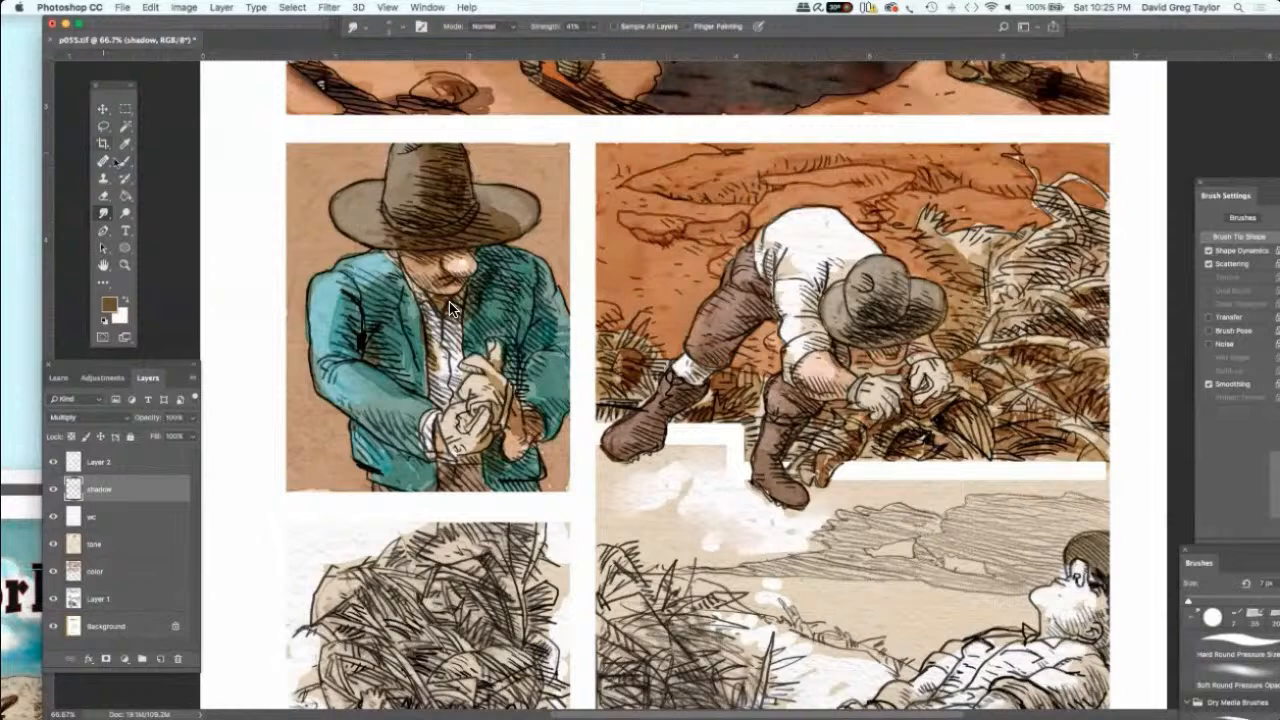
# Step: Sample the beige of the pale ground in the panel below and darken it to a muted gray-beige for the brush
pyautogui.press('b')
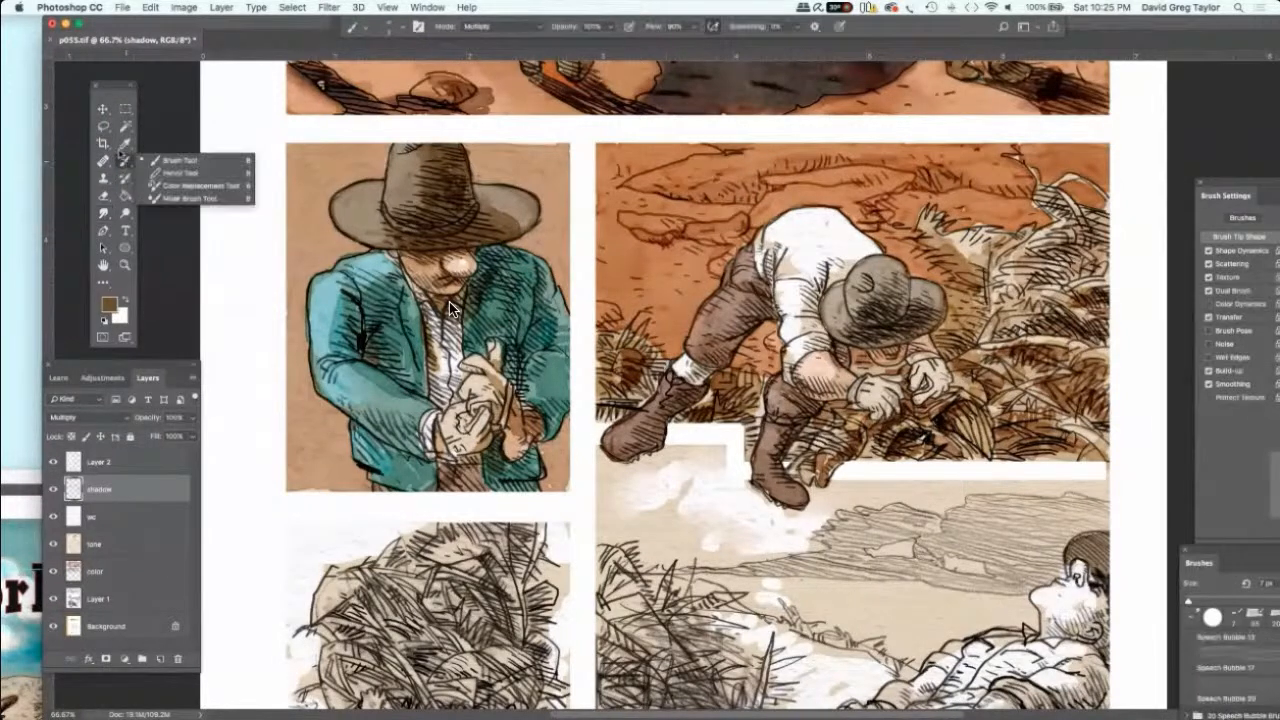
pyautogui.press('i')
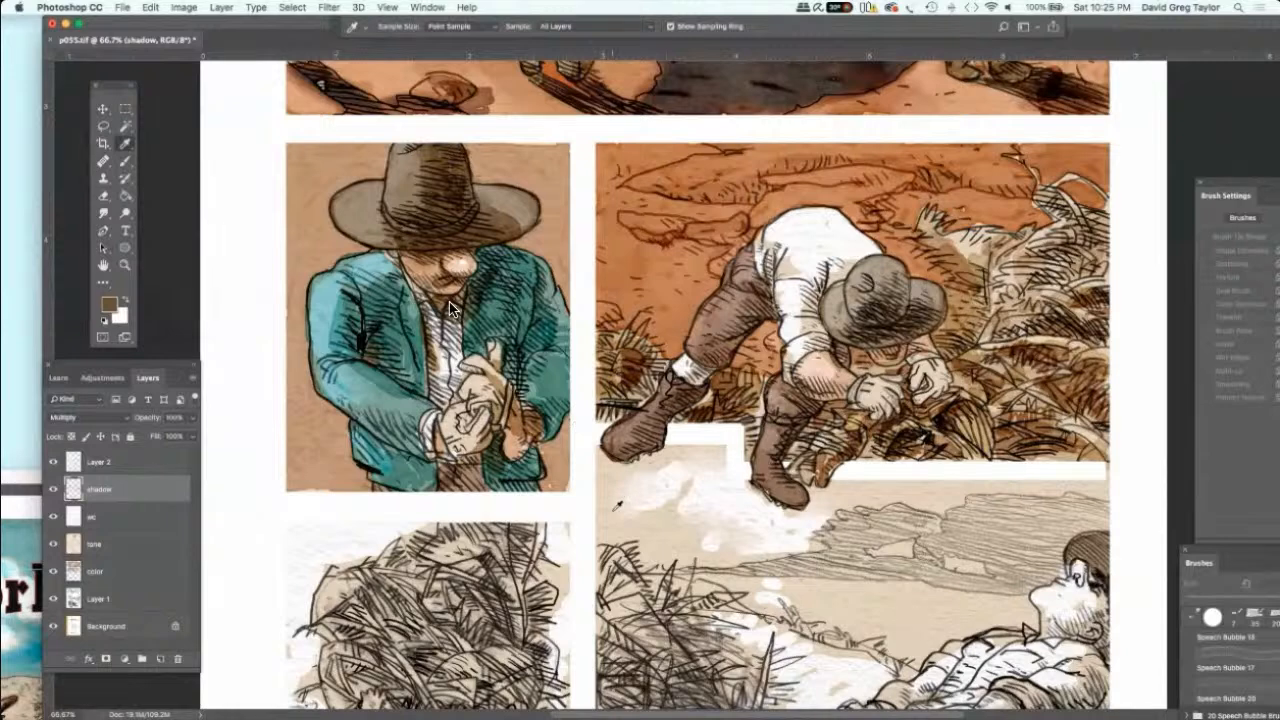
pyautogui.click(449, 302)
pyautogui.press('b')
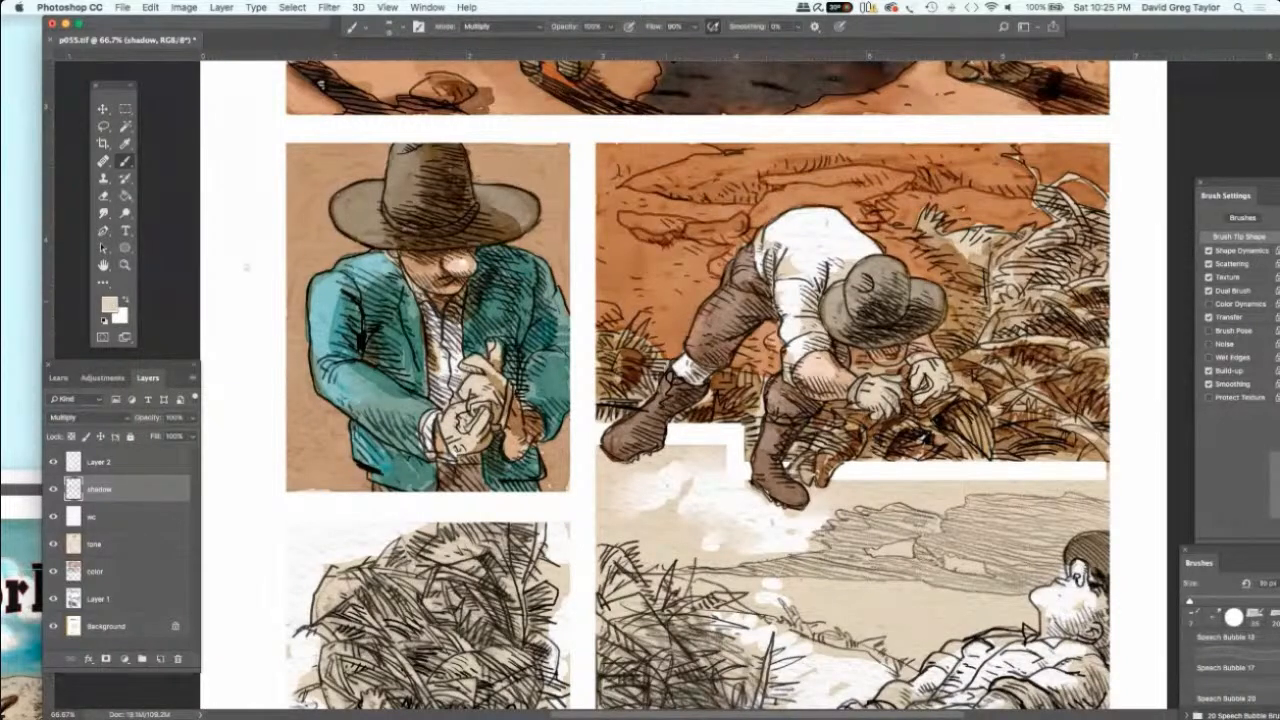
pyautogui.click(110, 303)
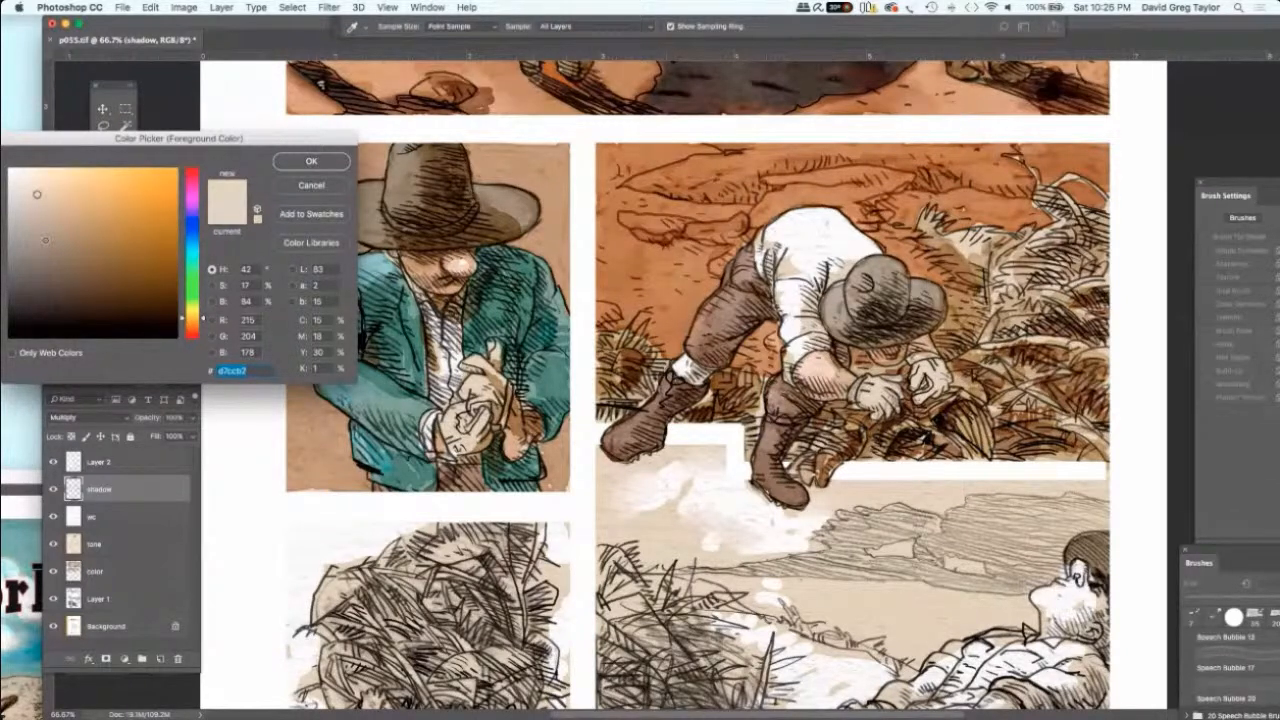
pyautogui.click(288, 166)
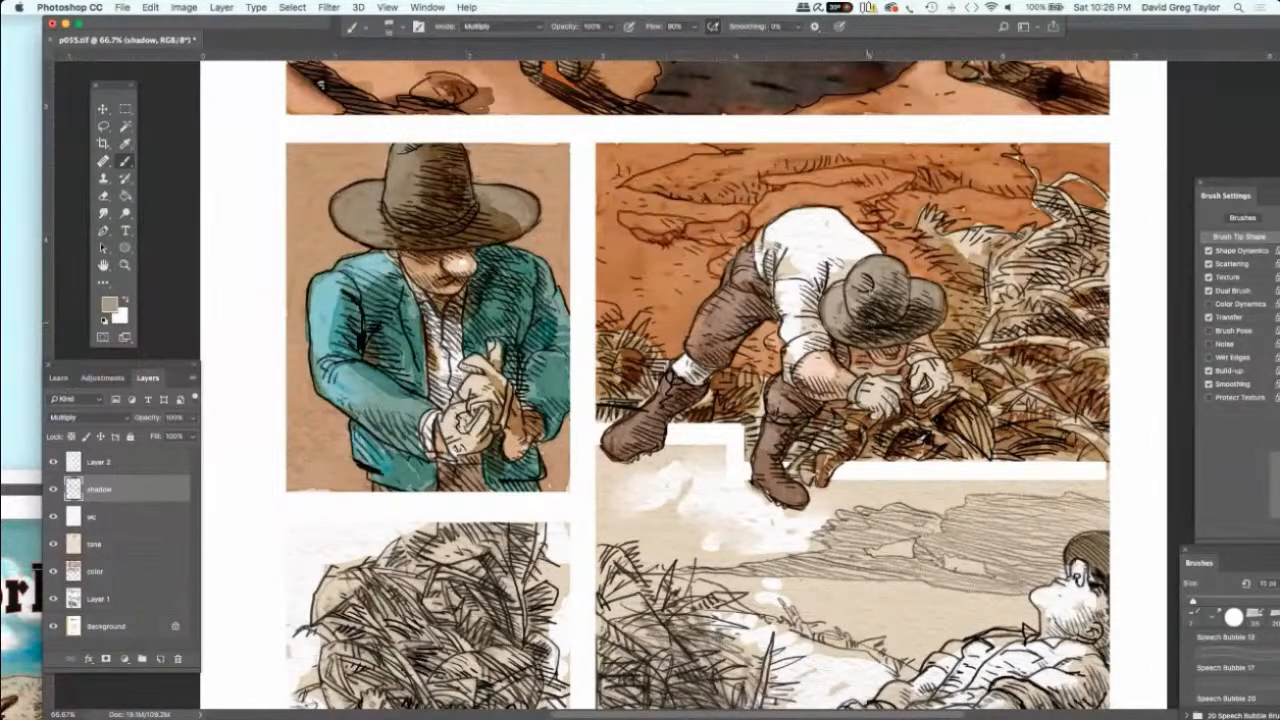
# Step: Brush gray-beige shadows over the bending man's hat, forearm, front leg, and back leg down to the boot
pyautogui.moveTo(884, 312)
pyautogui.mouseDown()
pyautogui.moveTo(904, 294)
pyautogui.moveTo(886, 314)
pyautogui.moveTo(870, 300)
pyautogui.moveTo(940, 314)
pyautogui.moveTo(845, 338)
pyautogui.moveTo(861, 325)
pyautogui.mouseUp()
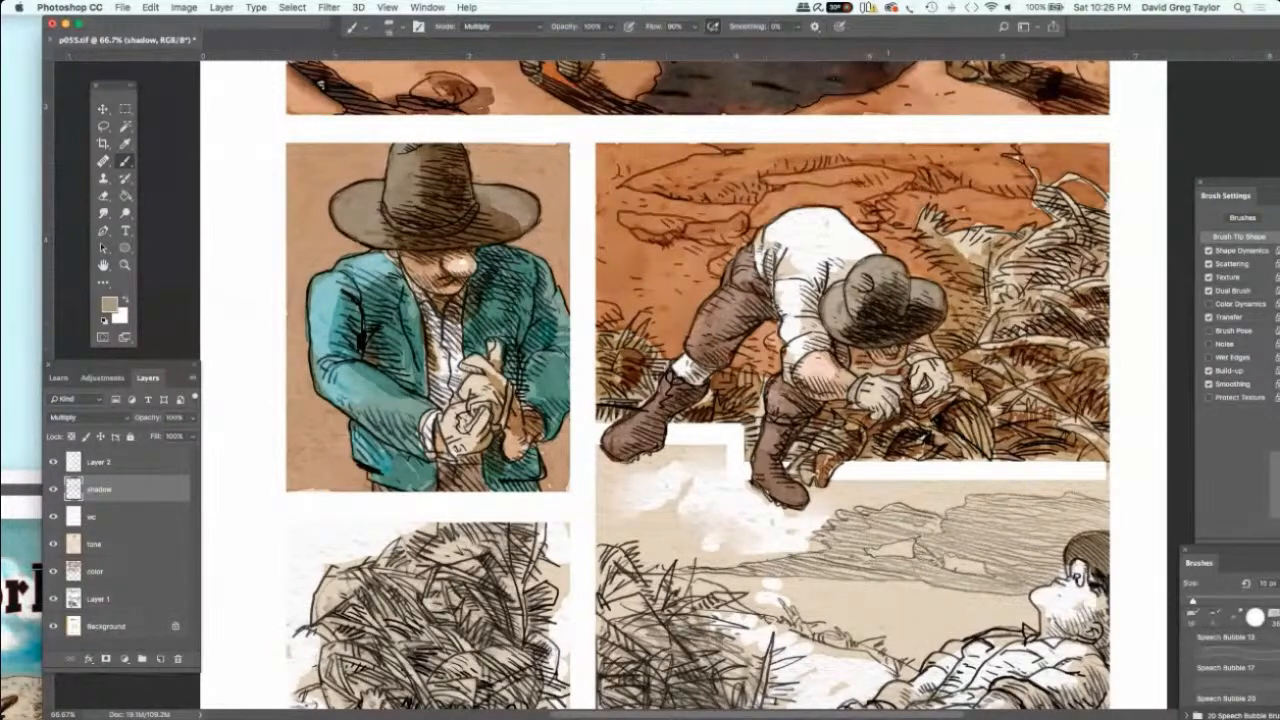
pyautogui.moveTo(906, 346)
pyautogui.mouseDown()
pyautogui.moveTo(869, 362)
pyautogui.moveTo(916, 356)
pyautogui.moveTo(903, 355)
pyautogui.moveTo(944, 368)
pyautogui.moveTo(940, 380)
pyautogui.moveTo(905, 363)
pyautogui.moveTo(882, 387)
pyautogui.moveTo(834, 383)
pyautogui.moveTo(776, 421)
pyautogui.moveTo(800, 442)
pyautogui.moveTo(799, 429)
pyautogui.moveTo(782, 454)
pyautogui.mouseUp()
pyautogui.moveTo(846, 342)
pyautogui.mouseDown()
pyautogui.moveTo(834, 362)
pyautogui.moveTo(838, 349)
pyautogui.mouseUp()
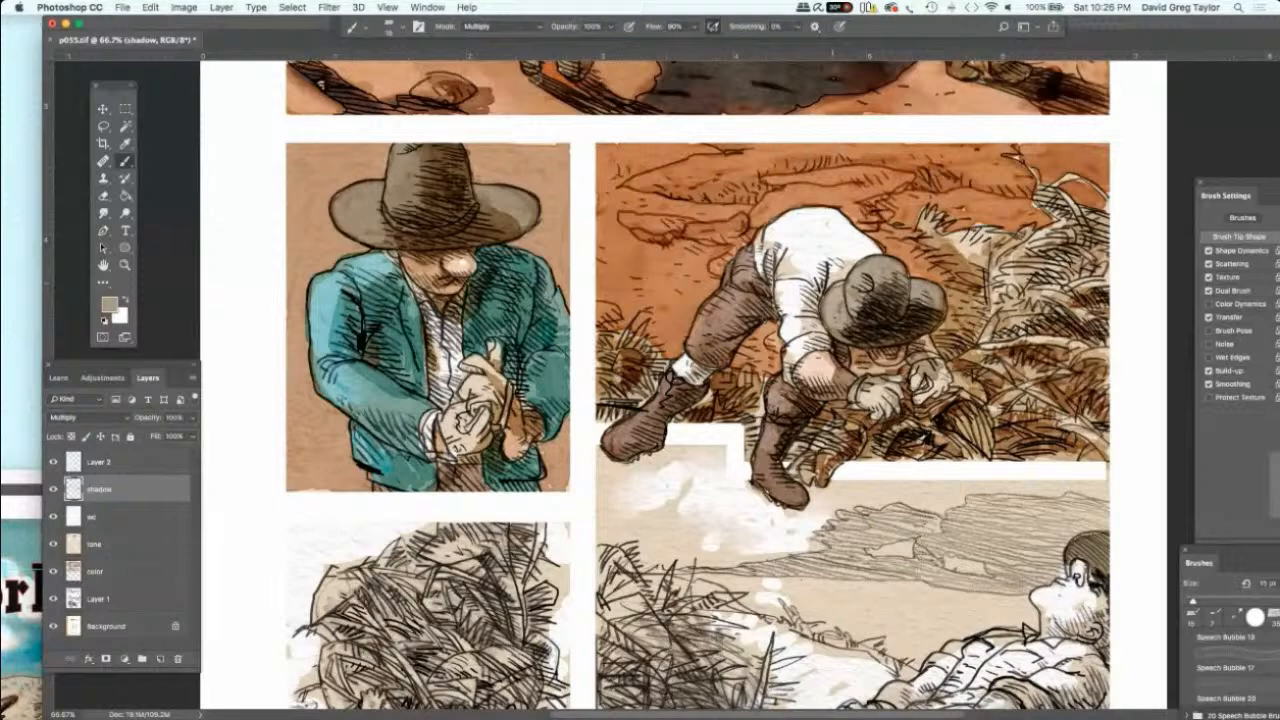
pyautogui.moveTo(766, 278)
pyautogui.mouseDown()
pyautogui.moveTo(759, 294)
pyautogui.moveTo(776, 318)
pyautogui.moveTo(732, 322)
pyautogui.moveTo(718, 339)
pyautogui.mouseUp()
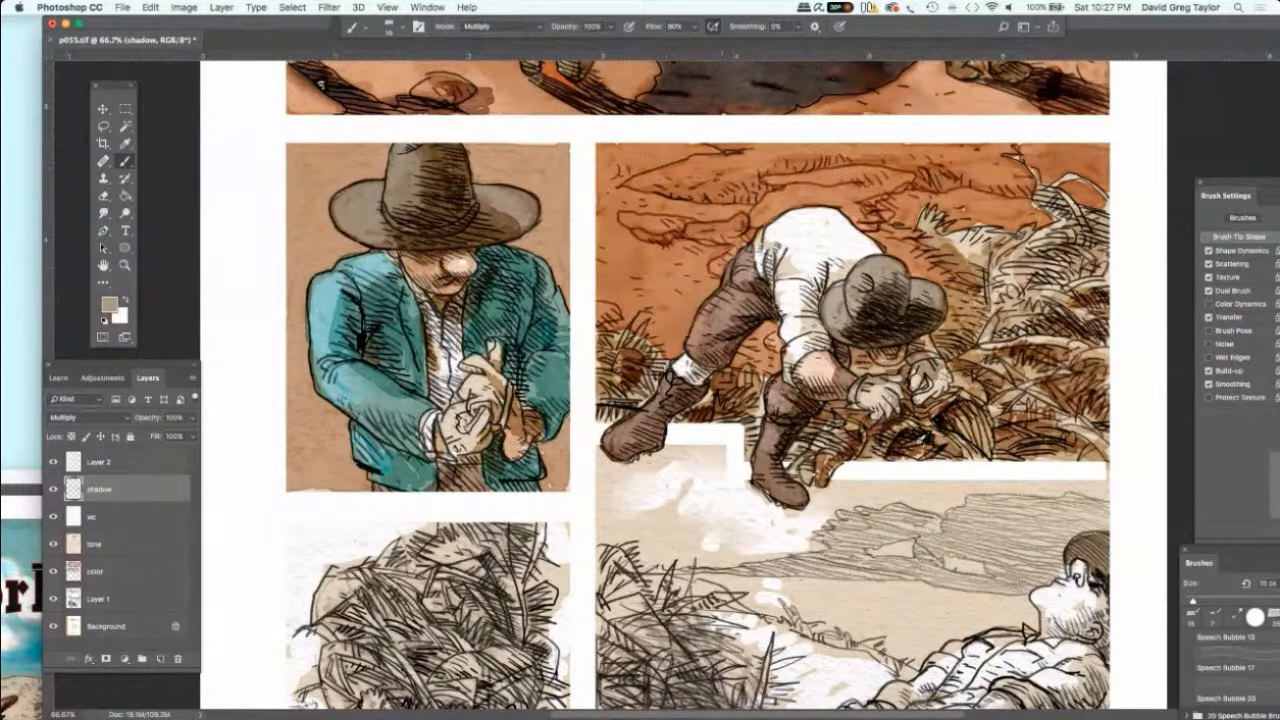
pyautogui.moveTo(722, 350)
pyautogui.mouseDown()
pyautogui.moveTo(696, 356)
pyautogui.moveTo(690, 395)
pyautogui.moveTo(708, 376)
pyautogui.moveTo(662, 410)
pyautogui.moveTo(676, 412)
pyautogui.moveTo(661, 430)
pyautogui.mouseUp()
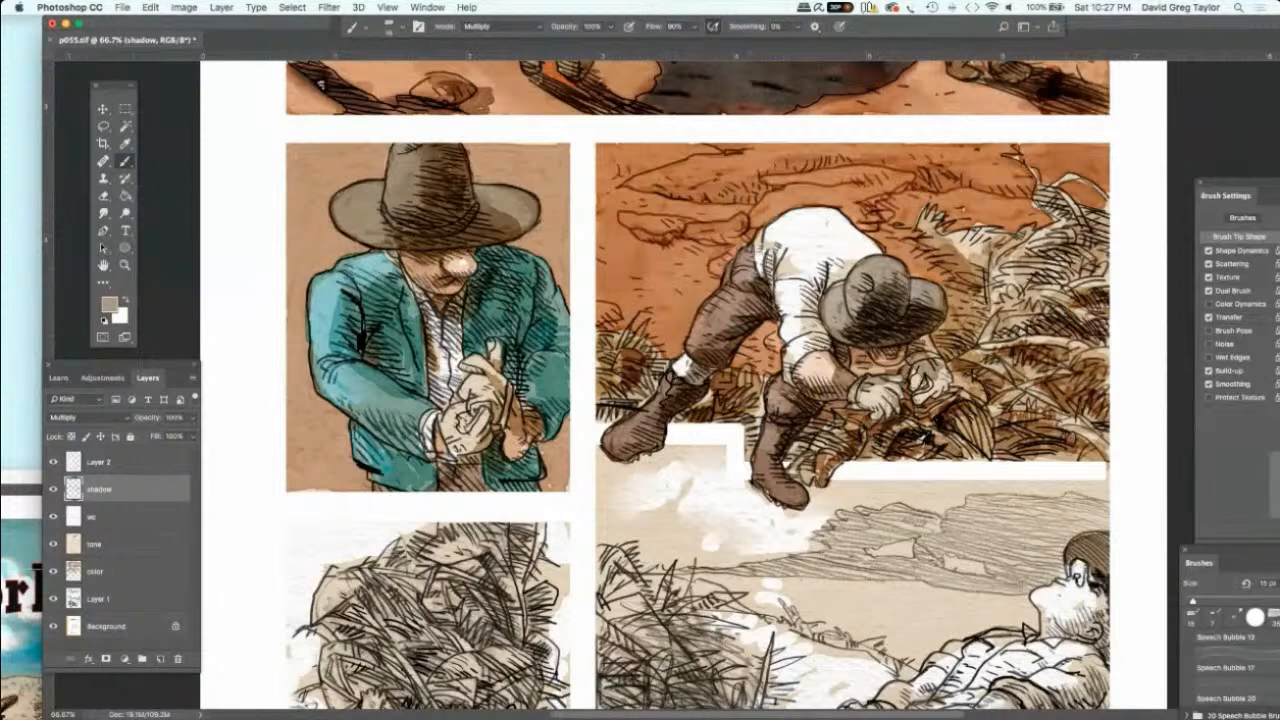
# Step: Brush gray-beige shadows into the grass beside the bending man's front boot, below his hands, and along the panel's outer edge
pyautogui.moveTo(785, 461)
pyautogui.mouseDown()
pyautogui.moveTo(787, 473)
pyautogui.moveTo(838, 474)
pyautogui.moveTo(845, 410)
pyautogui.moveTo(866, 410)
pyautogui.moveTo(868, 395)
pyautogui.moveTo(792, 444)
pyautogui.mouseUp()
pyautogui.moveTo(890, 440); pyautogui.dragTo(928, 410)
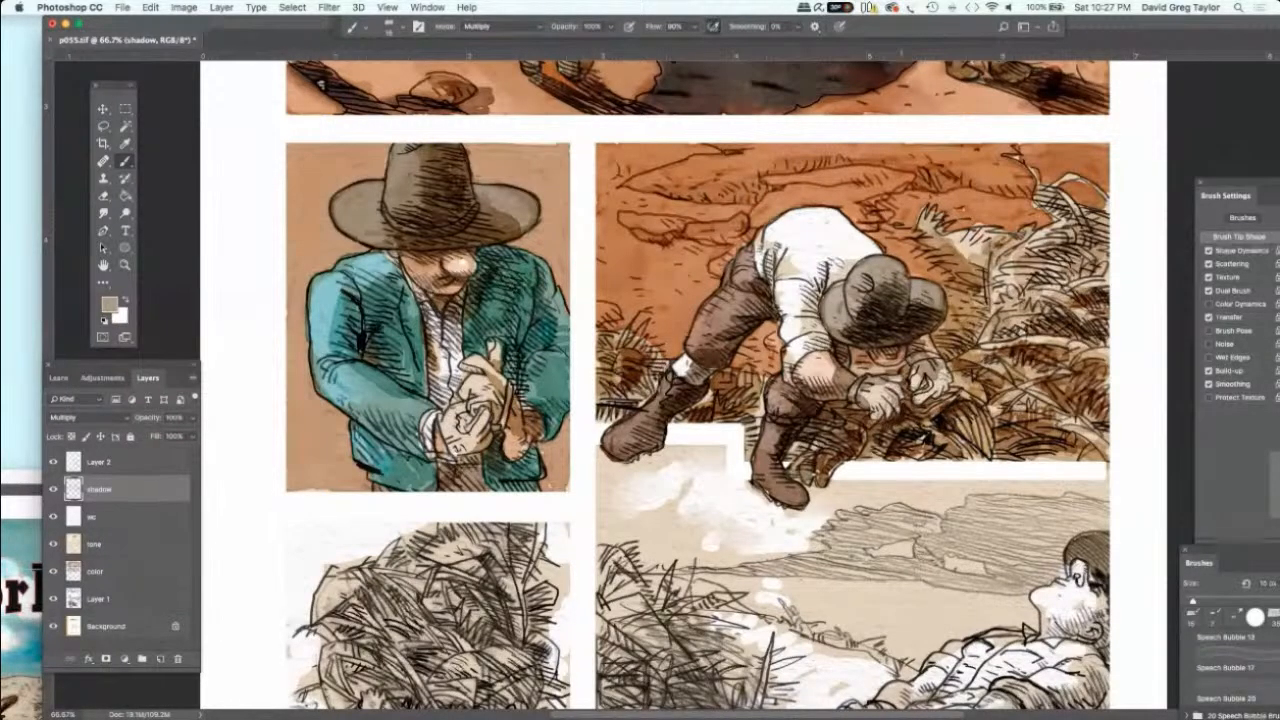
pyautogui.moveTo(866, 446)
pyautogui.mouseDown()
pyautogui.moveTo(896, 420)
pyautogui.moveTo(890, 434)
pyautogui.moveTo(920, 440)
pyautogui.moveTo(970, 410)
pyautogui.moveTo(984, 424)
pyautogui.moveTo(988, 394)
pyautogui.moveTo(966, 388)
pyautogui.moveTo(943, 409)
pyautogui.moveTo(1048, 414)
pyautogui.mouseUp()
pyautogui.moveTo(980, 392); pyautogui.dragTo(1044, 380)
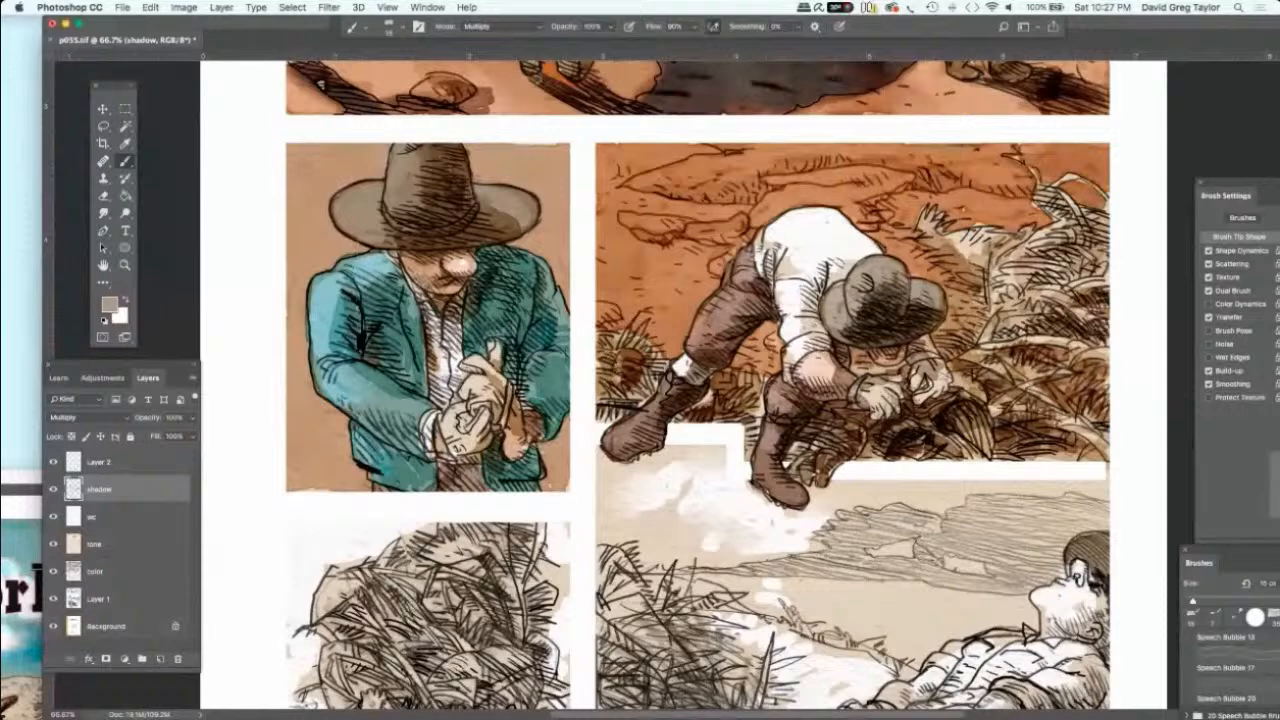
pyautogui.moveTo(996, 402)
pyautogui.mouseDown()
pyautogui.moveTo(1016, 391)
pyautogui.moveTo(955, 415)
pyautogui.mouseUp()
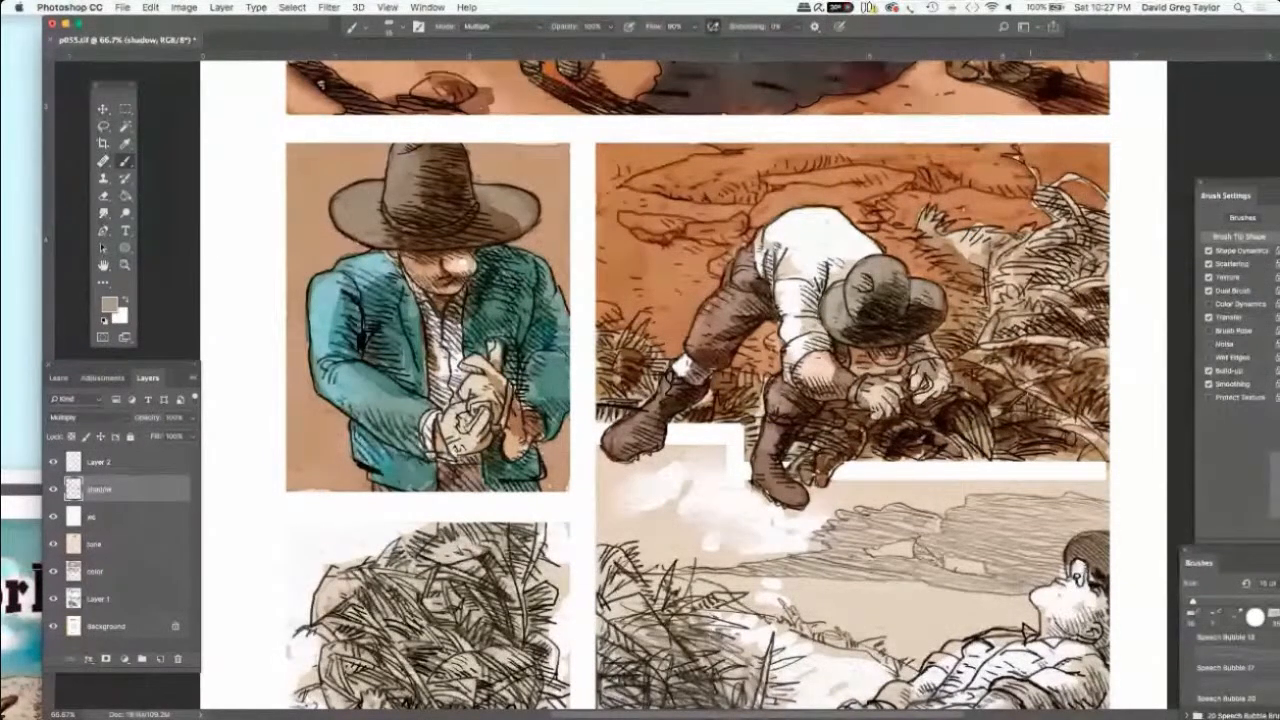
pyautogui.moveTo(1052, 400)
pyautogui.mouseDown()
pyautogui.moveTo(1078, 368)
pyautogui.moveTo(1106, 366)
pyautogui.moveTo(1109, 387)
pyautogui.moveTo(1074, 423)
pyautogui.moveTo(1100, 434)
pyautogui.moveTo(1062, 449)
pyautogui.mouseUp()
pyautogui.moveTo(1094, 266)
pyautogui.mouseDown()
pyautogui.moveTo(1058, 284)
pyautogui.moveTo(1096, 274)
pyautogui.moveTo(1074, 281)
pyautogui.moveTo(1066, 254)
pyautogui.mouseUp()
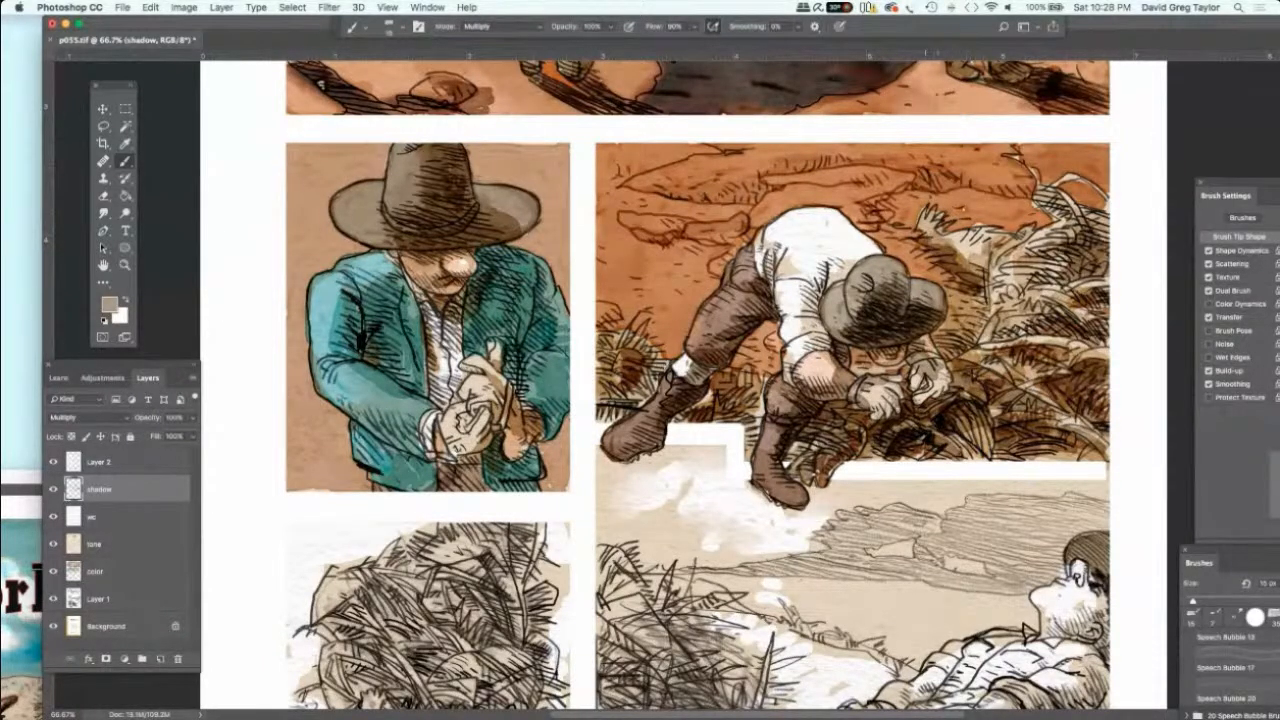
# Step: Shade the top of the grass clump and the orange rocks behind the bending man with the same gray-beige
pyautogui.moveTo(918, 222)
pyautogui.mouseDown()
pyautogui.moveTo(926, 236)
pyautogui.moveTo(904, 238)
pyautogui.mouseUp()
pyautogui.moveTo(892, 221)
pyautogui.mouseDown()
pyautogui.moveTo(902, 228)
pyautogui.moveTo(866, 236)
pyautogui.moveTo(890, 211)
pyautogui.moveTo(873, 208)
pyautogui.mouseUp()
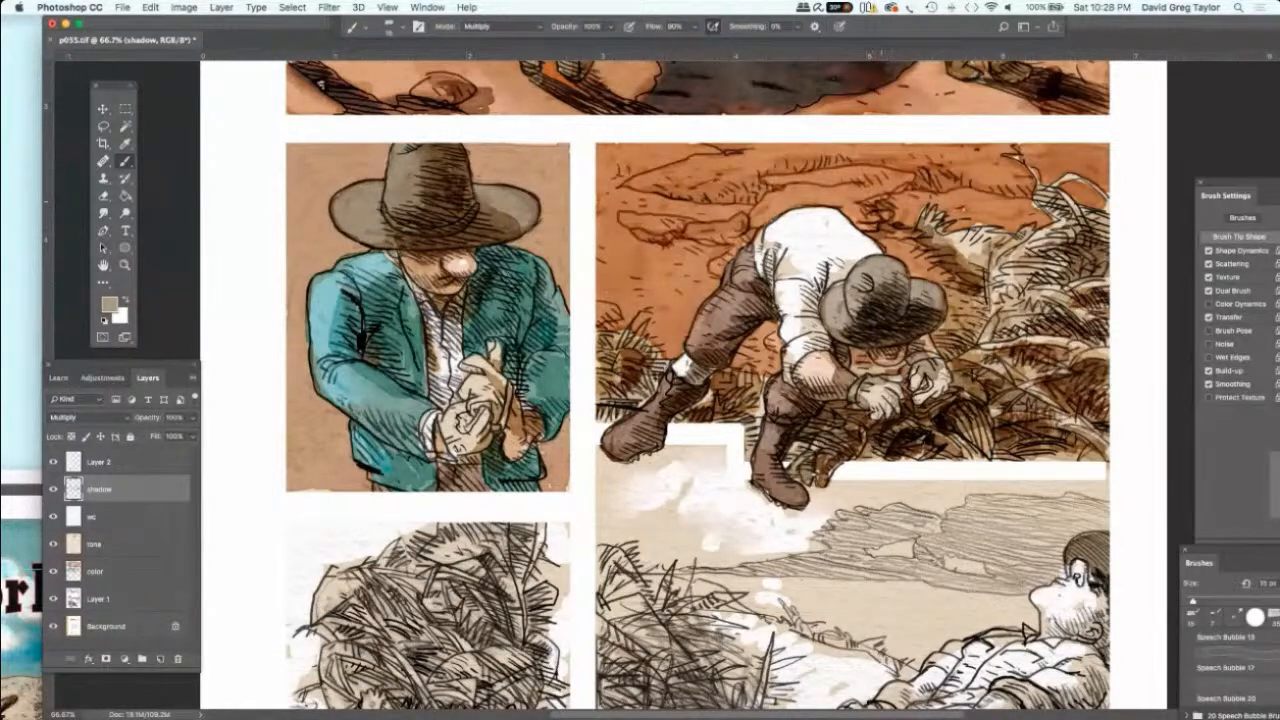
pyautogui.moveTo(886, 204)
pyautogui.mouseDown()
pyautogui.moveTo(942, 178)
pyautogui.moveTo(962, 180)
pyautogui.moveTo(946, 191)
pyautogui.moveTo(990, 182)
pyautogui.moveTo(1027, 195)
pyautogui.mouseUp()
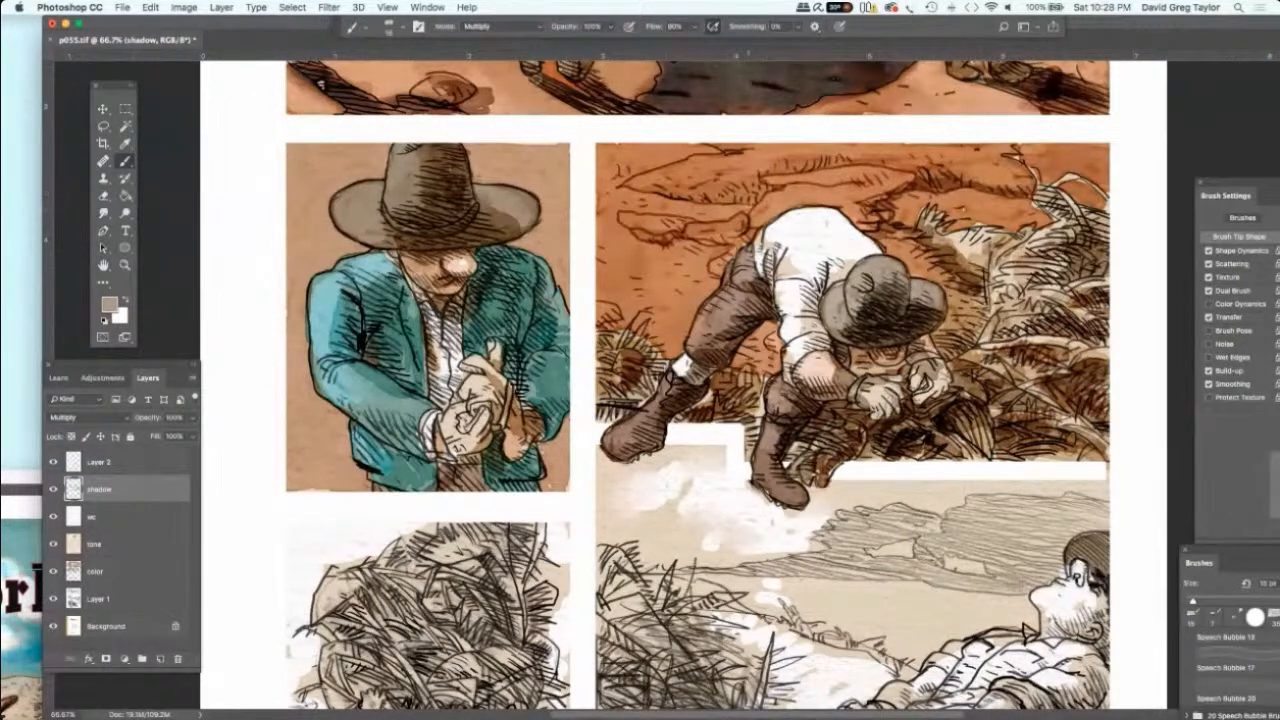
pyautogui.moveTo(738, 204)
pyautogui.mouseDown()
pyautogui.moveTo(762, 194)
pyautogui.moveTo(652, 190)
pyautogui.mouseUp()
pyautogui.moveTo(714, 228)
pyautogui.mouseDown()
pyautogui.moveTo(706, 221)
pyautogui.moveTo(738, 226)
pyautogui.moveTo(670, 236)
pyautogui.mouseUp()
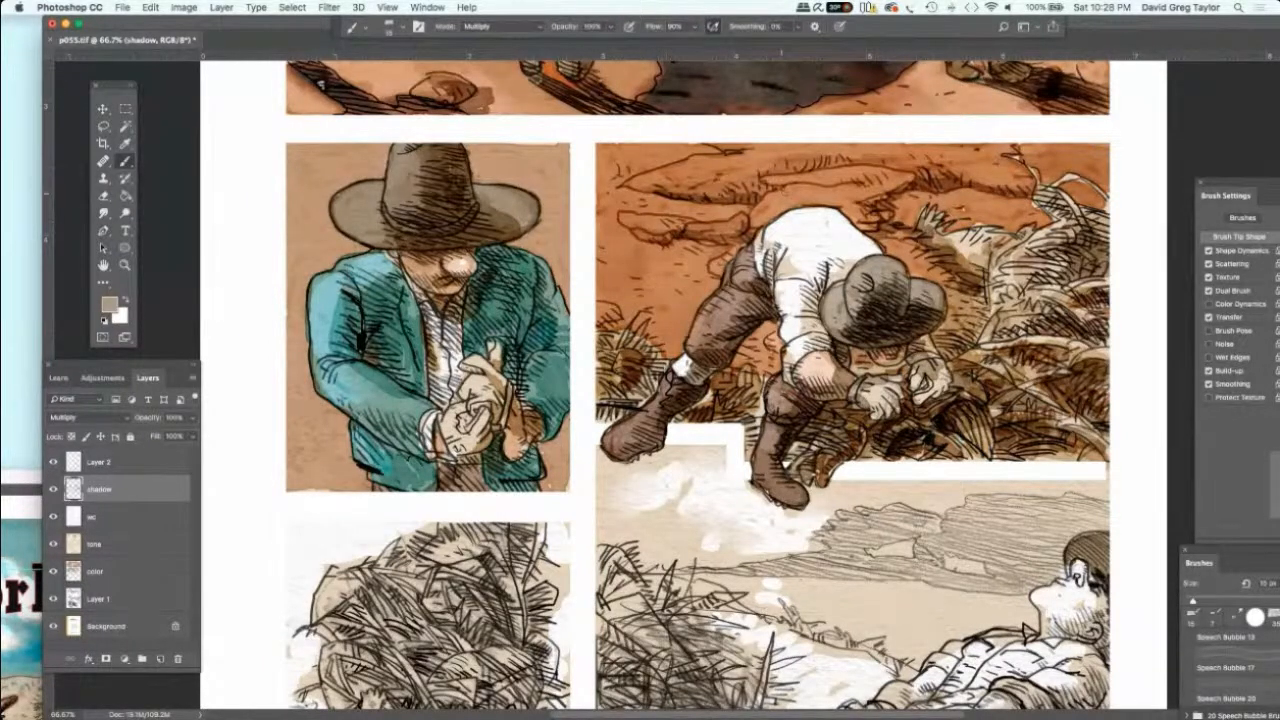
pyautogui.moveTo(778, 190); pyautogui.dragTo(886, 174)
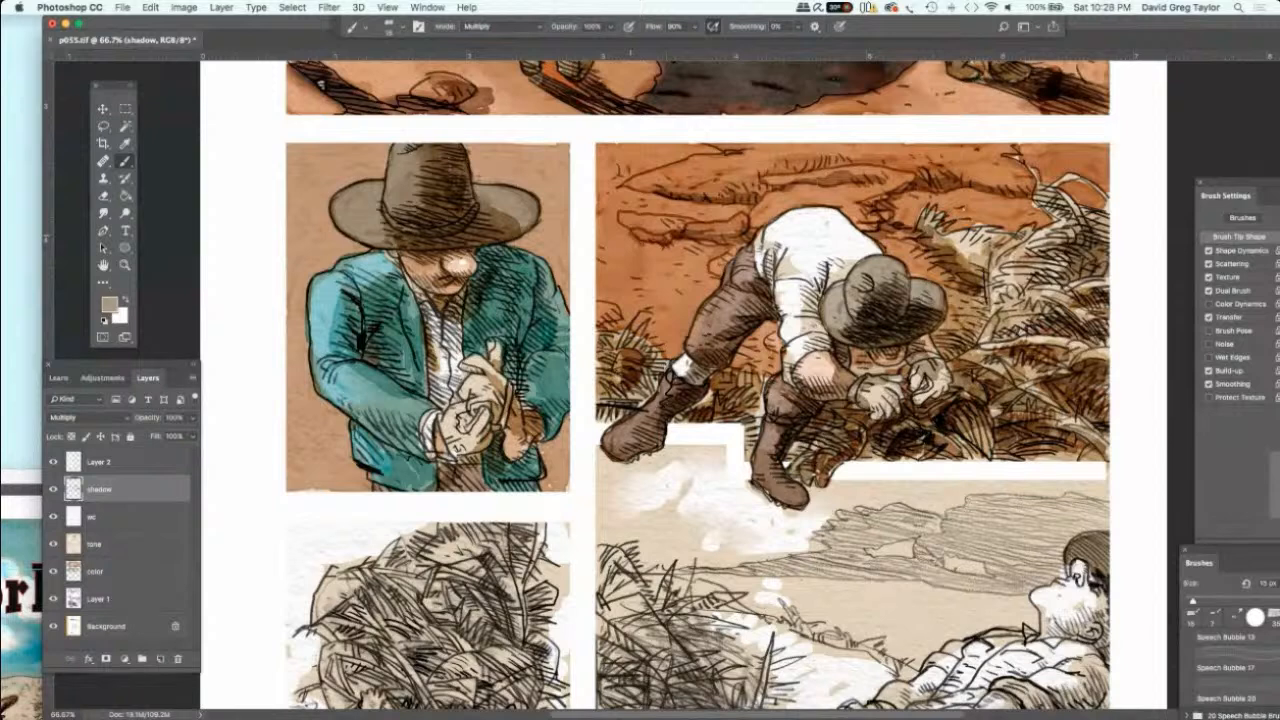
pyautogui.moveTo(632, 238)
pyautogui.mouseDown()
pyautogui.moveTo(662, 226)
pyautogui.moveTo(674, 226)
pyautogui.moveTo(652, 237)
pyautogui.moveTo(702, 238)
pyautogui.moveTo(672, 244)
pyautogui.moveTo(634, 228)
pyautogui.mouseUp()
pyautogui.moveTo(638, 184)
pyautogui.mouseDown()
pyautogui.moveTo(626, 189)
pyautogui.moveTo(637, 199)
pyautogui.mouseUp()
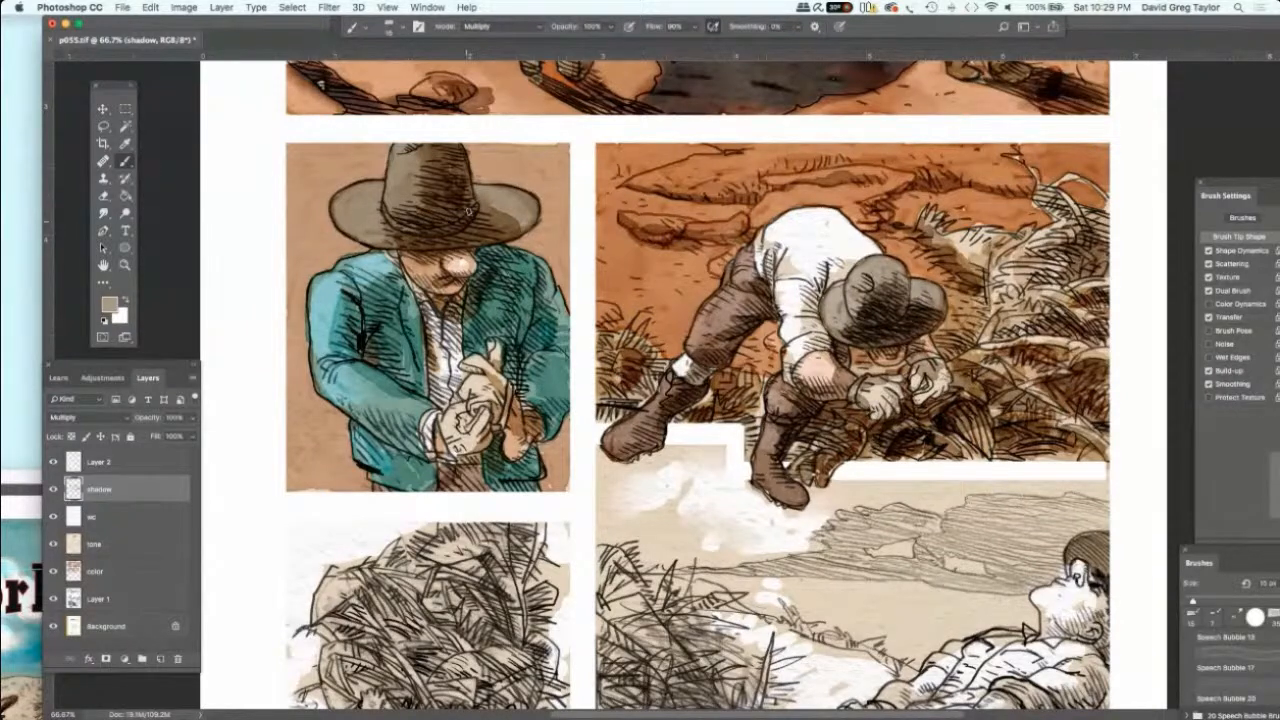
# Step: Paint shadows on the teal-jacketed man's hat brim, upper face, hands, and the folds of his jacket sleeve
pyautogui.moveTo(468, 210); pyautogui.dragTo(458, 245)
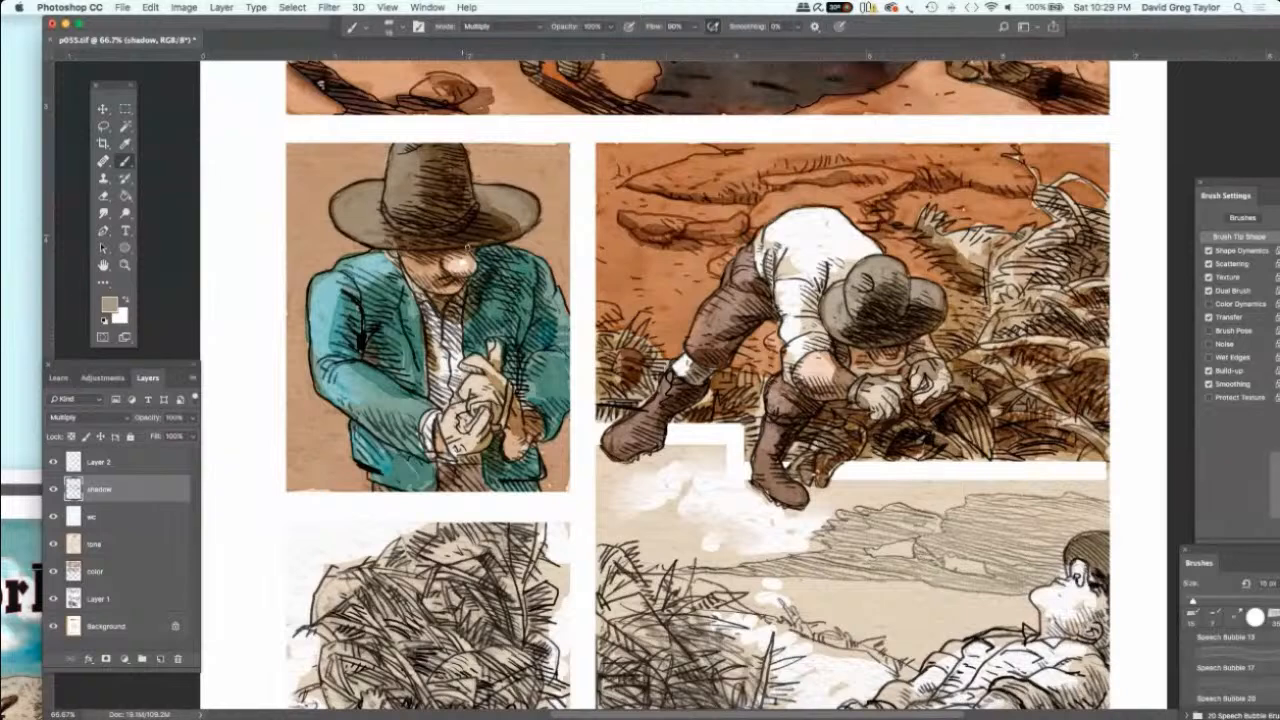
pyautogui.moveTo(456, 254)
pyautogui.mouseDown()
pyautogui.moveTo(420, 262)
pyautogui.moveTo(404, 248)
pyautogui.mouseUp()
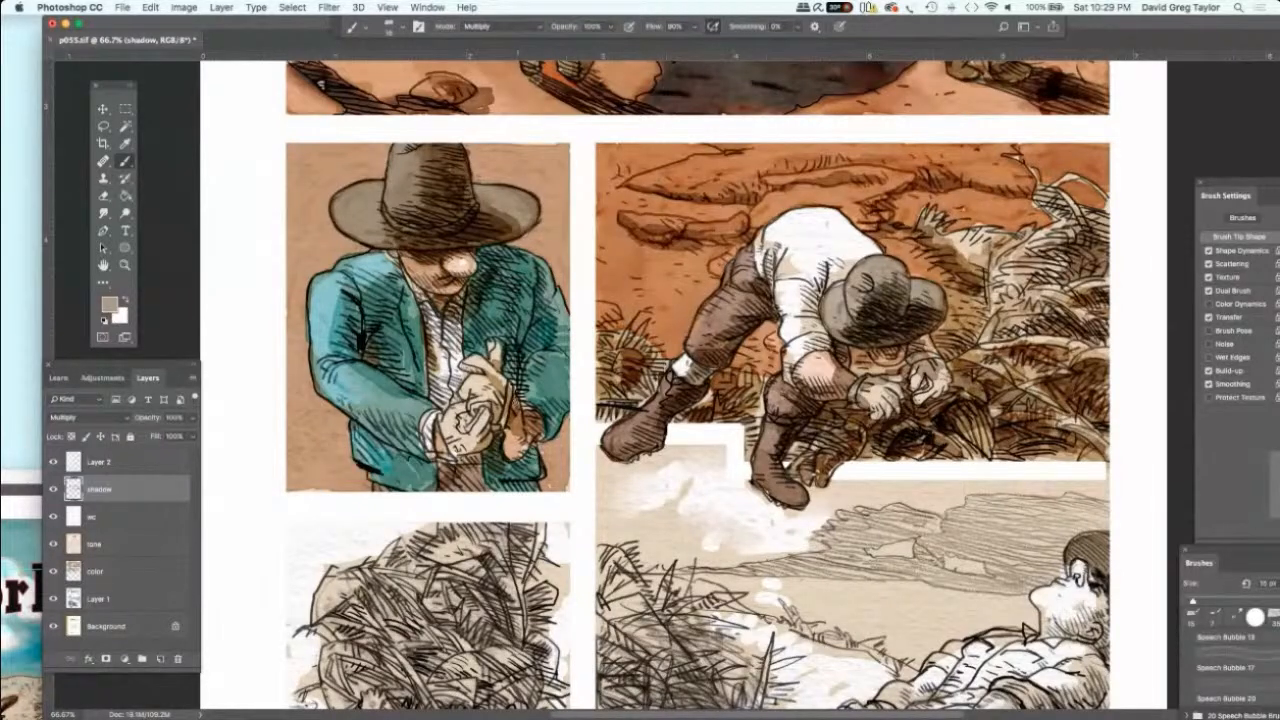
pyautogui.moveTo(510, 397)
pyautogui.mouseDown()
pyautogui.moveTo(504, 441)
pyautogui.moveTo(519, 461)
pyautogui.moveTo(500, 457)
pyautogui.mouseUp()
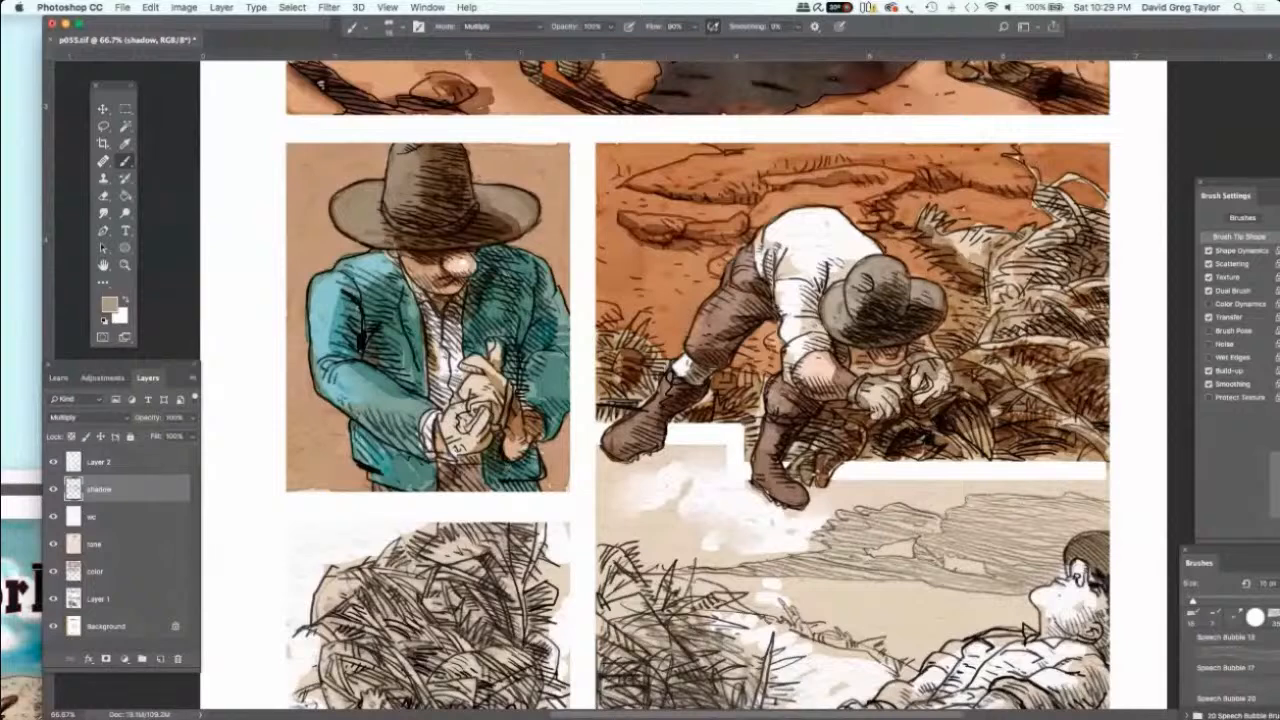
pyautogui.moveTo(476, 410)
pyautogui.mouseDown()
pyautogui.moveTo(458, 420)
pyautogui.moveTo(471, 416)
pyautogui.moveTo(484, 445)
pyautogui.moveTo(464, 458)
pyautogui.mouseUp()
pyautogui.moveTo(366, 300)
pyautogui.mouseDown()
pyautogui.moveTo(362, 330)
pyautogui.moveTo(394, 347)
pyautogui.moveTo(396, 370)
pyautogui.mouseUp()
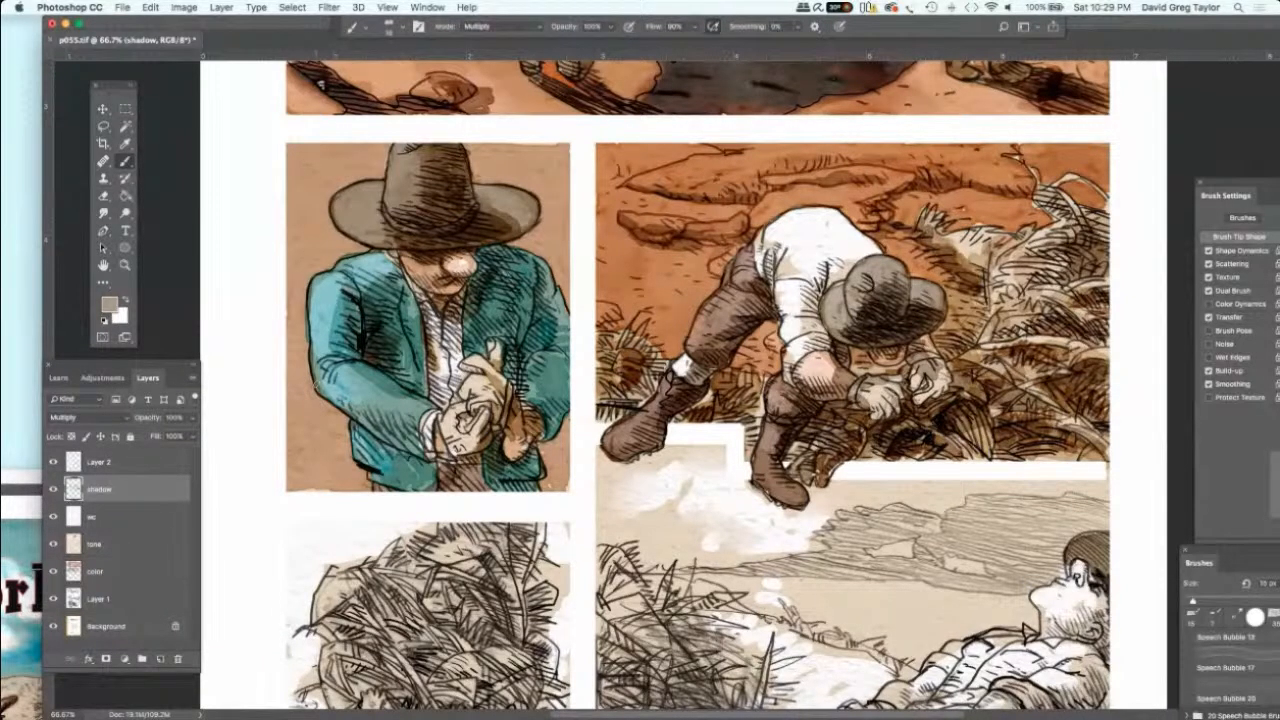
# Step: Review the color balance of the whole page, then inspect the top panel with the horses at 100%
pyautogui.press('super+minus')
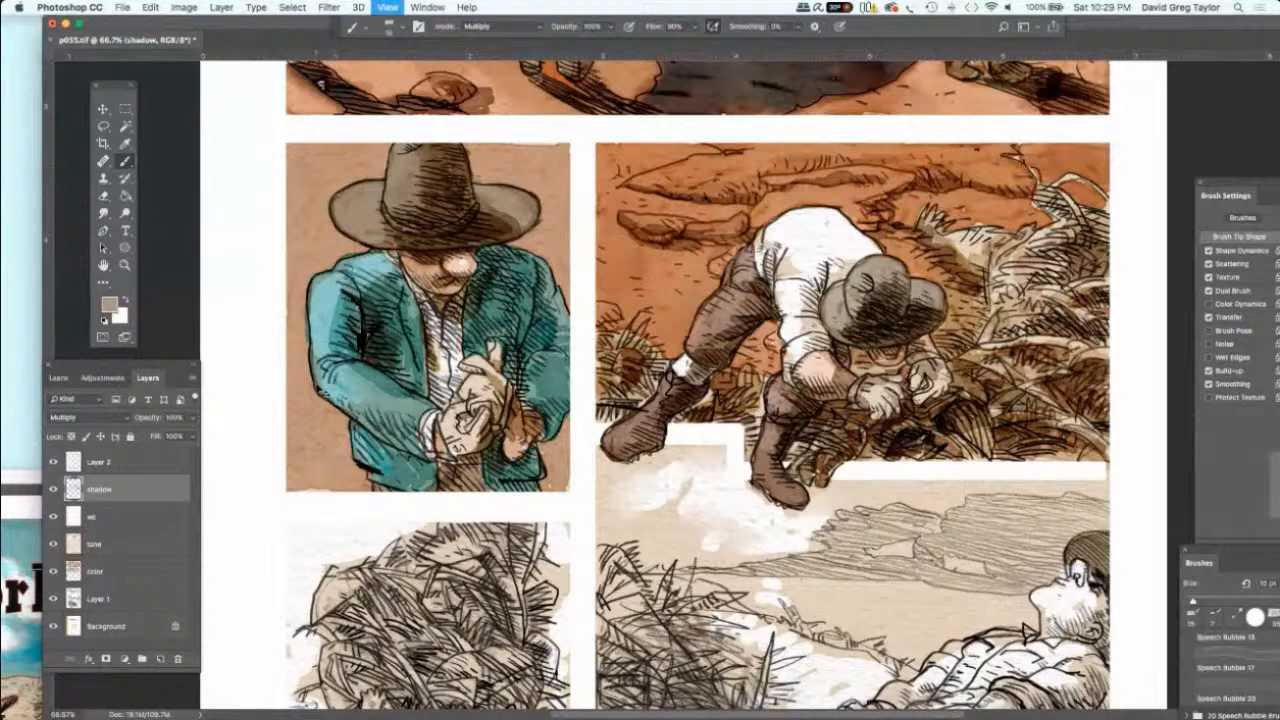
pyautogui.press('super+minus')
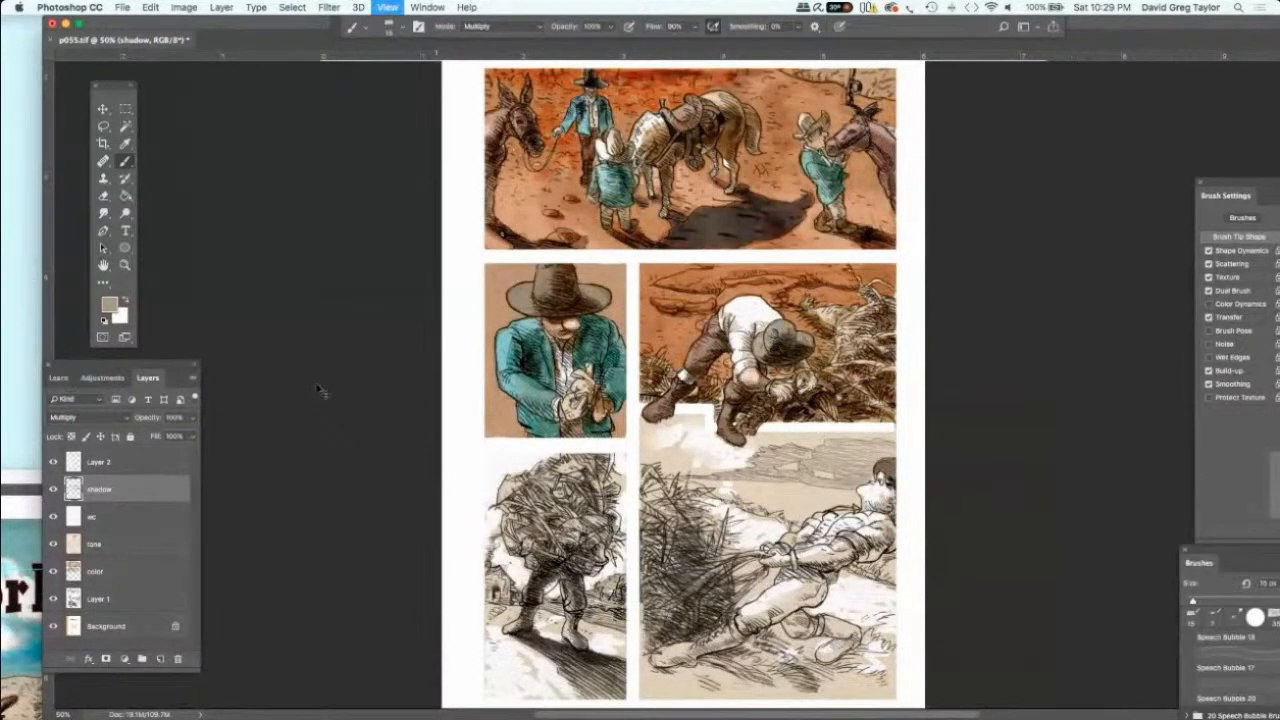
pyautogui.press('super+minus')
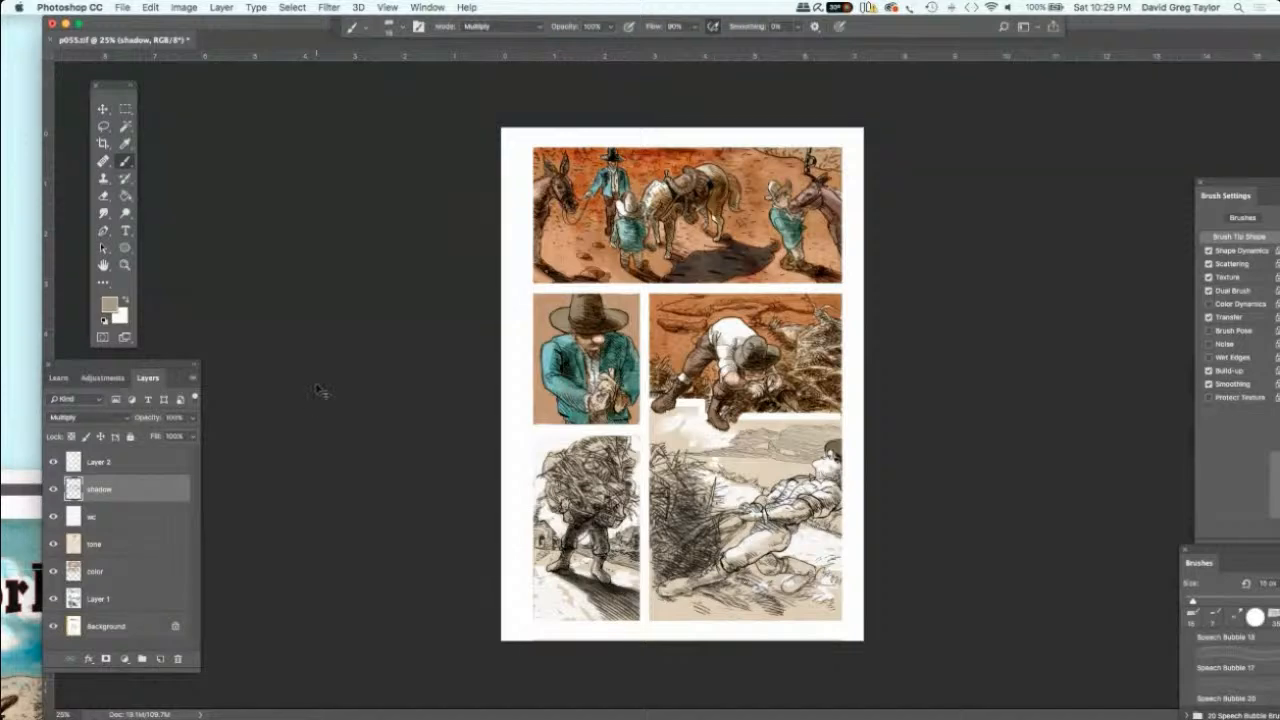
pyautogui.press('super+plus')
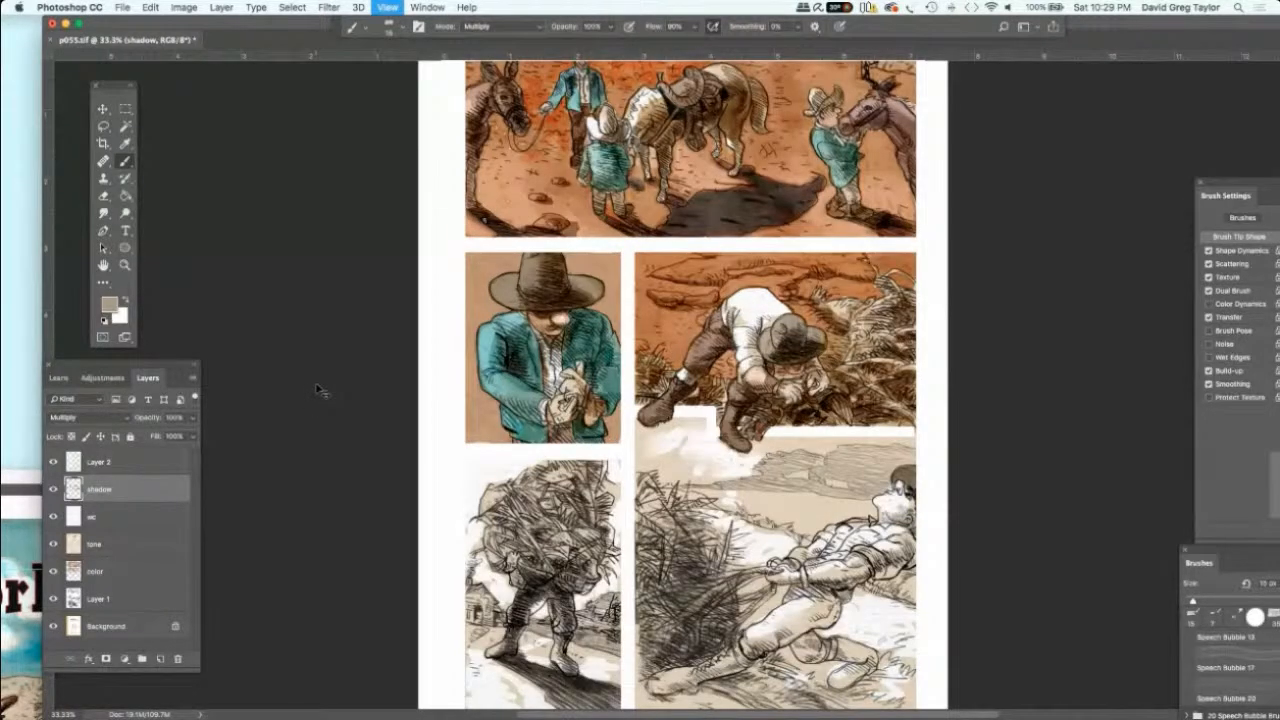
pyautogui.press('super+plus')
pyautogui.press('super+plus')
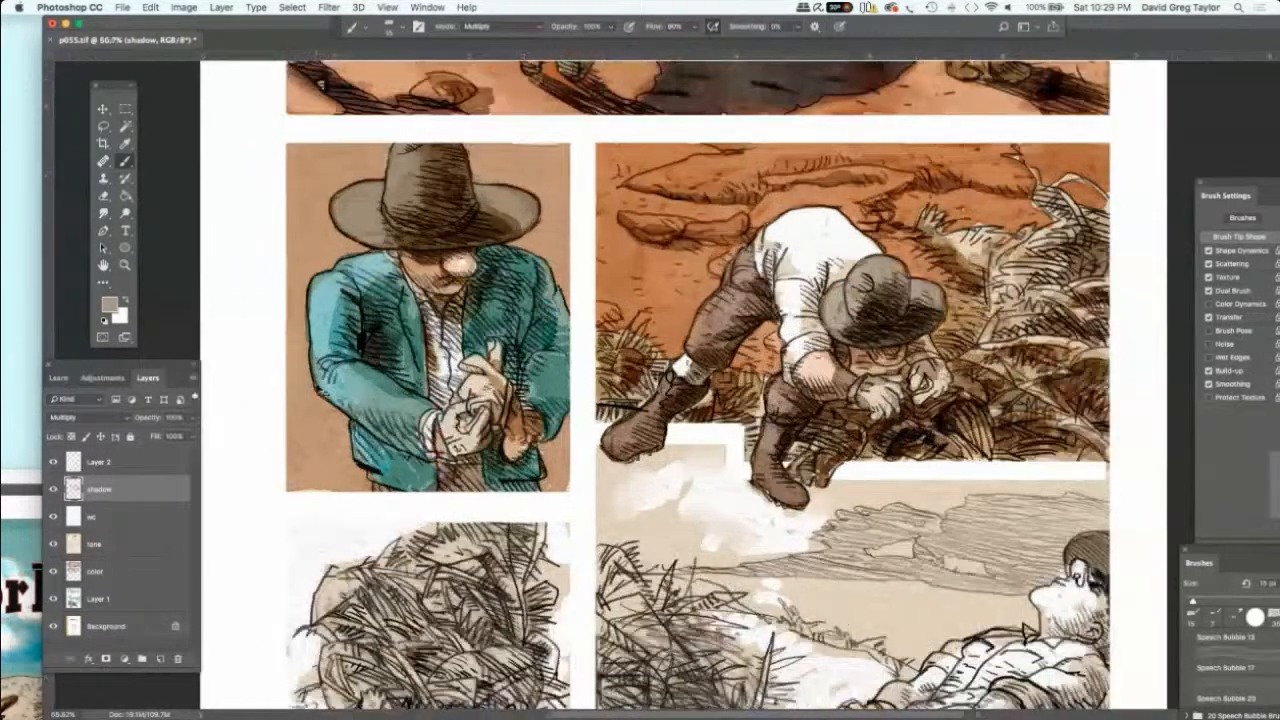
pyautogui.press('super+plus')
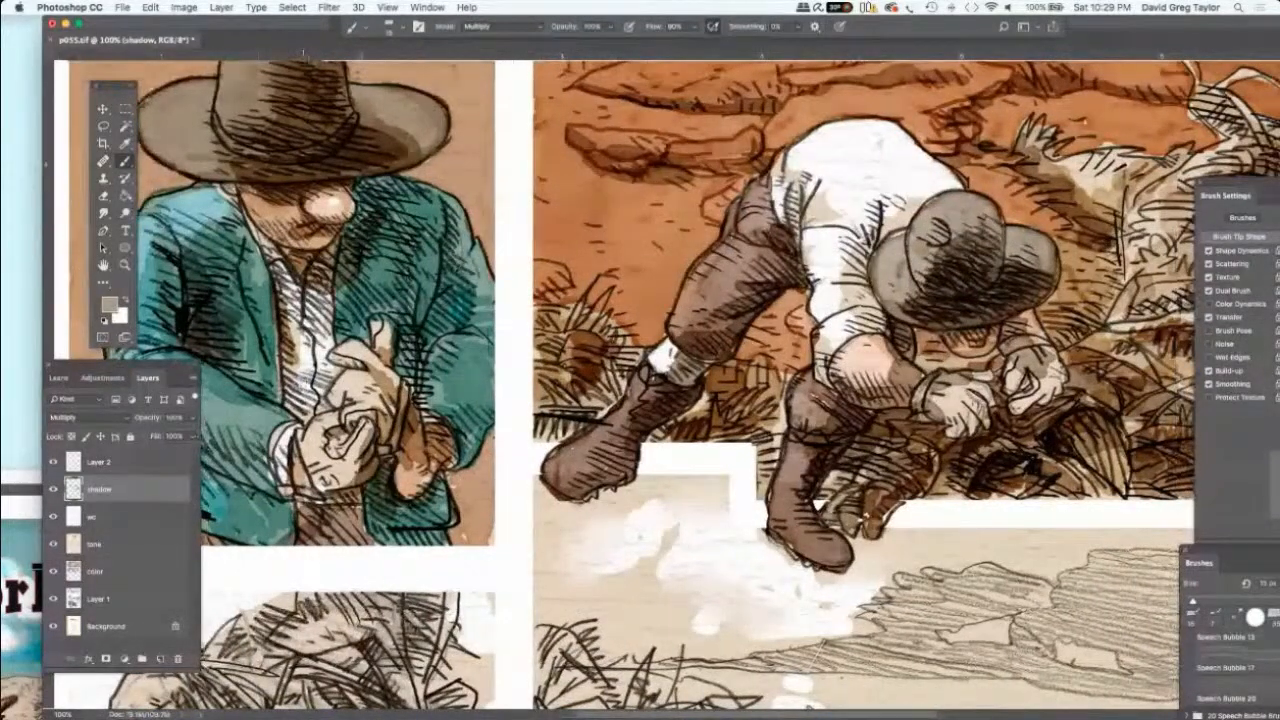
pyautogui.scroll(10, 660, 385)
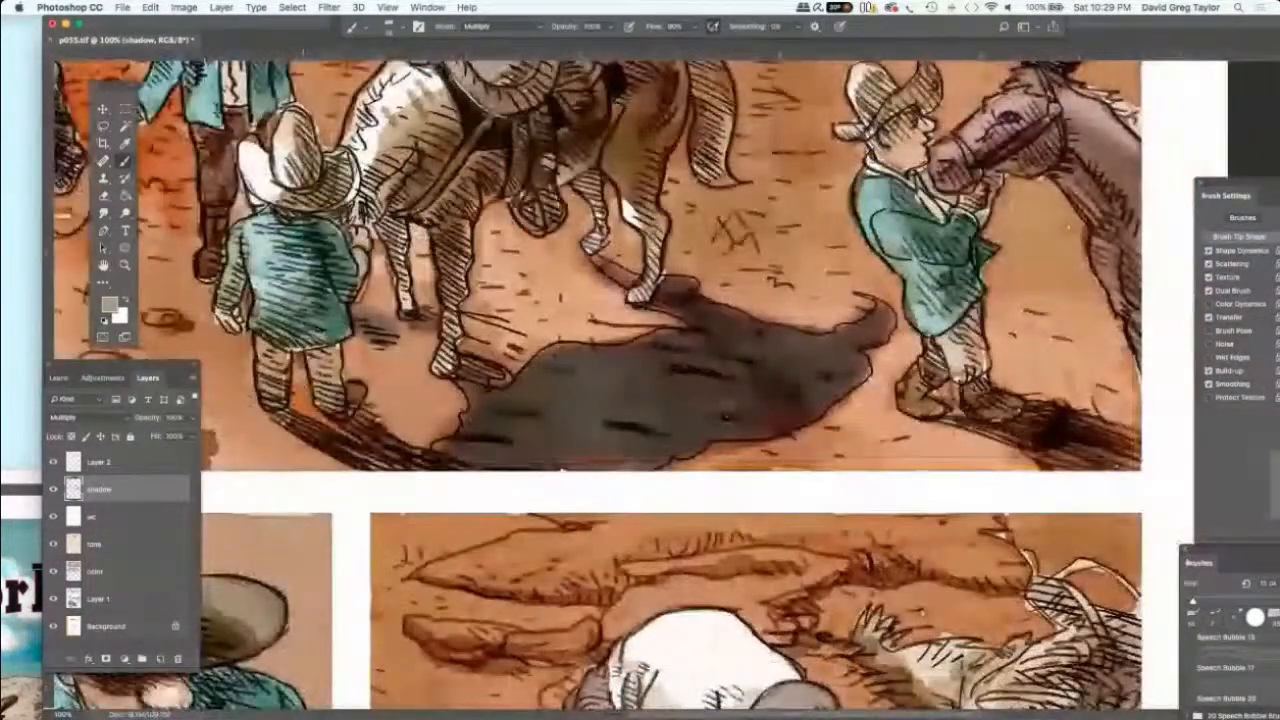
pyautogui.scroll(5, 600, 385)
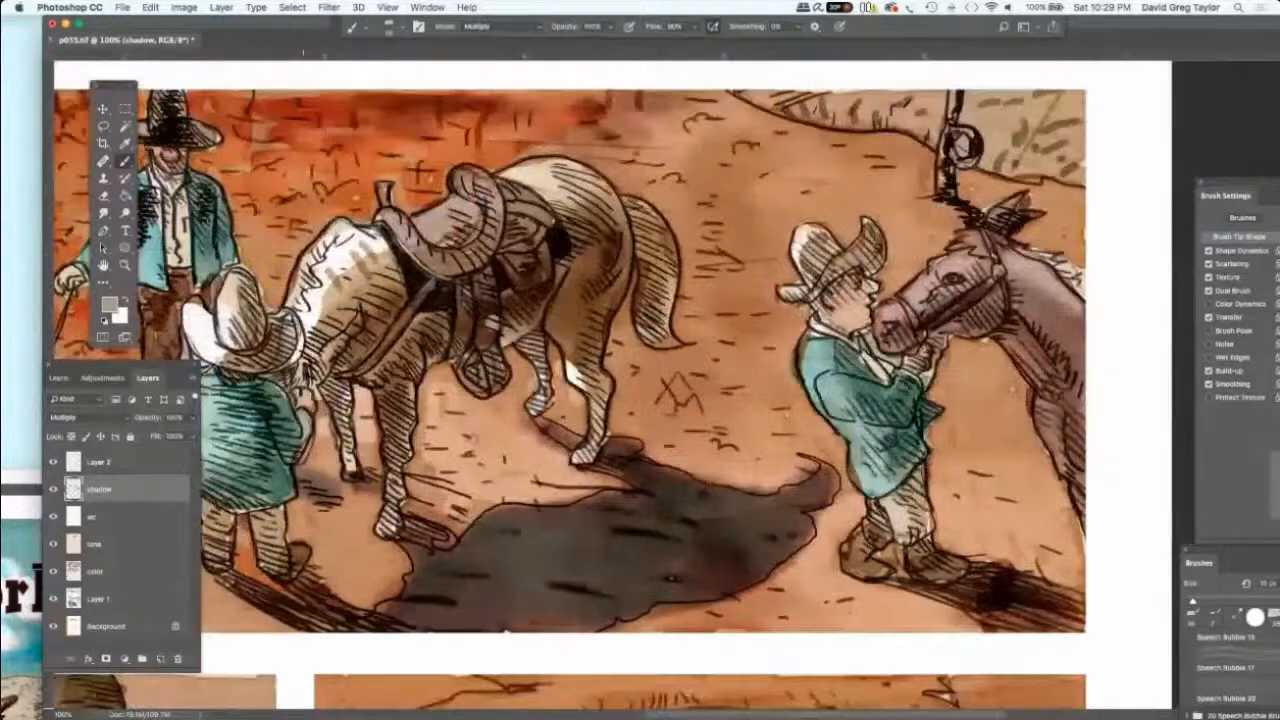
pyautogui.hscroll(-2, 610, 385)
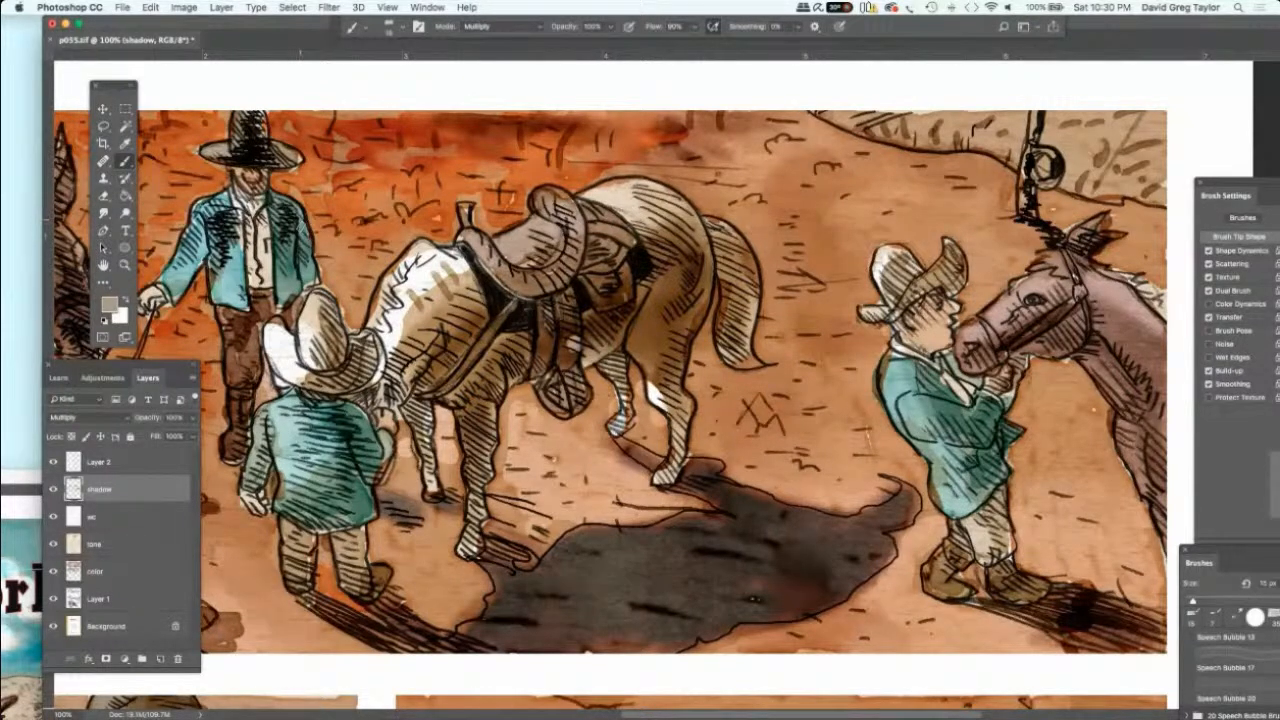
# Step: Reduce the brush size and paint shadows on the hat of the child standing by the brown horse
pyautogui.press('[')
pyautogui.press('[')
pyautogui.moveTo(888, 303)
pyautogui.mouseDown()
pyautogui.moveTo(938, 288)
pyautogui.moveTo(940, 274)
pyautogui.moveTo(889, 321)
pyautogui.mouseUp()
pyautogui.moveTo(956, 290)
pyautogui.mouseDown()
pyautogui.moveTo(946, 296)
pyautogui.moveTo(946, 254)
pyautogui.moveTo(940, 286)
pyautogui.moveTo(910, 298)
pyautogui.mouseUp()
pyautogui.moveTo(920, 254); pyautogui.dragTo(906, 270)
pyautogui.moveTo(912, 290); pyautogui.dragTo(906, 302)
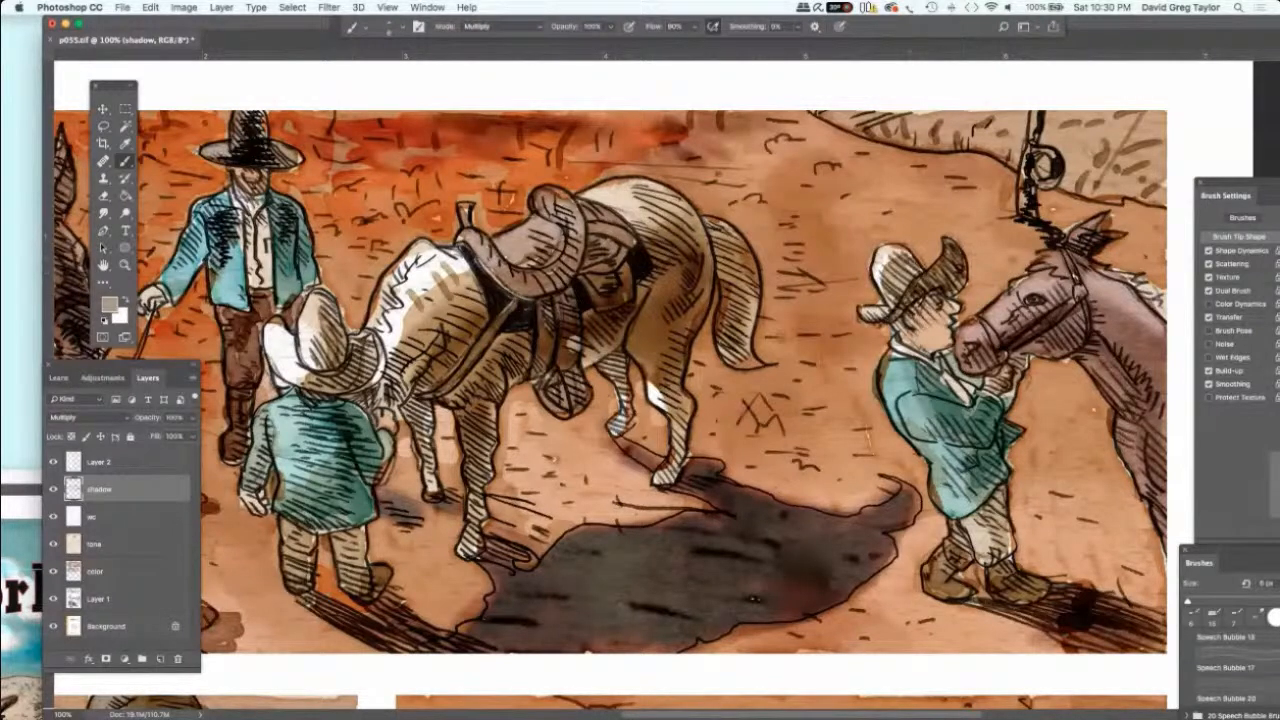
pyautogui.moveTo(920, 254)
pyautogui.mouseDown()
pyautogui.moveTo(898, 290)
pyautogui.moveTo(888, 280)
pyautogui.moveTo(894, 294)
pyautogui.mouseUp()
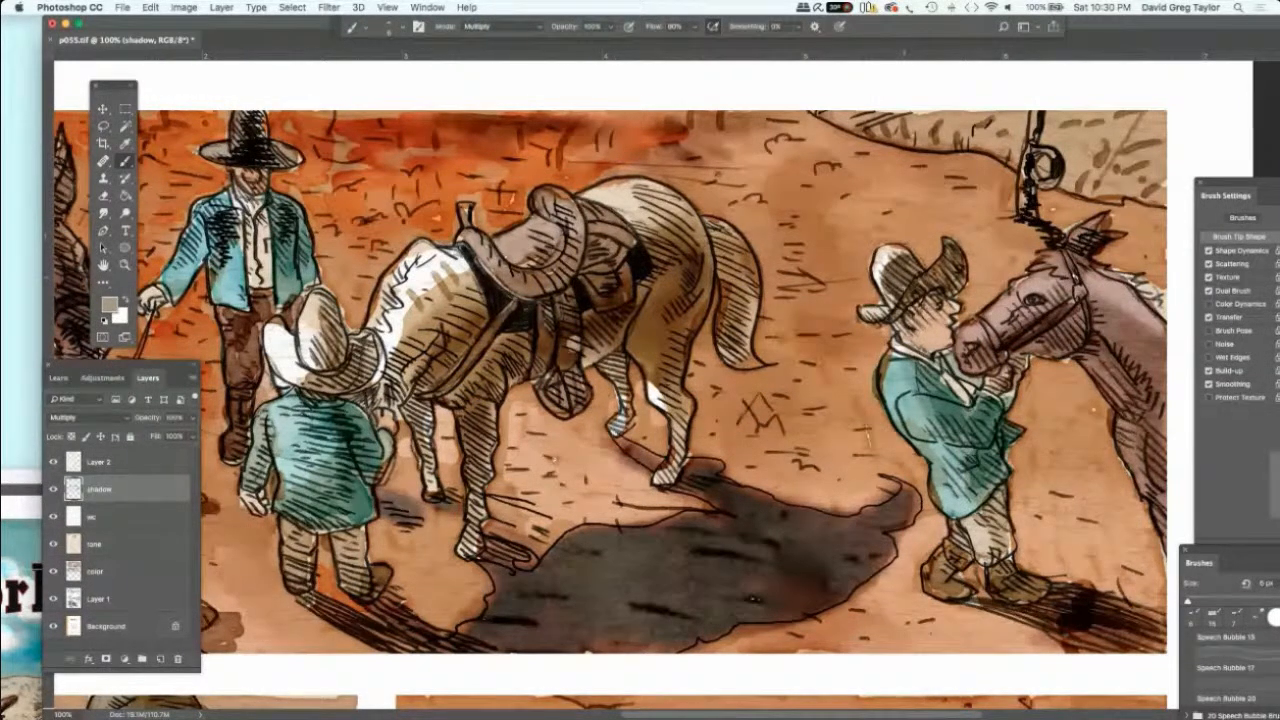
# Step: Shade the same child's face, collar area, and the front folds of the teal jacket
pyautogui.moveTo(952, 302)
pyautogui.mouseDown()
pyautogui.moveTo(905, 317)
pyautogui.moveTo(946, 318)
pyautogui.mouseUp()
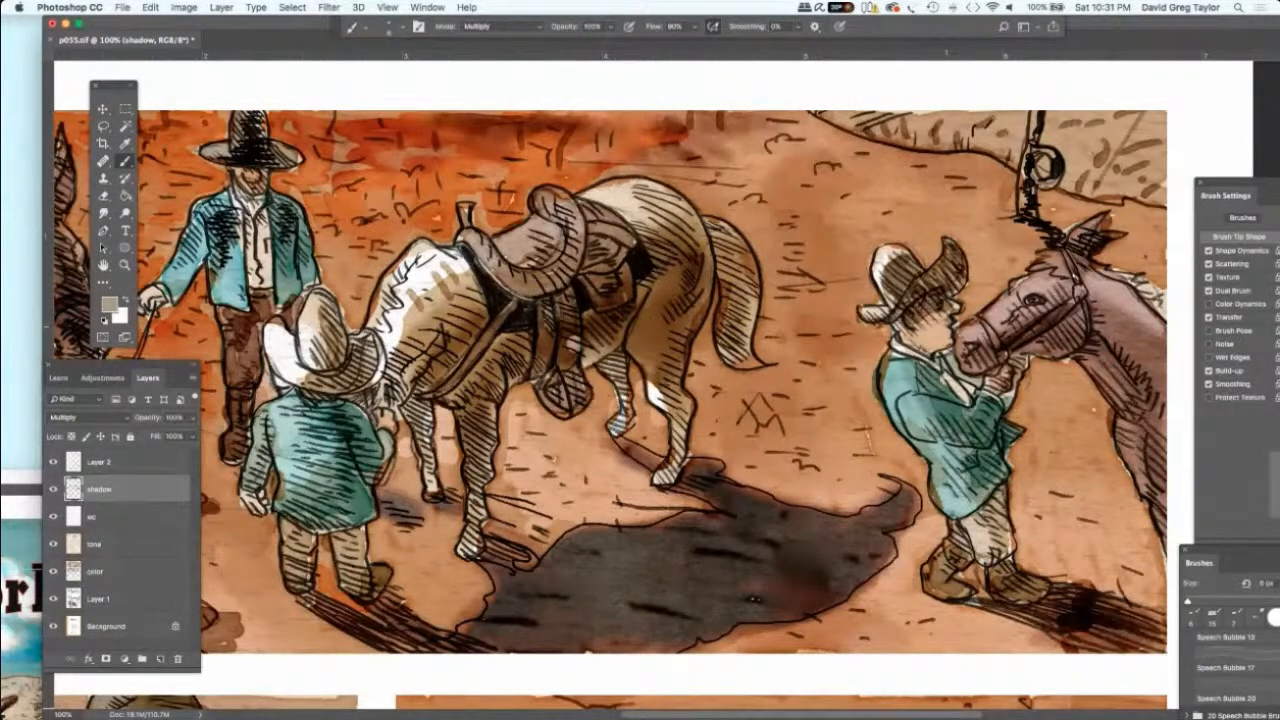
pyautogui.moveTo(932, 348)
pyautogui.mouseDown()
pyautogui.moveTo(950, 350)
pyautogui.moveTo(922, 350)
pyautogui.moveTo(954, 369)
pyautogui.mouseUp()
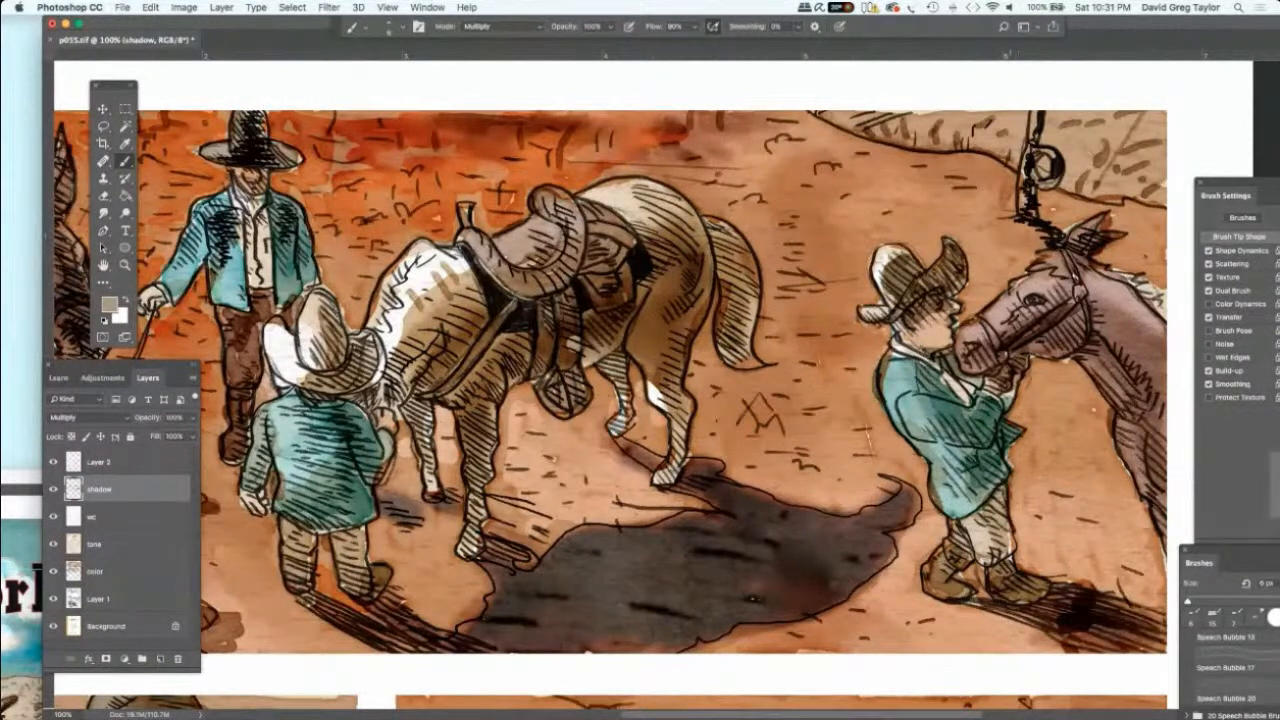
pyautogui.moveTo(1016, 388)
pyautogui.mouseDown()
pyautogui.moveTo(989, 417)
pyautogui.moveTo(992, 440)
pyautogui.moveTo(1001, 428)
pyautogui.moveTo(986, 458)
pyautogui.moveTo(946, 460)
pyautogui.moveTo(962, 443)
pyautogui.moveTo(950, 442)
pyautogui.mouseUp()
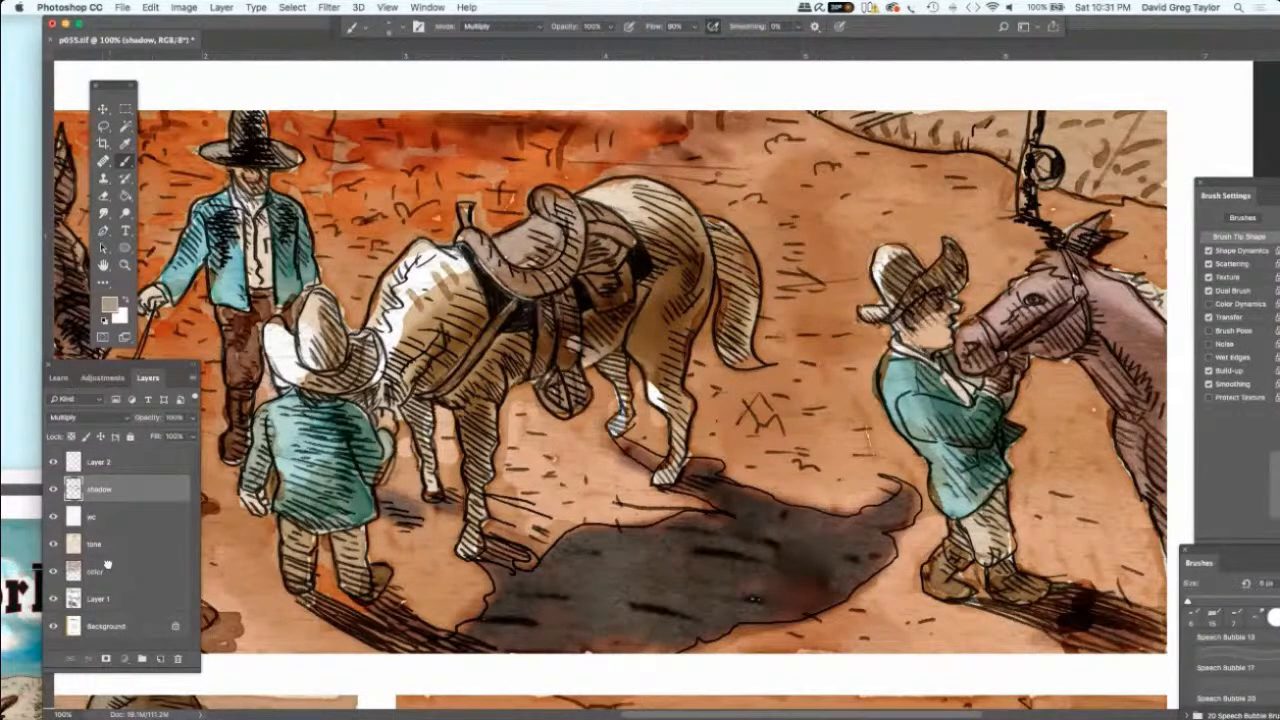
# Step: On the color layer, erase the paint along the back collar and shoulder of the child's teal jacket
pyautogui.click(107, 565)
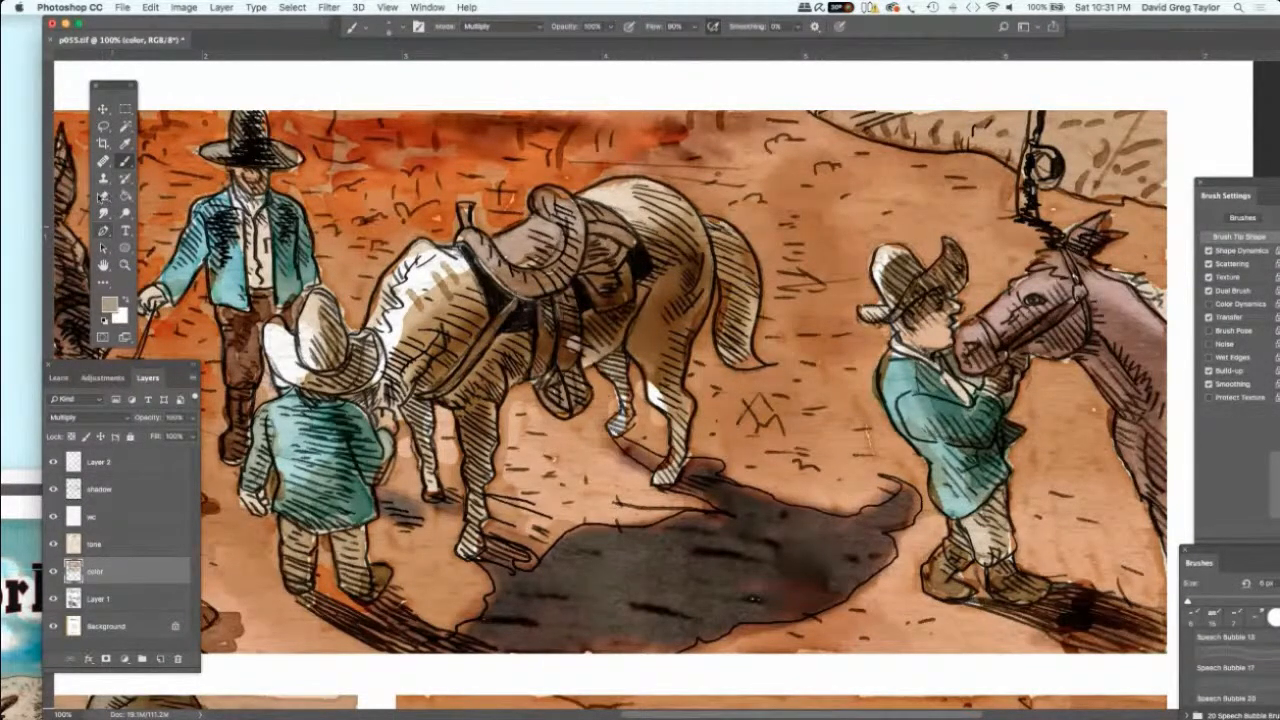
pyautogui.press('p')
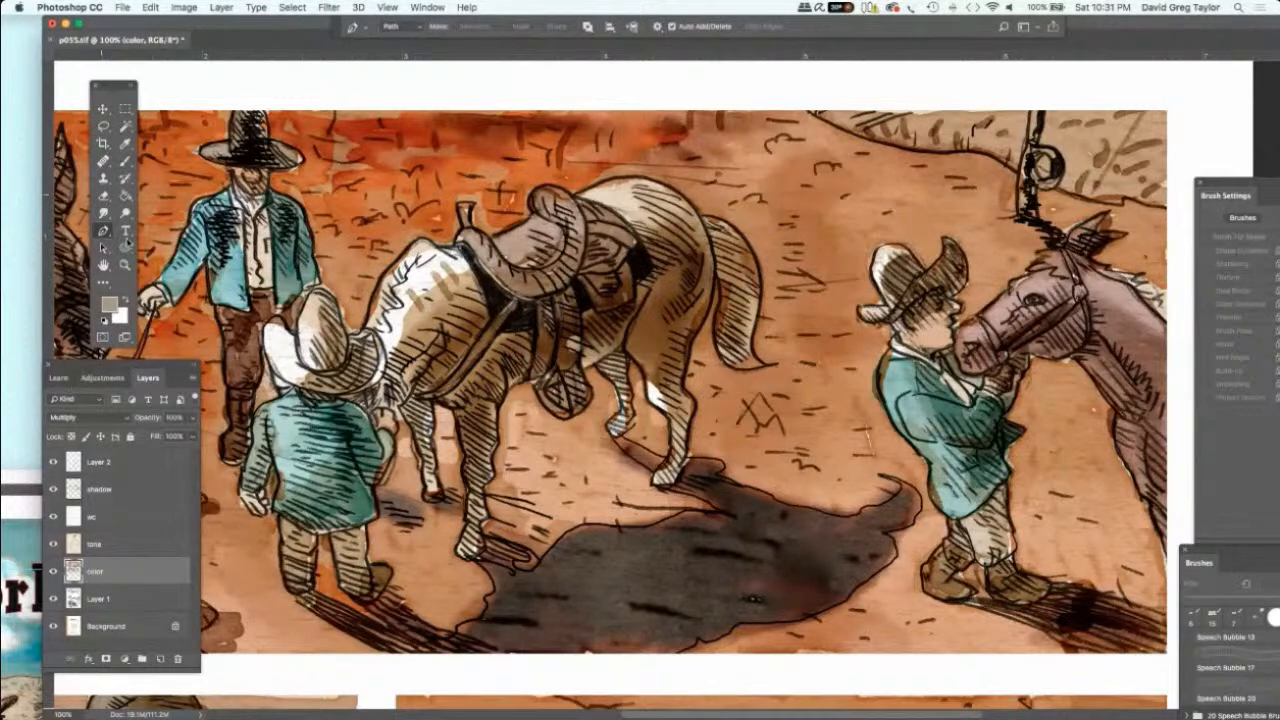
pyautogui.click(102, 197)
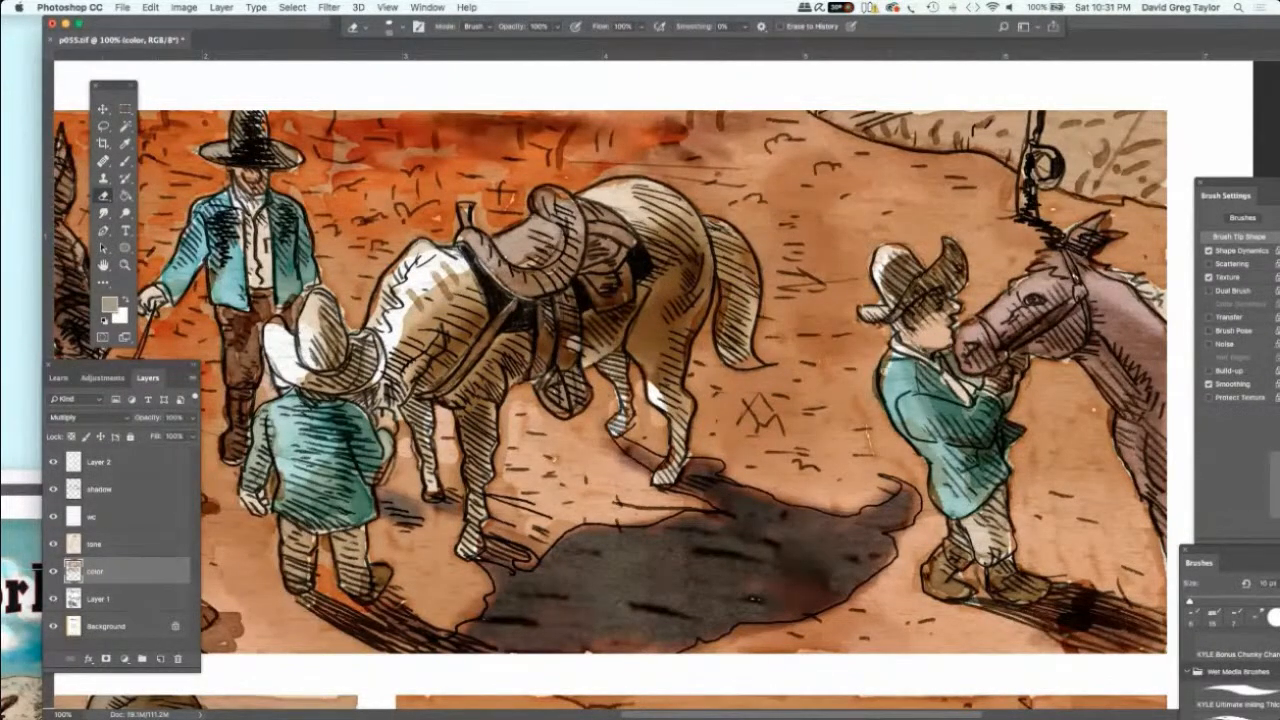
pyautogui.moveTo(891, 354)
pyautogui.mouseDown()
pyautogui.moveTo(878, 395)
pyautogui.moveTo(888, 376)
pyautogui.mouseUp()
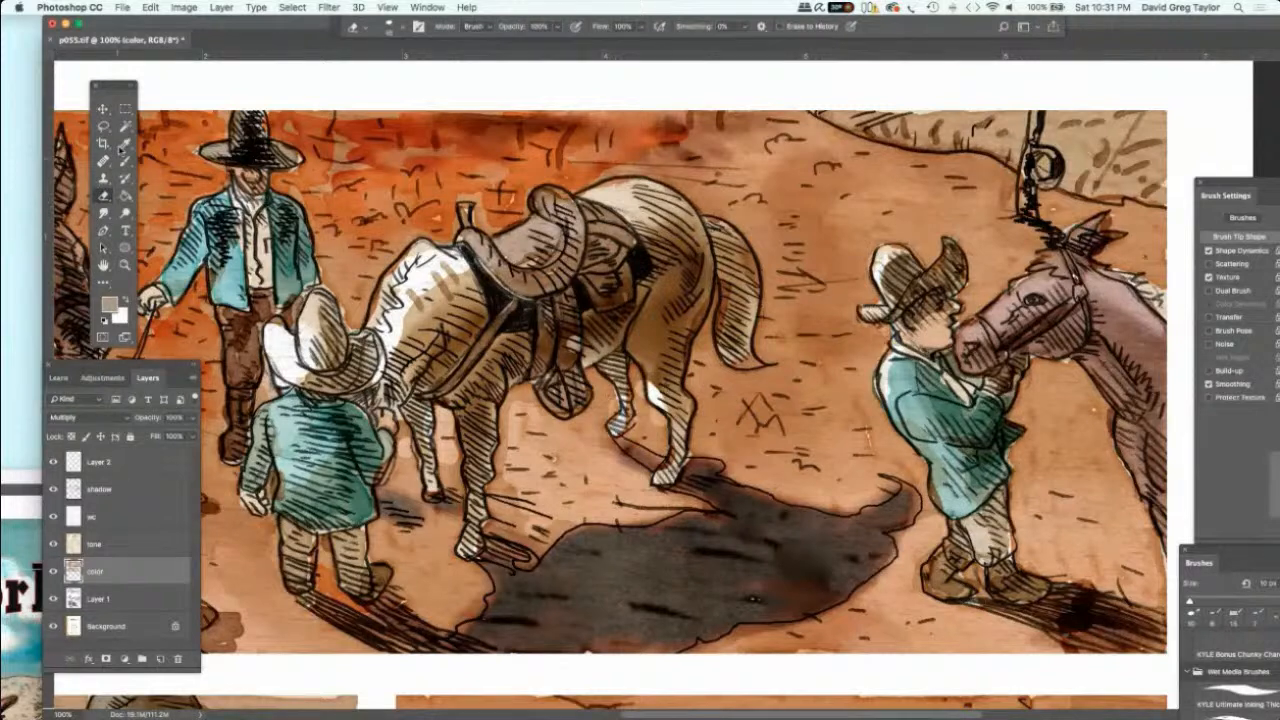
# Step: Sample the teal from the child's jacket and brush it over the jacket's shoulder and upper back
pyautogui.press('i')
pyautogui.click(895, 376)
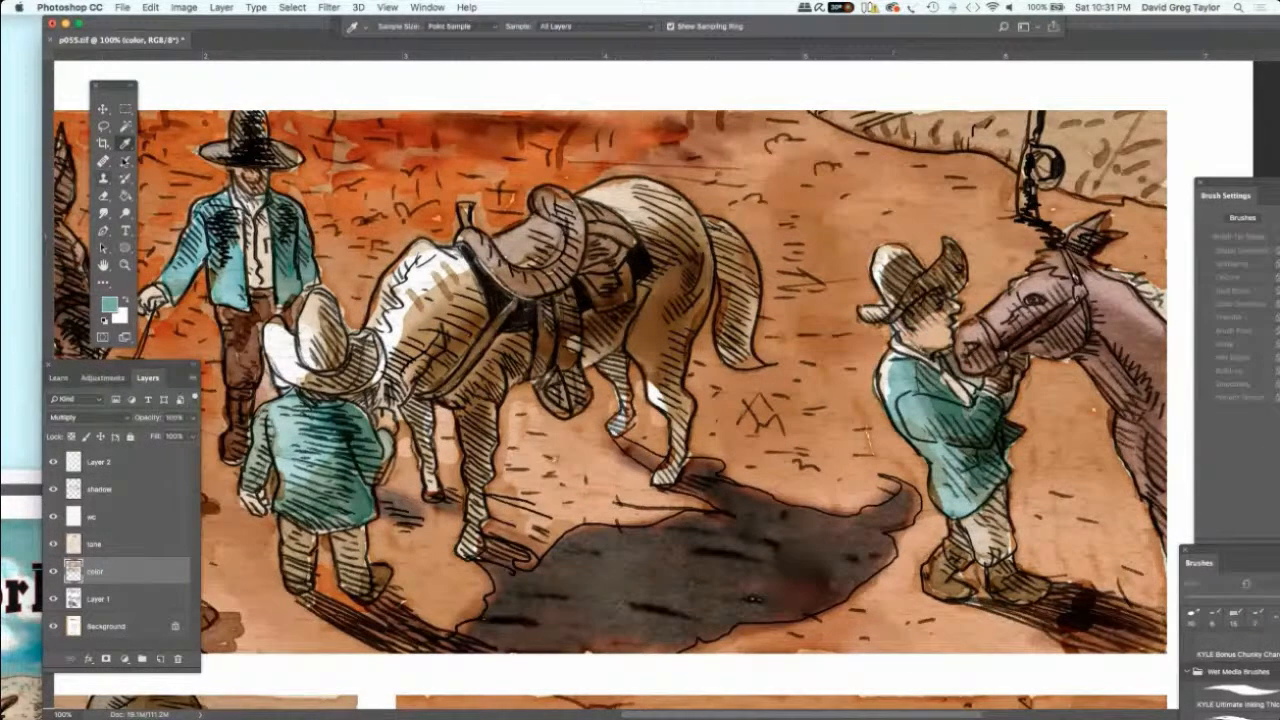
pyautogui.click(124, 161)
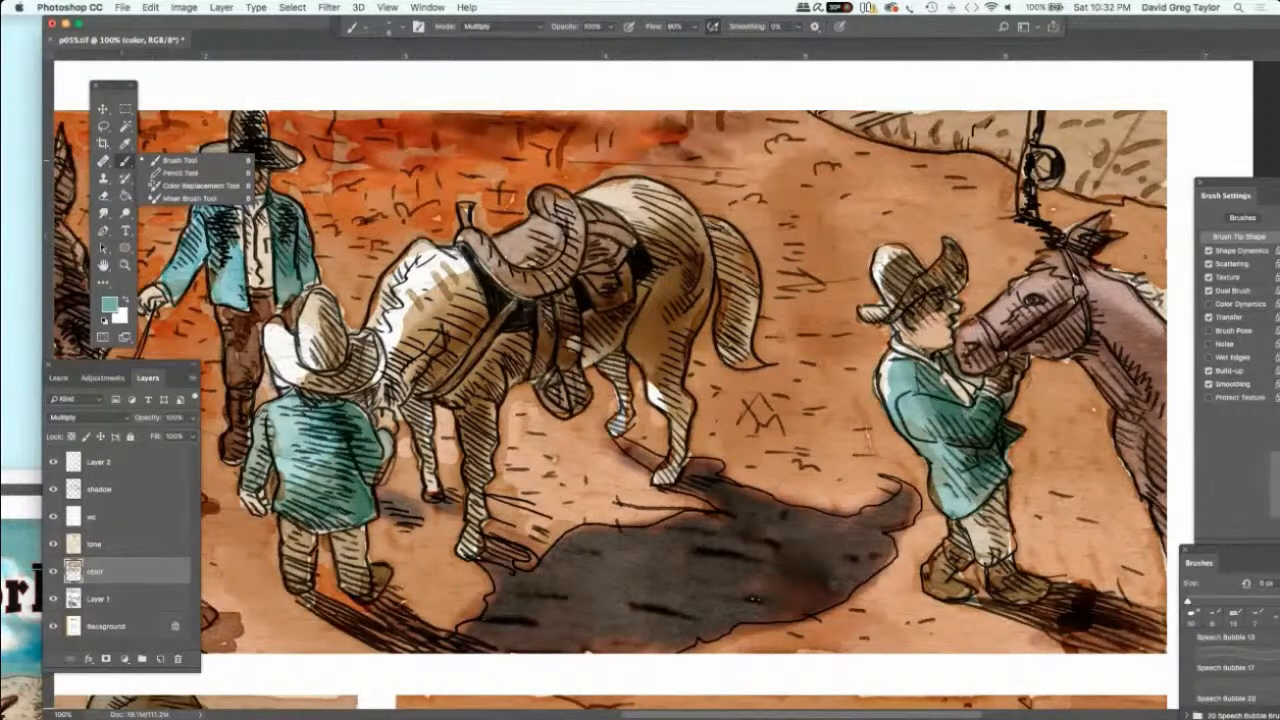
pyautogui.press('Escape')
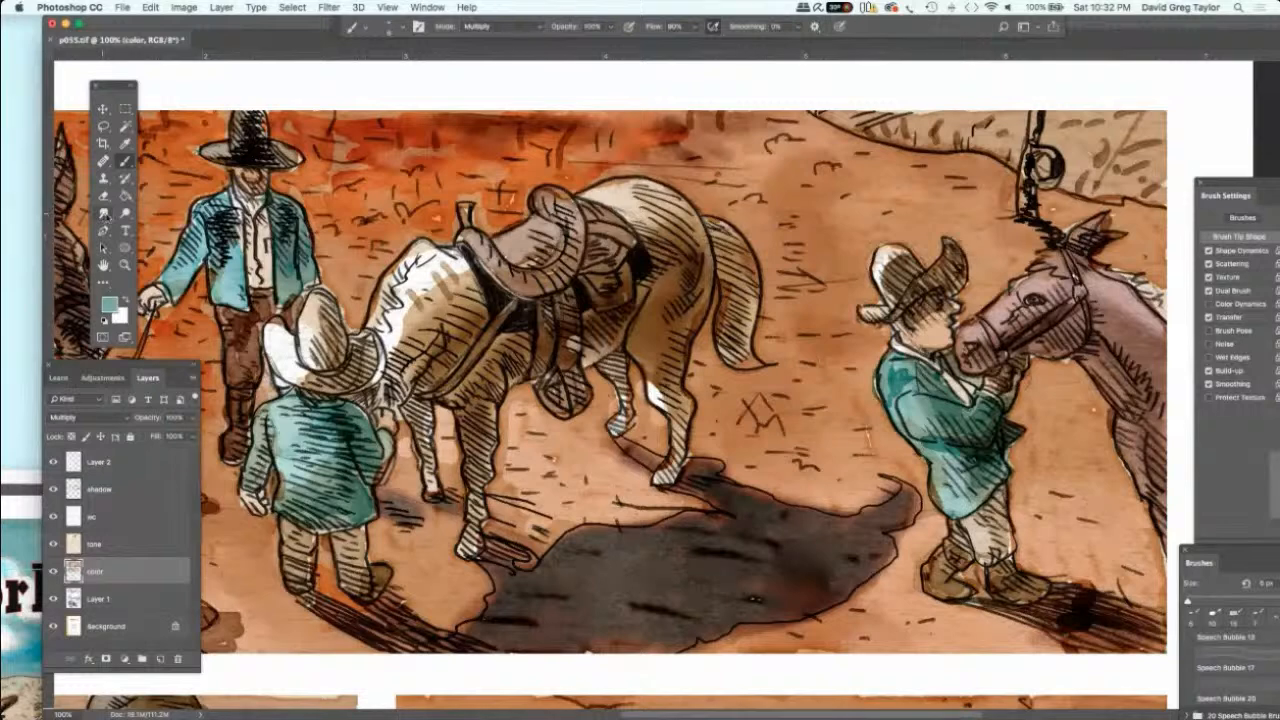
# Step: Smudge the fresh teal paint on the jacket of the child beside the brown horse to blend it
pyautogui.click(104, 214)
pyautogui.click(158, 240)
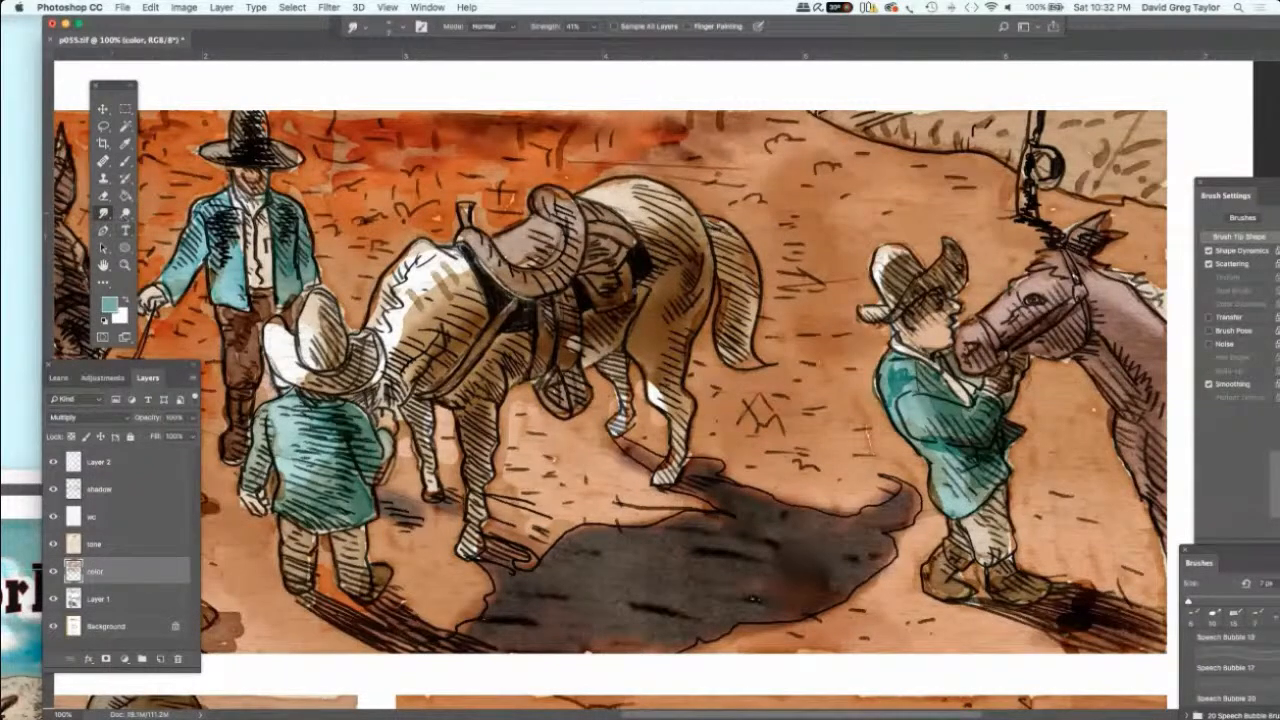
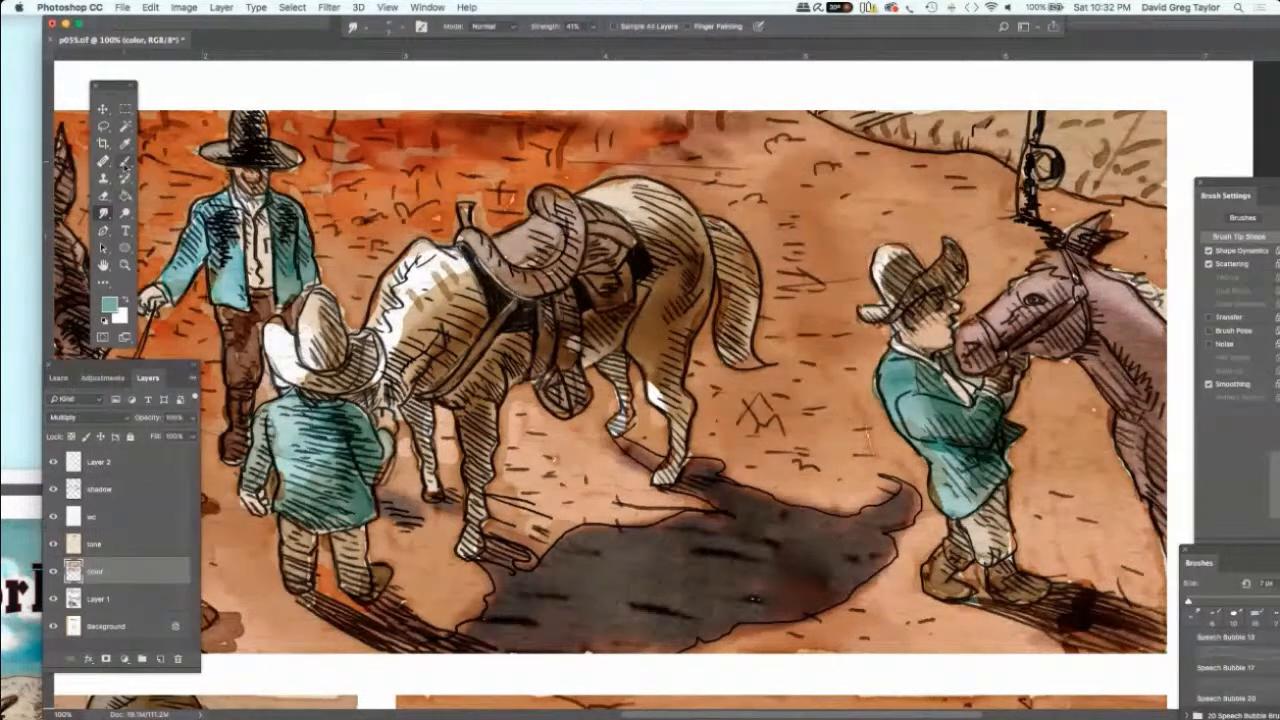
# Step: Brush teal tones on the color layer over the brown horse's neck, bridle and mane
pyautogui.click(125, 161)
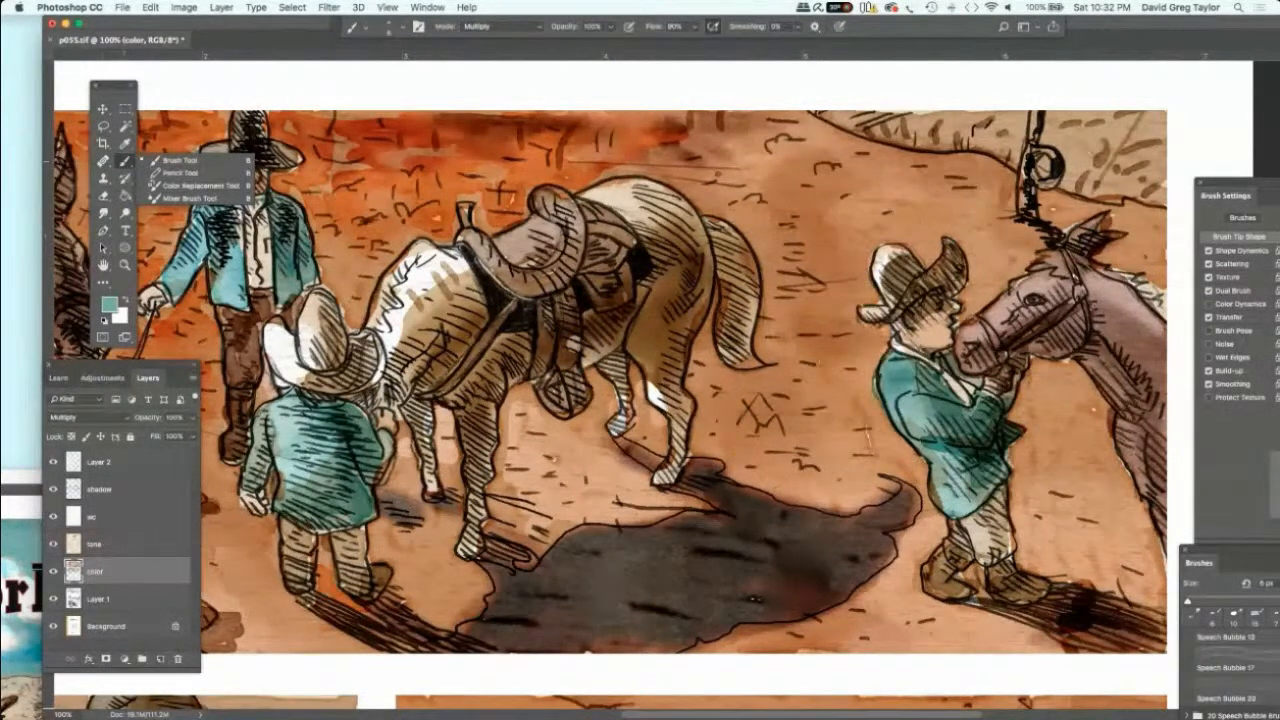
pyautogui.moveTo(1092, 303)
pyautogui.mouseDown()
pyautogui.moveTo(1134, 344)
pyautogui.moveTo(1107, 344)
pyautogui.moveTo(1111, 333)
pyautogui.moveTo(1168, 383)
pyautogui.moveTo(1156, 406)
pyautogui.moveTo(1138, 397)
pyautogui.mouseUp()
pyautogui.moveTo(1159, 397); pyautogui.dragTo(1149, 413)
pyautogui.moveTo(1129, 355)
pyautogui.mouseDown()
pyautogui.moveTo(1121, 366)
pyautogui.moveTo(1088, 343)
pyautogui.moveTo(1082, 364)
pyautogui.mouseUp()
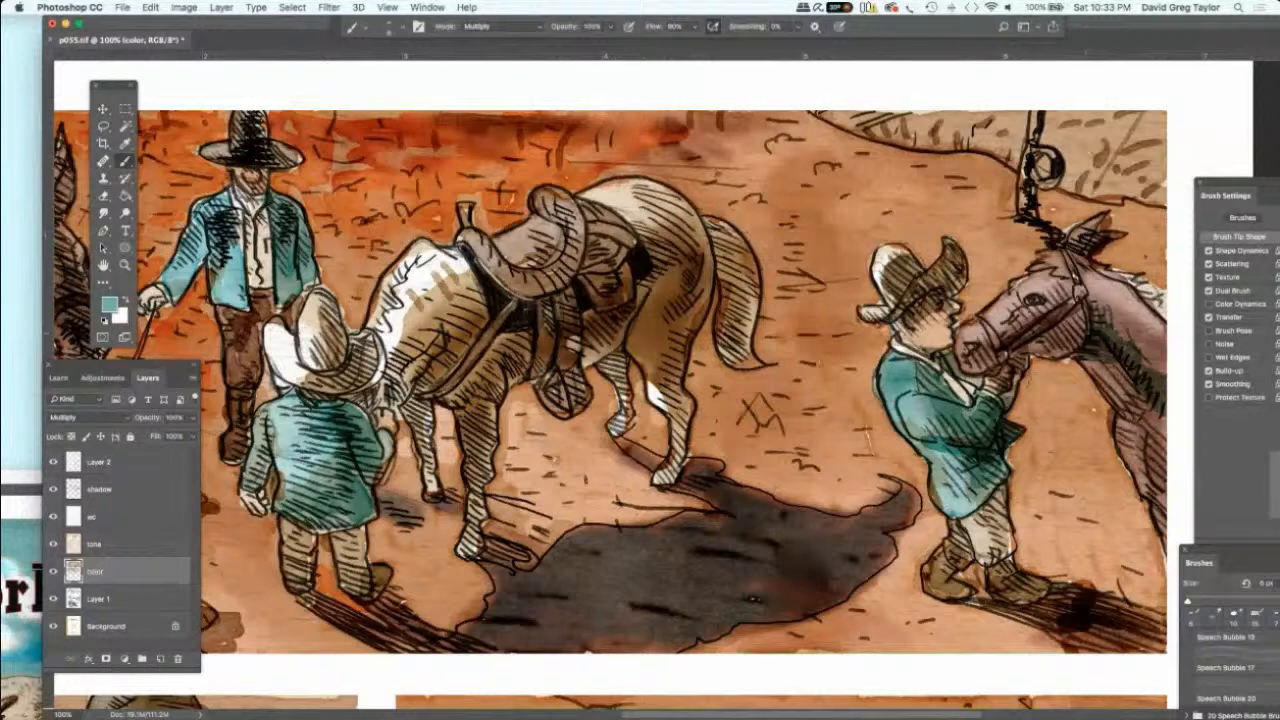
pyautogui.moveTo(1047, 305); pyautogui.dragTo(1009, 321)
pyautogui.moveTo(1070, 275)
pyautogui.mouseDown()
pyautogui.moveTo(1058, 284)
pyautogui.moveTo(1103, 279)
pyautogui.mouseUp()
pyautogui.moveTo(1134, 274); pyautogui.dragTo(1106, 280)
pyautogui.moveTo(1136, 276); pyautogui.dragTo(1124, 290)
pyautogui.moveTo(1142, 276)
pyautogui.mouseDown()
pyautogui.moveTo(1128, 294)
pyautogui.moveTo(1155, 319)
pyautogui.mouseUp()
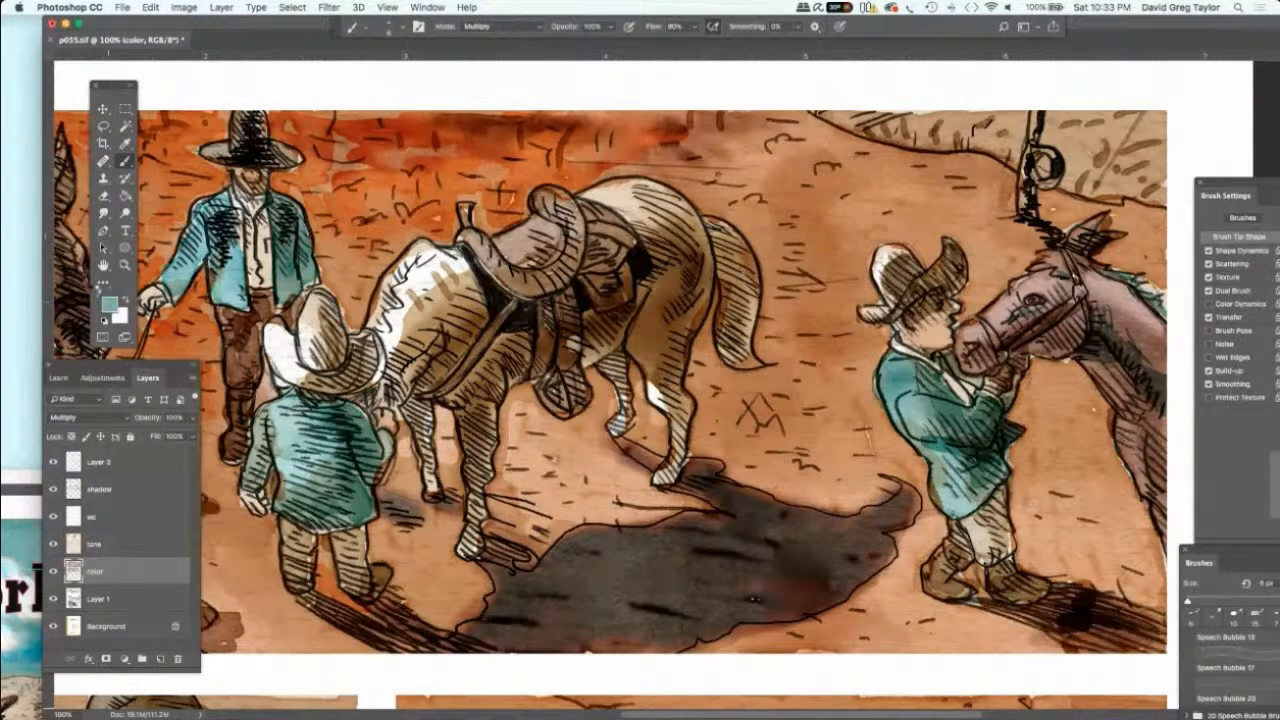
# Step: Change the foreground color to a muted brown with hue 34 and paint over the brown horse's neck, bridle and mane
pyautogui.click(108, 302)
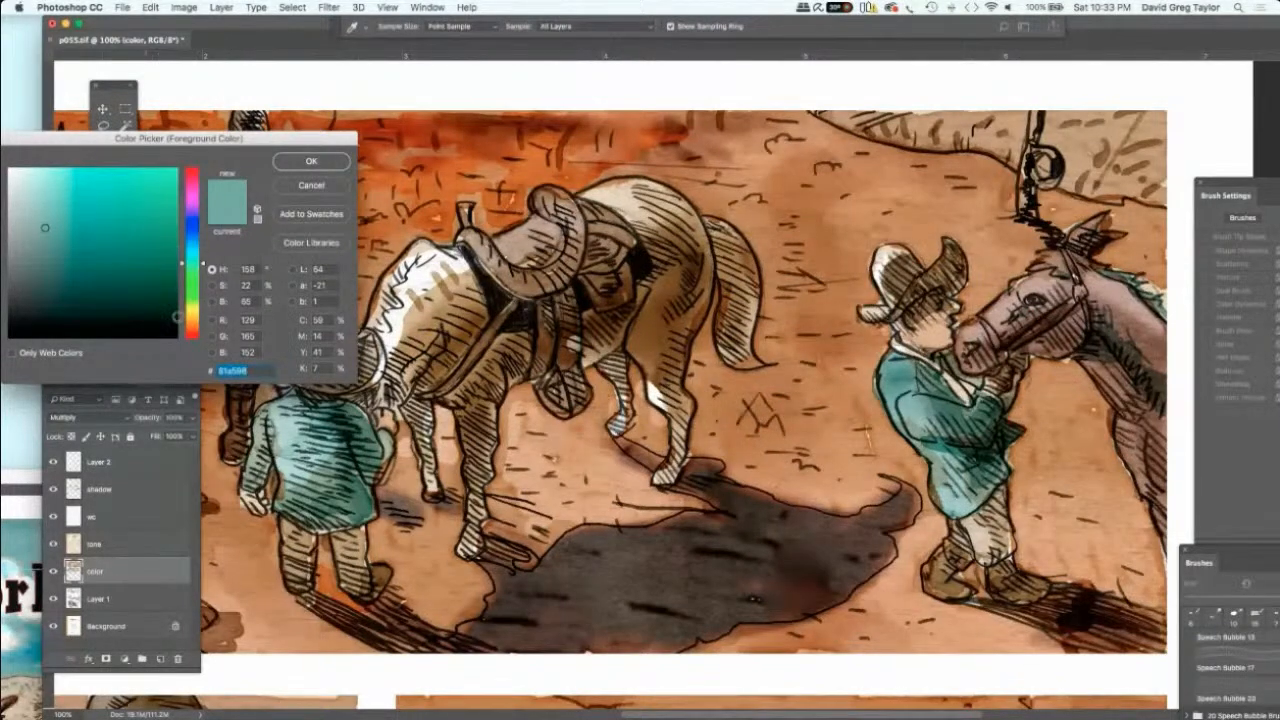
pyautogui.click(192, 323)
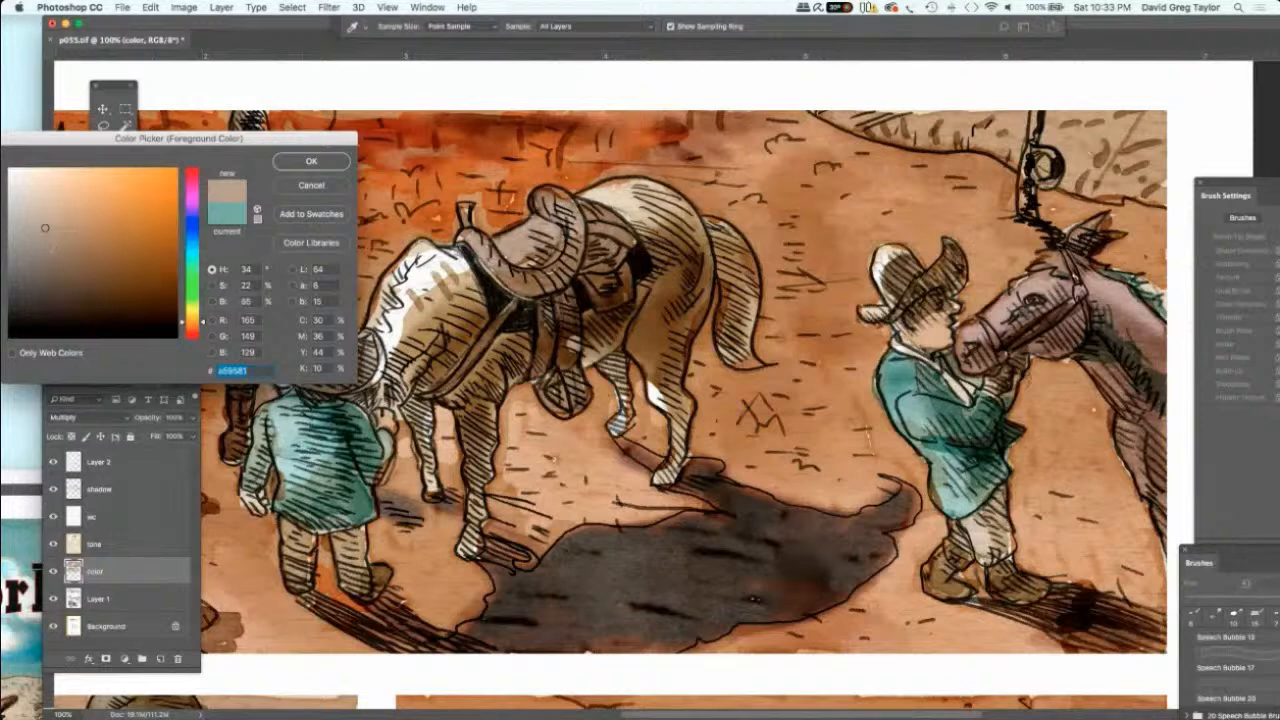
pyautogui.click(71, 262)
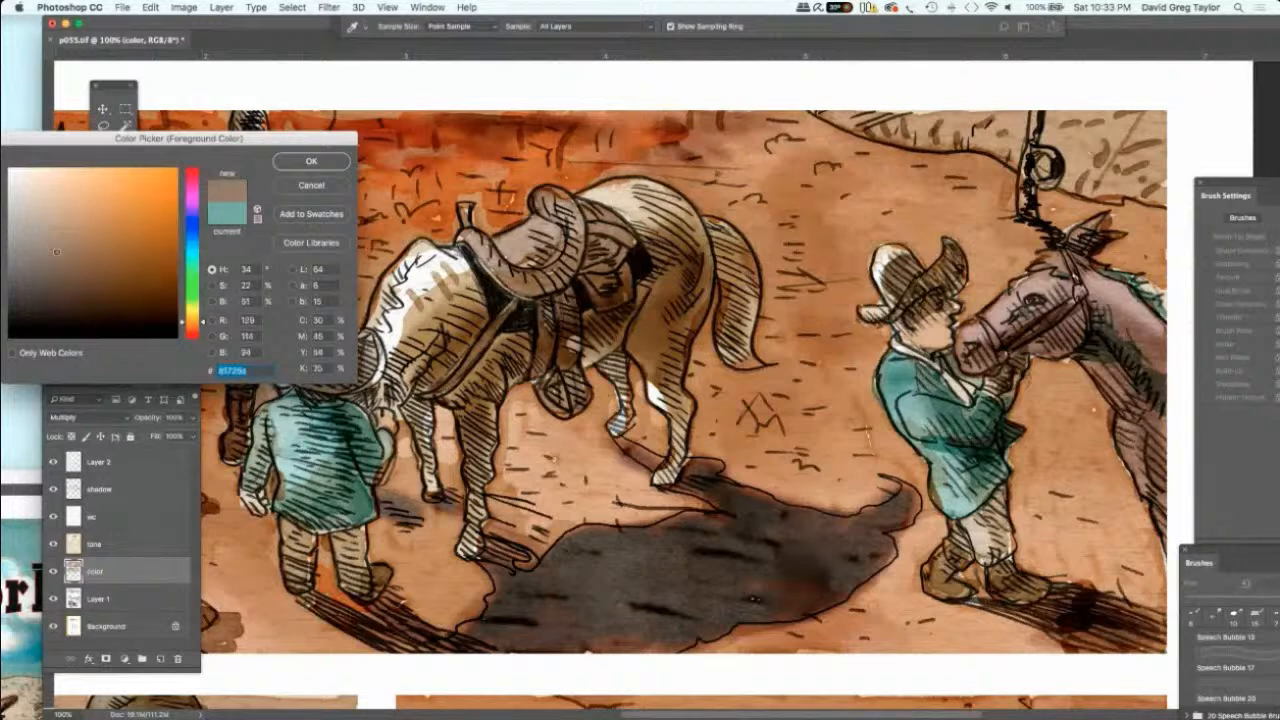
pyautogui.click(286, 163)
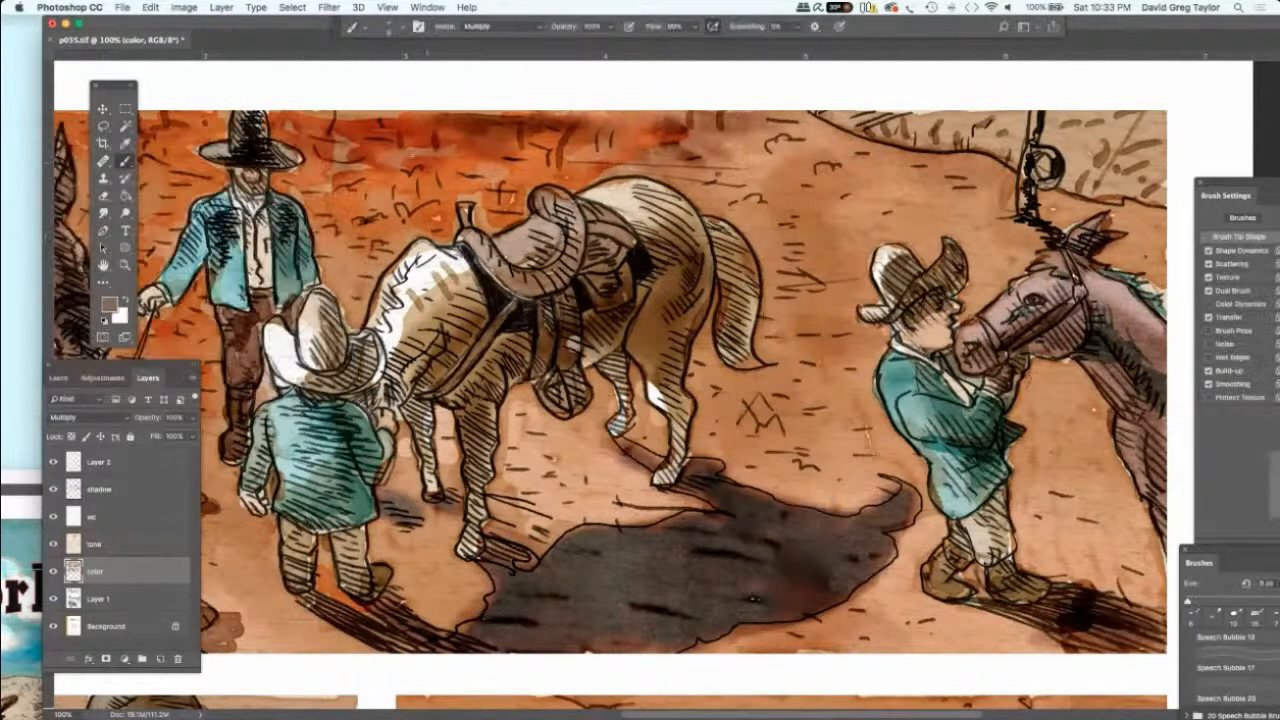
pyautogui.moveTo(1094, 348)
pyautogui.mouseDown()
pyautogui.moveTo(1118, 330)
pyautogui.moveTo(1108, 340)
pyautogui.moveTo(1166, 396)
pyautogui.mouseUp()
pyautogui.moveTo(1094, 352); pyautogui.dragTo(1108, 344)
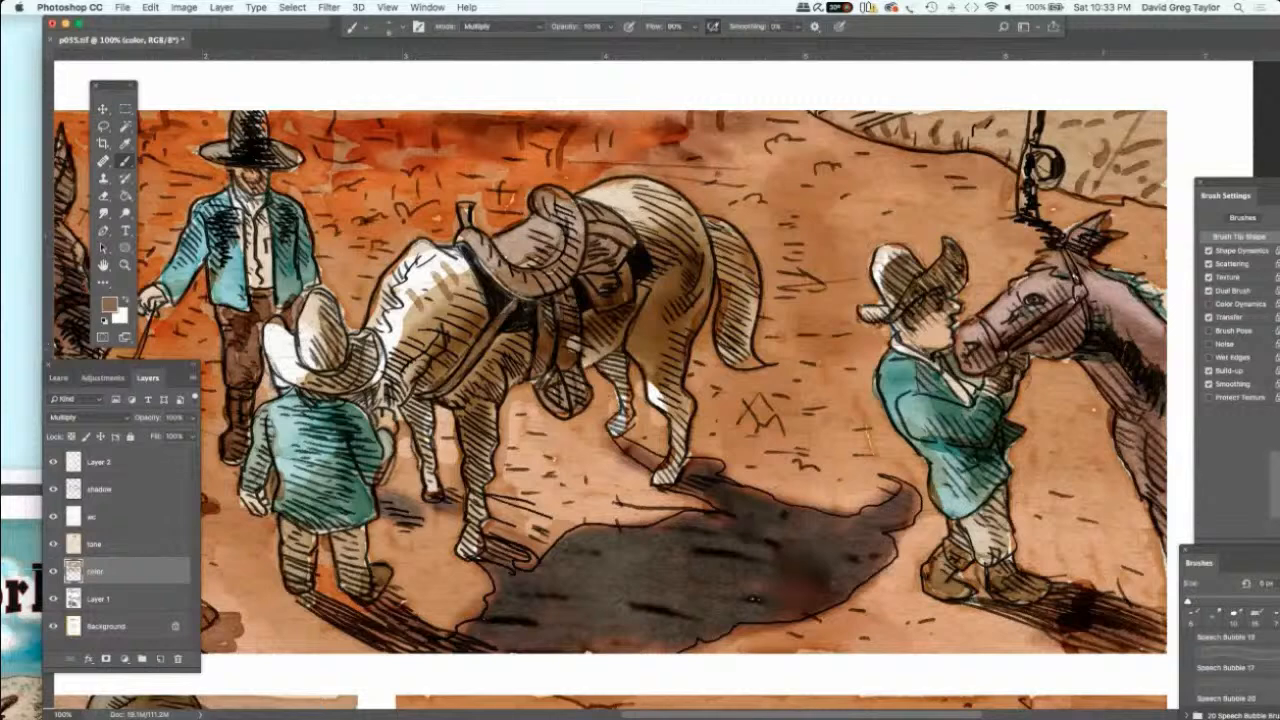
pyautogui.moveTo(1052, 306)
pyautogui.mouseDown()
pyautogui.moveTo(1068, 294)
pyautogui.moveTo(1017, 311)
pyautogui.mouseUp()
pyautogui.moveTo(1108, 273); pyautogui.dragTo(1097, 294)
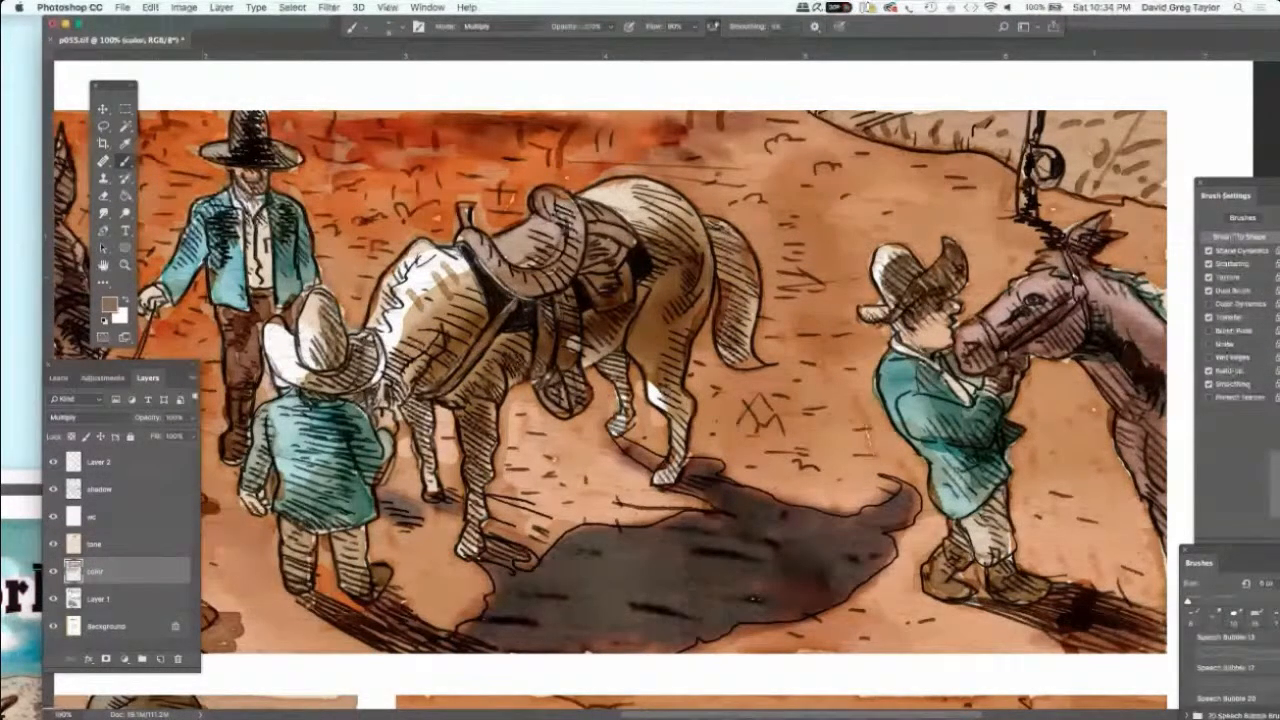
# Step: Smudge the new paint on the brown horse's neck to soften its edges
pyautogui.click(103, 213)
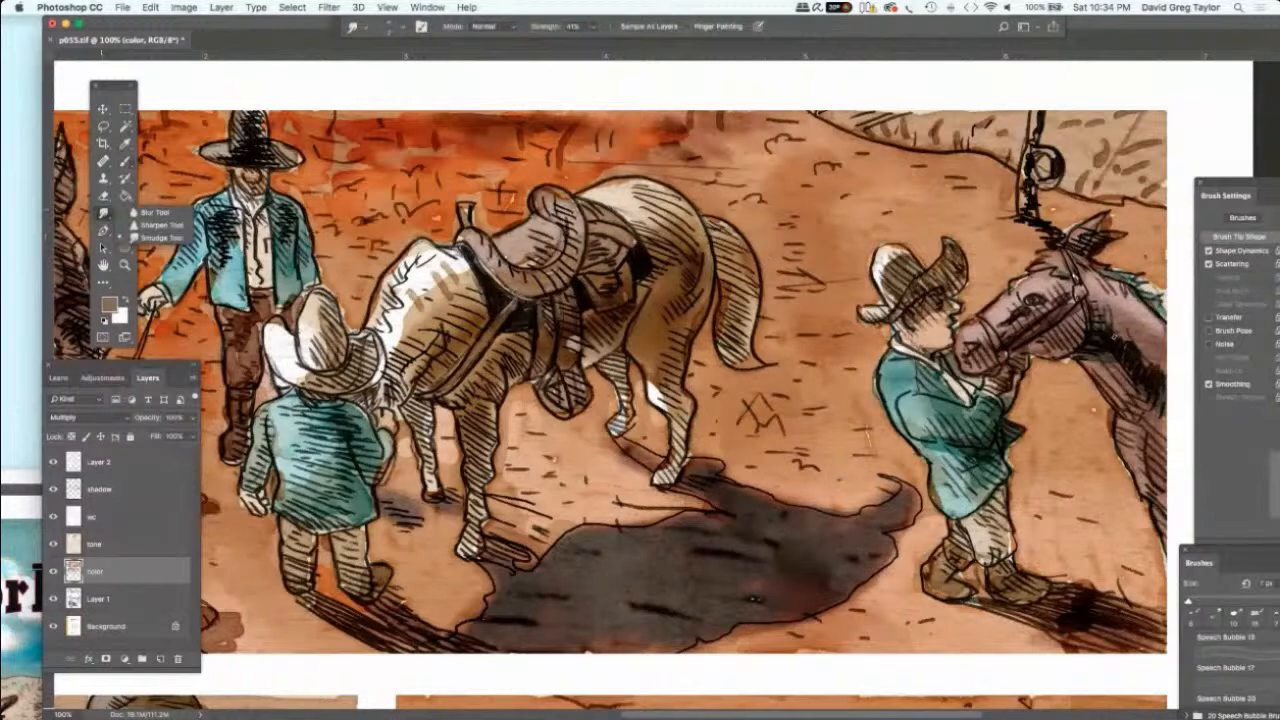
pyautogui.click(155, 238)
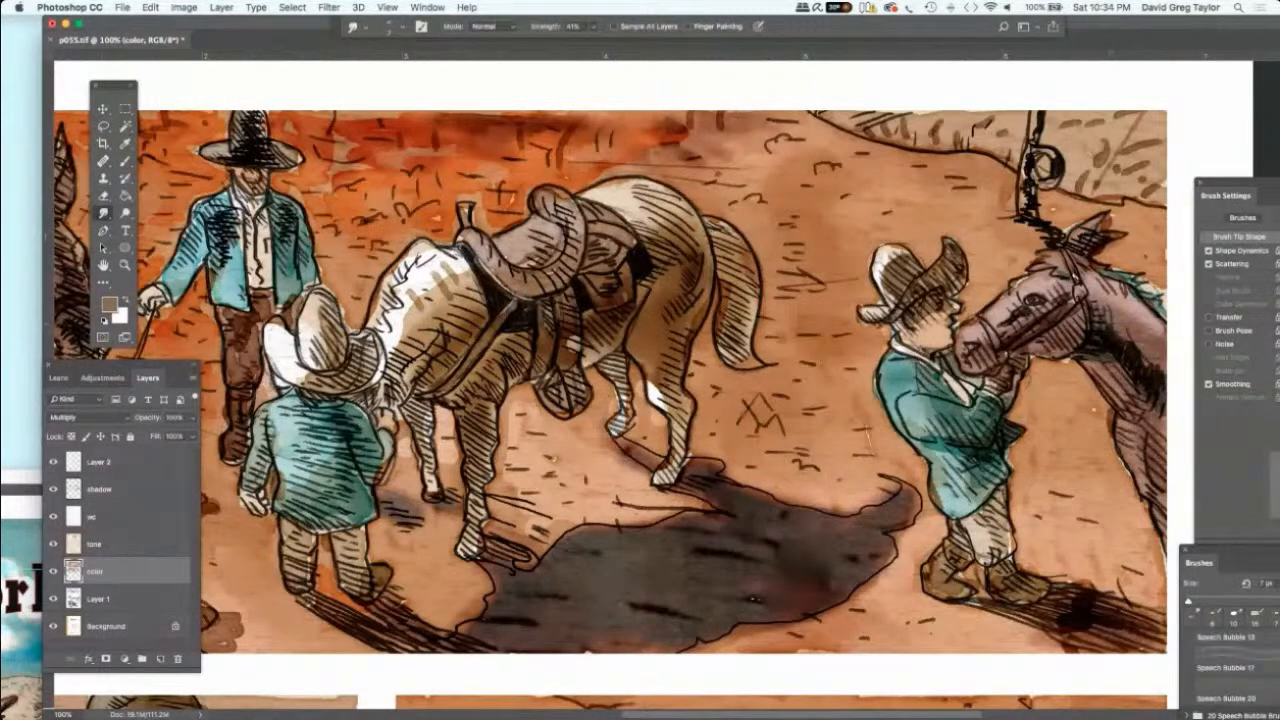
pyautogui.moveTo(1130, 332); pyautogui.dragTo(1142, 362)
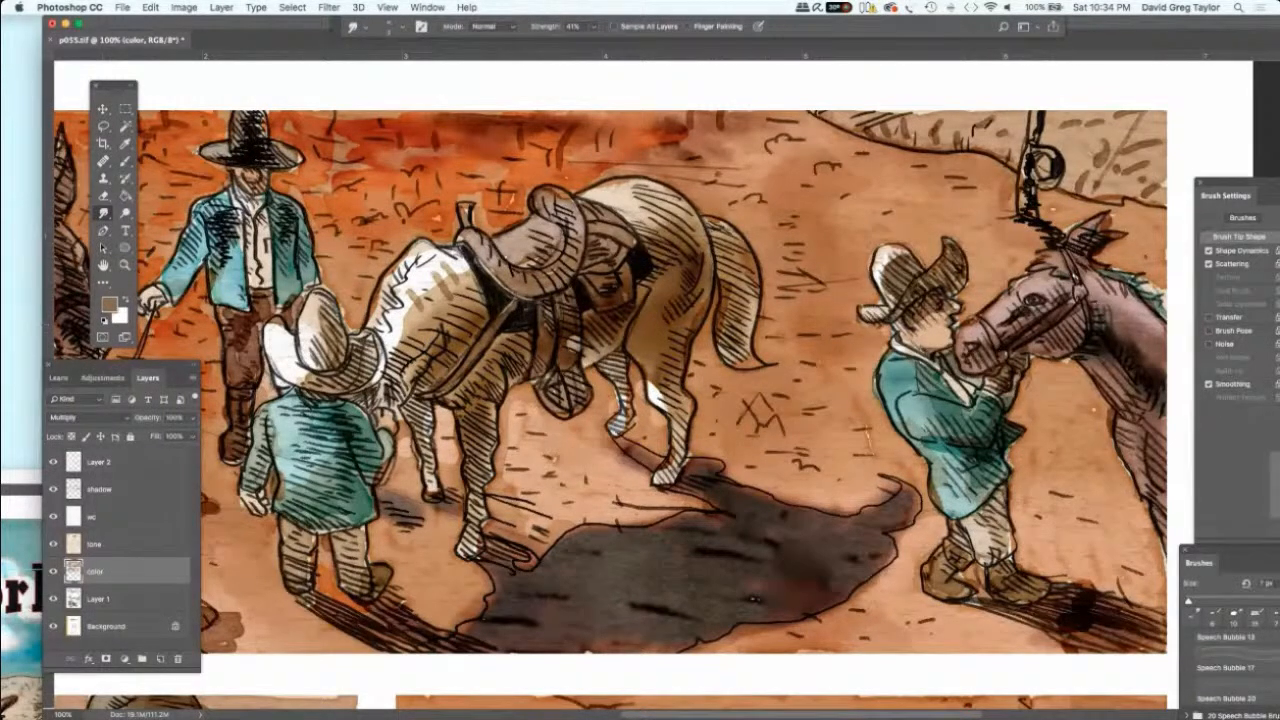
# Step: On the shadow layer, enlarge the brush to 20 px and paint shadows over the brown horse's head and neck
pyautogui.click(125, 162)
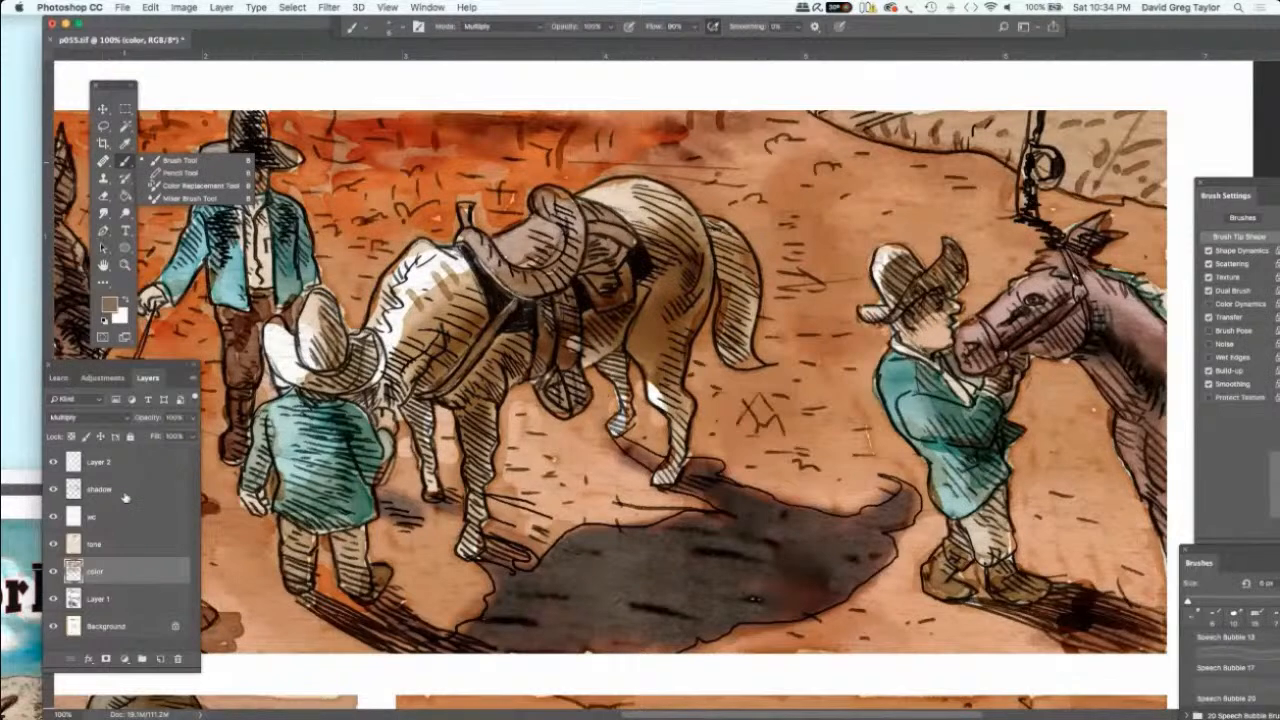
pyautogui.click(182, 160)
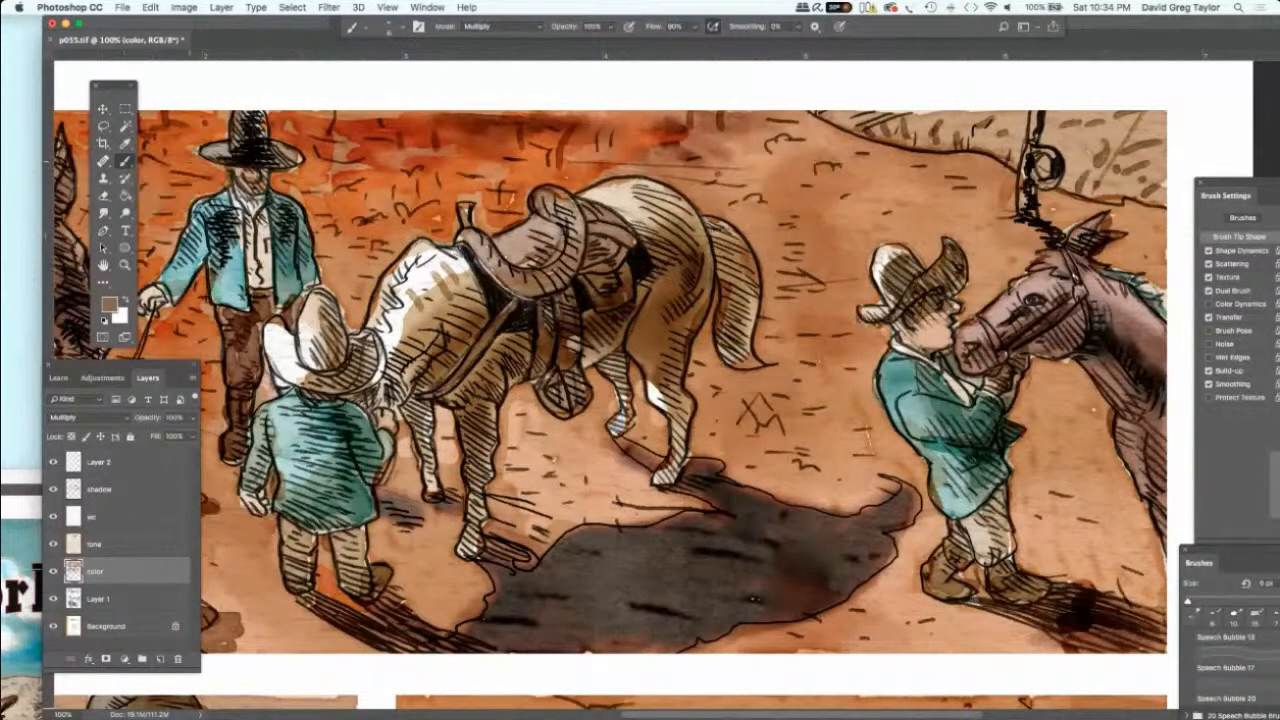
pyautogui.click(122, 487)
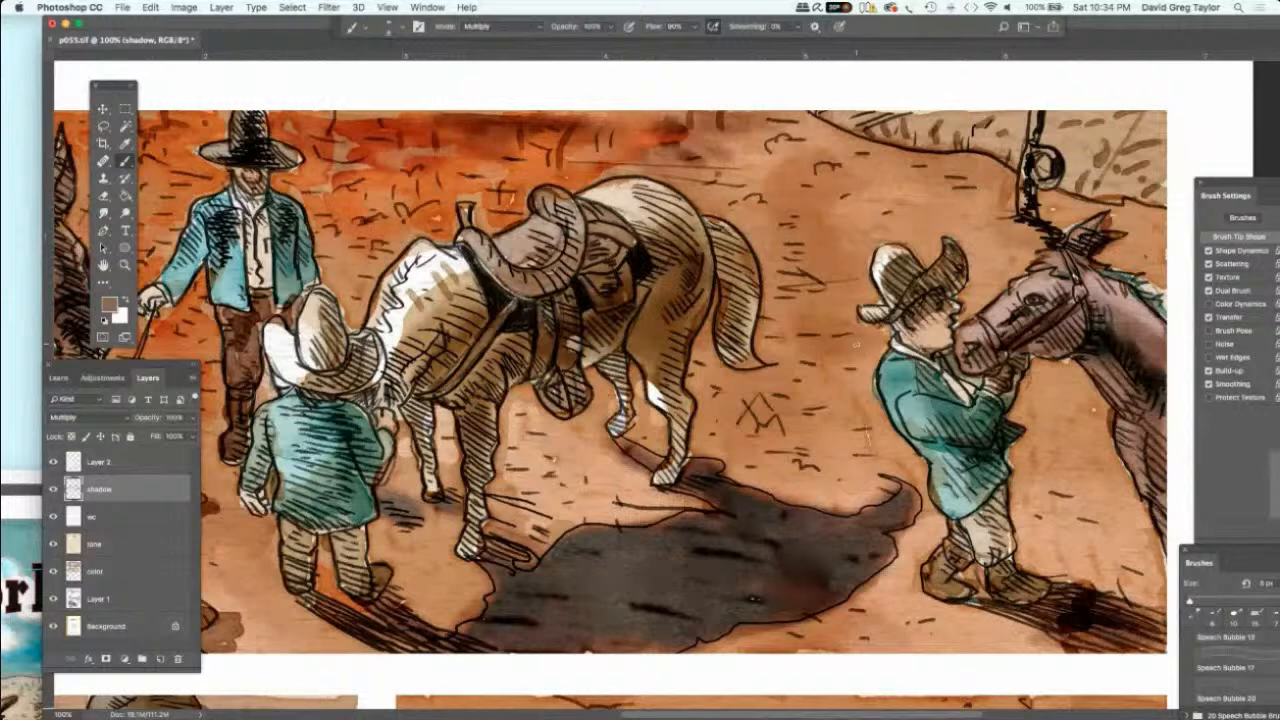
pyautogui.press(']')
pyautogui.press(']')
pyautogui.press(']')
pyautogui.moveTo(999, 327)
pyautogui.mouseDown()
pyautogui.moveTo(1019, 309)
pyautogui.moveTo(1070, 318)
pyautogui.moveTo(1060, 334)
pyautogui.moveTo(1011, 318)
pyautogui.moveTo(972, 368)
pyautogui.moveTo(1013, 357)
pyautogui.mouseUp()
pyautogui.keyDown('alt'); pyautogui.click(1008, 370); pyautogui.keyUp('alt')
pyautogui.moveTo(1008, 370)
pyautogui.mouseDown()
pyautogui.moveTo(1088, 356)
pyautogui.moveTo(1124, 382)
pyautogui.moveTo(1100, 365)
pyautogui.moveTo(1098, 313)
pyautogui.moveTo(1140, 345)
pyautogui.moveTo(1152, 486)
pyautogui.moveTo(1140, 420)
pyautogui.moveTo(1074, 306)
pyautogui.moveTo(1082, 248)
pyautogui.moveTo(1112, 236)
pyautogui.moveTo(1082, 256)
pyautogui.moveTo(1112, 302)
pyautogui.moveTo(1085, 290)
pyautogui.moveTo(1090, 312)
pyautogui.moveTo(1068, 280)
pyautogui.moveTo(1030, 295)
pyautogui.moveTo(1034, 312)
pyautogui.mouseUp()
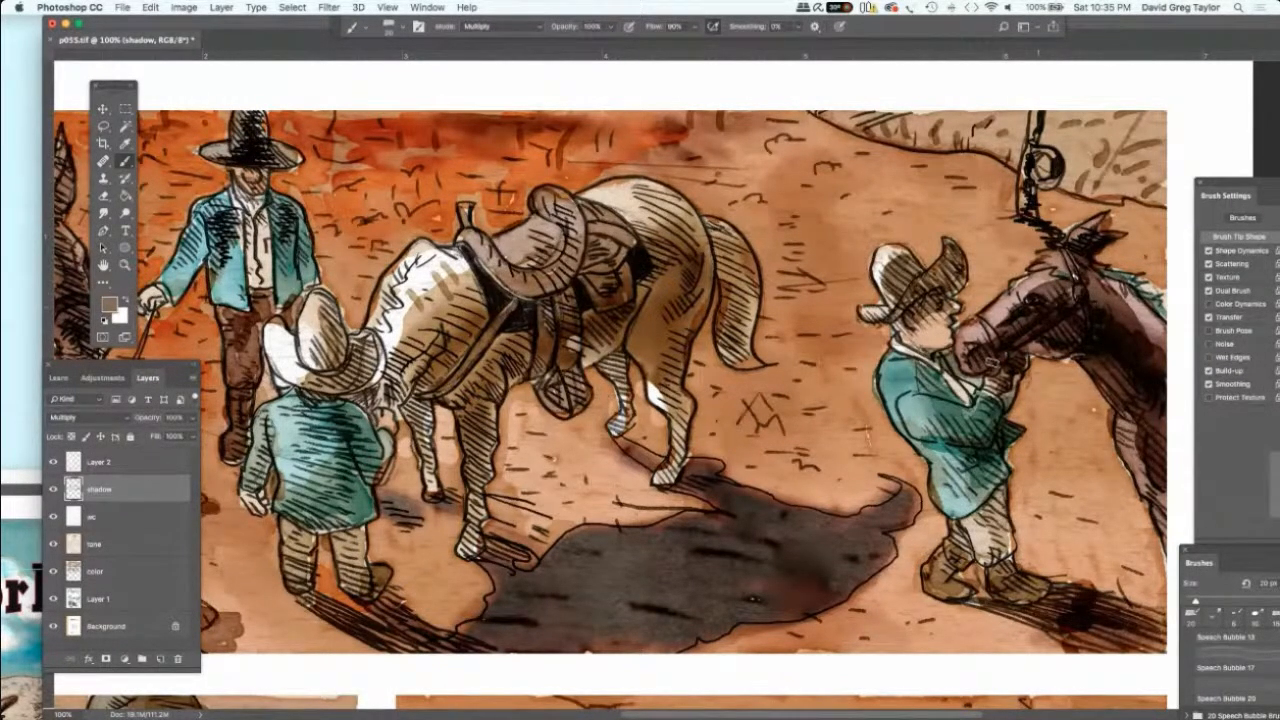
# Step: Deepen the shadows on the hat and jacket of the child facing the brown horse
pyautogui.moveTo(954, 262)
pyautogui.mouseDown()
pyautogui.moveTo(948, 294)
pyautogui.moveTo(932, 274)
pyautogui.moveTo(892, 312)
pyautogui.mouseUp()
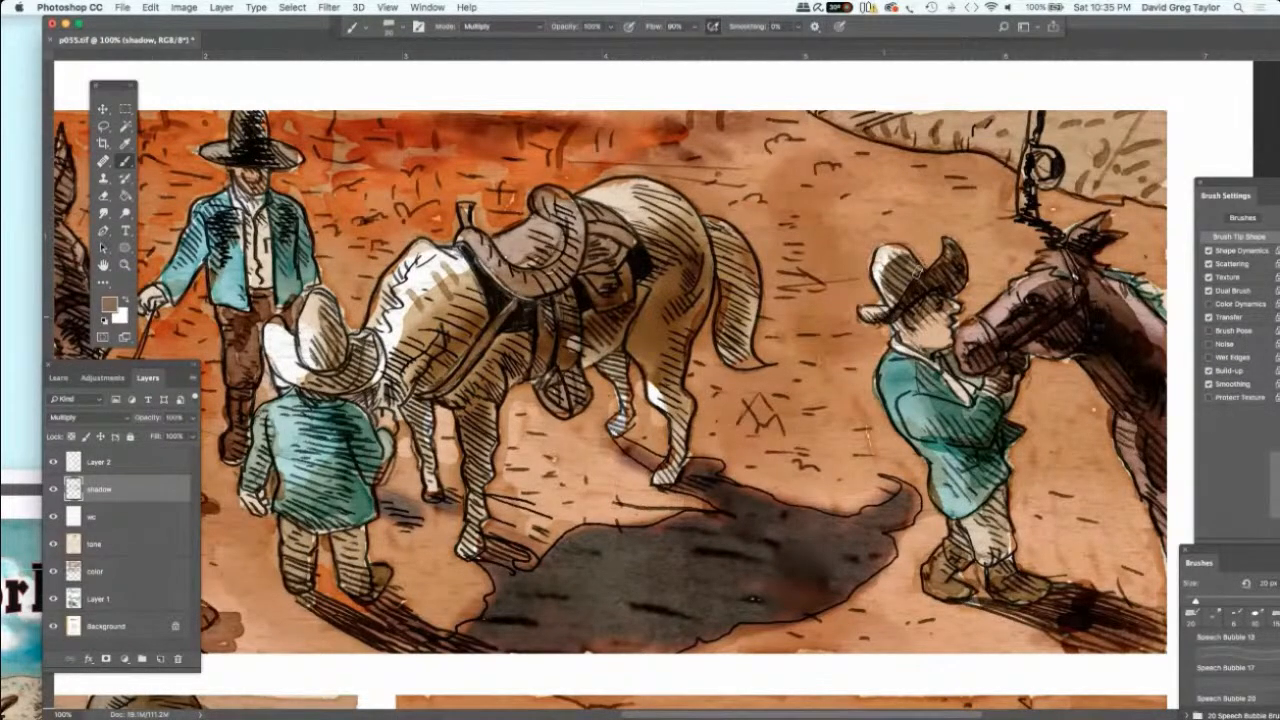
pyautogui.moveTo(916, 258); pyautogui.dragTo(892, 284)
pyautogui.moveTo(940, 370); pyautogui.dragTo(928, 378)
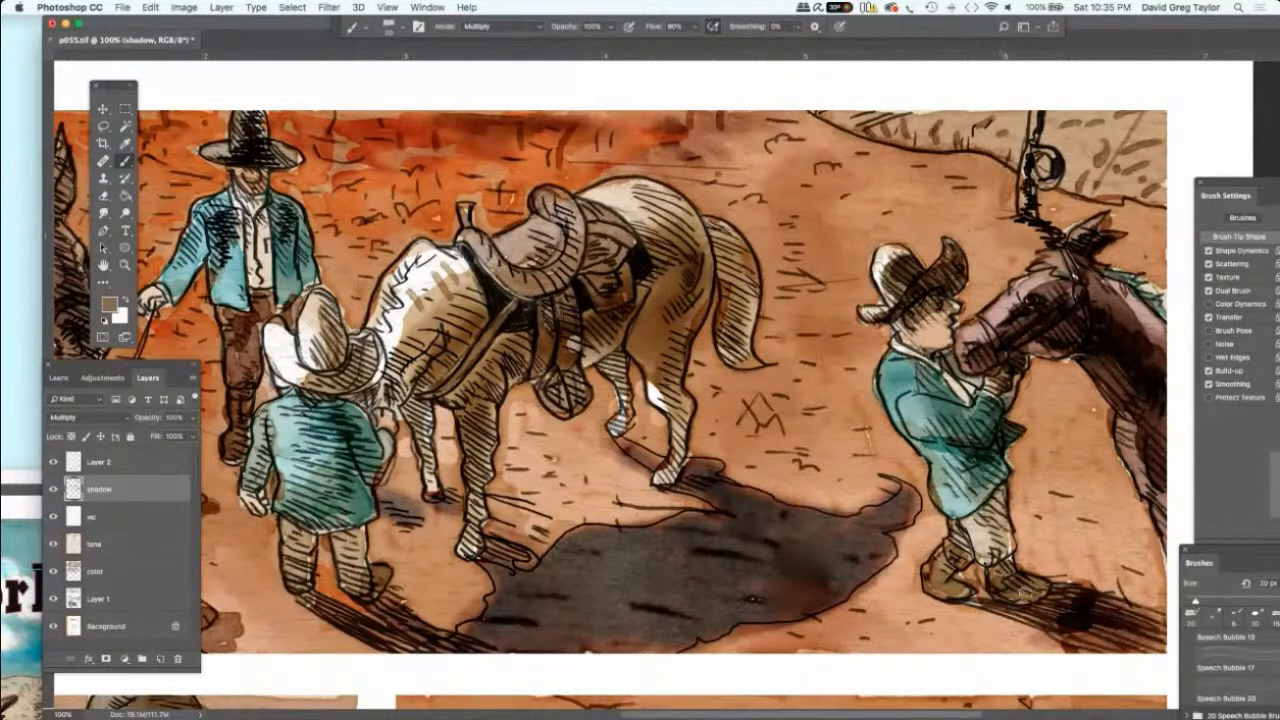
# Step: Darken the child's cast shadow on the ground and shade the boots and trouser legs
pyautogui.moveTo(1046, 597)
pyautogui.mouseDown()
pyautogui.moveTo(1148, 606)
pyautogui.moveTo(1095, 632)
pyautogui.moveTo(1120, 644)
pyautogui.moveTo(1078, 642)
pyautogui.mouseUp()
pyautogui.moveTo(1026, 606)
pyautogui.mouseDown()
pyautogui.moveTo(1048, 590)
pyautogui.moveTo(1004, 558)
pyautogui.moveTo(998, 582)
pyautogui.moveTo(1018, 598)
pyautogui.mouseUp()
pyautogui.moveTo(1116, 610); pyautogui.dragTo(1164, 650)
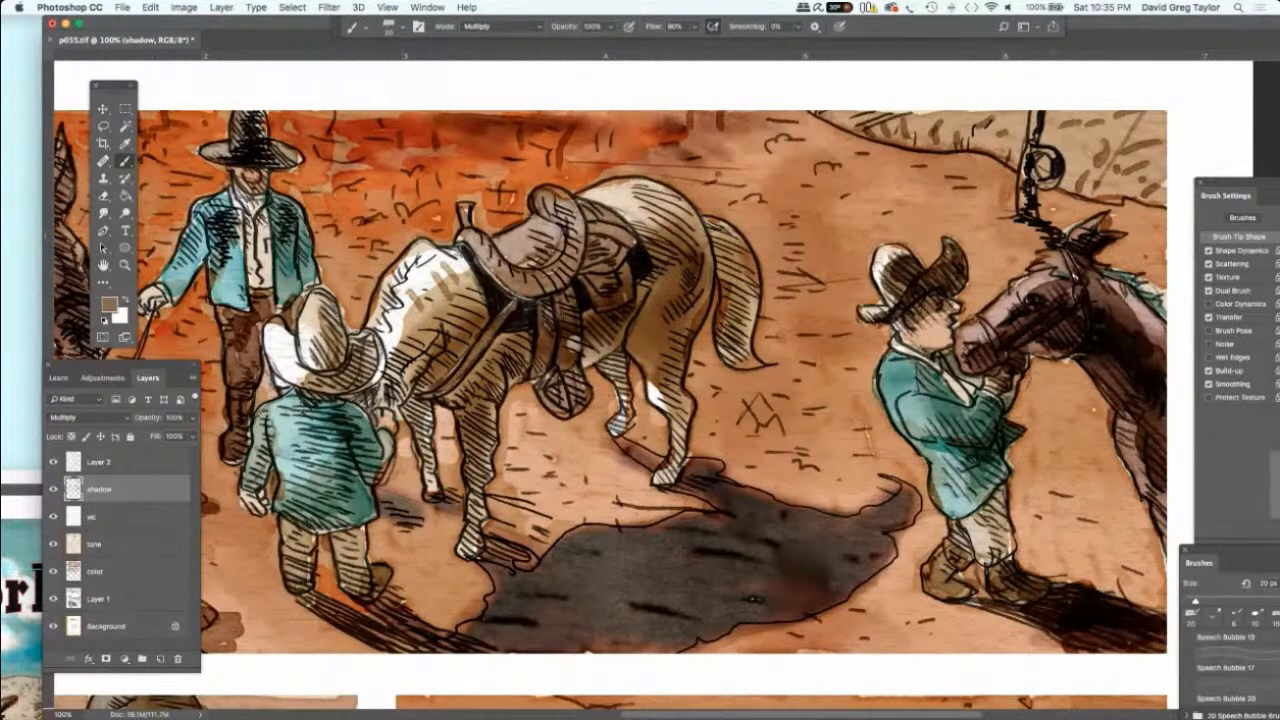
pyautogui.moveTo(1050, 582); pyautogui.dragTo(1080, 576)
pyautogui.moveTo(1010, 606); pyautogui.dragTo(972, 598)
pyautogui.moveTo(968, 545)
pyautogui.mouseDown()
pyautogui.moveTo(950, 590)
pyautogui.moveTo(960, 538)
pyautogui.mouseUp()
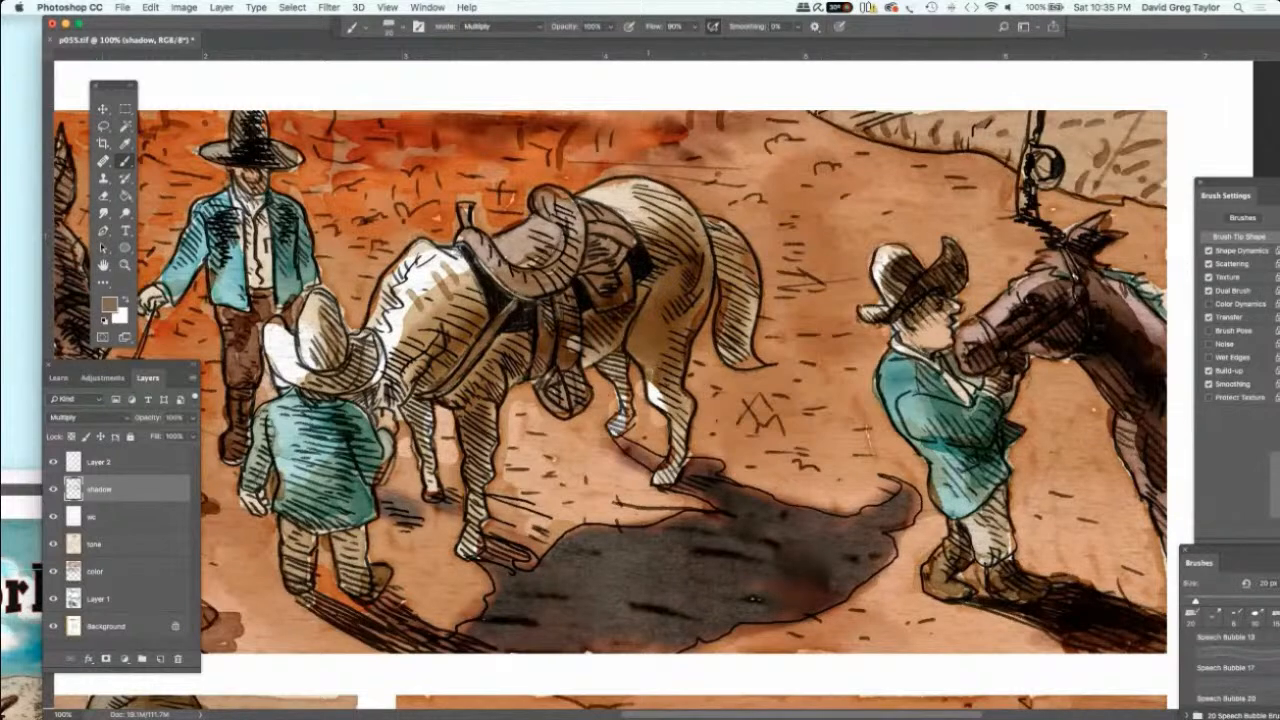
# Step: Paint shadows on the pale horse's near hind leg and hindquarters, undoing the stray stroke on the thigh
pyautogui.moveTo(651, 372)
pyautogui.mouseDown()
pyautogui.moveTo(651, 398)
pyautogui.moveTo(680, 426)
pyautogui.moveTo(658, 480)
pyautogui.moveTo(716, 466)
pyautogui.moveTo(700, 472)
pyautogui.moveTo(706, 462)
pyautogui.mouseUp()
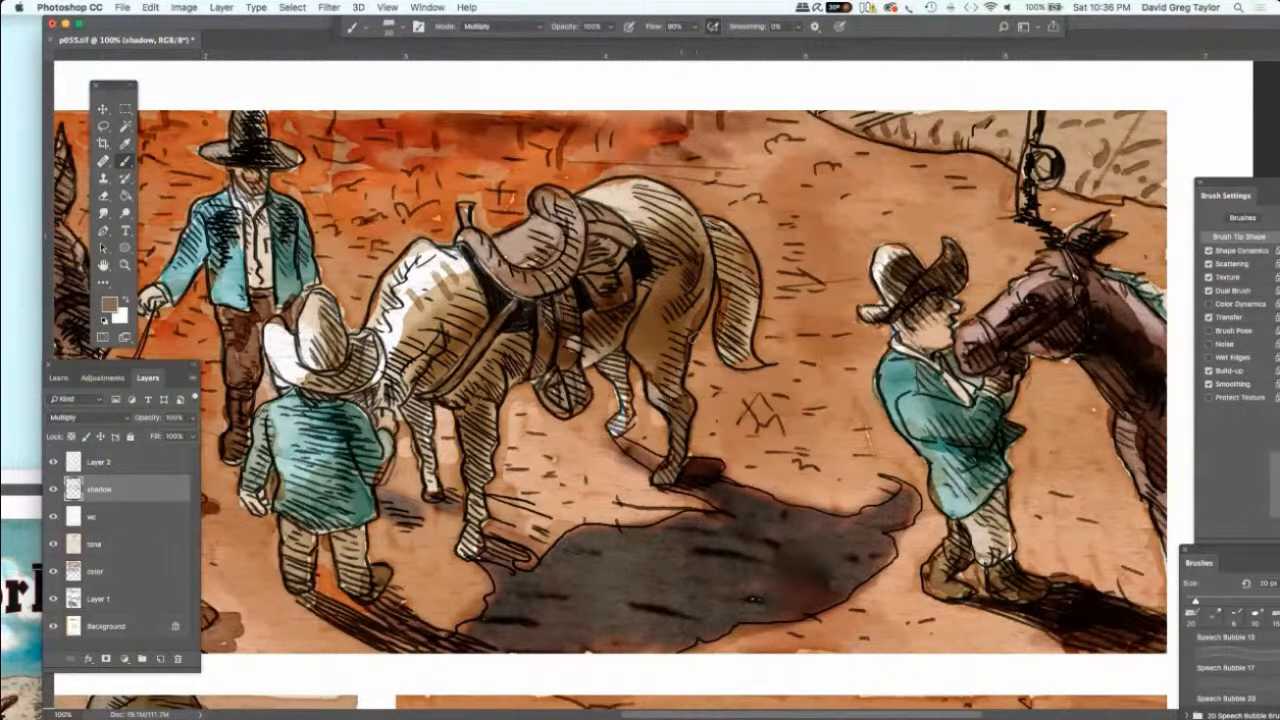
pyautogui.moveTo(690, 350)
pyautogui.mouseDown()
pyautogui.moveTo(708, 302)
pyautogui.moveTo(690, 336)
pyautogui.mouseUp()
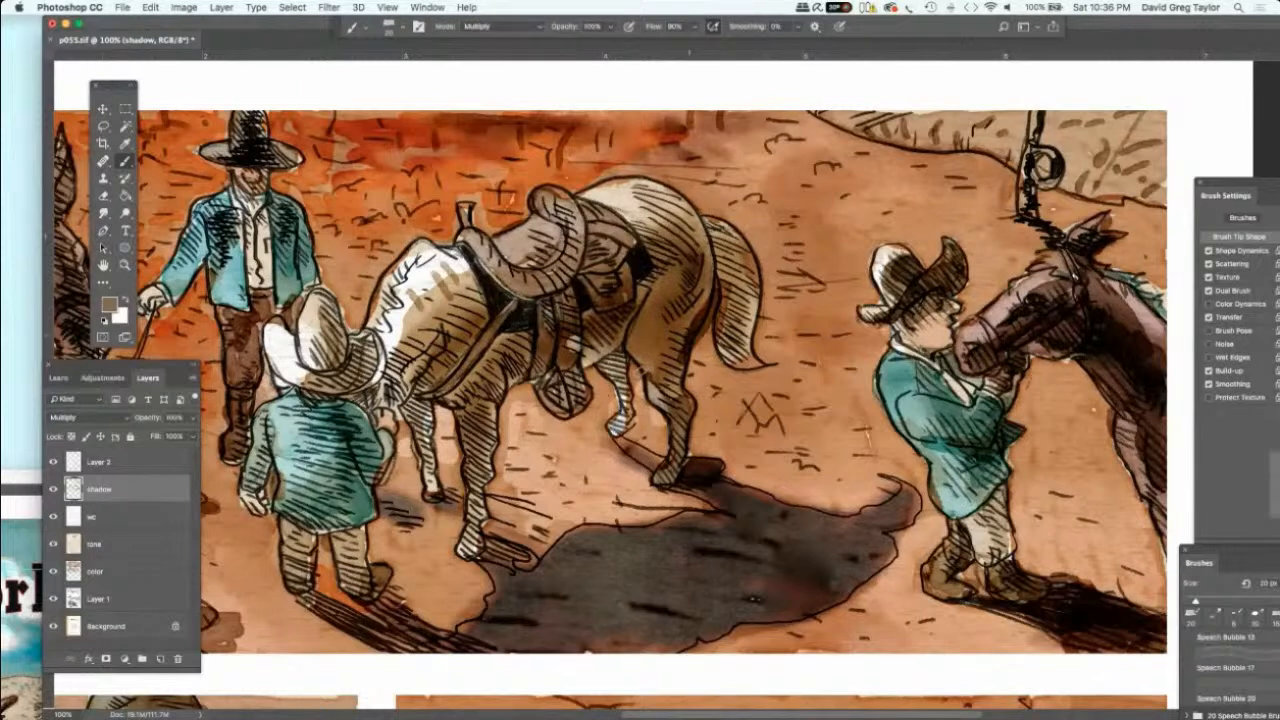
pyautogui.press('super+z')
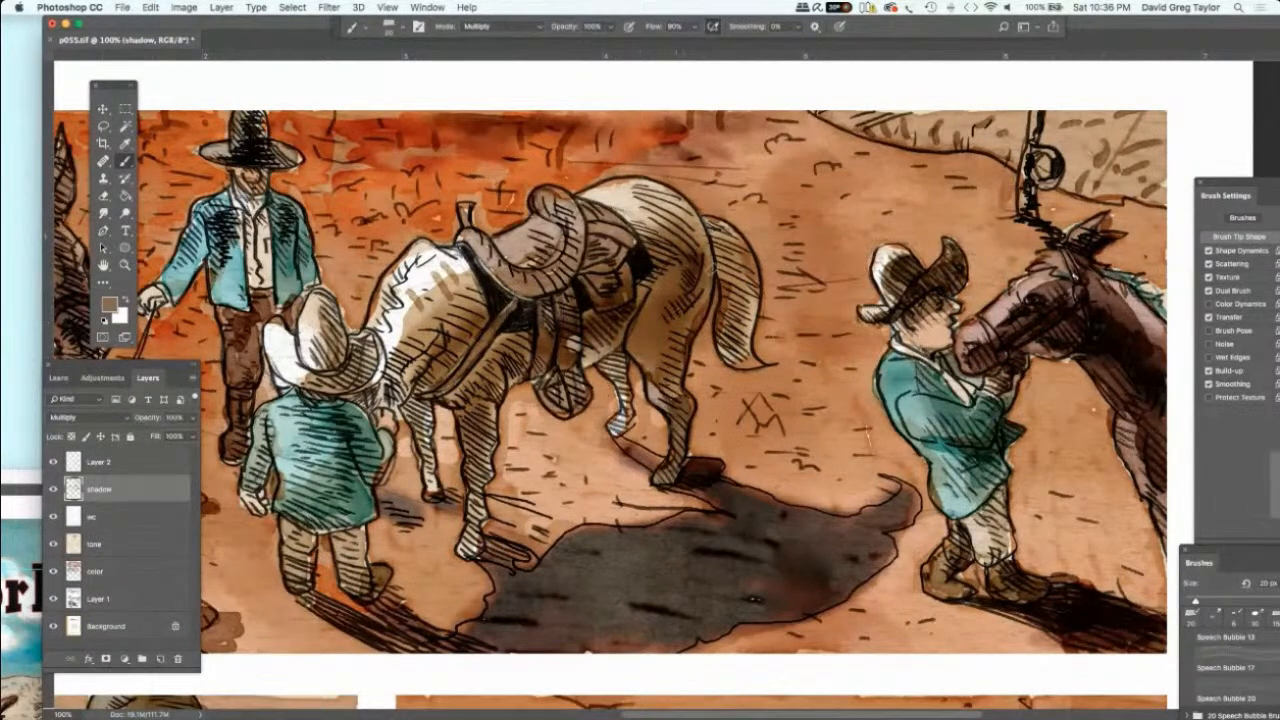
pyautogui.moveTo(698, 322)
pyautogui.mouseDown()
pyautogui.moveTo(706, 282)
pyautogui.moveTo(686, 334)
pyautogui.moveTo(700, 300)
pyautogui.moveTo(672, 335)
pyautogui.moveTo(668, 318)
pyautogui.moveTo(663, 363)
pyautogui.moveTo(656, 340)
pyautogui.moveTo(694, 283)
pyautogui.moveTo(680, 306)
pyautogui.mouseUp()
pyautogui.moveTo(696, 252)
pyautogui.mouseDown()
pyautogui.moveTo(676, 245)
pyautogui.moveTo(650, 312)
pyautogui.moveTo(714, 266)
pyautogui.mouseUp()
pyautogui.moveTo(662, 389); pyautogui.dragTo(684, 424)
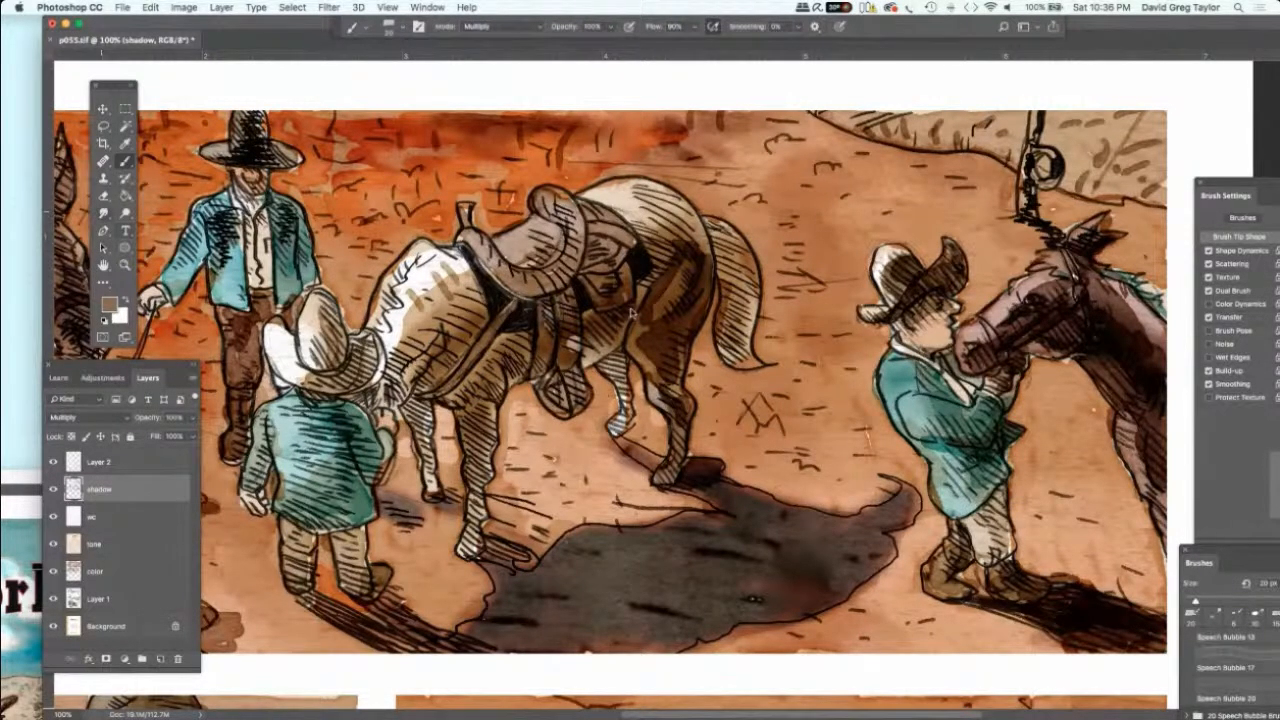
# Step: Blend the shadows on the pale horse's hindquarters using the Smudge tool enlarged to 10 px
pyautogui.click(103, 213)
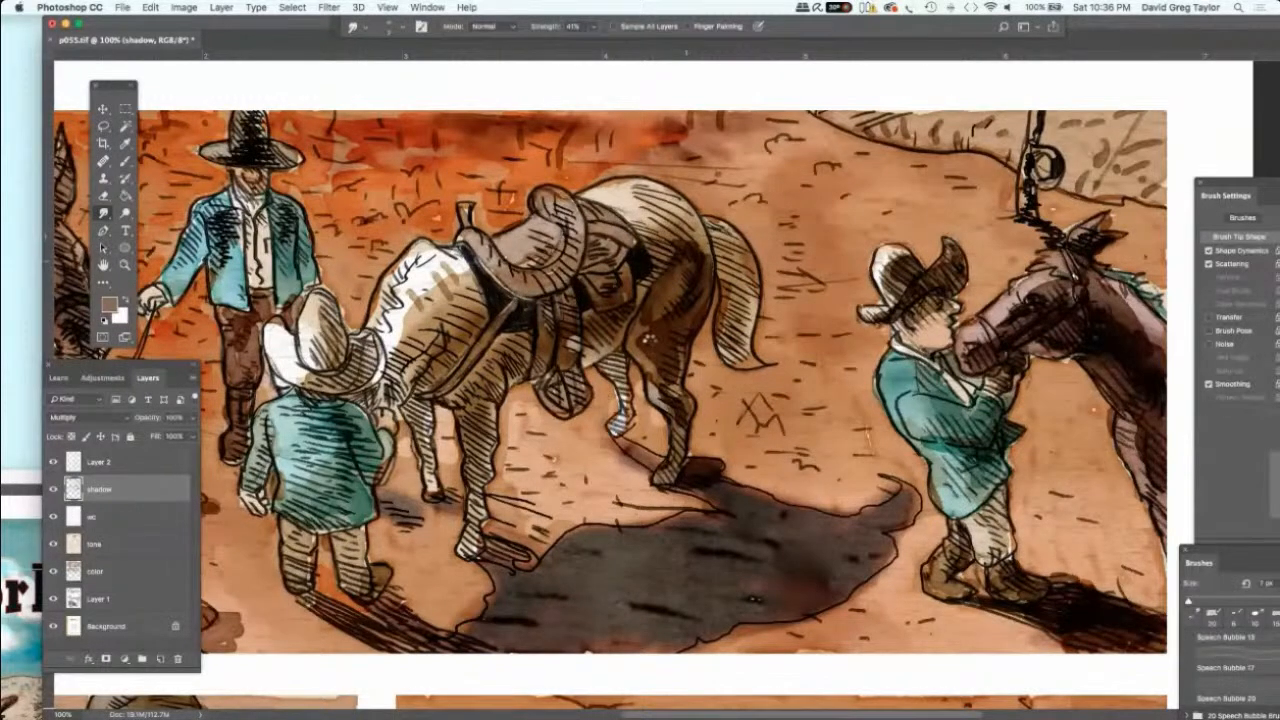
pyautogui.press(']')
pyautogui.press(']')
pyautogui.press(']')
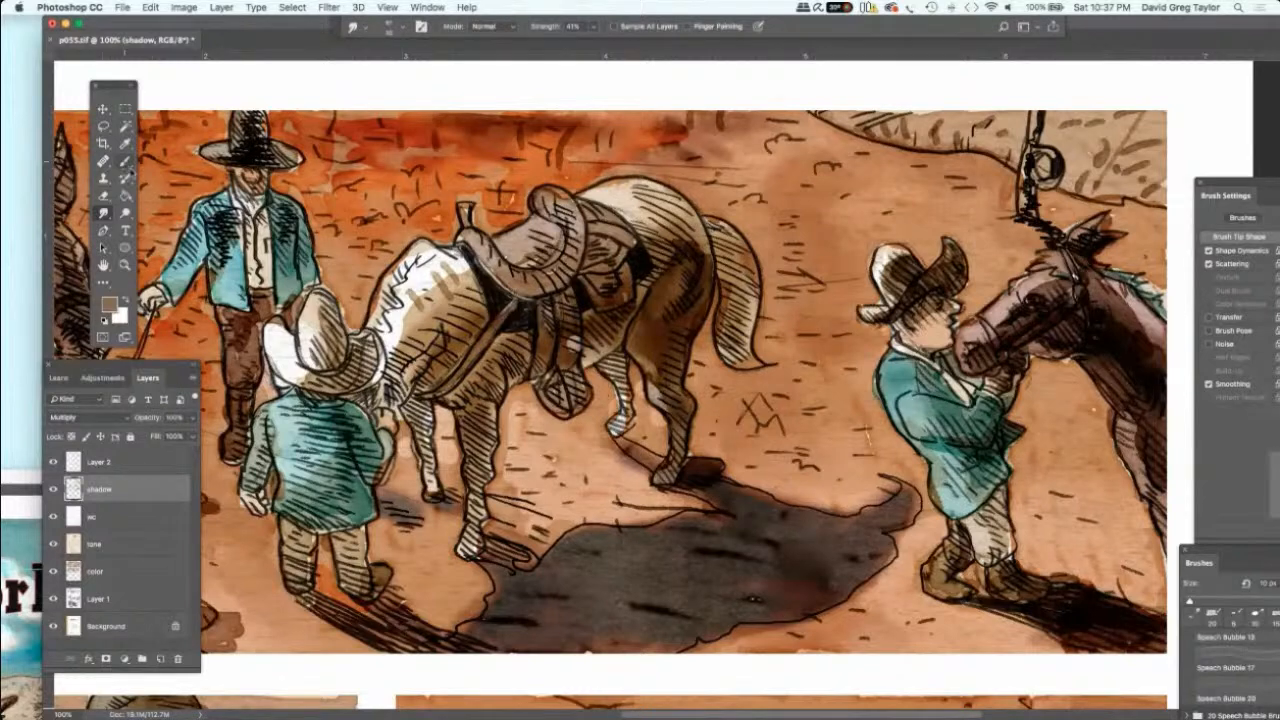
# Step: Paint shadows on the pale horse's flank, saddle gear, chest and front leg, and smudge them to blend
pyautogui.click(125, 161)
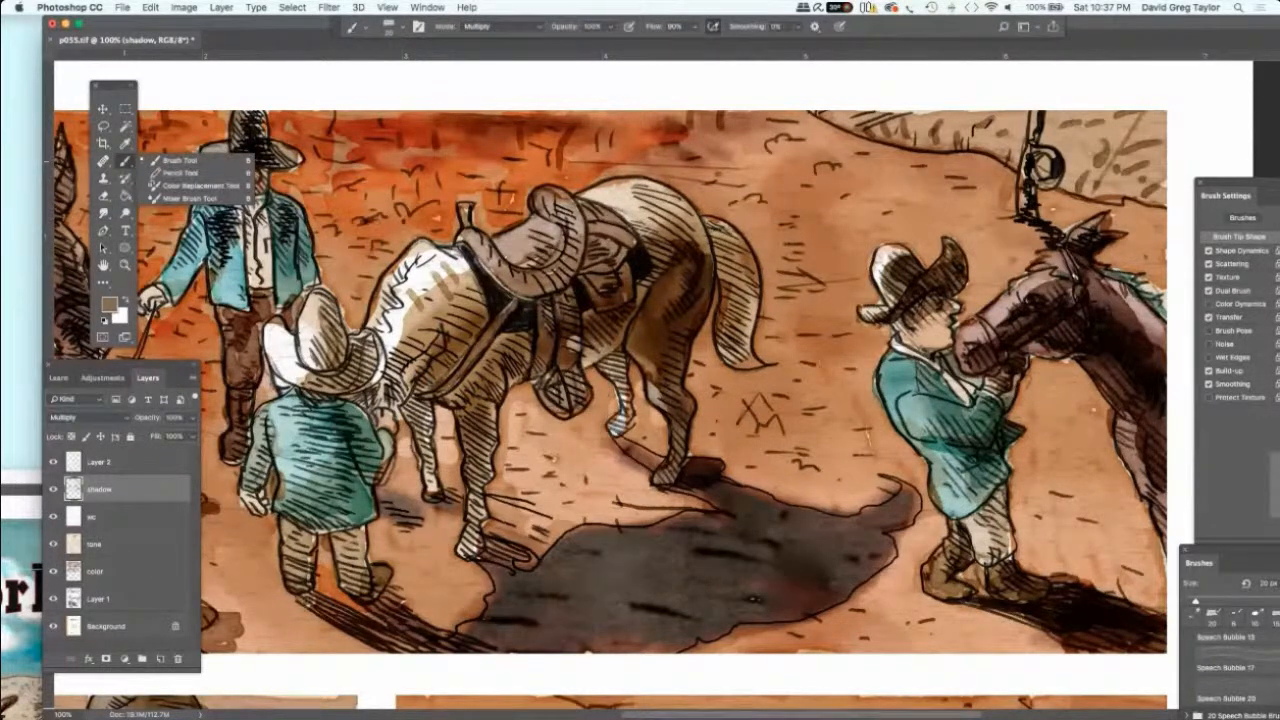
pyautogui.click(648, 226)
pyautogui.moveTo(654, 221)
pyautogui.mouseDown()
pyautogui.moveTo(672, 214)
pyautogui.moveTo(704, 244)
pyautogui.moveTo(670, 230)
pyautogui.moveTo(646, 252)
pyautogui.moveTo(660, 255)
pyautogui.moveTo(637, 290)
pyautogui.moveTo(612, 252)
pyautogui.moveTo(602, 267)
pyautogui.moveTo(616, 322)
pyautogui.moveTo(600, 345)
pyautogui.moveTo(585, 312)
pyautogui.moveTo(570, 345)
pyautogui.moveTo(558, 292)
pyautogui.moveTo(583, 238)
pyautogui.moveTo(558, 281)
pyautogui.moveTo(512, 283)
pyautogui.moveTo(530, 324)
pyautogui.moveTo(506, 367)
pyautogui.moveTo(500, 341)
pyautogui.moveTo(488, 378)
pyautogui.moveTo(502, 338)
pyautogui.moveTo(478, 386)
pyautogui.moveTo(469, 311)
pyautogui.mouseUp()
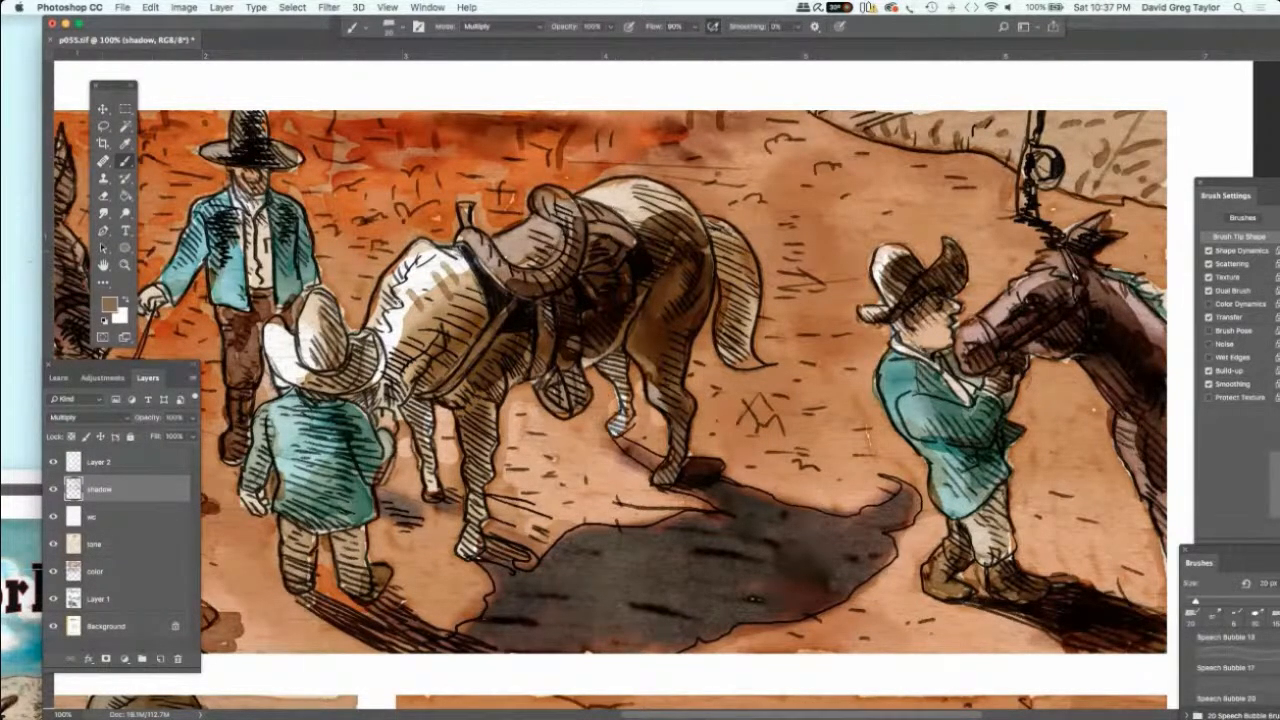
pyautogui.moveTo(476, 300)
pyautogui.mouseDown()
pyautogui.moveTo(430, 370)
pyautogui.moveTo(473, 385)
pyautogui.moveTo(480, 455)
pyautogui.mouseUp()
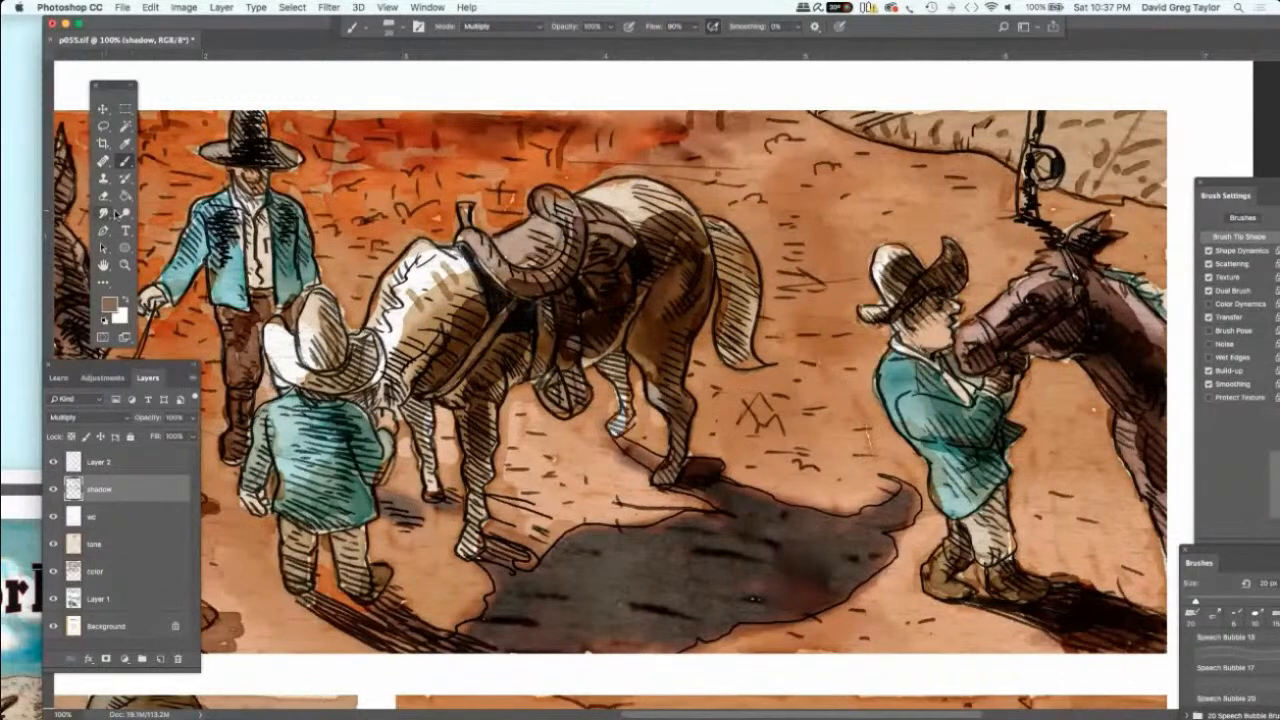
pyautogui.click(104, 213)
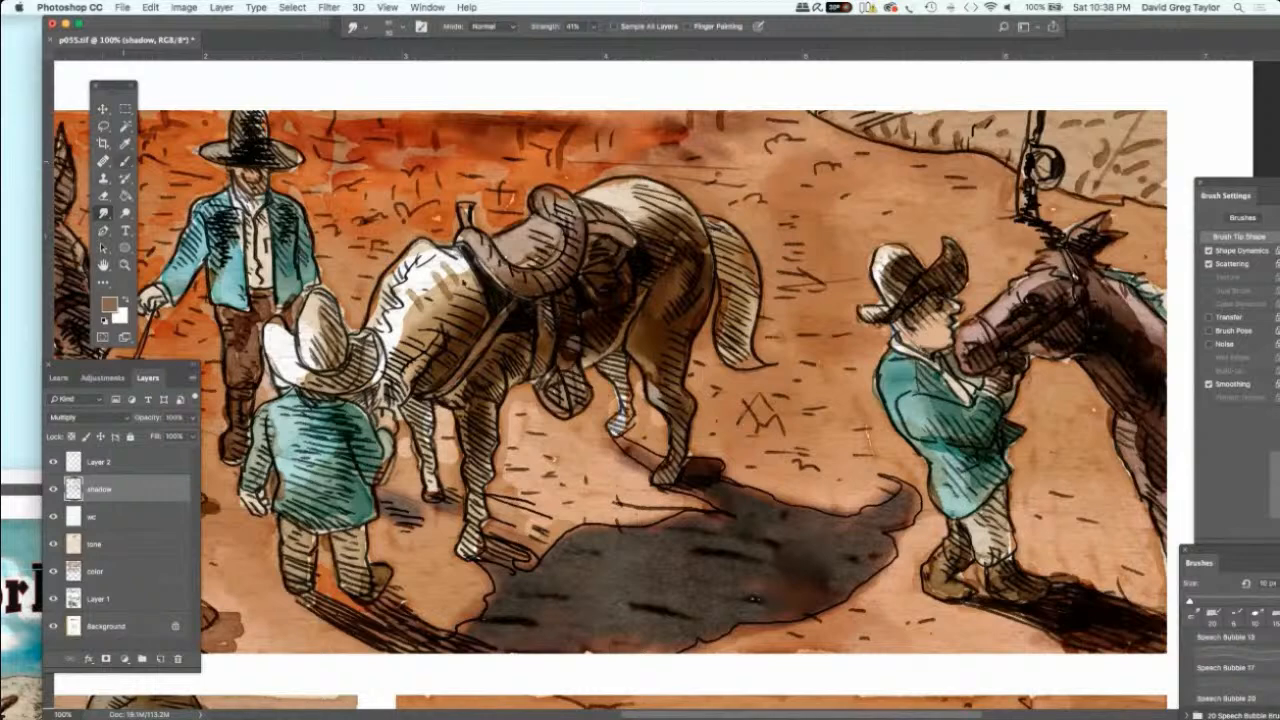
# Step: Shade the pale horse's far hind leg and the narrow cast shadow running between its hind hooves
pyautogui.click(125, 161)
pyautogui.click(611, 359)
pyautogui.moveTo(606, 358)
pyautogui.mouseDown()
pyautogui.moveTo(626, 400)
pyautogui.moveTo(617, 435)
pyautogui.mouseUp()
pyautogui.moveTo(635, 448)
pyautogui.mouseDown()
pyautogui.moveTo(688, 468)
pyautogui.moveTo(678, 458)
pyautogui.mouseUp()
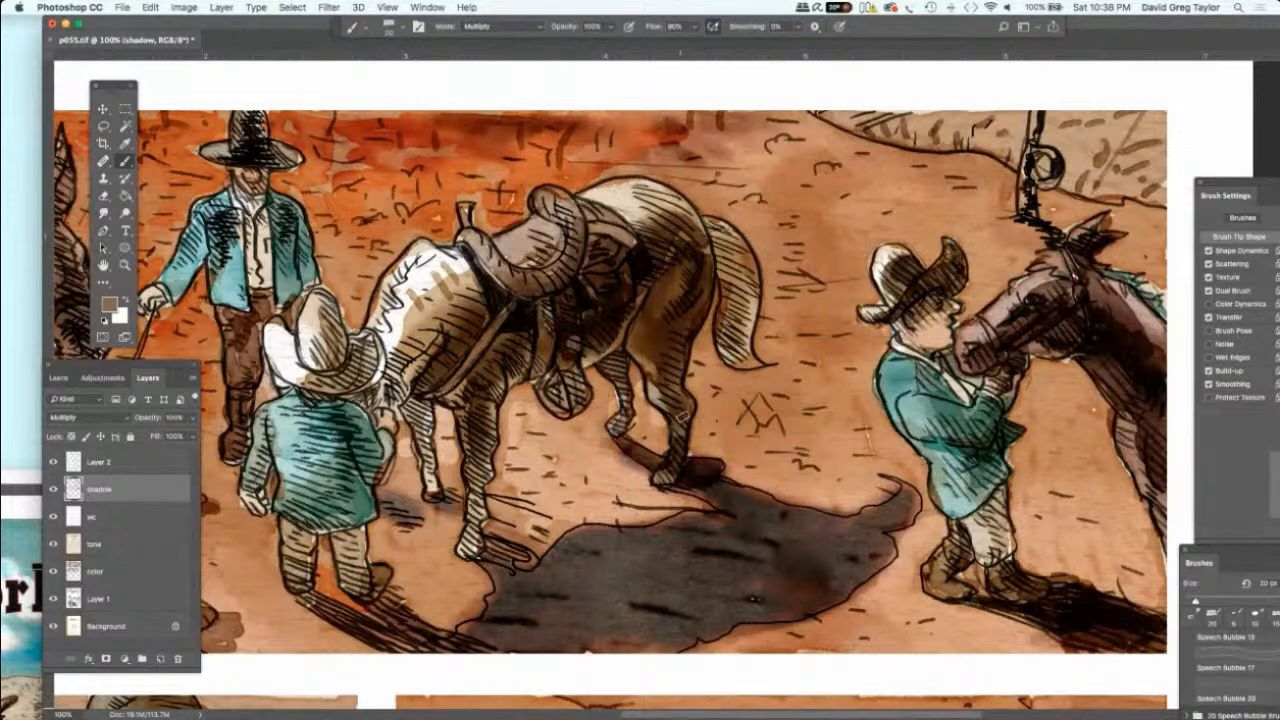
# Step: Darken the pale horse's large cast shadow on the ground with overlapping strokes from its hind hooves toward the panel's lower edge
pyautogui.moveTo(701, 469)
pyautogui.mouseDown()
pyautogui.moveTo(686, 480)
pyautogui.moveTo(708, 490)
pyautogui.moveTo(700, 497)
pyautogui.moveTo(765, 490)
pyautogui.moveTo(778, 520)
pyautogui.mouseUp()
pyautogui.moveTo(700, 520)
pyautogui.mouseDown()
pyautogui.moveTo(755, 530)
pyautogui.moveTo(665, 520)
pyautogui.moveTo(735, 540)
pyautogui.moveTo(886, 511)
pyautogui.moveTo(914, 487)
pyautogui.moveTo(870, 556)
pyautogui.moveTo(900, 574)
pyautogui.moveTo(832, 604)
pyautogui.moveTo(650, 636)
pyautogui.moveTo(674, 652)
pyautogui.mouseUp()
pyautogui.moveTo(770, 552); pyautogui.dragTo(668, 628)
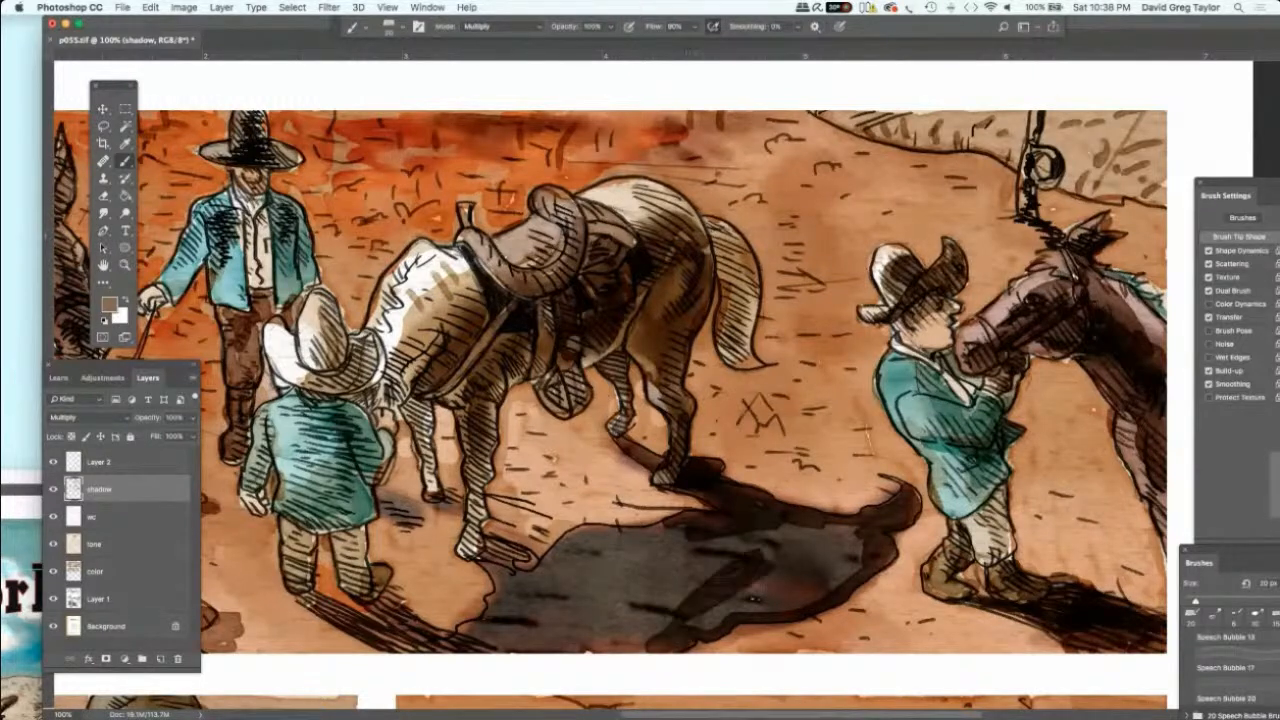
pyautogui.moveTo(784, 574)
pyautogui.mouseDown()
pyautogui.moveTo(698, 622)
pyautogui.moveTo(812, 588)
pyautogui.mouseUp()
pyautogui.moveTo(860, 550); pyautogui.dragTo(806, 594)
pyautogui.moveTo(858, 528); pyautogui.dragTo(794, 576)
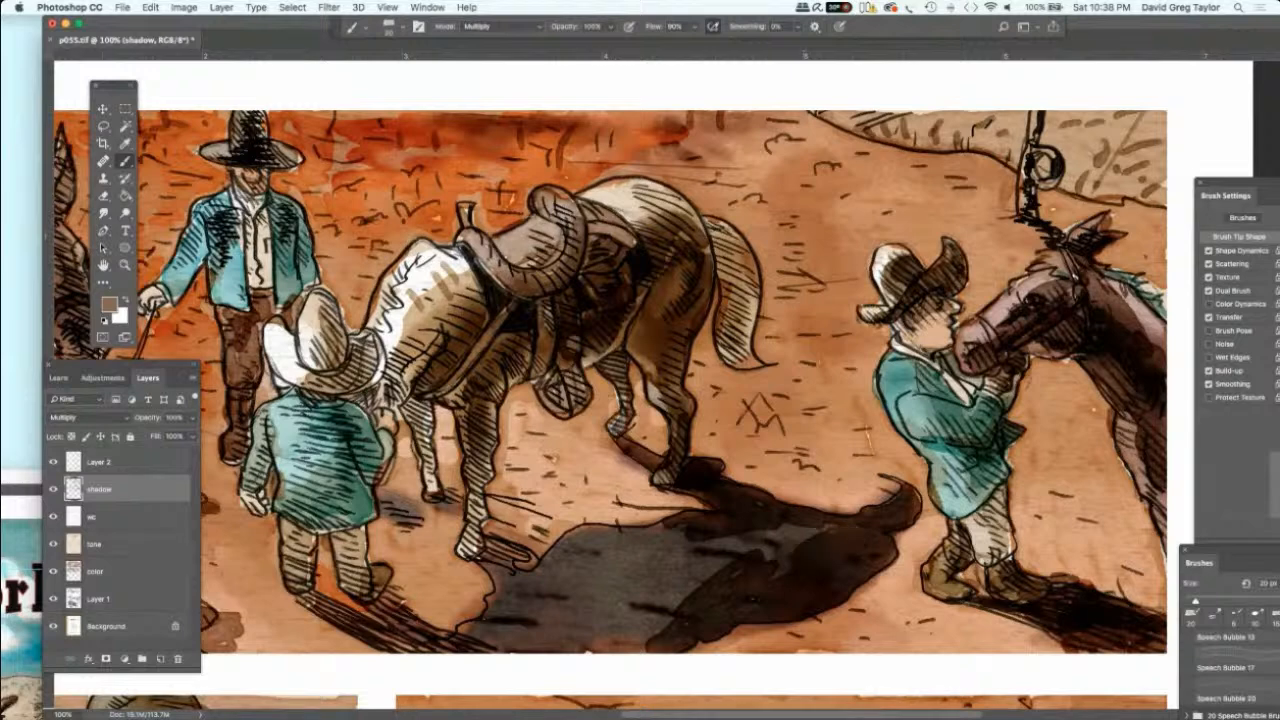
pyautogui.moveTo(836, 528)
pyautogui.mouseDown()
pyautogui.moveTo(690, 566)
pyautogui.moveTo(636, 526)
pyautogui.moveTo(564, 538)
pyautogui.moveTo(548, 566)
pyautogui.moveTo(610, 545)
pyautogui.moveTo(570, 546)
pyautogui.moveTo(584, 566)
pyautogui.moveTo(700, 600)
pyautogui.moveTo(605, 606)
pyautogui.moveTo(645, 636)
pyautogui.moveTo(582, 650)
pyautogui.moveTo(590, 634)
pyautogui.mouseUp()
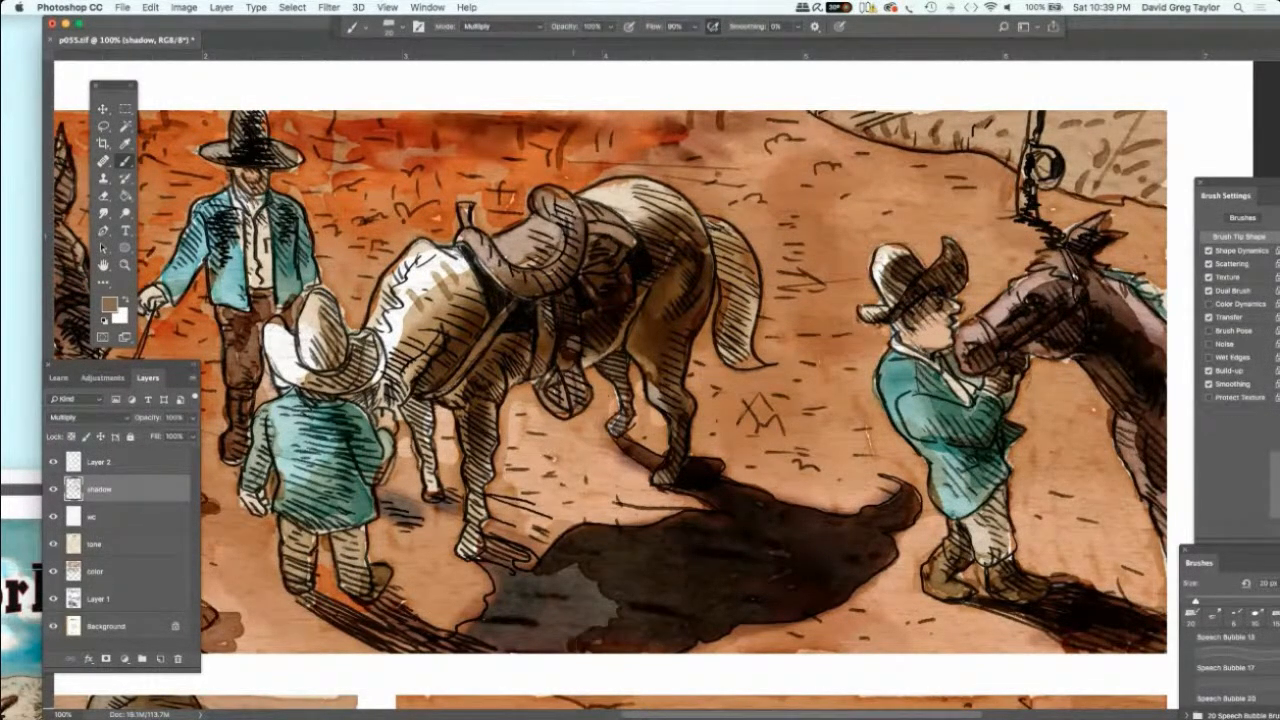
# Step: Finish darkening the near end of the cast shadow and shade the foreground figure's coat, arm and trousers
pyautogui.moveTo(551, 593)
pyautogui.mouseDown()
pyautogui.moveTo(620, 601)
pyautogui.moveTo(564, 648)
pyautogui.moveTo(518, 635)
pyautogui.moveTo(512, 576)
pyautogui.moveTo(495, 556)
pyautogui.moveTo(521, 552)
pyautogui.moveTo(500, 567)
pyautogui.moveTo(502, 615)
pyautogui.moveTo(469, 648)
pyautogui.moveTo(489, 622)
pyautogui.moveTo(434, 634)
pyautogui.moveTo(453, 625)
pyautogui.moveTo(375, 598)
pyautogui.moveTo(450, 645)
pyautogui.moveTo(328, 596)
pyautogui.moveTo(322, 566)
pyautogui.moveTo(322, 595)
pyautogui.moveTo(300, 528)
pyautogui.moveTo(340, 545)
pyautogui.moveTo(362, 532)
pyautogui.moveTo(366, 594)
pyautogui.moveTo(352, 418)
pyautogui.moveTo(332, 404)
pyautogui.moveTo(318, 436)
pyautogui.moveTo(334, 466)
pyautogui.moveTo(326, 522)
pyautogui.moveTo(352, 472)
pyautogui.mouseUp()
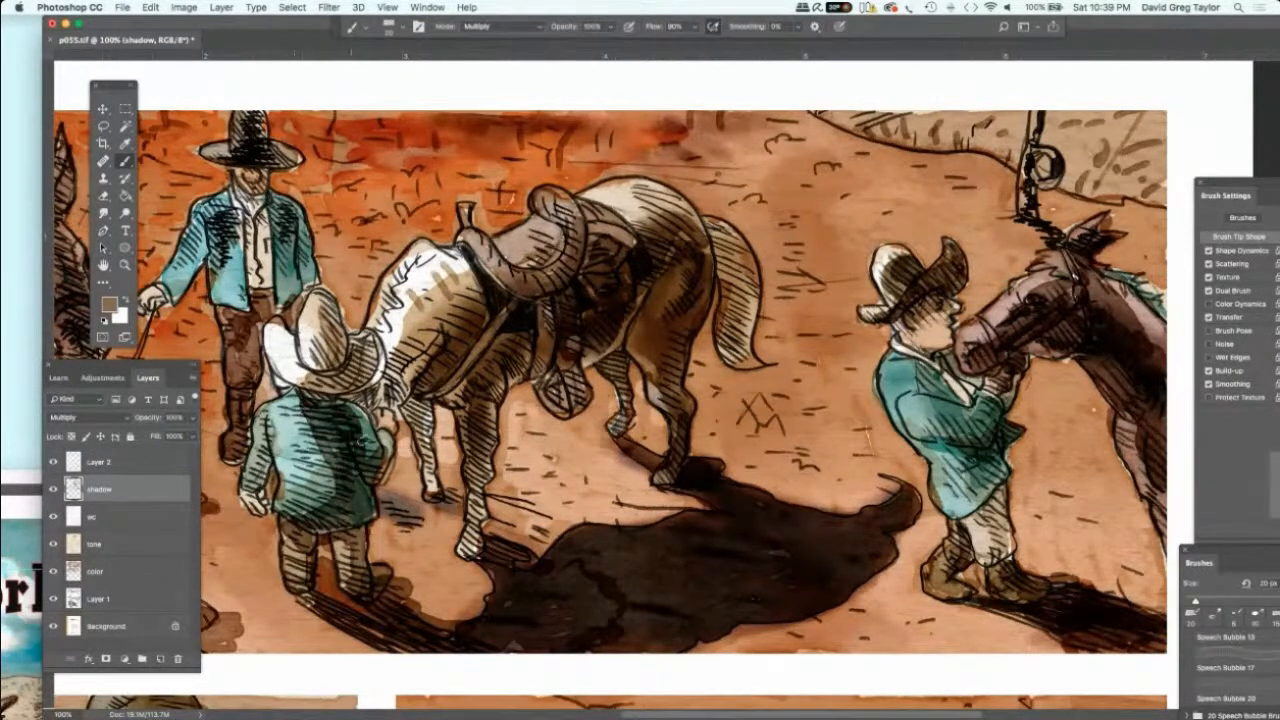
pyautogui.moveTo(366, 424); pyautogui.dragTo(386, 442)
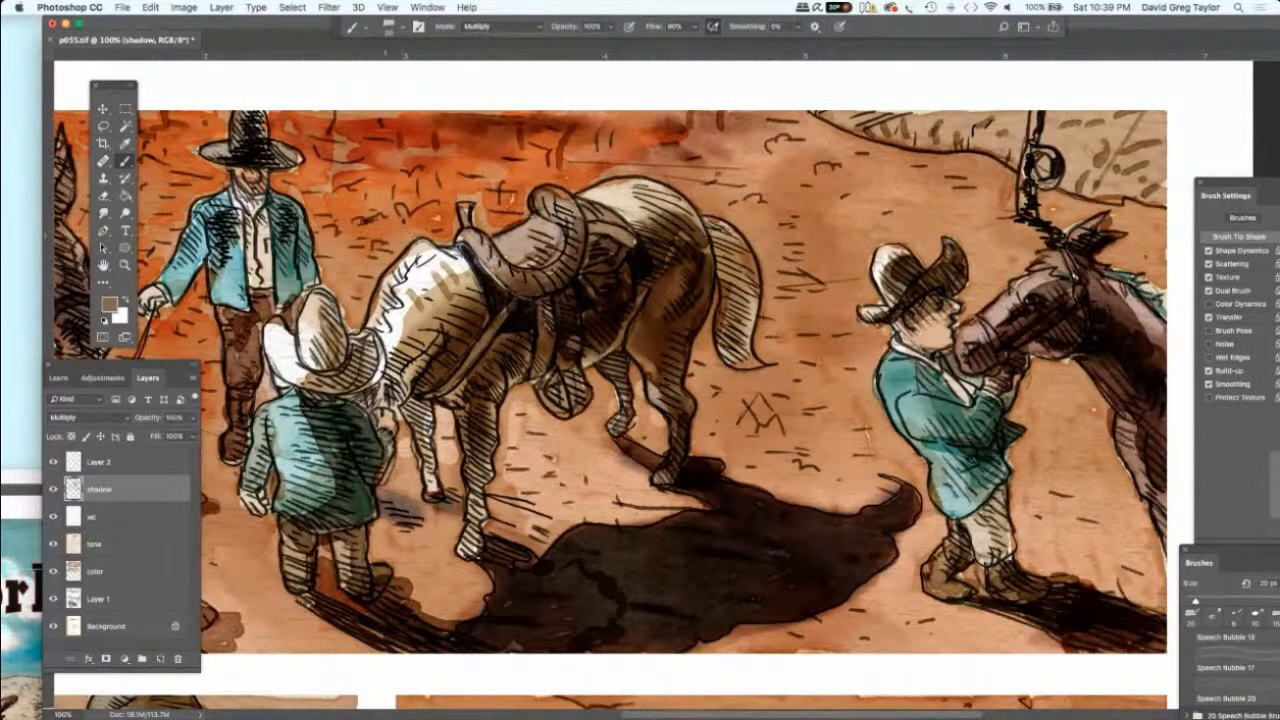
pyautogui.moveTo(388, 455)
pyautogui.mouseDown()
pyautogui.moveTo(410, 388)
pyautogui.moveTo(430, 405)
pyautogui.moveTo(412, 432)
pyautogui.moveTo(438, 488)
pyautogui.moveTo(489, 545)
pyautogui.mouseUp()
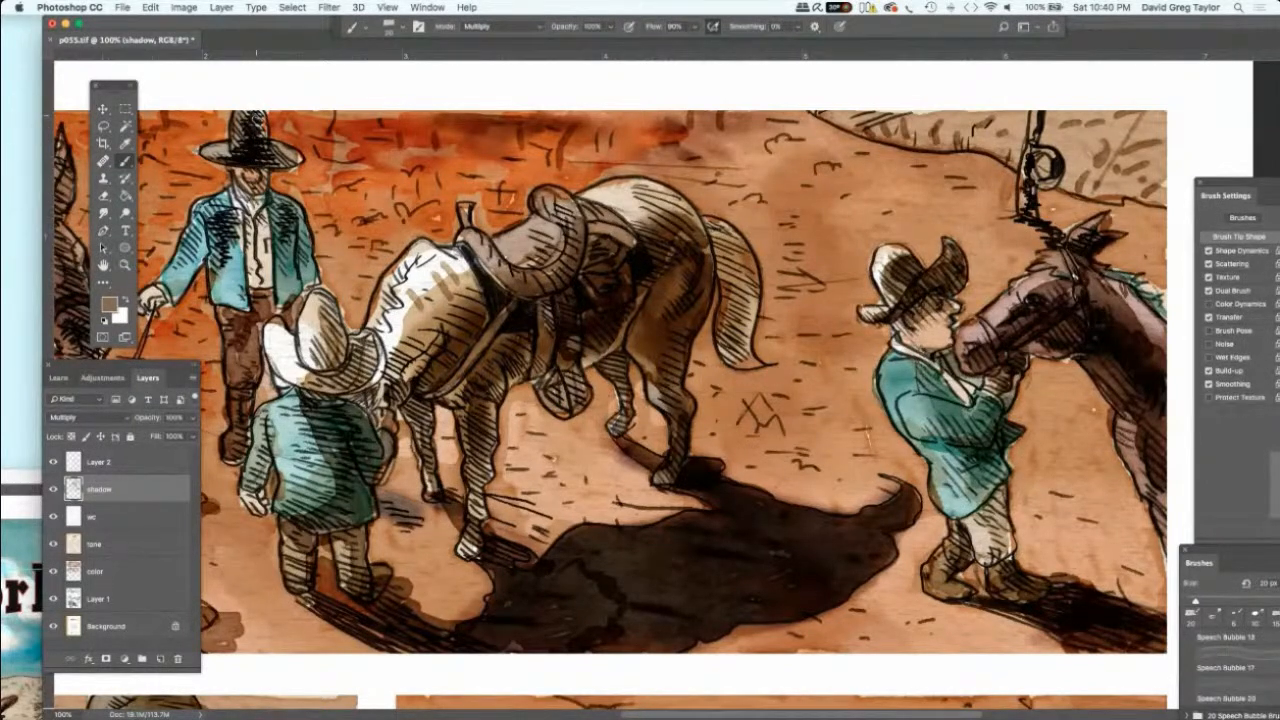
# Step: Shade the bearded man's hat, face, shirt and coat sleeve, and blend the strokes with the Smudge tool
pyautogui.moveTo(256, 116)
pyautogui.mouseDown()
pyautogui.moveTo(280, 160)
pyautogui.moveTo(242, 155)
pyautogui.mouseUp()
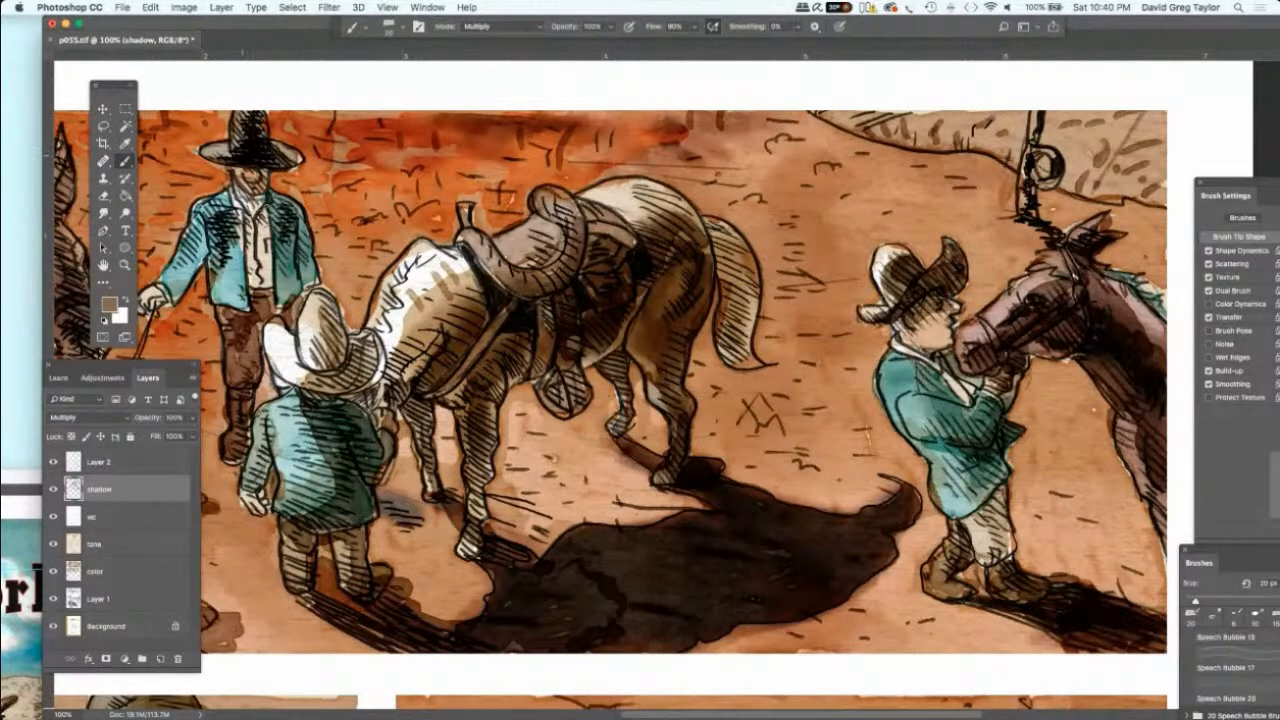
pyautogui.moveTo(267, 200)
pyautogui.mouseDown()
pyautogui.moveTo(290, 250)
pyautogui.moveTo(268, 254)
pyautogui.mouseUp()
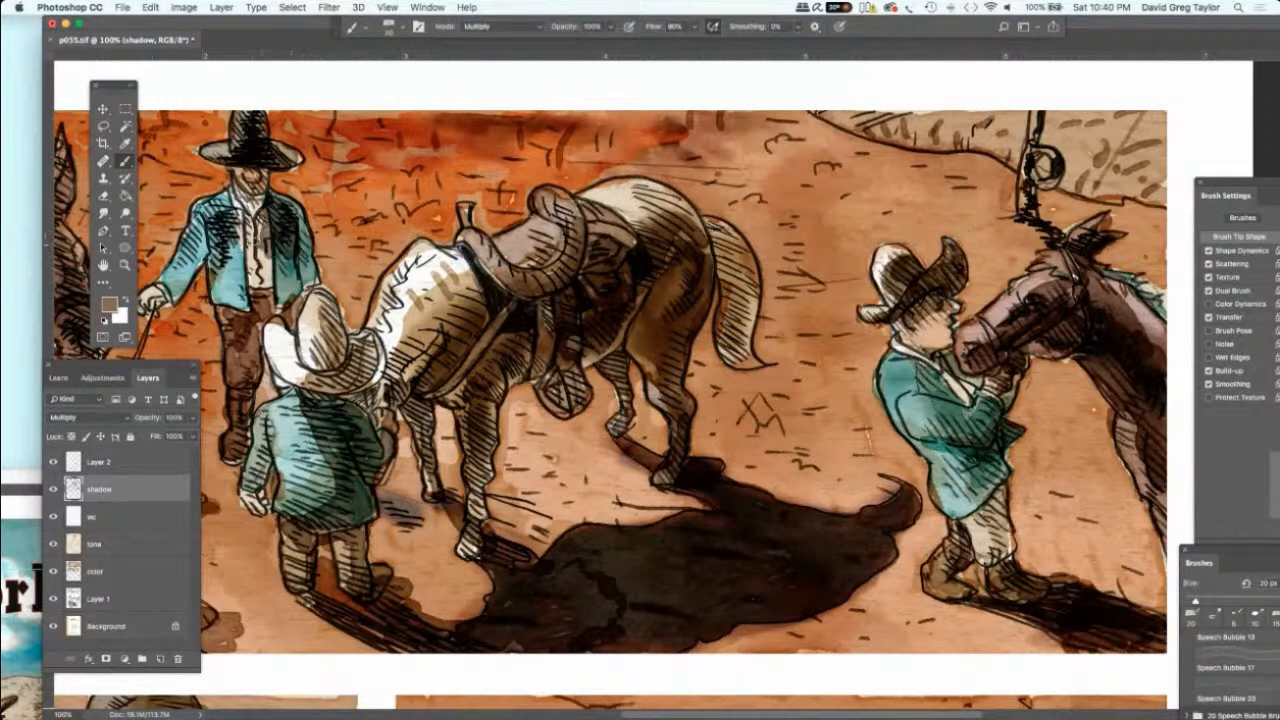
pyautogui.moveTo(262, 198); pyautogui.dragTo(240, 250)
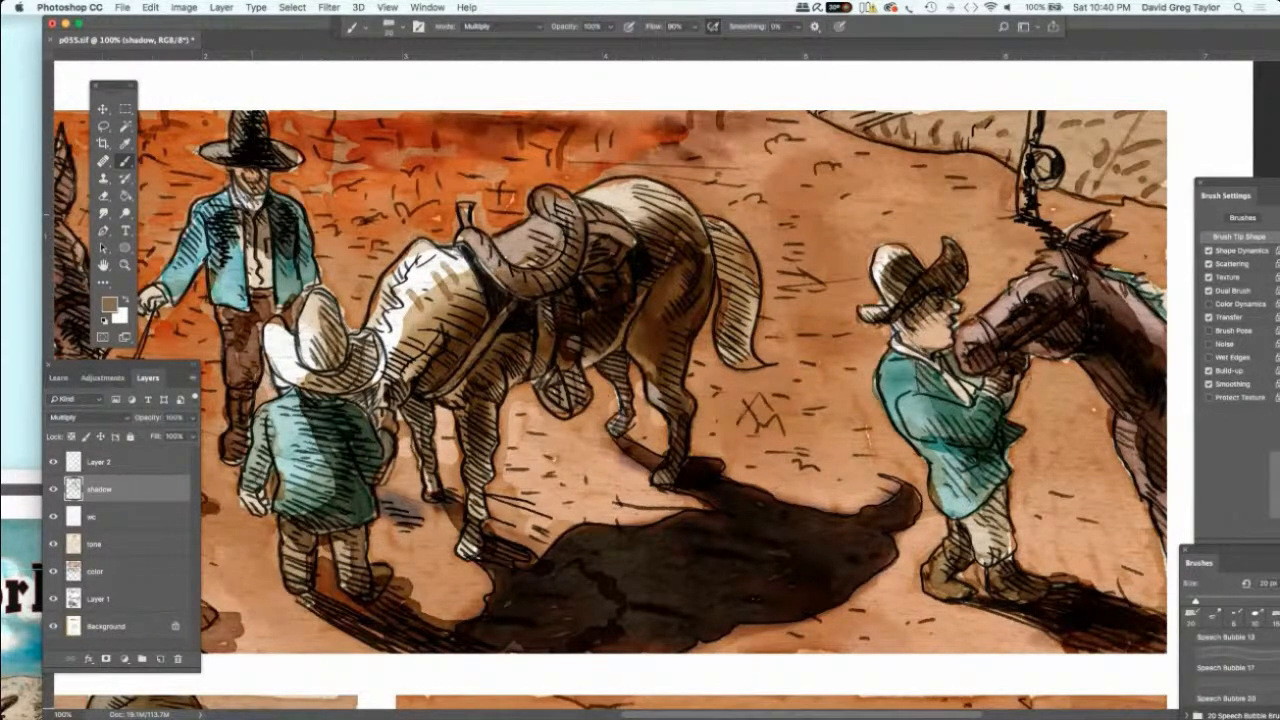
pyautogui.moveTo(252, 194); pyautogui.dragTo(218, 213)
pyautogui.moveTo(224, 212)
pyautogui.mouseDown()
pyautogui.moveTo(192, 238)
pyautogui.moveTo(186, 272)
pyautogui.mouseUp()
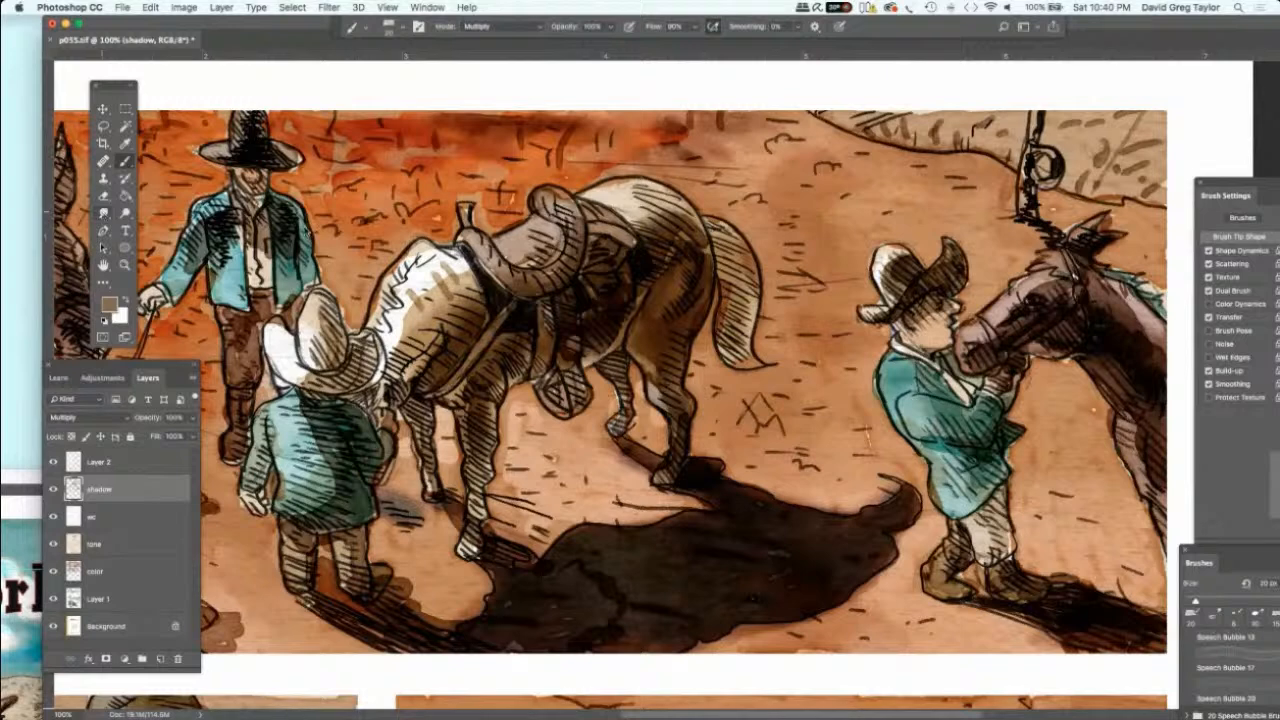
pyautogui.click(103, 213)
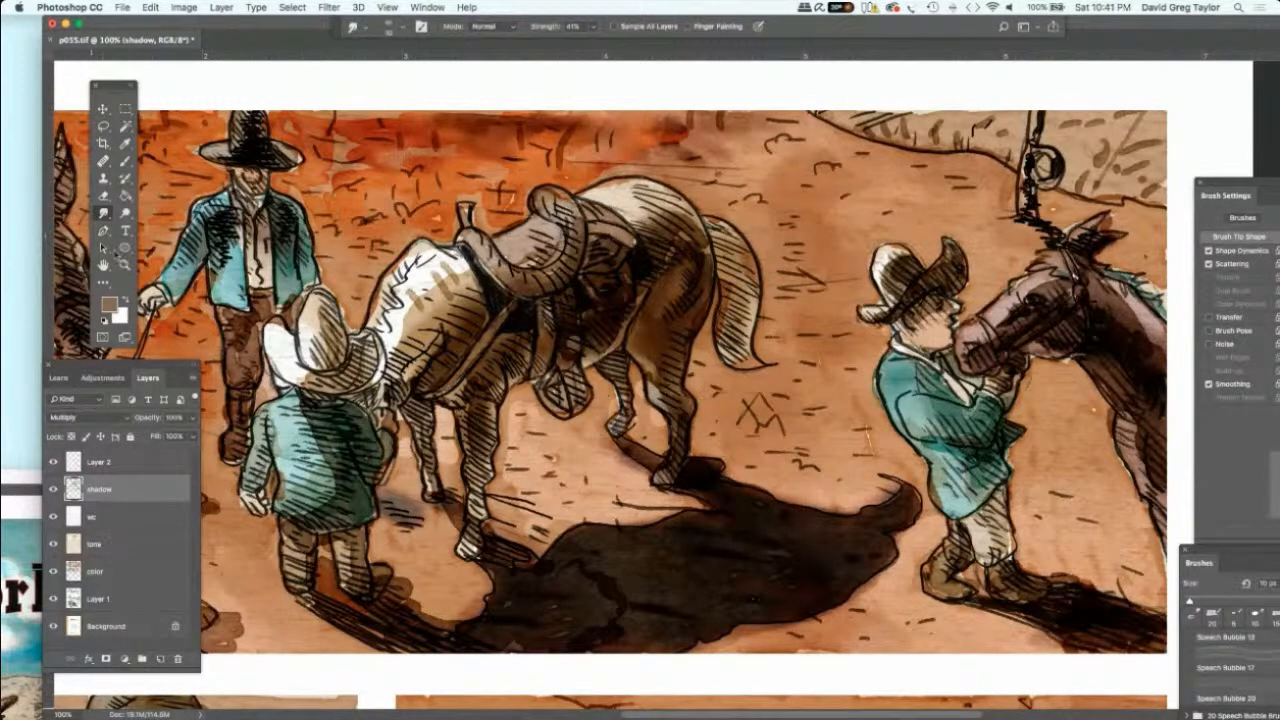
# Step: Paint a shadow on the crown and brim of the foreground figure's white hat and smudge it
pyautogui.click(124, 160)
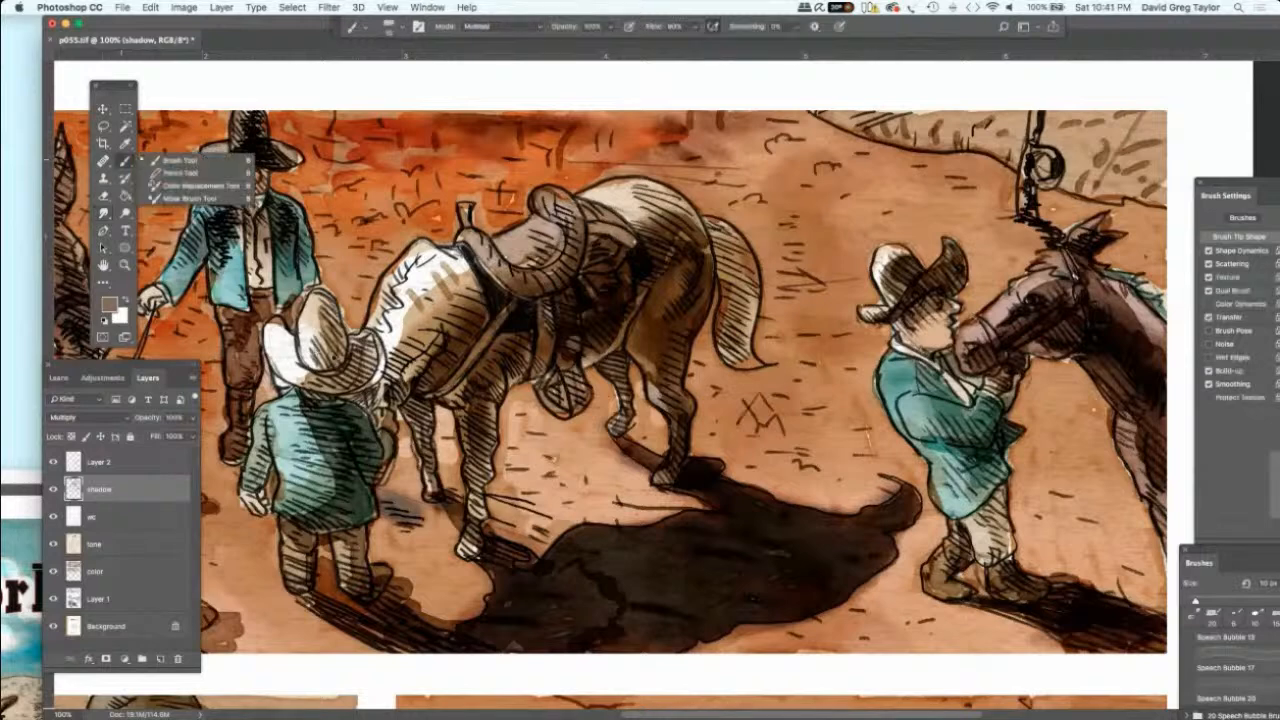
pyautogui.click(190, 160)
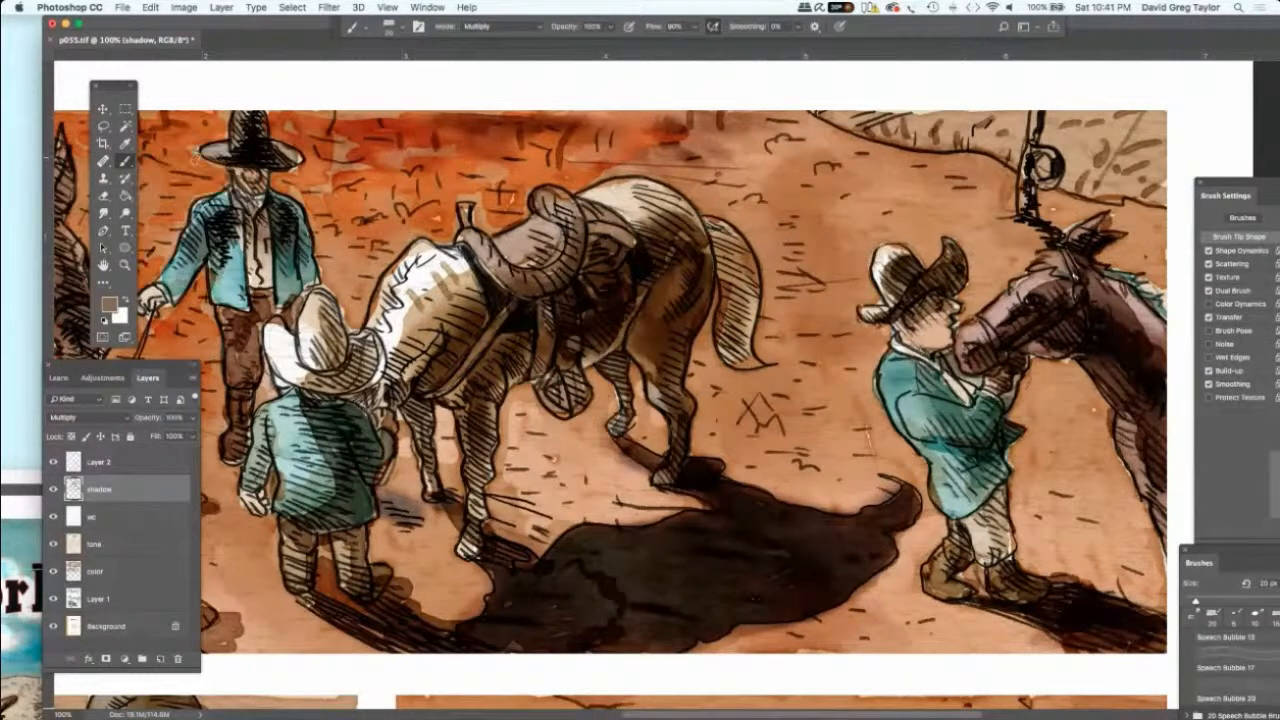
pyautogui.moveTo(342, 314)
pyautogui.mouseDown()
pyautogui.moveTo(325, 370)
pyautogui.moveTo(350, 358)
pyautogui.moveTo(360, 375)
pyautogui.moveTo(325, 385)
pyautogui.mouseUp()
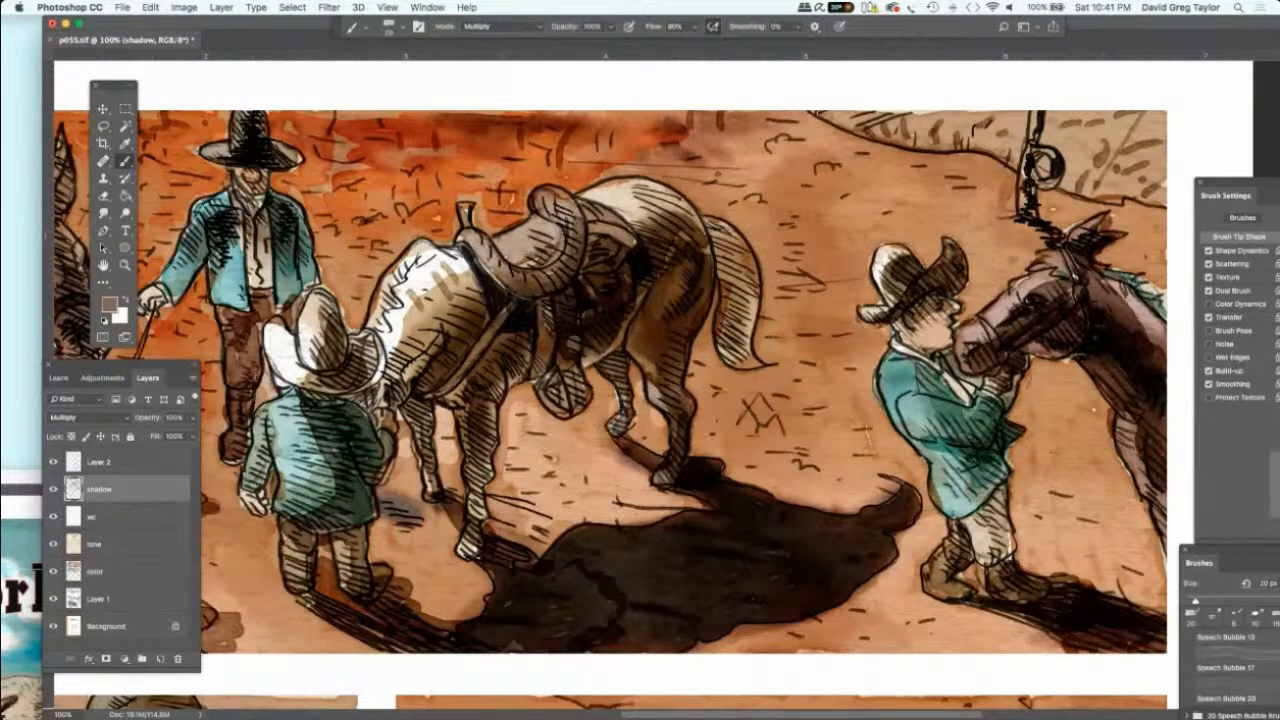
pyautogui.click(102, 214)
pyautogui.click(155, 238)
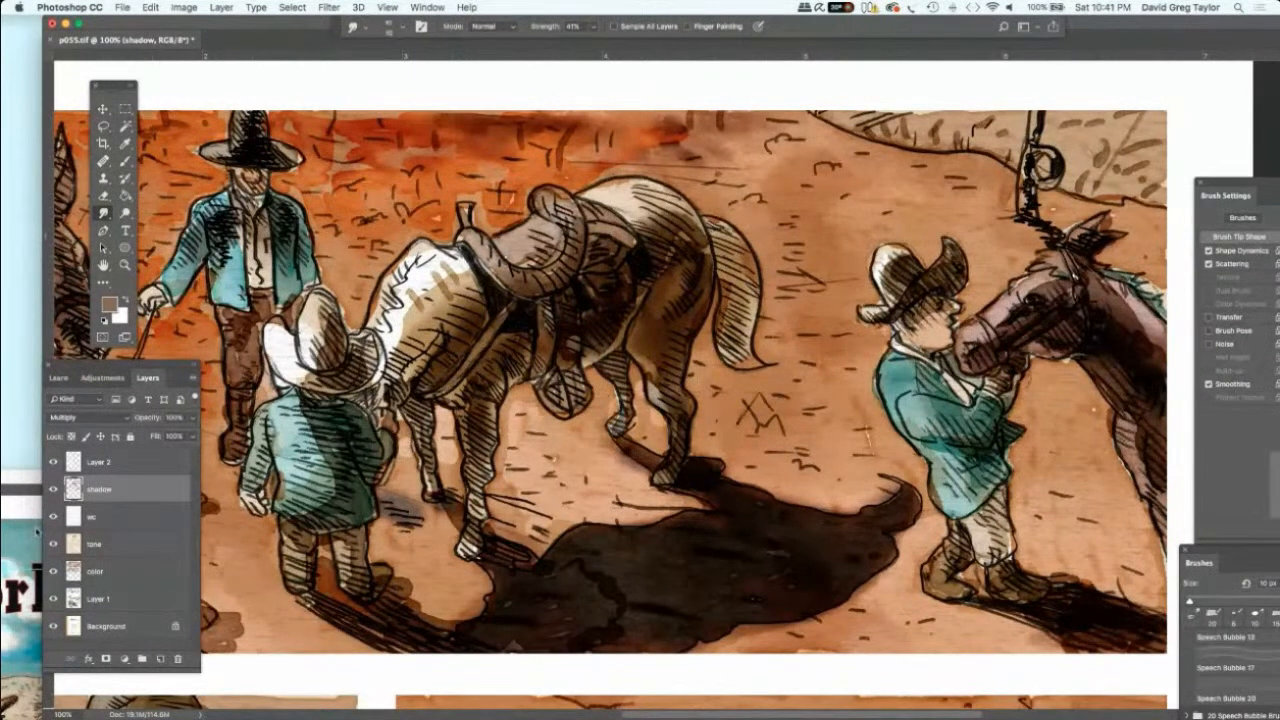
# Step: On the shadow layer, shade the bridled horse's head, ears, neck and front leg, its cast shadow, and the rocks on the ground
pyautogui.click(108, 576)
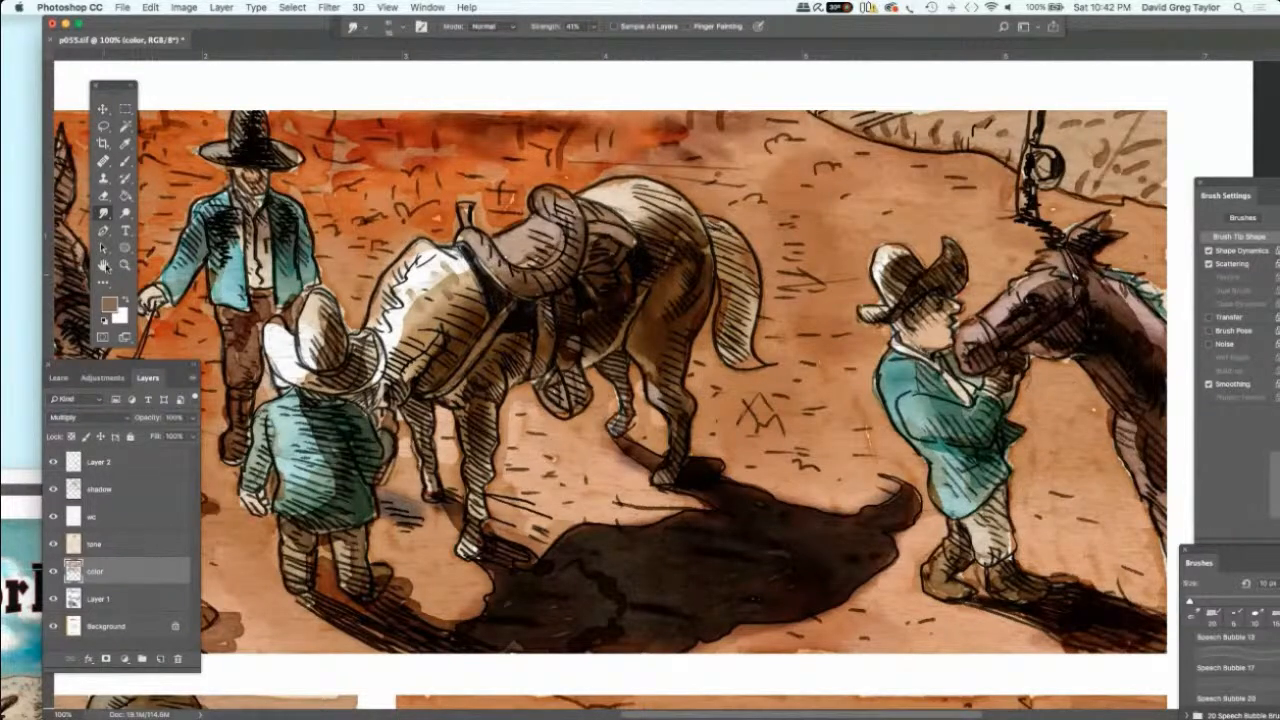
pyautogui.click(105, 266)
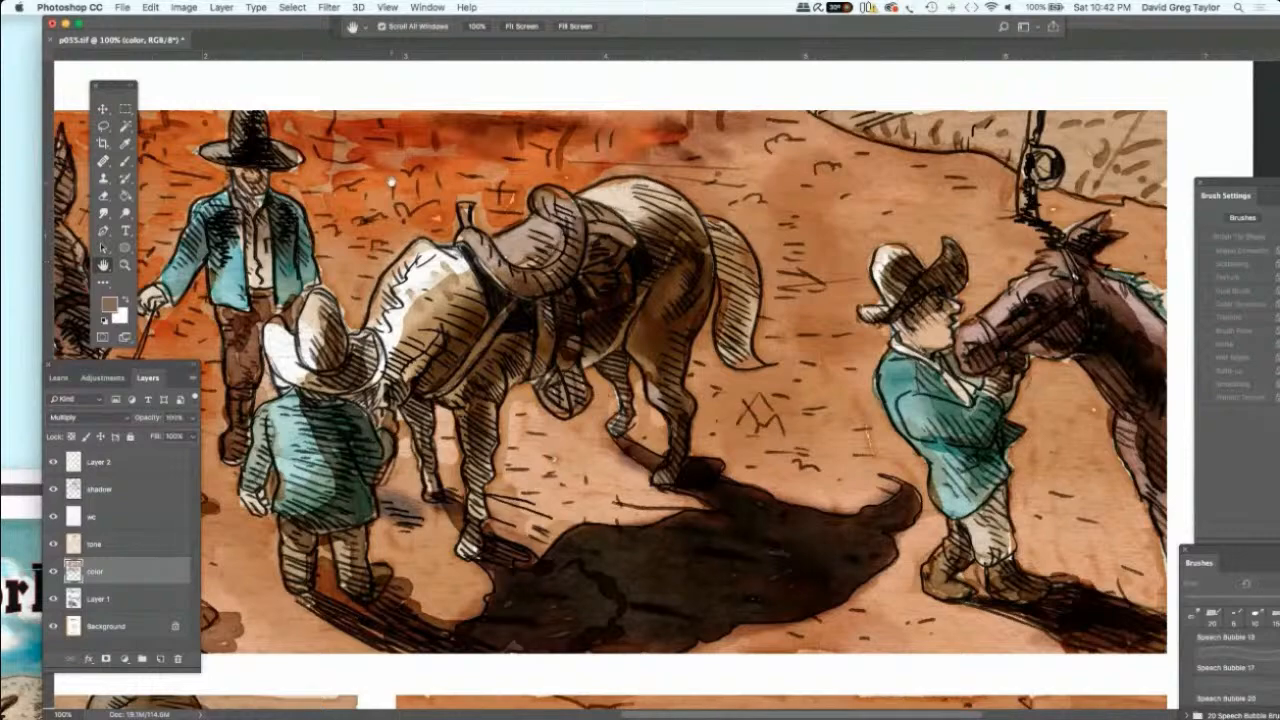
pyautogui.moveTo(398, 181); pyautogui.dragTo(660, 176)
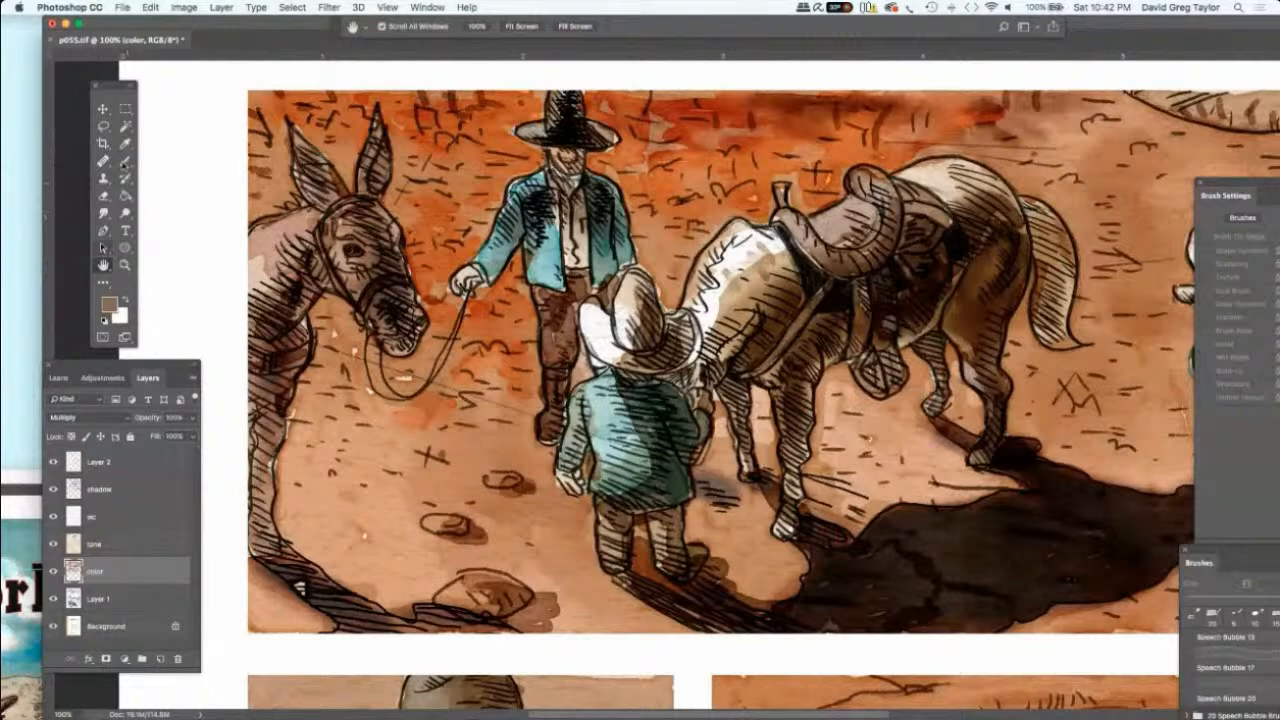
pyautogui.click(125, 161)
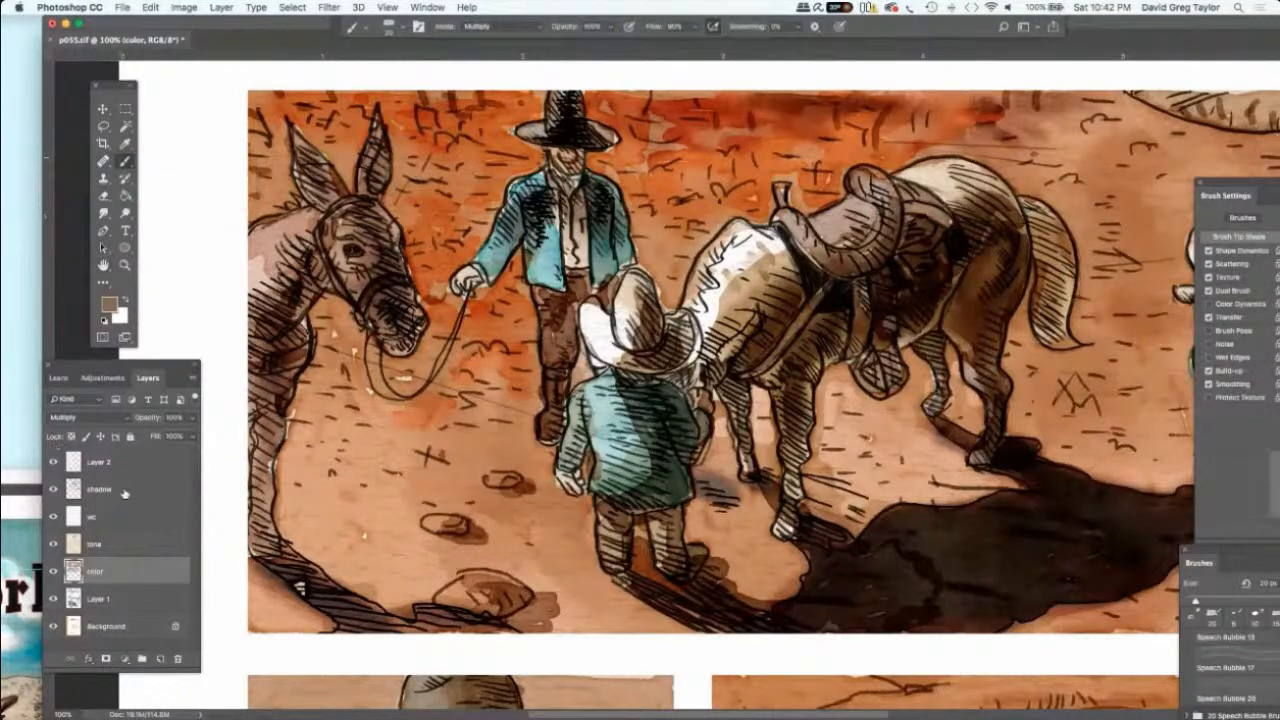
pyautogui.click(127, 490)
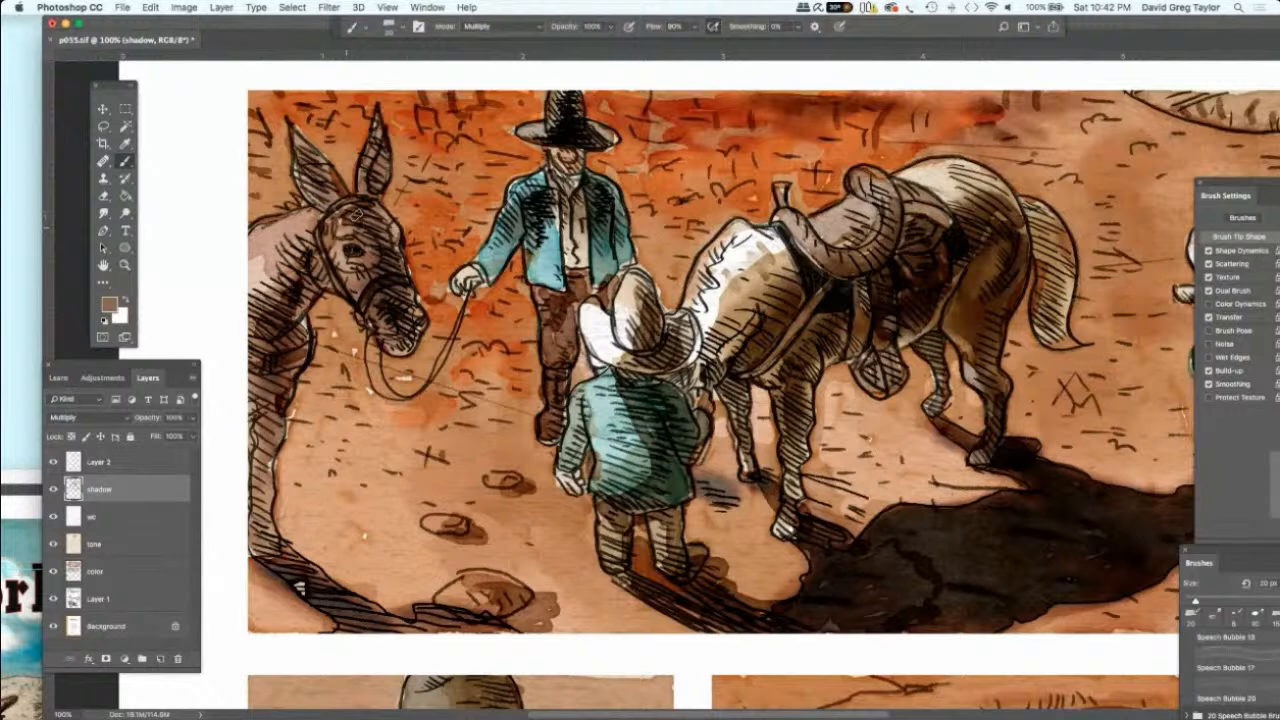
pyautogui.moveTo(356, 215)
pyautogui.mouseDown()
pyautogui.moveTo(345, 225)
pyautogui.moveTo(377, 208)
pyautogui.moveTo(370, 168)
pyautogui.moveTo(338, 195)
pyautogui.moveTo(318, 170)
pyautogui.moveTo(310, 200)
pyautogui.moveTo(305, 173)
pyautogui.mouseUp()
pyautogui.moveTo(342, 213)
pyautogui.mouseDown()
pyautogui.moveTo(366, 256)
pyautogui.moveTo(394, 236)
pyautogui.moveTo(410, 284)
pyautogui.moveTo(392, 306)
pyautogui.moveTo(408, 300)
pyautogui.moveTo(416, 326)
pyautogui.moveTo(394, 352)
pyautogui.mouseUp()
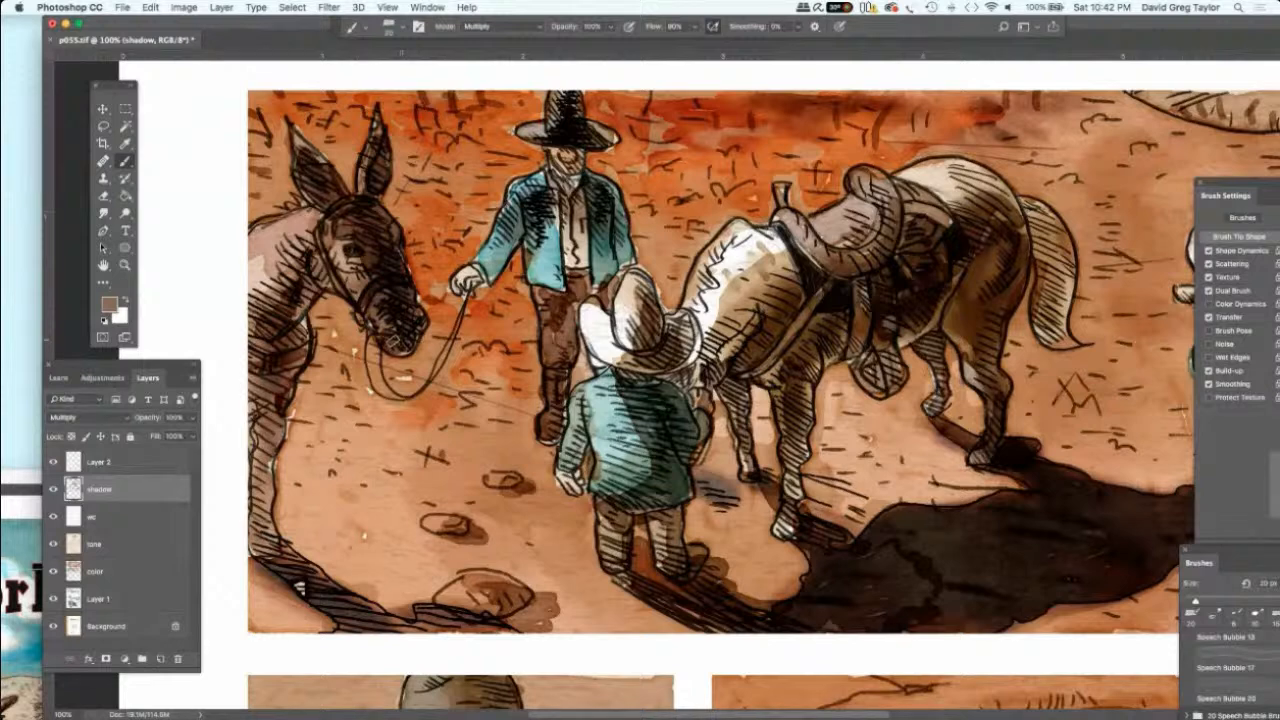
pyautogui.moveTo(328, 258)
pyautogui.mouseDown()
pyautogui.moveTo(296, 302)
pyautogui.moveTo(262, 318)
pyautogui.moveTo(286, 364)
pyautogui.moveTo(260, 362)
pyautogui.moveTo(262, 456)
pyautogui.moveTo(256, 440)
pyautogui.moveTo(260, 421)
pyautogui.moveTo(254, 505)
pyautogui.moveTo(278, 561)
pyautogui.moveTo(380, 628)
pyautogui.moveTo(345, 598)
pyautogui.moveTo(450, 630)
pyautogui.moveTo(470, 595)
pyautogui.moveTo(525, 590)
pyautogui.moveTo(482, 602)
pyautogui.moveTo(502, 615)
pyautogui.moveTo(470, 630)
pyautogui.moveTo(435, 600)
pyautogui.moveTo(565, 590)
pyautogui.moveTo(518, 590)
pyautogui.moveTo(562, 598)
pyautogui.moveTo(548, 615)
pyautogui.moveTo(452, 564)
pyautogui.moveTo(422, 604)
pyautogui.moveTo(387, 616)
pyautogui.moveTo(371, 603)
pyautogui.mouseUp()
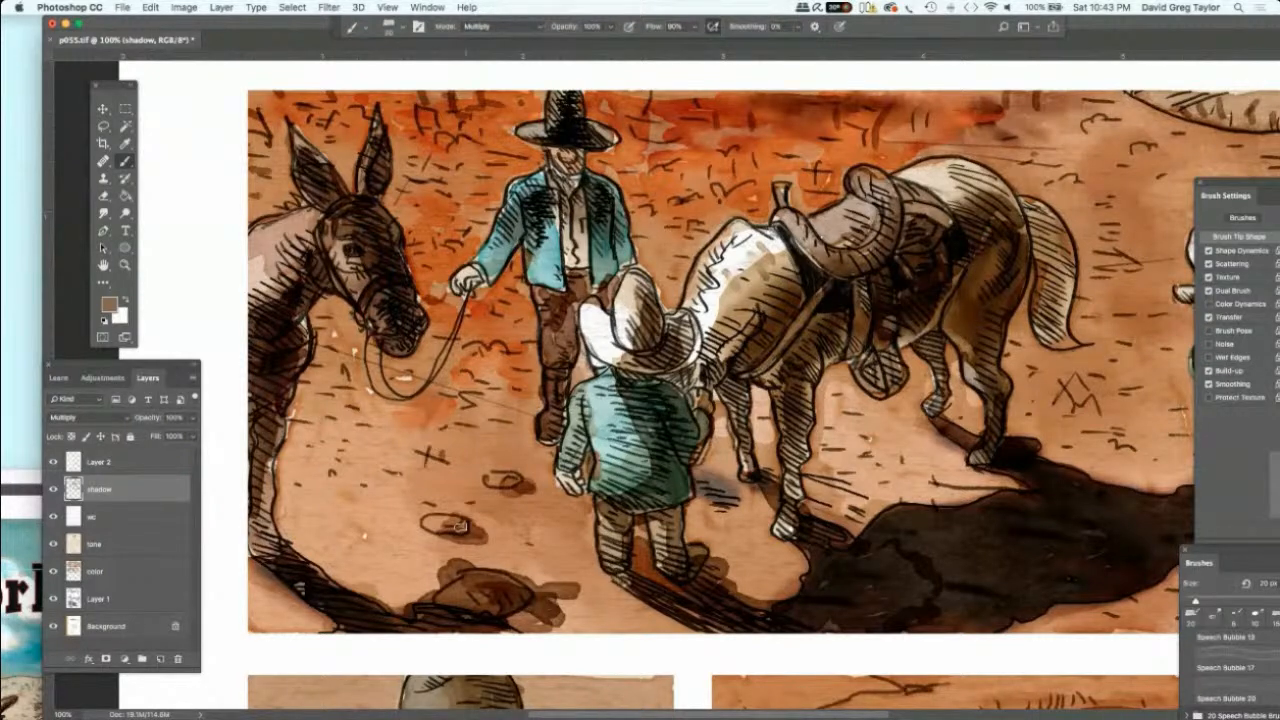
pyautogui.moveTo(460, 526); pyautogui.dragTo(446, 527)
pyautogui.moveTo(518, 481); pyautogui.dragTo(498, 484)
# Step: Reduce the brush to 5 px and shade the bearded man's trousers and boots
pyautogui.press('[')
pyautogui.press('[')
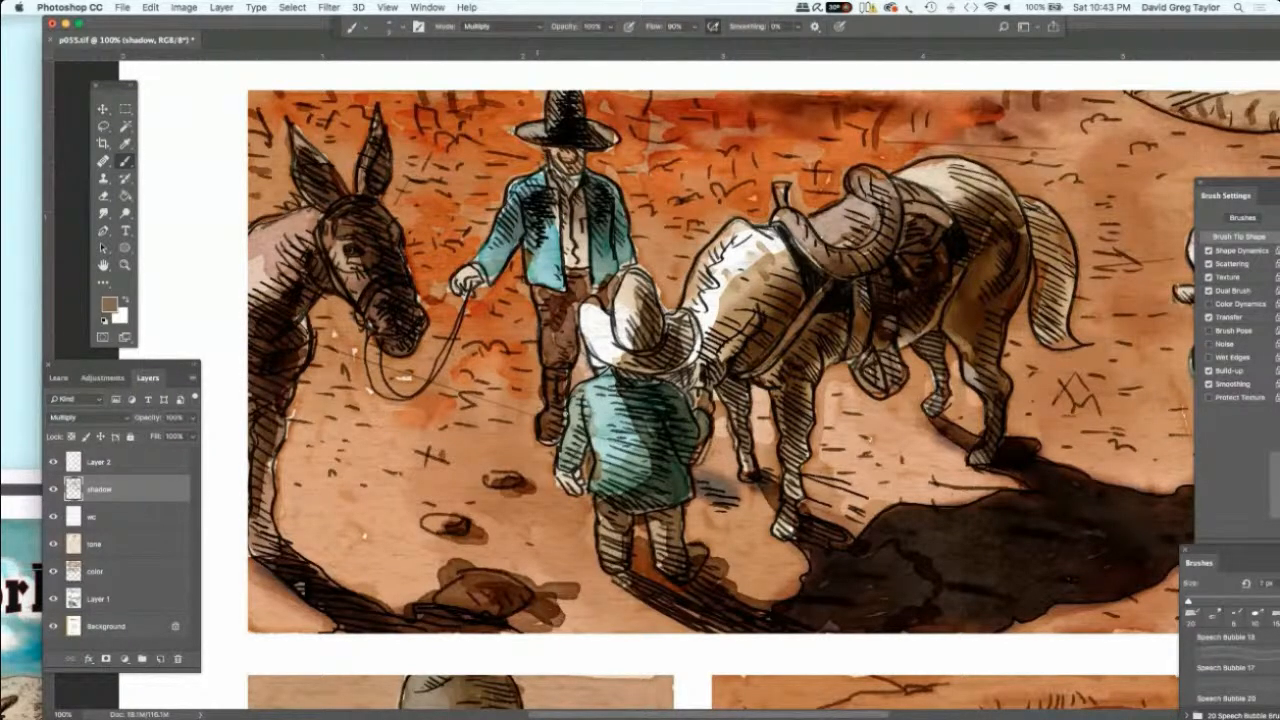
pyautogui.press('[')
pyautogui.press('[')
pyautogui.press('[')
pyautogui.press('[')
pyautogui.moveTo(563, 405)
pyautogui.mouseDown()
pyautogui.moveTo(566, 430)
pyautogui.moveTo(540, 446)
pyautogui.mouseUp()
pyautogui.moveTo(565, 376)
pyautogui.mouseDown()
pyautogui.moveTo(563, 390)
pyautogui.moveTo(541, 392)
pyautogui.moveTo(541, 411)
pyautogui.mouseUp()
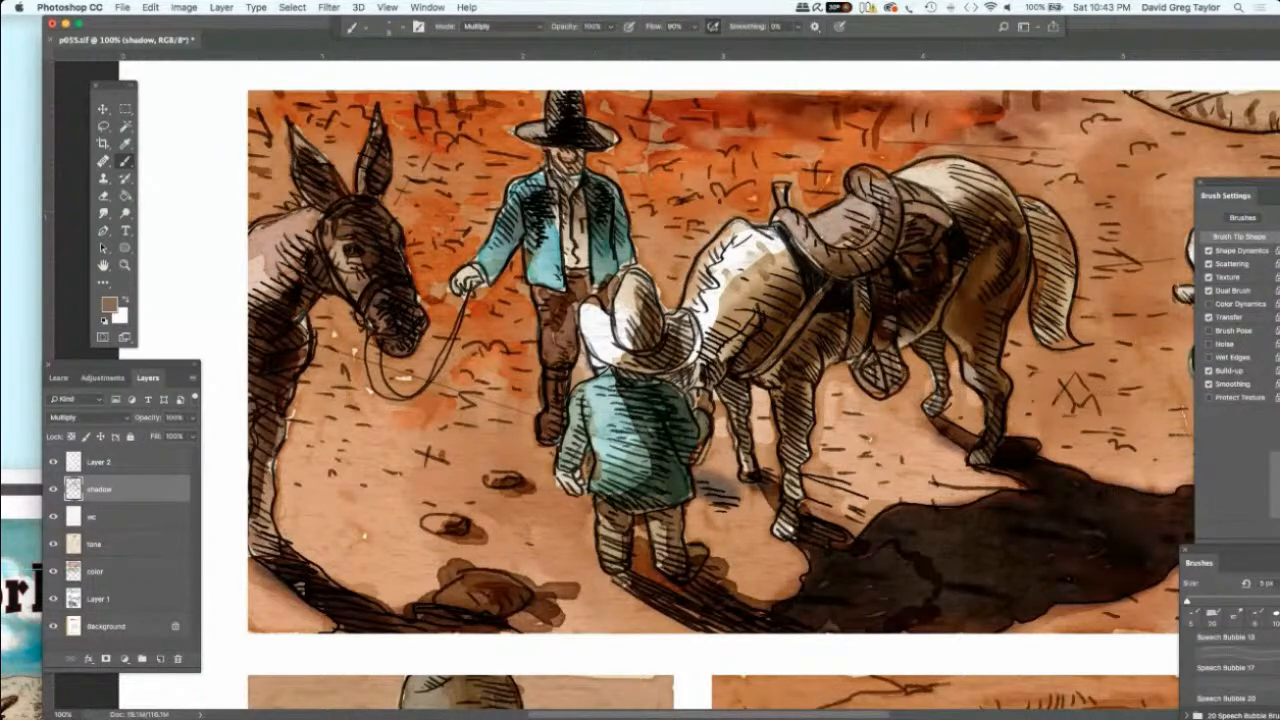
# Step: Add small shadow touches beside the foreground figure's hand and under the hat brim
pyautogui.moveTo(554, 478); pyautogui.dragTo(557, 489)
pyautogui.moveTo(596, 357); pyautogui.dragTo(609, 367)
pyautogui.moveTo(598, 362); pyautogui.dragTo(608, 374)
# Step: On the color layer, sample light blue from the bearded man's coat and paint over its lower front
pyautogui.click(134, 571)
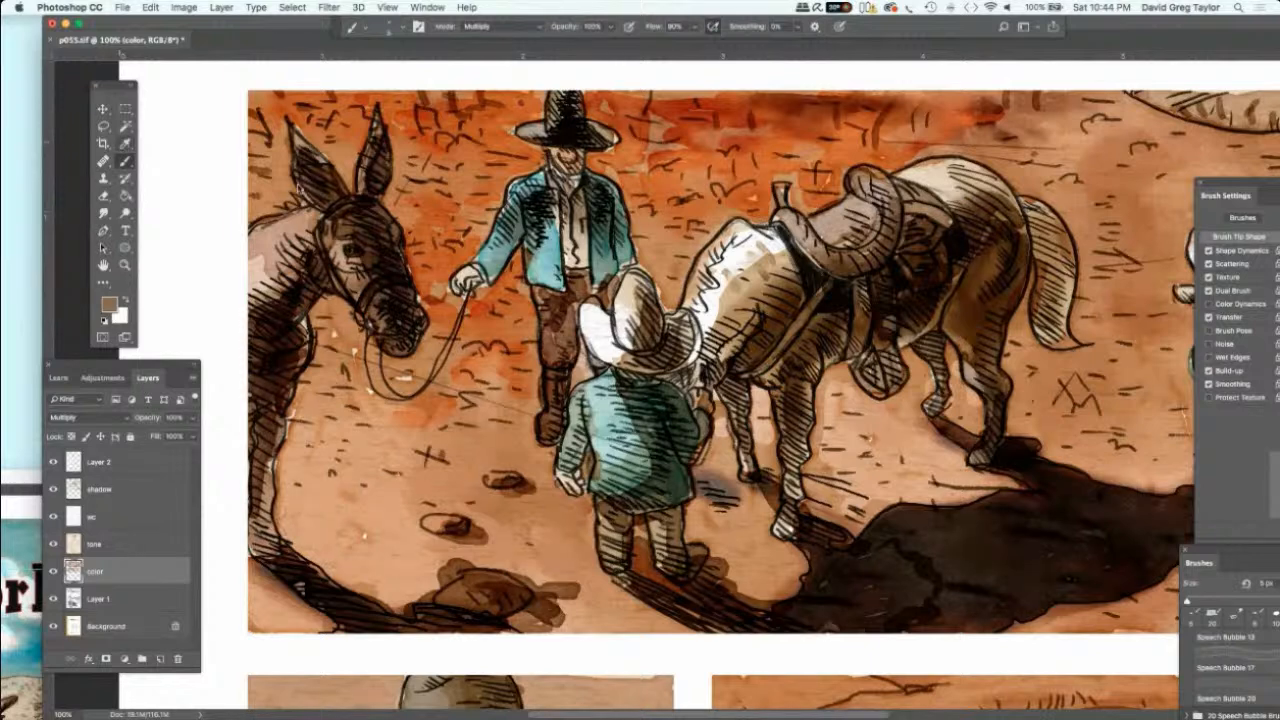
pyautogui.click(125, 143)
pyautogui.click(541, 258)
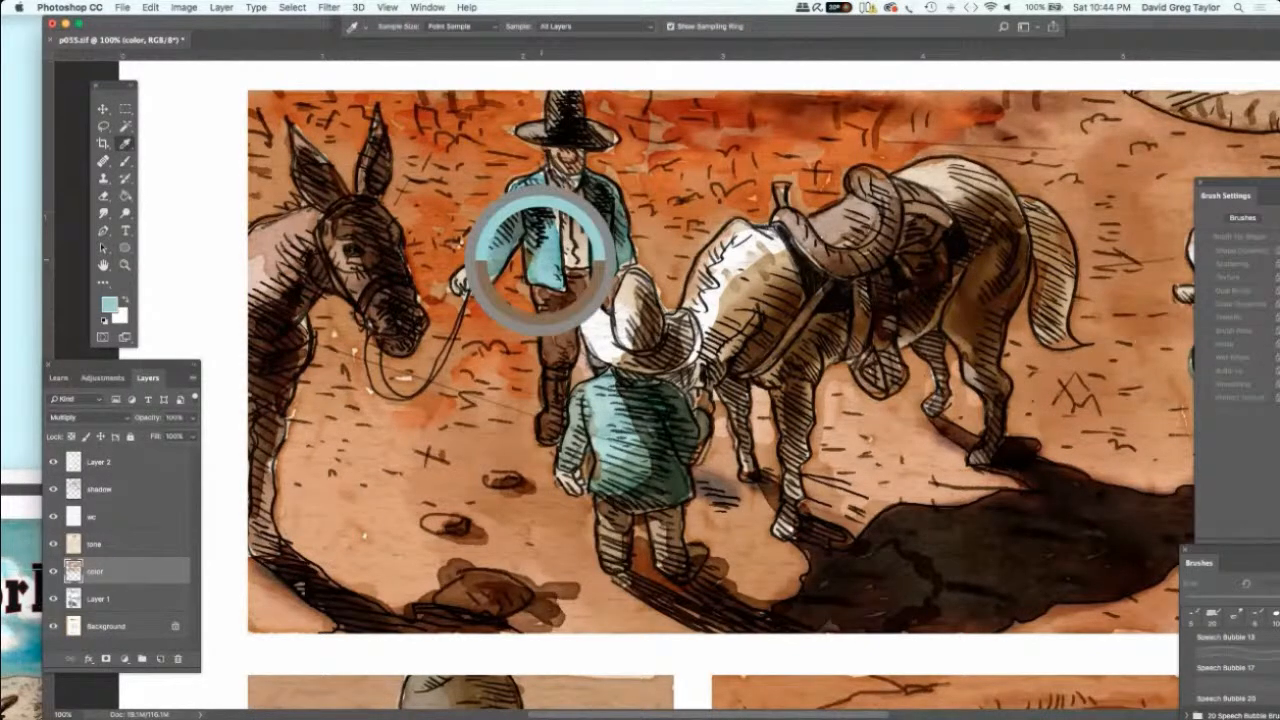
pyautogui.press('b')
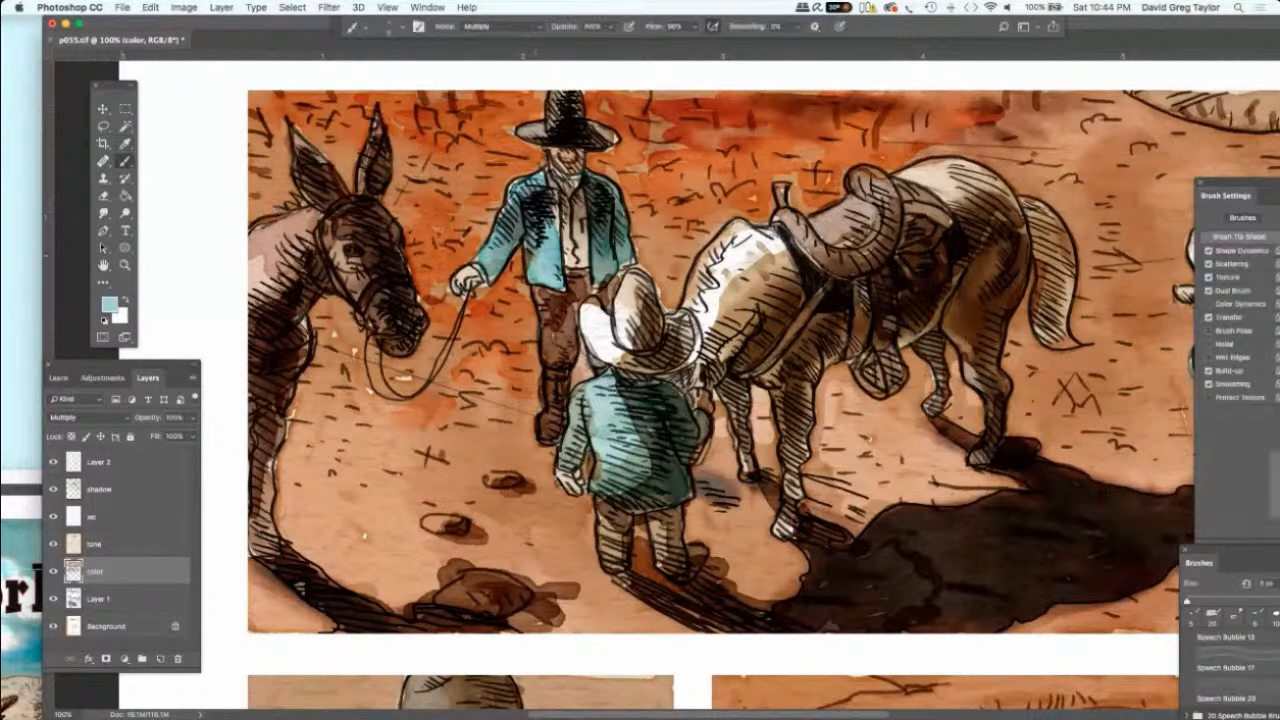
pyautogui.moveTo(530, 248)
pyautogui.mouseDown()
pyautogui.moveTo(532, 263)
pyautogui.moveTo(525, 250)
pyautogui.moveTo(548, 262)
pyautogui.moveTo(534, 234)
pyautogui.moveTo(549, 254)
pyautogui.mouseUp()
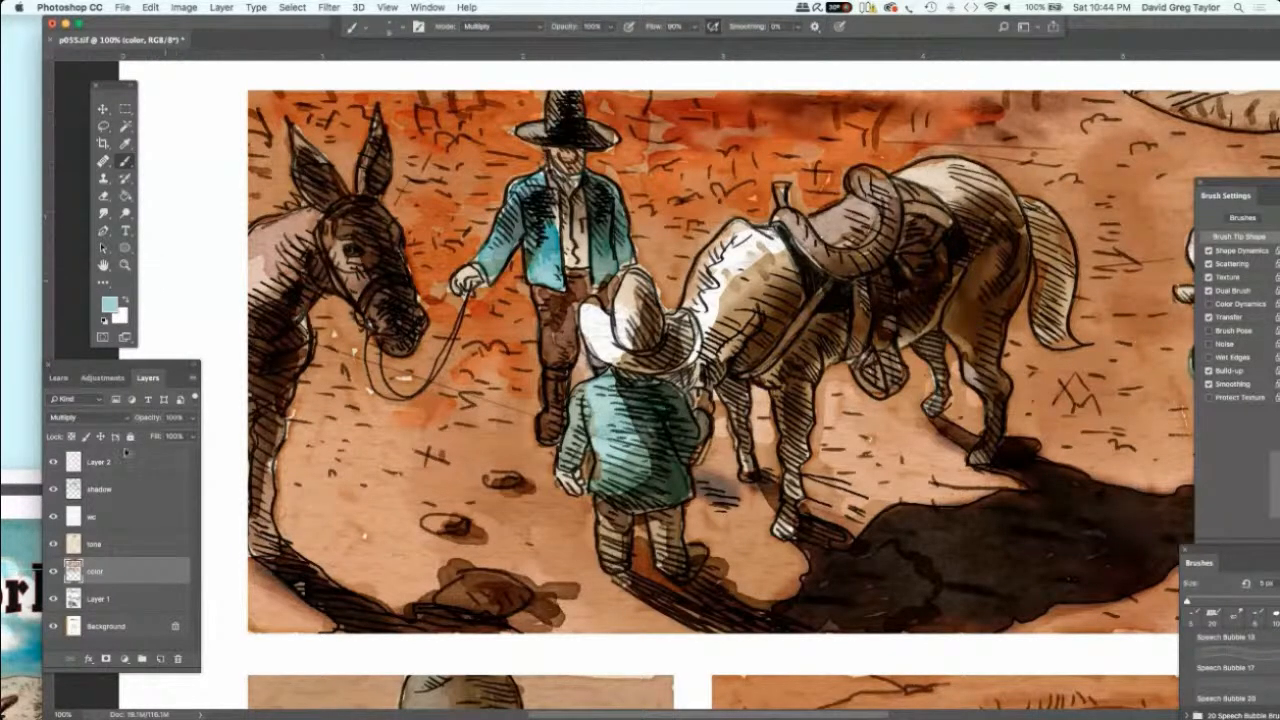
# Step: Erase a highlight into the lower front of the bearded man's blue coat on the color layer
pyautogui.click(118, 544)
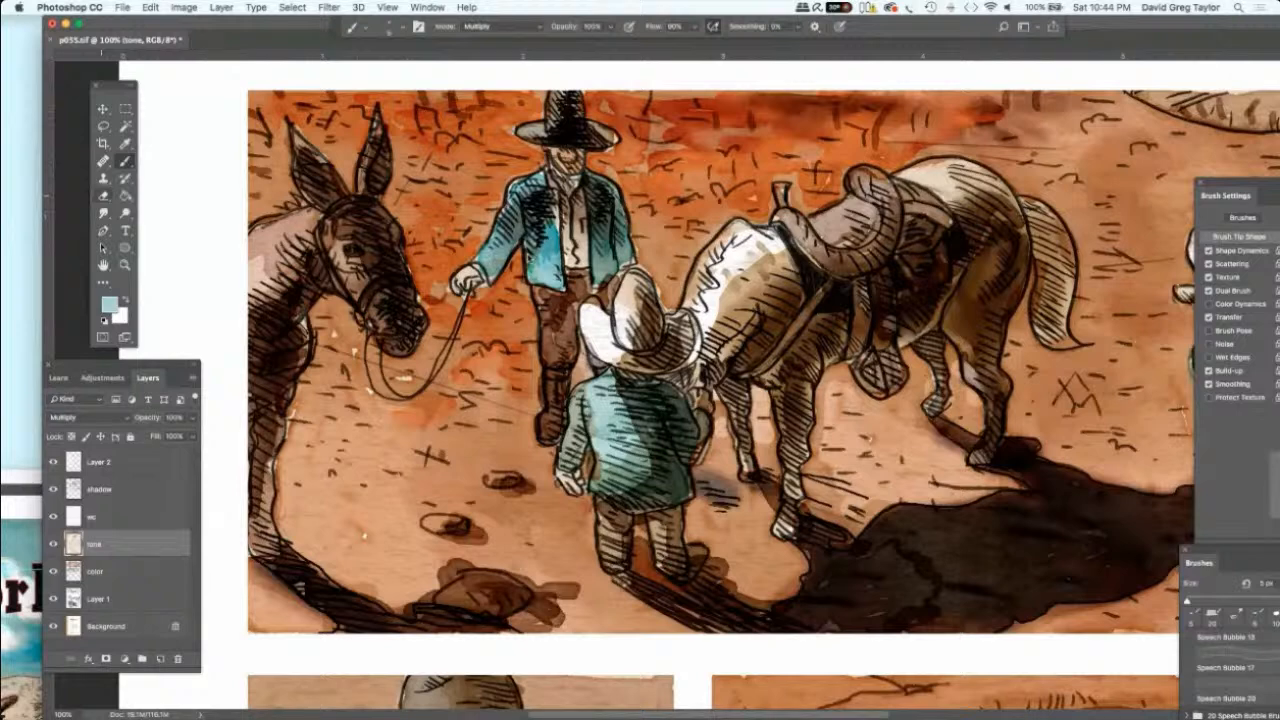
pyautogui.rightClick(103, 196)
pyautogui.click(160, 194)
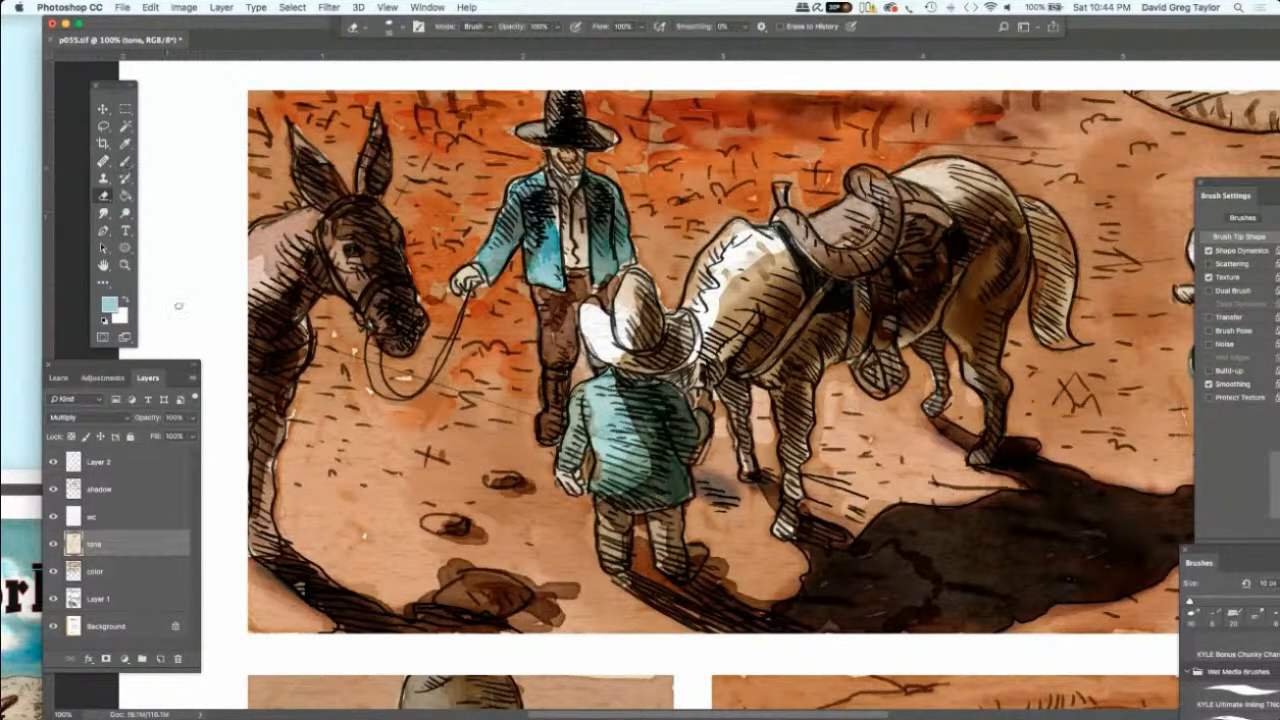
pyautogui.click(122, 489)
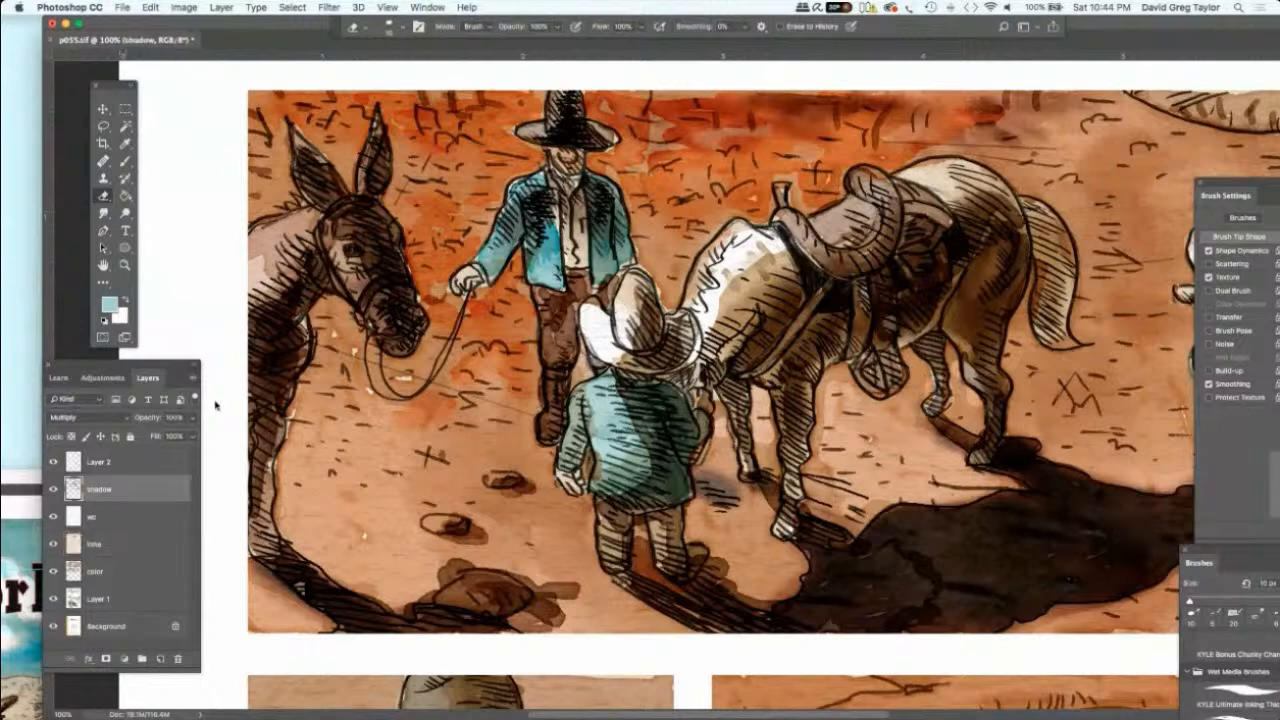
pyautogui.click(115, 575)
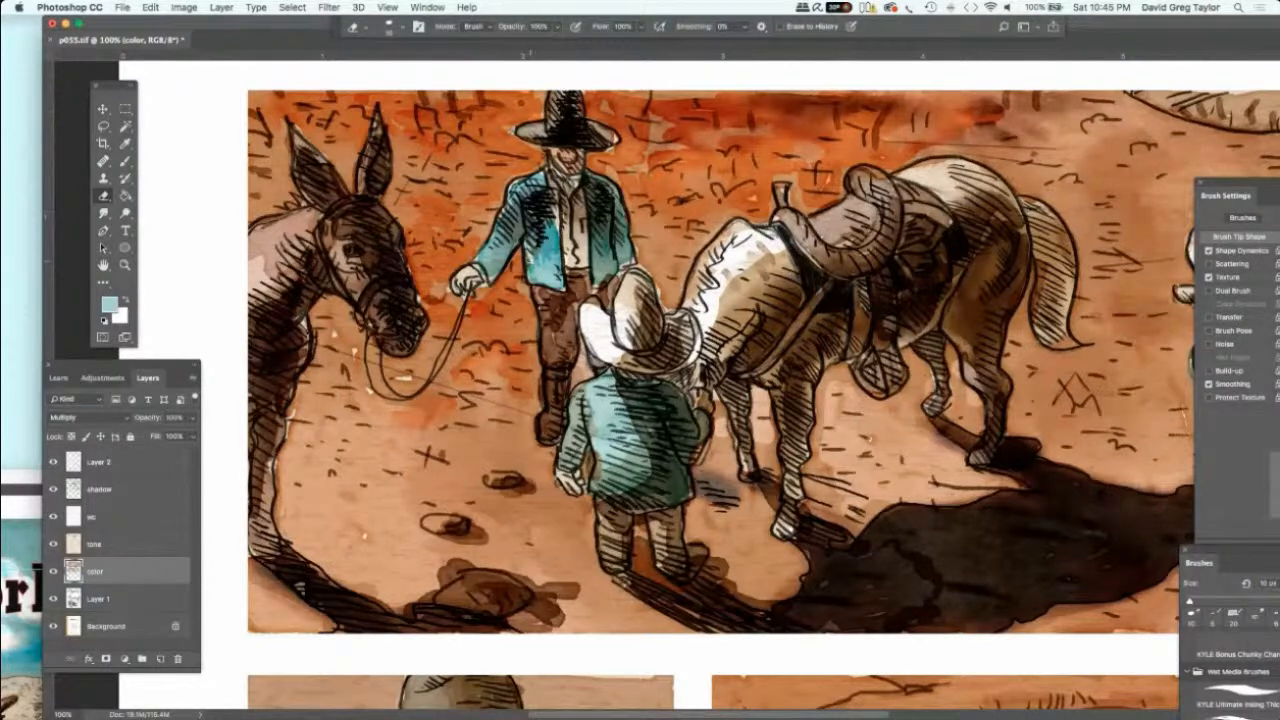
pyautogui.moveTo(541, 254); pyautogui.dragTo(533, 272)
# Step: Smudge the highlight on the bearded man's coat to blend it, and make the shadow layer active again
pyautogui.click(102, 212)
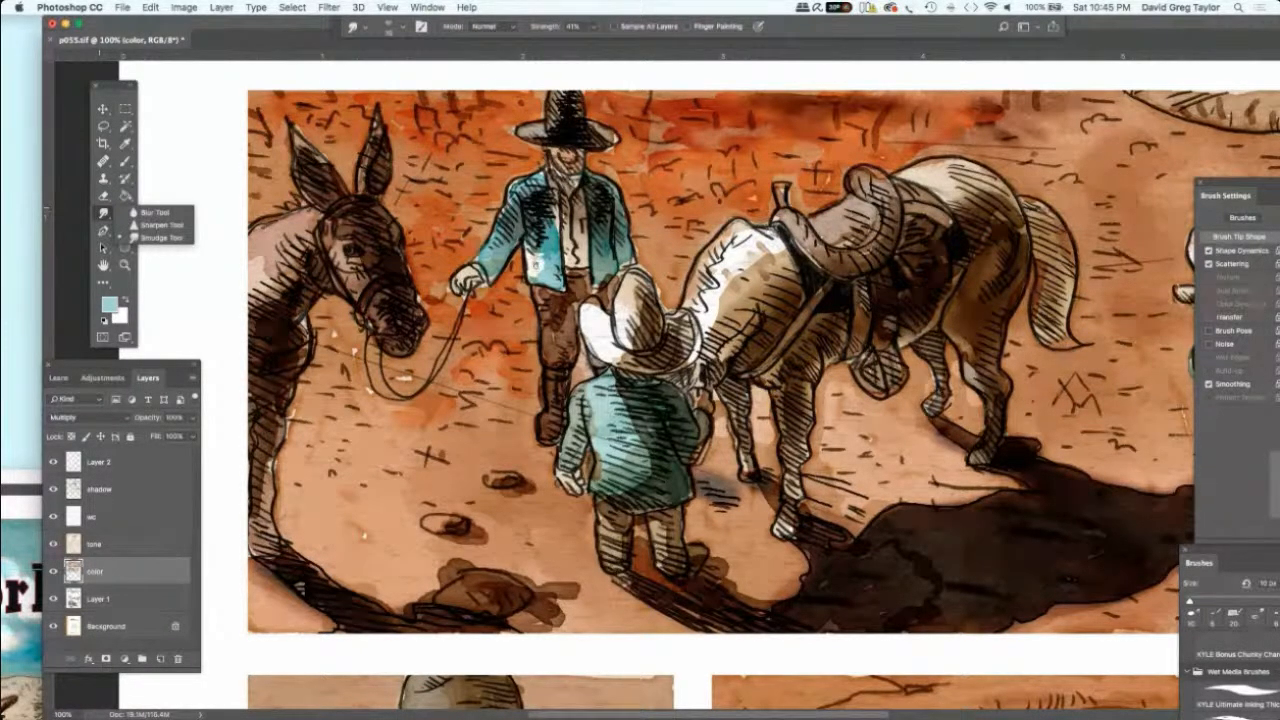
pyautogui.click(538, 266)
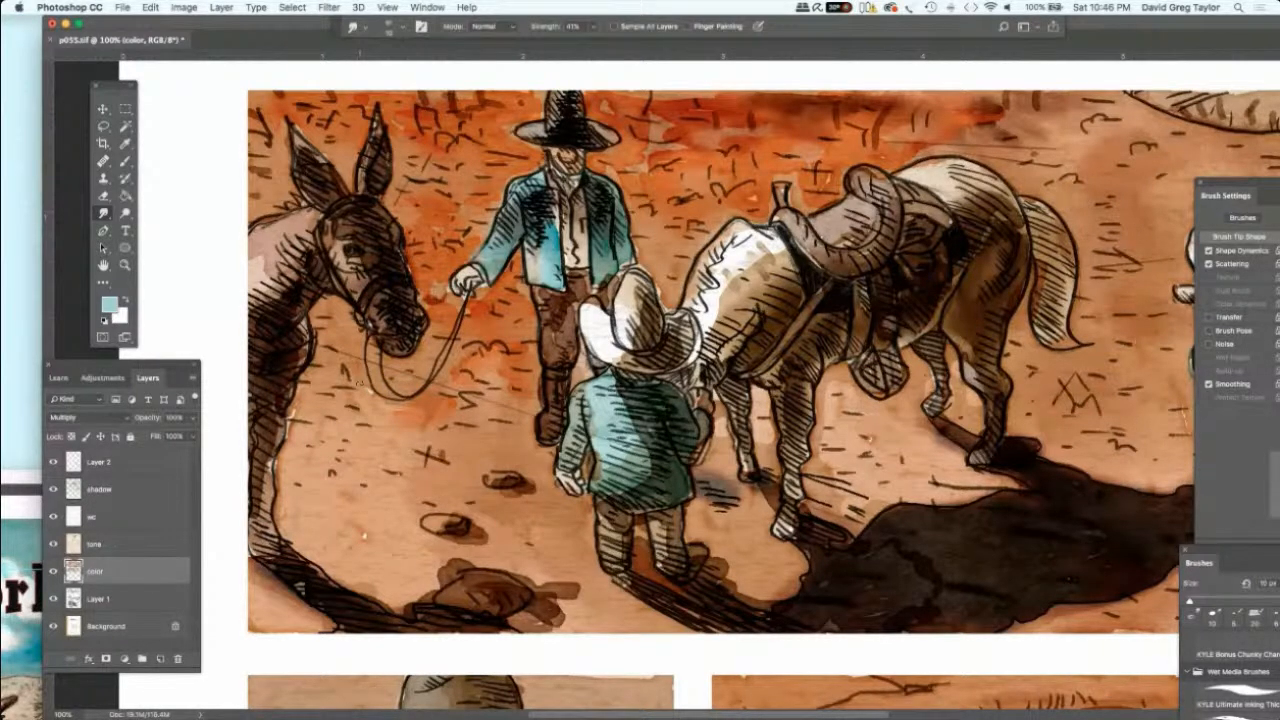
pyautogui.click(135, 489)
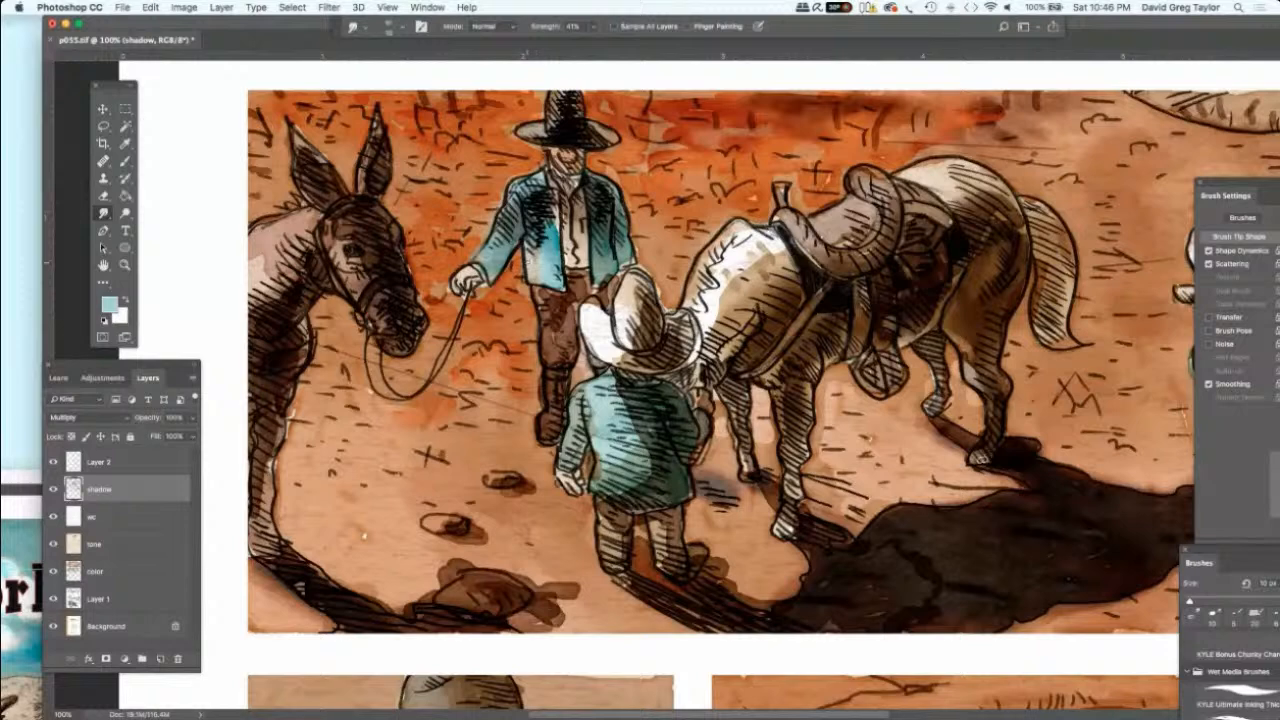
# Step: Enlarge the Smudge brush to 40 px and blend the shadow on the left horse's shoulder on the shadow layer
pyautogui.press(']')
pyautogui.press(']')
pyautogui.press('[')
pyautogui.press('[')
pyautogui.press('[')
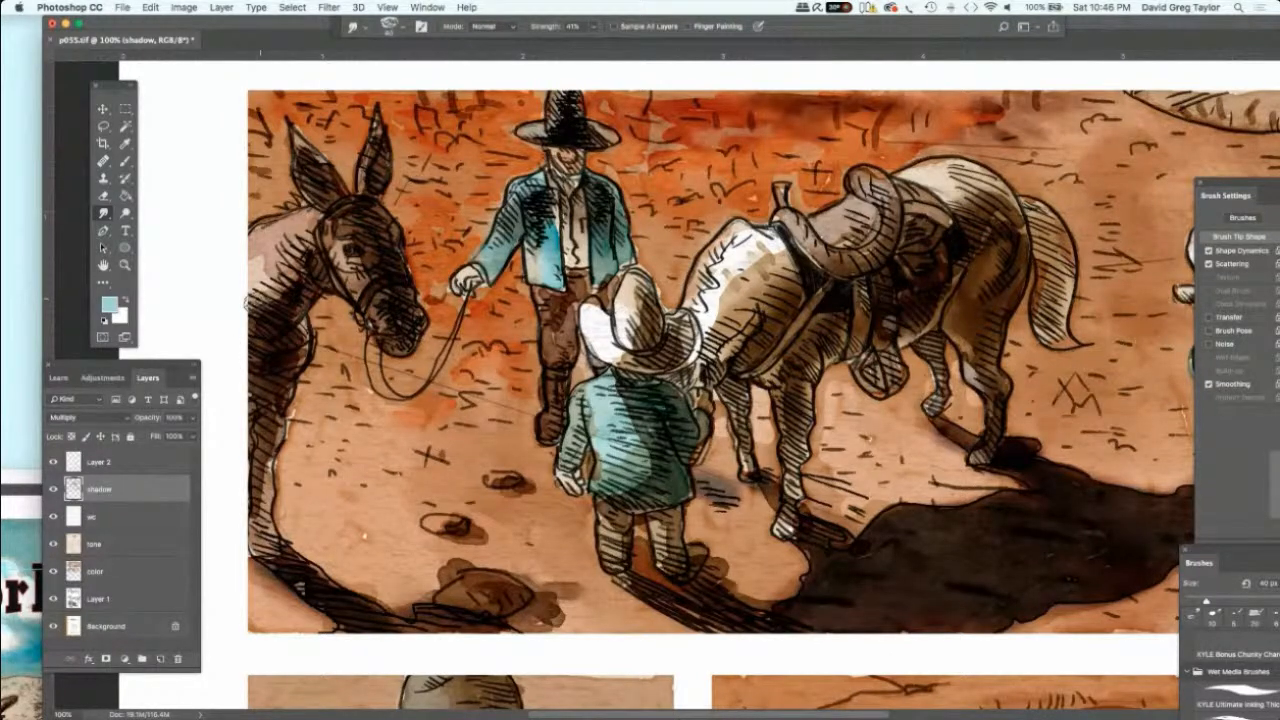
pyautogui.moveTo(258, 318); pyautogui.dragTo(266, 292)
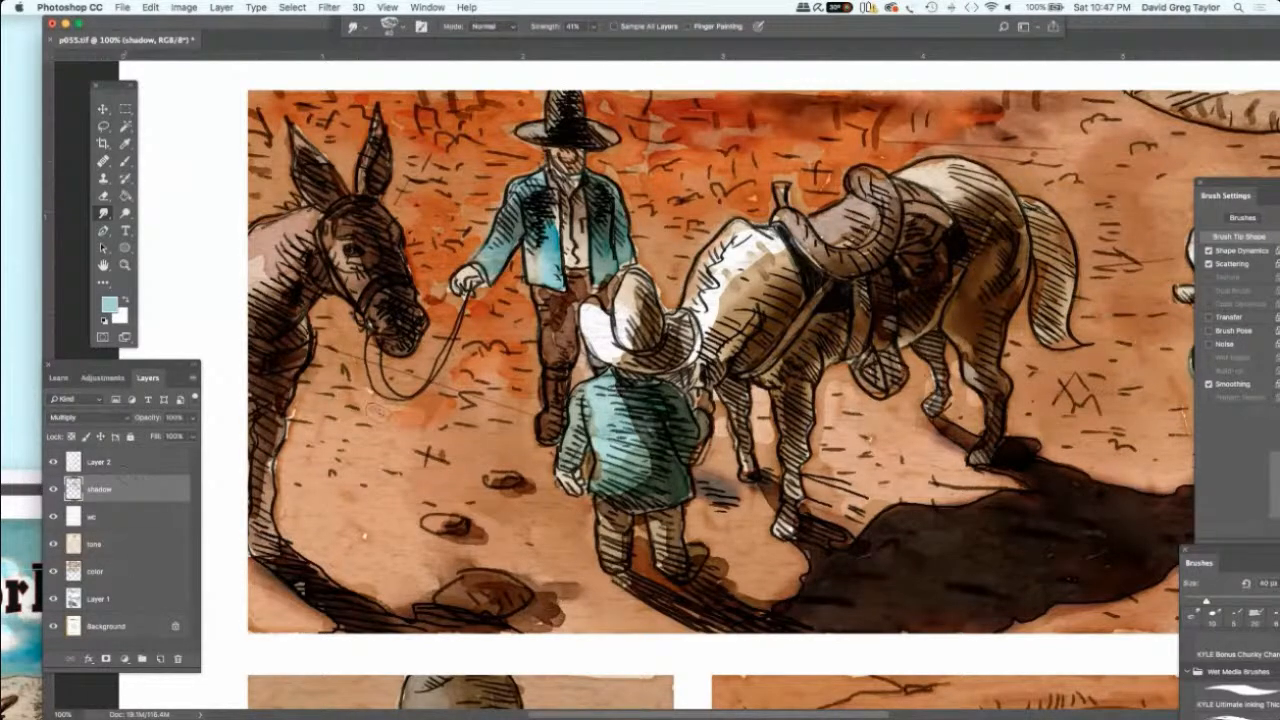
# Step: On the color layer, smudge the ground beside the foreground rock's shadow and at the foreground figure's feet
pyautogui.click(131, 577)
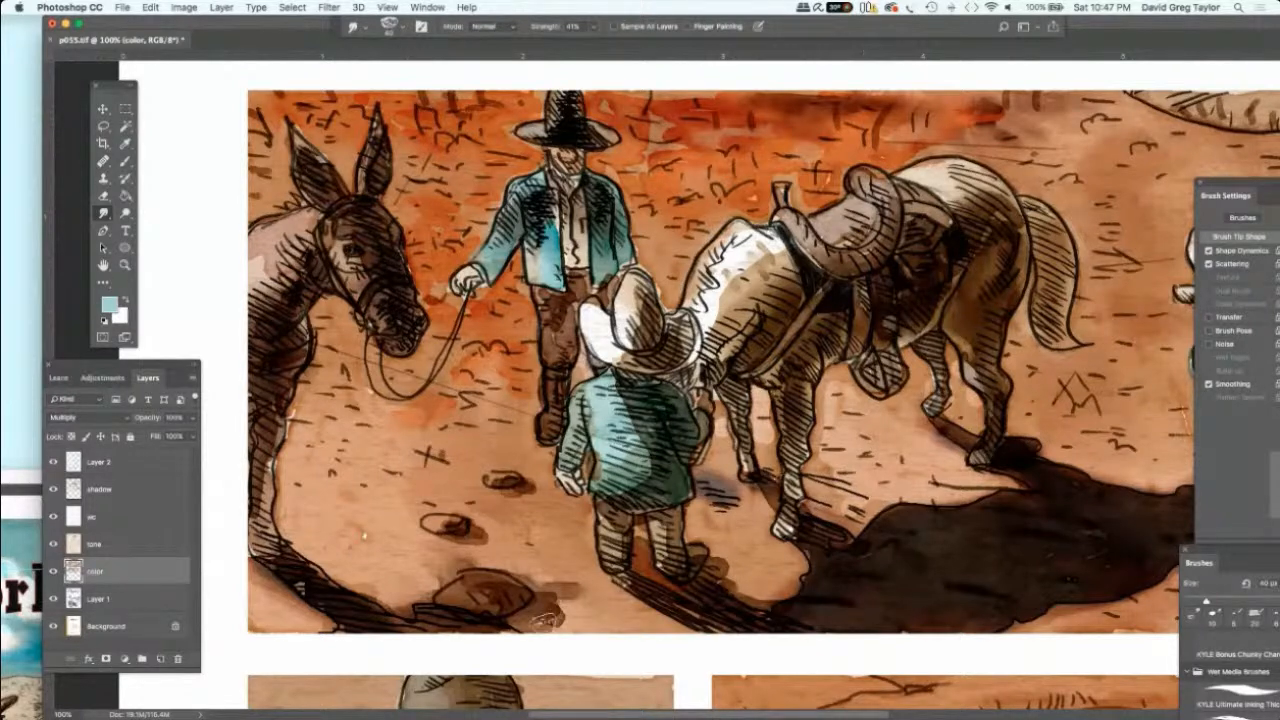
pyautogui.moveTo(537, 621); pyautogui.dragTo(546, 614)
pyautogui.moveTo(630, 572)
pyautogui.mouseDown()
pyautogui.moveTo(654, 582)
pyautogui.moveTo(632, 578)
pyautogui.mouseUp()
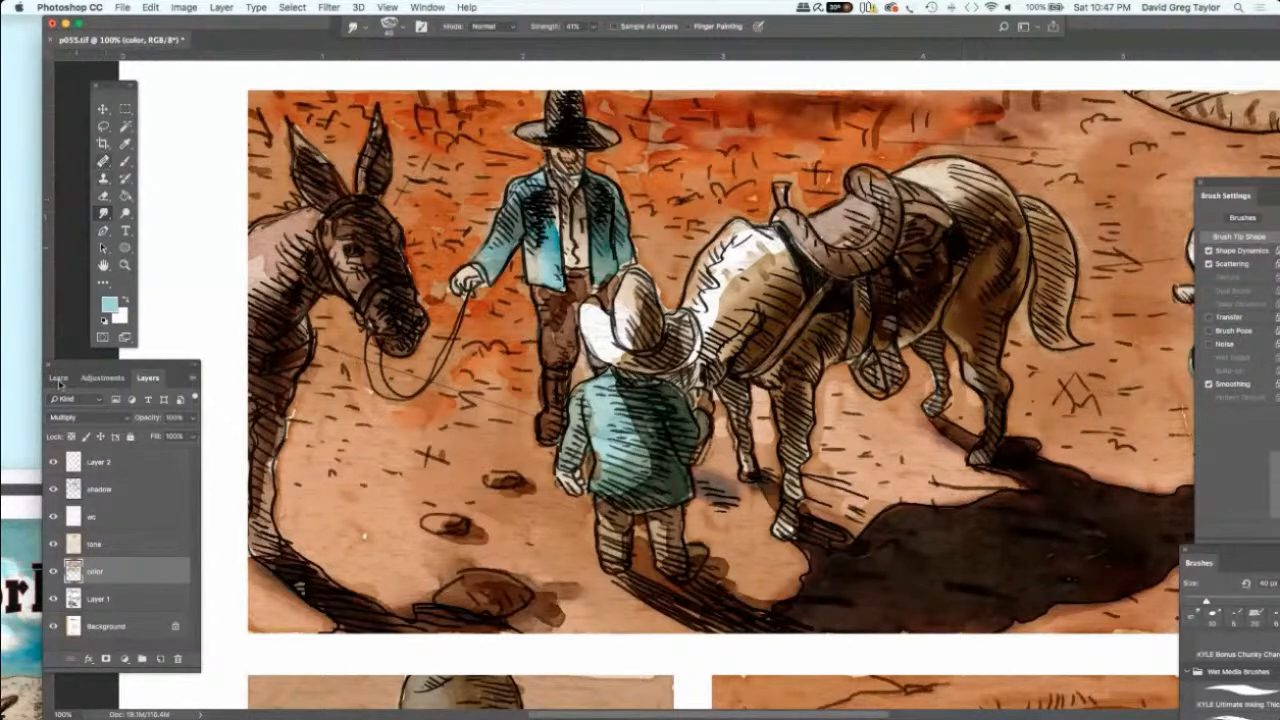
# Step: Compare the top panel with the shadow layer and the Layer 1 line art hidden and shown
pyautogui.click(53, 490)
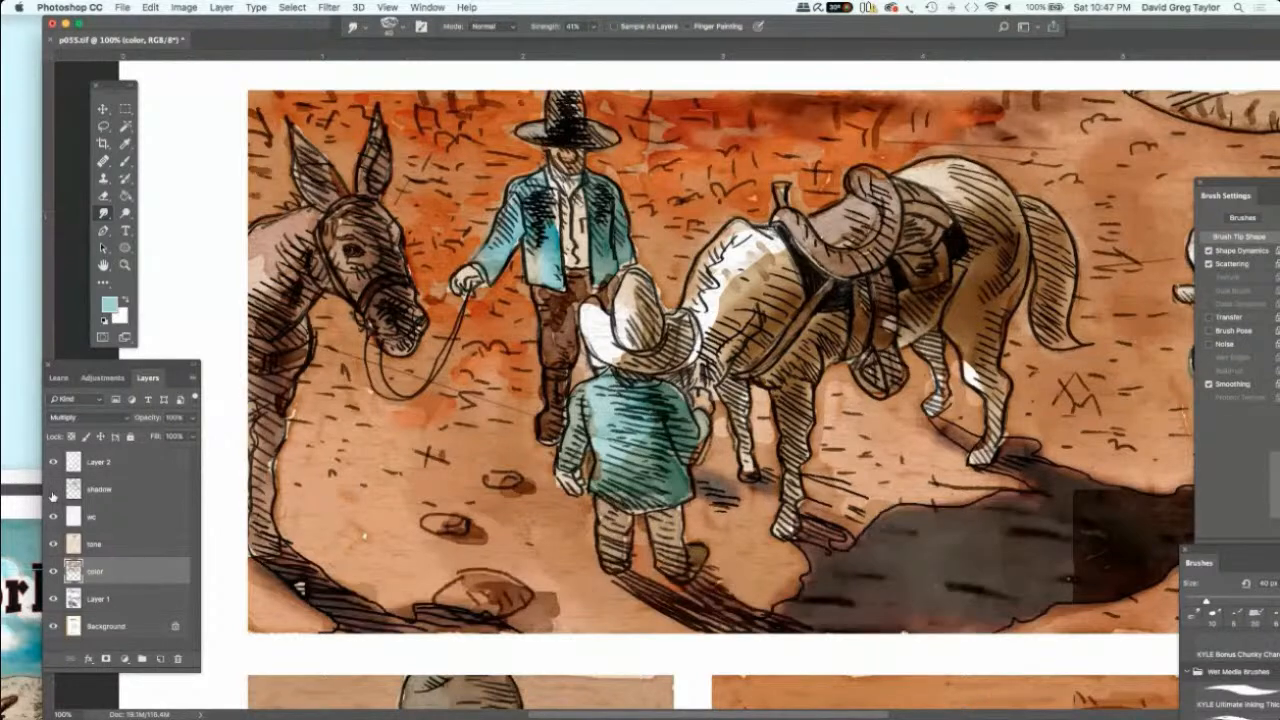
pyautogui.click(53, 490)
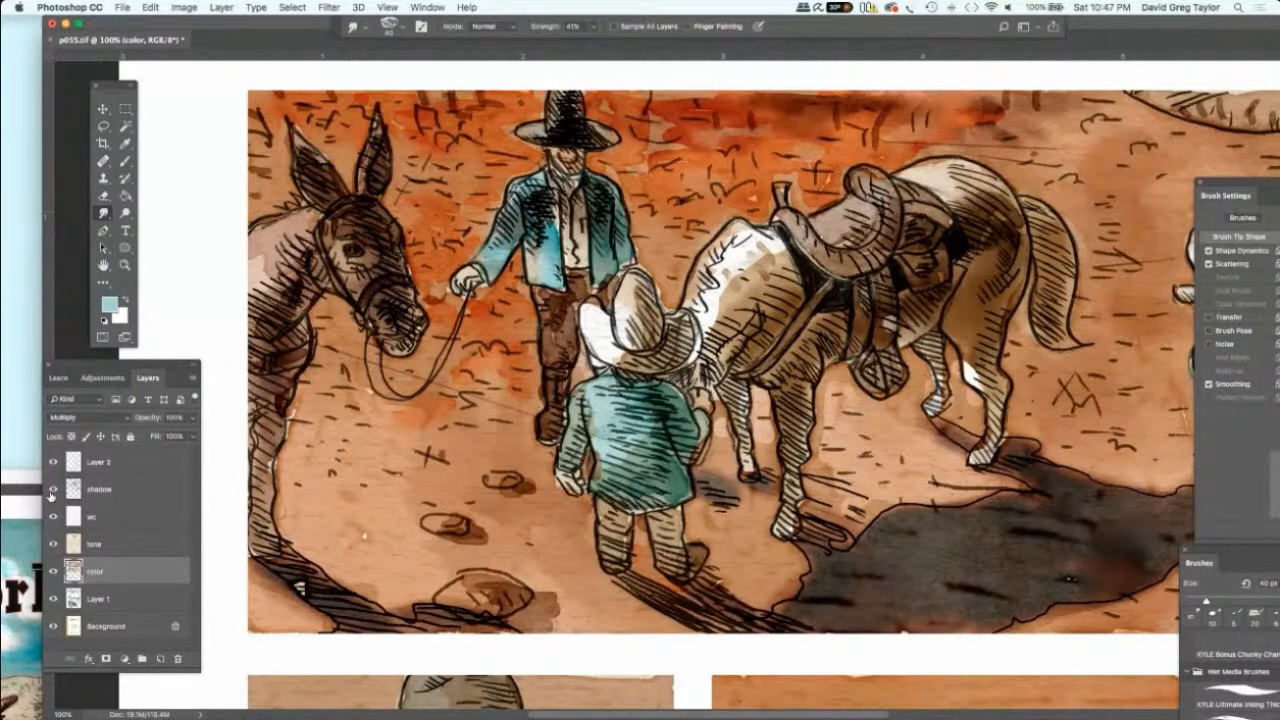
pyautogui.click(52, 490)
pyautogui.click(52, 600)
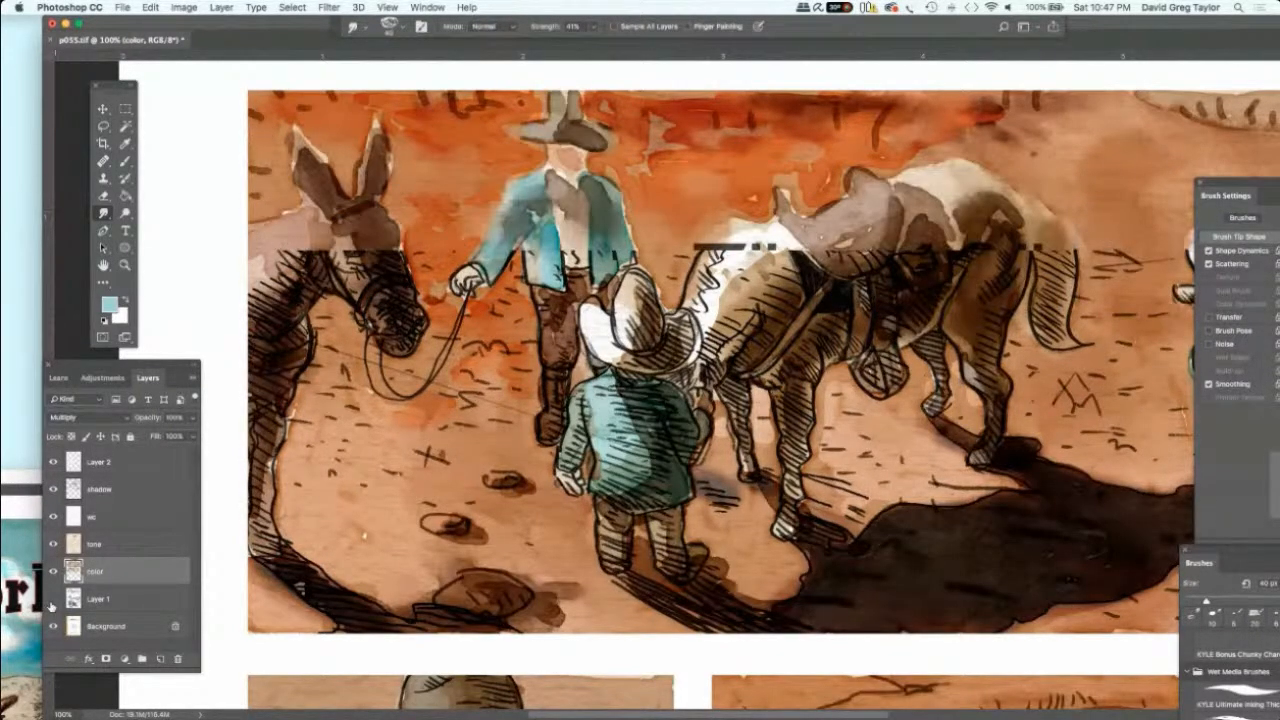
pyautogui.click(52, 599)
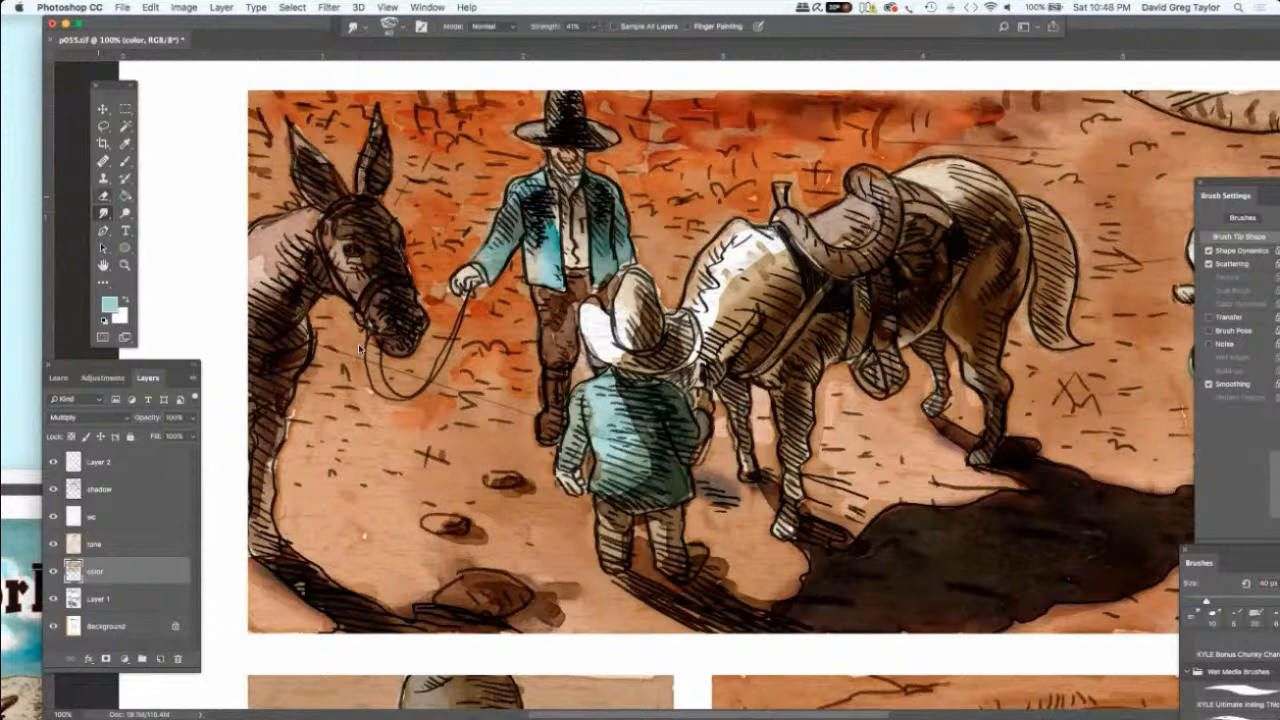
pyautogui.press('e')
pyautogui.moveTo(490, 399); pyautogui.dragTo(474, 401)
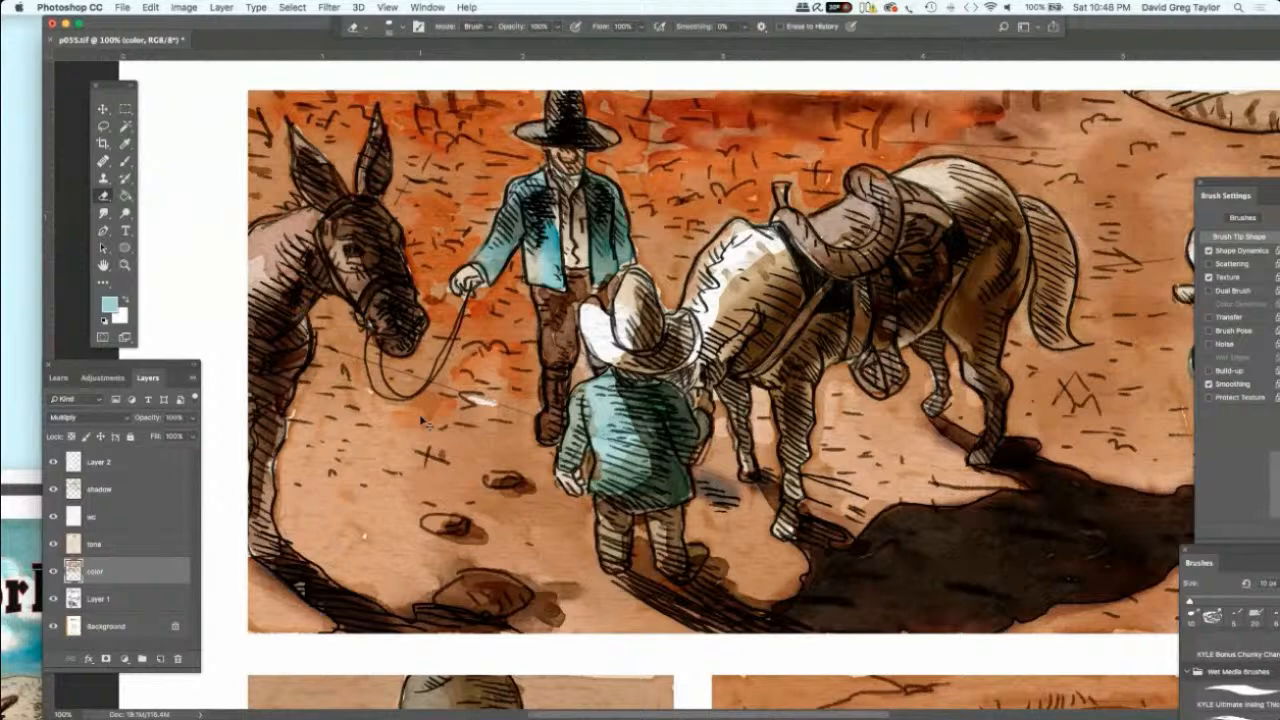
pyautogui.press('super+z')
# Step: Smudge the orange ground color between the reins and the bearded man's boots on the color layer
pyautogui.click(103, 214)
pyautogui.moveTo(482, 398)
pyautogui.mouseDown()
pyautogui.moveTo(498, 404)
pyautogui.moveTo(492, 445)
pyautogui.mouseUp()
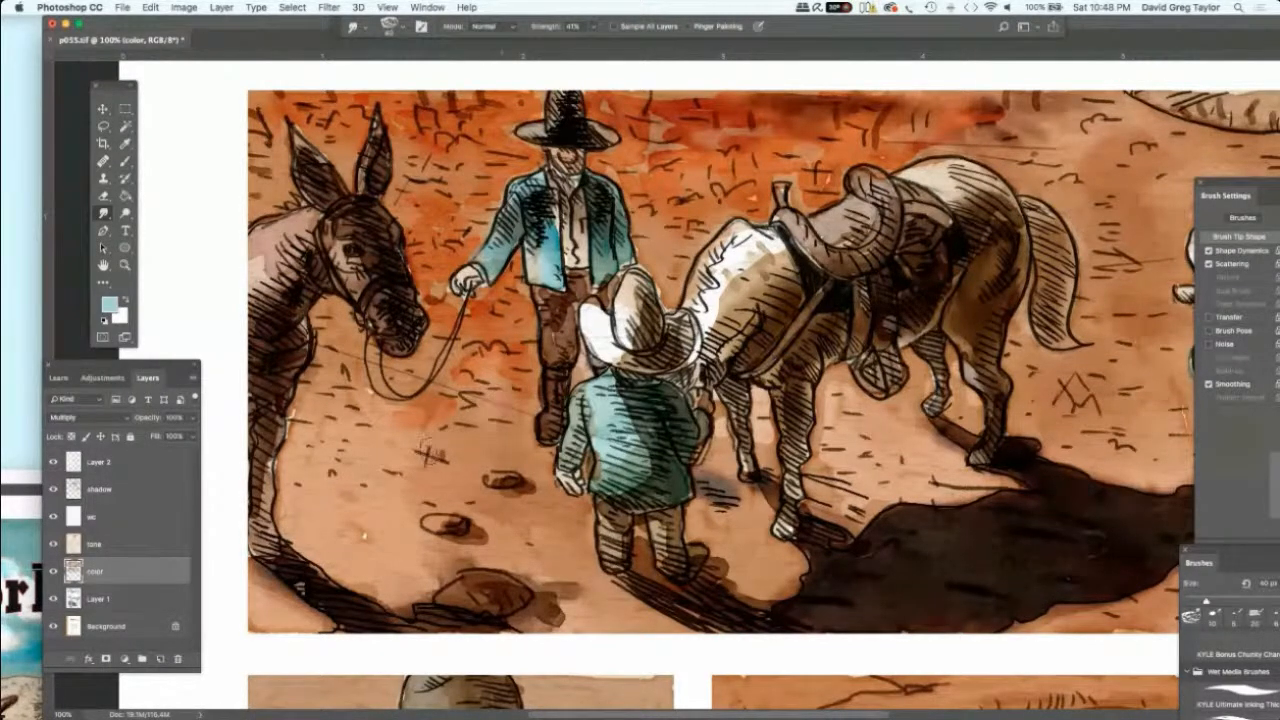
# Step: Shrink the Smudge brush to 3 px and blend the color along the edge of the bearded man's coat on the color layer
pyautogui.hotkey('alt', '[')
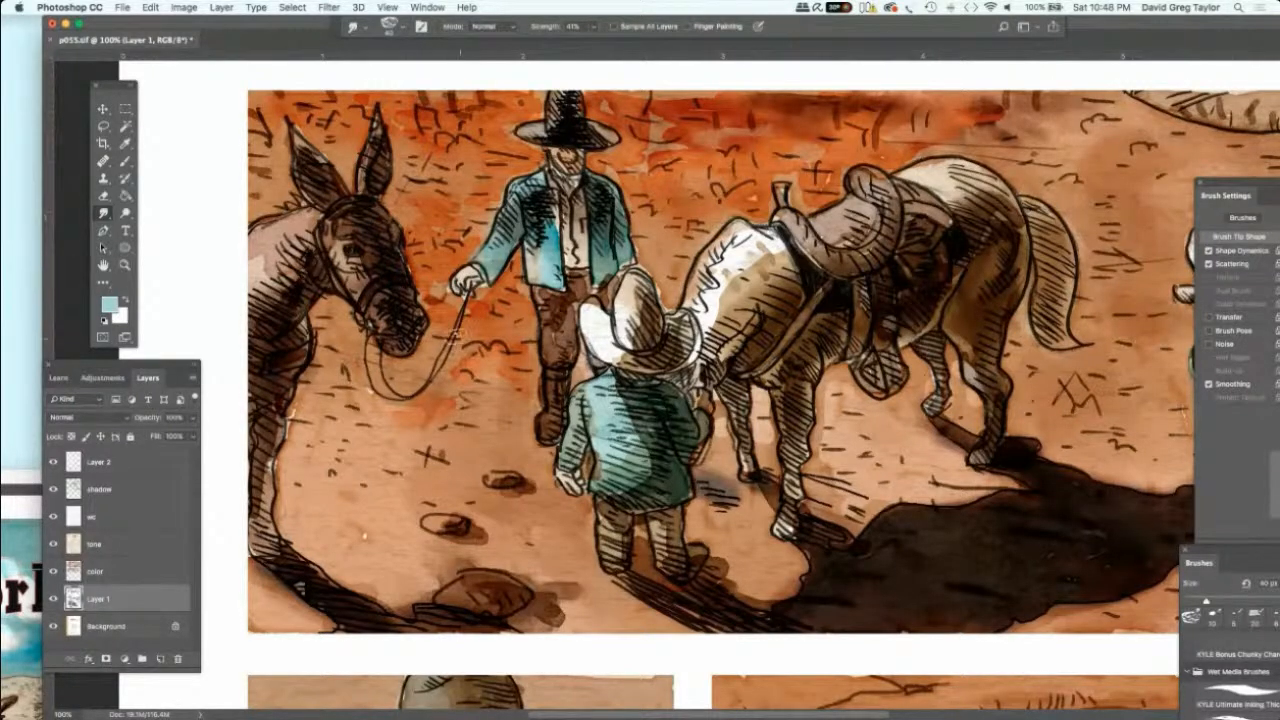
pyautogui.press('[')
pyautogui.press('[')
pyautogui.press('[')
pyautogui.press('[')
pyautogui.press('[')
pyautogui.click(112, 570)
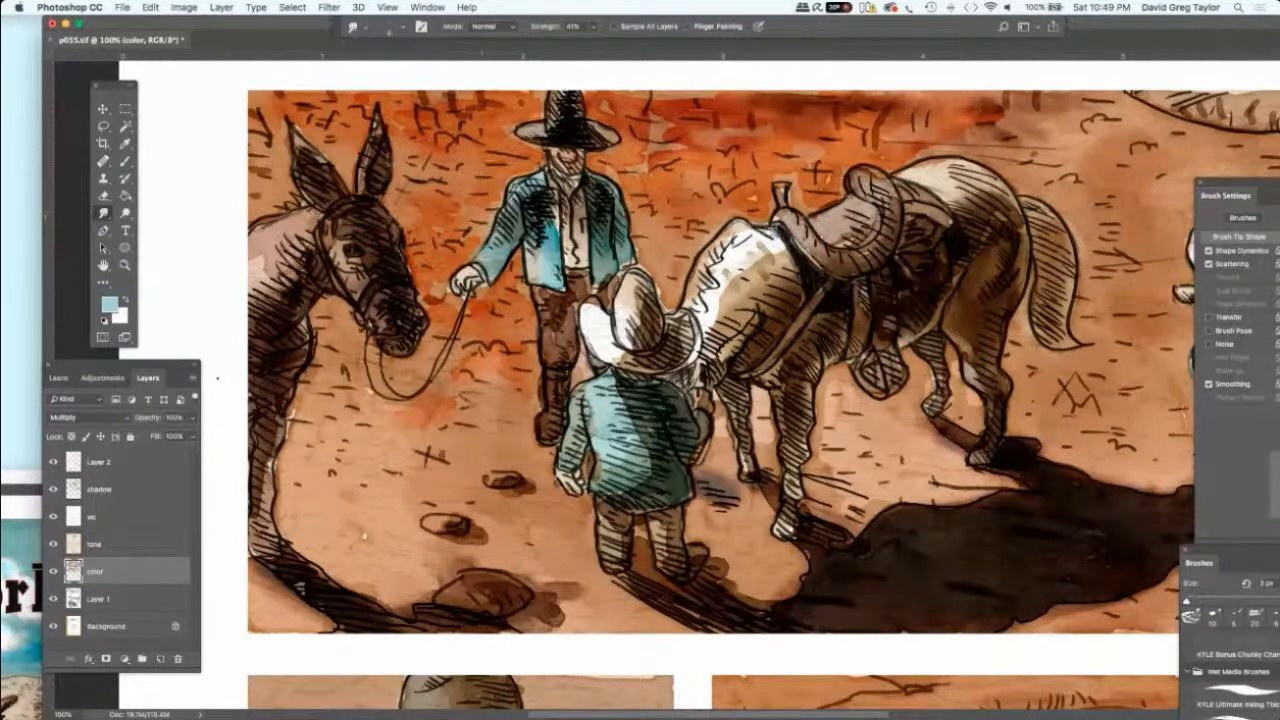
pyautogui.click(118, 540)
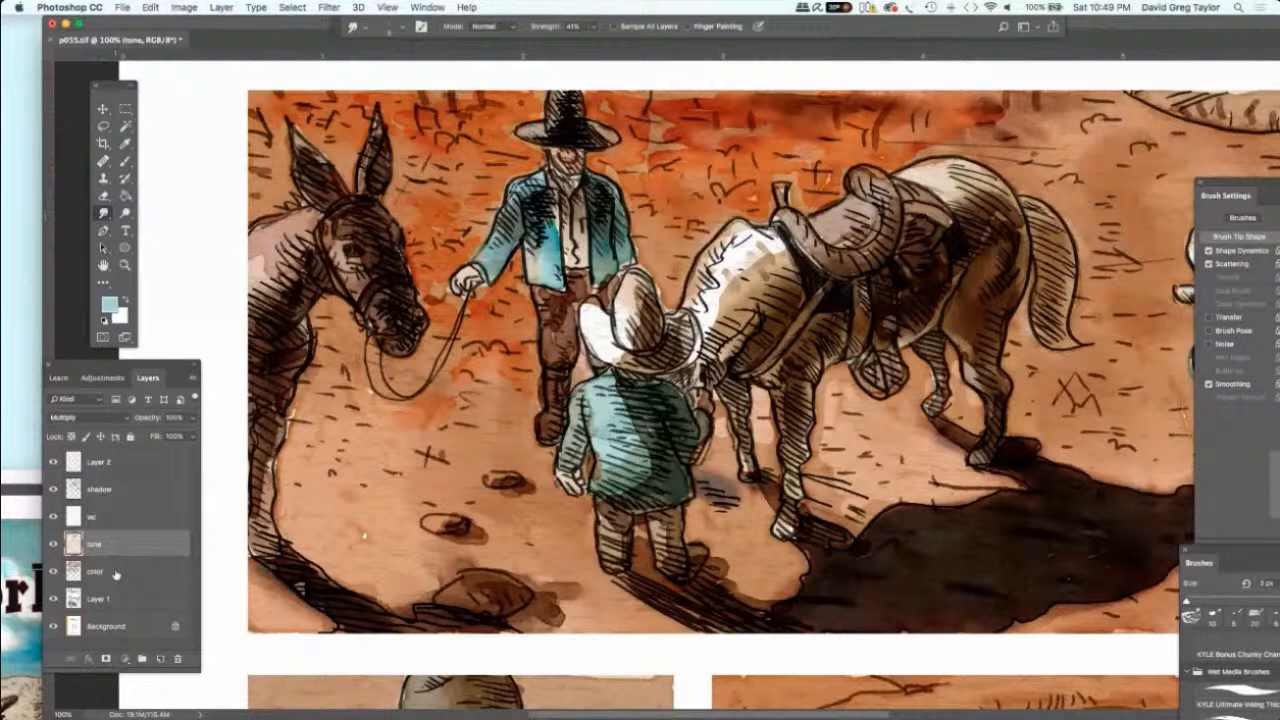
pyautogui.click(110, 571)
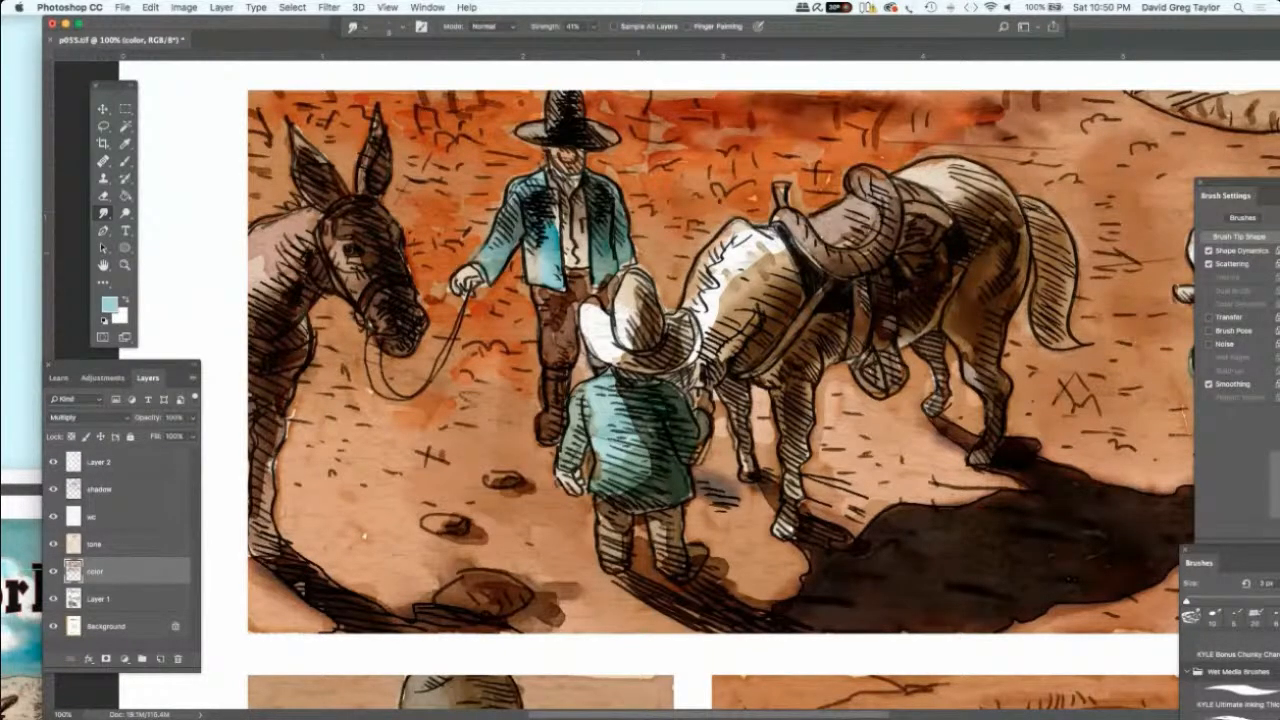
pyautogui.moveTo(630, 255); pyautogui.dragTo(623, 265)
# Step: Examine the coloring of the whole page and the middle panels at reduced magnification
pyautogui.press('super+minus')
pyautogui.press('super+minus')
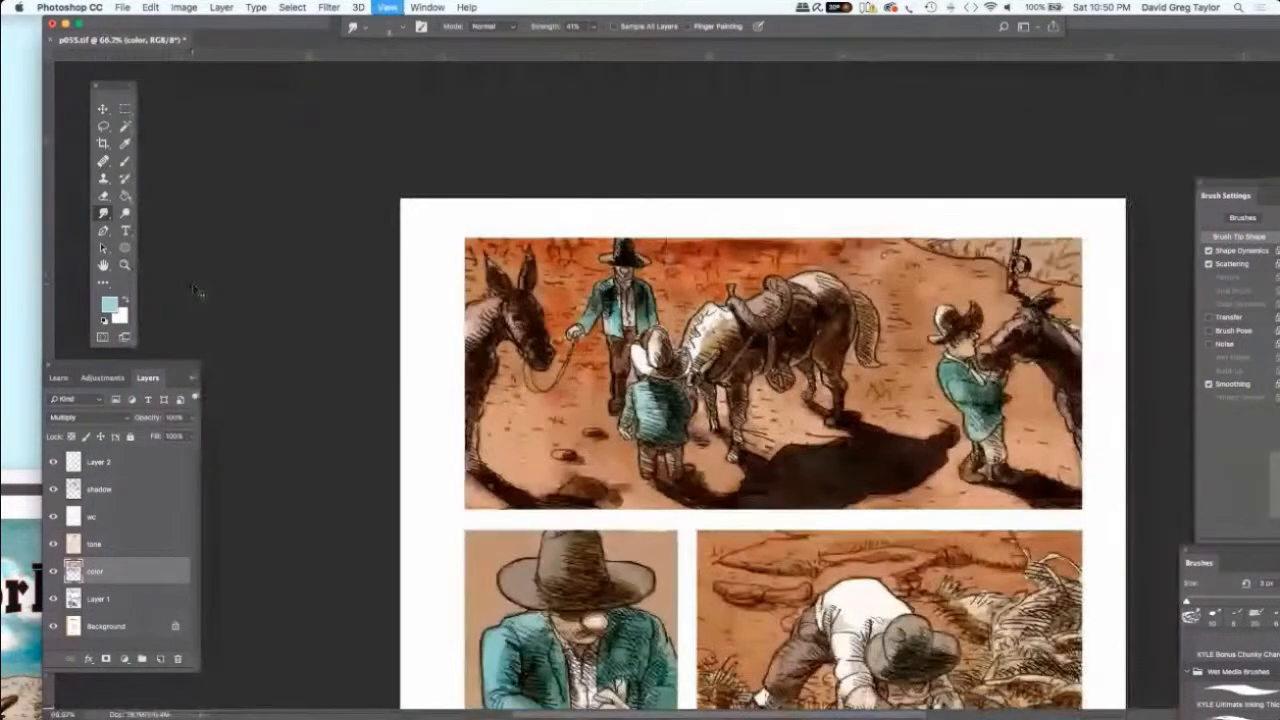
pyautogui.press('super+minus')
pyautogui.press('super+minus')
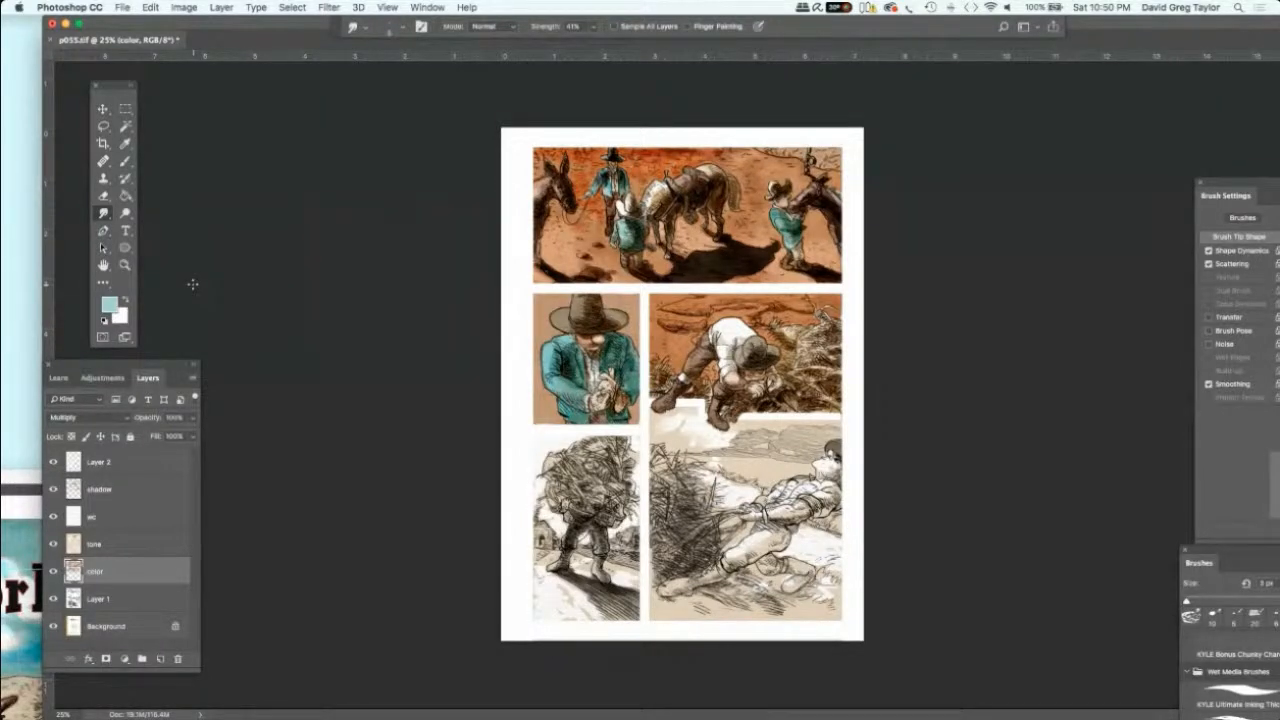
pyautogui.press('super+plus')
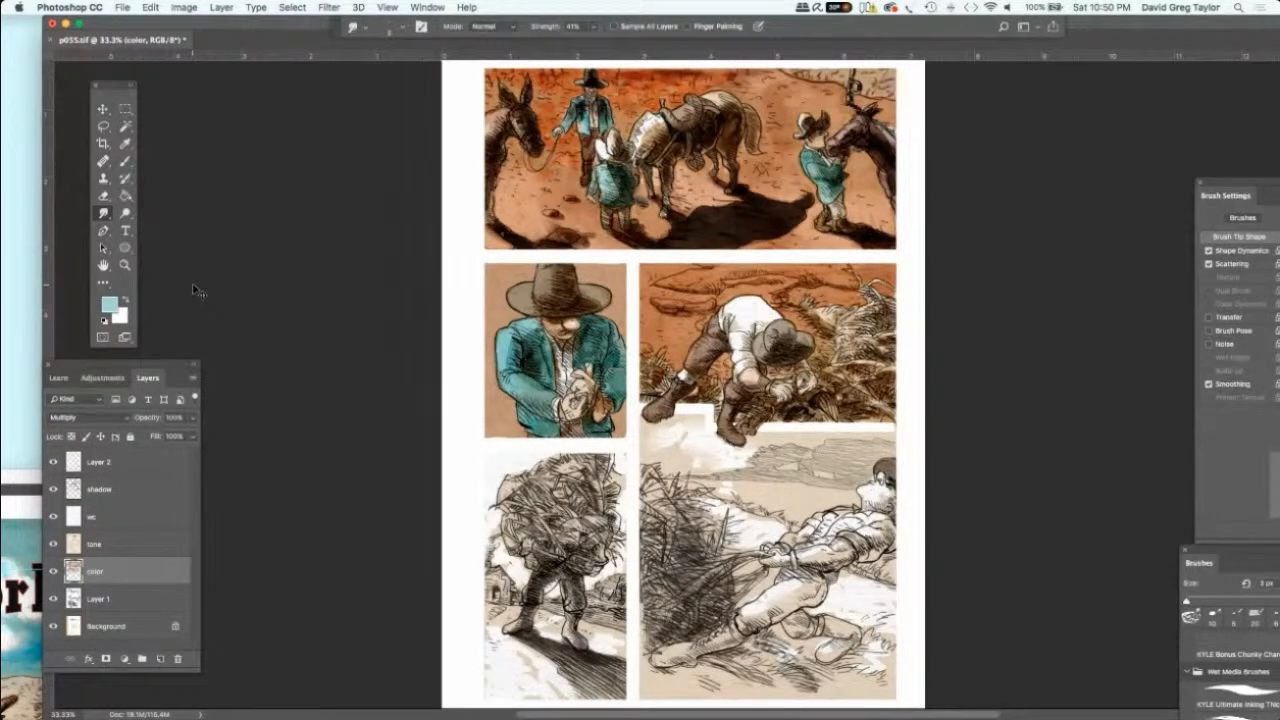
pyautogui.press('super+plus')
pyautogui.press('super+plus')
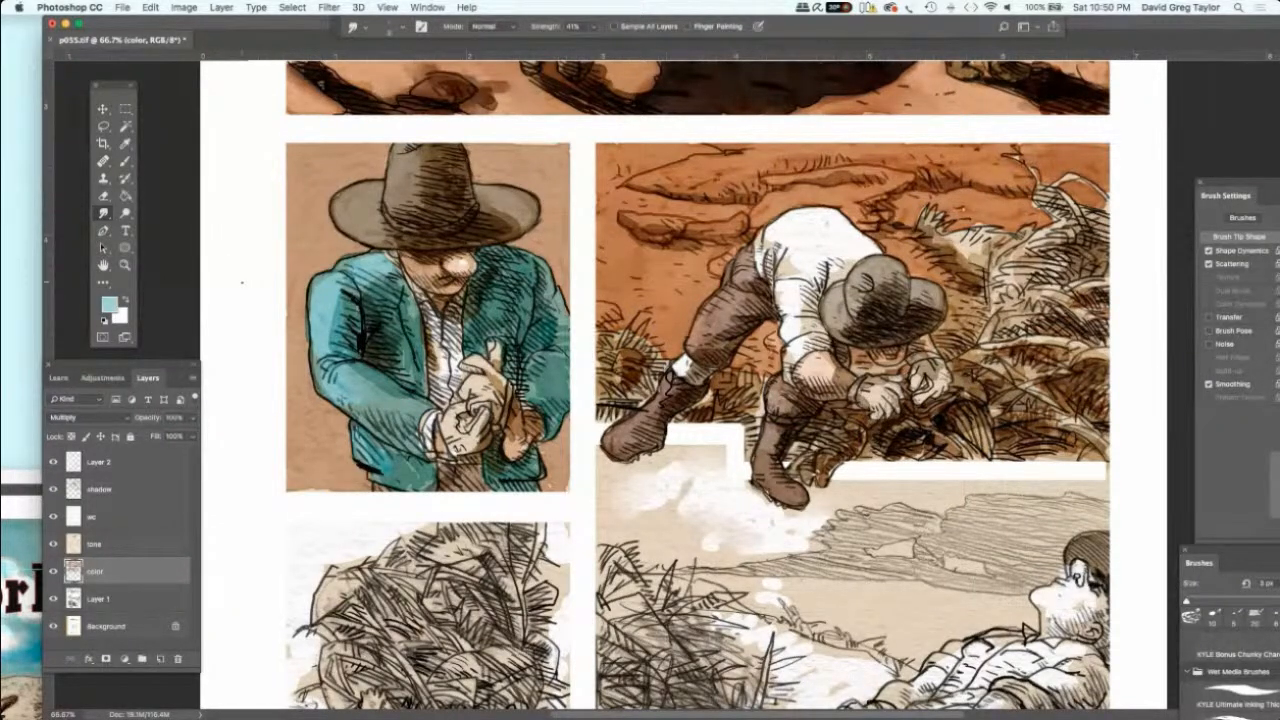
# Step: Dodge the highlights on the tone layer over the ground around the walking man's boots in the lower-left panel
pyautogui.scroll(-3, 241, 283)
pyautogui.hscroll(-4, 747, 404)
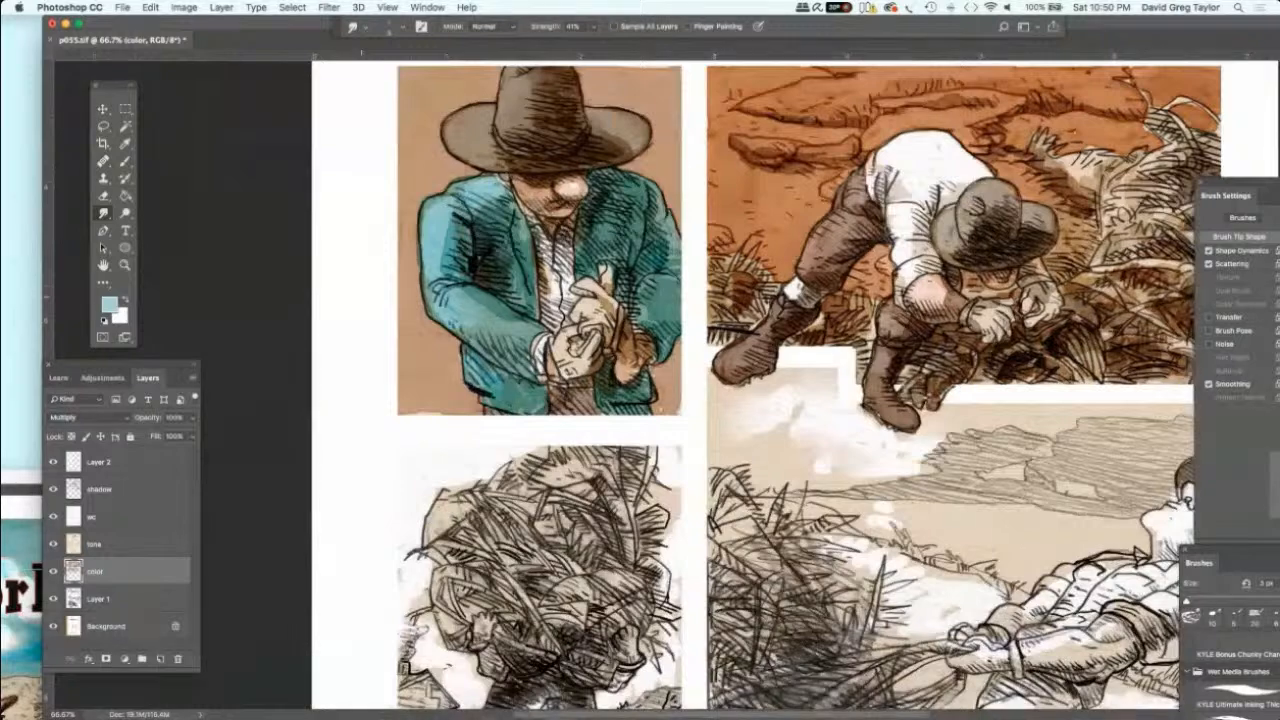
pyautogui.scroll(-5, 291, 307)
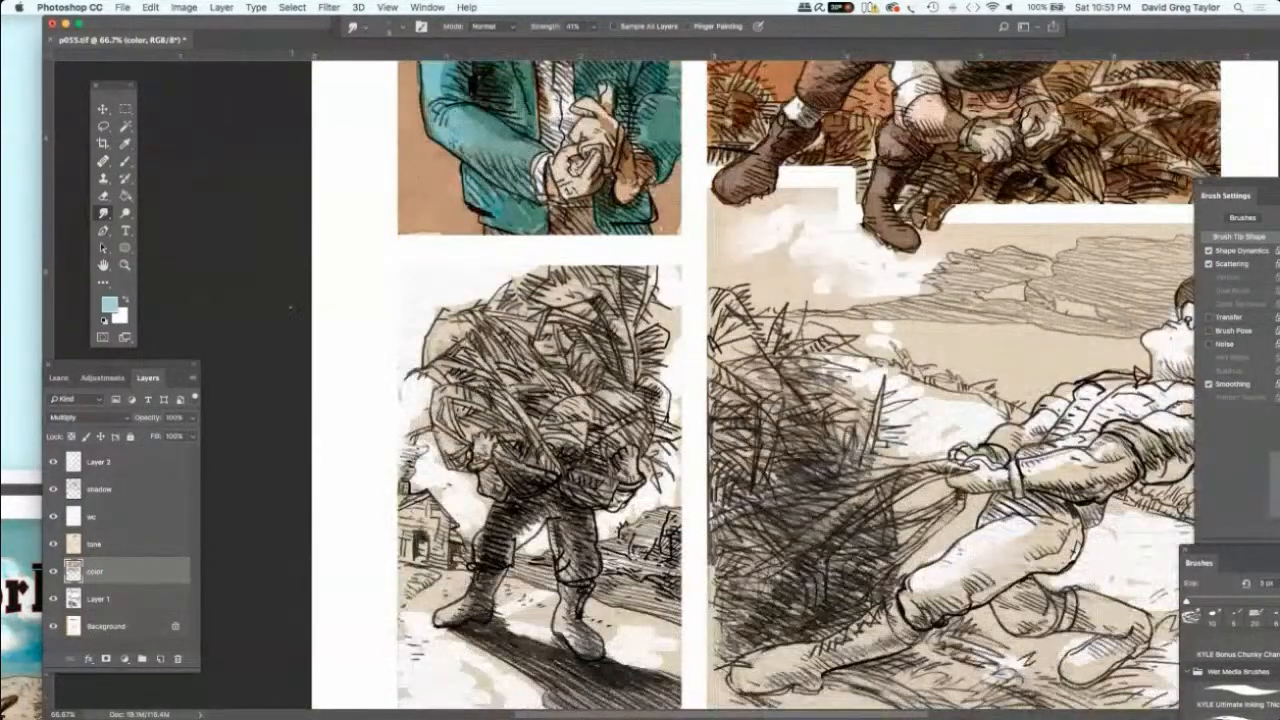
pyautogui.hscroll(2, 291, 307)
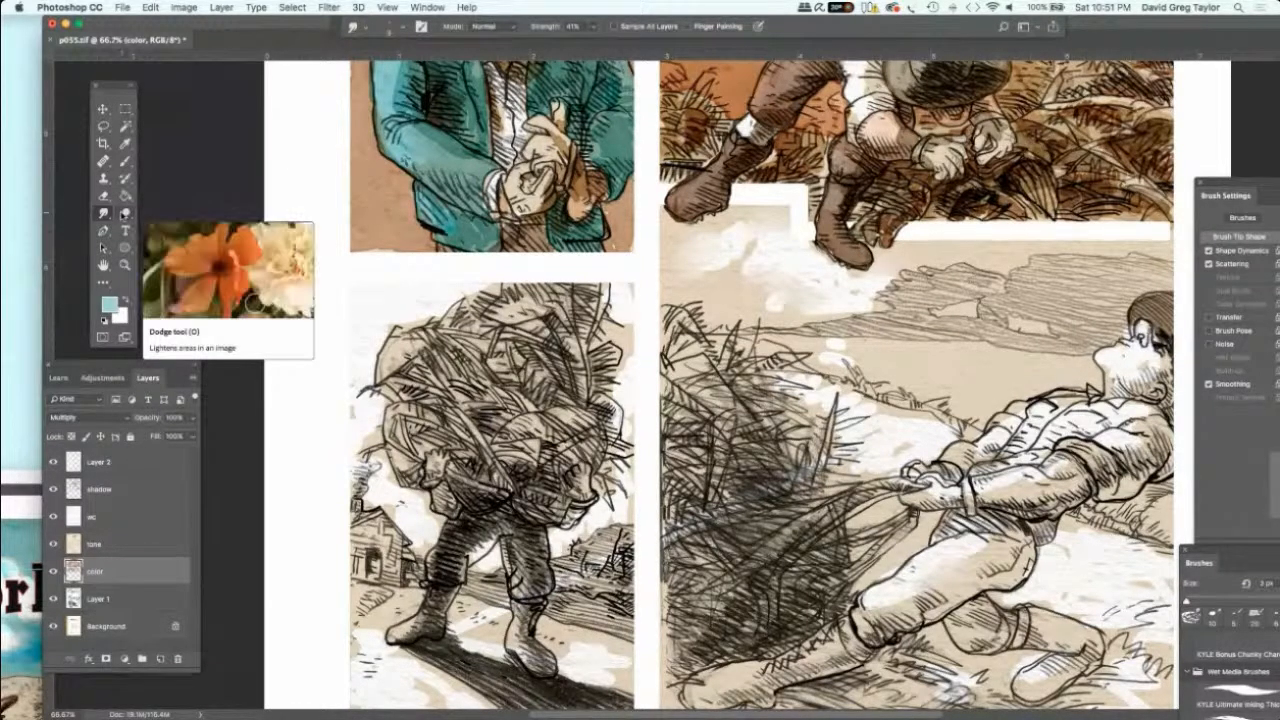
pyautogui.rightClick(125, 213)
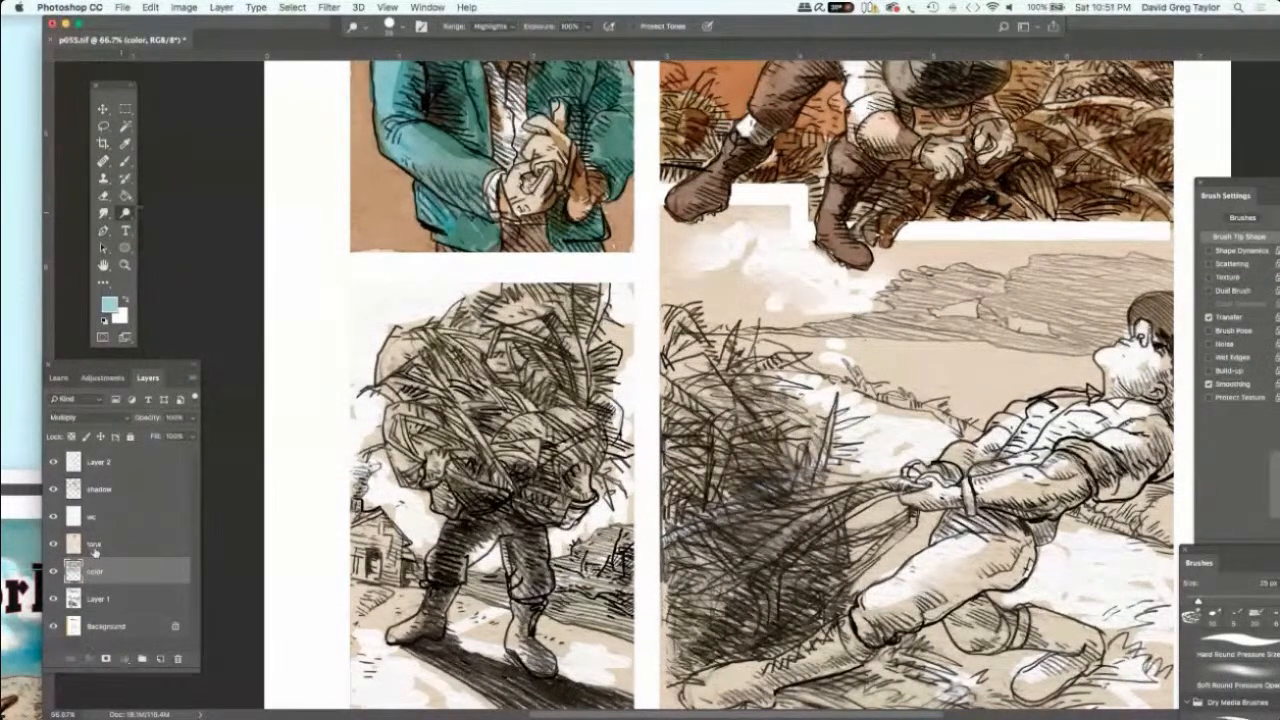
pyautogui.click(110, 545)
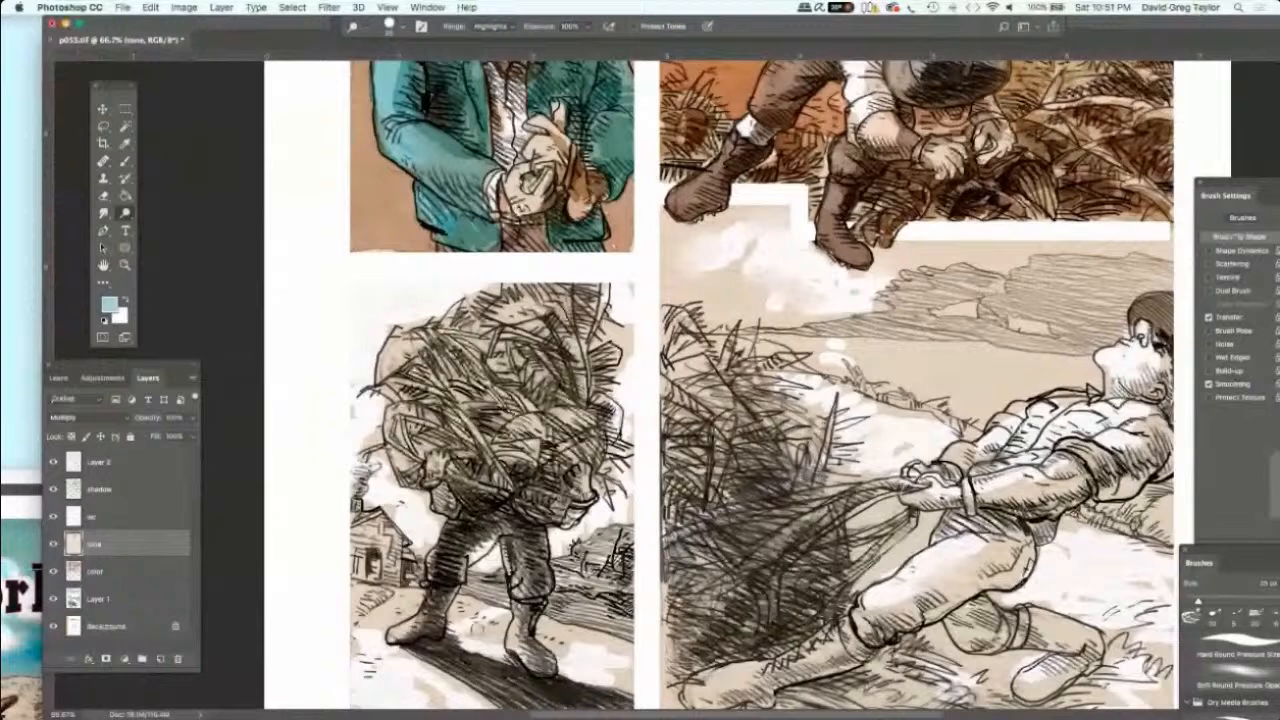
pyautogui.moveTo(463, 626); pyautogui.dragTo(460, 641)
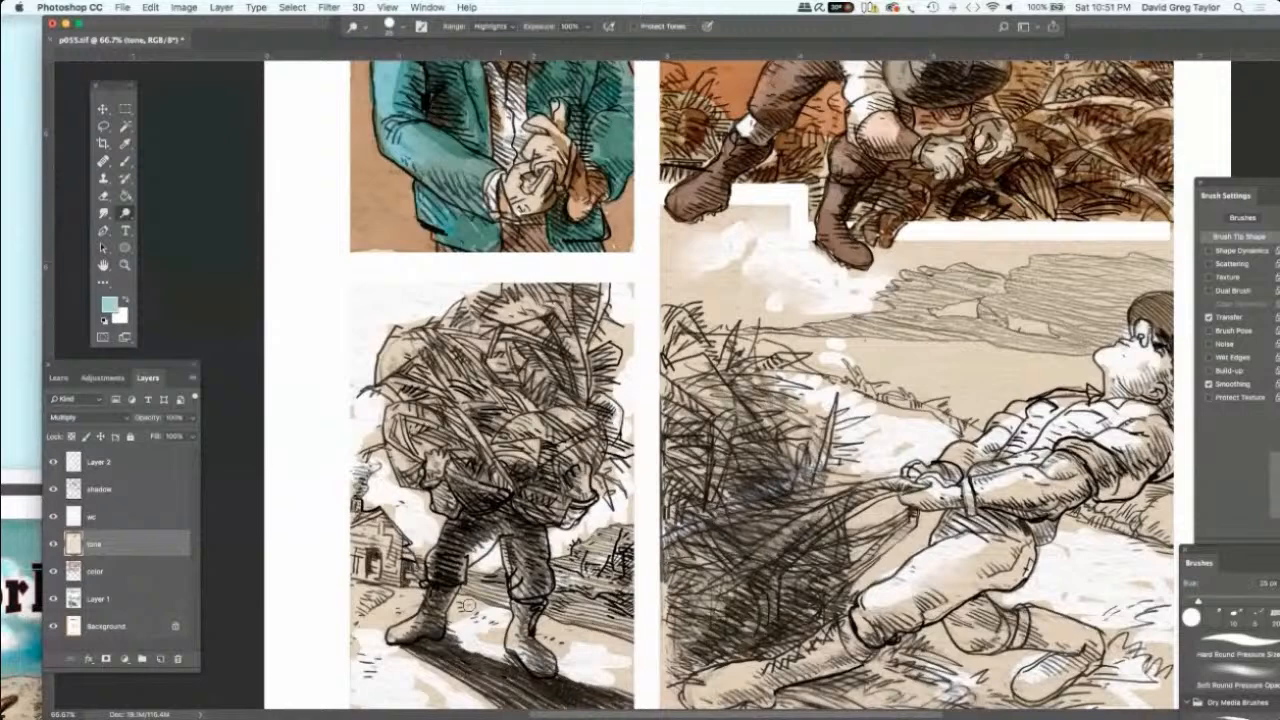
pyautogui.moveTo(473, 611); pyautogui.dragTo(410, 604)
pyautogui.moveTo(545, 625); pyautogui.dragTo(620, 658)
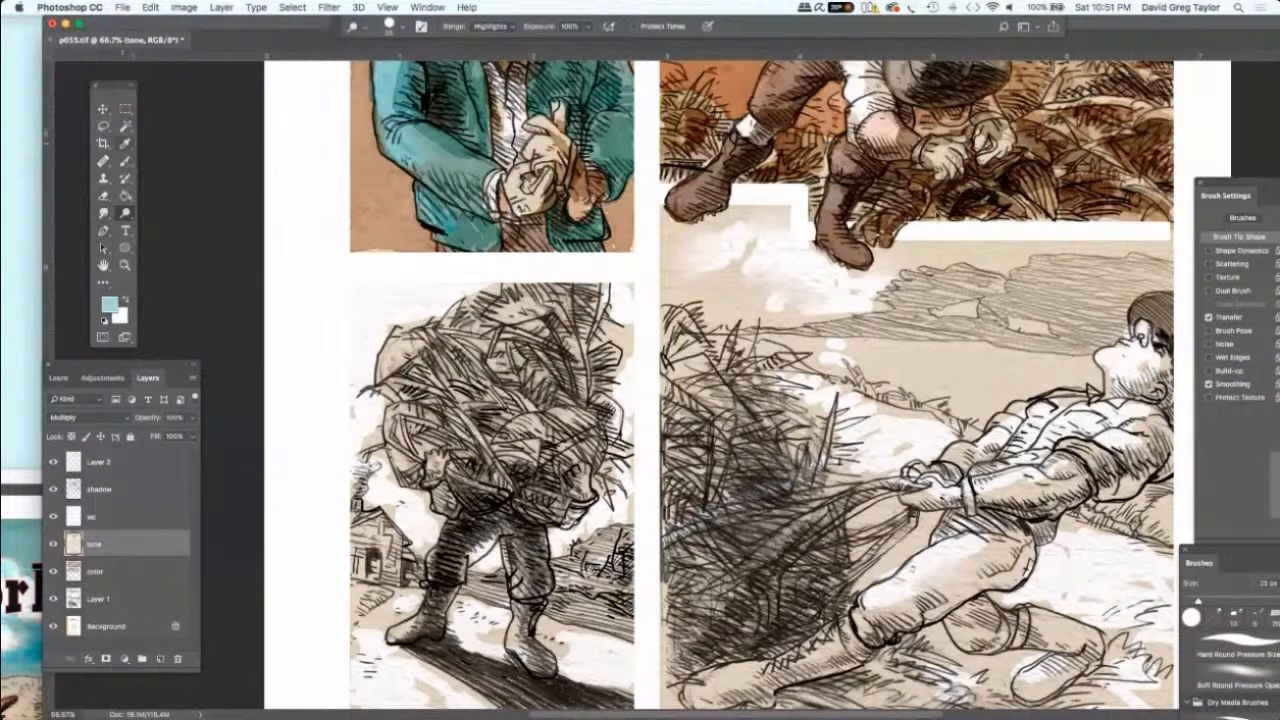
# Step: Sample golden tan from the crouching man's brush pile and brush a first stroke on the carried bundle's upper part on the color layer
pyautogui.press('i')
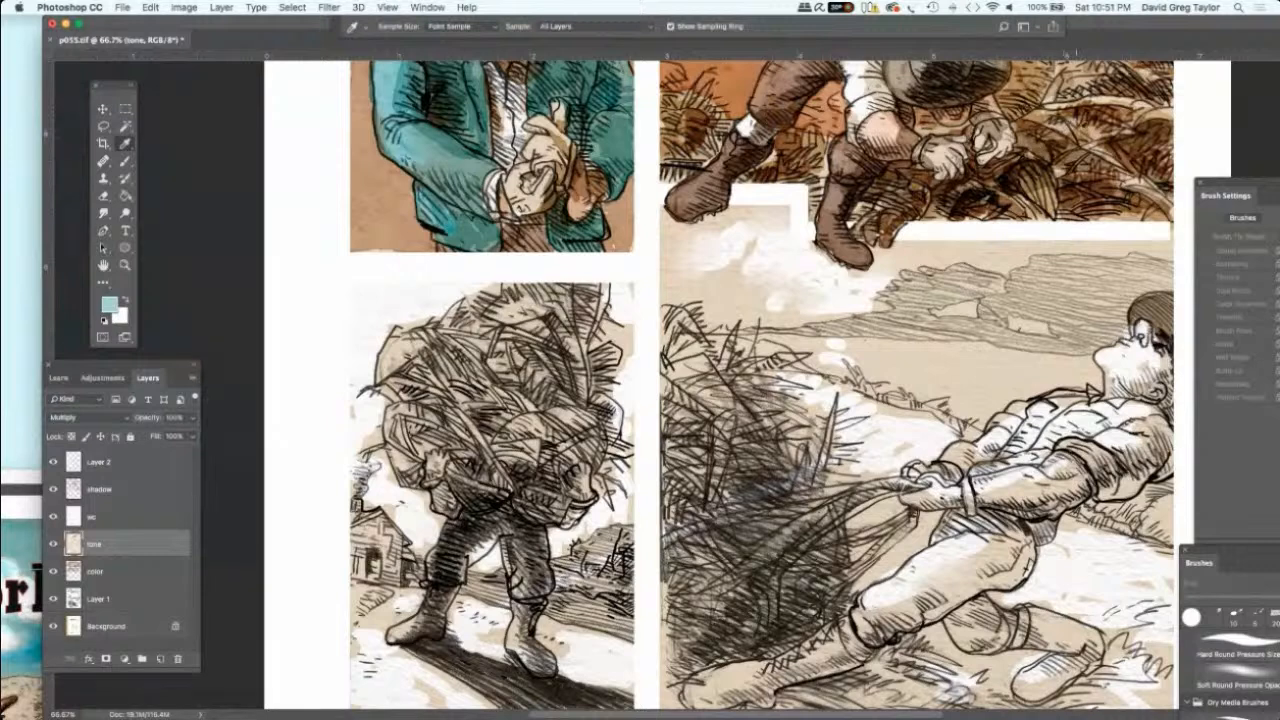
pyautogui.click(1077, 133)
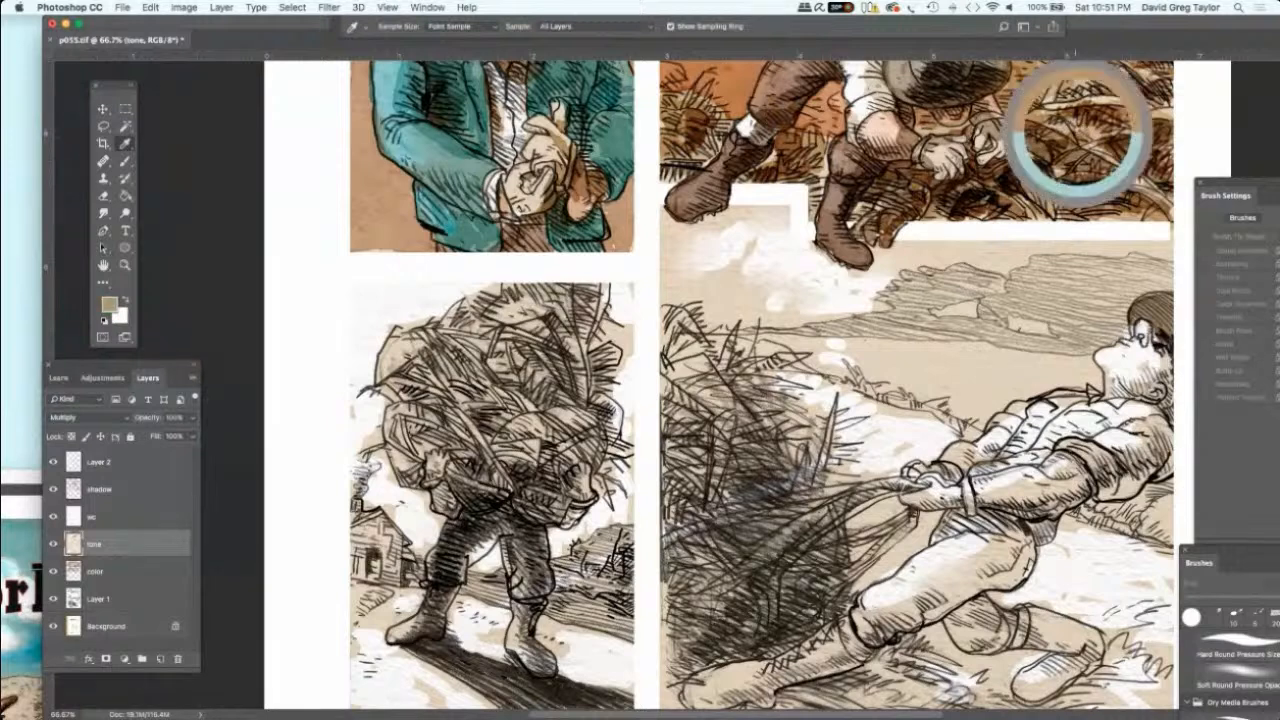
pyautogui.click(120, 161)
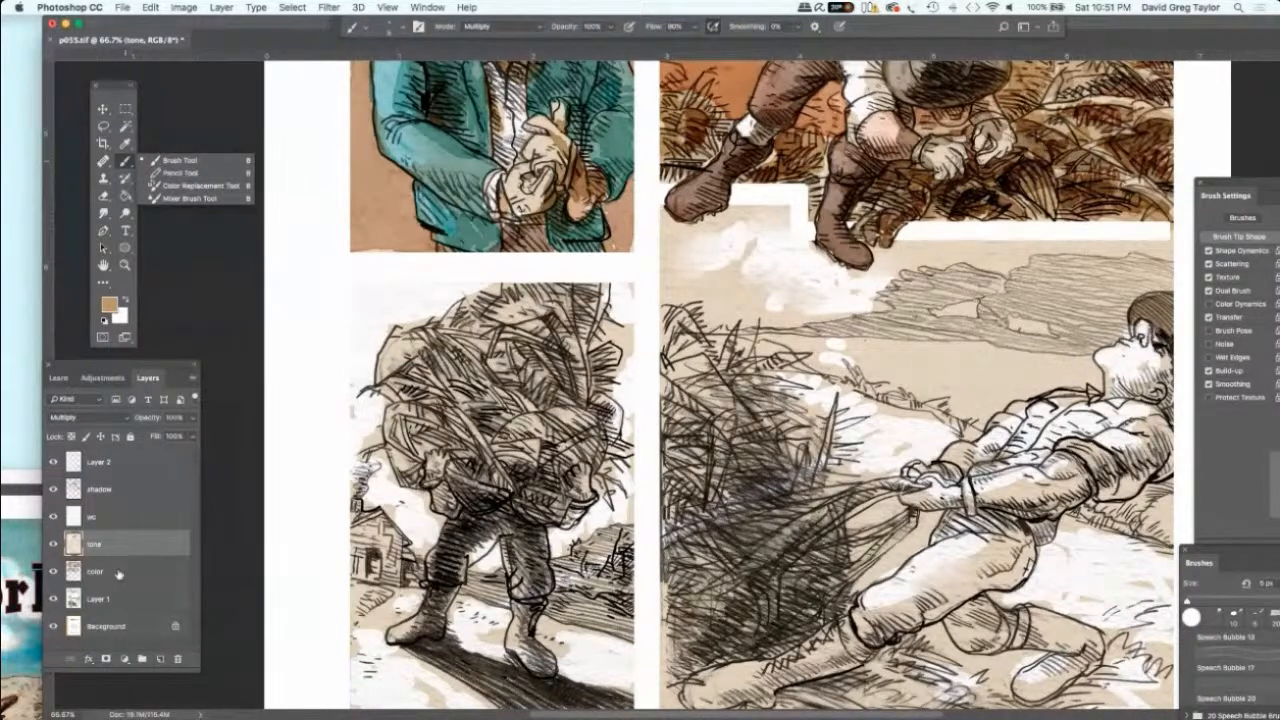
pyautogui.click(118, 577)
pyautogui.click(117, 572)
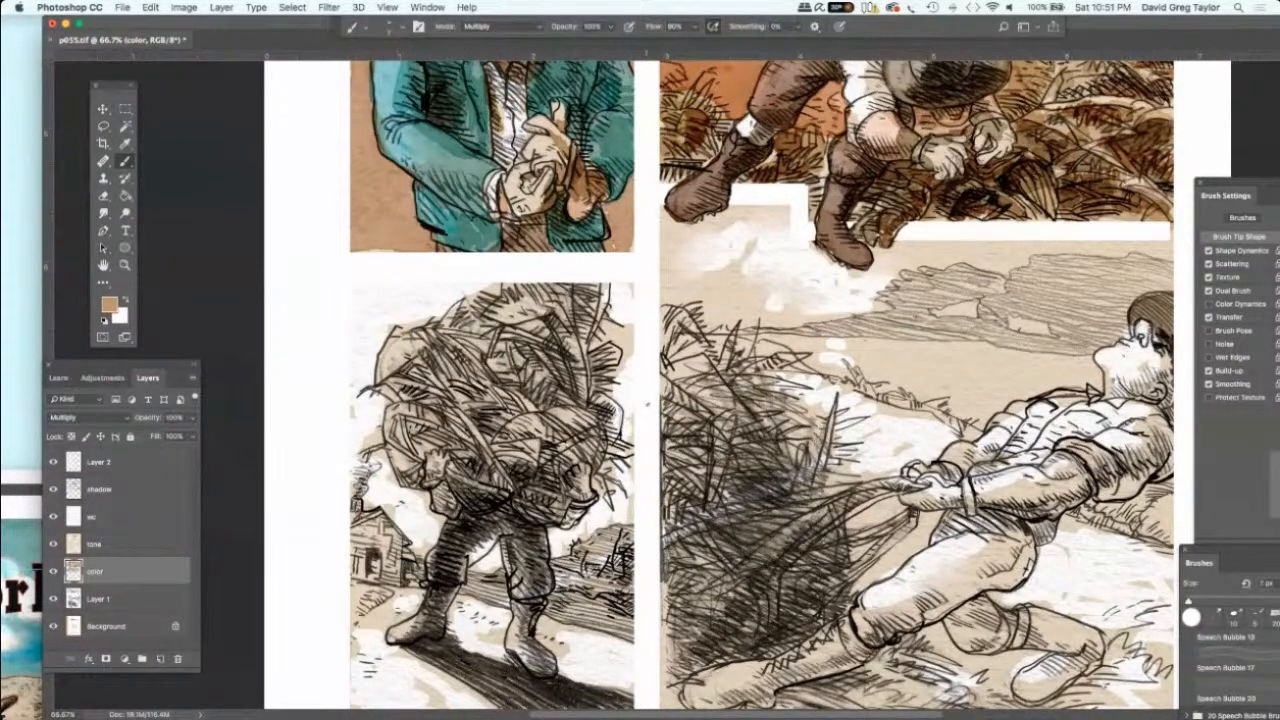
pyautogui.press(']')
pyautogui.press(']')
pyautogui.press(']')
pyautogui.press(']')
pyautogui.press(']')
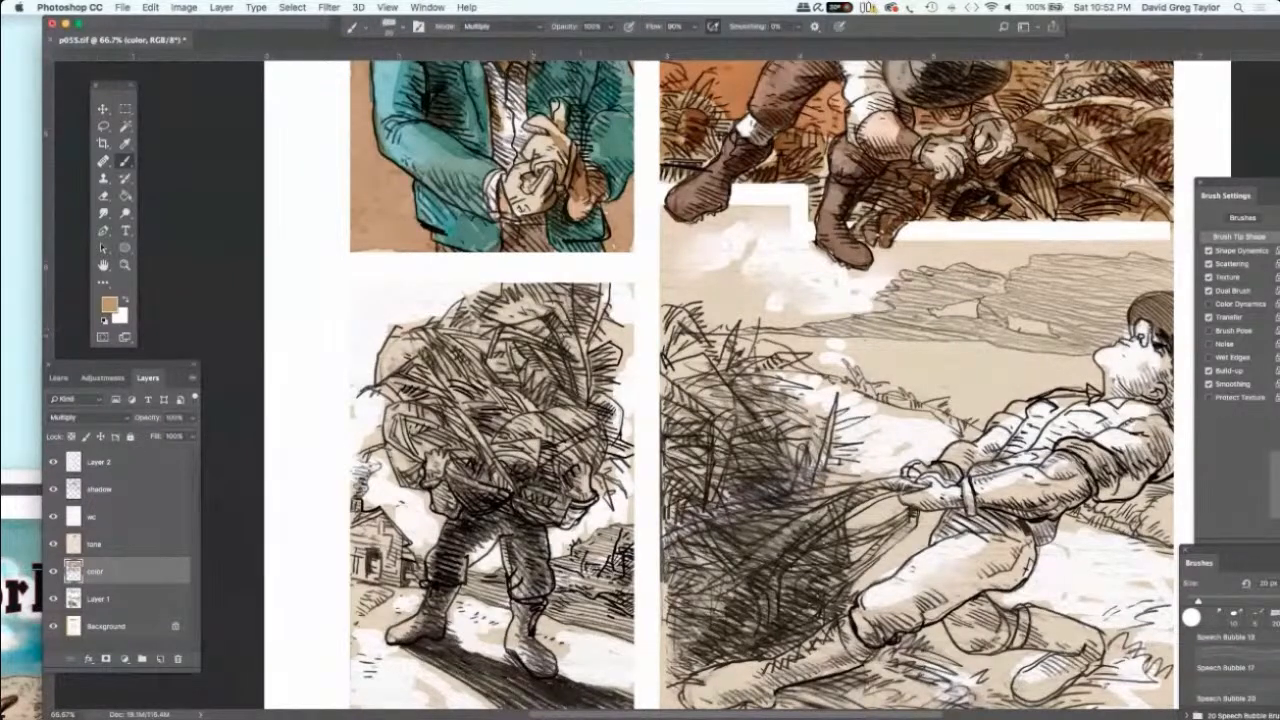
pyautogui.press(']')
pyautogui.press(']')
pyautogui.press(']')
pyautogui.press(']')
pyautogui.moveTo(568, 300); pyautogui.dragTo(574, 354)
# Step: Paint tan over the right side and lower edge of the carried bundle with a 50 px brush
pyautogui.press(']')
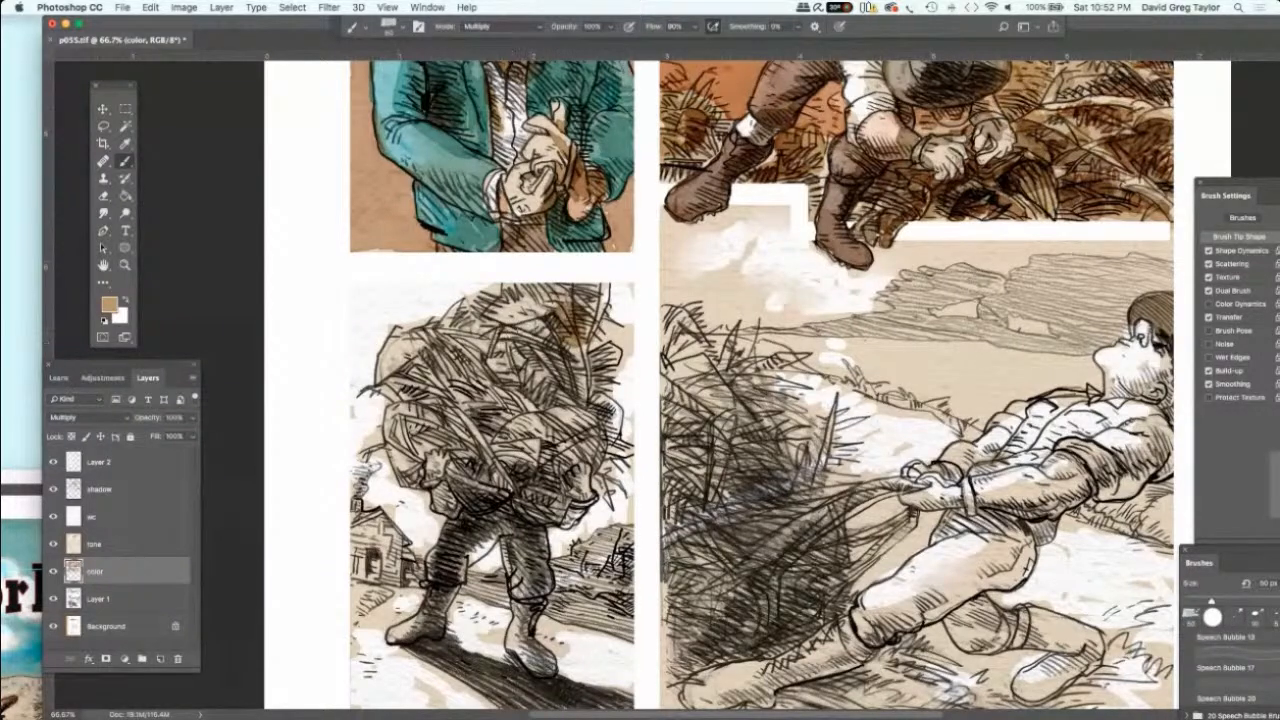
pyautogui.moveTo(540, 310)
pyautogui.mouseDown()
pyautogui.moveTo(566, 290)
pyautogui.moveTo(604, 300)
pyautogui.moveTo(604, 366)
pyautogui.moveTo(560, 342)
pyautogui.moveTo(590, 392)
pyautogui.moveTo(580, 402)
pyautogui.moveTo(622, 426)
pyautogui.moveTo(598, 438)
pyautogui.moveTo(590, 506)
pyautogui.moveTo(580, 502)
pyautogui.mouseUp()
pyautogui.moveTo(590, 455)
pyautogui.mouseDown()
pyautogui.moveTo(528, 498)
pyautogui.moveTo(542, 512)
pyautogui.moveTo(518, 526)
pyautogui.mouseUp()
pyautogui.moveTo(528, 470)
pyautogui.mouseDown()
pyautogui.moveTo(496, 508)
pyautogui.moveTo(458, 506)
pyautogui.moveTo(446, 482)
pyautogui.mouseUp()
pyautogui.moveTo(475, 440)
pyautogui.mouseDown()
pyautogui.moveTo(451, 462)
pyautogui.moveTo(436, 446)
pyautogui.moveTo(418, 452)
pyautogui.moveTo(396, 486)
pyautogui.moveTo(392, 476)
pyautogui.mouseUp()
pyautogui.moveTo(404, 428)
pyautogui.mouseDown()
pyautogui.moveTo(388, 474)
pyautogui.moveTo(386, 456)
pyautogui.mouseUp()
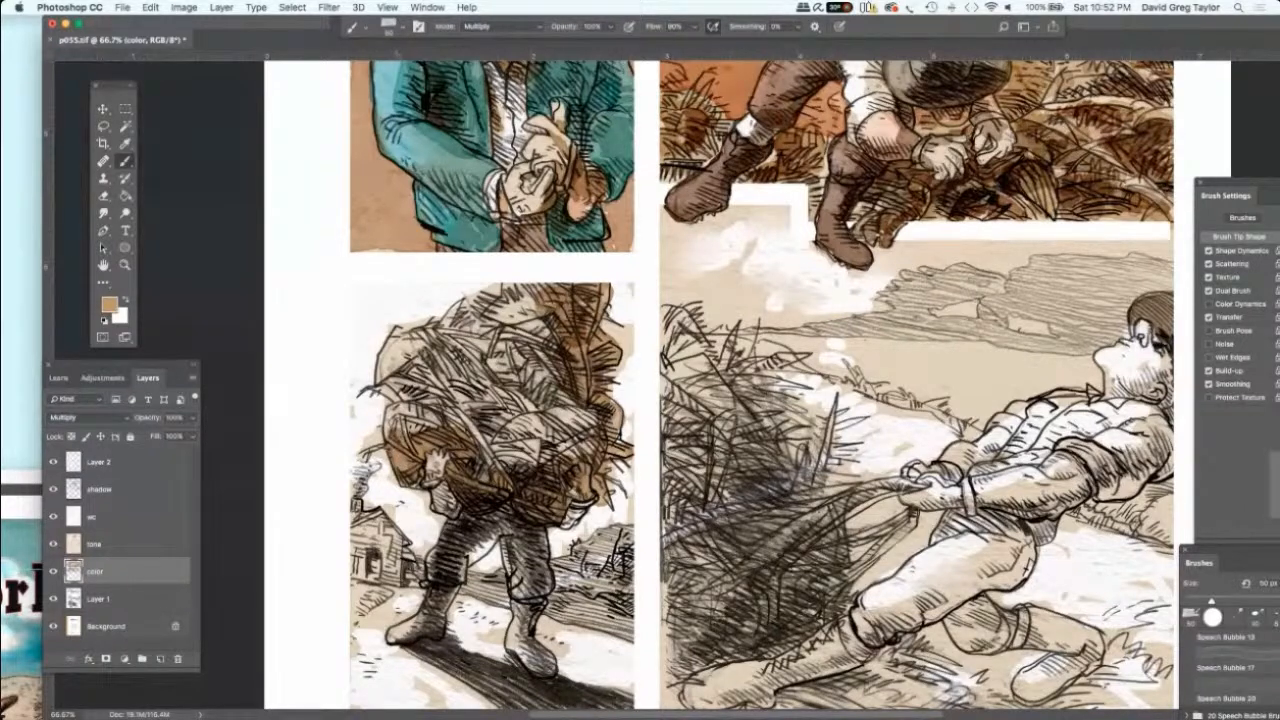
# Step: Paint tan up the left edge of the carried bundle with overlapping strokes
pyautogui.moveTo(406, 408)
pyautogui.mouseDown()
pyautogui.moveTo(386, 442)
pyautogui.moveTo(390, 412)
pyautogui.moveTo(386, 424)
pyautogui.mouseUp()
pyautogui.moveTo(422, 380); pyautogui.dragTo(386, 416)
pyautogui.moveTo(406, 374); pyautogui.dragTo(378, 404)
pyautogui.moveTo(404, 344); pyautogui.dragTo(374, 398)
pyautogui.moveTo(406, 342); pyautogui.dragTo(380, 372)
pyautogui.moveTo(408, 334); pyautogui.dragTo(378, 366)
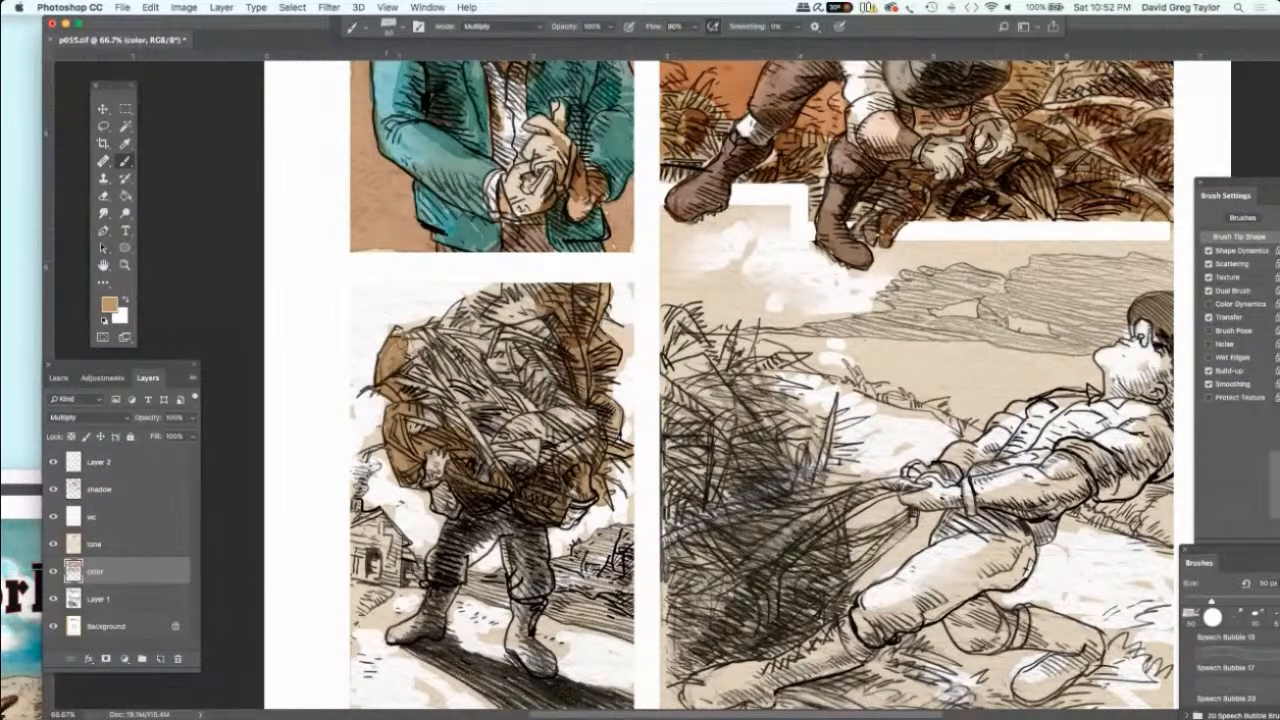
# Step: Fill the top of the carried bundle with tan, working from its left shoulder to the upper right
pyautogui.moveTo(420, 326)
pyautogui.mouseDown()
pyautogui.moveTo(394, 350)
pyautogui.moveTo(416, 344)
pyautogui.mouseUp()
pyautogui.moveTo(468, 306); pyautogui.dragTo(438, 342)
pyautogui.moveTo(476, 306)
pyautogui.mouseDown()
pyautogui.moveTo(454, 328)
pyautogui.moveTo(476, 320)
pyautogui.mouseUp()
pyautogui.moveTo(528, 286); pyautogui.dragTo(474, 314)
pyautogui.moveTo(538, 284)
pyautogui.mouseDown()
pyautogui.moveTo(492, 310)
pyautogui.moveTo(508, 318)
pyautogui.moveTo(504, 336)
pyautogui.mouseUp()
pyautogui.moveTo(548, 309)
pyautogui.mouseDown()
pyautogui.moveTo(494, 350)
pyautogui.moveTo(504, 388)
pyautogui.mouseUp()
pyautogui.moveTo(558, 334); pyautogui.dragTo(546, 352)
# Step: Cover the remaining uncolored middle of the carried bundle with tan strokes
pyautogui.moveTo(564, 370); pyautogui.dragTo(538, 428)
pyautogui.moveTo(594, 408)
pyautogui.mouseDown()
pyautogui.moveTo(556, 438)
pyautogui.moveTo(574, 446)
pyautogui.moveTo(566, 458)
pyautogui.moveTo(466, 484)
pyautogui.mouseUp()
pyautogui.moveTo(546, 406)
pyautogui.mouseDown()
pyautogui.moveTo(476, 450)
pyautogui.moveTo(504, 432)
pyautogui.mouseUp()
pyautogui.moveTo(540, 386); pyautogui.dragTo(490, 396)
pyautogui.moveTo(506, 344)
pyautogui.mouseDown()
pyautogui.moveTo(482, 378)
pyautogui.moveTo(446, 354)
pyautogui.moveTo(404, 370)
pyautogui.moveTo(394, 392)
pyautogui.moveTo(412, 406)
pyautogui.mouseUp()
pyautogui.moveTo(476, 364); pyautogui.dragTo(420, 404)
pyautogui.moveTo(476, 352)
pyautogui.mouseDown()
pyautogui.moveTo(442, 386)
pyautogui.moveTo(448, 400)
pyautogui.moveTo(434, 366)
pyautogui.mouseUp()
pyautogui.moveTo(498, 394)
pyautogui.mouseDown()
pyautogui.moveTo(420, 440)
pyautogui.moveTo(402, 432)
pyautogui.mouseUp()
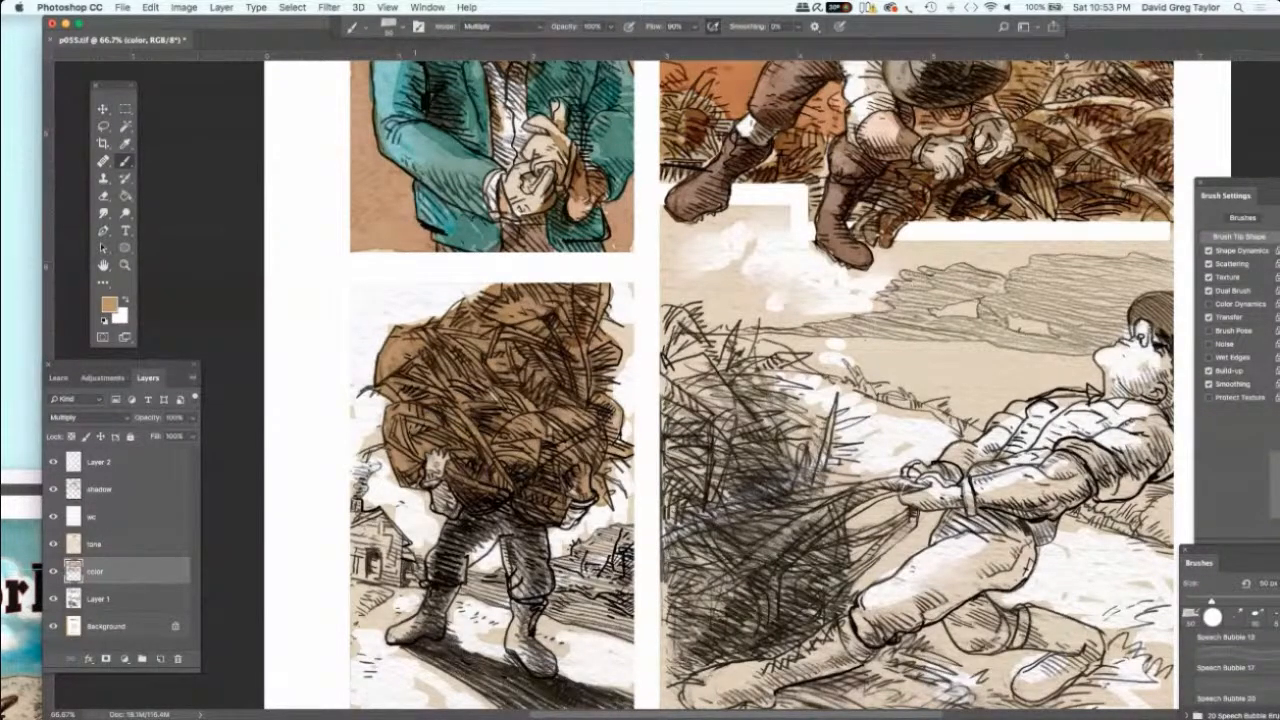
pyautogui.moveTo(562, 424)
pyautogui.mouseDown()
pyautogui.moveTo(542, 452)
pyautogui.moveTo(550, 434)
pyautogui.mouseUp()
# Step: Sample the pale pink skin color from the upper panel's arm and paint both hands of the man carrying the bundle
pyautogui.press('i')
pyautogui.click(882, 133)
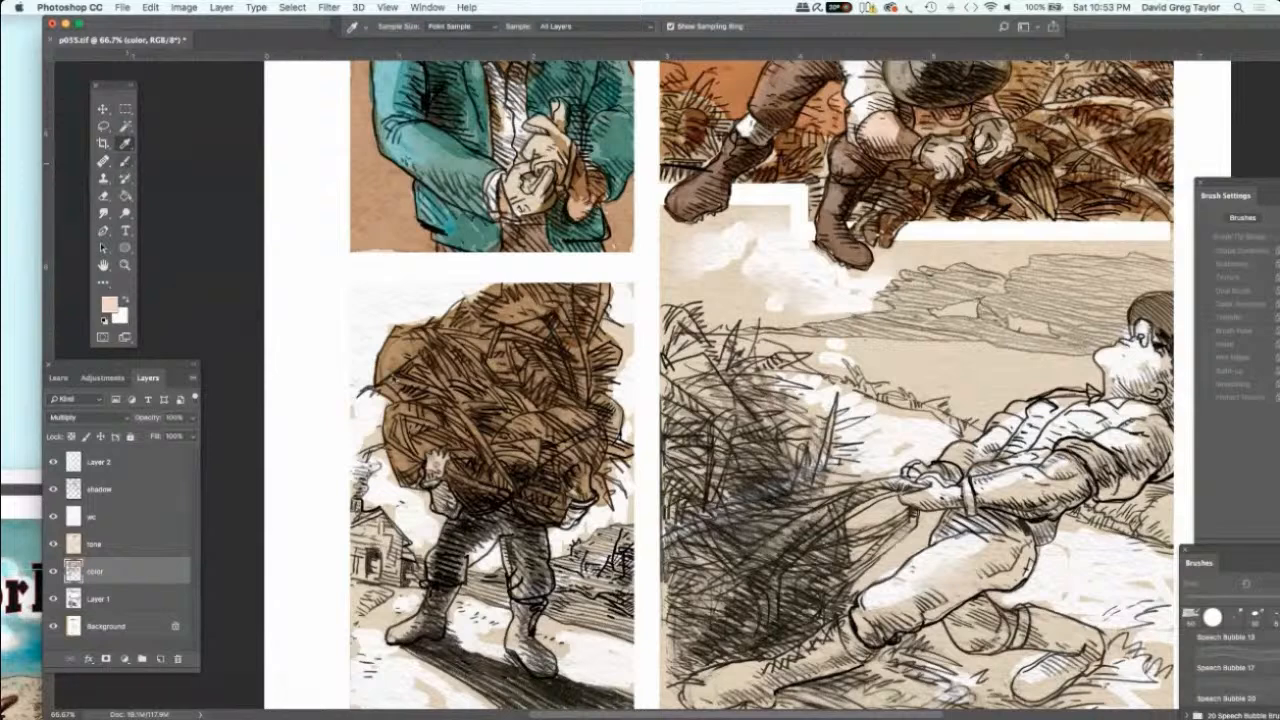
pyautogui.press('b')
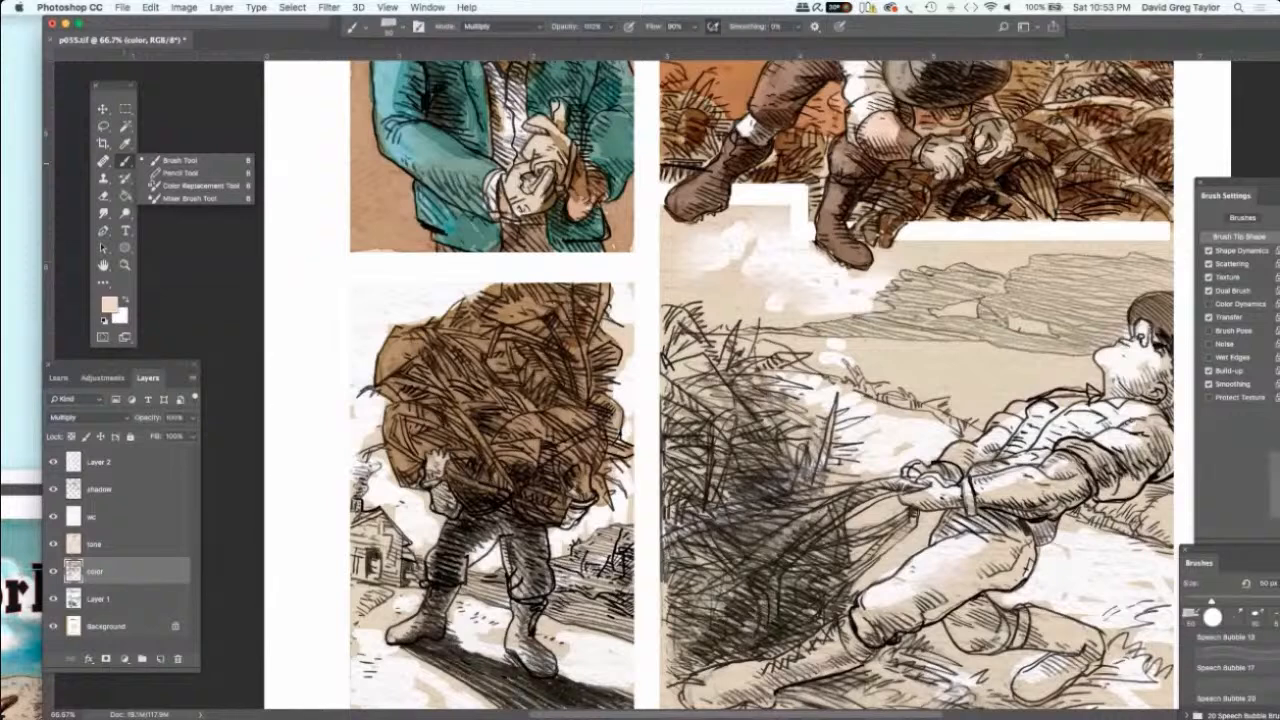
pyautogui.click(443, 498)
pyautogui.moveTo(434, 486); pyautogui.dragTo(456, 503)
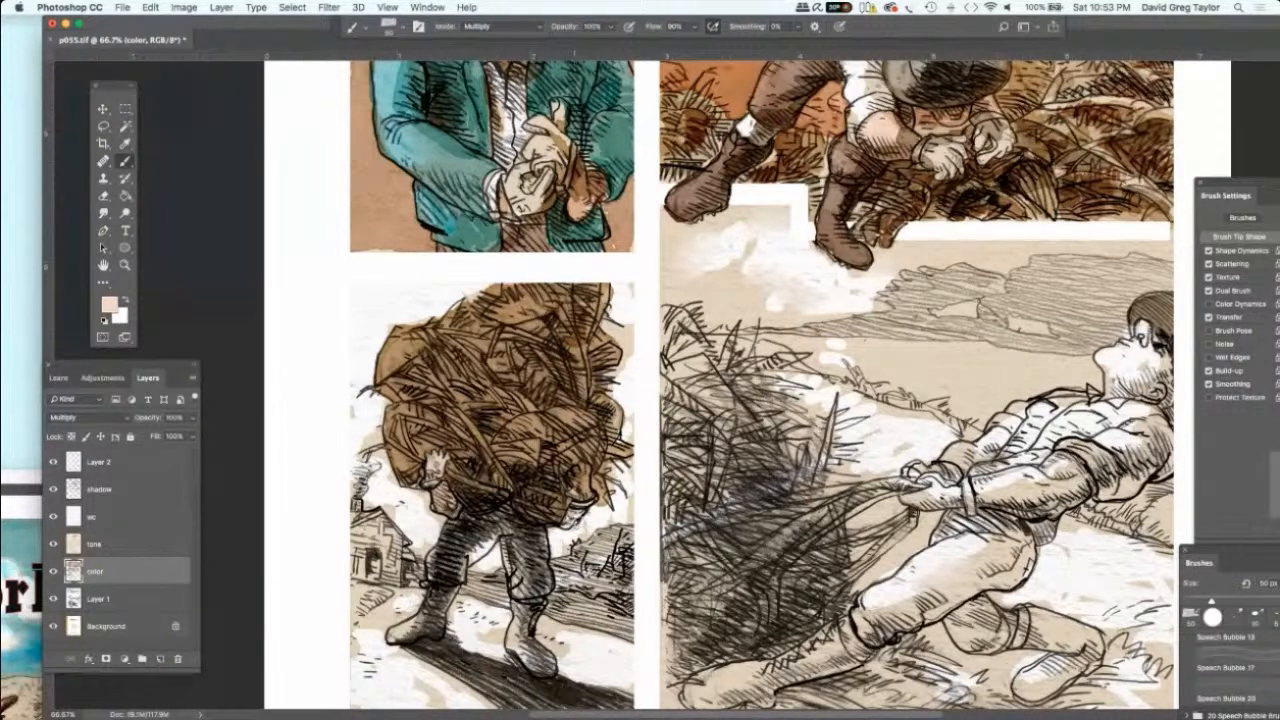
pyautogui.moveTo(574, 514); pyautogui.dragTo(576, 517)
# Step: Sample the brown of the trousers in the upper panel and paint the bundle carrier's trousers with it
pyautogui.press('i')
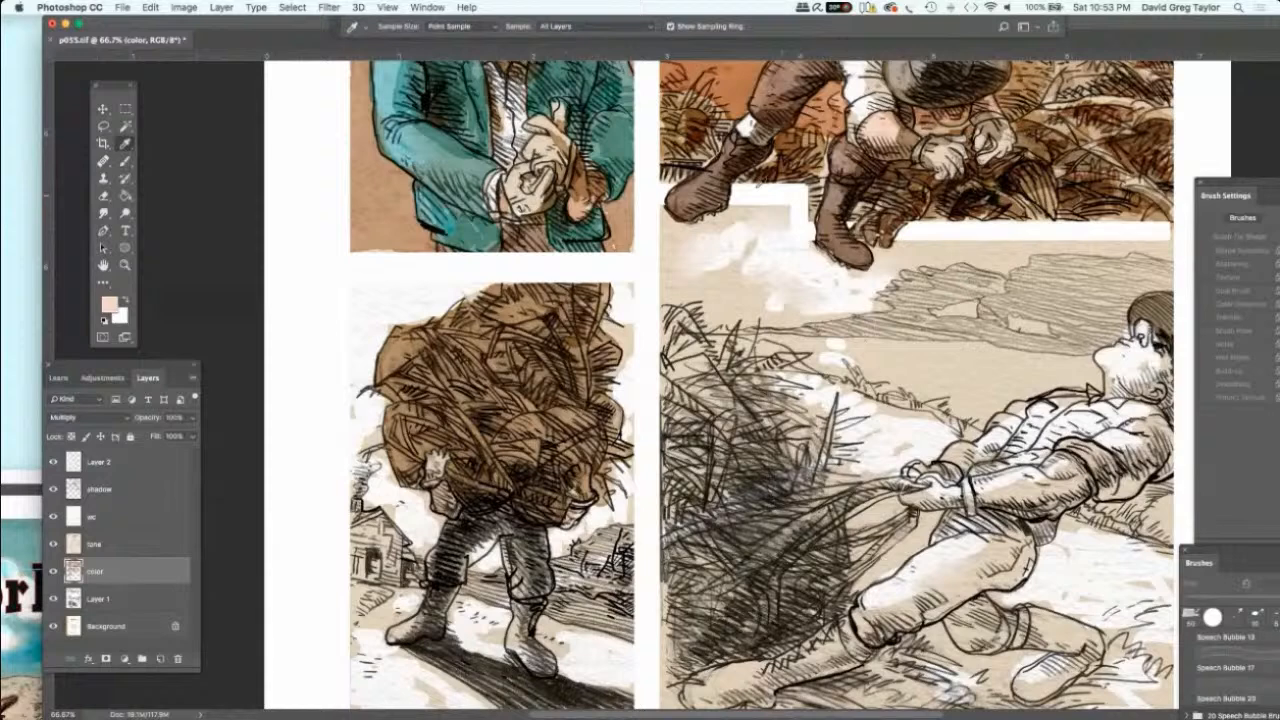
pyautogui.click(780, 86)
pyautogui.click(125, 161)
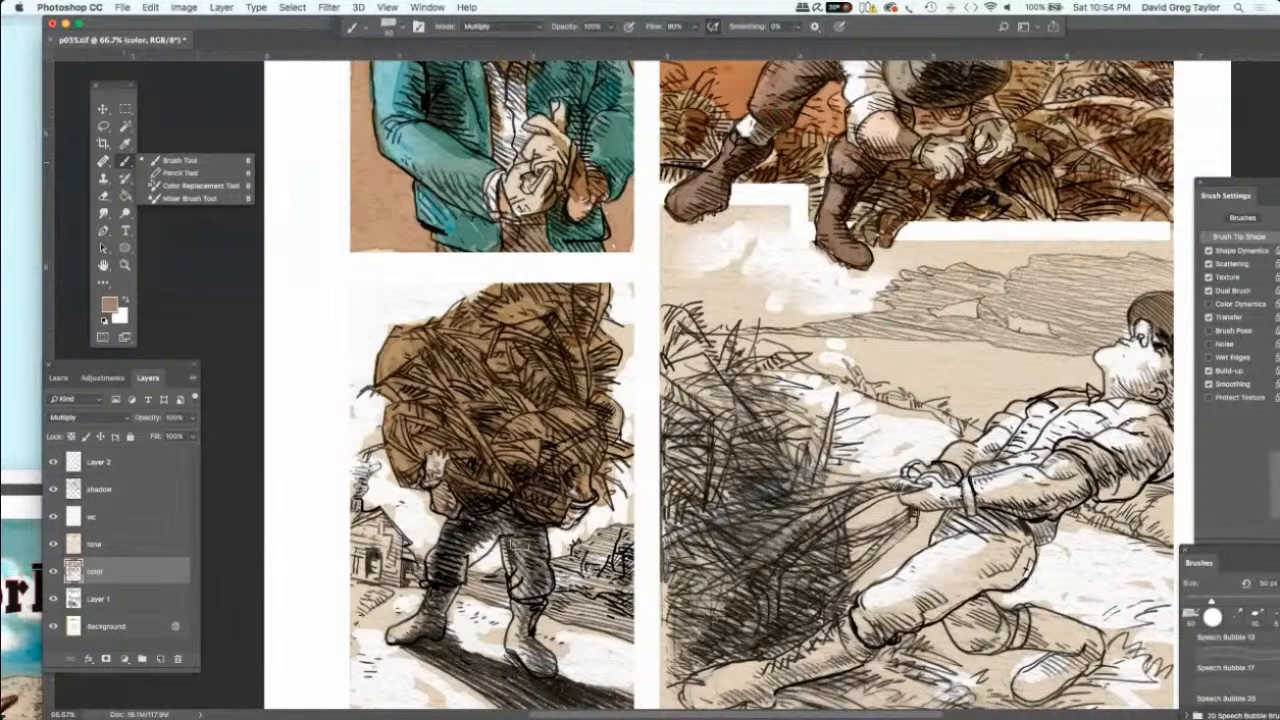
pyautogui.click(517, 545)
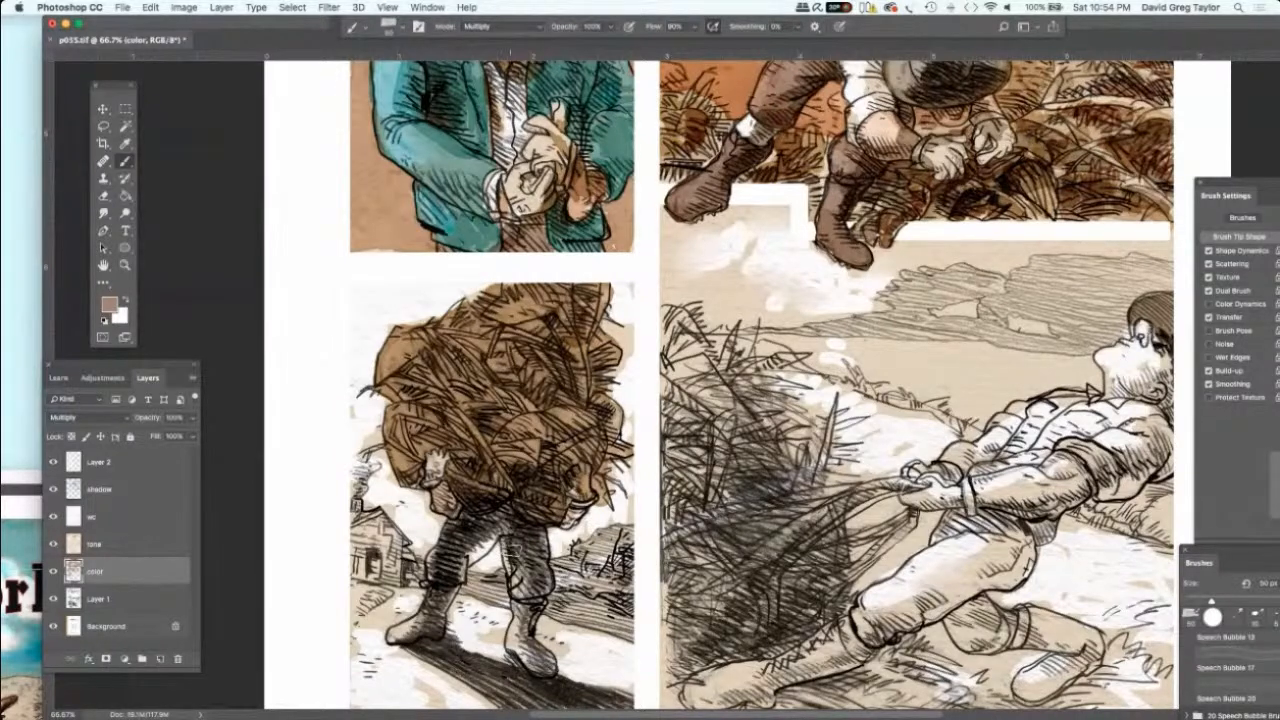
pyautogui.moveTo(518, 545)
pyautogui.mouseDown()
pyautogui.moveTo(545, 562)
pyautogui.moveTo(536, 590)
pyautogui.moveTo(516, 584)
pyautogui.mouseUp()
pyautogui.moveTo(528, 516)
pyautogui.mouseDown()
pyautogui.moveTo(492, 526)
pyautogui.moveTo(478, 508)
pyautogui.moveTo(470, 548)
pyautogui.moveTo(482, 530)
pyautogui.moveTo(466, 524)
pyautogui.moveTo(456, 538)
pyautogui.moveTo(442, 520)
pyautogui.moveTo(456, 540)
pyautogui.moveTo(437, 558)
pyautogui.moveTo(466, 548)
pyautogui.mouseUp()
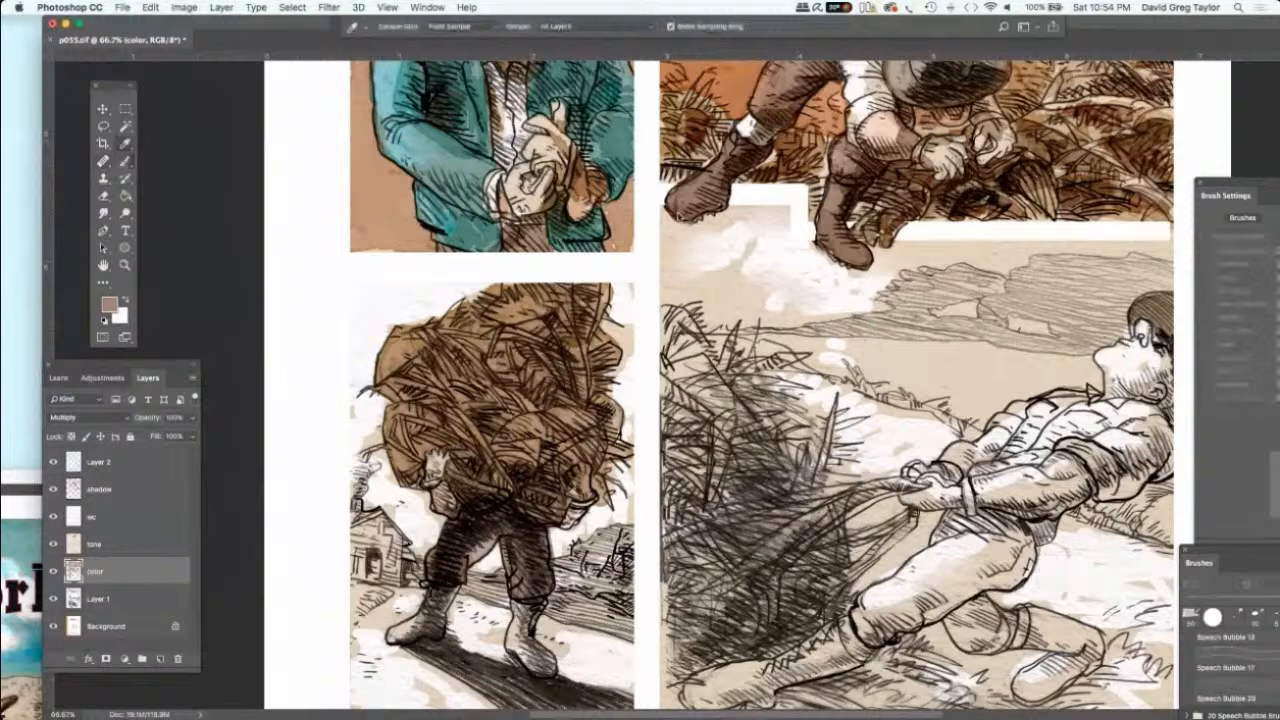
# Step: Sample the dark brown of the boot in the upper panel and paint both of the bundle carrier's boots
pyautogui.keyDown('alt'); pyautogui.click(690, 195); pyautogui.keyUp('alt')
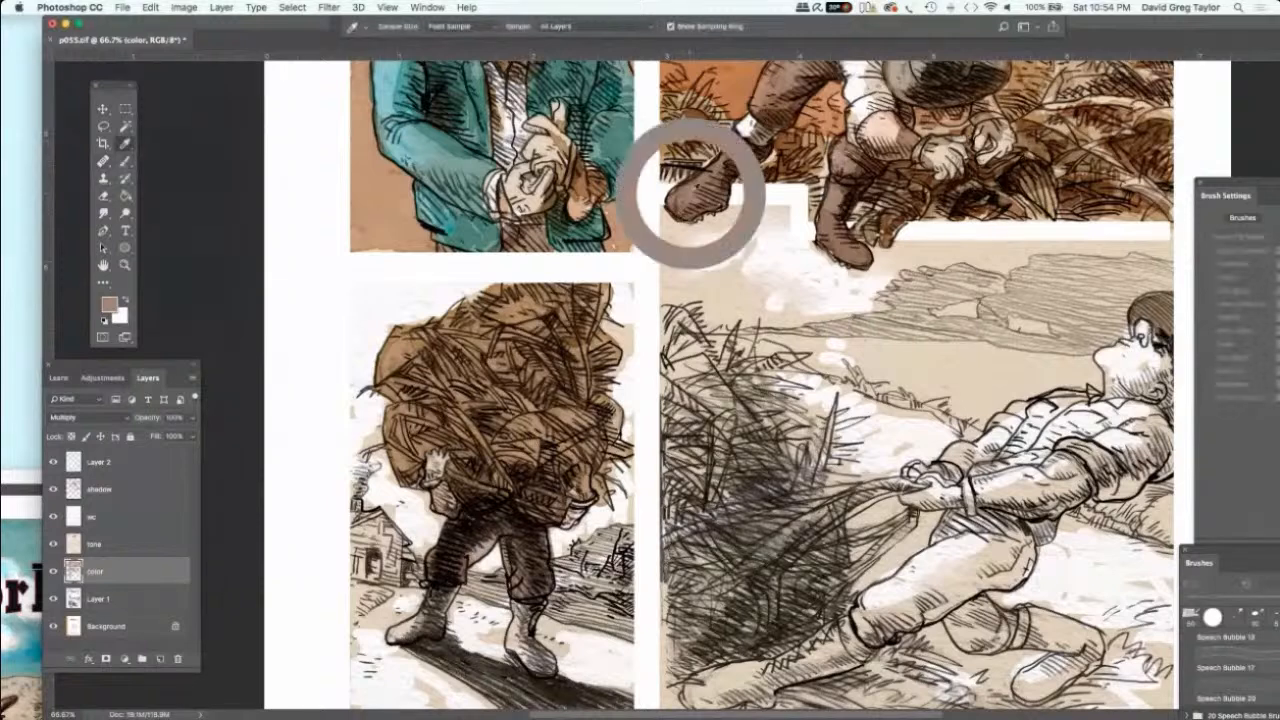
pyautogui.click(124, 180)
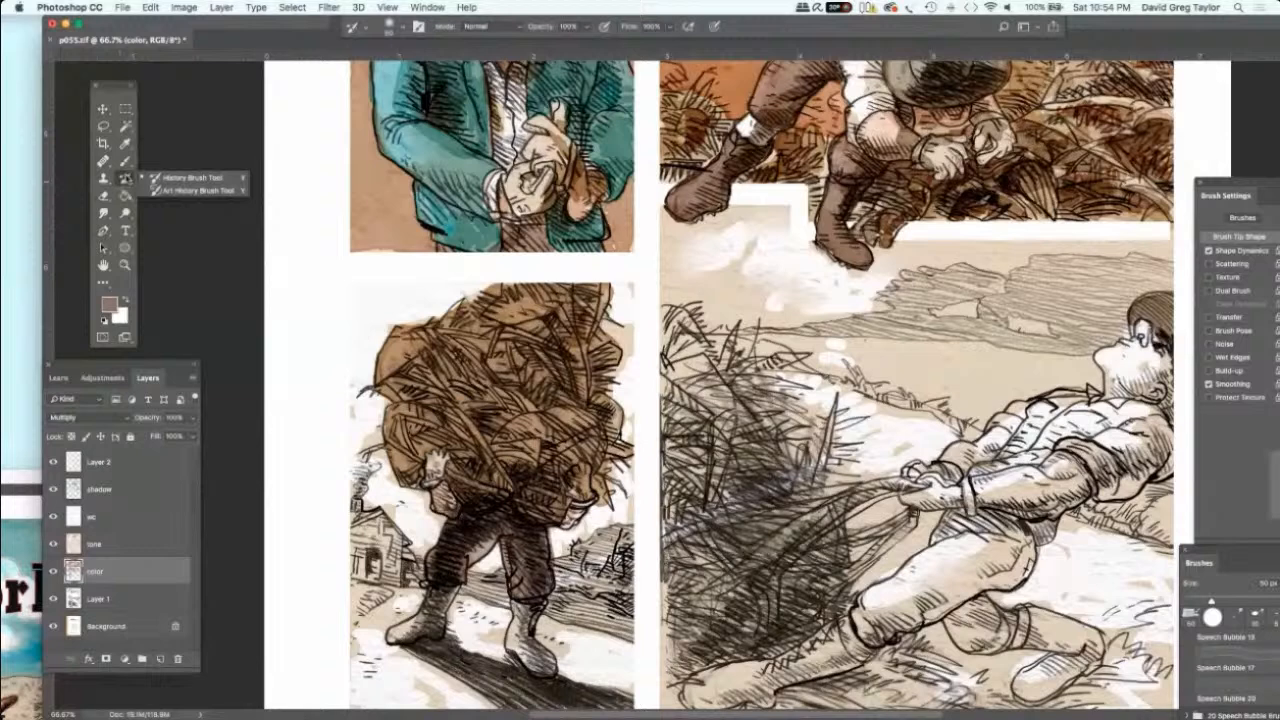
pyautogui.press('b')
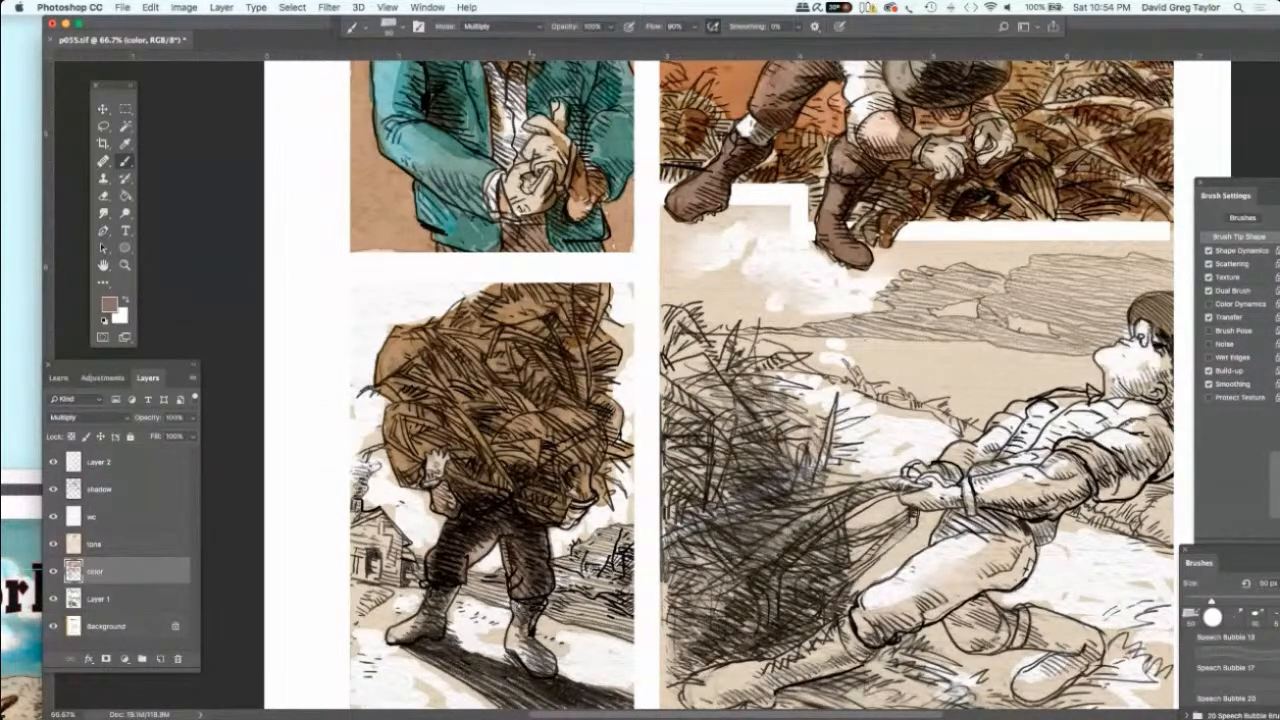
pyautogui.moveTo(514, 606)
pyautogui.mouseDown()
pyautogui.moveTo(522, 656)
pyautogui.moveTo(536, 662)
pyautogui.moveTo(538, 650)
pyautogui.moveTo(540, 668)
pyautogui.mouseUp()
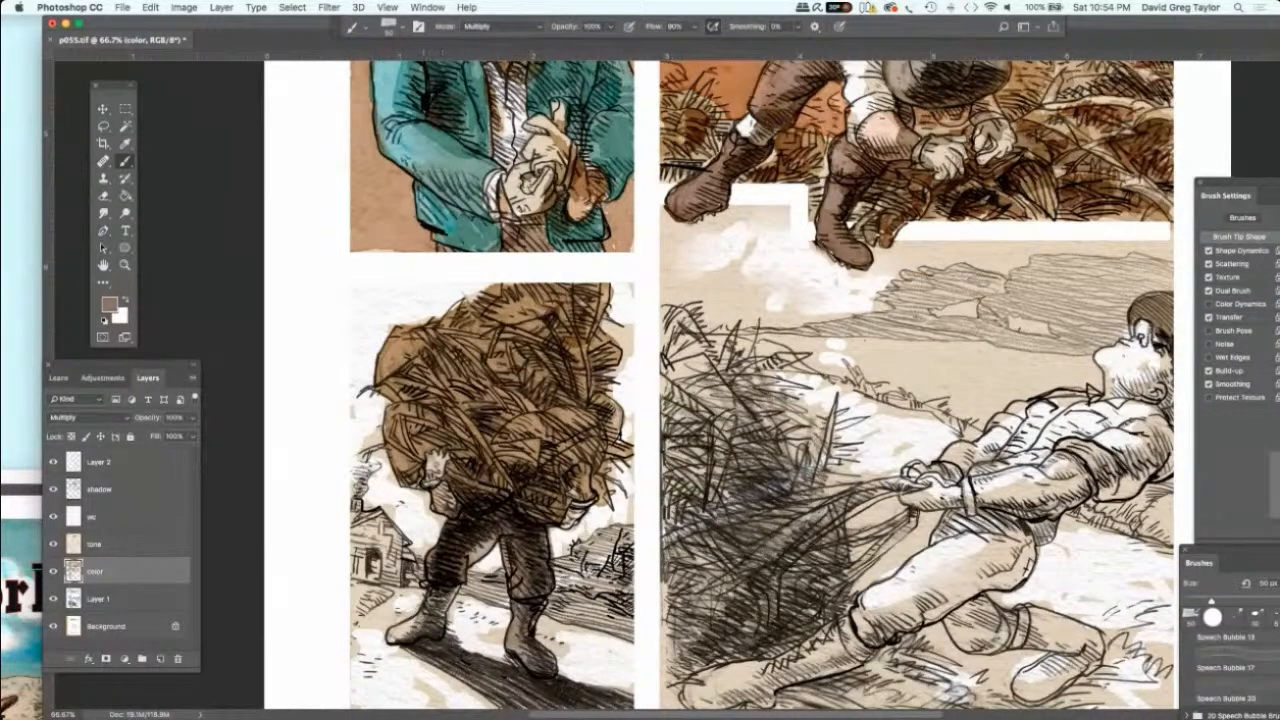
pyautogui.moveTo(445, 590)
pyautogui.mouseDown()
pyautogui.moveTo(436, 624)
pyautogui.moveTo(390, 638)
pyautogui.mouseUp()
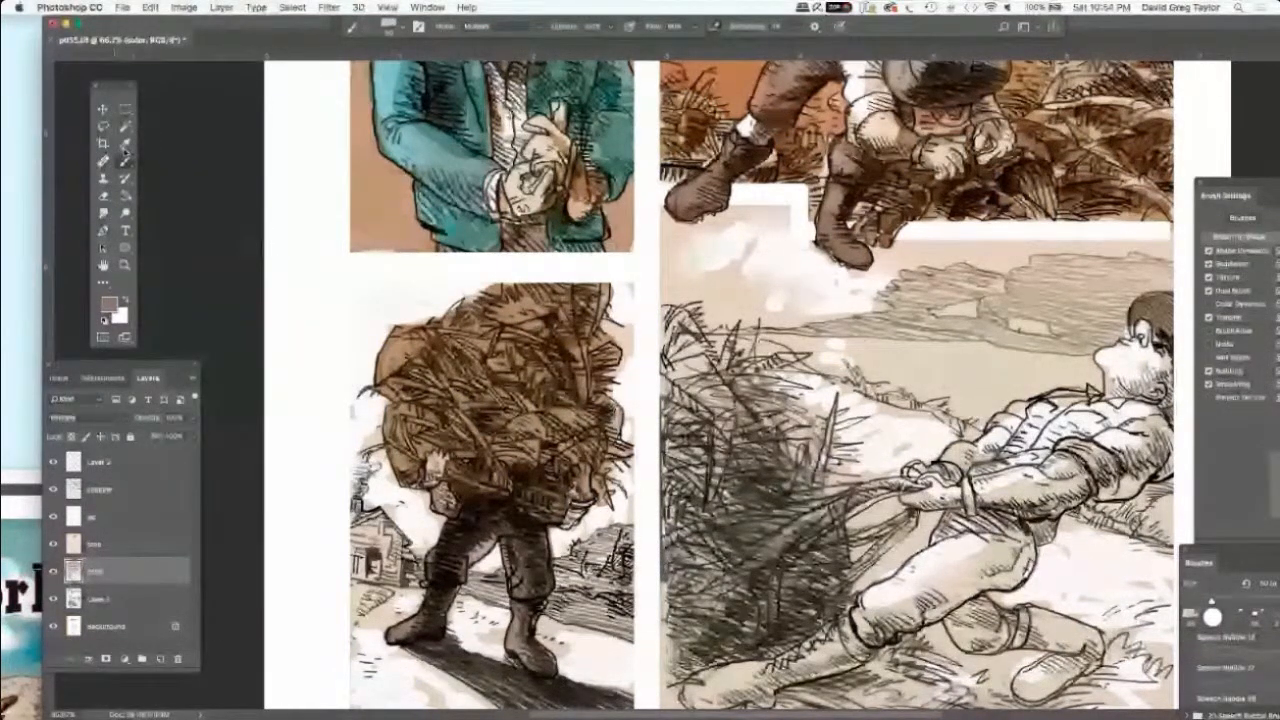
# Step: Pick up an orange color and paint the ground just right of the bundle carrier's front boot
pyautogui.press('i')
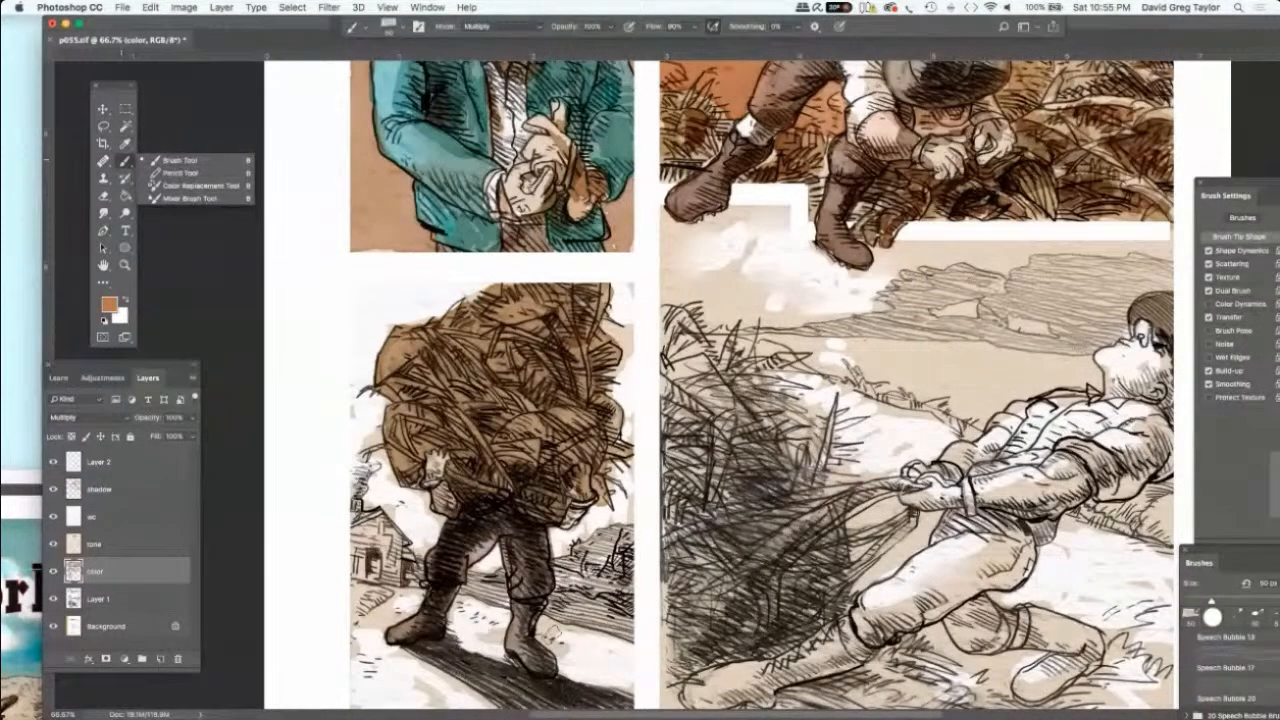
pyautogui.click(547, 630)
pyautogui.moveTo(536, 636)
pyautogui.mouseDown()
pyautogui.moveTo(562, 650)
pyautogui.moveTo(572, 678)
pyautogui.moveTo(622, 692)
pyautogui.moveTo(628, 652)
pyautogui.moveTo(570, 632)
pyautogui.moveTo(601, 638)
pyautogui.moveTo(568, 638)
pyautogui.moveTo(592, 662)
pyautogui.moveTo(581, 663)
pyautogui.moveTo(585, 695)
pyautogui.moveTo(572, 697)
pyautogui.moveTo(616, 705)
pyautogui.moveTo(583, 677)
pyautogui.mouseUp()
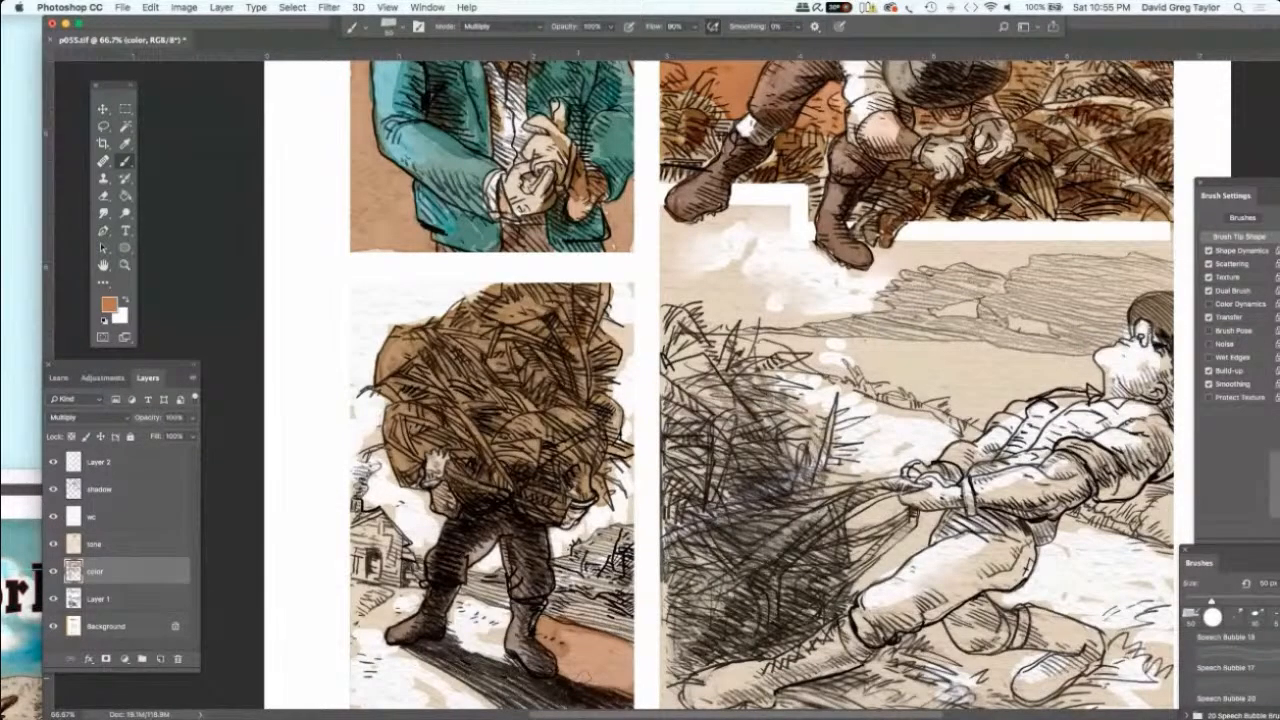
# Step: Extend the orange ground between the man's legs and over his cast shadow down to the panel's lower right corner
pyautogui.scroll(-5, 735, 385)
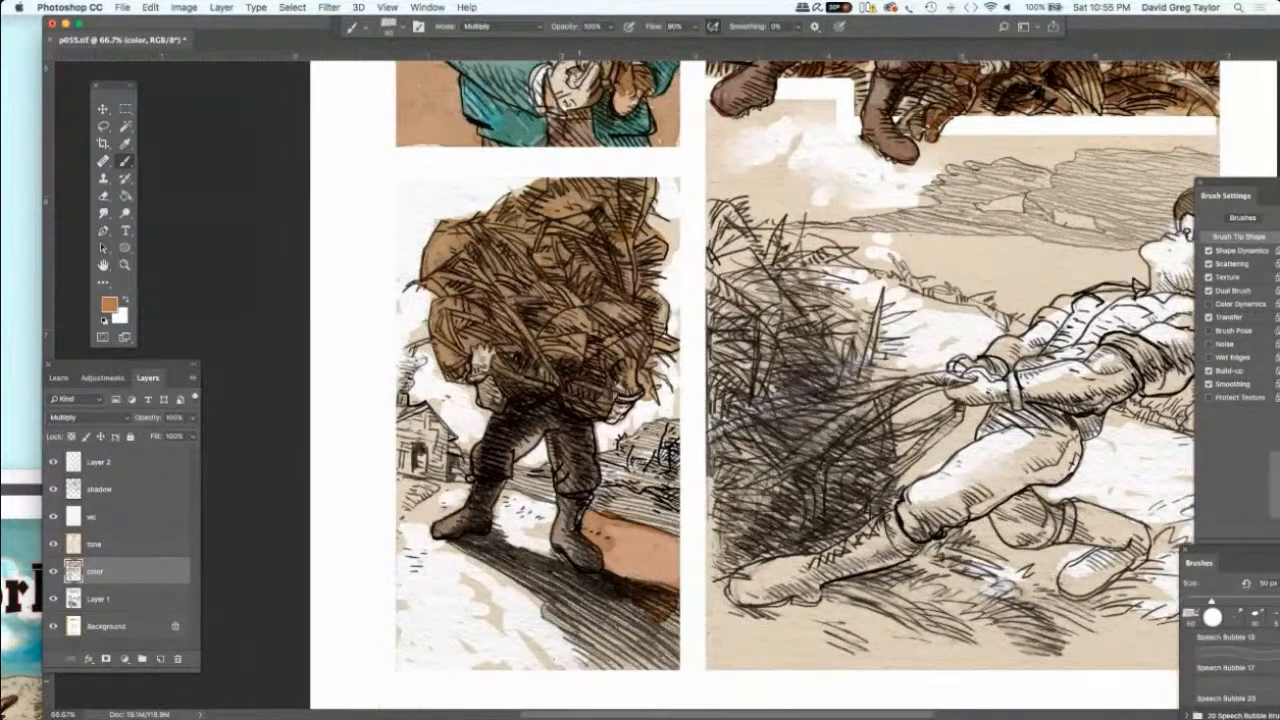
pyautogui.scroll(-2, 530, 480)
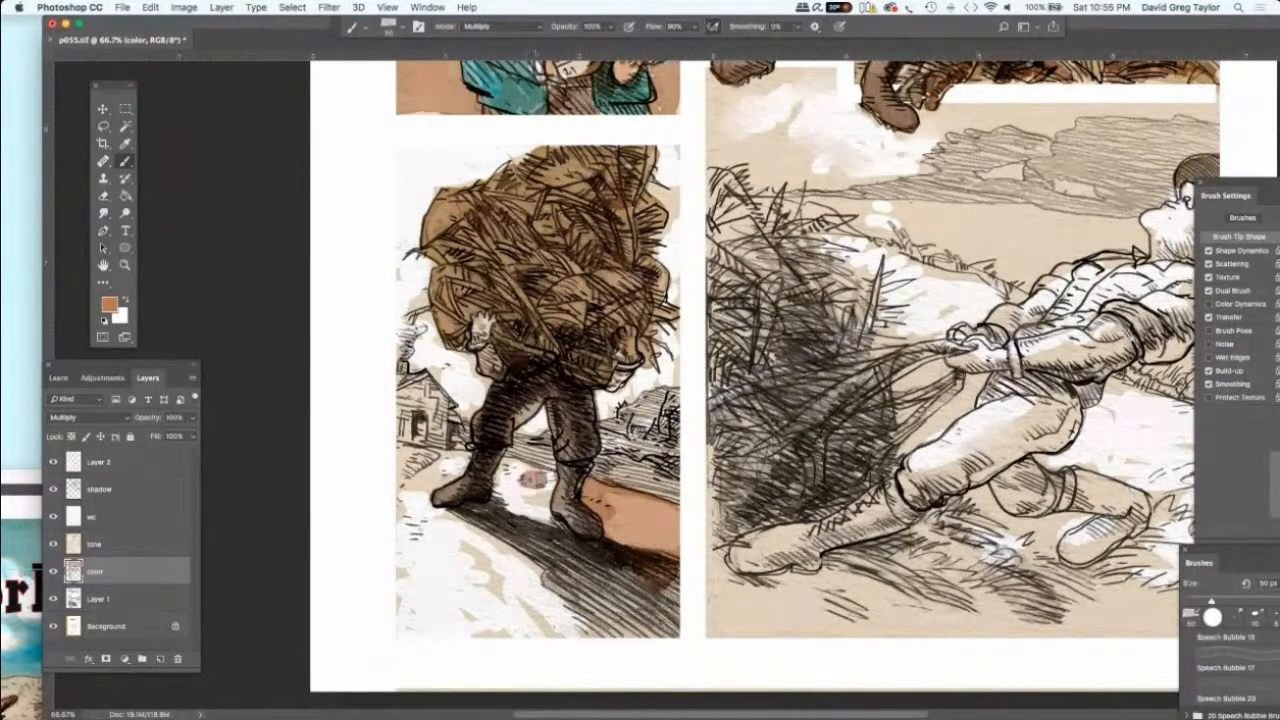
pyautogui.moveTo(533, 480)
pyautogui.mouseDown()
pyautogui.moveTo(575, 605)
pyautogui.moveTo(610, 600)
pyautogui.mouseUp()
pyautogui.moveTo(576, 550); pyautogui.dragTo(628, 594)
pyautogui.moveTo(556, 530)
pyautogui.mouseDown()
pyautogui.moveTo(672, 604)
pyautogui.moveTo(678, 638)
pyautogui.mouseUp()
pyautogui.moveTo(628, 600)
pyautogui.mouseDown()
pyautogui.moveTo(660, 628)
pyautogui.moveTo(574, 638)
pyautogui.moveTo(590, 622)
pyautogui.moveTo(570, 622)
pyautogui.mouseUp()
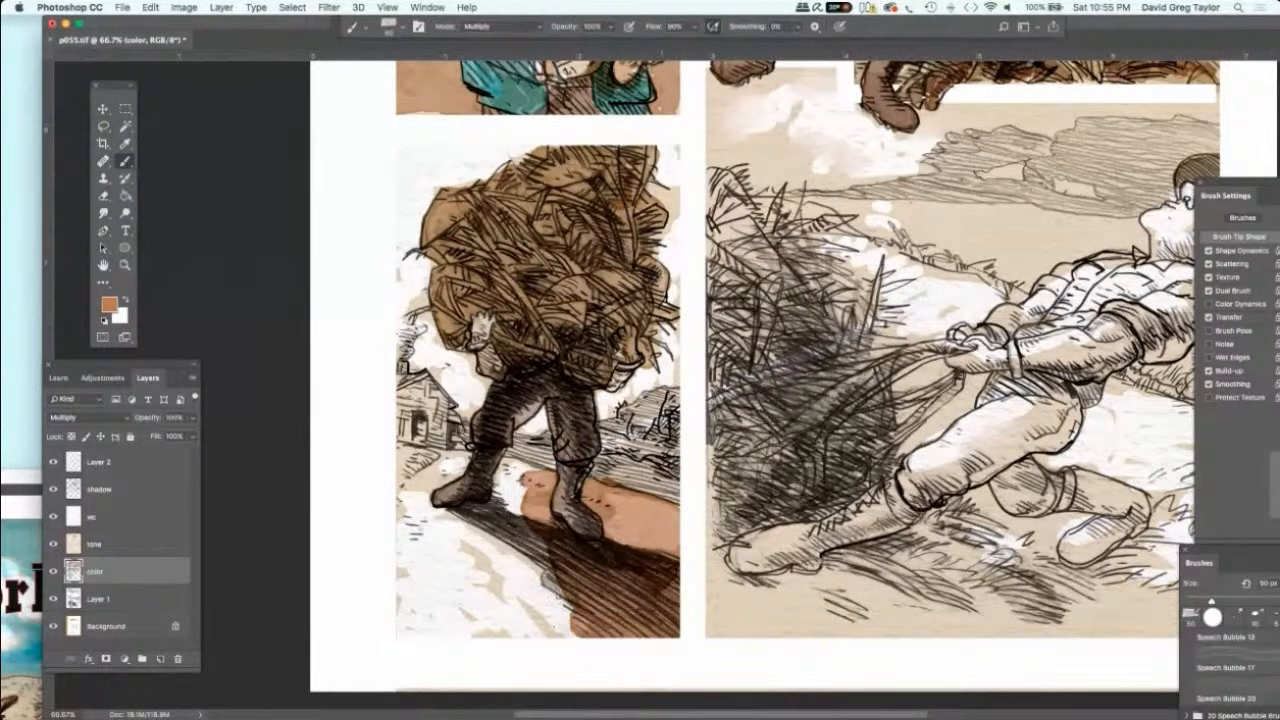
# Step: Paint the remaining ground behind the legs and across the panel's lower left in orange, filling the last white gap
pyautogui.moveTo(572, 560)
pyautogui.mouseDown()
pyautogui.moveTo(522, 602)
pyautogui.moveTo(548, 572)
pyautogui.moveTo(510, 524)
pyautogui.moveTo(540, 540)
pyautogui.moveTo(504, 486)
pyautogui.moveTo(512, 462)
pyautogui.moveTo(531, 469)
pyautogui.mouseUp()
pyautogui.moveTo(502, 525)
pyautogui.mouseDown()
pyautogui.moveTo(480, 508)
pyautogui.moveTo(414, 503)
pyautogui.moveTo(460, 468)
pyautogui.moveTo(438, 452)
pyautogui.moveTo(400, 515)
pyautogui.moveTo(502, 546)
pyautogui.moveTo(532, 628)
pyautogui.moveTo(396, 626)
pyautogui.moveTo(434, 548)
pyautogui.moveTo(402, 590)
pyautogui.moveTo(425, 522)
pyautogui.moveTo(410, 562)
pyautogui.moveTo(400, 552)
pyautogui.moveTo(395, 565)
pyautogui.moveTo(402, 606)
pyautogui.mouseUp()
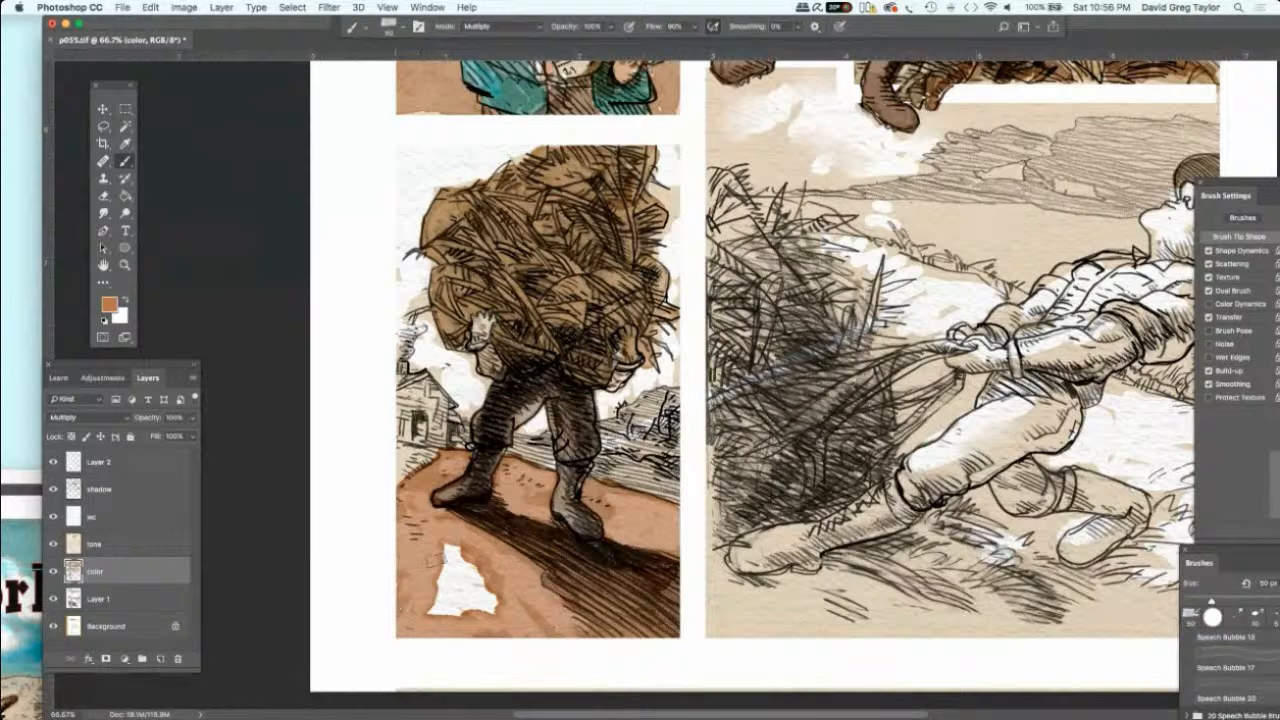
pyautogui.moveTo(476, 576)
pyautogui.mouseDown()
pyautogui.moveTo(462, 560)
pyautogui.moveTo(496, 608)
pyautogui.moveTo(414, 608)
pyautogui.moveTo(455, 604)
pyautogui.mouseUp()
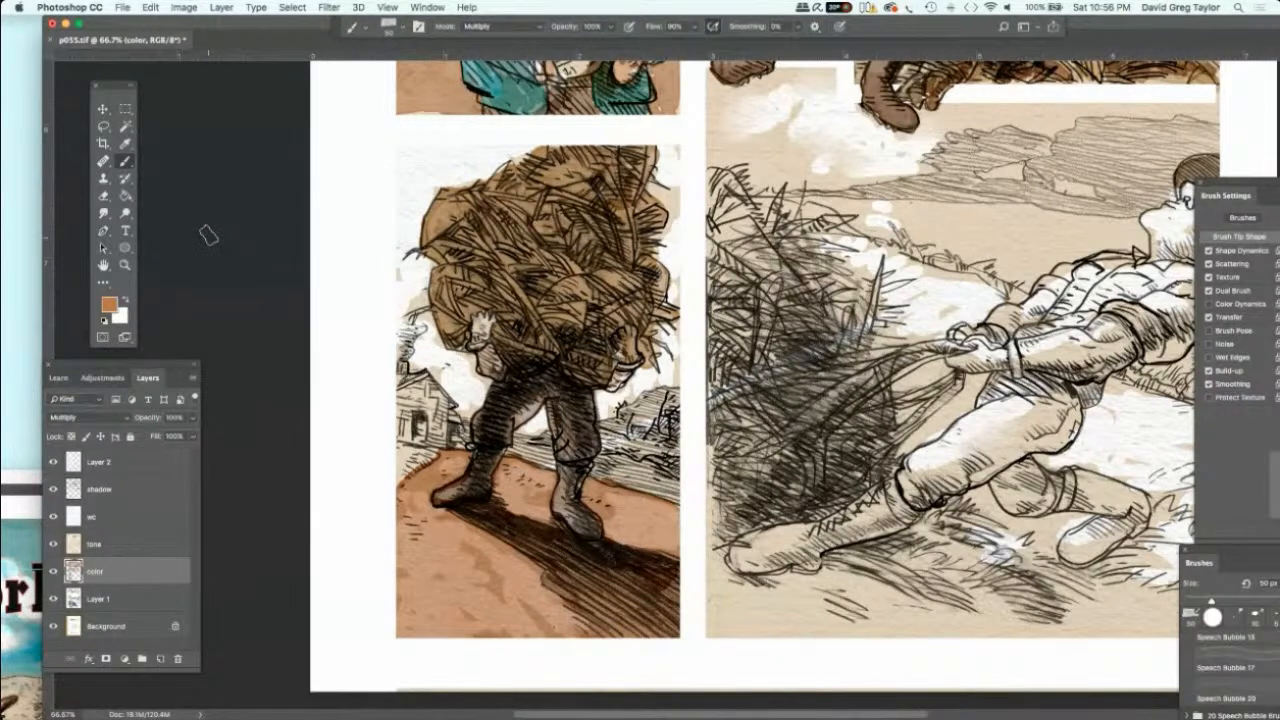
# Step: Enlarge the brush to 70 px and start painting orange ground between the ropes and the pulling boy's leg
pyautogui.scroll(3, 208, 235)
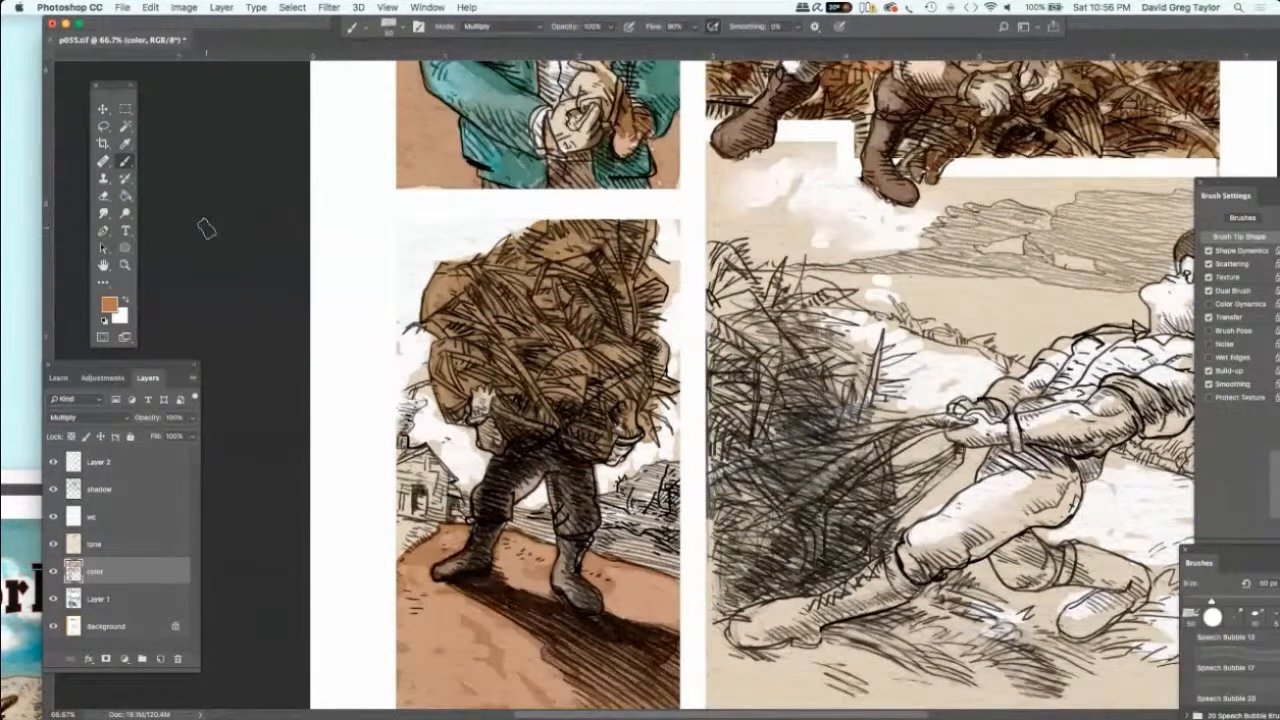
pyautogui.scroll(-2, 207, 229)
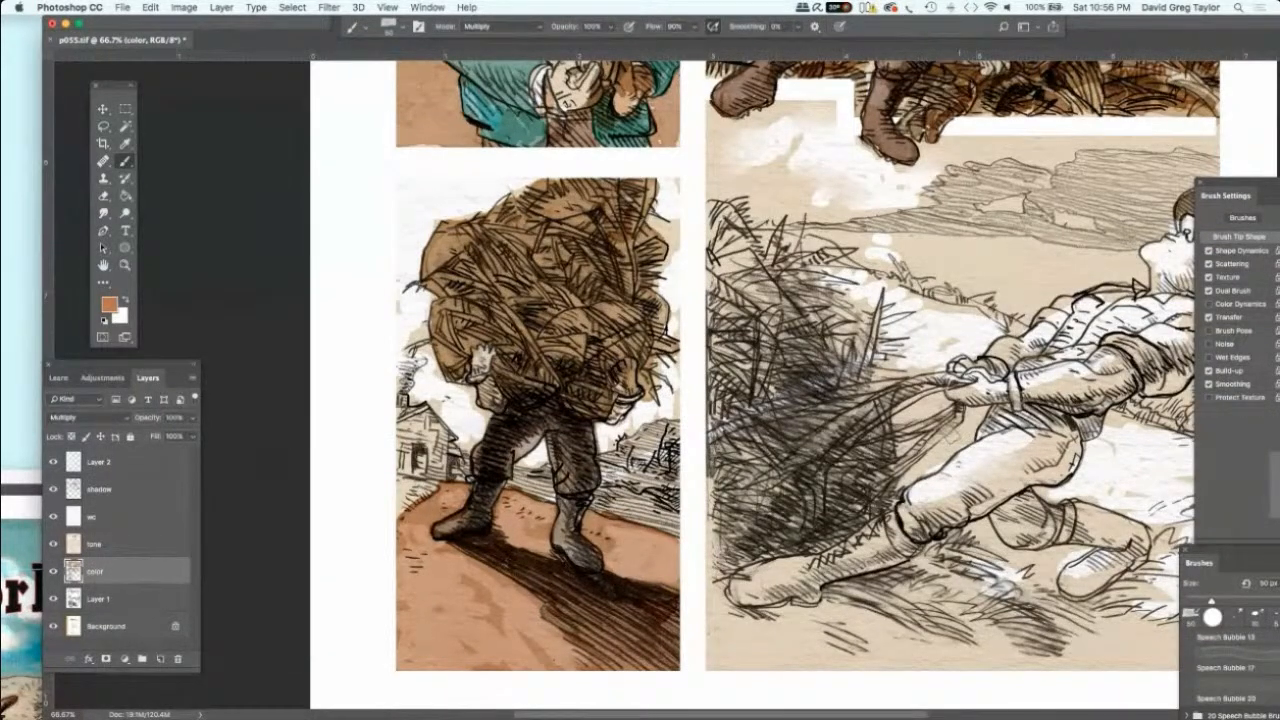
pyautogui.press(']')
pyautogui.press(']')
pyautogui.moveTo(950, 422); pyautogui.dragTo(910, 460)
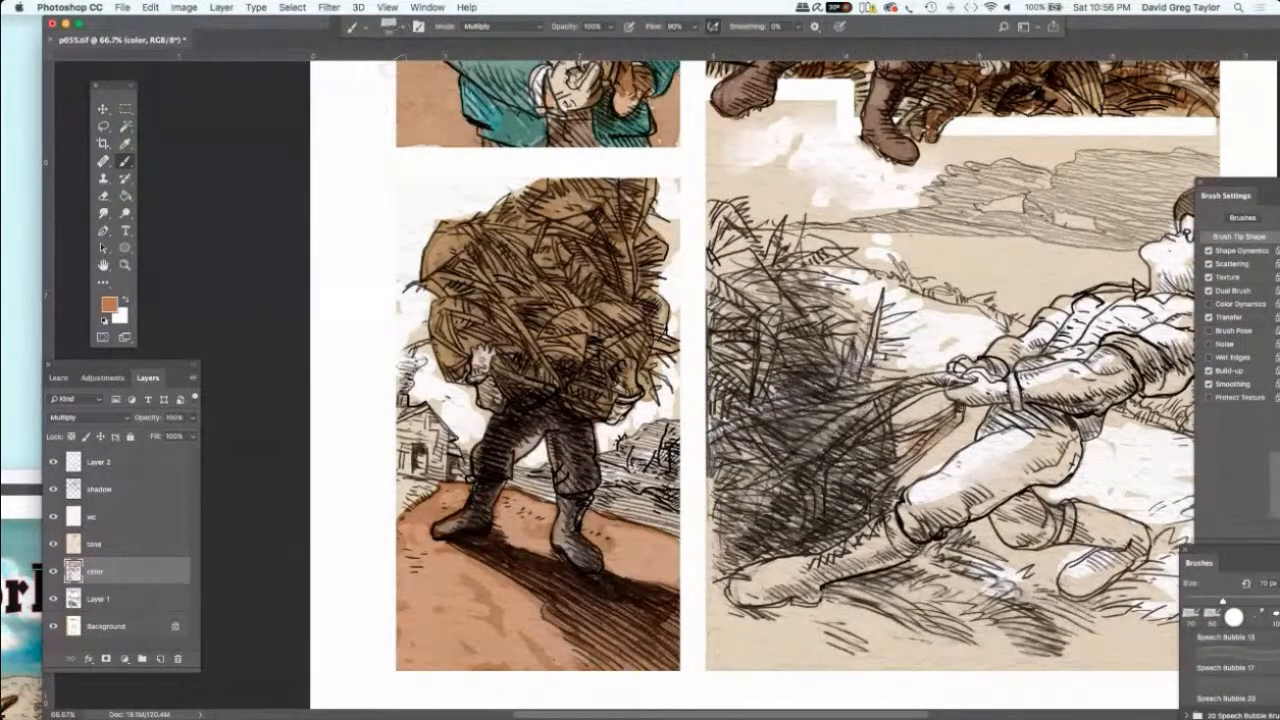
# Step: Set the brush size to 30 px and paint the ground around the pulled ropes and beside the brush pile orange-brown
pyautogui.click(385, 26)
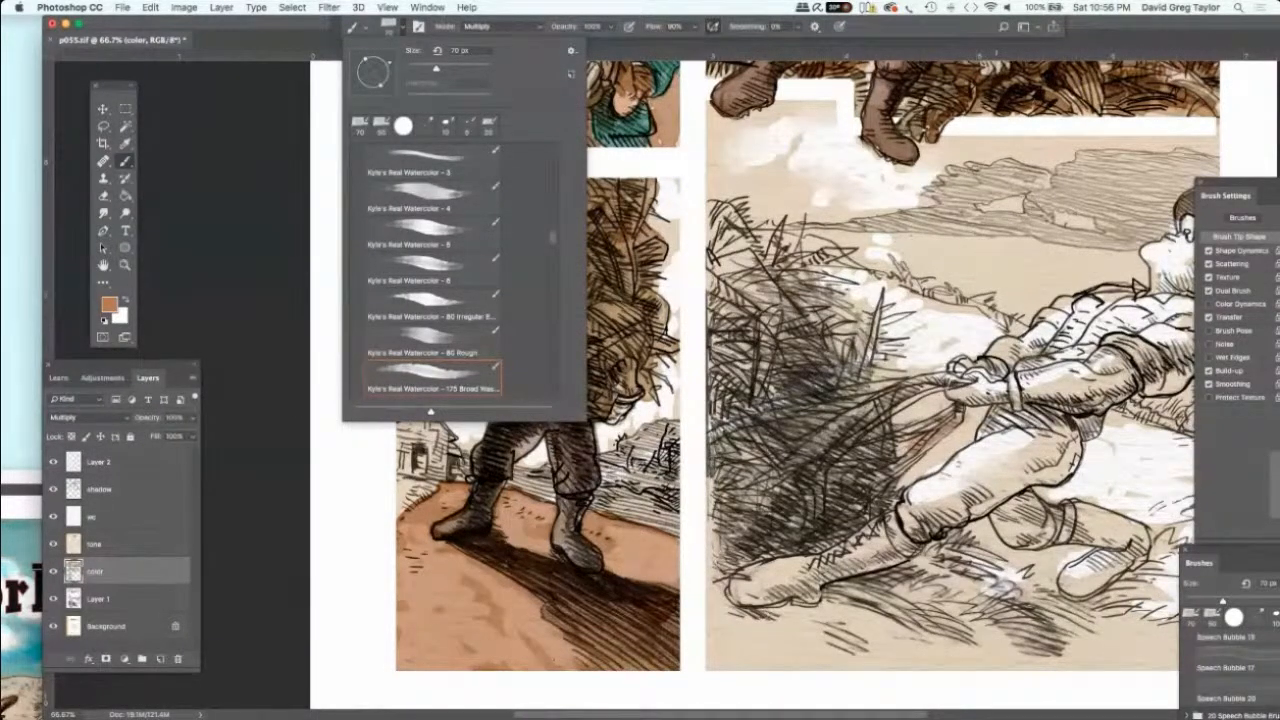
pyautogui.click(519, 570)
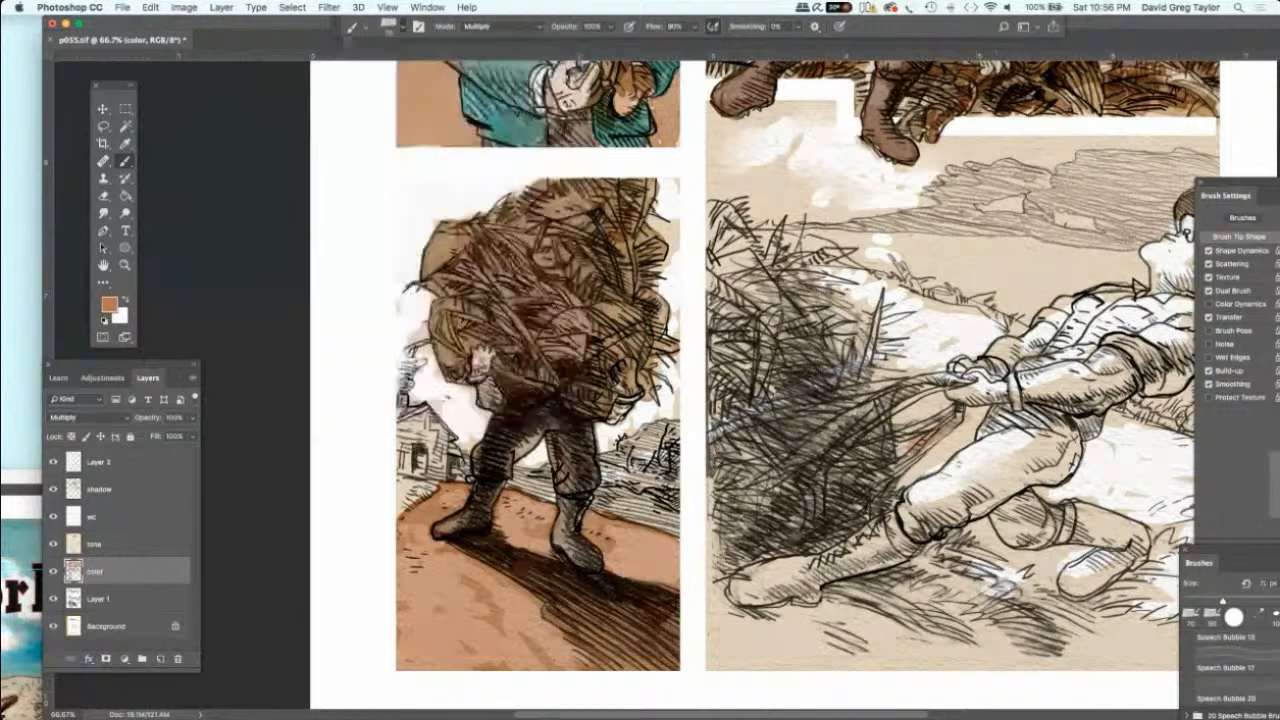
pyautogui.click(1219, 600)
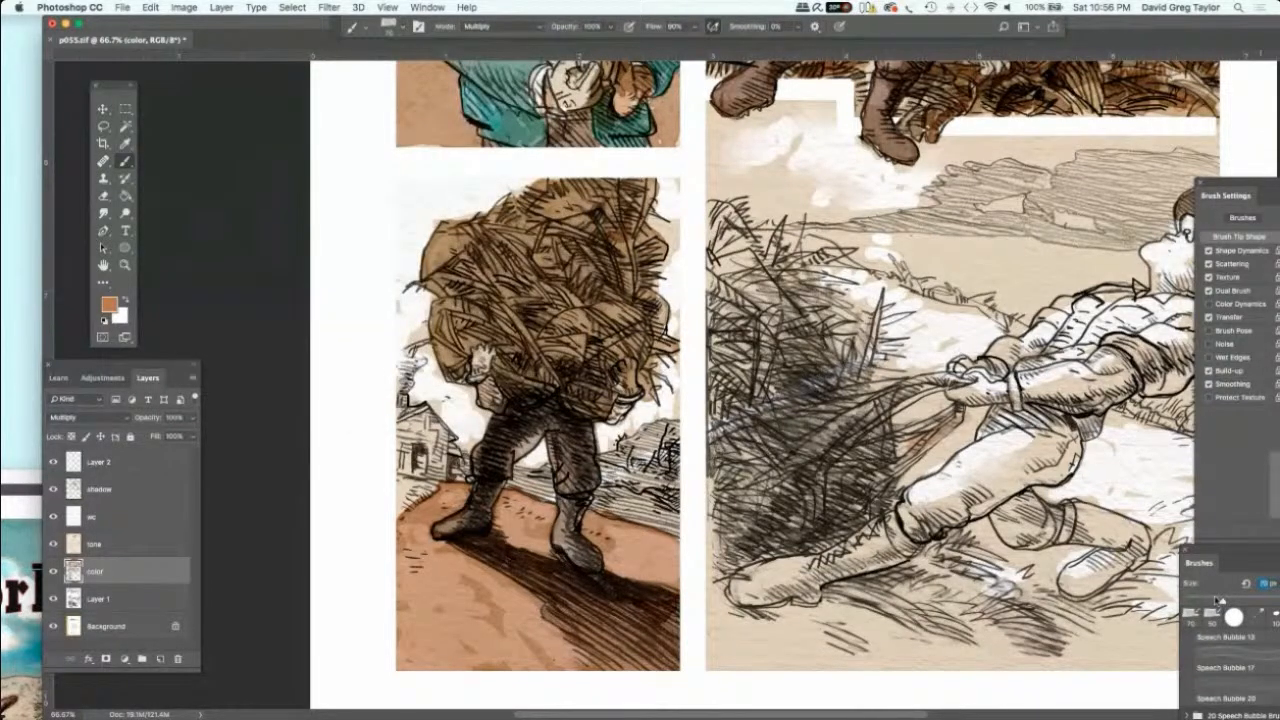
pyautogui.moveTo(1214, 600); pyautogui.dragTo(1200, 600)
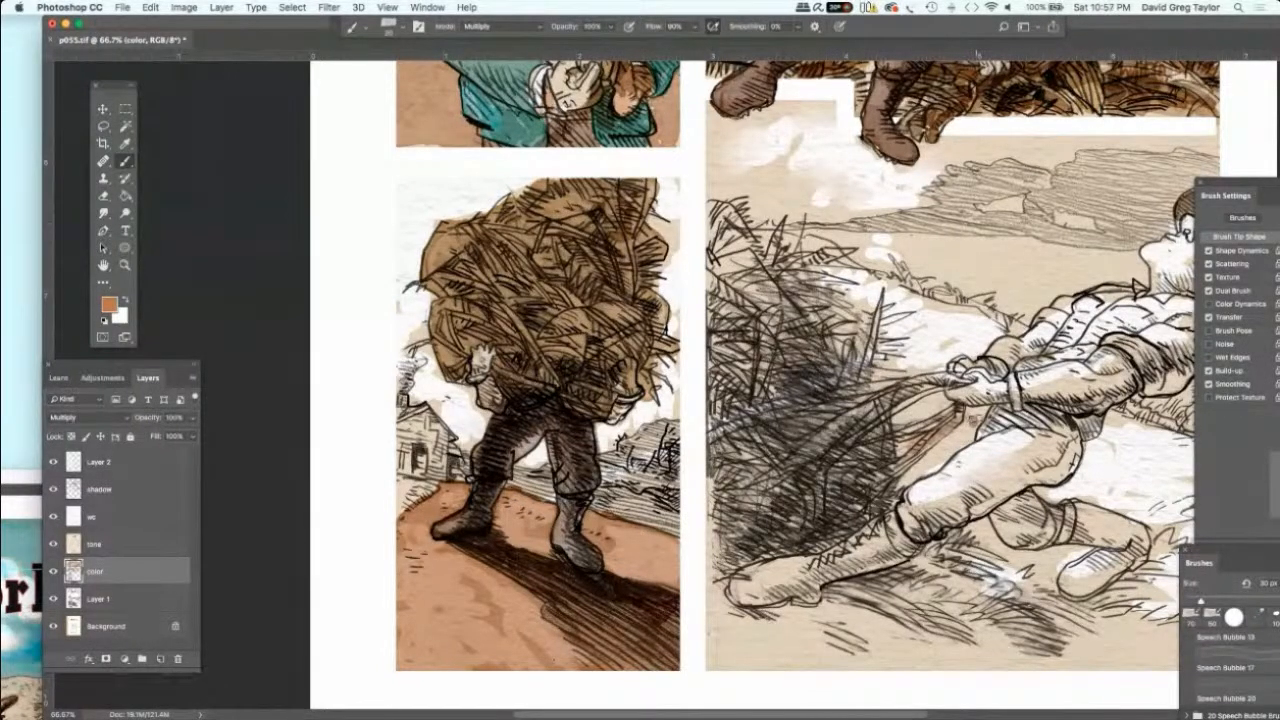
pyautogui.moveTo(980, 414)
pyautogui.mouseDown()
pyautogui.moveTo(966, 442)
pyautogui.moveTo(940, 446)
pyautogui.moveTo(935, 466)
pyautogui.moveTo(897, 488)
pyautogui.moveTo(948, 408)
pyautogui.moveTo(920, 395)
pyautogui.moveTo(900, 418)
pyautogui.moveTo(912, 424)
pyautogui.moveTo(903, 443)
pyautogui.mouseUp()
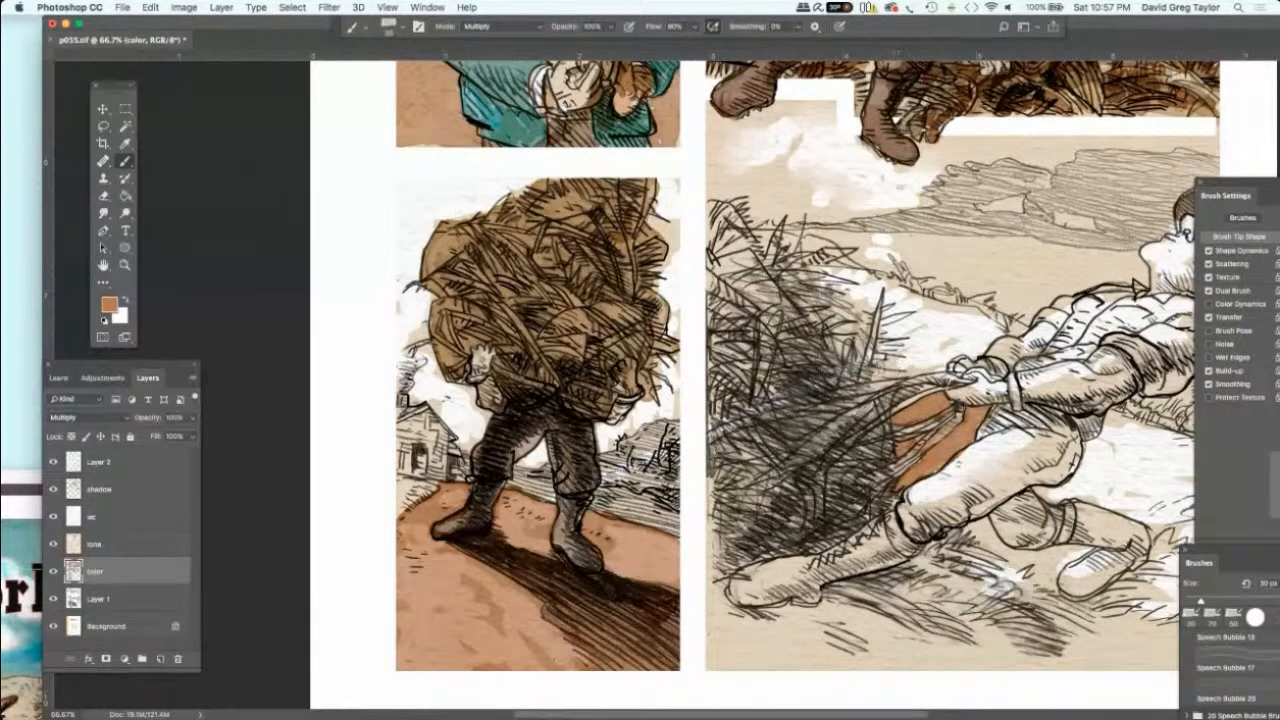
pyautogui.moveTo(876, 368)
pyautogui.mouseDown()
pyautogui.moveTo(955, 355)
pyautogui.moveTo(1000, 330)
pyautogui.moveTo(956, 306)
pyautogui.moveTo(925, 308)
pyautogui.moveTo(975, 335)
pyautogui.moveTo(884, 357)
pyautogui.moveTo(898, 300)
pyautogui.moveTo(914, 294)
pyautogui.moveTo(932, 324)
pyautogui.moveTo(948, 318)
pyautogui.moveTo(912, 350)
pyautogui.moveTo(903, 320)
pyautogui.moveTo(923, 314)
pyautogui.moveTo(890, 287)
pyautogui.moveTo(869, 302)
pyautogui.mouseUp()
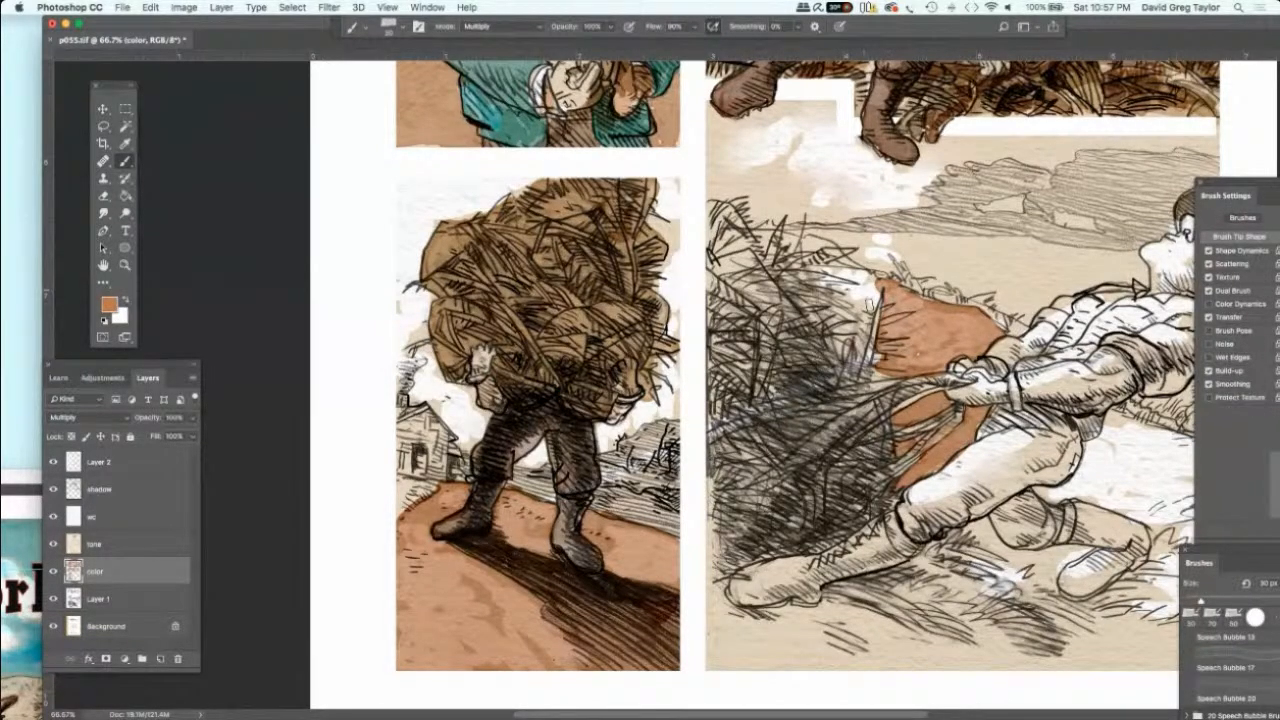
pyautogui.moveTo(875, 290)
pyautogui.mouseDown()
pyautogui.moveTo(860, 345)
pyautogui.moveTo(845, 345)
pyautogui.moveTo(850, 315)
pyautogui.moveTo(835, 290)
pyautogui.moveTo(850, 282)
pyautogui.moveTo(838, 276)
pyautogui.moveTo(865, 268)
pyautogui.mouseUp()
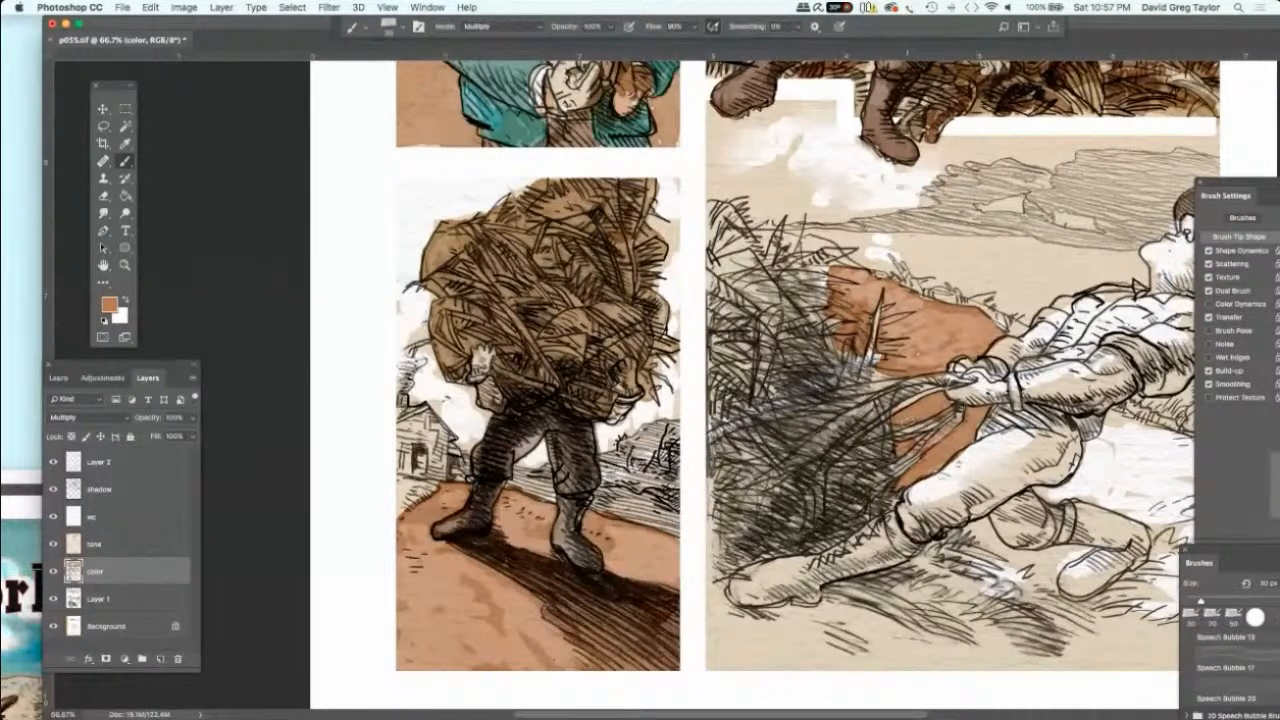
# Step: Paint the ground behind the pulling man's bent leg orange-brown, down to the panel's lower right corner
pyautogui.hscroll(2, 777, 380)
pyautogui.hscroll(5, 718, 385)
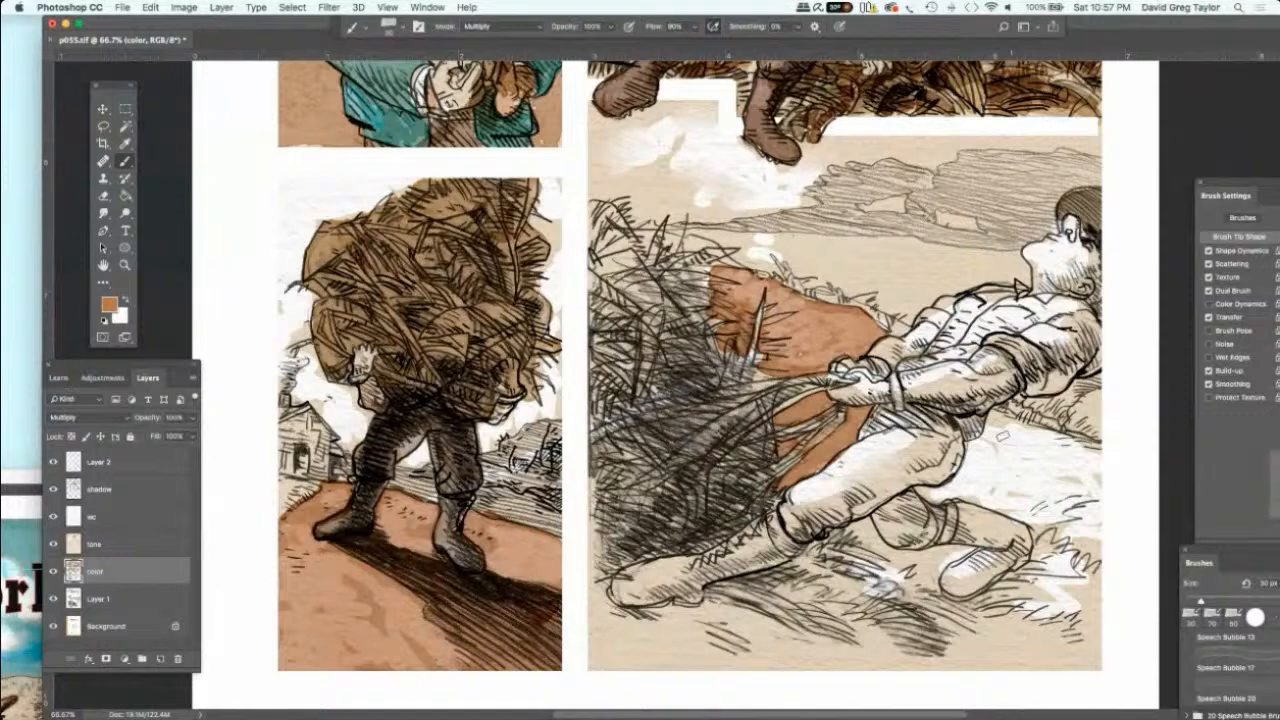
pyautogui.moveTo(1005, 430)
pyautogui.mouseDown()
pyautogui.moveTo(988, 430)
pyautogui.moveTo(1048, 430)
pyautogui.moveTo(1100, 468)
pyautogui.moveTo(992, 440)
pyautogui.moveTo(966, 446)
pyautogui.moveTo(945, 488)
pyautogui.moveTo(916, 490)
pyautogui.moveTo(1005, 512)
pyautogui.mouseUp()
pyautogui.moveTo(1012, 514)
pyautogui.mouseDown()
pyautogui.moveTo(1040, 542)
pyautogui.moveTo(1024, 508)
pyautogui.moveTo(966, 480)
pyautogui.moveTo(988, 457)
pyautogui.moveTo(972, 470)
pyautogui.moveTo(1010, 477)
pyautogui.moveTo(988, 481)
pyautogui.moveTo(1098, 502)
pyautogui.moveTo(1086, 544)
pyautogui.moveTo(1100, 504)
pyautogui.mouseUp()
pyautogui.moveTo(1070, 560)
pyautogui.mouseDown()
pyautogui.moveTo(1104, 496)
pyautogui.moveTo(1086, 600)
pyautogui.mouseUp()
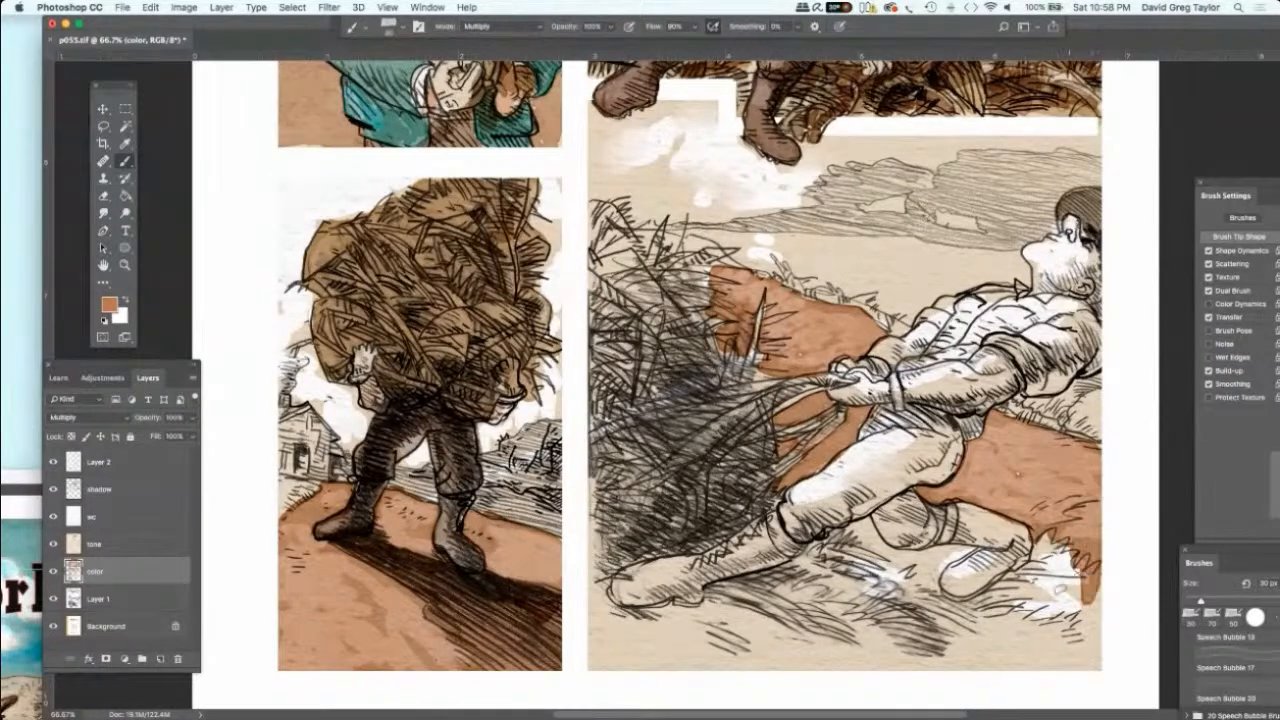
pyautogui.moveTo(1080, 556); pyautogui.dragTo(1046, 602)
pyautogui.moveTo(1056, 552); pyautogui.dragTo(1036, 574)
pyautogui.moveTo(1070, 530)
pyautogui.mouseDown()
pyautogui.moveTo(1026, 592)
pyautogui.moveTo(1034, 562)
pyautogui.moveTo(982, 600)
pyautogui.moveTo(926, 612)
pyautogui.moveTo(1030, 594)
pyautogui.moveTo(1002, 598)
pyautogui.moveTo(1085, 615)
pyautogui.moveTo(1098, 632)
pyautogui.moveTo(1078, 667)
pyautogui.moveTo(1102, 662)
pyautogui.mouseUp()
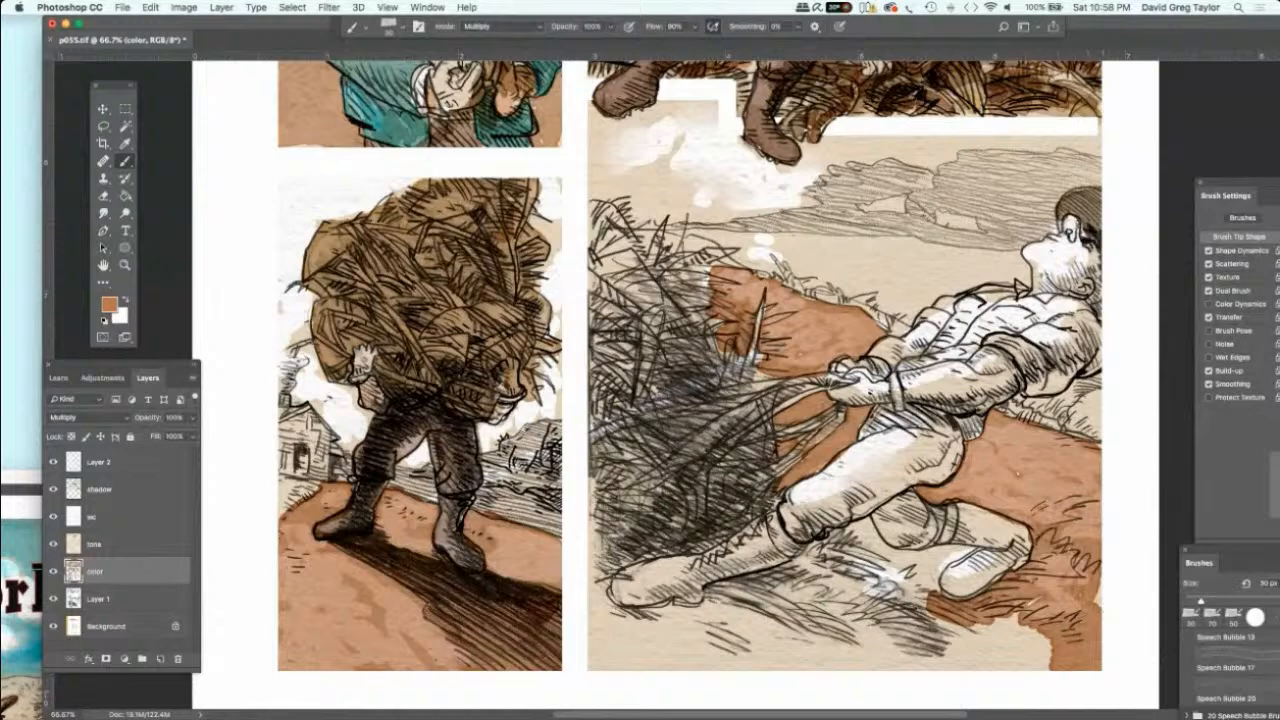
# Step: Fill the foreground beneath the man's legs and the ground behind the top of the brush pile with the same orange-brown
pyautogui.moveTo(1032, 641)
pyautogui.mouseDown()
pyautogui.moveTo(978, 636)
pyautogui.moveTo(1018, 630)
pyautogui.moveTo(985, 600)
pyautogui.moveTo(930, 612)
pyautogui.moveTo(1020, 674)
pyautogui.moveTo(1000, 655)
pyautogui.moveTo(1040, 640)
pyautogui.mouseUp()
pyautogui.moveTo(890, 592)
pyautogui.mouseDown()
pyautogui.moveTo(920, 612)
pyautogui.moveTo(916, 590)
pyautogui.moveTo(940, 588)
pyautogui.moveTo(975, 548)
pyautogui.moveTo(898, 582)
pyautogui.moveTo(866, 554)
pyautogui.moveTo(902, 548)
pyautogui.moveTo(874, 558)
pyautogui.moveTo(868, 520)
pyautogui.moveTo(846, 515)
pyautogui.moveTo(862, 552)
pyautogui.moveTo(871, 542)
pyautogui.moveTo(900, 556)
pyautogui.moveTo(822, 548)
pyautogui.moveTo(700, 606)
pyautogui.mouseUp()
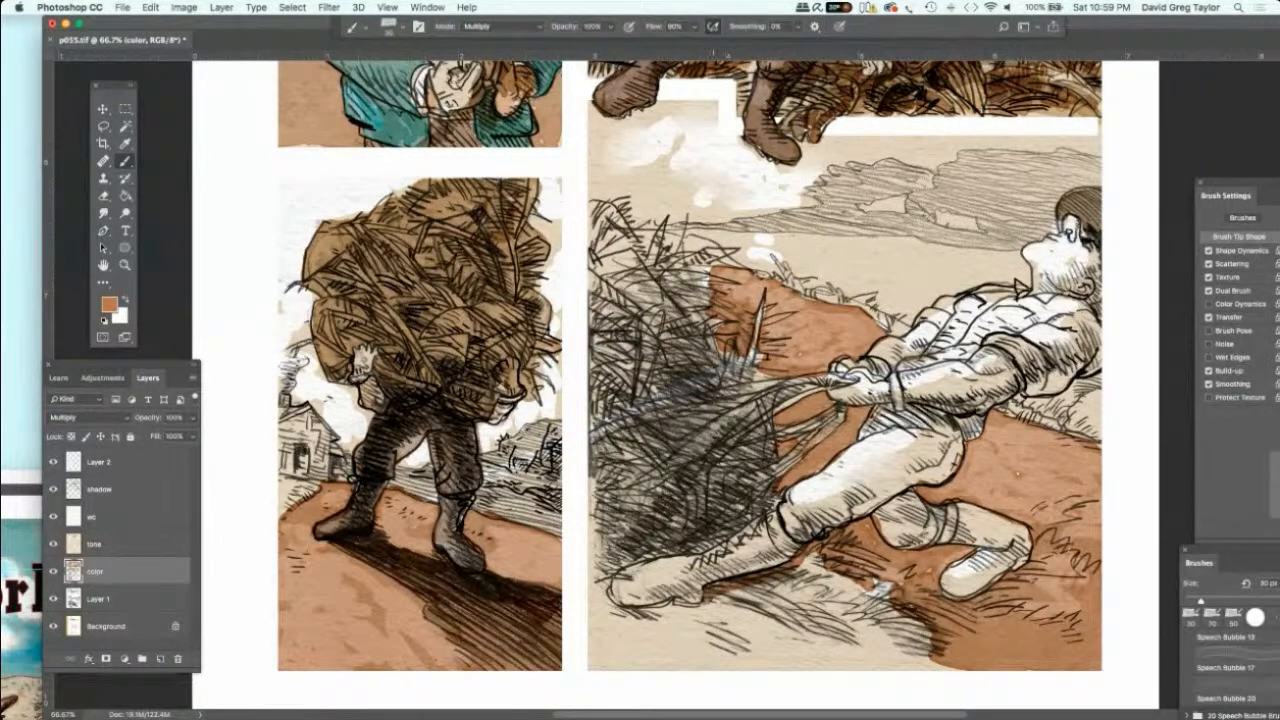
pyautogui.moveTo(715, 597)
pyautogui.mouseDown()
pyautogui.moveTo(694, 614)
pyautogui.moveTo(708, 608)
pyautogui.moveTo(612, 614)
pyautogui.moveTo(604, 550)
pyautogui.moveTo(592, 600)
pyautogui.moveTo(618, 640)
pyautogui.moveTo(736, 614)
pyautogui.moveTo(640, 645)
pyautogui.moveTo(690, 655)
pyautogui.moveTo(605, 658)
pyautogui.moveTo(596, 672)
pyautogui.moveTo(712, 664)
pyautogui.moveTo(760, 600)
pyautogui.moveTo(720, 606)
pyautogui.moveTo(803, 588)
pyautogui.moveTo(818, 566)
pyautogui.moveTo(835, 600)
pyautogui.mouseUp()
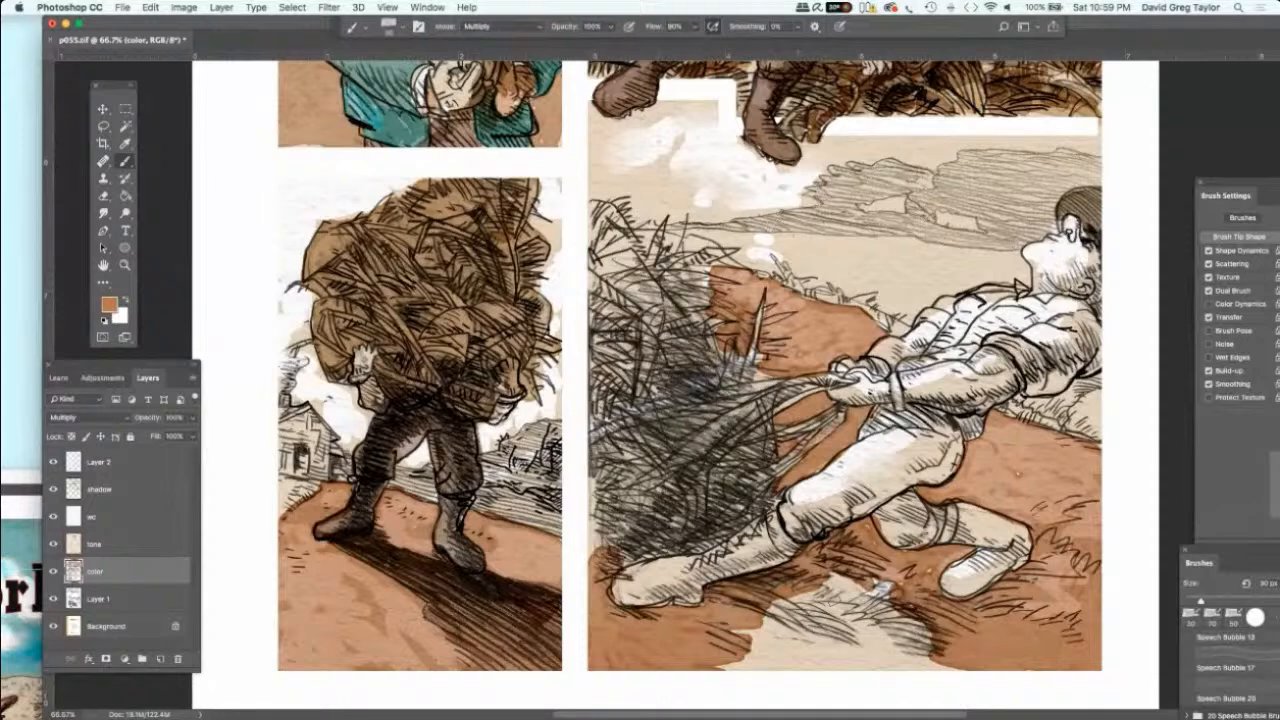
pyautogui.moveTo(810, 600)
pyautogui.mouseDown()
pyautogui.moveTo(886, 582)
pyautogui.moveTo(905, 625)
pyautogui.moveTo(870, 662)
pyautogui.moveTo(910, 662)
pyautogui.moveTo(815, 660)
pyautogui.moveTo(790, 628)
pyautogui.moveTo(860, 598)
pyautogui.mouseUp()
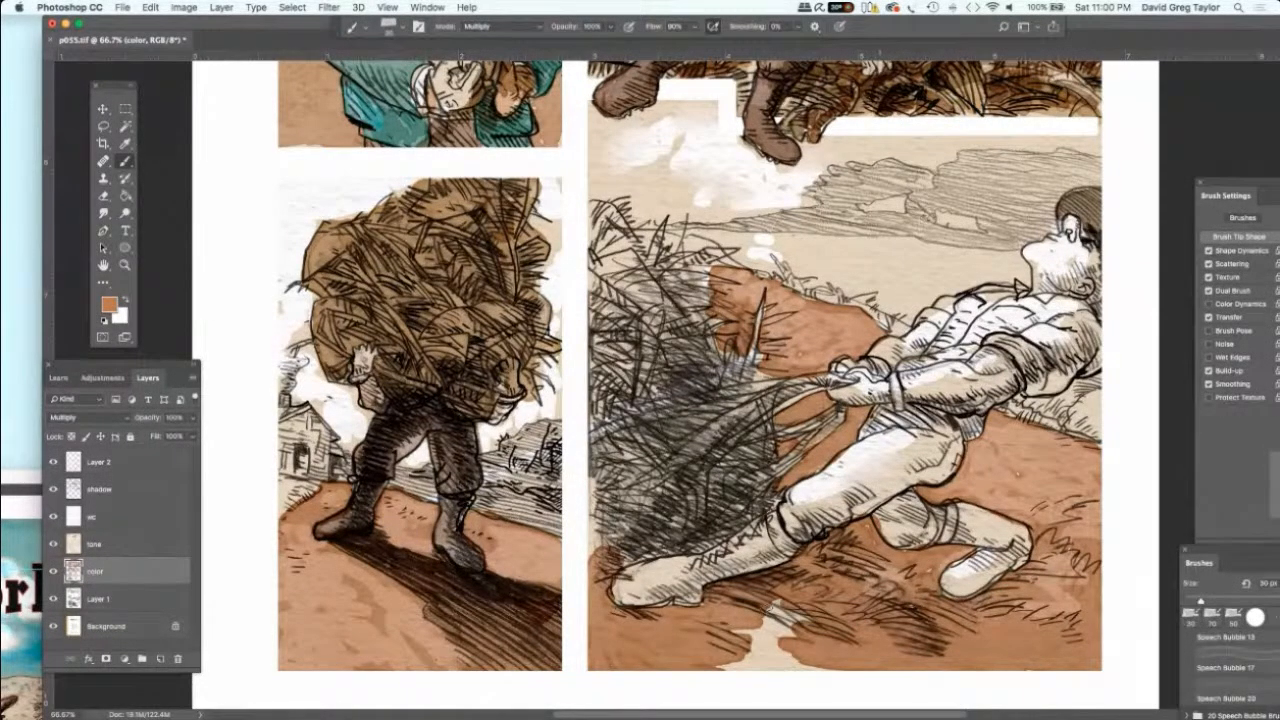
pyautogui.moveTo(775, 610)
pyautogui.mouseDown()
pyautogui.moveTo(785, 628)
pyautogui.moveTo(764, 649)
pyautogui.moveTo(795, 658)
pyautogui.moveTo(716, 663)
pyautogui.mouseUp()
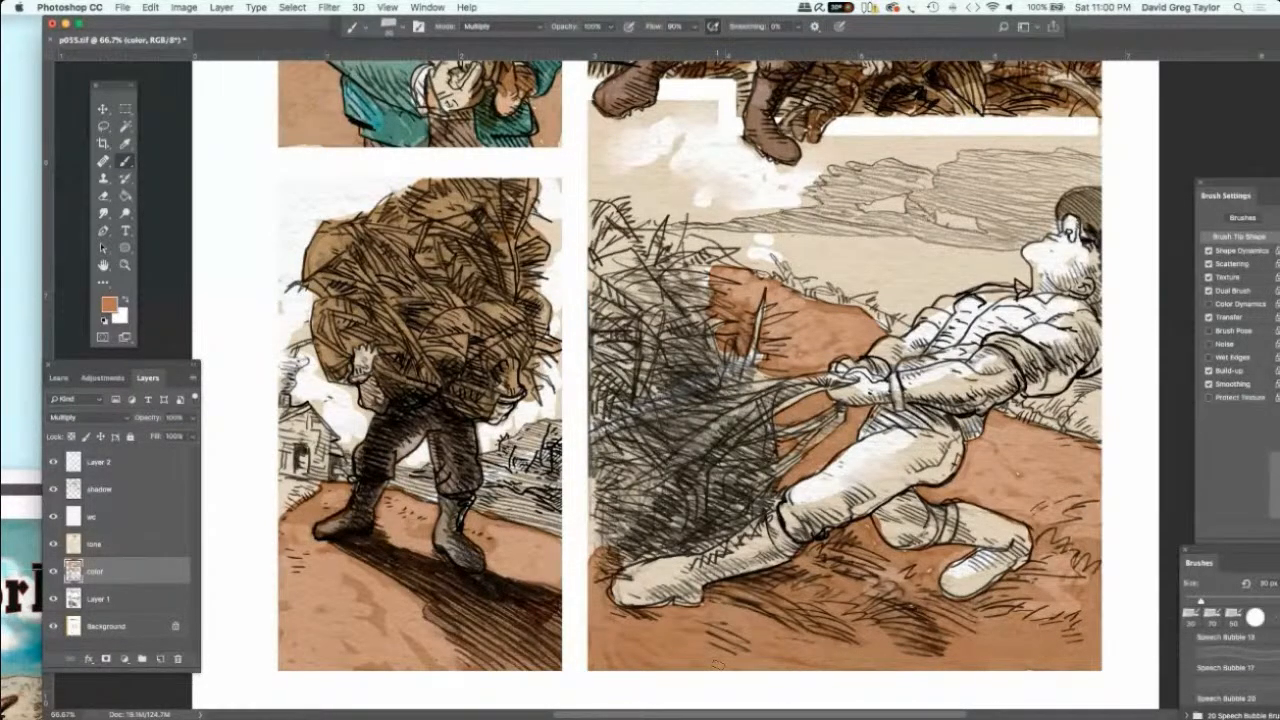
pyautogui.moveTo(698, 243)
pyautogui.mouseDown()
pyautogui.moveTo(730, 270)
pyautogui.moveTo(692, 274)
pyautogui.mouseUp()
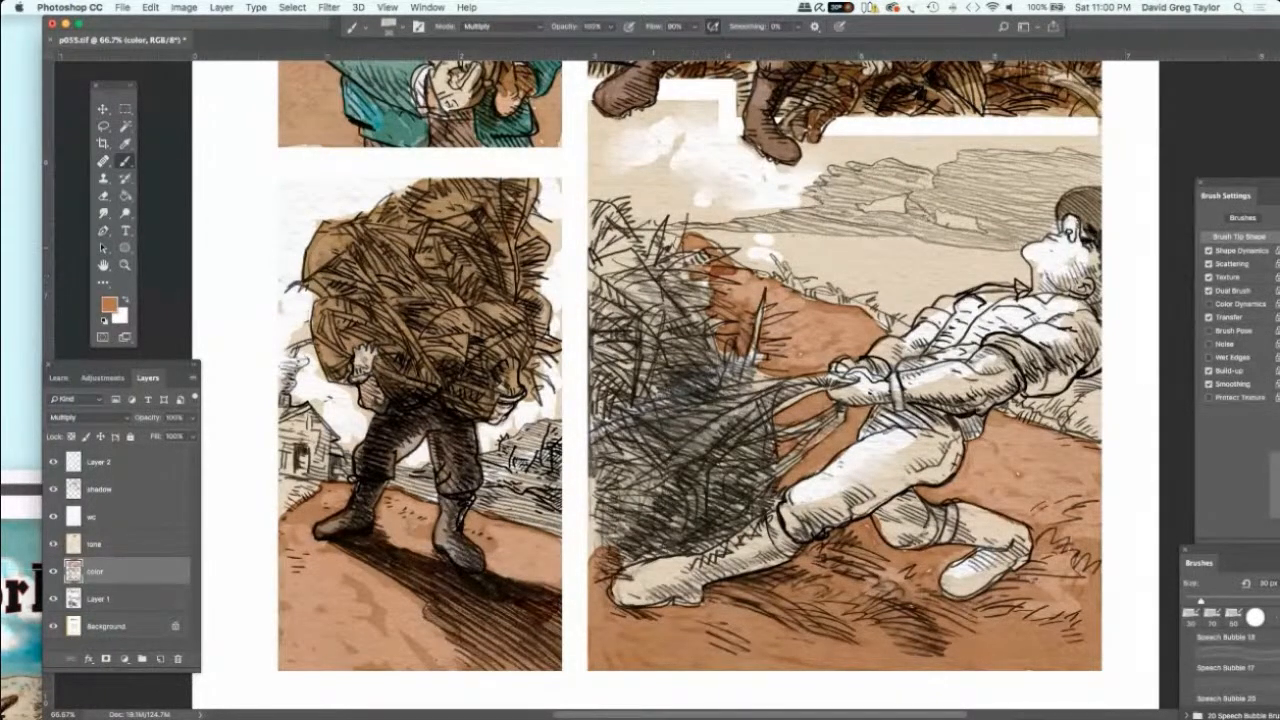
pyautogui.moveTo(684, 252)
pyautogui.mouseDown()
pyautogui.moveTo(648, 234)
pyautogui.moveTo(602, 244)
pyautogui.moveTo(608, 280)
pyautogui.moveTo(636, 266)
pyautogui.mouseUp()
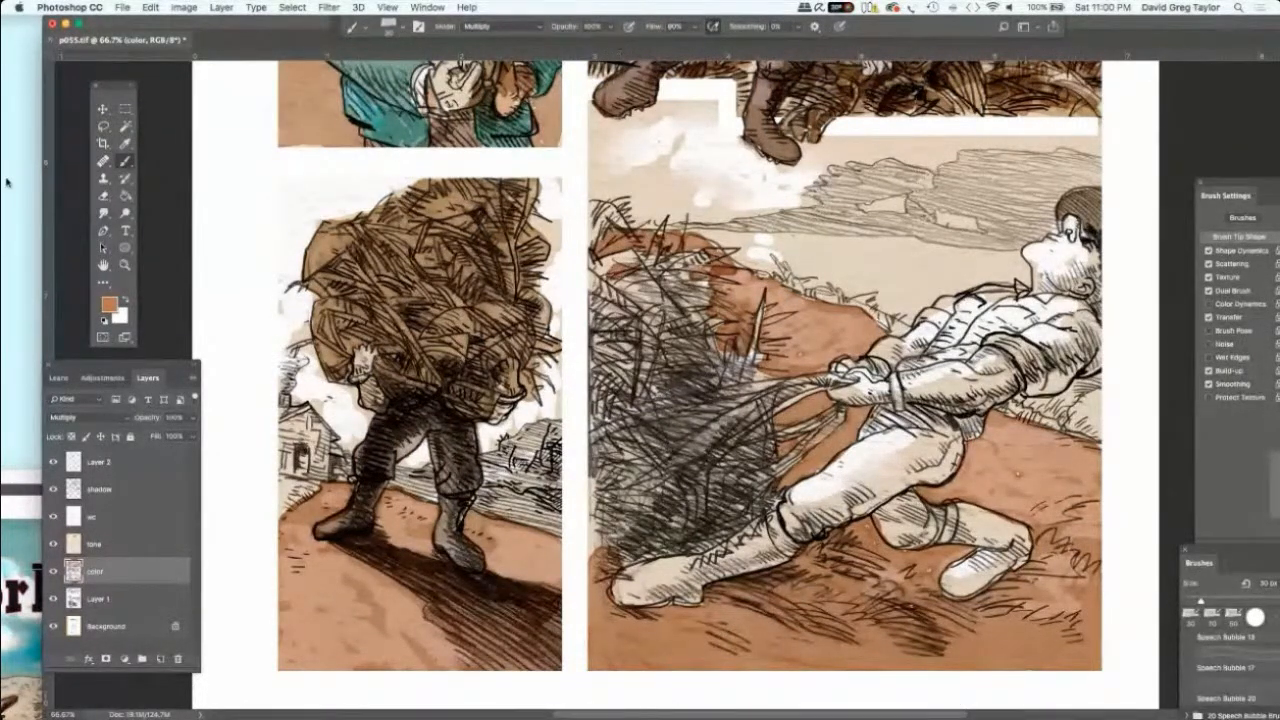
# Step: Sample the light tan of the desert ground in p053 copy.jpg, then return to p055.tif with the Brush tool
pyautogui.click(125, 143)
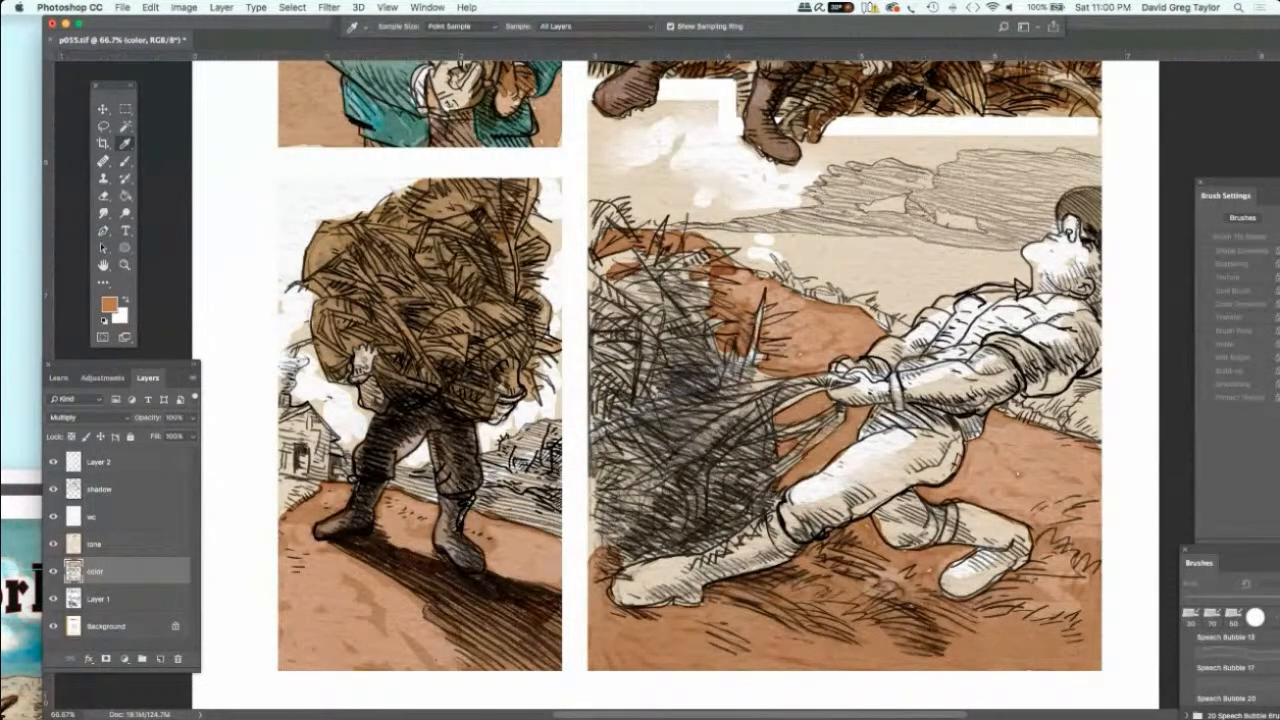
pyautogui.press('Tab')
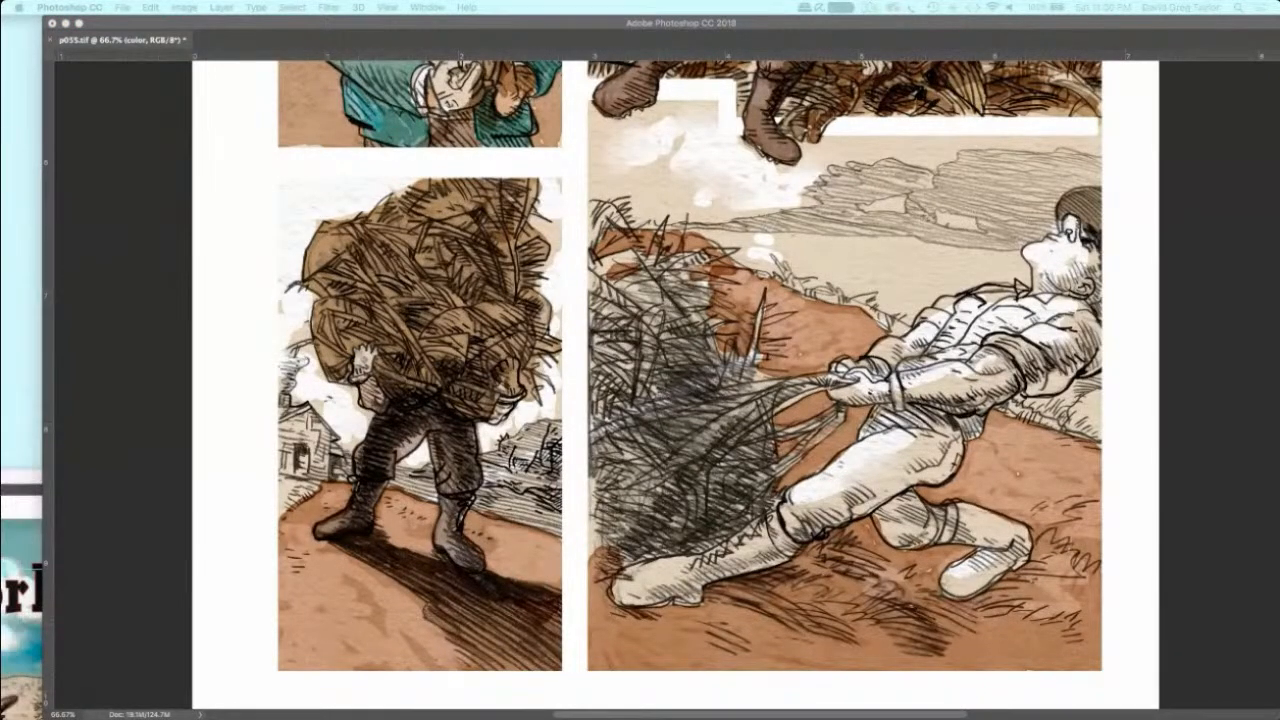
pyautogui.press('Tab')
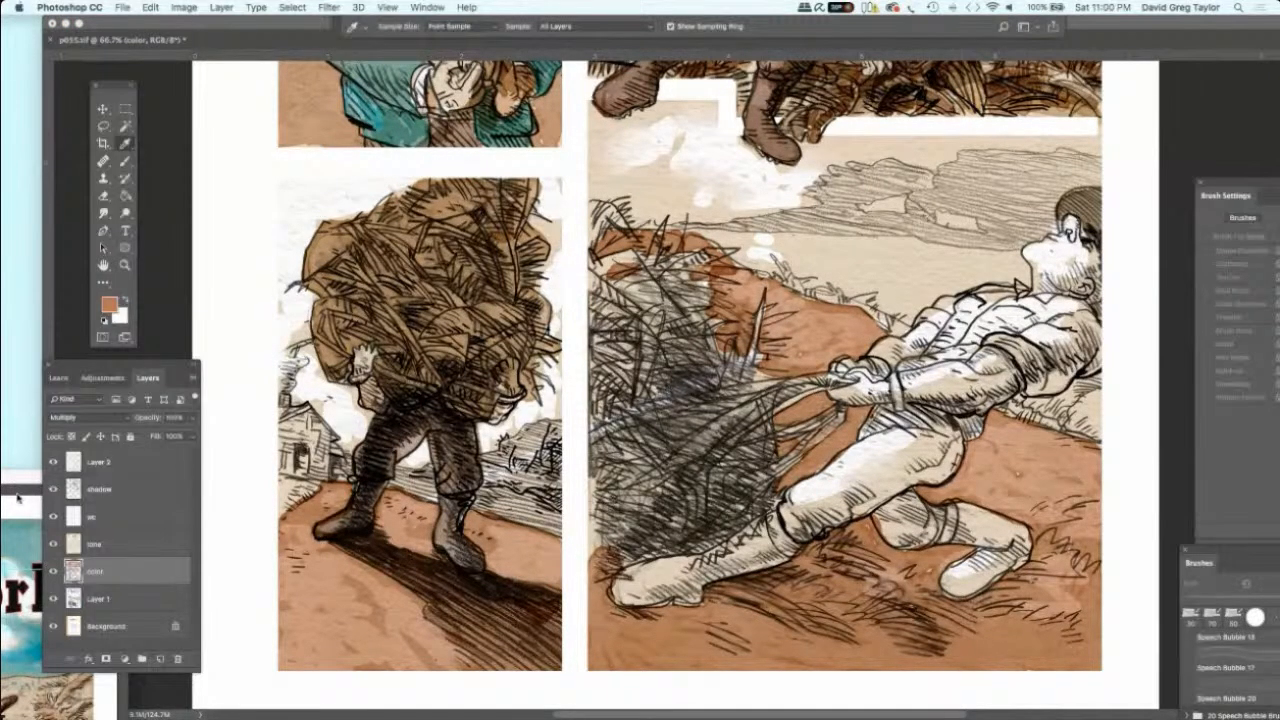
pyautogui.press('super+shift+e')
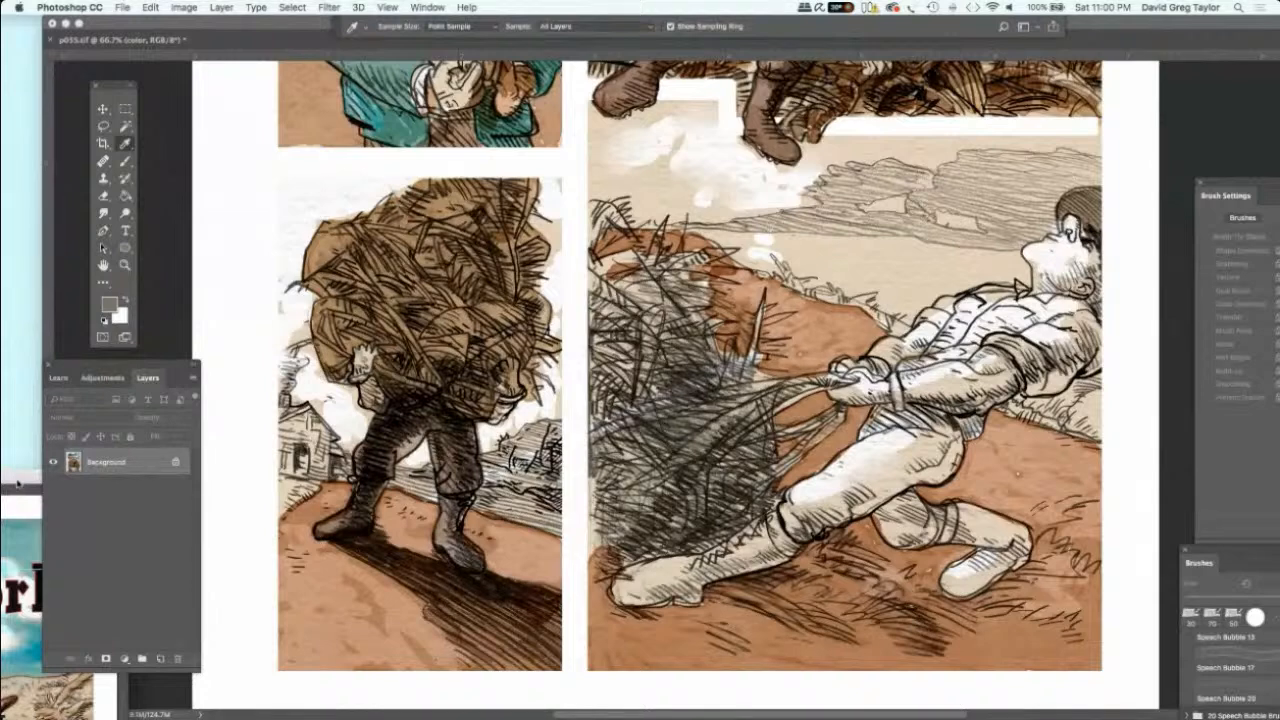
pyautogui.moveTo(30, 376); pyautogui.dragTo(492, 177)
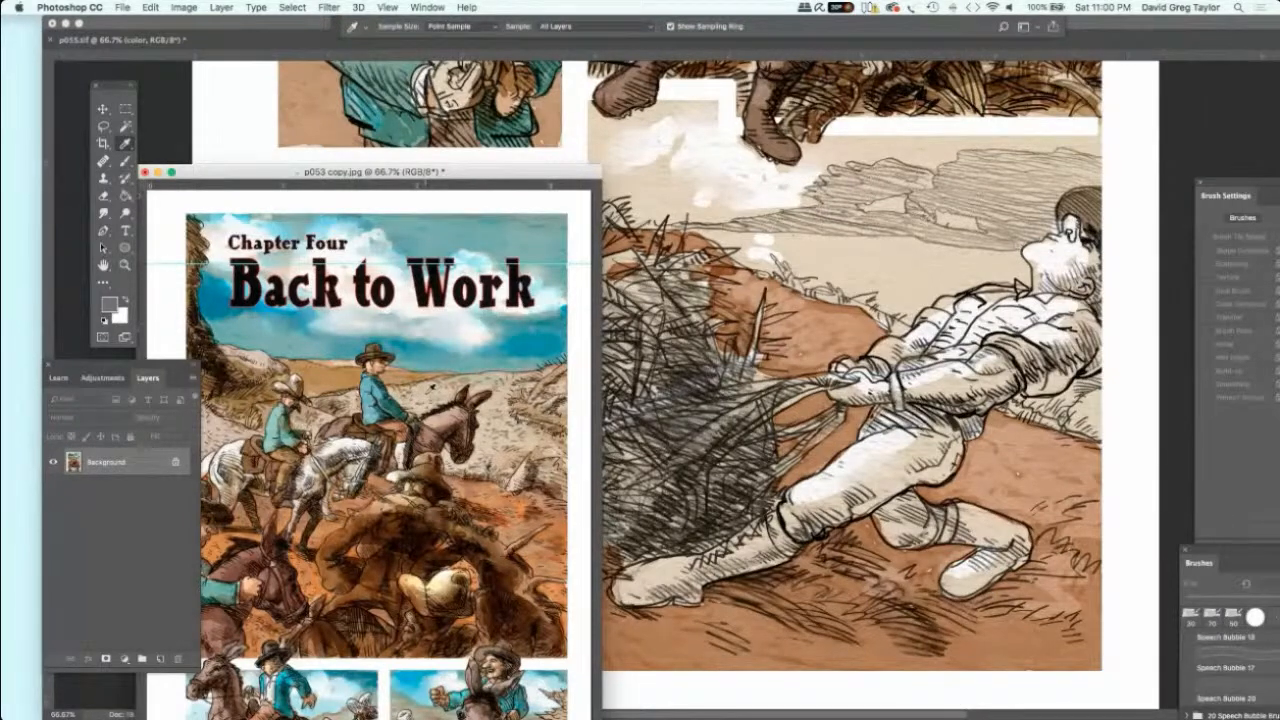
pyautogui.click(426, 395)
pyautogui.moveTo(231, 174); pyautogui.dragTo(0, 402)
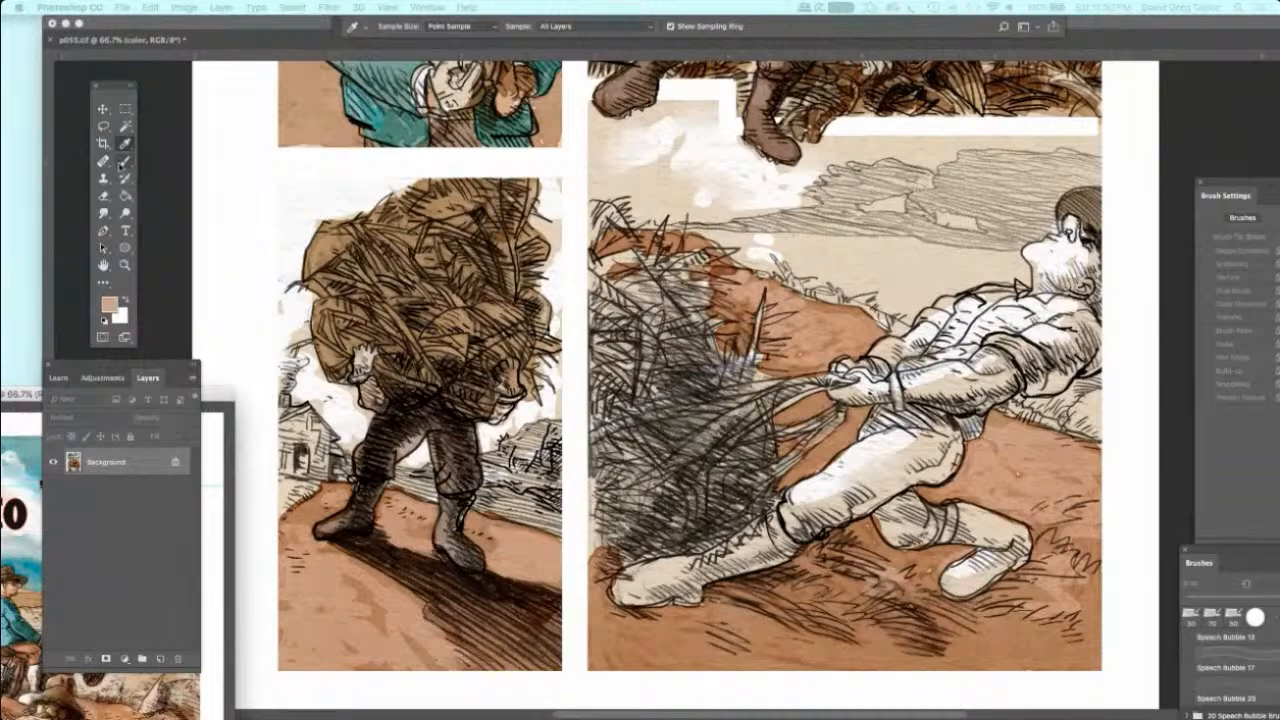
pyautogui.click(124, 160)
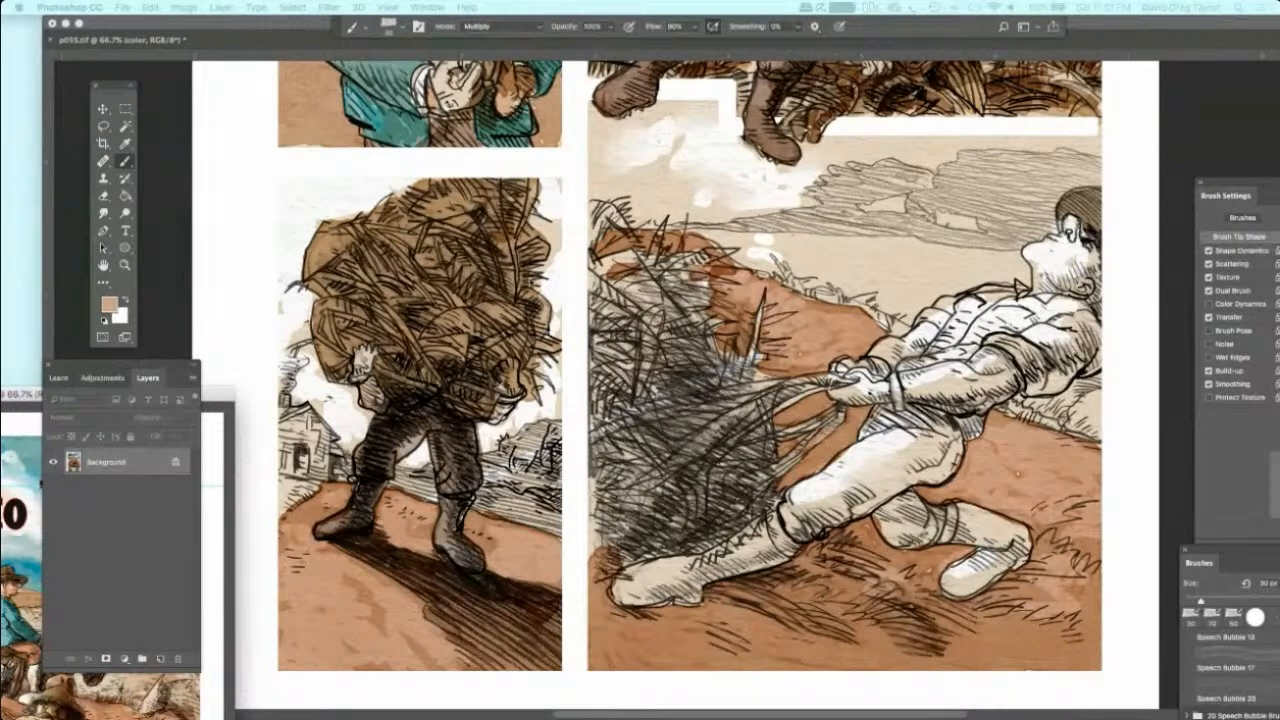
pyautogui.click(872, 286)
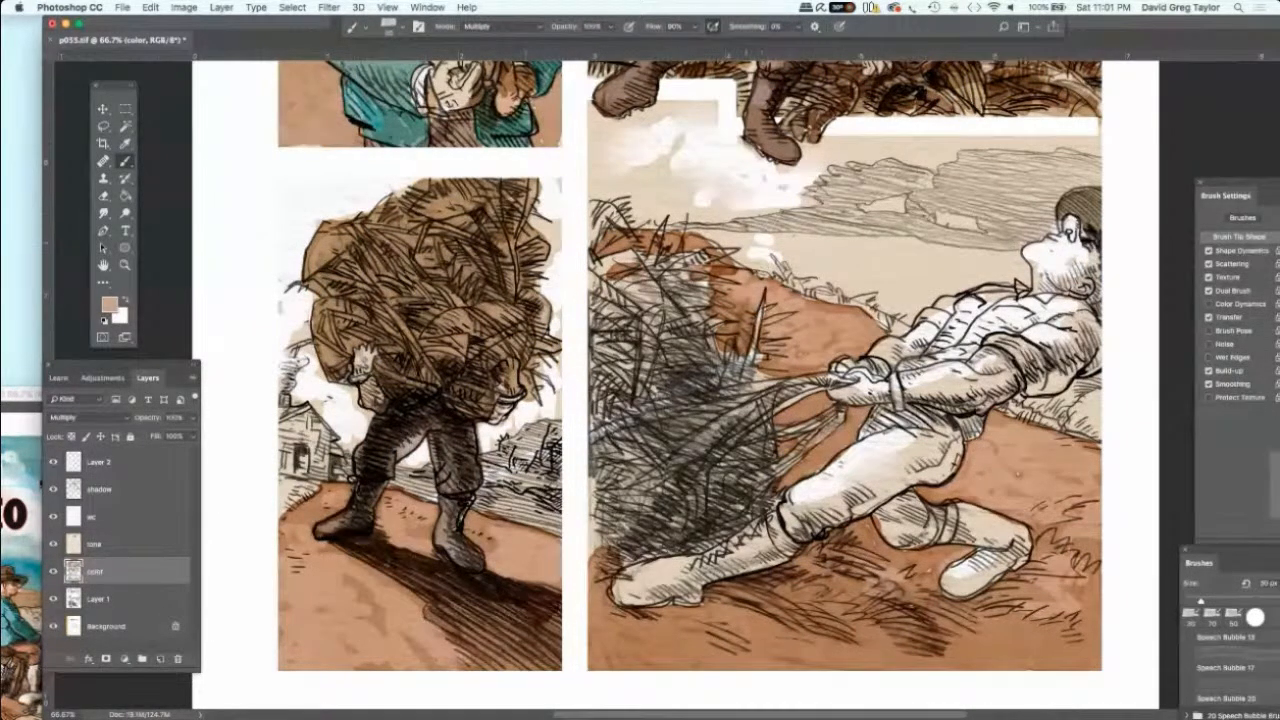
# Step: Paint the distant plain below the mesa and the ground behind the pulling man's back with the sampled tan
pyautogui.moveTo(846, 272)
pyautogui.mouseDown()
pyautogui.moveTo(884, 273)
pyautogui.moveTo(882, 288)
pyautogui.mouseUp()
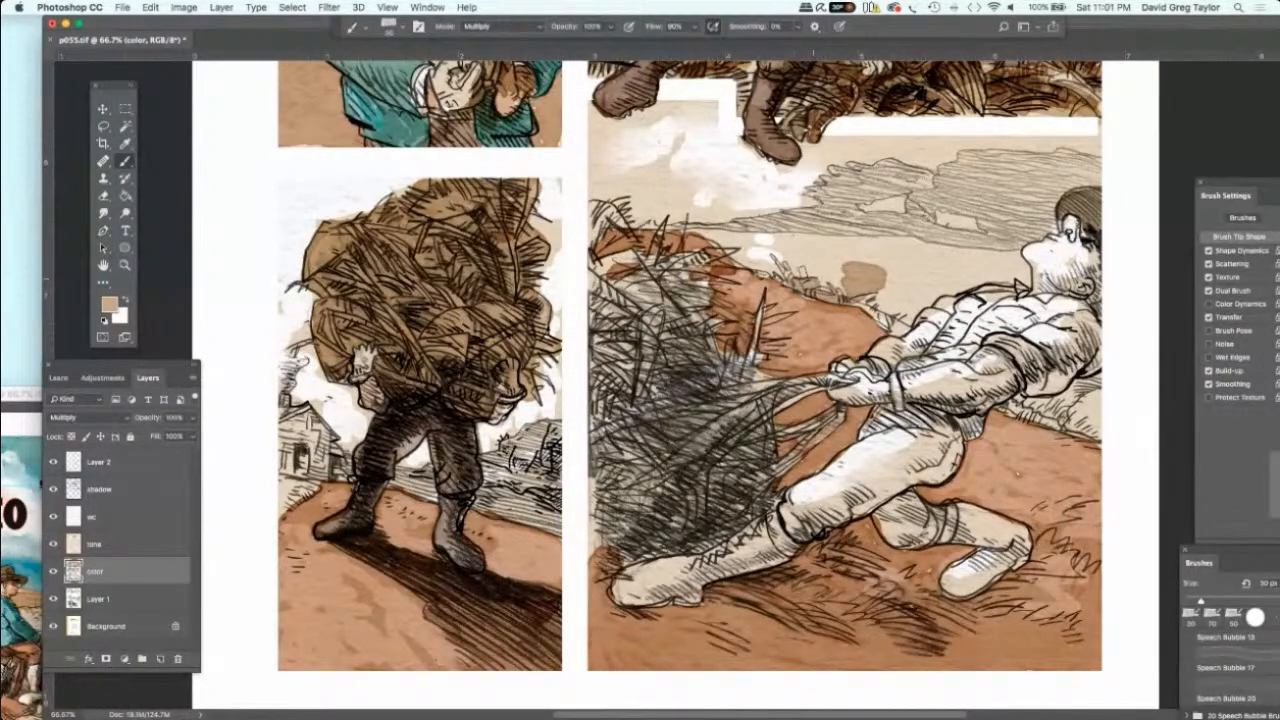
pyautogui.moveTo(845, 278)
pyautogui.mouseDown()
pyautogui.moveTo(800, 266)
pyautogui.moveTo(852, 252)
pyautogui.moveTo(800, 242)
pyautogui.moveTo(1018, 256)
pyautogui.mouseUp()
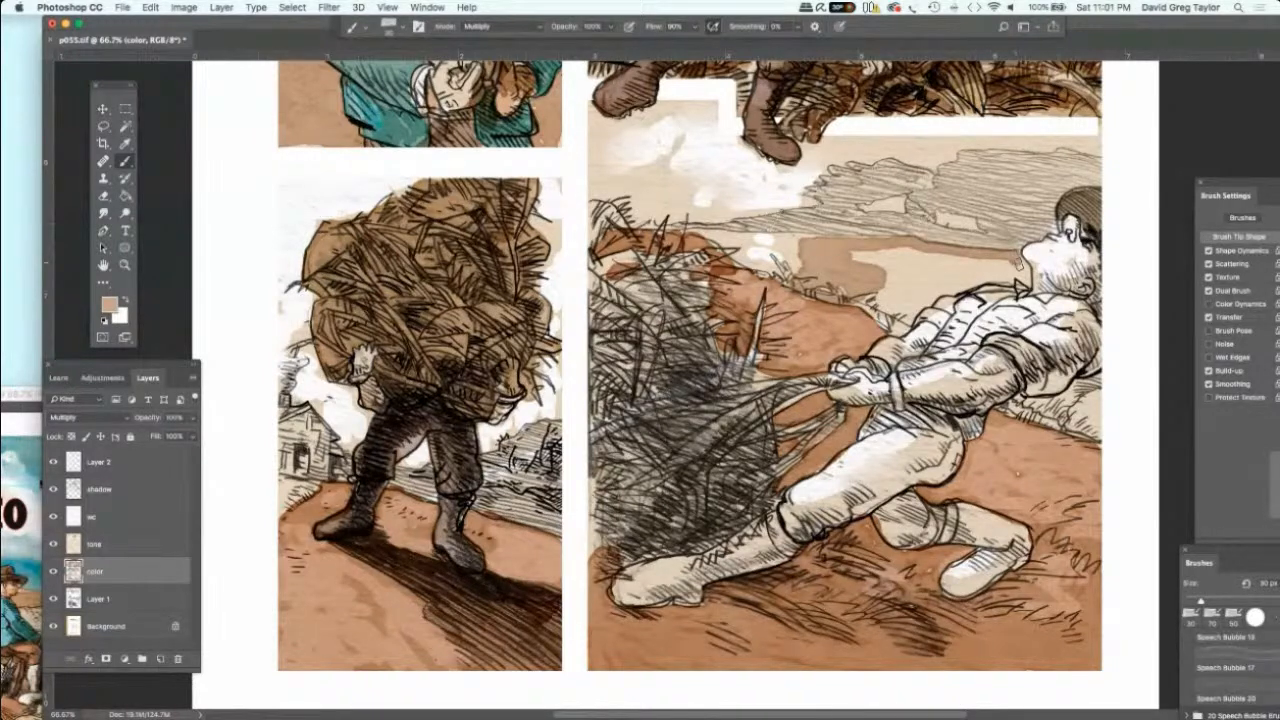
pyautogui.moveTo(1016, 262)
pyautogui.mouseDown()
pyautogui.moveTo(1024, 270)
pyautogui.moveTo(1004, 279)
pyautogui.moveTo(955, 285)
pyautogui.mouseUp()
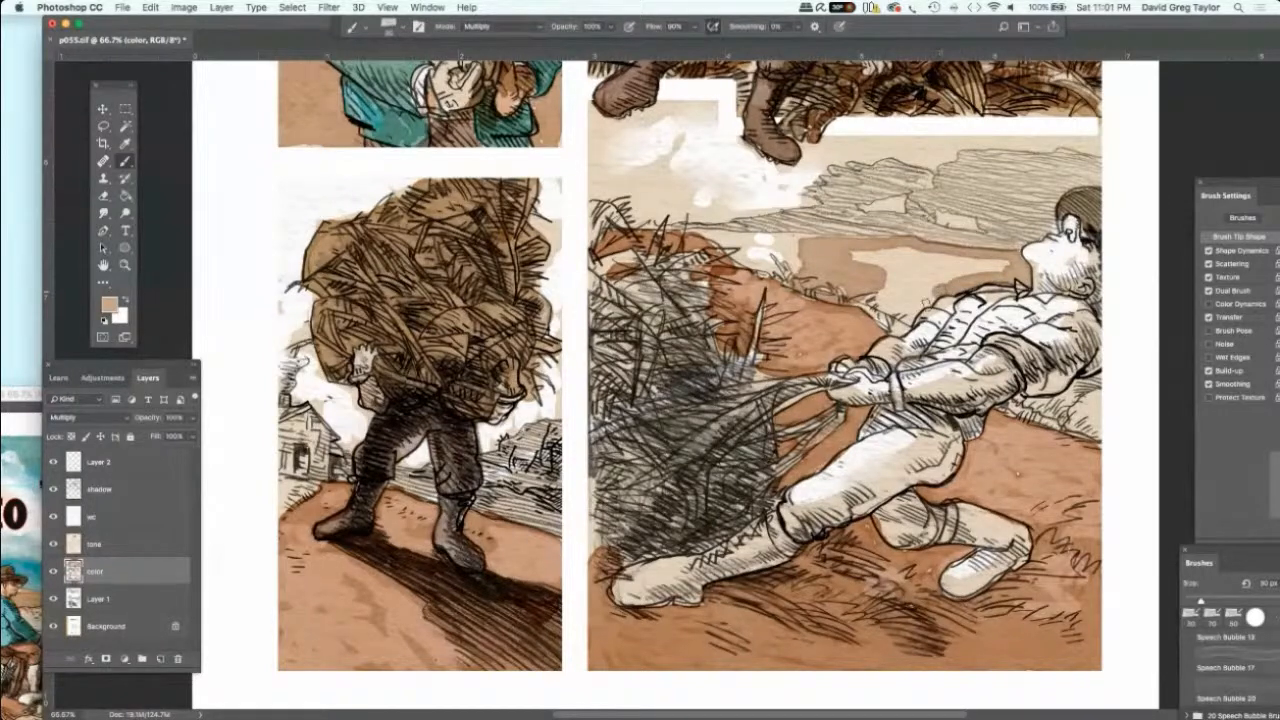
pyautogui.moveTo(926, 302)
pyautogui.mouseDown()
pyautogui.moveTo(901, 332)
pyautogui.moveTo(863, 304)
pyautogui.moveTo(920, 286)
pyautogui.moveTo(852, 262)
pyautogui.mouseUp()
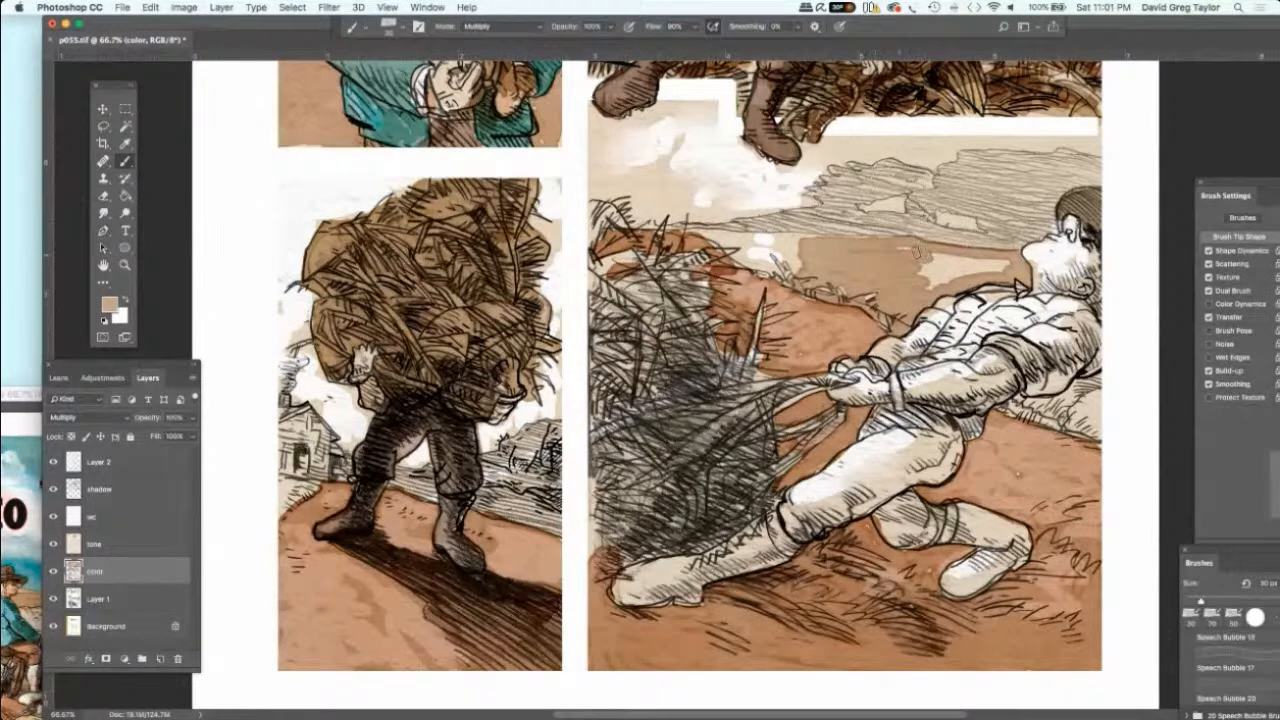
pyautogui.moveTo(916, 250)
pyautogui.mouseDown()
pyautogui.moveTo(1006, 264)
pyautogui.moveTo(923, 266)
pyautogui.moveTo(940, 286)
pyautogui.mouseUp()
pyautogui.moveTo(806, 257)
pyautogui.mouseDown()
pyautogui.moveTo(777, 264)
pyautogui.moveTo(734, 240)
pyautogui.moveTo(786, 240)
pyautogui.moveTo(758, 250)
pyautogui.moveTo(762, 272)
pyautogui.moveTo(792, 272)
pyautogui.mouseUp()
pyautogui.moveTo(736, 242)
pyautogui.mouseDown()
pyautogui.moveTo(730, 262)
pyautogui.moveTo(718, 244)
pyautogui.moveTo(736, 230)
pyautogui.moveTo(660, 230)
pyautogui.mouseUp()
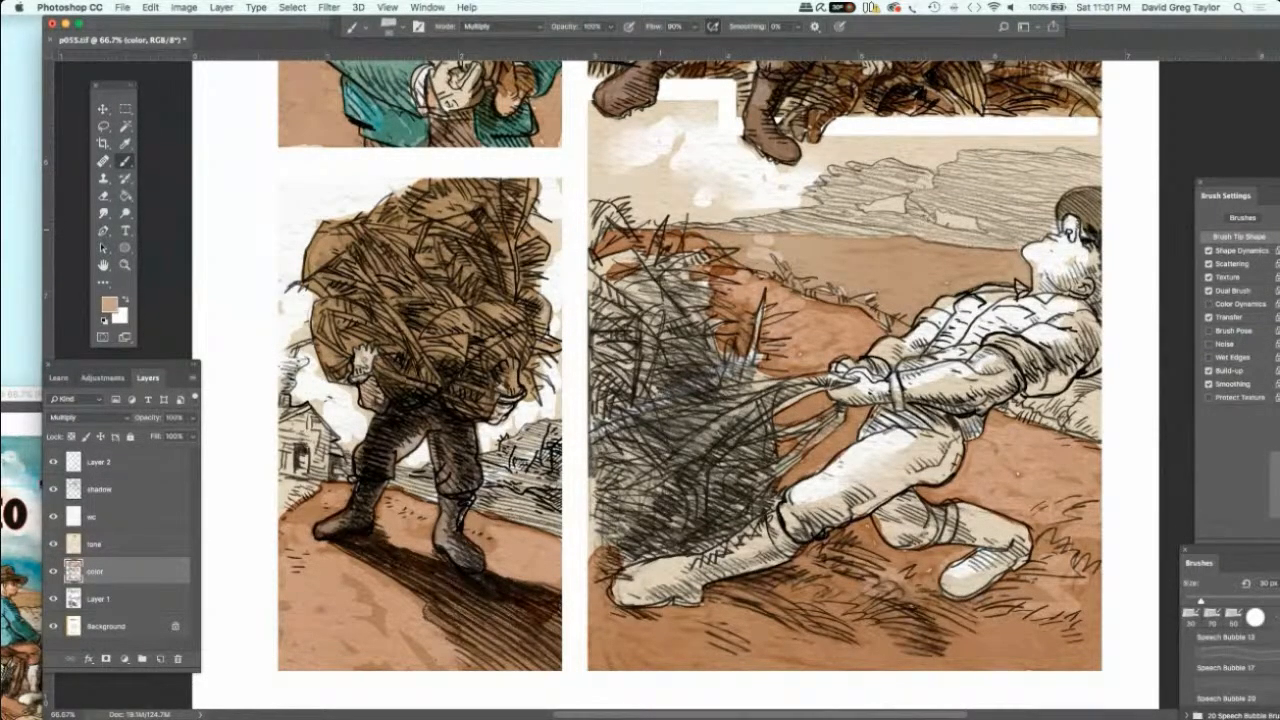
pyautogui.moveTo(1093, 398)
pyautogui.mouseDown()
pyautogui.moveTo(1069, 404)
pyautogui.moveTo(1070, 390)
pyautogui.moveTo(1000, 420)
pyautogui.moveTo(1101, 440)
pyautogui.moveTo(1104, 412)
pyautogui.moveTo(1046, 412)
pyautogui.moveTo(1068, 410)
pyautogui.mouseUp()
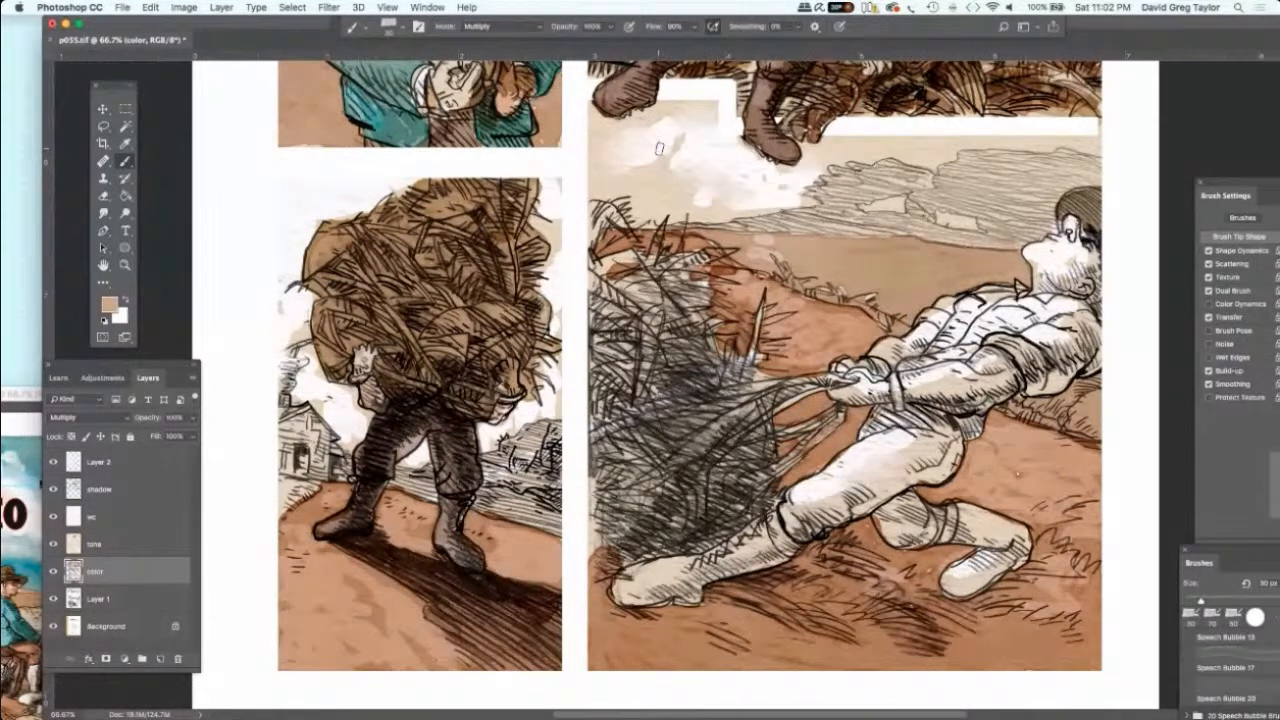
# Step: Make the tone layer active and switch to the Smudge tool
pyautogui.scroll(6, 659, 148)
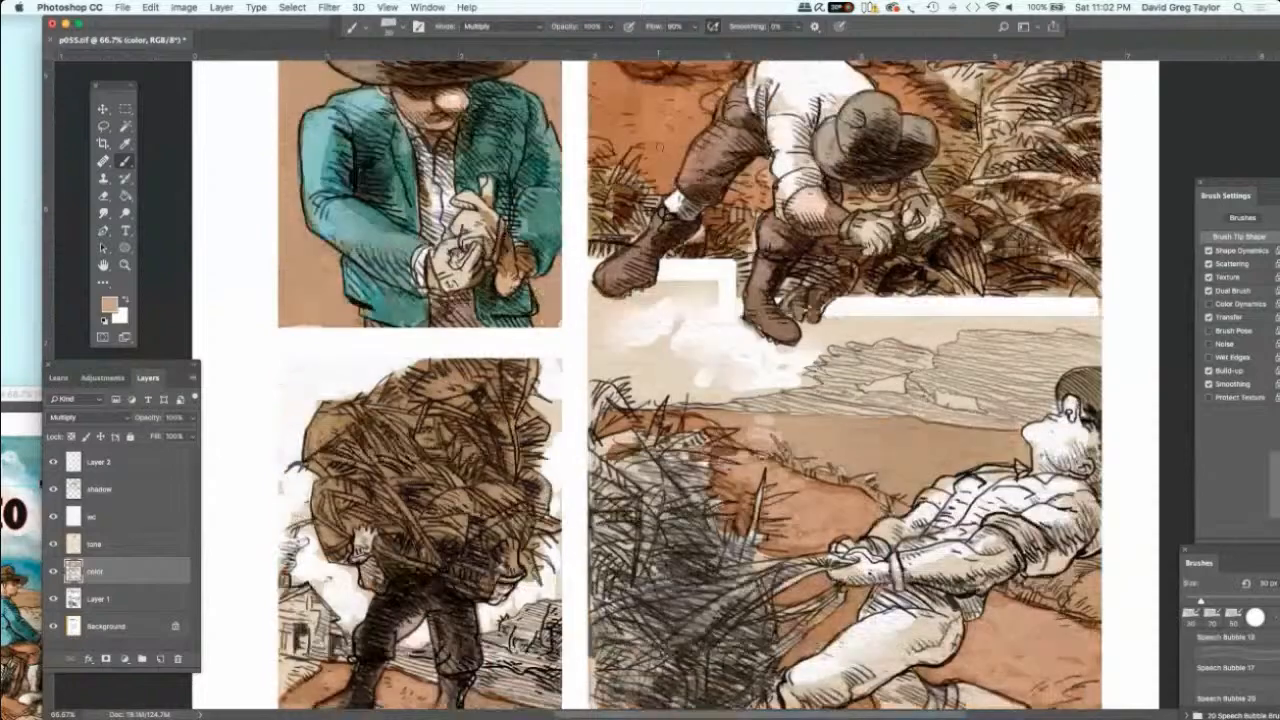
pyautogui.scroll(6, 659, 148)
pyautogui.scroll(-4, 659, 148)
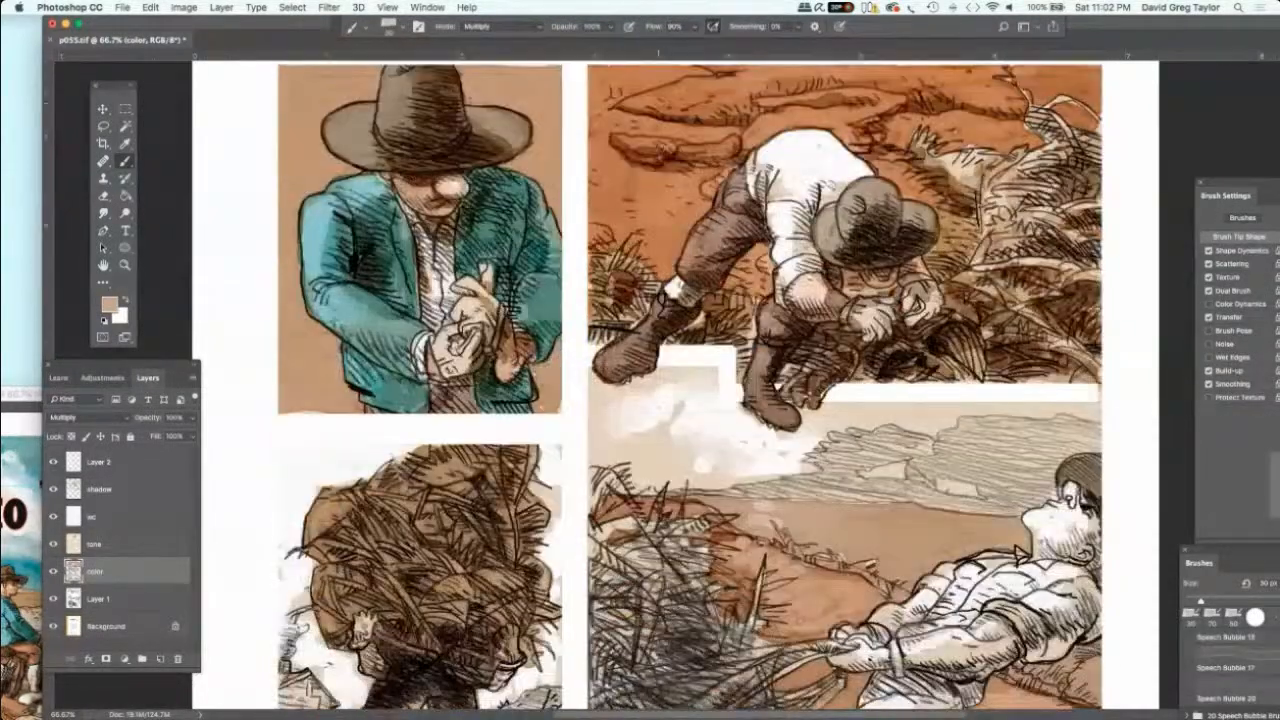
pyautogui.scroll(-6, 659, 148)
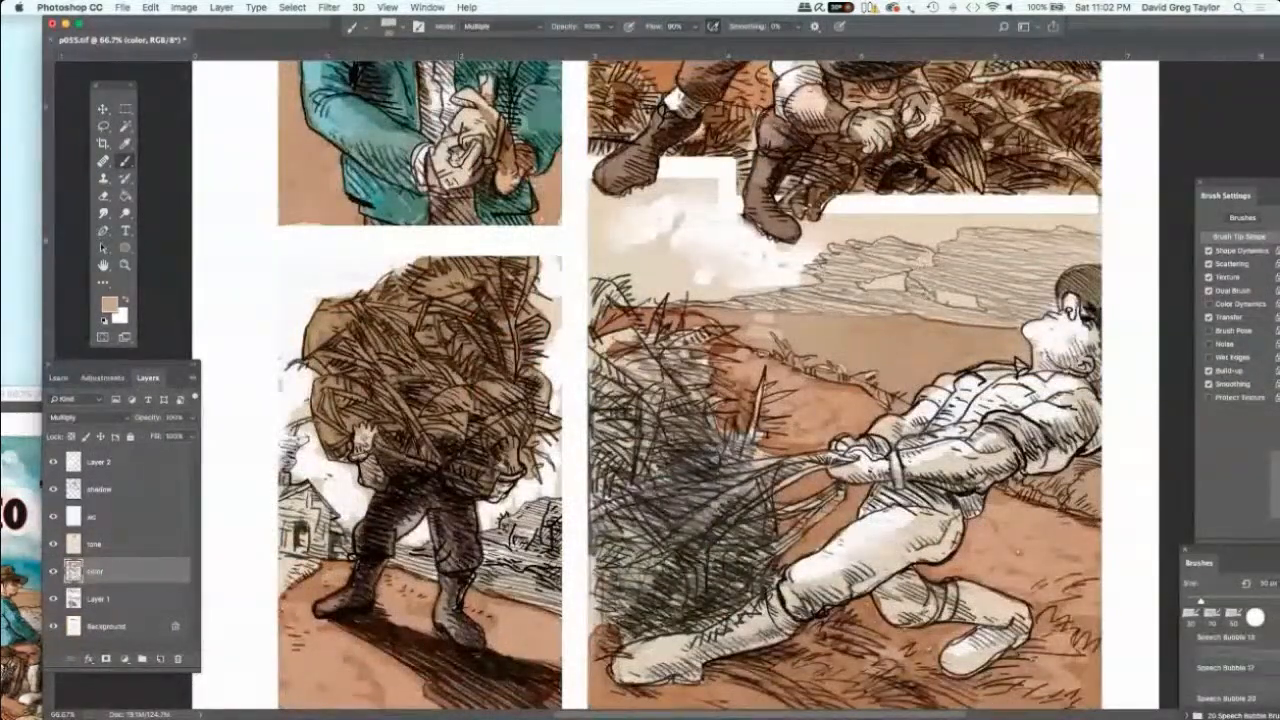
pyautogui.click(118, 544)
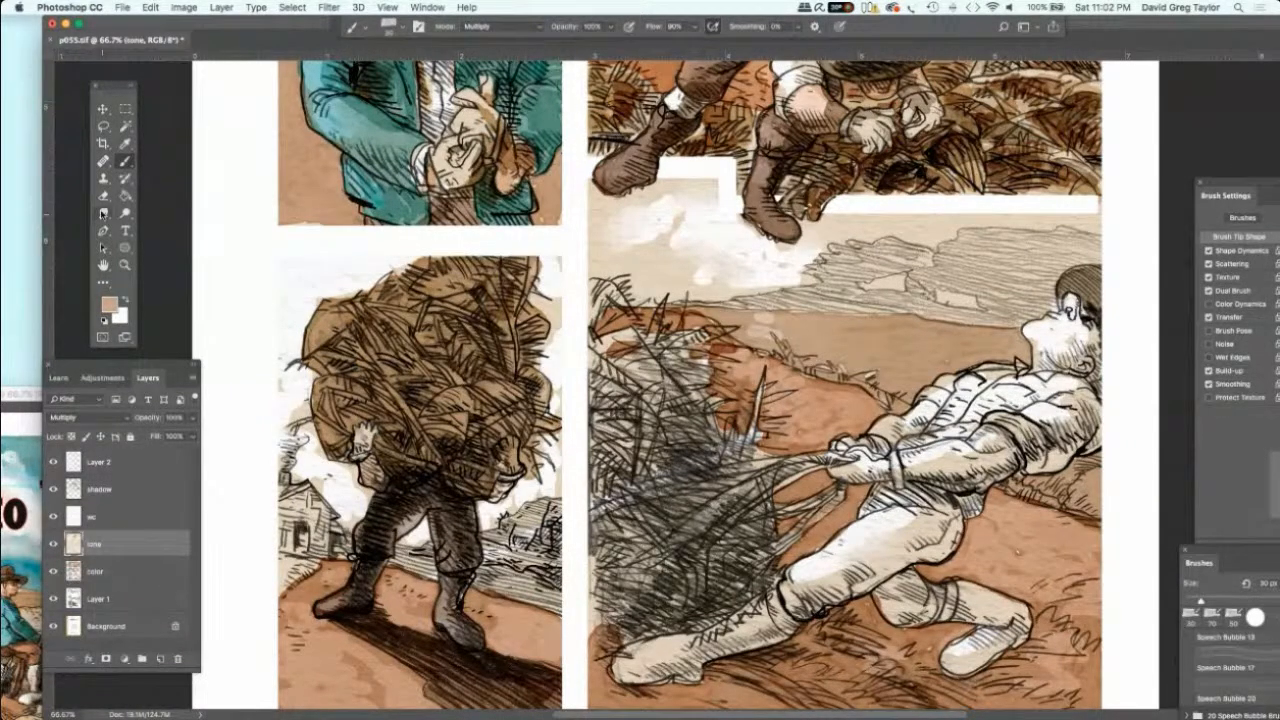
pyautogui.press('r')
pyautogui.click(103, 214)
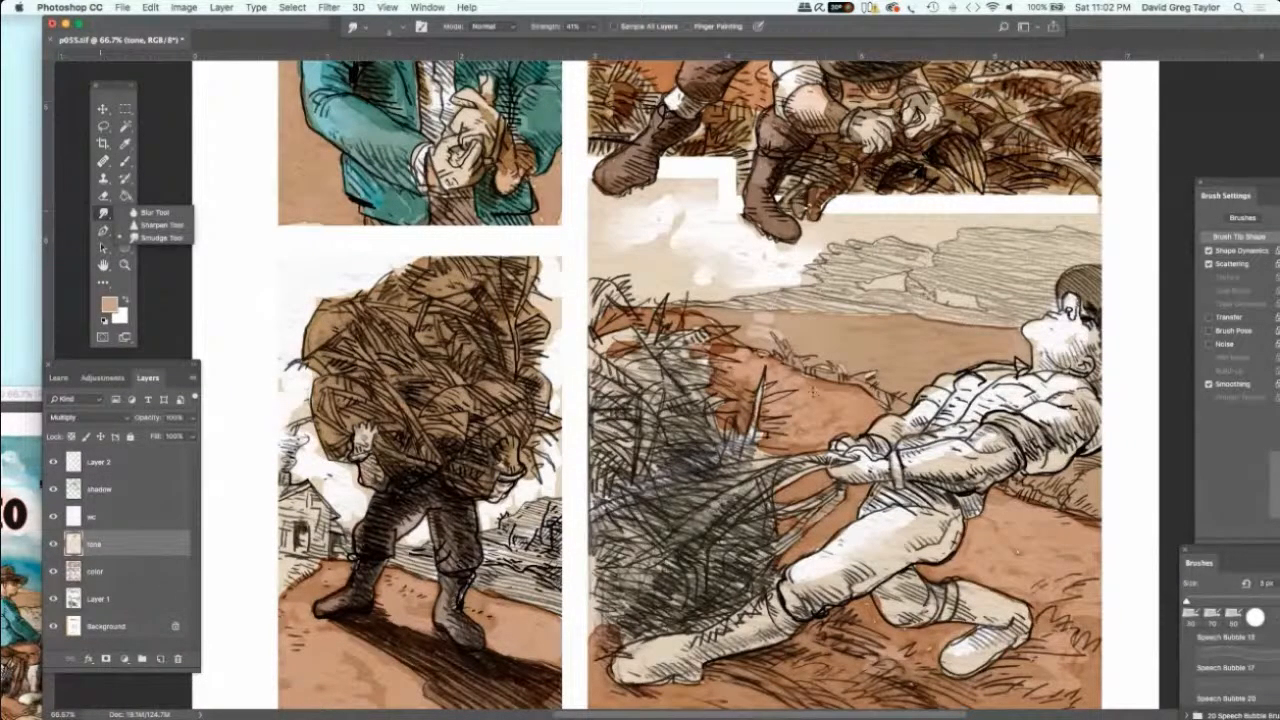
pyautogui.click(813, 392)
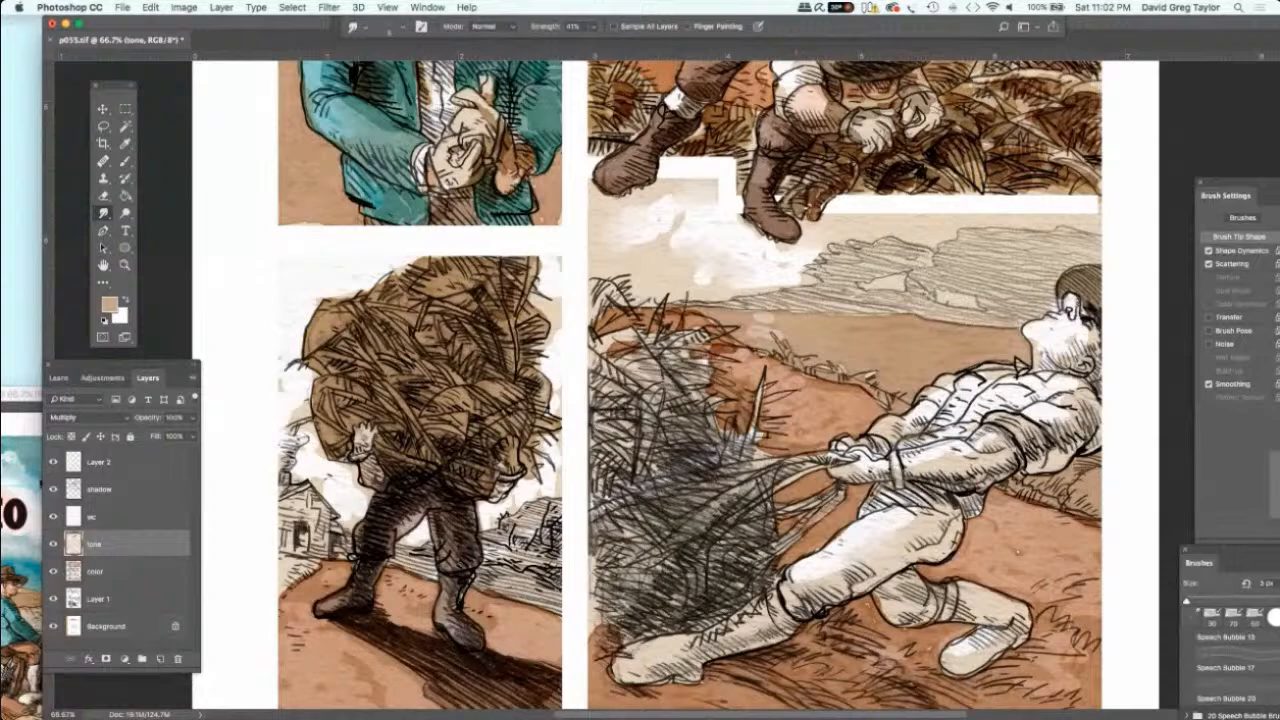
# Step: Enlarge the Smudge tool's brush tip to 30 px
pyautogui.press(']')
pyautogui.press(']')
pyautogui.press(']')
pyautogui.press(']')
pyautogui.press(']')
pyautogui.press(']')
pyautogui.moveTo(1193, 602); pyautogui.dragTo(1187, 601)
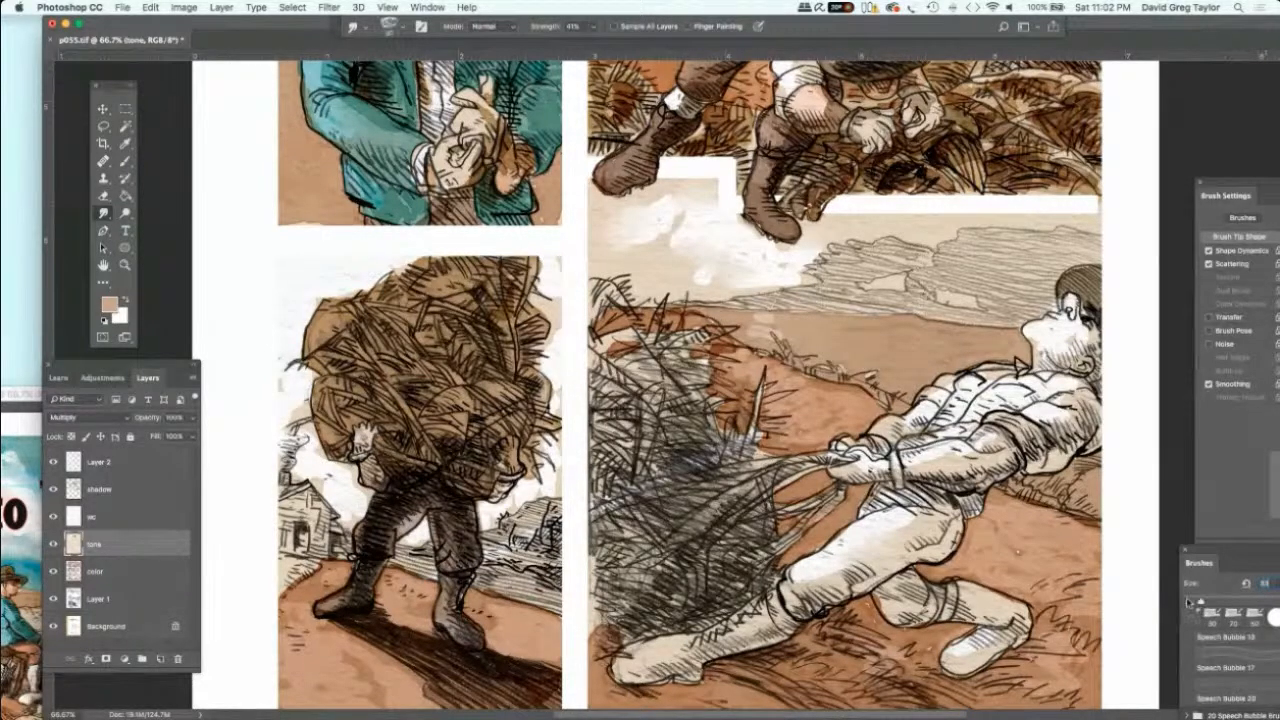
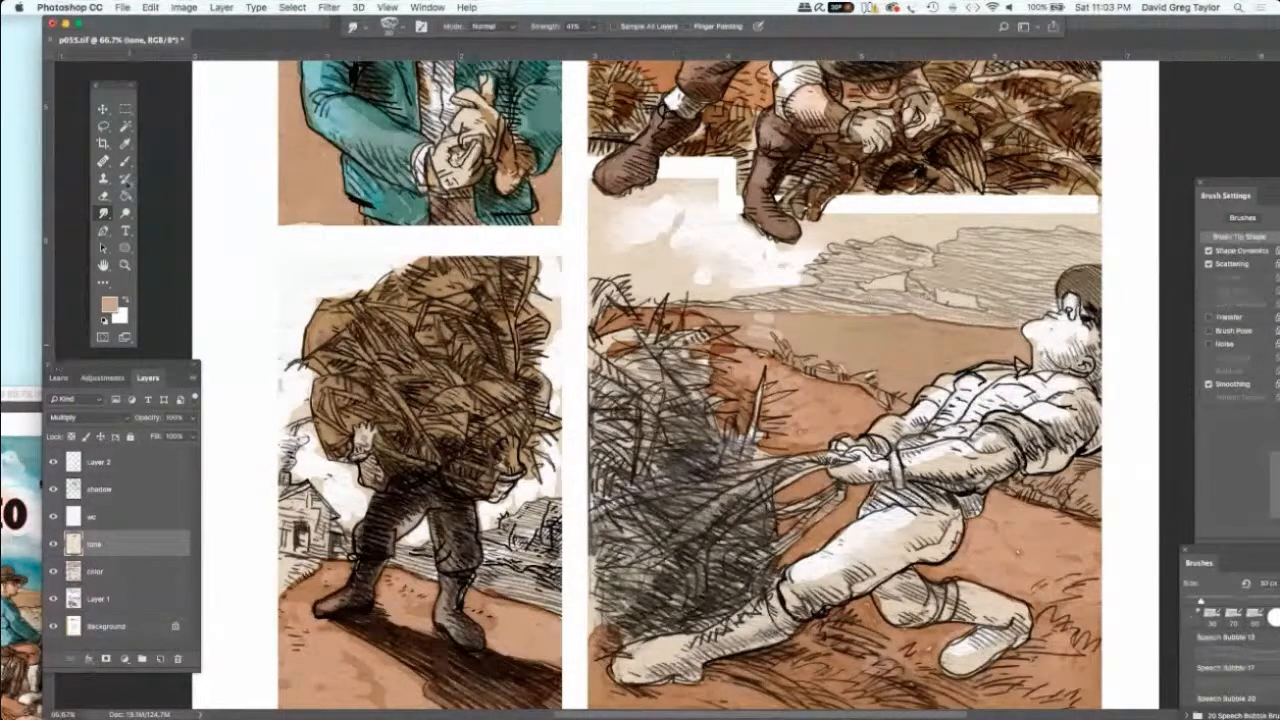
# Step: Sample the brown of the crouching man's trousers and paint the pulling man's front thigh with it using the Brush tool
pyautogui.press('i')
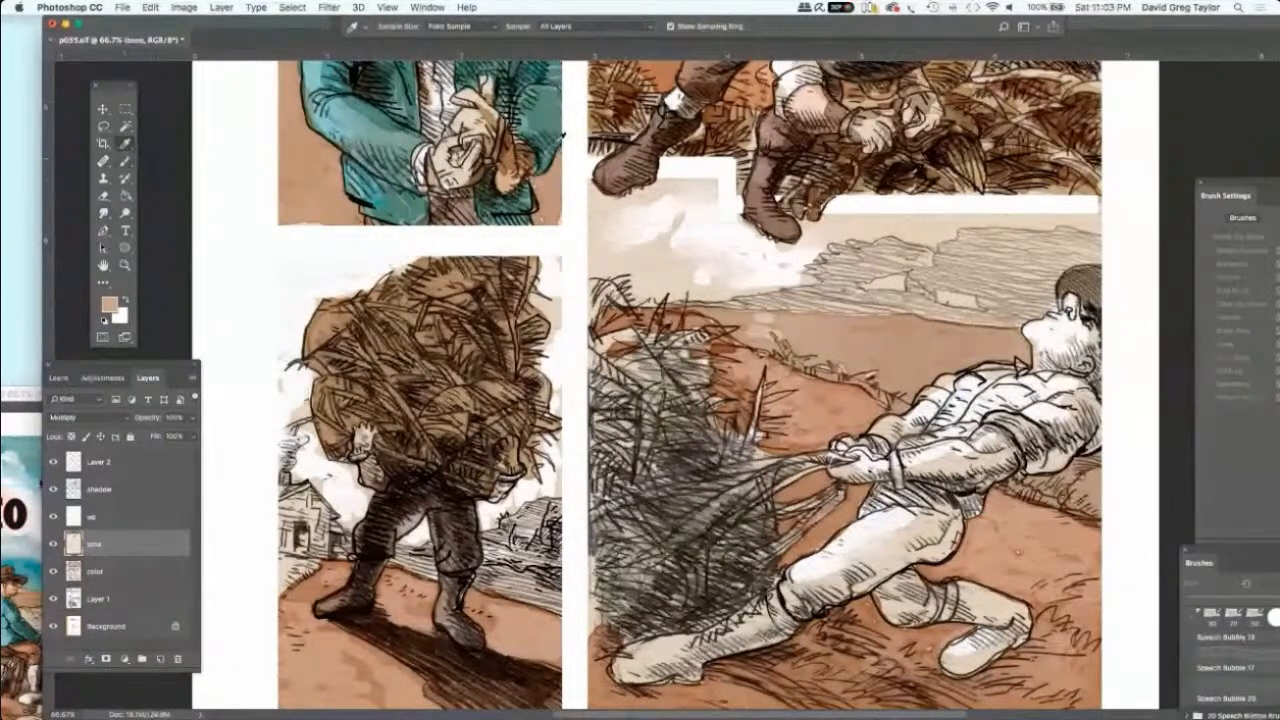
pyautogui.click(698, 66)
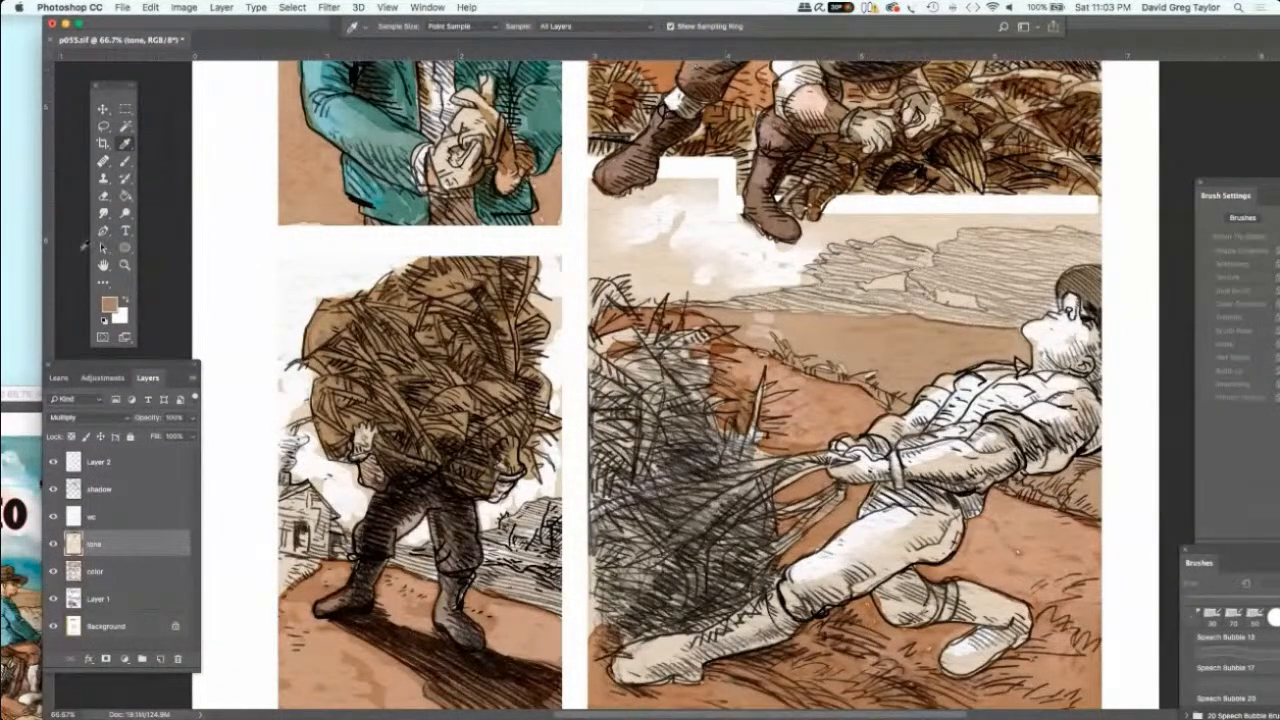
pyautogui.click(124, 160)
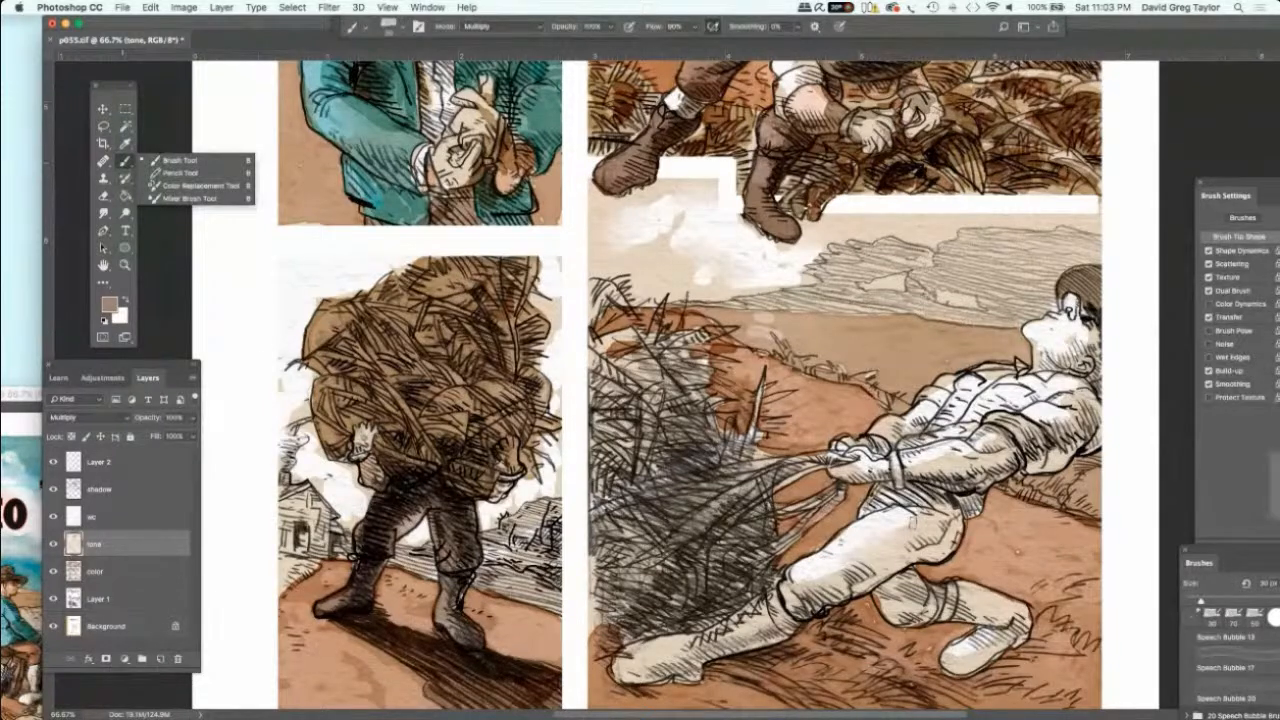
pyautogui.click(917, 517)
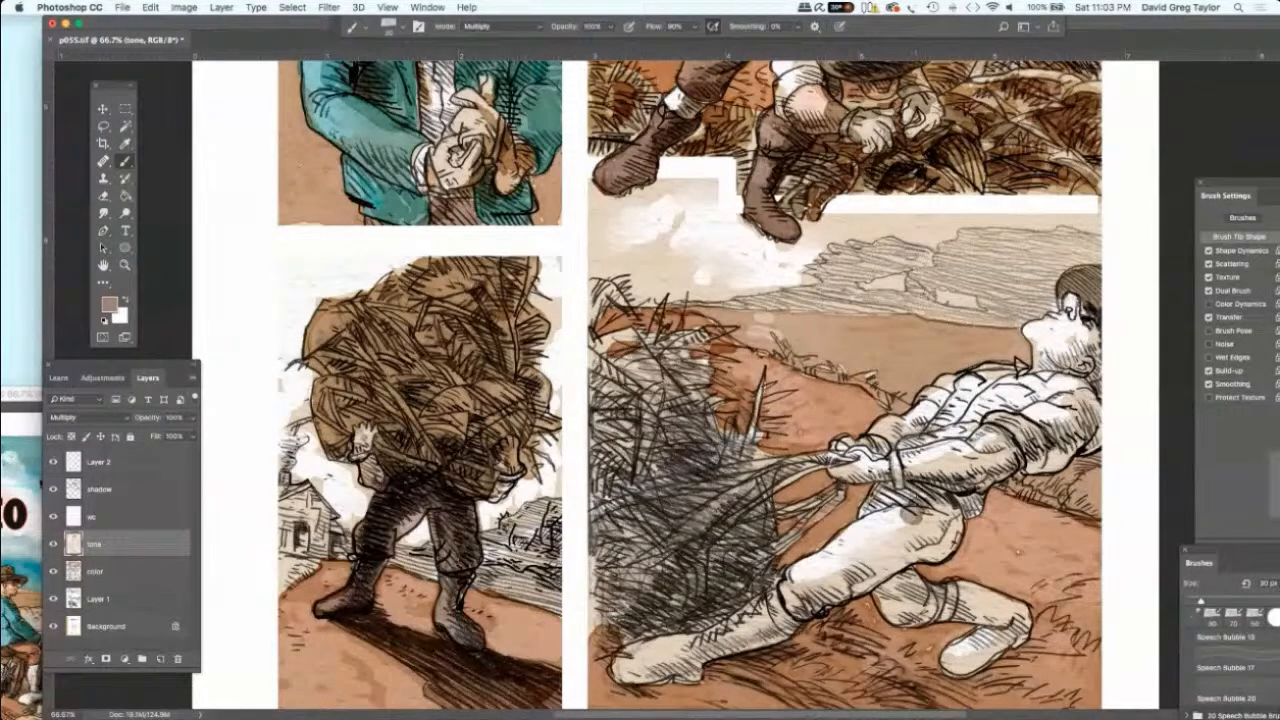
pyautogui.moveTo(906, 485)
pyautogui.mouseDown()
pyautogui.moveTo(946, 500)
pyautogui.moveTo(956, 556)
pyautogui.moveTo(902, 564)
pyautogui.moveTo(834, 598)
pyautogui.moveTo(865, 595)
pyautogui.moveTo(784, 612)
pyautogui.moveTo(790, 622)
pyautogui.mouseUp()
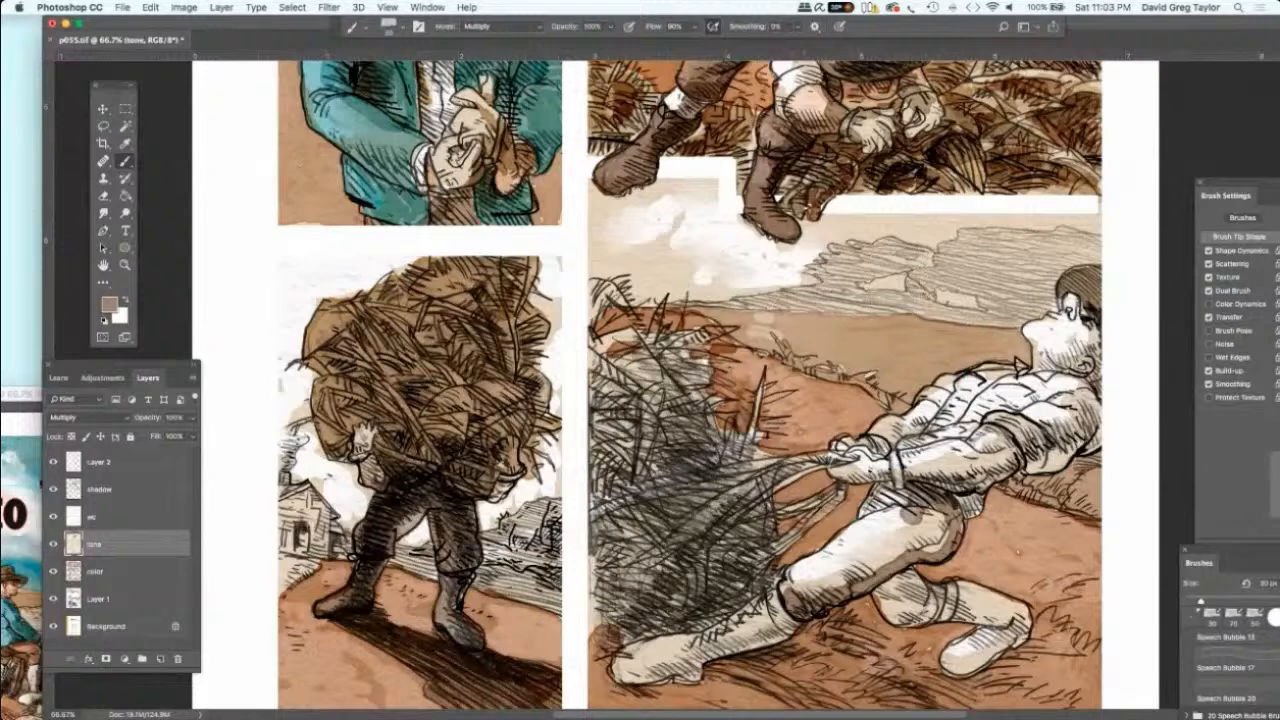
pyautogui.moveTo(806, 578); pyautogui.dragTo(782, 594)
pyautogui.moveTo(826, 554)
pyautogui.mouseDown()
pyautogui.moveTo(792, 574)
pyautogui.moveTo(844, 546)
pyautogui.moveTo(830, 546)
pyautogui.mouseUp()
pyautogui.moveTo(884, 514)
pyautogui.mouseDown()
pyautogui.moveTo(854, 540)
pyautogui.moveTo(882, 496)
pyautogui.moveTo(872, 489)
pyautogui.moveTo(895, 503)
pyautogui.moveTo(884, 502)
pyautogui.moveTo(886, 532)
pyautogui.moveTo(920, 532)
pyautogui.moveTo(906, 542)
pyautogui.moveTo(914, 552)
pyautogui.moveTo(844, 558)
pyautogui.moveTo(871, 571)
pyautogui.moveTo(800, 598)
pyautogui.moveTo(798, 586)
pyautogui.mouseUp()
# Step: Paint the trouser leg on the pulling man's bent rear leg with the same brown
pyautogui.moveTo(916, 580)
pyautogui.mouseDown()
pyautogui.moveTo(880, 590)
pyautogui.moveTo(866, 614)
pyautogui.moveTo(888, 625)
pyautogui.mouseUp()
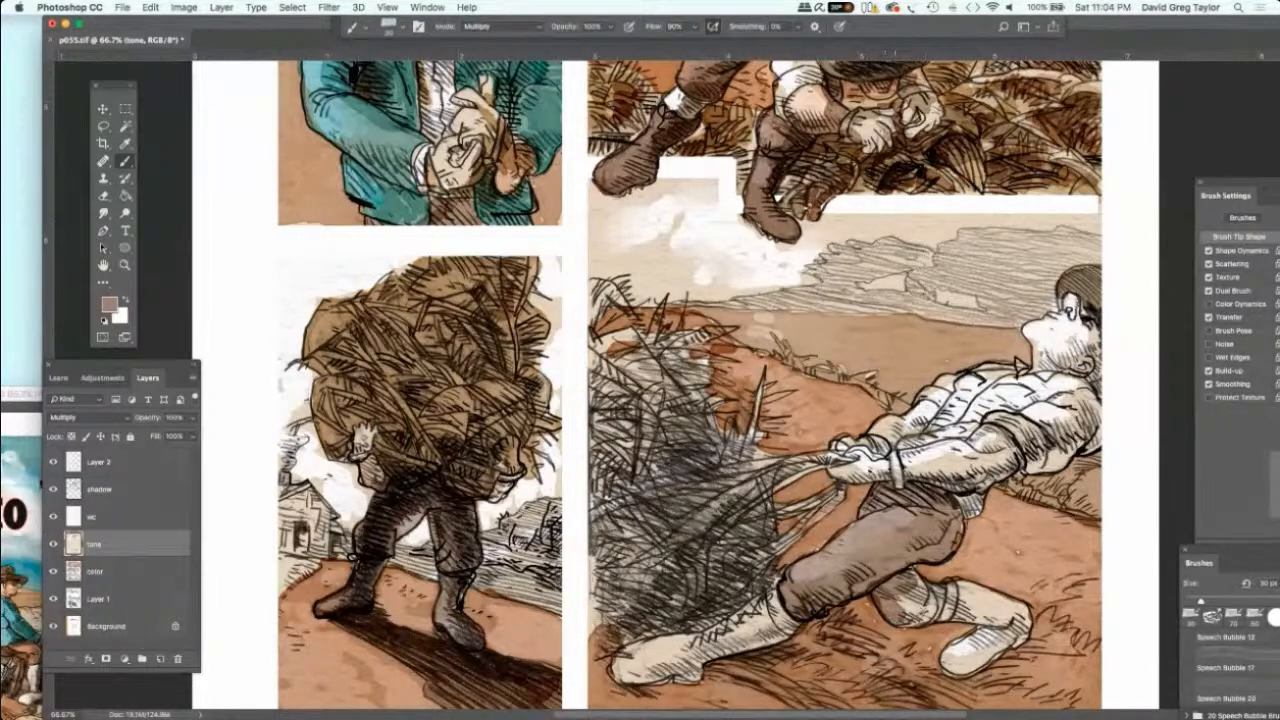
pyautogui.moveTo(940, 586)
pyautogui.mouseDown()
pyautogui.moveTo(897, 627)
pyautogui.moveTo(900, 598)
pyautogui.mouseUp()
pyautogui.moveTo(920, 576)
pyautogui.mouseDown()
pyautogui.moveTo(898, 600)
pyautogui.moveTo(917, 586)
pyautogui.mouseUp()
pyautogui.keyDown('alt'); pyautogui.click(922, 588); pyautogui.keyUp('alt')
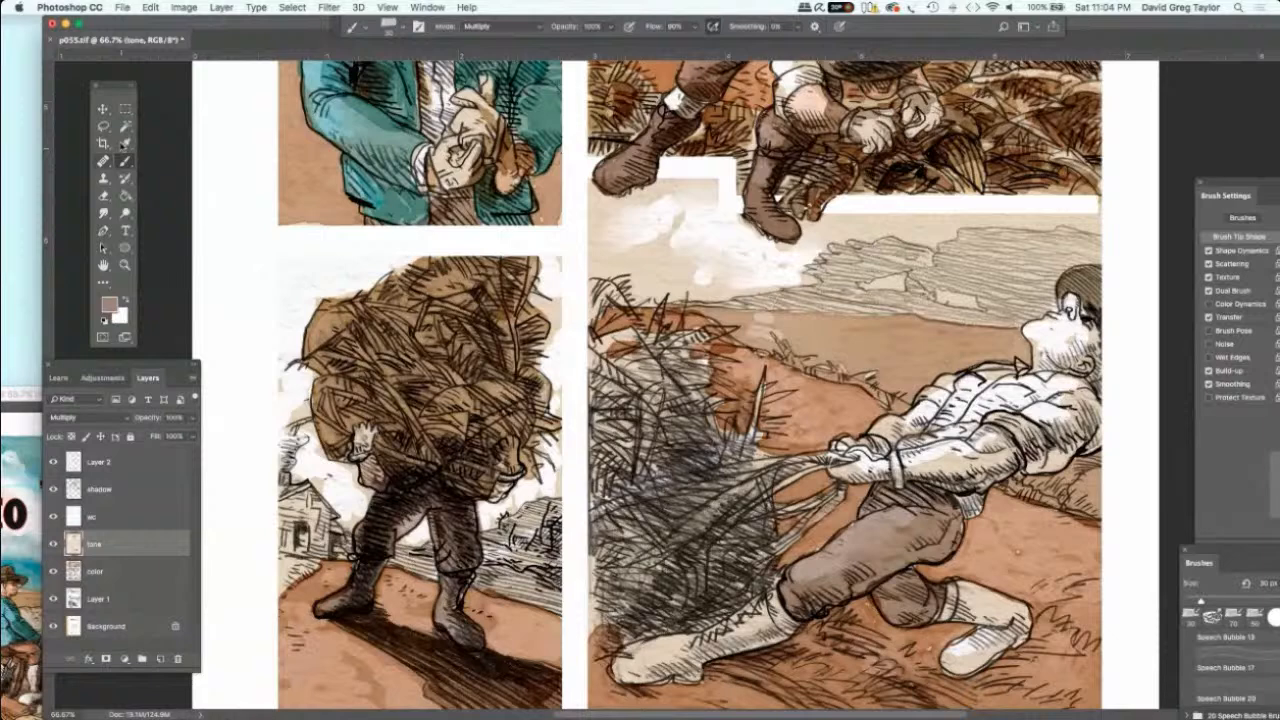
# Step: Sample the brown of the crouching man's boot and paint both of the pulling man's boots with it
pyautogui.click(125, 144)
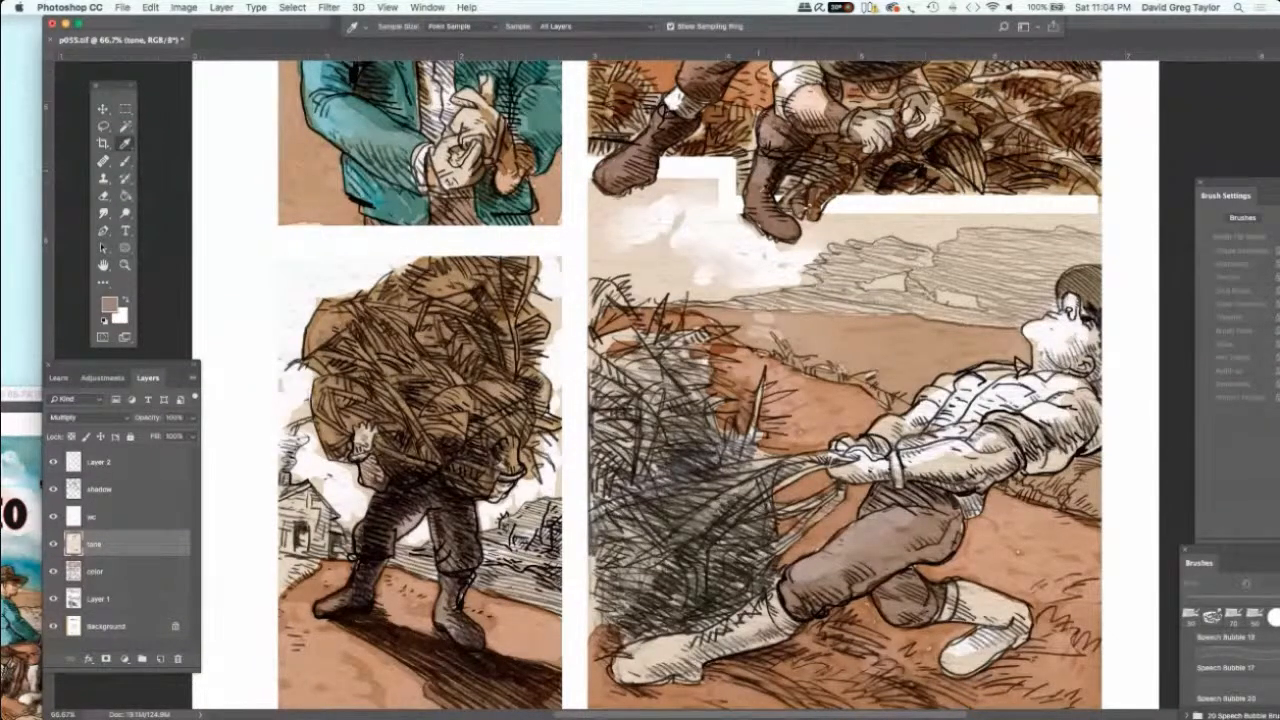
pyautogui.click(760, 170)
pyautogui.click(125, 160)
pyautogui.click(856, 641)
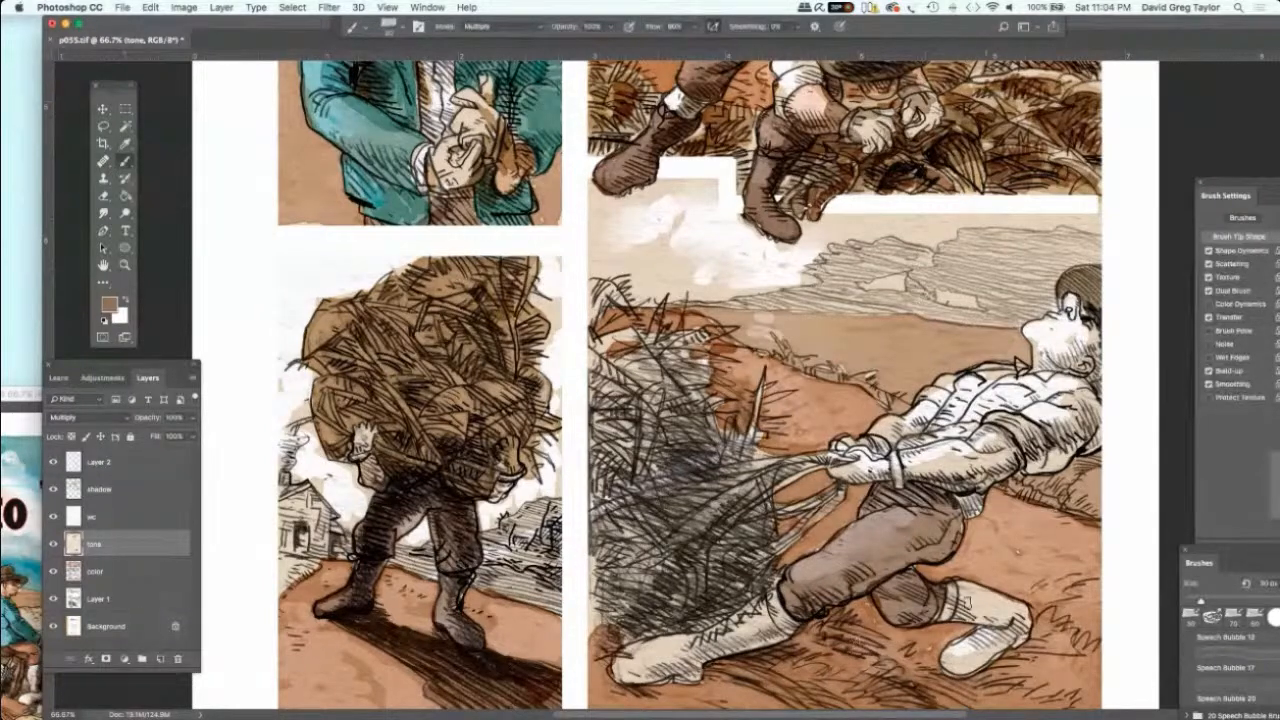
pyautogui.moveTo(965, 603)
pyautogui.mouseDown()
pyautogui.moveTo(978, 612)
pyautogui.moveTo(940, 615)
pyautogui.moveTo(967, 585)
pyautogui.mouseUp()
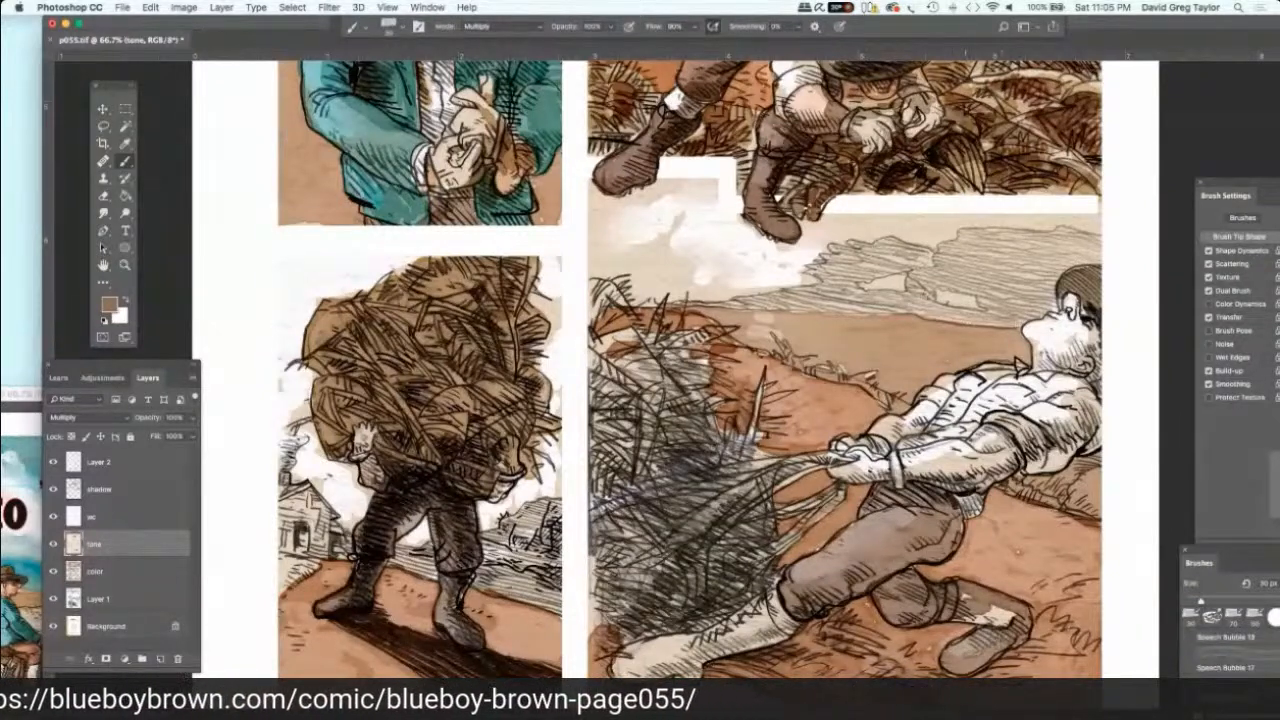
pyautogui.moveTo(990, 613)
pyautogui.mouseDown()
pyautogui.moveTo(999, 623)
pyautogui.moveTo(986, 612)
pyautogui.moveTo(1010, 609)
pyautogui.moveTo(956, 618)
pyautogui.mouseUp()
pyautogui.moveTo(963, 601); pyautogui.dragTo(973, 593)
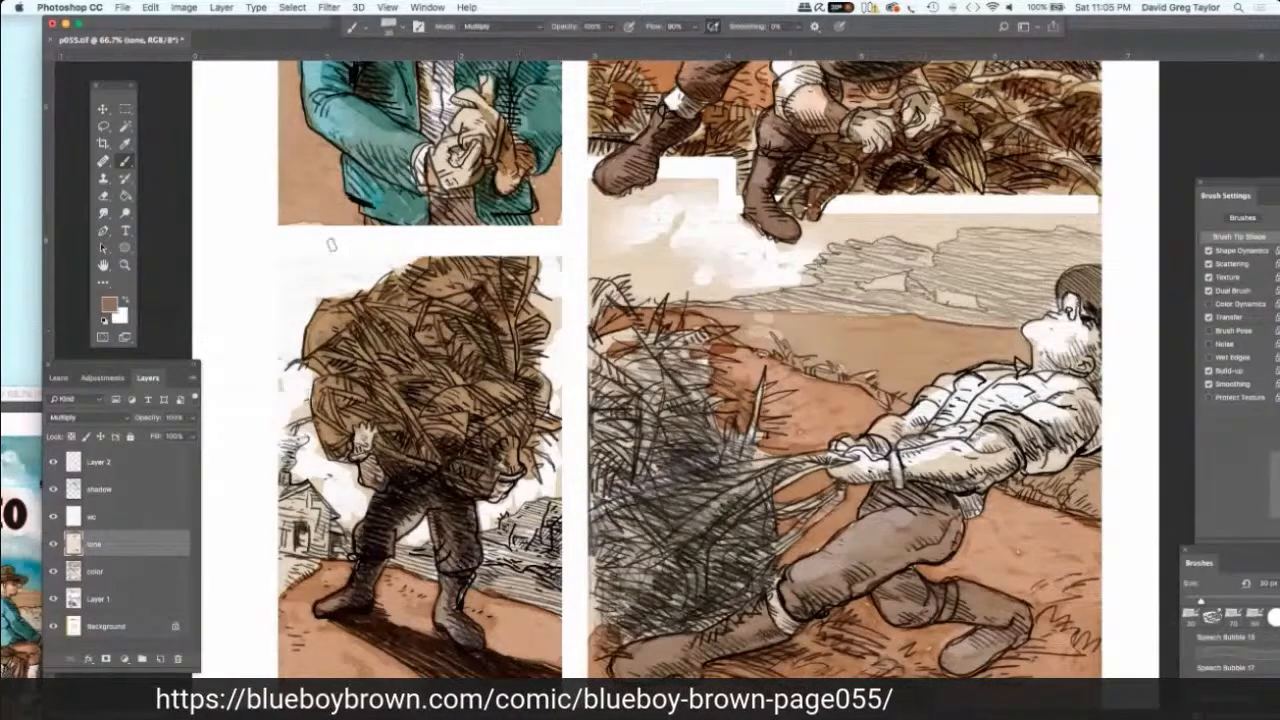
# Step: Sample the pinkish skin tone of the crouching man's arm and paint the pulling man's forearms with it
pyautogui.click(125, 126)
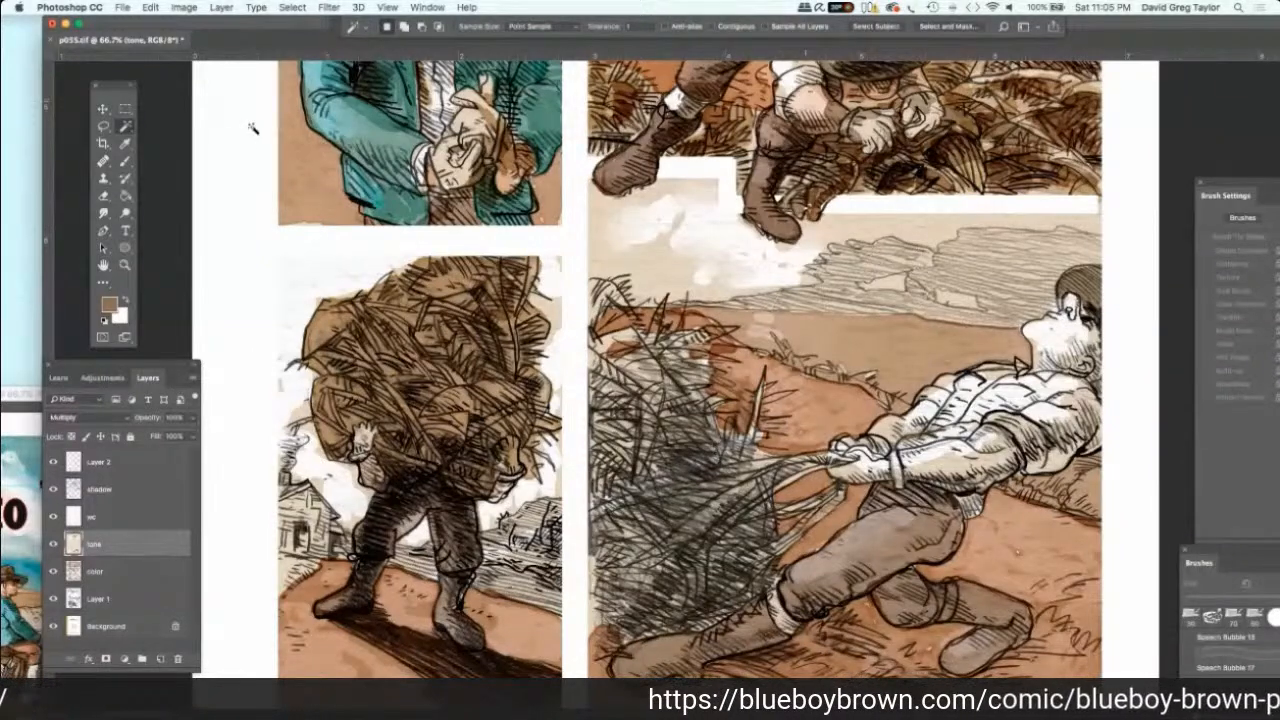
pyautogui.click(125, 143)
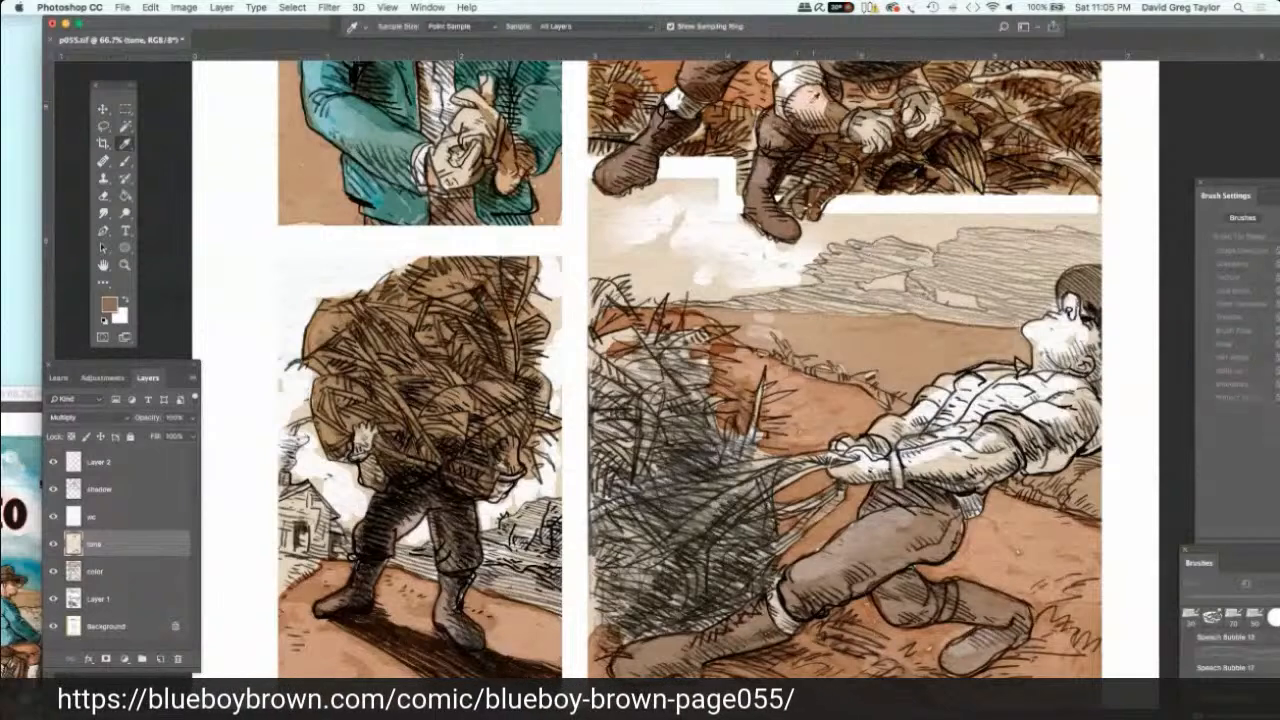
pyautogui.click(803, 120)
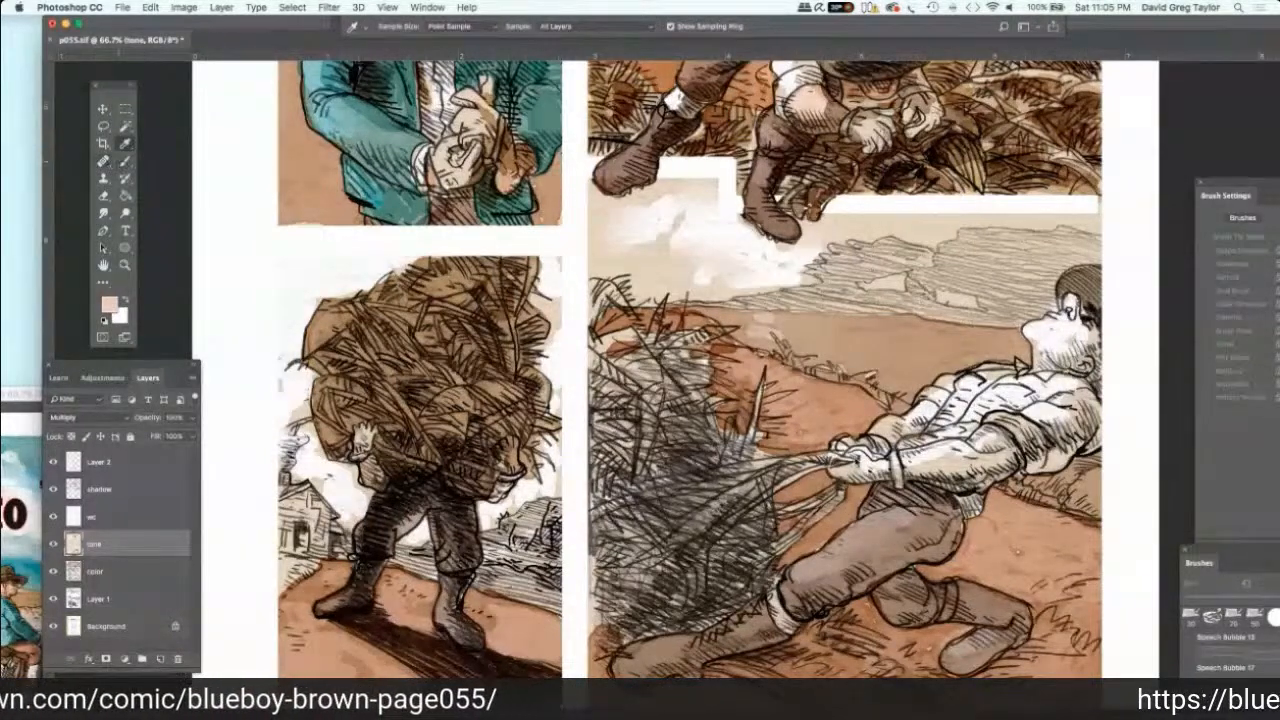
pyautogui.click(125, 161)
pyautogui.click(960, 465)
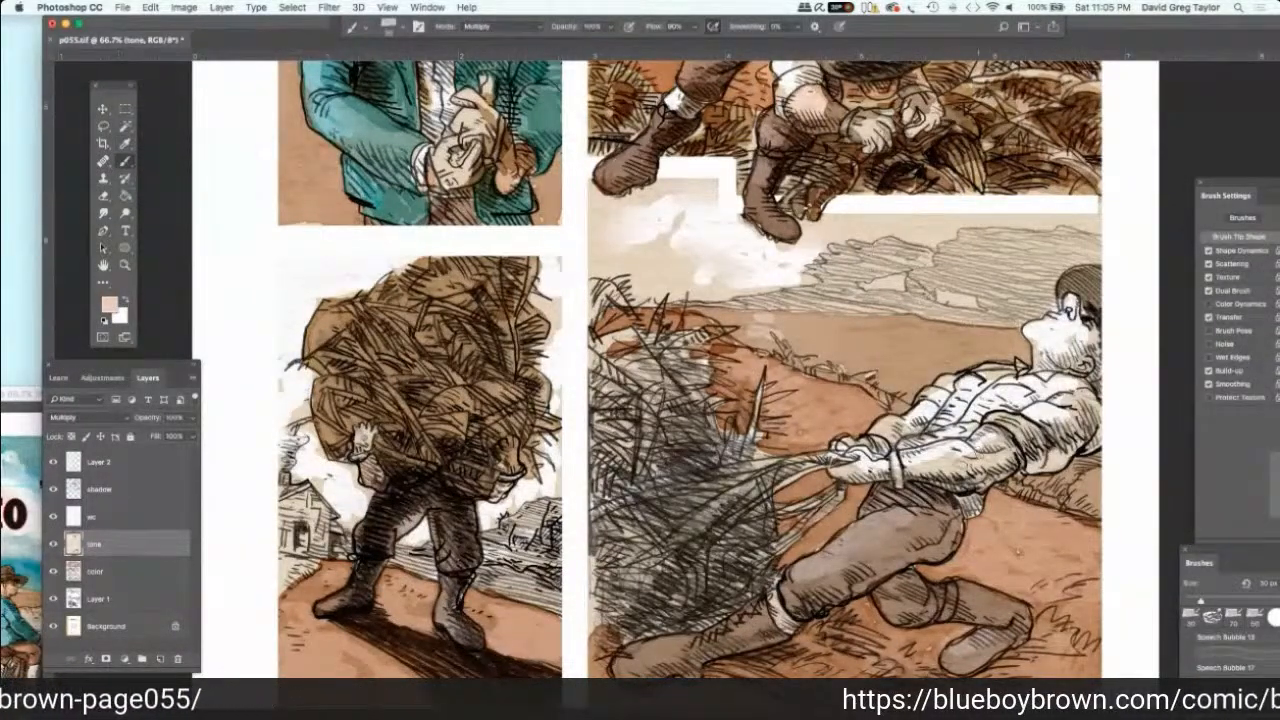
pyautogui.moveTo(972, 452)
pyautogui.mouseDown()
pyautogui.moveTo(994, 430)
pyautogui.moveTo(1012, 440)
pyautogui.moveTo(1012, 458)
pyautogui.moveTo(964, 476)
pyautogui.moveTo(911, 451)
pyautogui.moveTo(964, 440)
pyautogui.moveTo(966, 458)
pyautogui.moveTo(938, 463)
pyautogui.moveTo(904, 434)
pyautogui.moveTo(913, 417)
pyautogui.moveTo(872, 436)
pyautogui.mouseUp()
pyautogui.moveTo(894, 430); pyautogui.dragTo(888, 446)
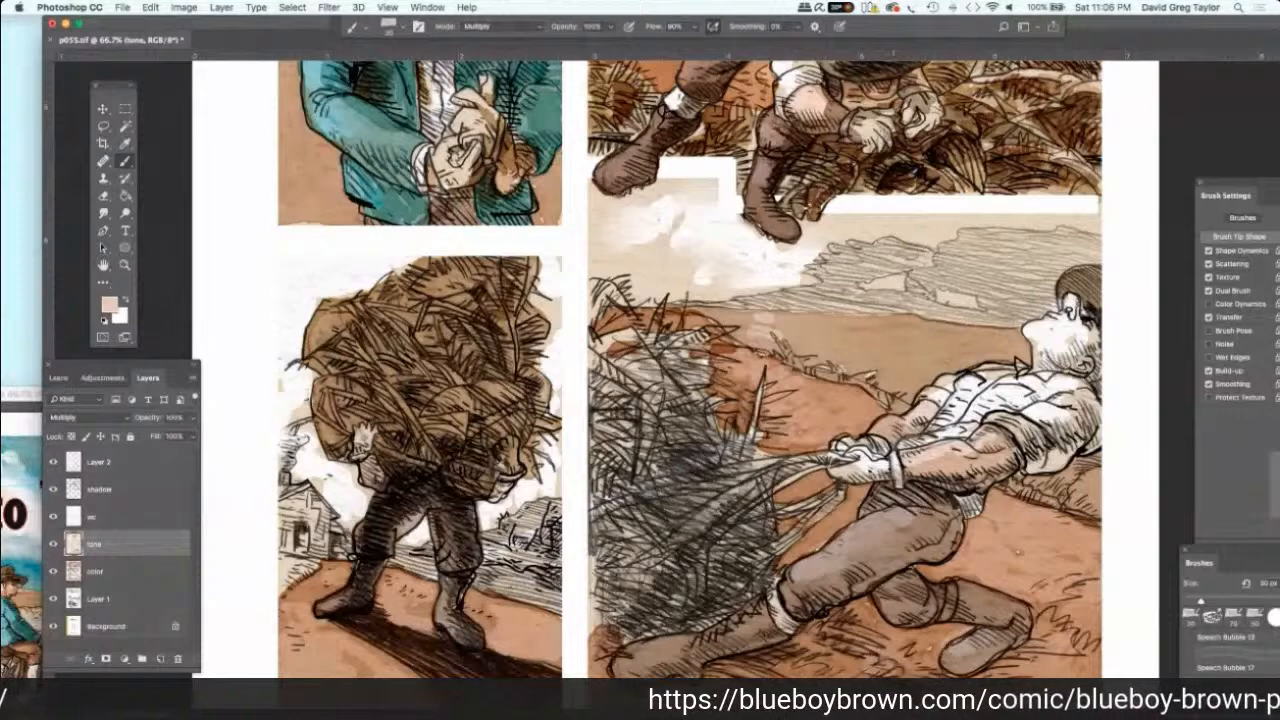
# Step: Paint the pulling man's face and neck with the same skin tone, then blend it with the Smudge tool
pyautogui.moveTo(1064, 330)
pyautogui.mouseDown()
pyautogui.moveTo(1034, 368)
pyautogui.moveTo(1068, 360)
pyautogui.moveTo(1094, 380)
pyautogui.mouseUp()
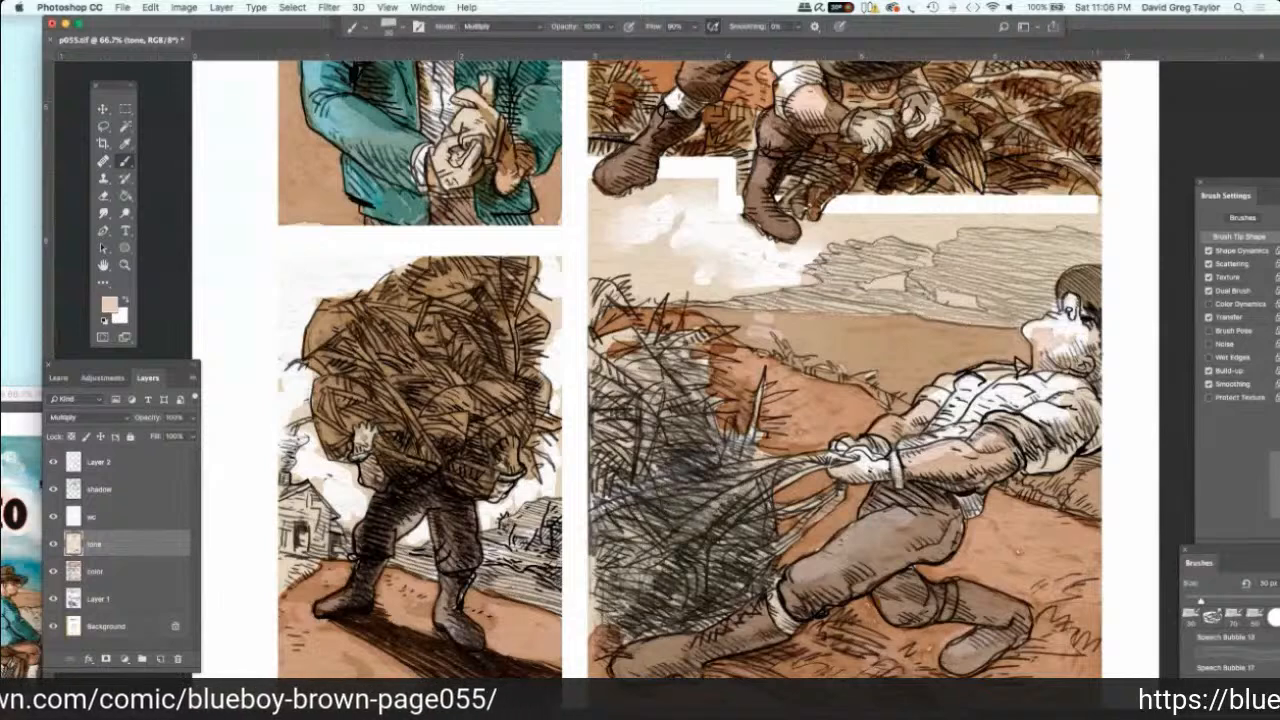
pyautogui.moveTo(1094, 334); pyautogui.dragTo(1078, 370)
pyautogui.moveTo(1100, 322)
pyautogui.mouseDown()
pyautogui.moveTo(1076, 334)
pyautogui.moveTo(1090, 330)
pyautogui.moveTo(1068, 324)
pyautogui.moveTo(1066, 304)
pyautogui.moveTo(1062, 322)
pyautogui.moveTo(1028, 330)
pyautogui.moveTo(1026, 342)
pyautogui.moveTo(1066, 356)
pyautogui.moveTo(1048, 364)
pyautogui.mouseUp()
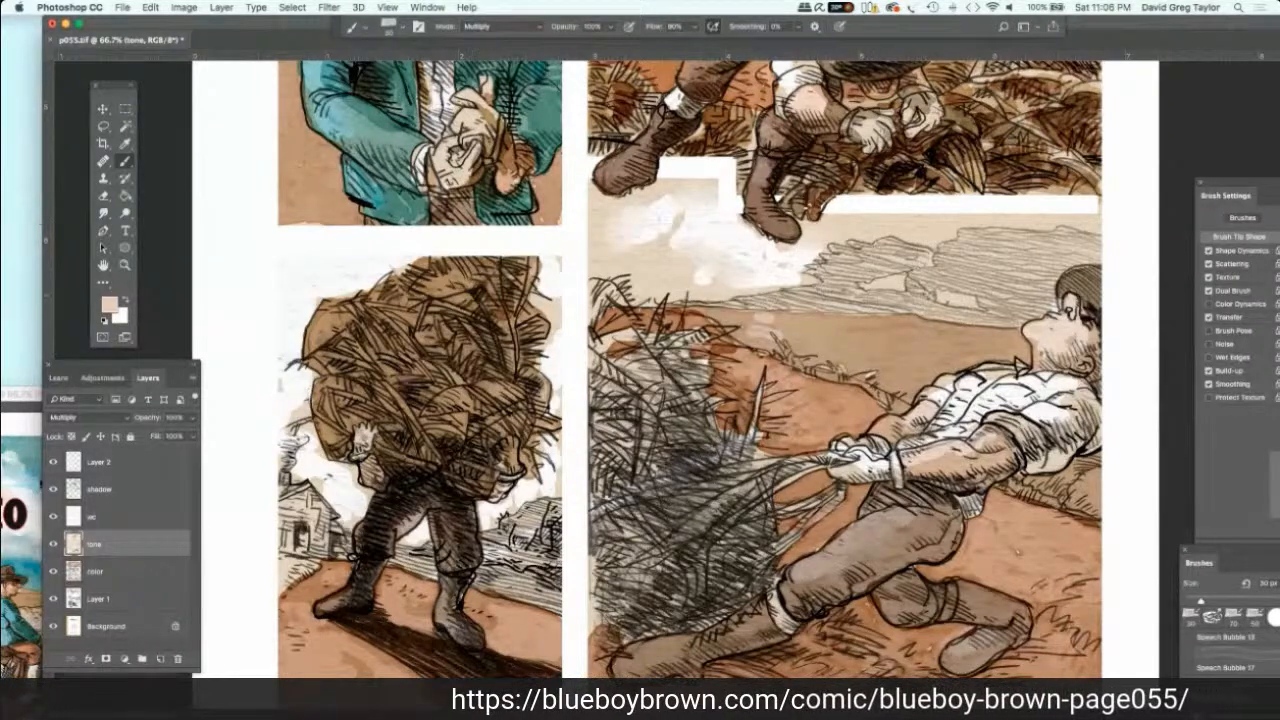
pyautogui.click(103, 213)
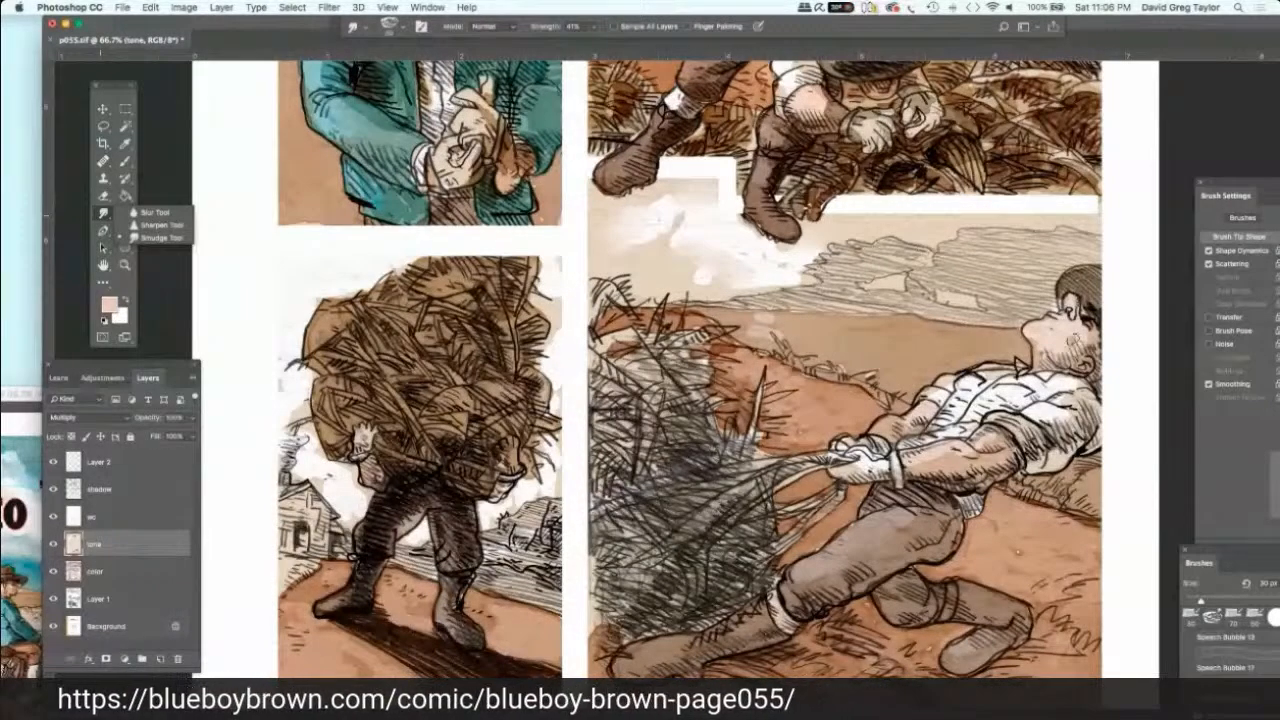
pyautogui.click(1073, 341)
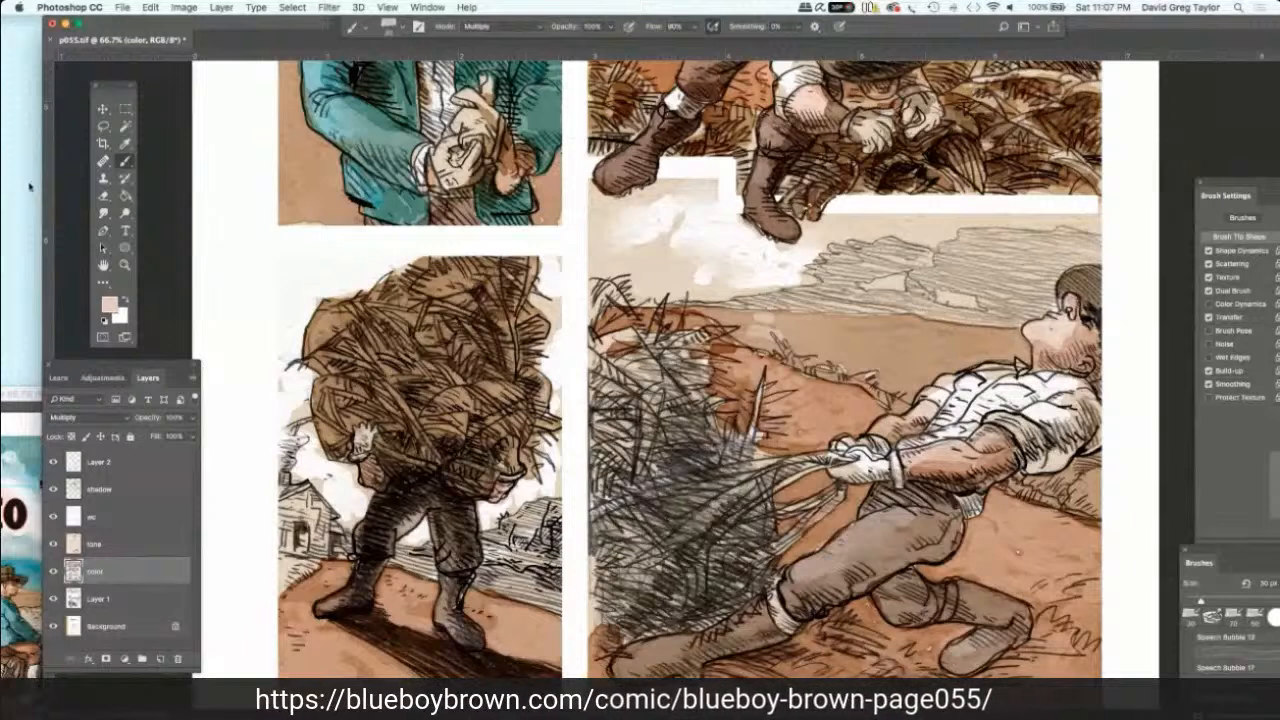
# Step: On the color layer, sample the brown of the brush in the panel above and paint the top of the dragged brush pile
pyautogui.click(125, 143)
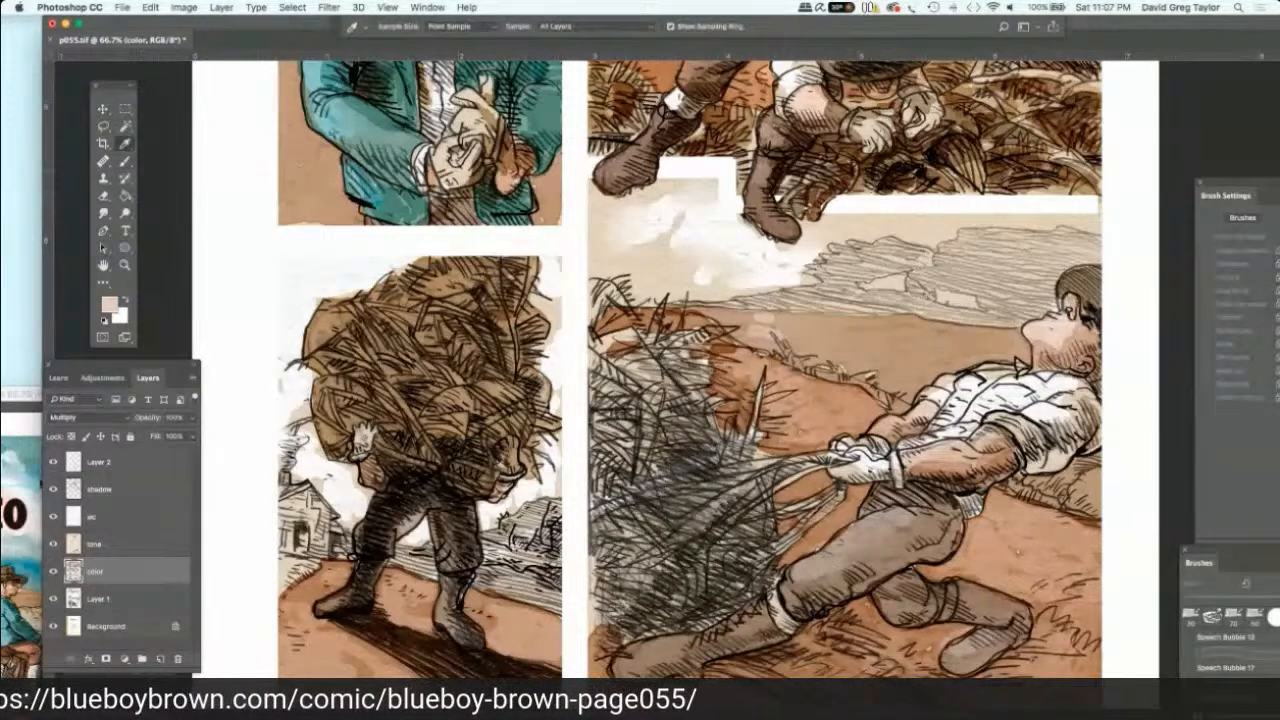
pyautogui.click(1026, 174)
pyautogui.moveTo(1025, 173); pyautogui.dragTo(1021, 176)
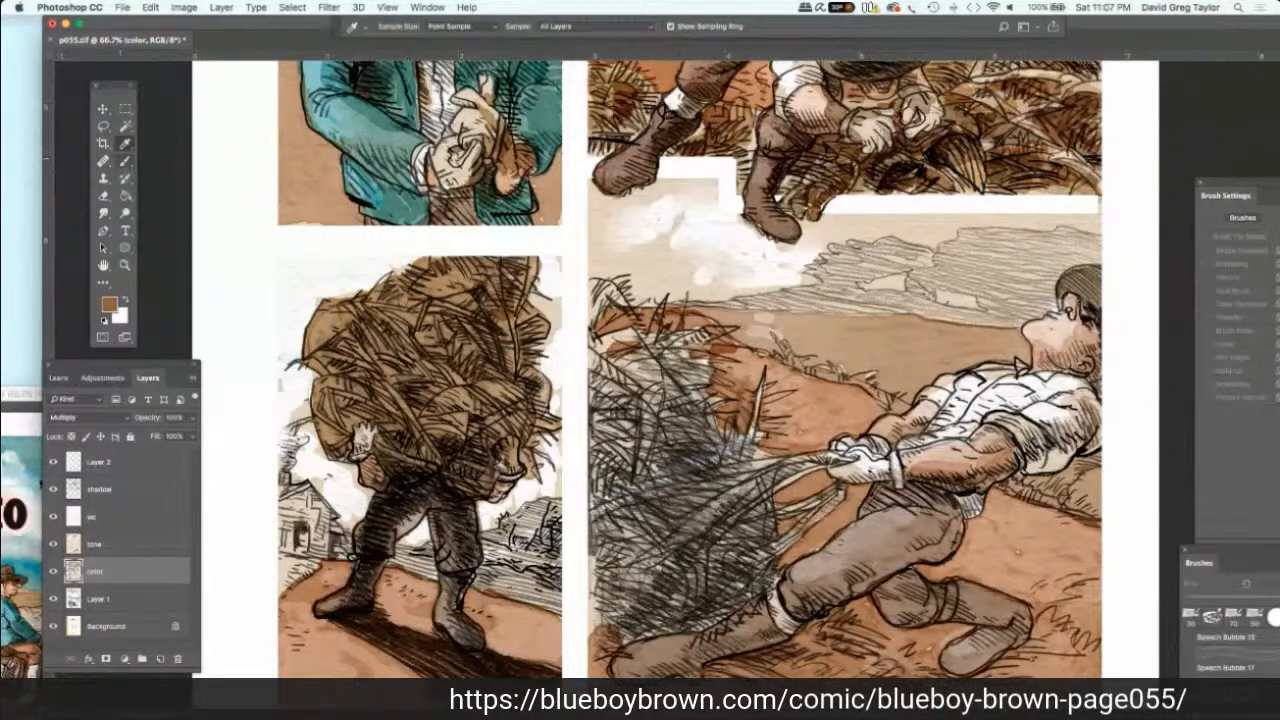
pyautogui.click(125, 160)
pyautogui.click(178, 160)
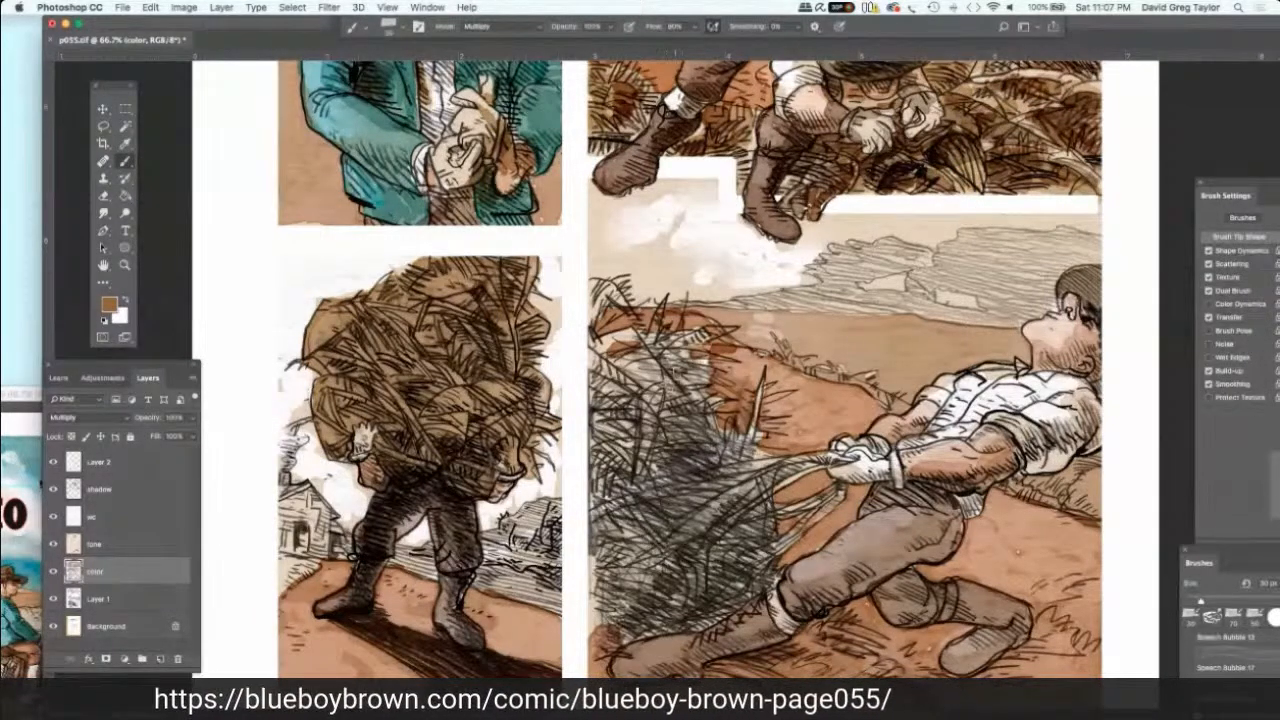
pyautogui.moveTo(716, 378)
pyautogui.mouseDown()
pyautogui.moveTo(690, 388)
pyautogui.moveTo(725, 329)
pyautogui.moveTo(662, 346)
pyautogui.moveTo(613, 340)
pyautogui.moveTo(594, 358)
pyautogui.mouseUp()
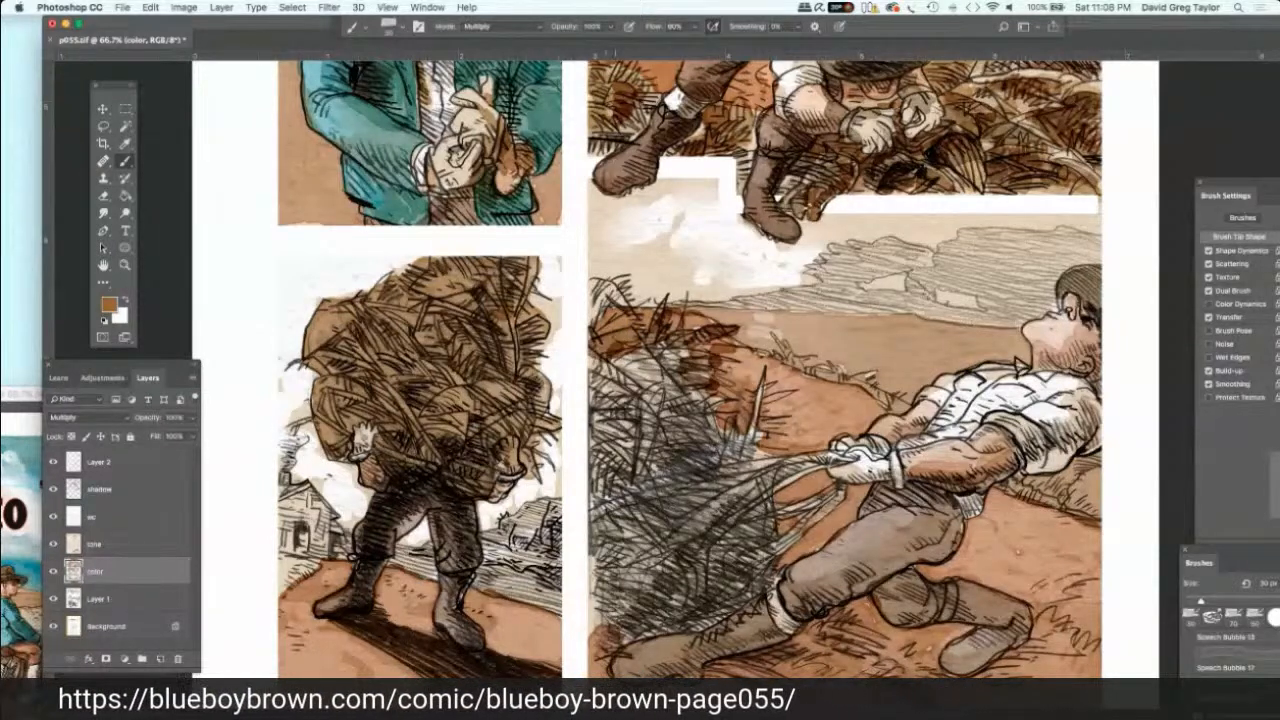
pyautogui.moveTo(606, 286)
pyautogui.mouseDown()
pyautogui.moveTo(652, 355)
pyautogui.moveTo(588, 320)
pyautogui.moveTo(585, 302)
pyautogui.moveTo(591, 387)
pyautogui.mouseUp()
pyautogui.moveTo(650, 353); pyautogui.dragTo(598, 379)
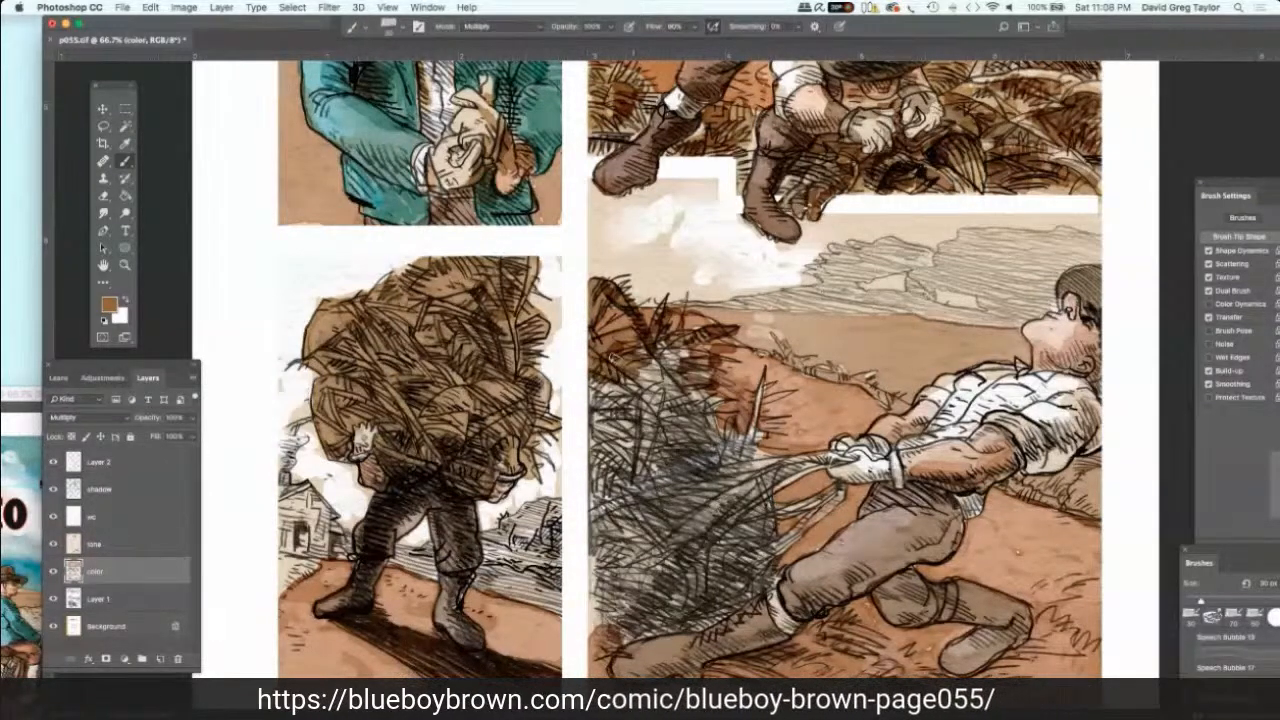
# Step: Extend the brown down the pile's upper right edge and over the spiky stalks beside the branches being pulled
pyautogui.moveTo(652, 348)
pyautogui.mouseDown()
pyautogui.moveTo(611, 363)
pyautogui.moveTo(639, 394)
pyautogui.mouseUp()
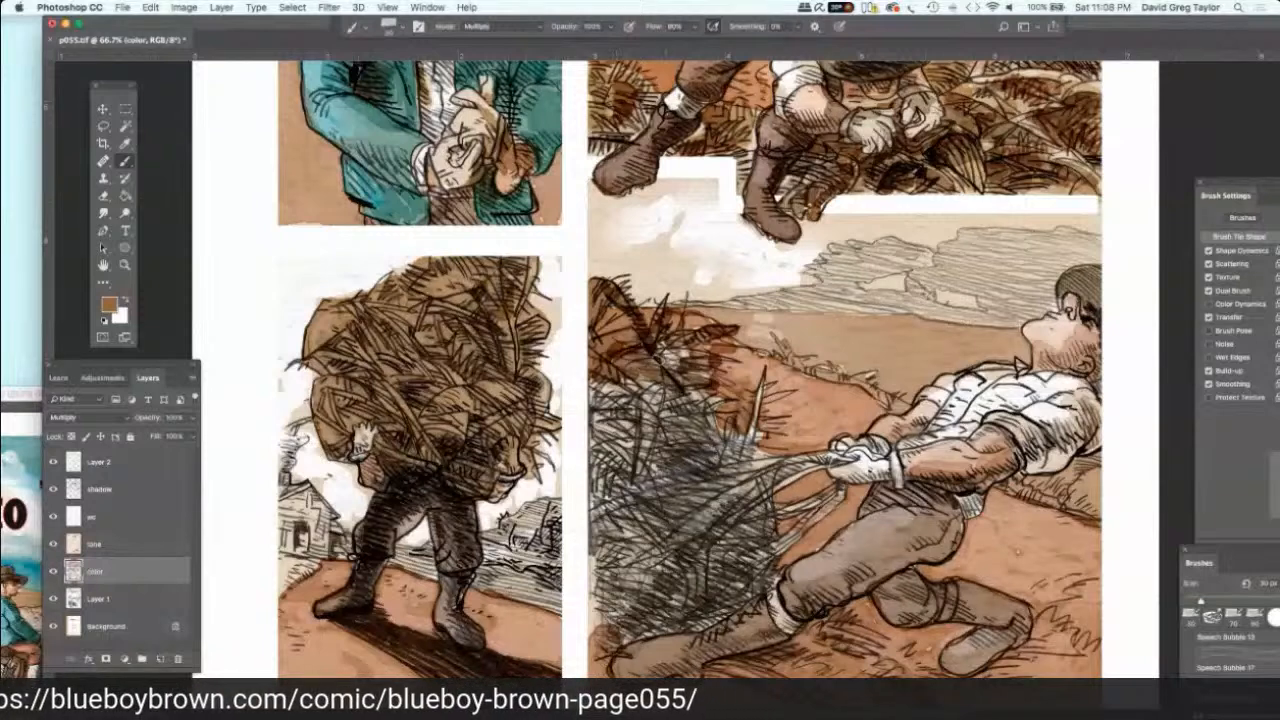
pyautogui.moveTo(704, 340); pyautogui.dragTo(648, 376)
pyautogui.moveTo(662, 372)
pyautogui.mouseDown()
pyautogui.moveTo(708, 390)
pyautogui.moveTo(712, 406)
pyautogui.moveTo(727, 400)
pyautogui.moveTo(726, 448)
pyautogui.moveTo(742, 456)
pyautogui.moveTo(746, 440)
pyautogui.moveTo(736, 456)
pyautogui.moveTo(760, 394)
pyautogui.moveTo(742, 456)
pyautogui.mouseUp()
pyautogui.moveTo(776, 400); pyautogui.dragTo(756, 398)
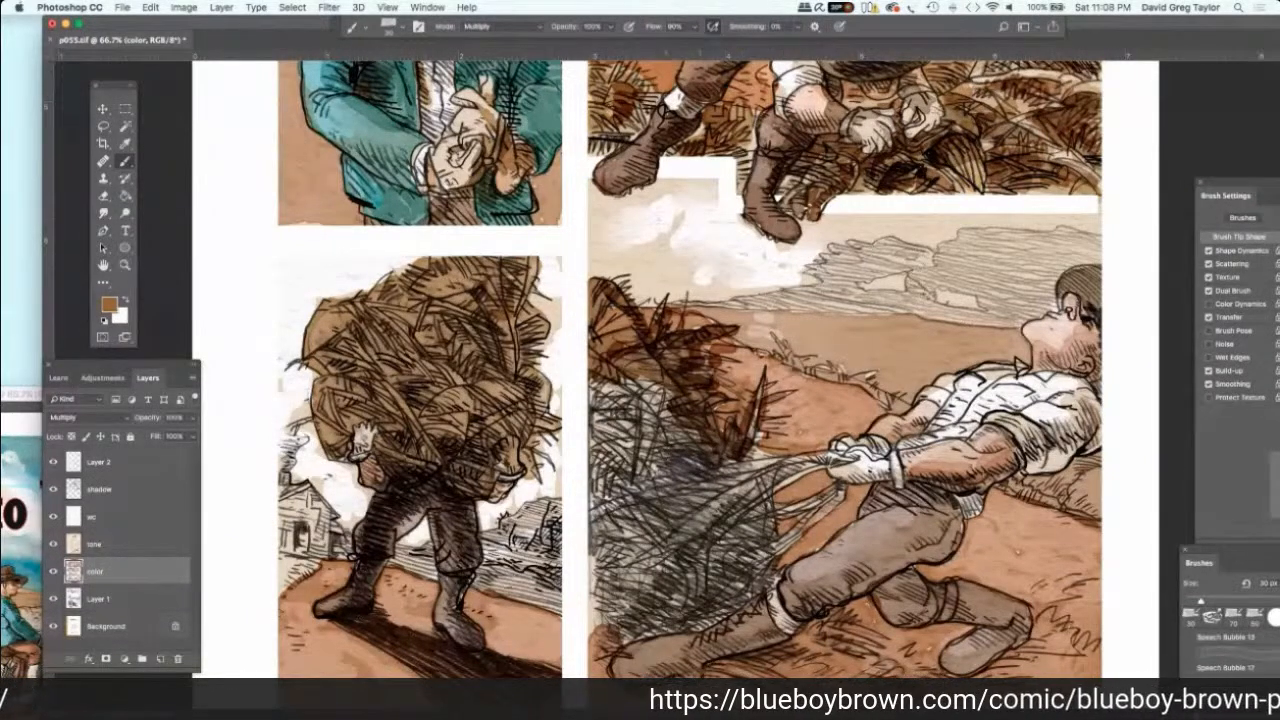
# Step: Paint the sampled brown over the upper left part of the dragged brush pile, filling its remaining grey areas
pyautogui.moveTo(665, 458); pyautogui.dragTo(596, 520)
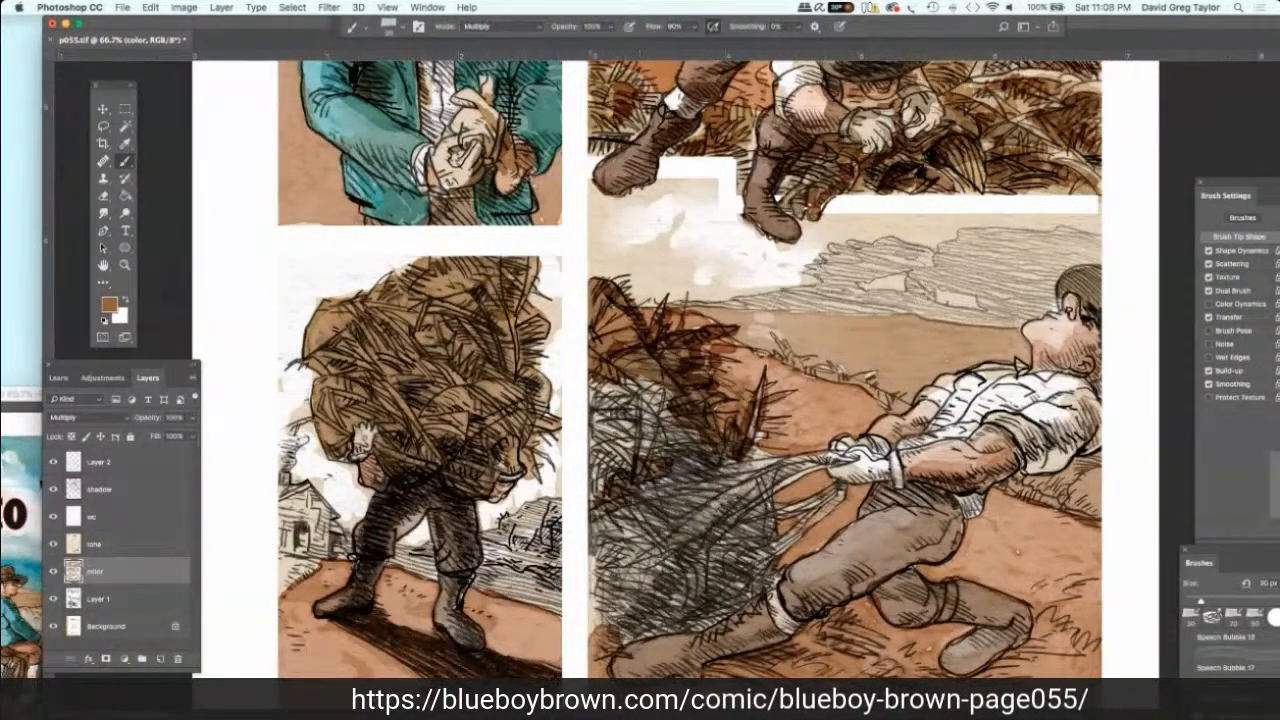
pyautogui.moveTo(645, 392); pyautogui.dragTo(604, 444)
pyautogui.moveTo(624, 394)
pyautogui.mouseDown()
pyautogui.moveTo(600, 444)
pyautogui.moveTo(594, 428)
pyautogui.mouseUp()
pyautogui.moveTo(628, 376); pyautogui.dragTo(594, 416)
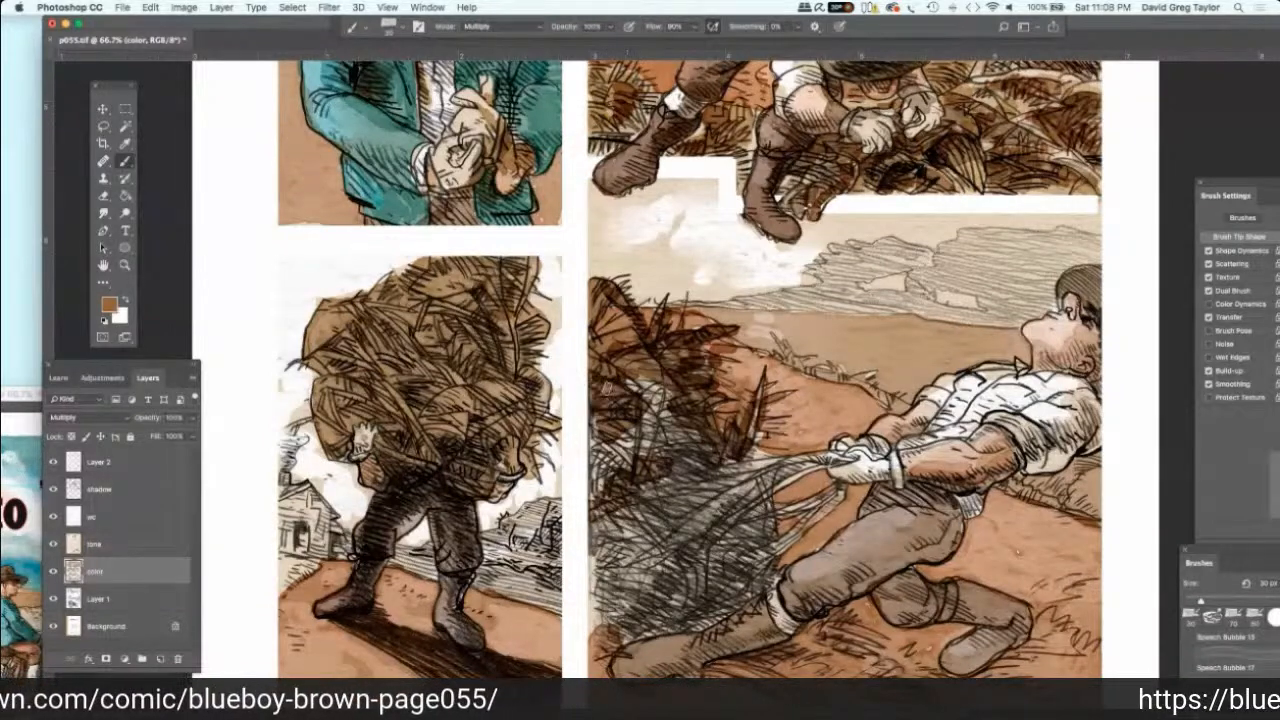
pyautogui.moveTo(672, 374); pyautogui.dragTo(610, 402)
pyautogui.moveTo(690, 396); pyautogui.dragTo(618, 476)
pyautogui.moveTo(632, 428); pyautogui.dragTo(588, 522)
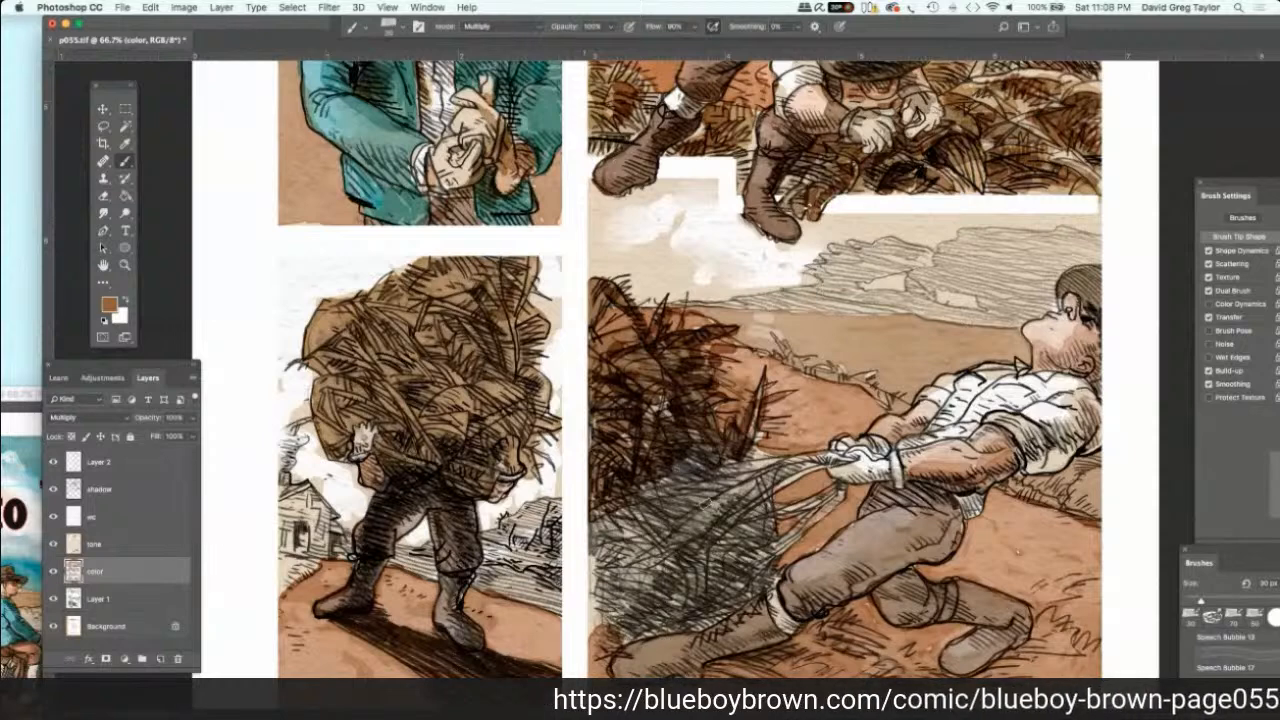
# Step: Paint the same brown across the middle of the pile and along the branches leading to the pulling man's hands
pyautogui.moveTo(708, 492); pyautogui.dragTo(590, 526)
pyautogui.moveTo(744, 476); pyautogui.dragTo(666, 500)
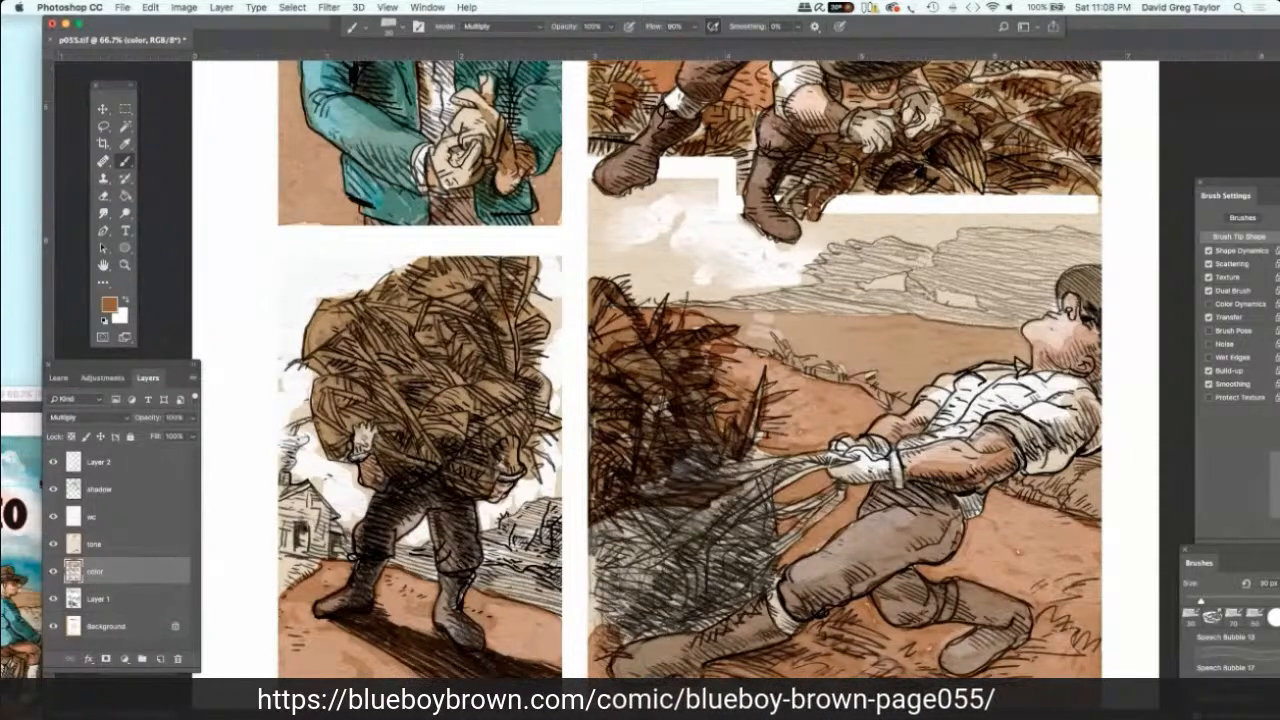
pyautogui.moveTo(778, 460); pyautogui.dragTo(690, 480)
pyautogui.moveTo(844, 452); pyautogui.dragTo(772, 470)
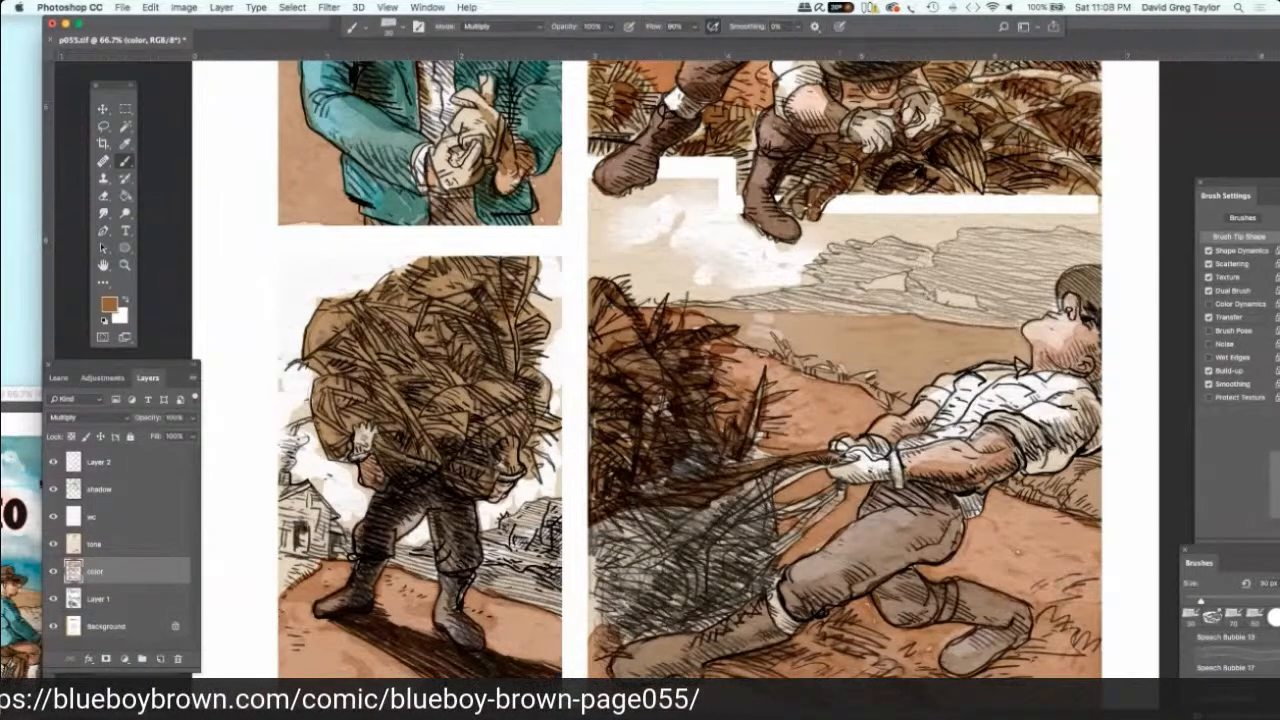
pyautogui.moveTo(824, 454); pyautogui.dragTo(750, 496)
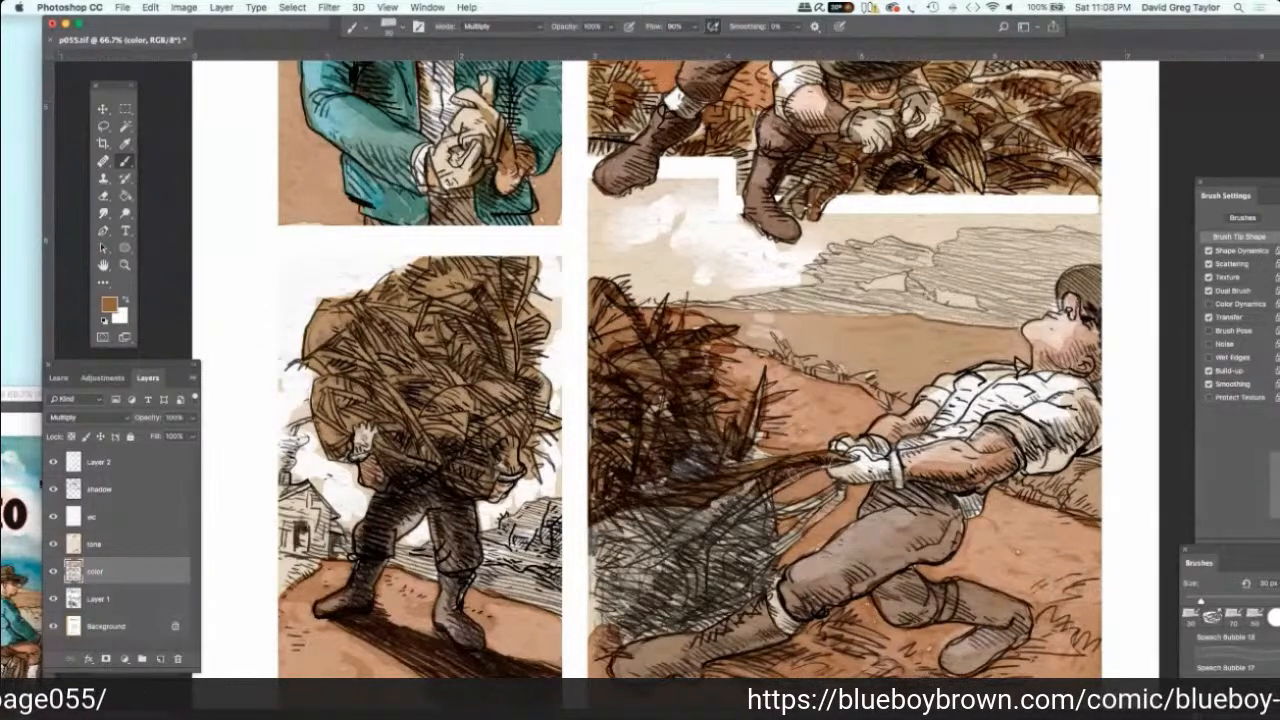
pyautogui.moveTo(798, 468); pyautogui.dragTo(646, 520)
pyautogui.moveTo(714, 452); pyautogui.dragTo(630, 520)
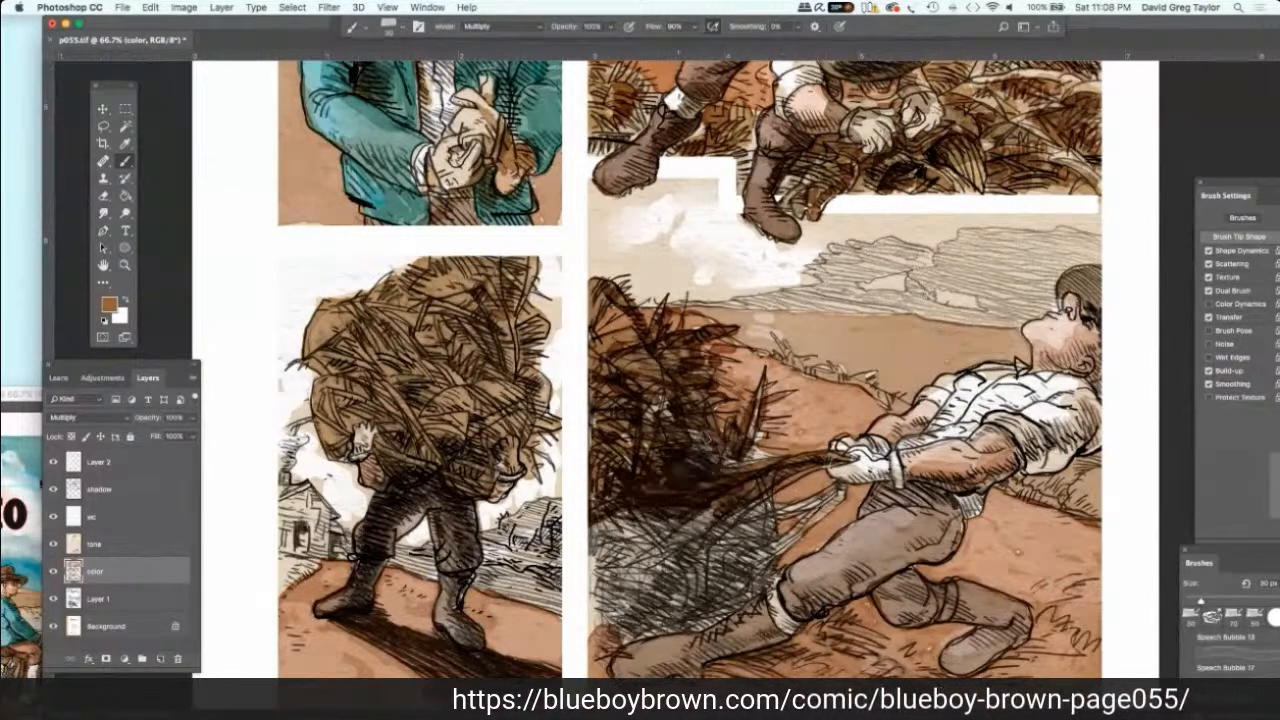
# Step: Fill the lower half of the dragged brush pile and the lower branches with the brown, down to the man's front boot
pyautogui.moveTo(716, 400)
pyautogui.mouseDown()
pyautogui.moveTo(594, 550)
pyautogui.moveTo(592, 620)
pyautogui.moveTo(652, 632)
pyautogui.moveTo(716, 616)
pyautogui.moveTo(704, 620)
pyautogui.moveTo(765, 590)
pyautogui.moveTo(779, 552)
pyautogui.moveTo(840, 489)
pyautogui.moveTo(822, 508)
pyautogui.moveTo(836, 488)
pyautogui.moveTo(778, 509)
pyautogui.moveTo(758, 530)
pyautogui.moveTo(768, 548)
pyautogui.moveTo(706, 608)
pyautogui.mouseUp()
pyautogui.moveTo(740, 558); pyautogui.dragTo(692, 595)
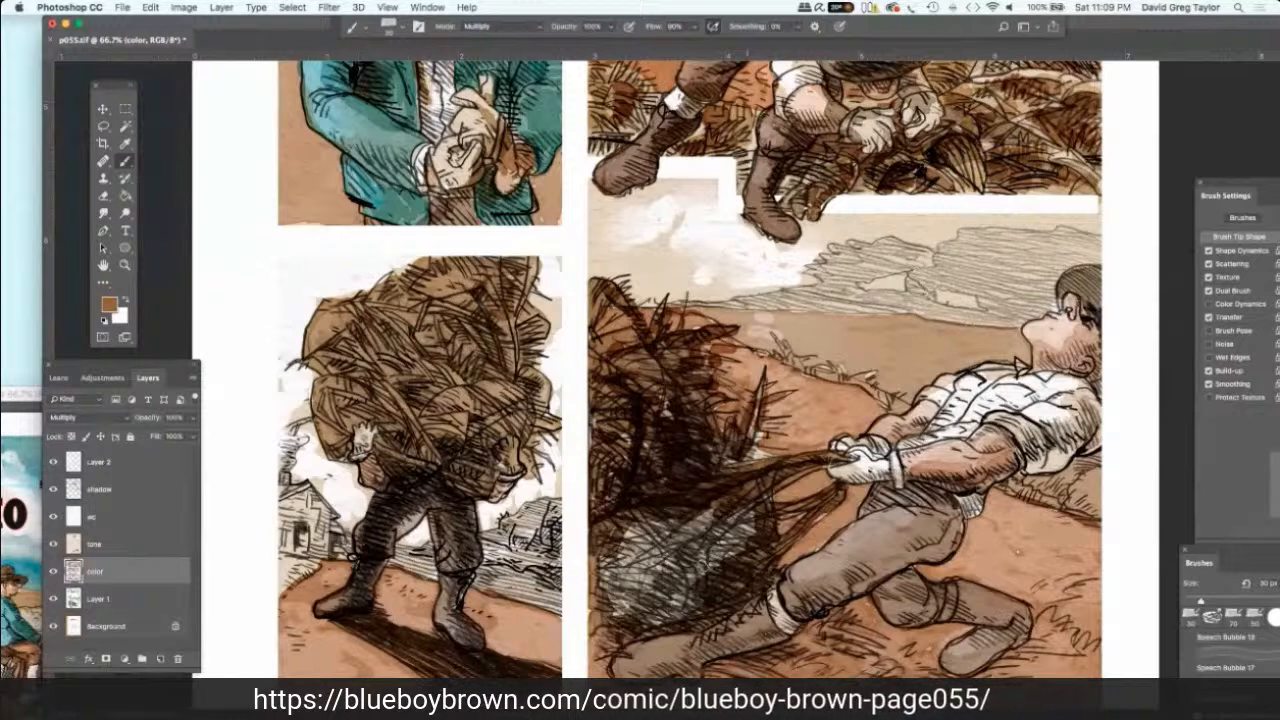
pyautogui.moveTo(758, 508); pyautogui.dragTo(690, 572)
pyautogui.moveTo(712, 518); pyautogui.dragTo(684, 546)
pyautogui.moveTo(700, 500)
pyautogui.mouseDown()
pyautogui.moveTo(660, 550)
pyautogui.moveTo(606, 540)
pyautogui.moveTo(618, 544)
pyautogui.moveTo(596, 566)
pyautogui.moveTo(598, 606)
pyautogui.mouseUp()
pyautogui.moveTo(676, 584); pyautogui.dragTo(614, 614)
pyautogui.moveTo(712, 594)
pyautogui.mouseDown()
pyautogui.moveTo(630, 626)
pyautogui.moveTo(664, 604)
pyautogui.mouseUp()
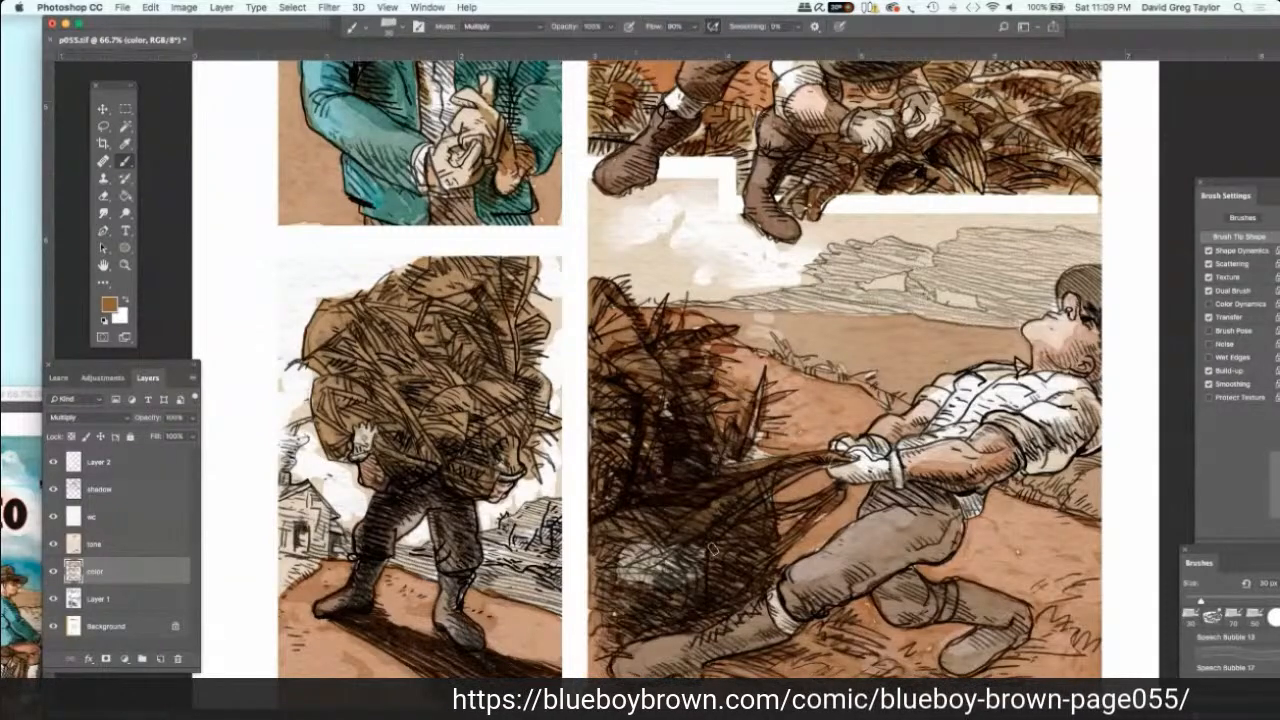
pyautogui.moveTo(714, 548); pyautogui.dragTo(648, 588)
pyautogui.moveTo(704, 530)
pyautogui.mouseDown()
pyautogui.moveTo(628, 586)
pyautogui.moveTo(598, 558)
pyautogui.mouseUp()
pyautogui.moveTo(719, 477)
pyautogui.mouseDown()
pyautogui.moveTo(762, 457)
pyautogui.moveTo(738, 450)
pyautogui.moveTo(748, 431)
pyautogui.moveTo(756, 446)
pyautogui.moveTo(718, 472)
pyautogui.mouseUp()
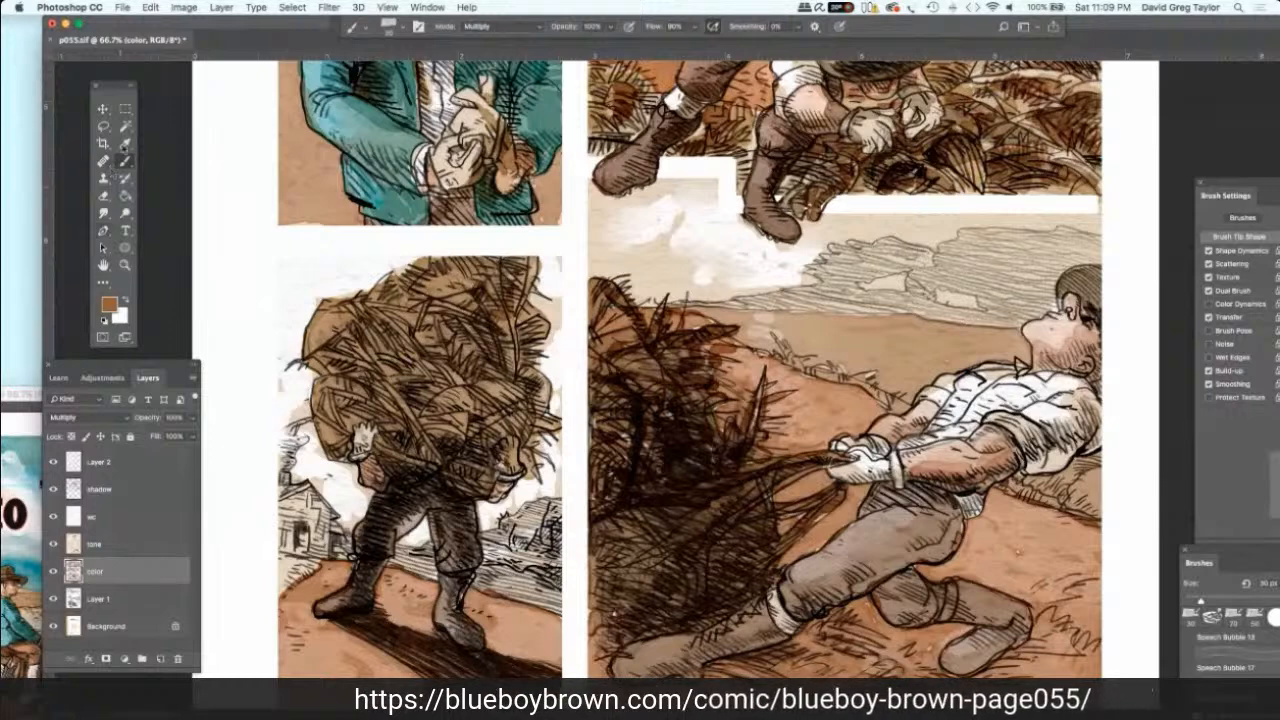
# Step: Sample the lighter tan from the carried brush bundle and glaze it over the dragged pile with the brush
pyautogui.click(124, 145)
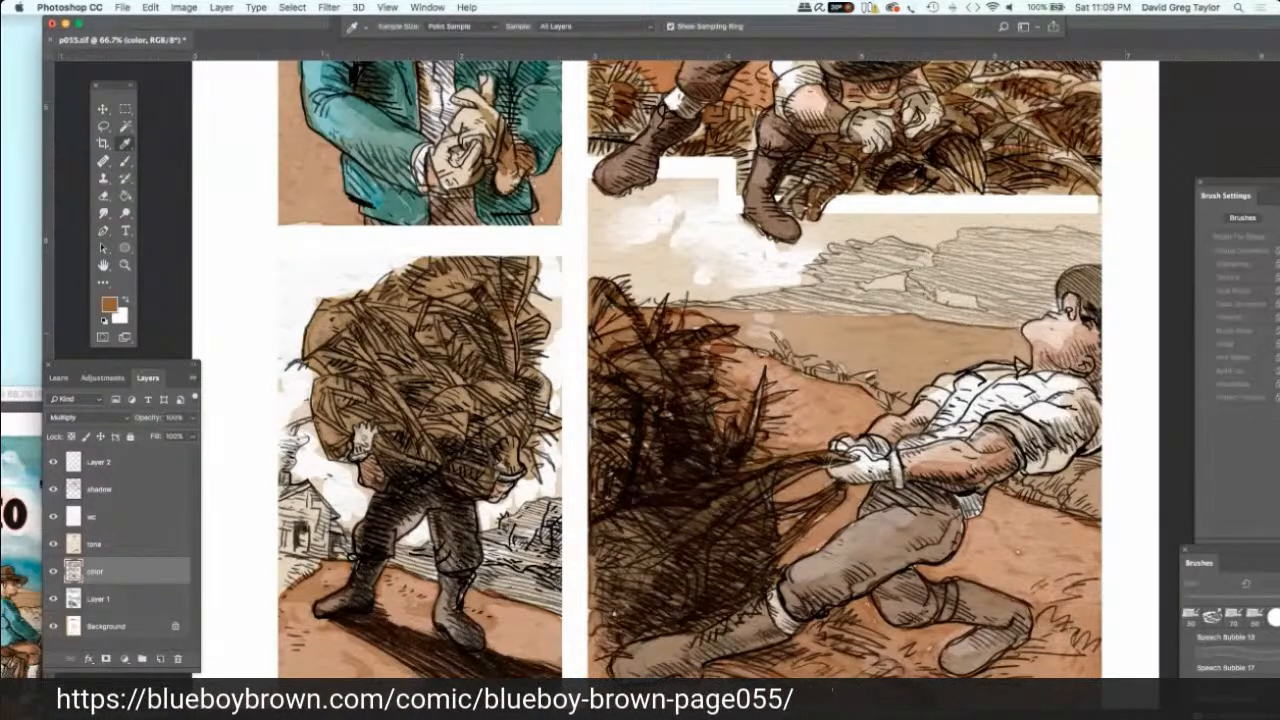
pyautogui.click(322, 335)
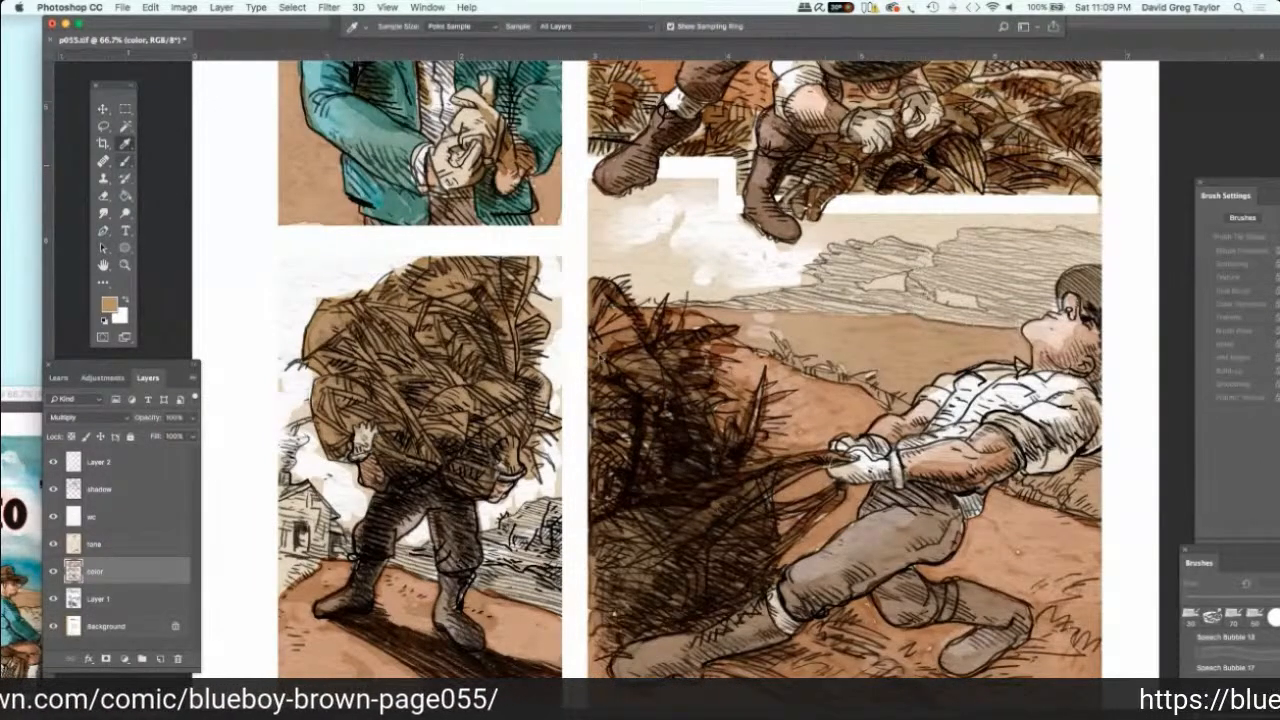
pyautogui.press('b')
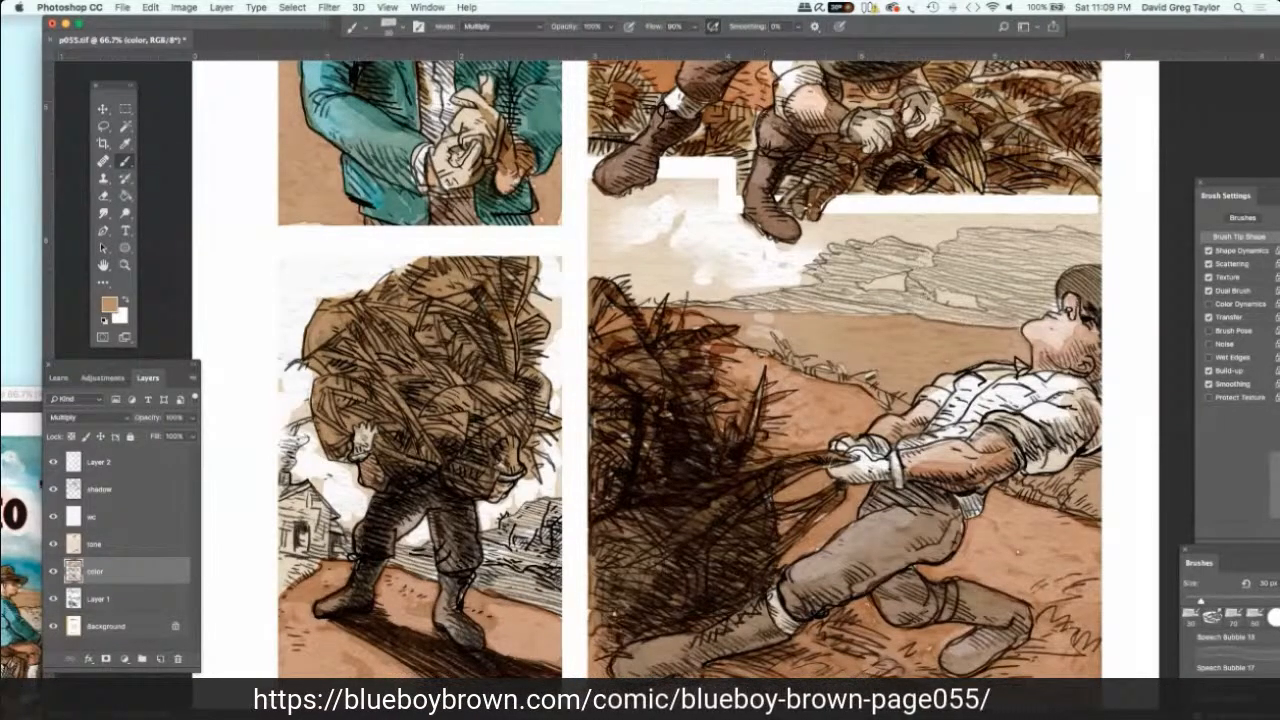
pyautogui.moveTo(704, 504); pyautogui.dragTo(650, 541)
pyautogui.moveTo(738, 548)
pyautogui.mouseDown()
pyautogui.moveTo(690, 580)
pyautogui.moveTo(624, 570)
pyautogui.moveTo(582, 603)
pyautogui.moveTo(670, 590)
pyautogui.moveTo(638, 598)
pyautogui.mouseUp()
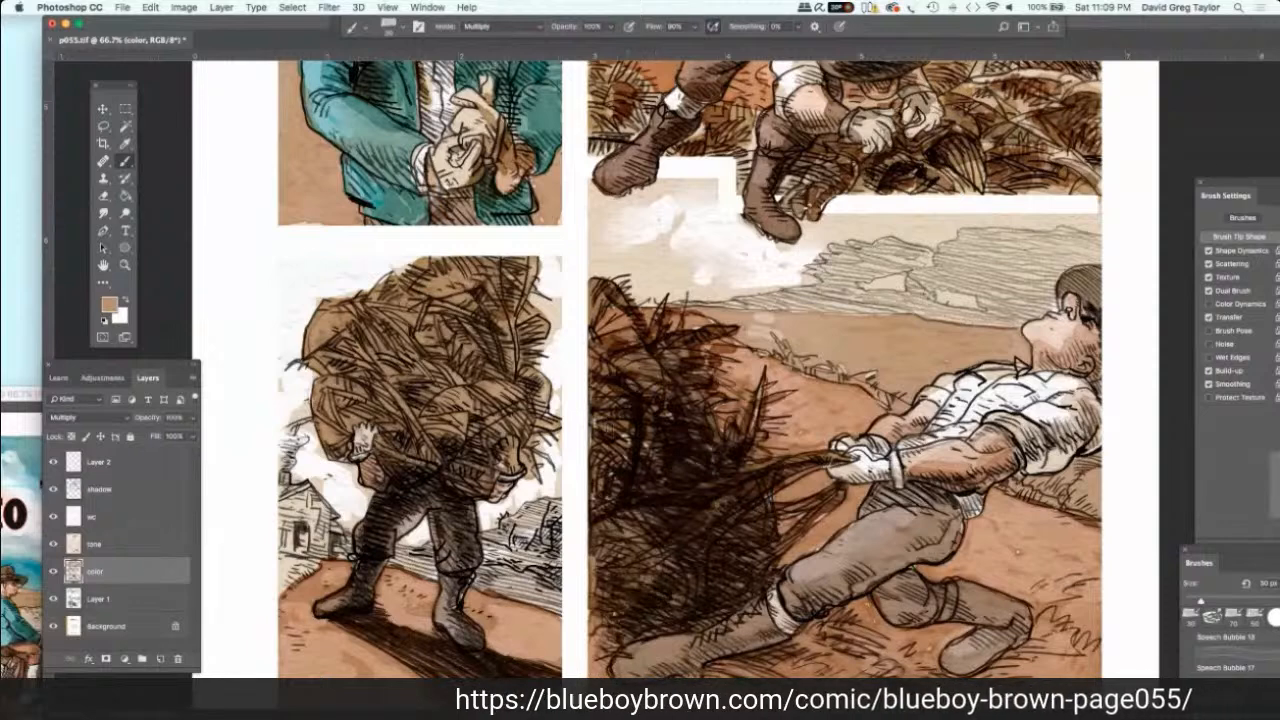
pyautogui.moveTo(630, 356)
pyautogui.mouseDown()
pyautogui.moveTo(660, 380)
pyautogui.moveTo(686, 340)
pyautogui.moveTo(706, 342)
pyautogui.mouseUp()
pyautogui.moveTo(622, 334)
pyautogui.mouseDown()
pyautogui.moveTo(638, 316)
pyautogui.moveTo(596, 342)
pyautogui.mouseUp()
pyautogui.moveTo(590, 408); pyautogui.dragTo(655, 452)
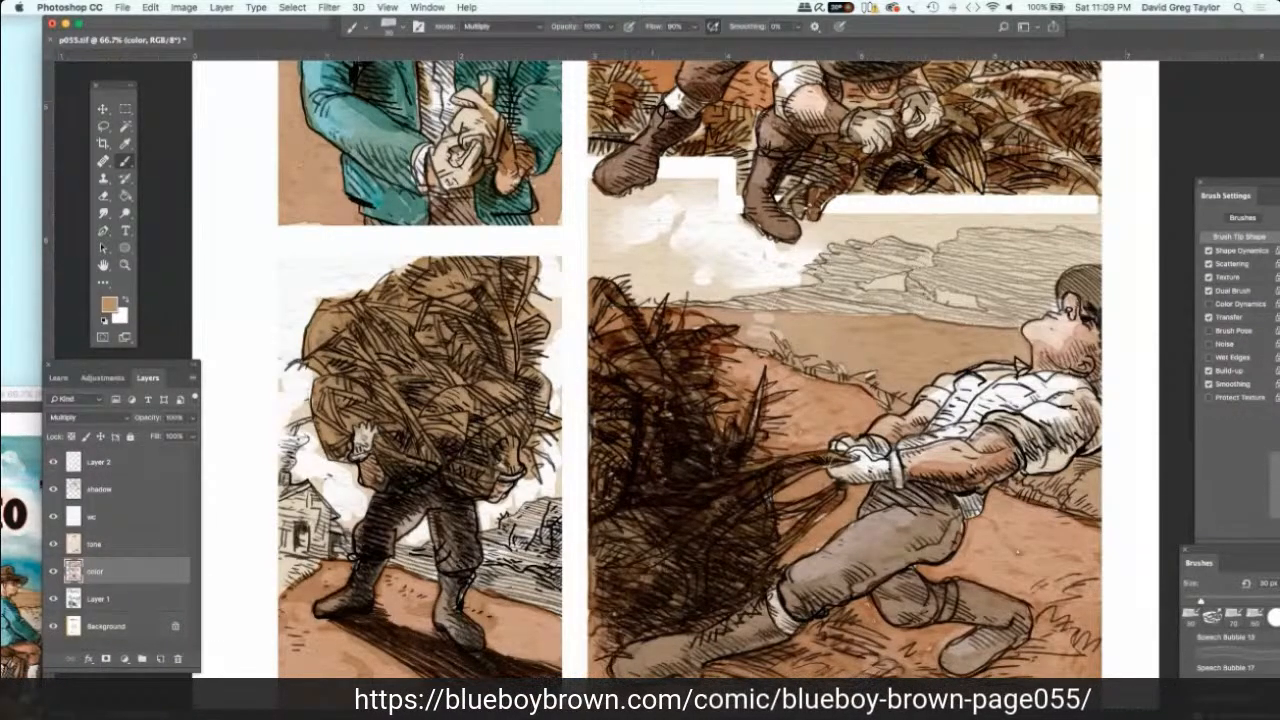
pyautogui.moveTo(618, 522); pyautogui.dragTo(655, 556)
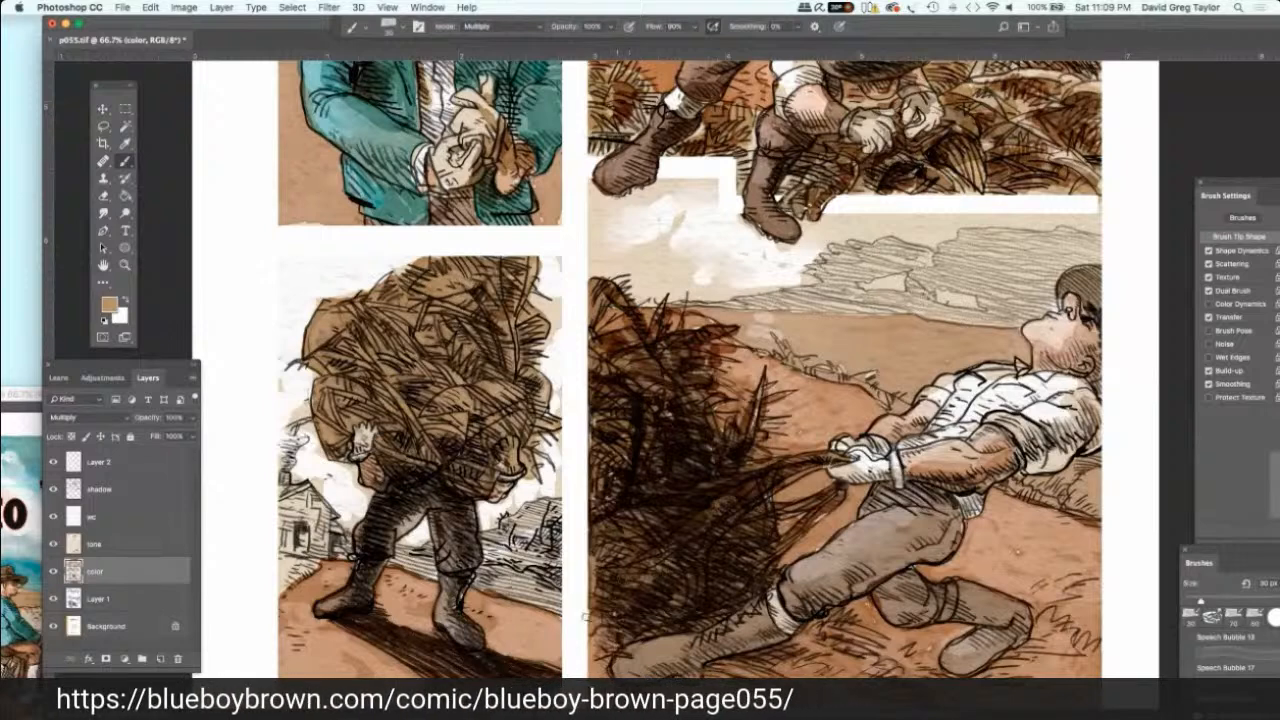
pyautogui.moveTo(586, 617); pyautogui.dragTo(610, 628)
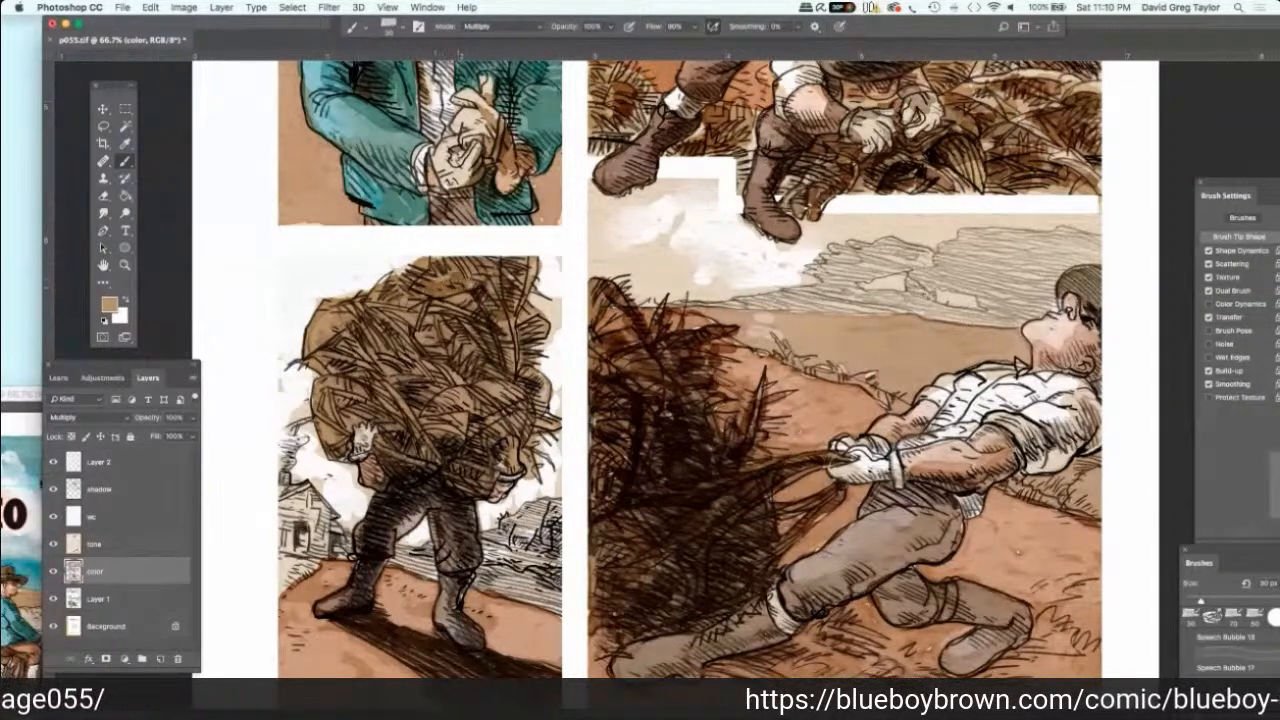
pyautogui.moveTo(462, 284)
pyautogui.mouseDown()
pyautogui.moveTo(480, 264)
pyautogui.moveTo(504, 277)
pyautogui.moveTo(483, 303)
pyautogui.moveTo(498, 328)
pyautogui.moveTo(527, 334)
pyautogui.moveTo(520, 378)
pyautogui.moveTo(534, 394)
pyautogui.moveTo(476, 390)
pyautogui.moveTo(450, 306)
pyautogui.moveTo(420, 304)
pyautogui.mouseUp()
pyautogui.moveTo(444, 360); pyautogui.dragTo(414, 324)
pyautogui.moveTo(472, 396)
pyautogui.mouseDown()
pyautogui.moveTo(436, 344)
pyautogui.moveTo(432, 392)
pyautogui.mouseUp()
pyautogui.moveTo(490, 426)
pyautogui.mouseDown()
pyautogui.moveTo(454, 410)
pyautogui.moveTo(482, 406)
pyautogui.mouseUp()
pyautogui.moveTo(548, 436)
pyautogui.mouseDown()
pyautogui.moveTo(514, 412)
pyautogui.moveTo(532, 418)
pyautogui.moveTo(504, 434)
pyautogui.mouseUp()
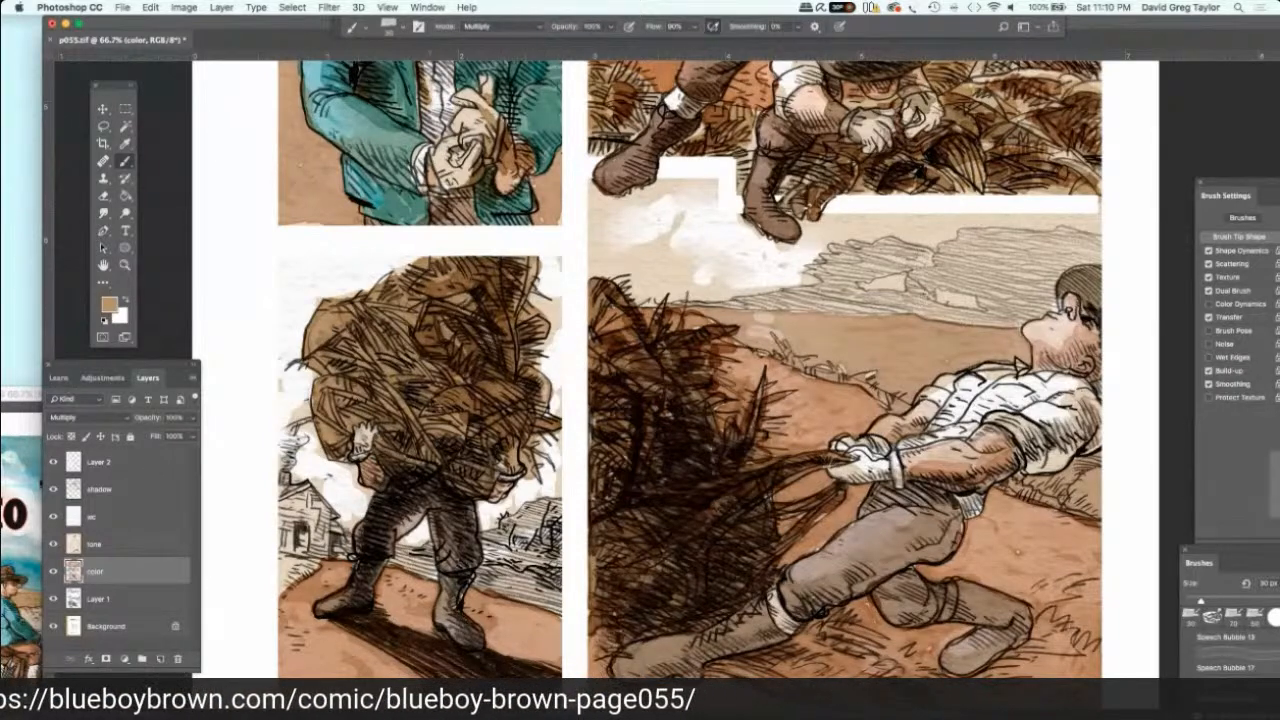
pyautogui.press('super+z')
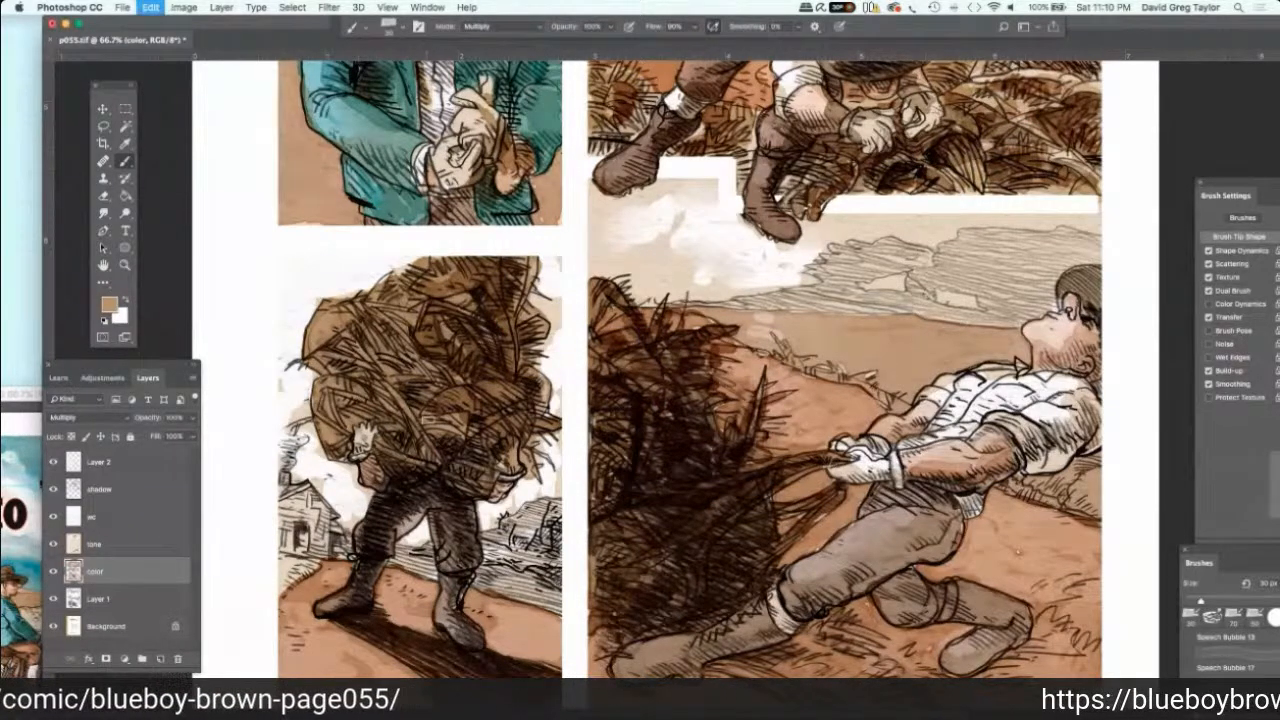
pyautogui.press('super+z')
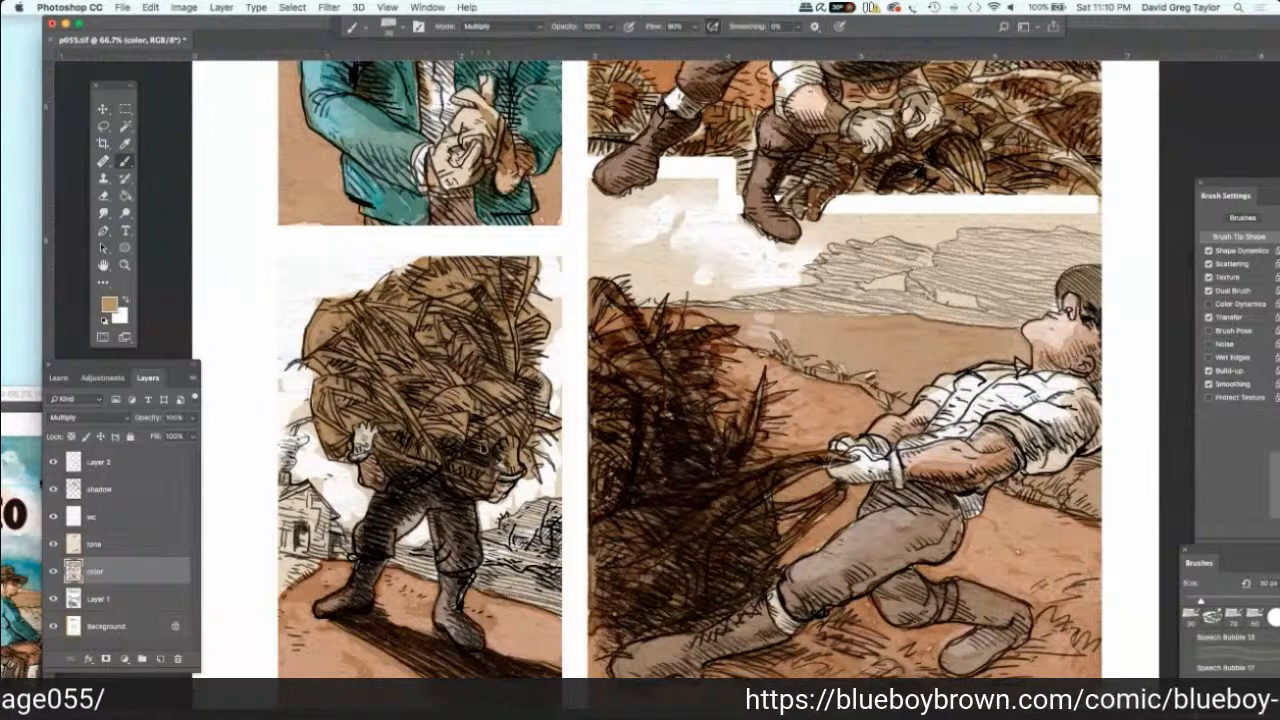
# Step: Glaze the tan over the middle, upper right and top of the brush bundle carried by the walking man
pyautogui.moveTo(485, 448)
pyautogui.mouseDown()
pyautogui.moveTo(548, 424)
pyautogui.moveTo(521, 405)
pyautogui.moveTo(457, 474)
pyautogui.moveTo(458, 386)
pyautogui.moveTo(505, 389)
pyautogui.moveTo(526, 330)
pyautogui.moveTo(519, 311)
pyautogui.mouseUp()
pyautogui.moveTo(472, 354)
pyautogui.mouseDown()
pyautogui.moveTo(410, 438)
pyautogui.moveTo(428, 444)
pyautogui.mouseUp()
pyautogui.moveTo(428, 358); pyautogui.dragTo(382, 394)
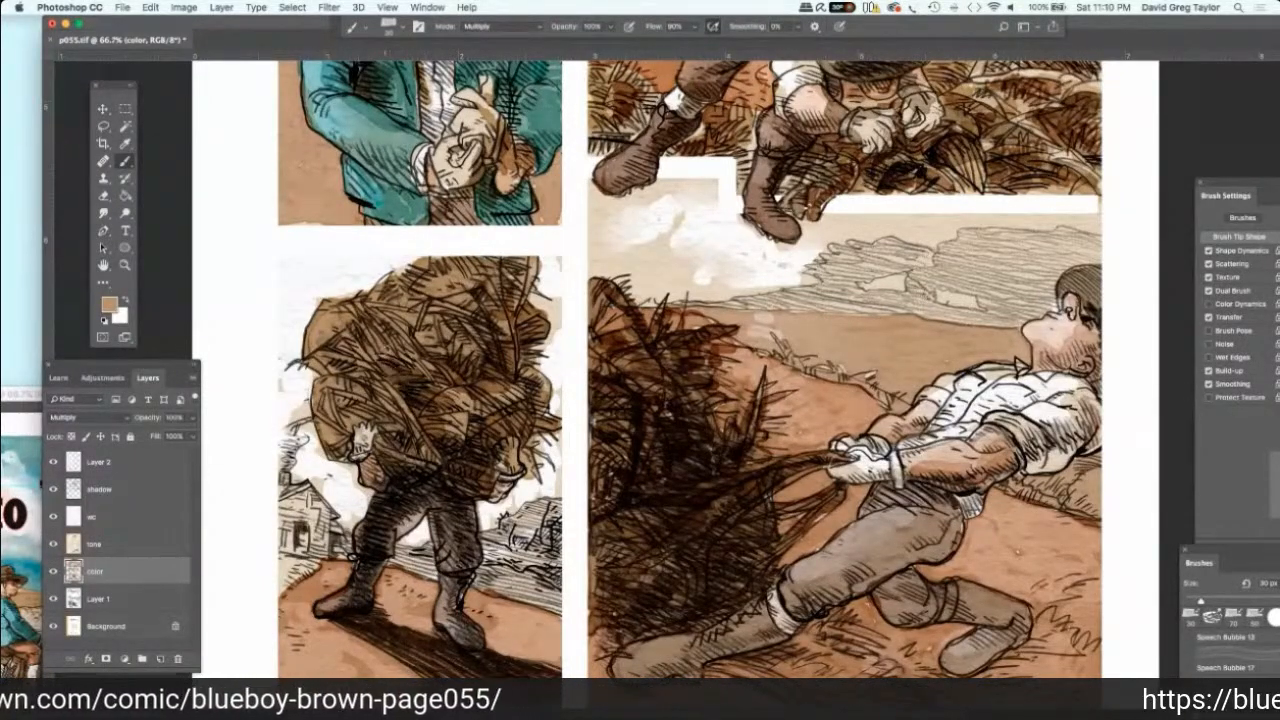
pyautogui.moveTo(416, 334)
pyautogui.mouseDown()
pyautogui.moveTo(374, 370)
pyautogui.moveTo(380, 348)
pyautogui.mouseUp()
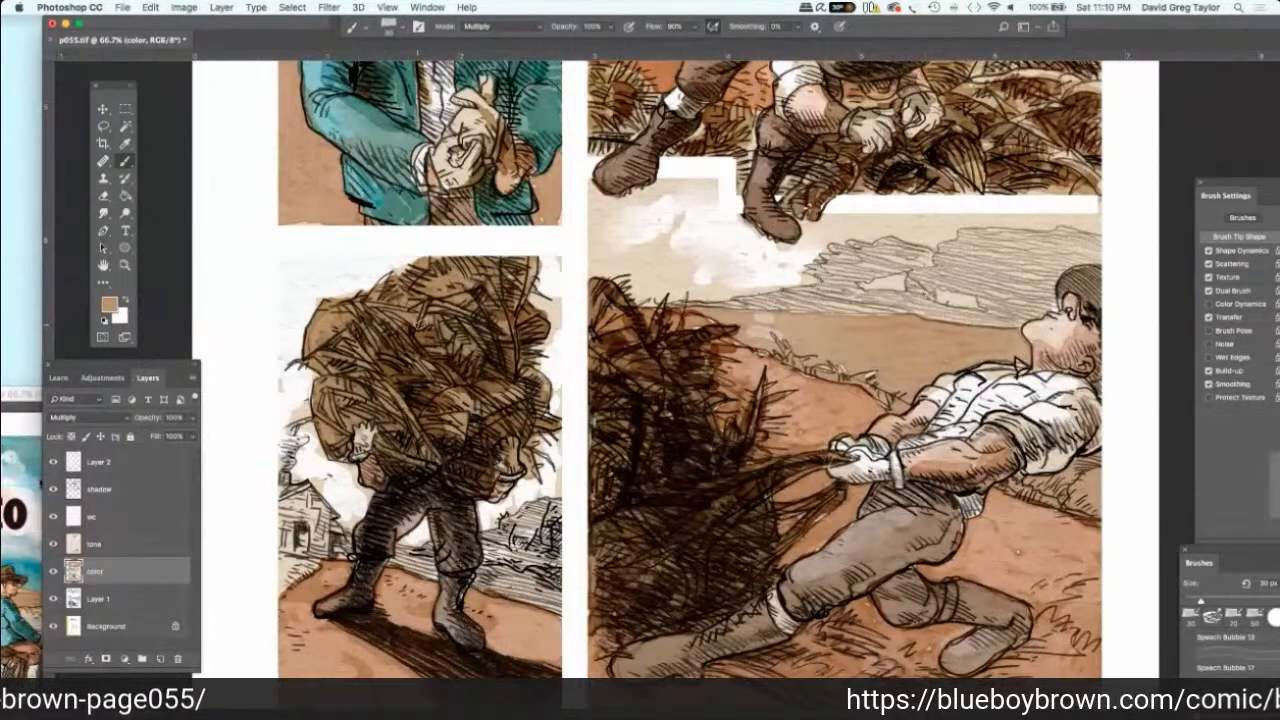
pyautogui.moveTo(440, 306); pyautogui.dragTo(394, 330)
pyautogui.moveTo(460, 284); pyautogui.dragTo(400, 312)
pyautogui.moveTo(492, 258); pyautogui.dragTo(408, 292)
pyautogui.moveTo(460, 256)
pyautogui.mouseDown()
pyautogui.moveTo(414, 290)
pyautogui.moveTo(408, 270)
pyautogui.mouseUp()
pyautogui.moveTo(532, 258); pyautogui.dragTo(496, 314)
# Step: Darken the left side and lower middle of the carried brush bundle with more tan strokes, down to the man's hands
pyautogui.moveTo(408, 302); pyautogui.dragTo(350, 326)
pyautogui.moveTo(406, 292)
pyautogui.mouseDown()
pyautogui.moveTo(354, 314)
pyautogui.moveTo(358, 304)
pyautogui.moveTo(350, 362)
pyautogui.mouseUp()
pyautogui.moveTo(374, 314)
pyautogui.mouseDown()
pyautogui.moveTo(352, 366)
pyautogui.moveTo(324, 350)
pyautogui.moveTo(306, 360)
pyautogui.moveTo(326, 402)
pyautogui.mouseUp()
pyautogui.moveTo(350, 354)
pyautogui.mouseDown()
pyautogui.moveTo(328, 430)
pyautogui.moveTo(351, 419)
pyautogui.moveTo(321, 449)
pyautogui.mouseUp()
pyautogui.moveTo(400, 402); pyautogui.dragTo(350, 444)
pyautogui.moveTo(384, 421)
pyautogui.mouseDown()
pyautogui.moveTo(373, 474)
pyautogui.moveTo(390, 465)
pyautogui.mouseUp()
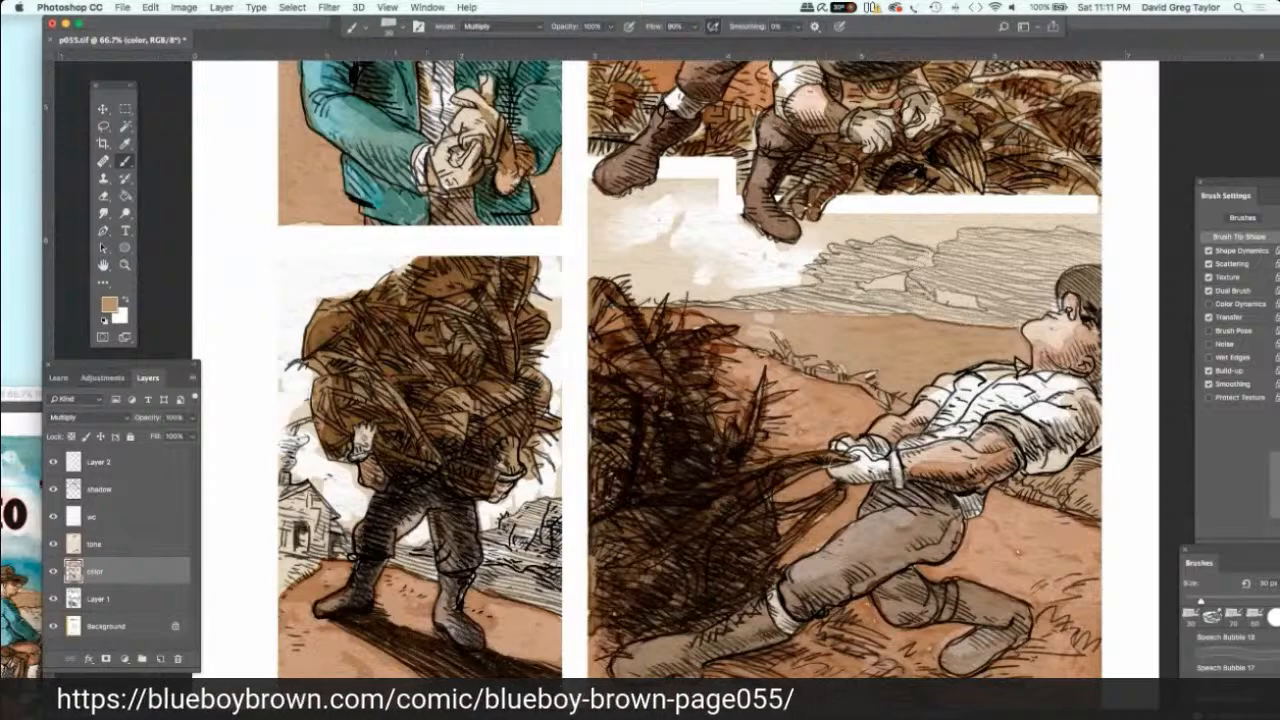
pyautogui.moveTo(406, 378); pyautogui.dragTo(362, 406)
pyautogui.moveTo(468, 406); pyautogui.dragTo(450, 446)
pyautogui.moveTo(476, 398); pyautogui.dragTo(452, 446)
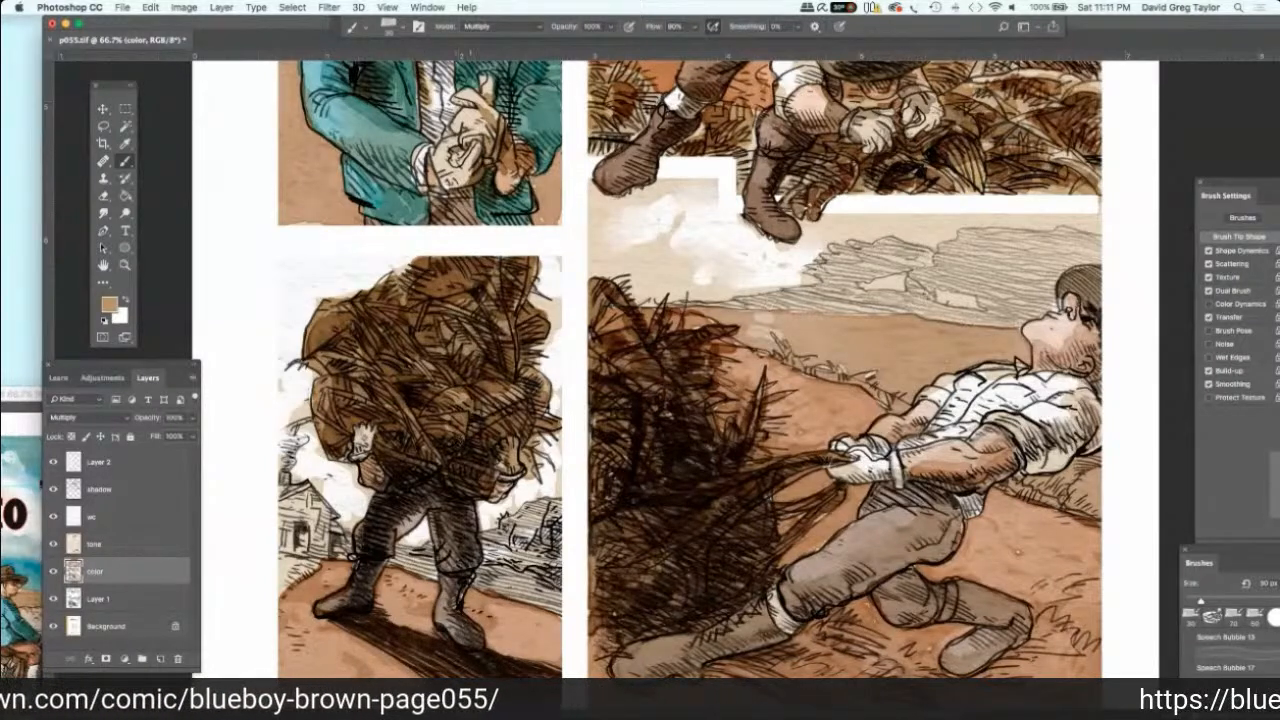
pyautogui.moveTo(510, 386); pyautogui.dragTo(482, 416)
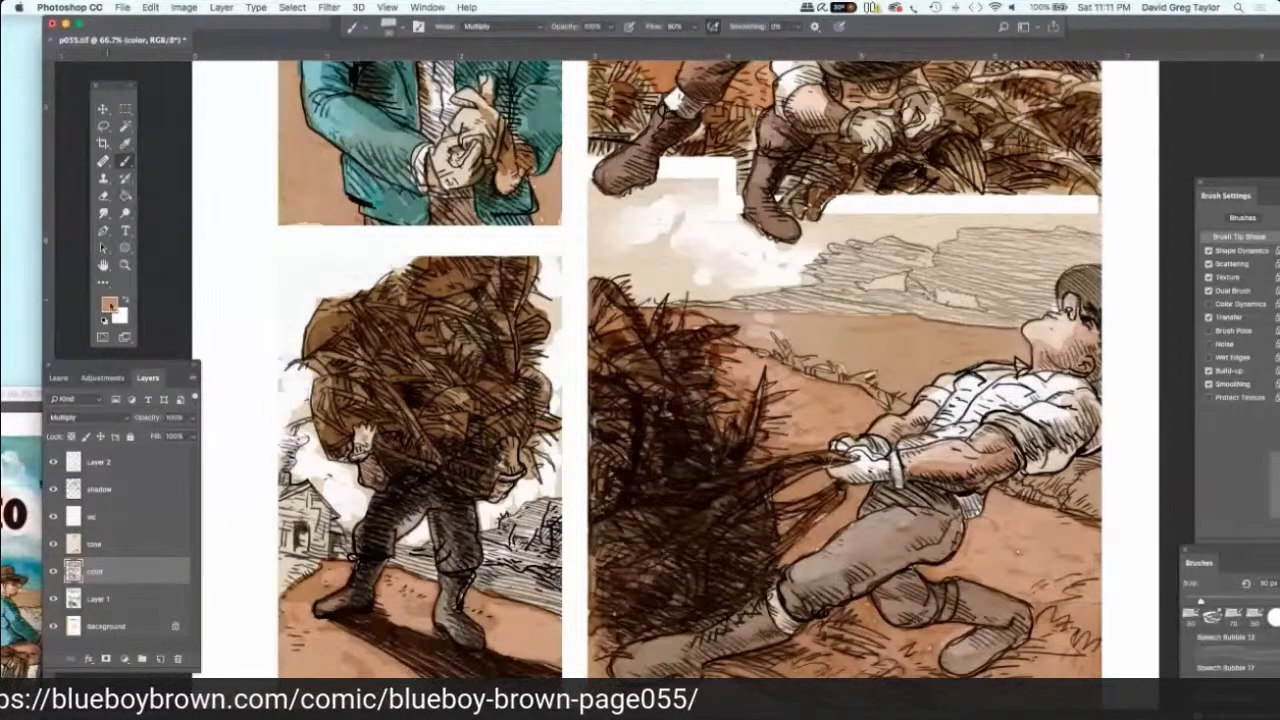
# Step: Set the foreground color to a muted tan (H 38, S 30, B 67) and paint the distant tree line behind the pulling man
pyautogui.click(108, 303)
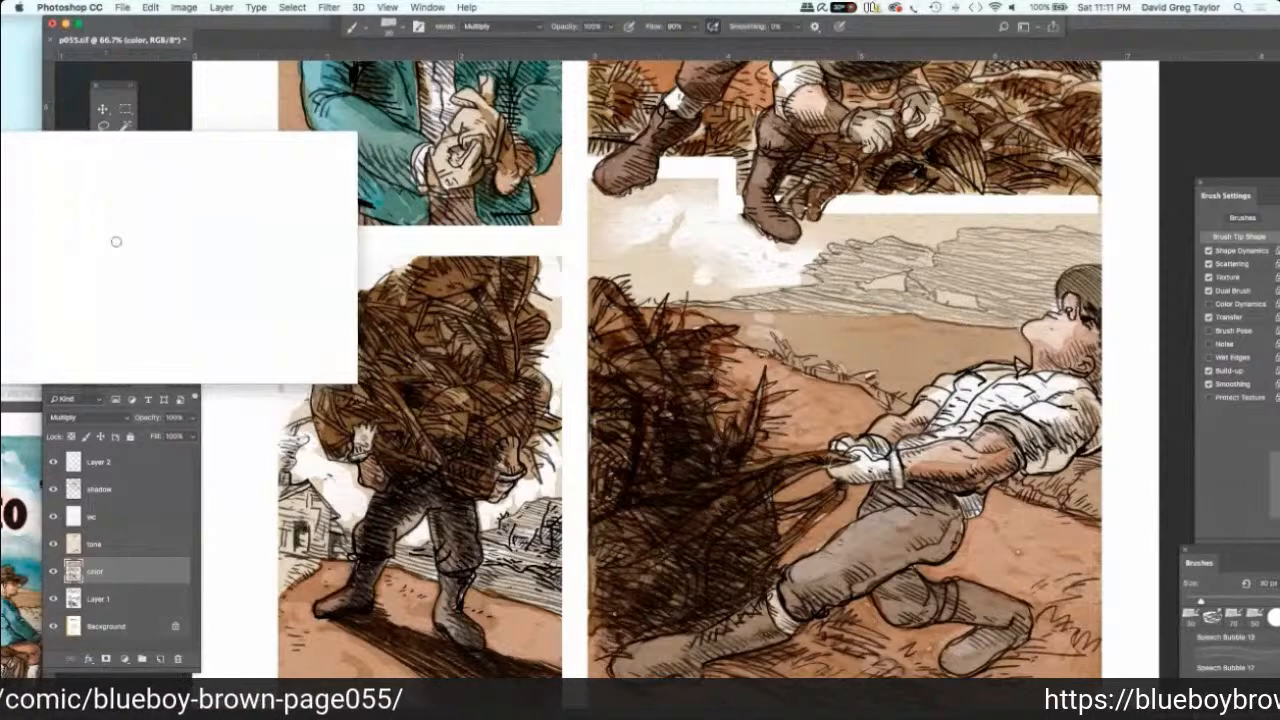
pyautogui.moveTo(51, 201); pyautogui.dragTo(59, 223)
pyautogui.moveTo(59, 223); pyautogui.dragTo(59, 222)
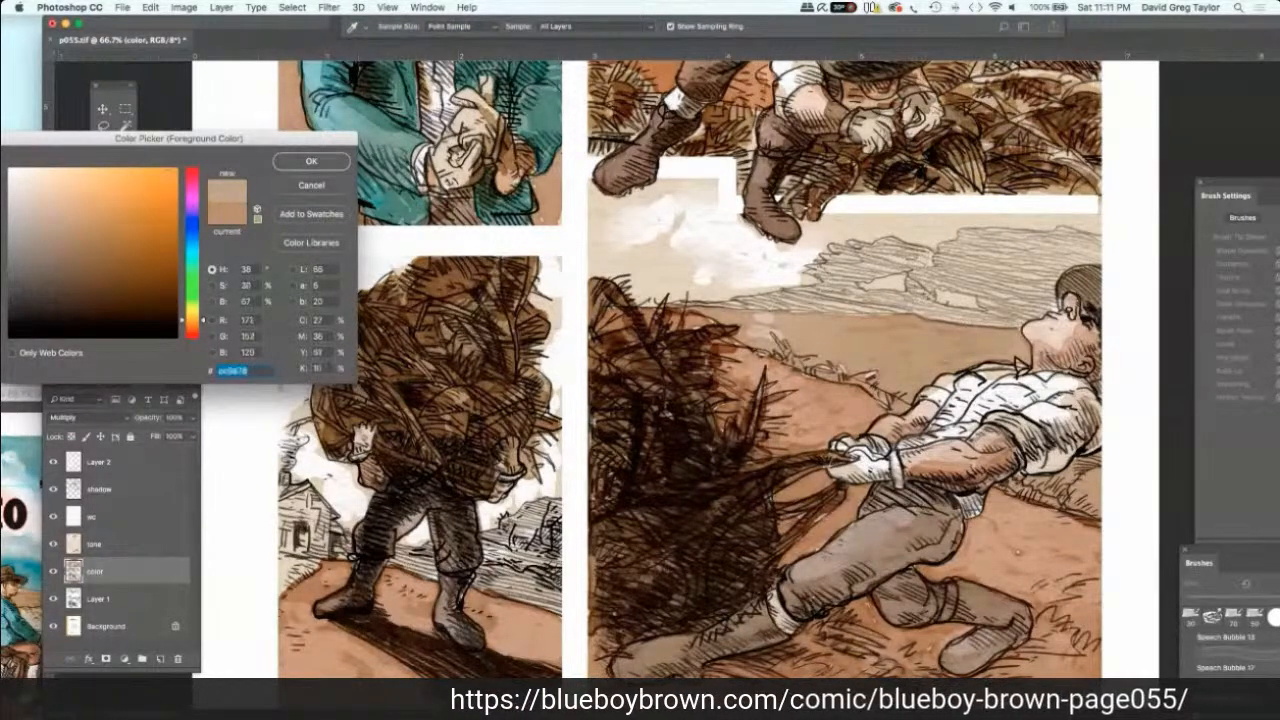
pyautogui.click(293, 164)
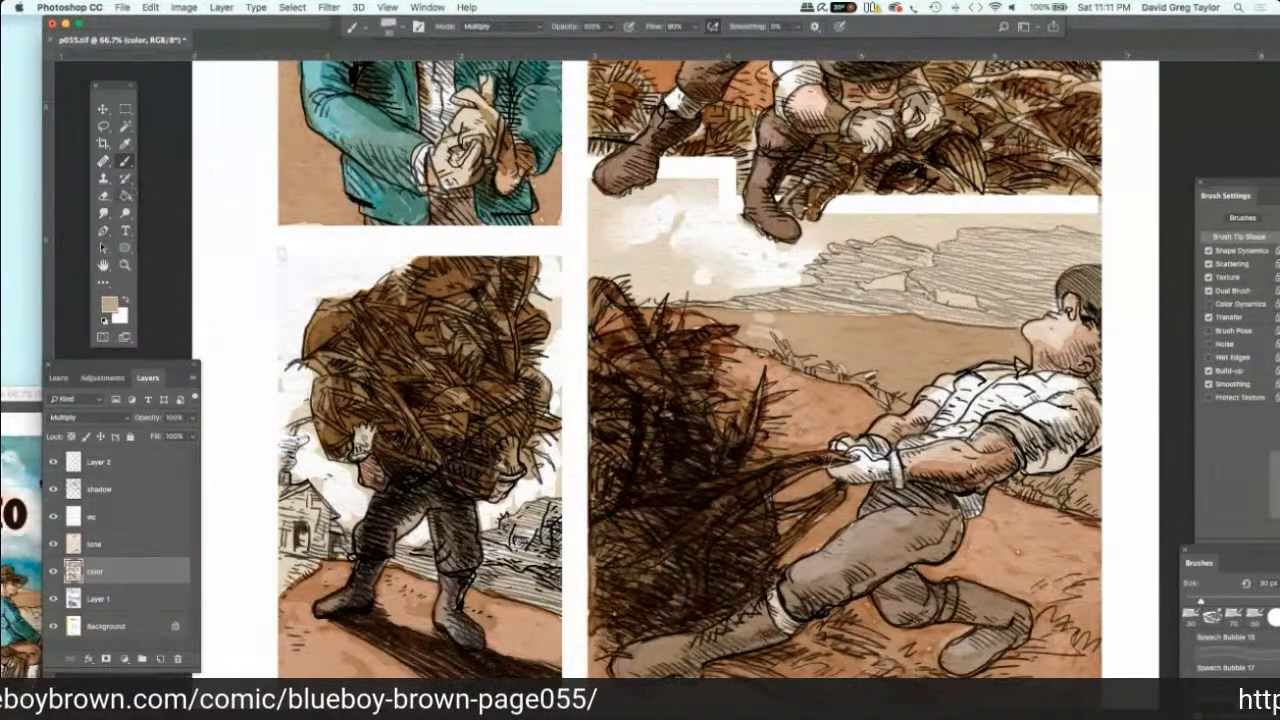
pyautogui.moveTo(960, 262)
pyautogui.mouseDown()
pyautogui.moveTo(994, 268)
pyautogui.moveTo(942, 286)
pyautogui.moveTo(962, 288)
pyautogui.moveTo(928, 272)
pyautogui.moveTo(912, 288)
pyautogui.moveTo(944, 320)
pyautogui.moveTo(996, 325)
pyautogui.moveTo(1058, 302)
pyautogui.moveTo(1054, 276)
pyautogui.moveTo(1002, 282)
pyautogui.moveTo(1030, 288)
pyautogui.moveTo(996, 301)
pyautogui.moveTo(982, 282)
pyautogui.moveTo(1040, 262)
pyautogui.moveTo(1044, 284)
pyautogui.moveTo(1100, 250)
pyautogui.moveTo(1048, 242)
pyautogui.moveTo(1060, 228)
pyautogui.moveTo(1060, 244)
pyautogui.moveTo(958, 240)
pyautogui.moveTo(935, 257)
pyautogui.moveTo(944, 268)
pyautogui.moveTo(970, 254)
pyautogui.moveTo(882, 262)
pyautogui.moveTo(920, 254)
pyautogui.moveTo(880, 242)
pyautogui.mouseUp()
pyautogui.keyDown('alt'); pyautogui.click(1004, 330); pyautogui.keyUp('alt')
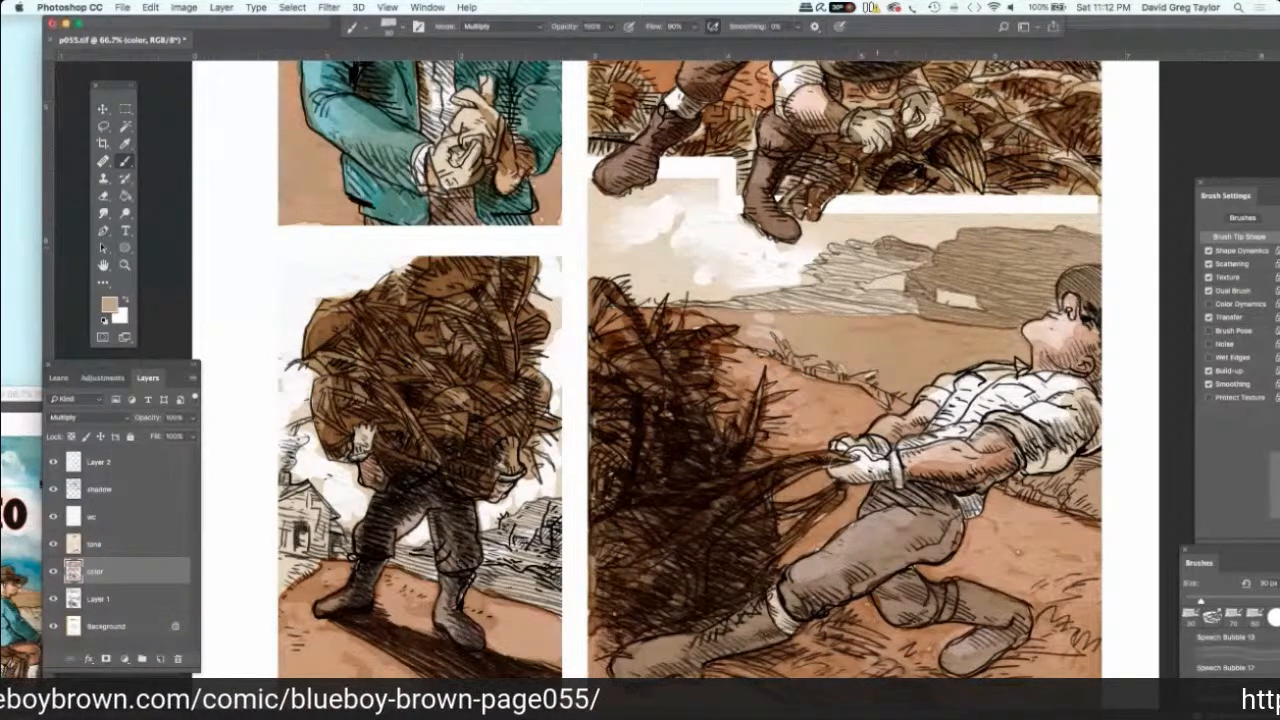
pyautogui.moveTo(915, 248)
pyautogui.mouseDown()
pyautogui.moveTo(870, 270)
pyautogui.moveTo(856, 298)
pyautogui.mouseUp()
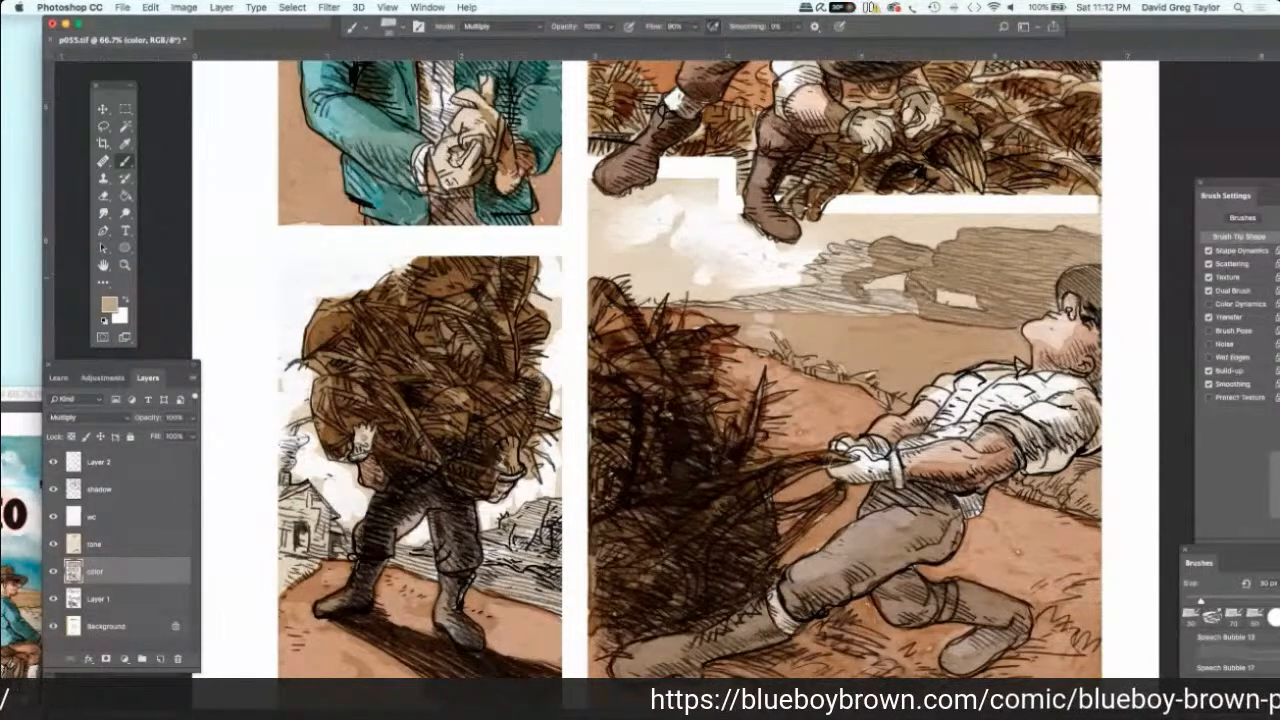
pyautogui.moveTo(862, 292)
pyautogui.mouseDown()
pyautogui.moveTo(916, 309)
pyautogui.moveTo(694, 298)
pyautogui.moveTo(840, 294)
pyautogui.moveTo(800, 292)
pyautogui.moveTo(817, 268)
pyautogui.moveTo(864, 250)
pyautogui.moveTo(858, 268)
pyautogui.moveTo(824, 259)
pyautogui.mouseUp()
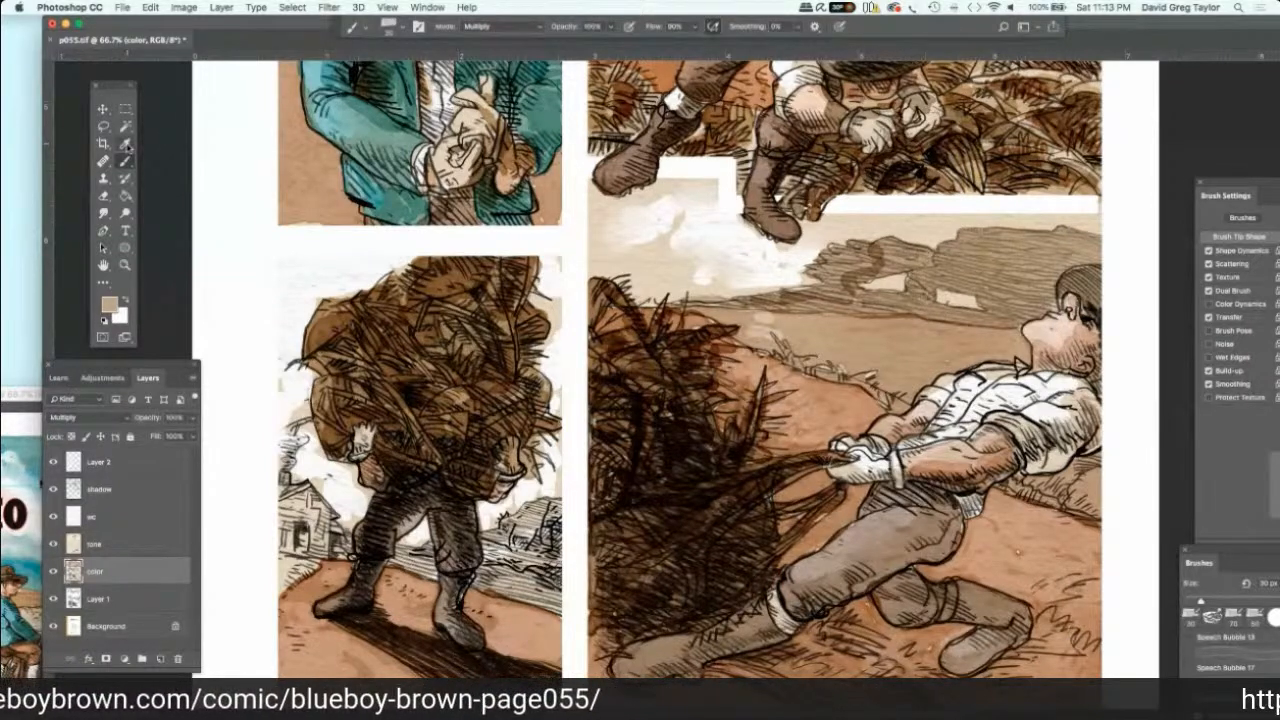
# Step: Smooth the distant tree line with the Smudge tool, then switch to the tone layer and soften the clouds
pyautogui.click(103, 213)
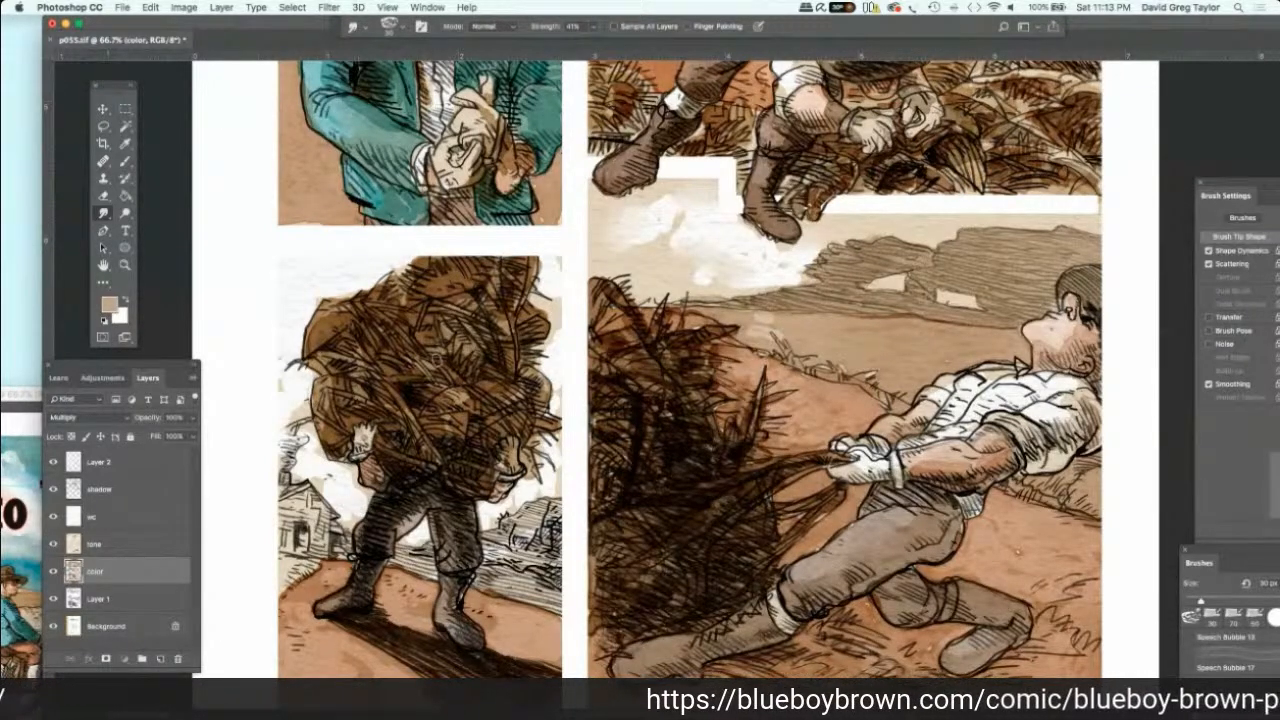
pyautogui.hotkey('alt', ']')
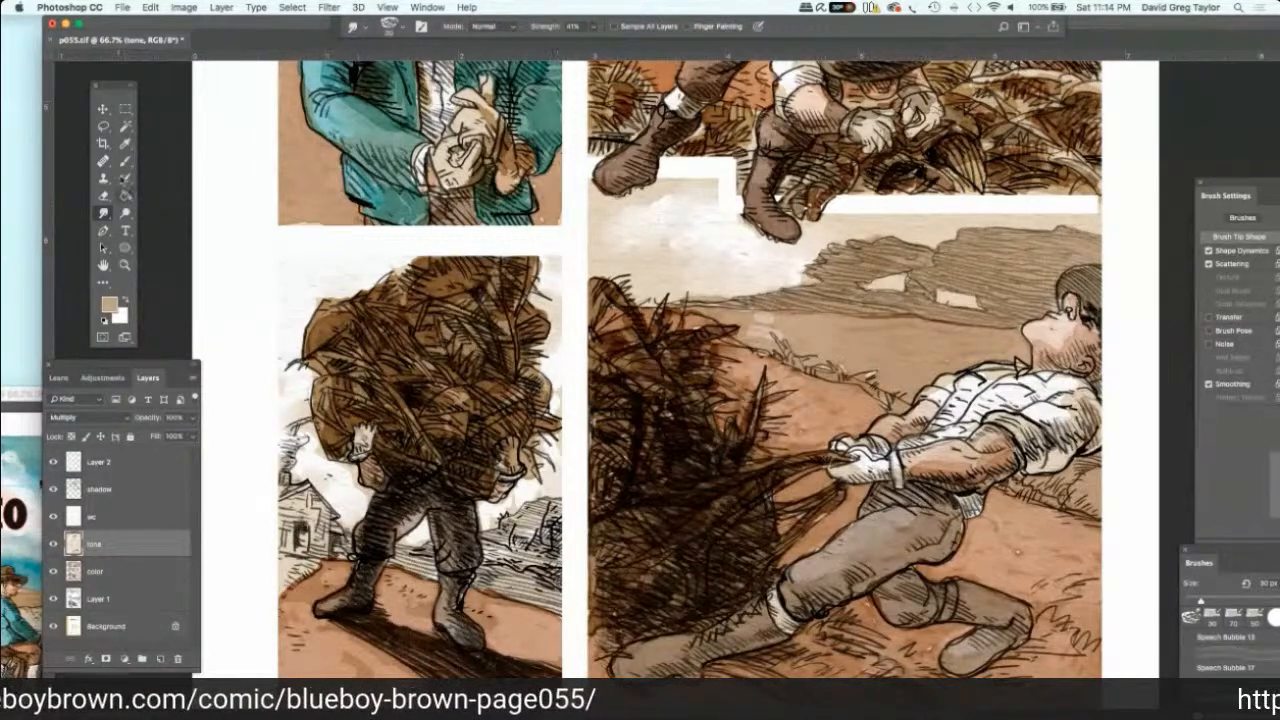
# Step: Sample a light sky blue from the p053 reference page as the foreground color
pyautogui.click(125, 127)
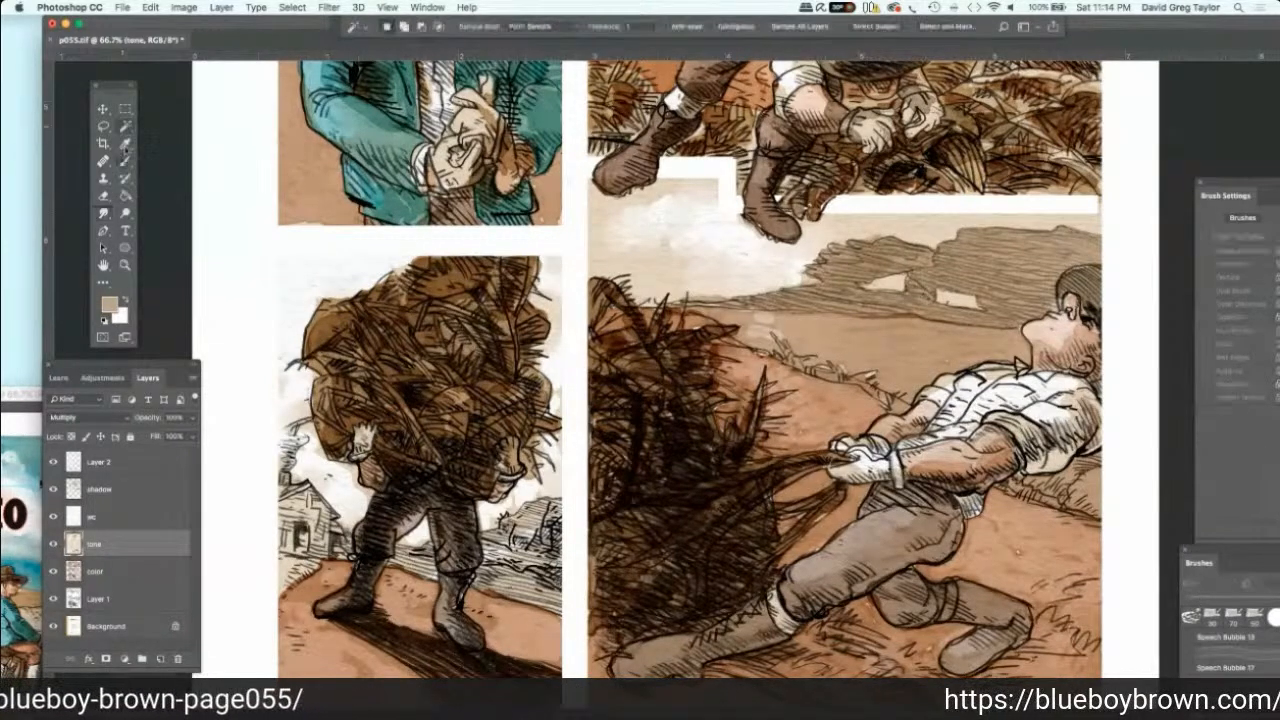
pyautogui.click(125, 143)
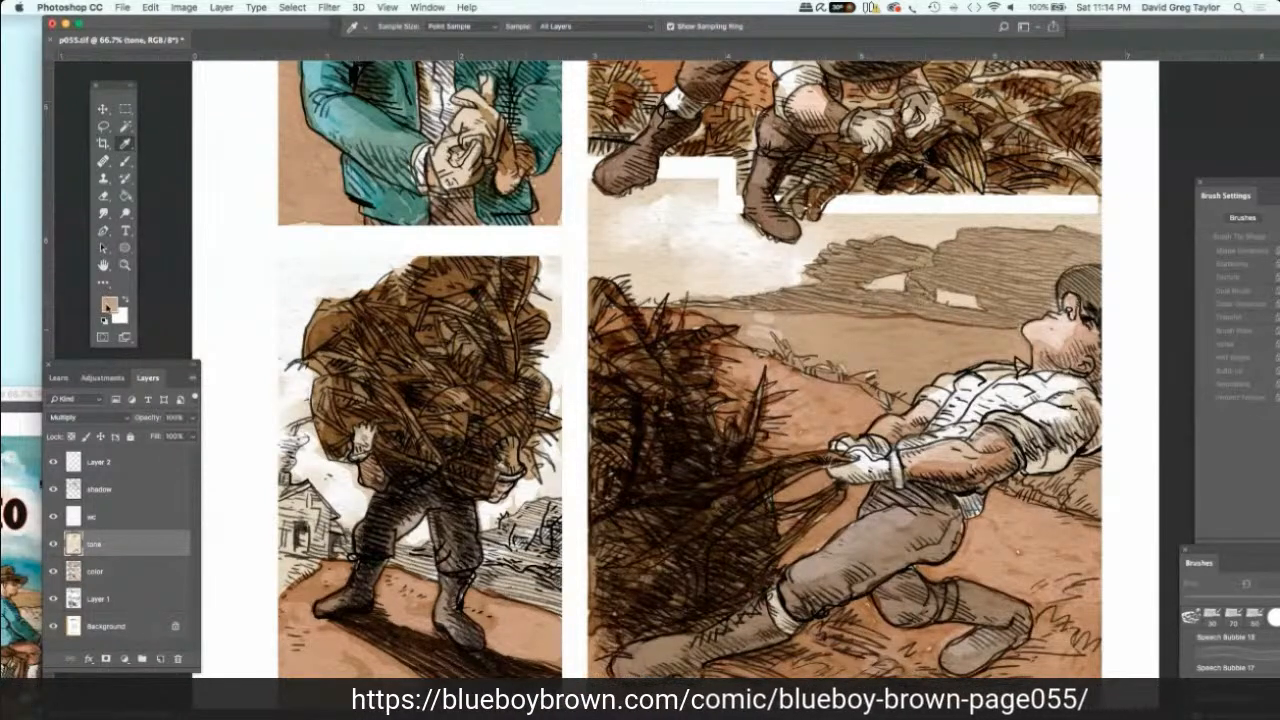
pyautogui.click(108, 301)
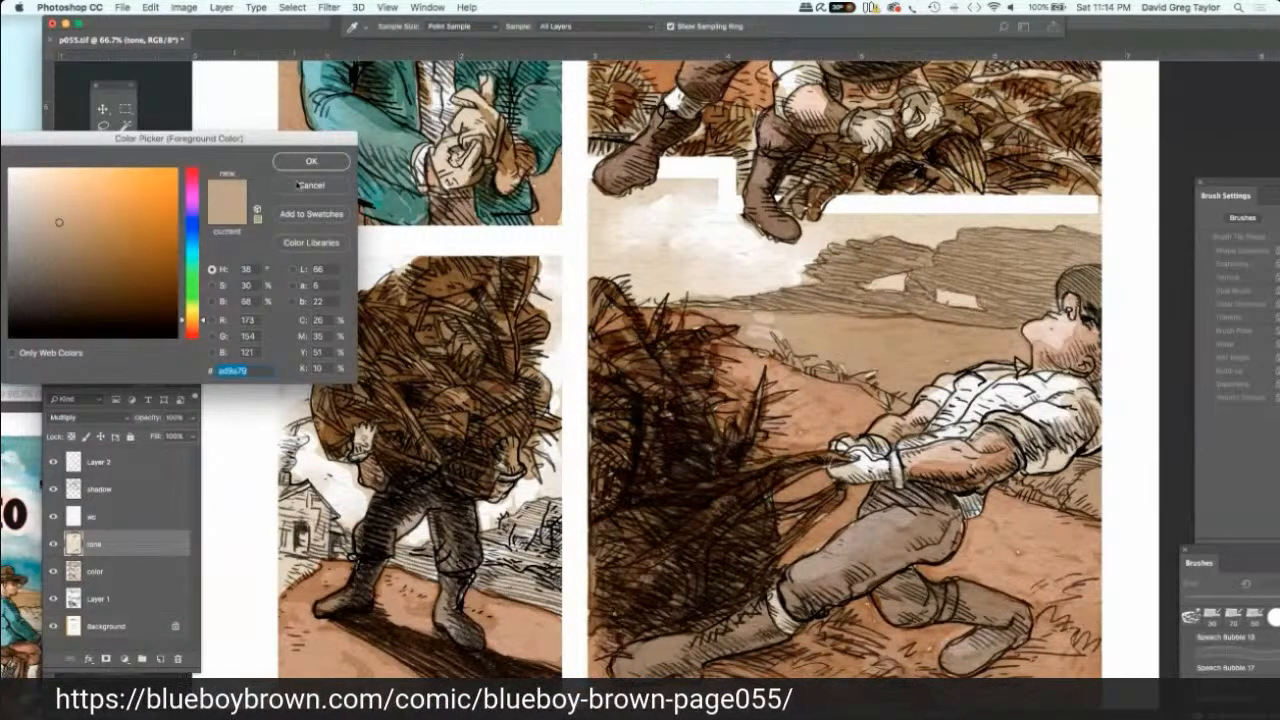
pyautogui.press('Return')
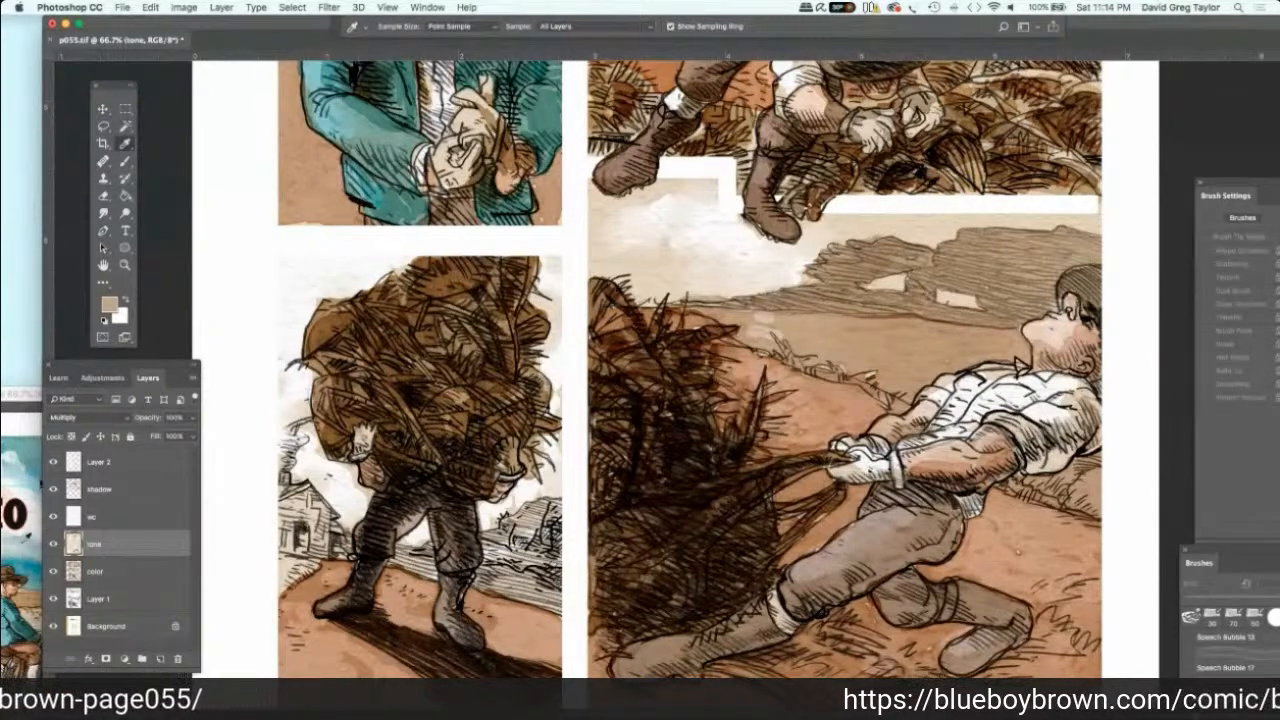
pyautogui.click(17, 467)
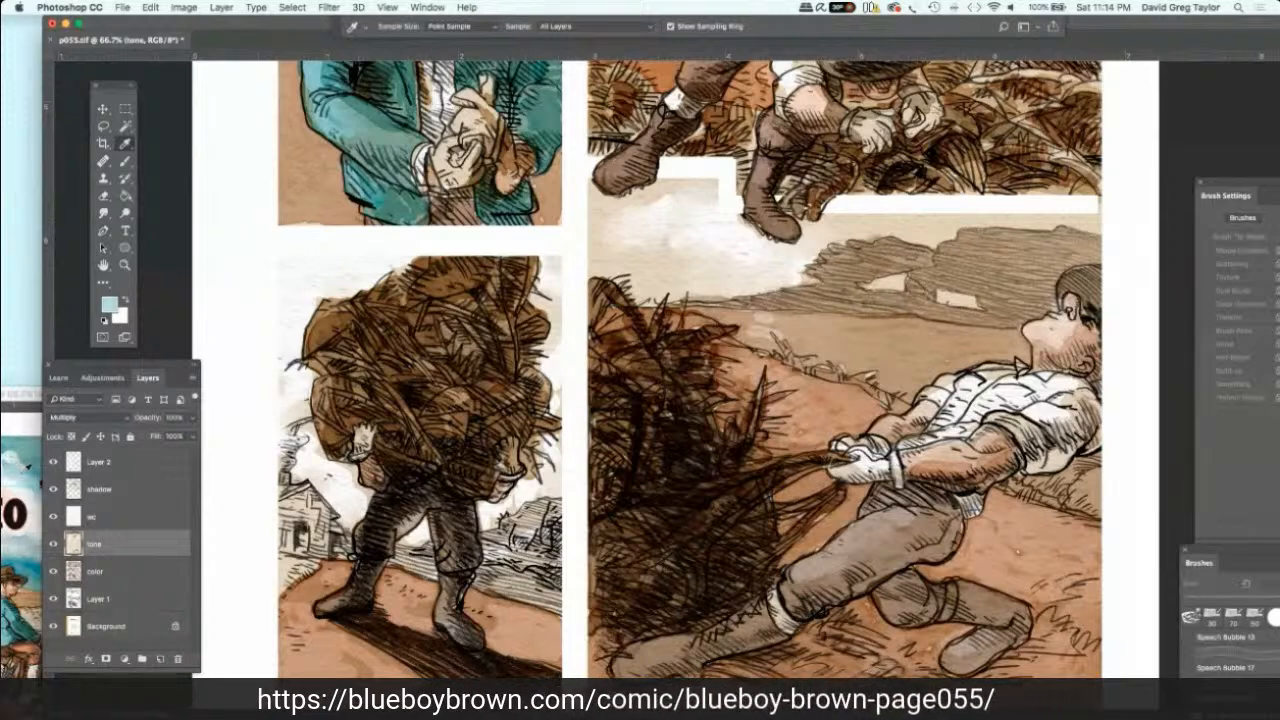
# Step: Bring the p053 copy.jpg reference page into view to examine its sky colors, and put its window away
pyautogui.click(27, 401)
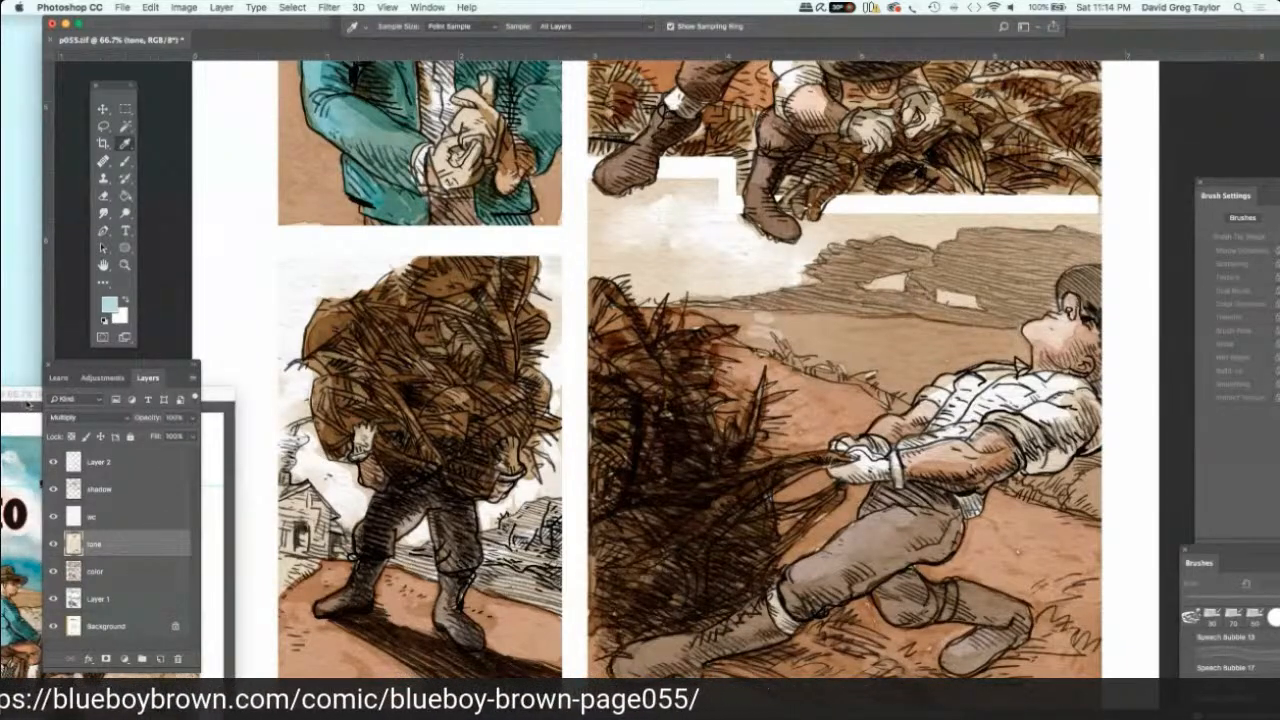
pyautogui.click(14, 399)
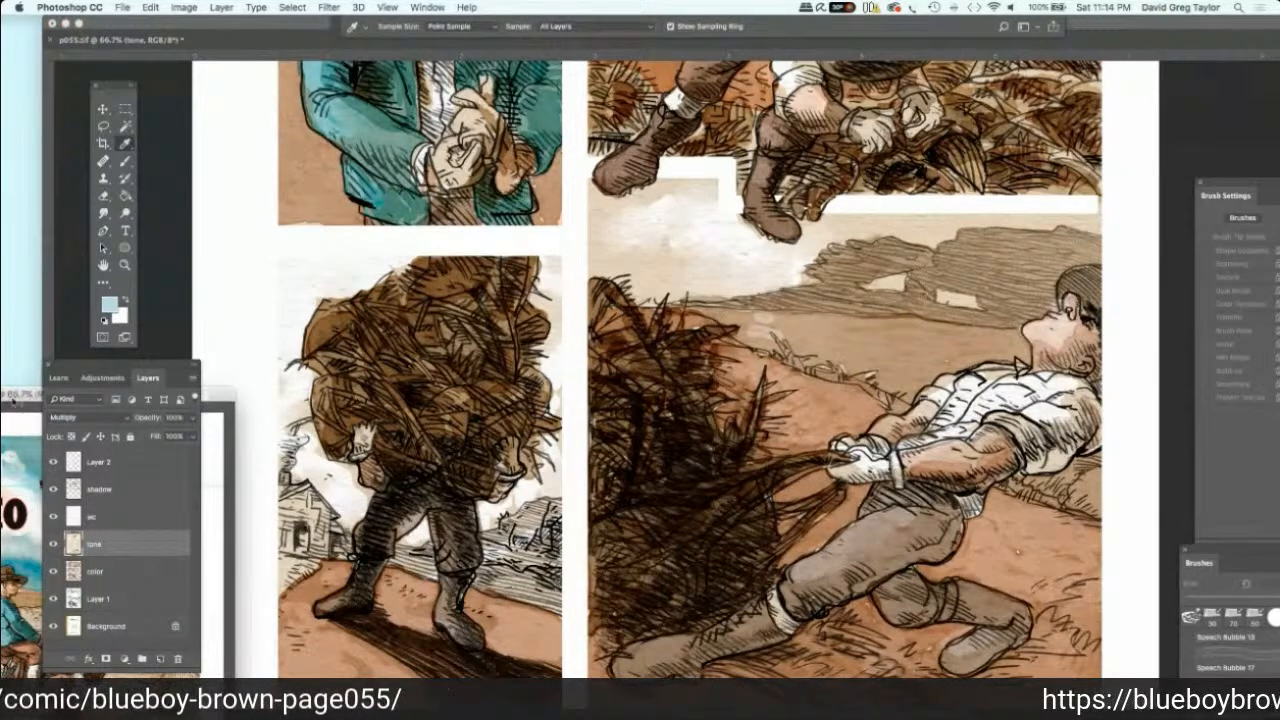
pyautogui.moveTo(14, 399); pyautogui.dragTo(239, 141)
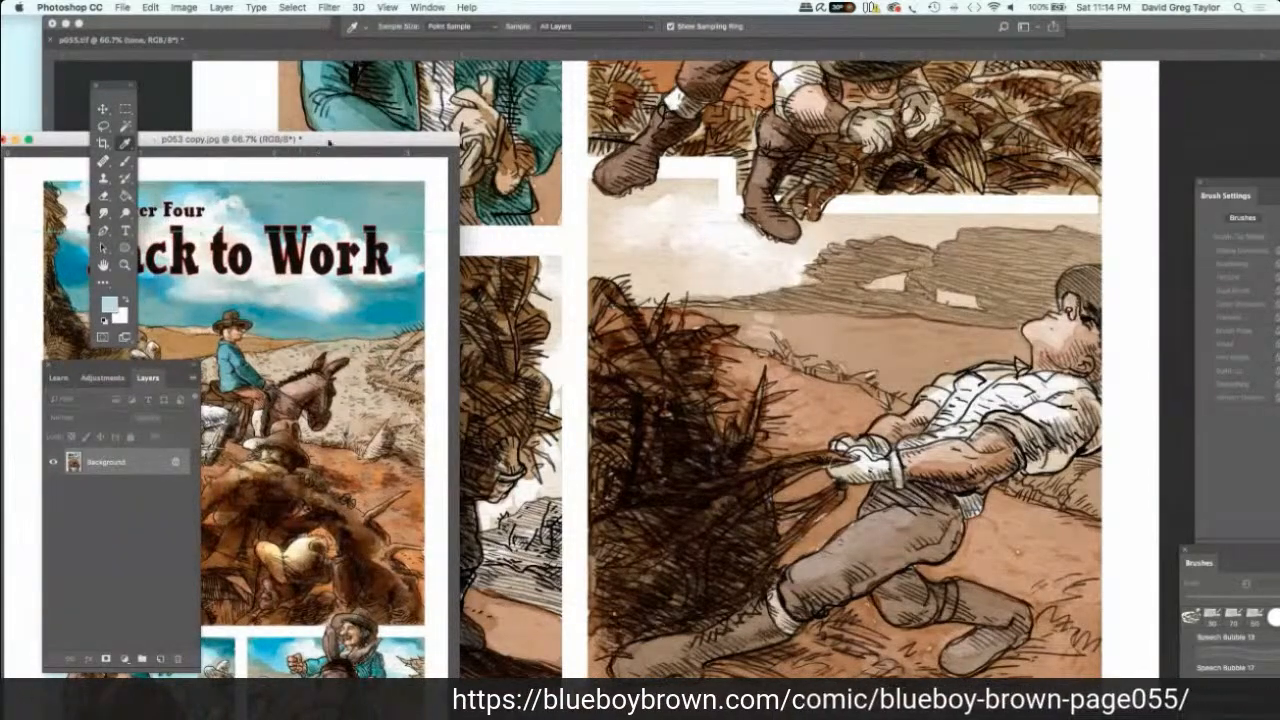
pyautogui.moveTo(239, 141); pyautogui.dragTo(458, 179)
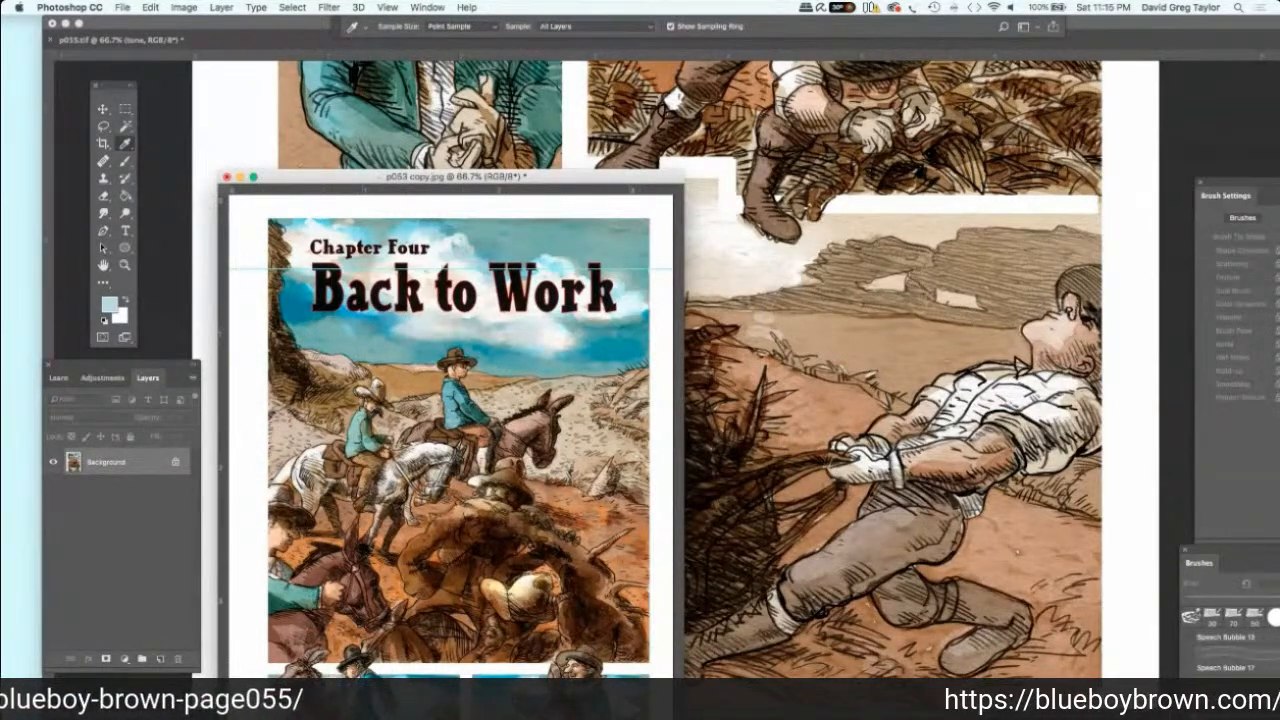
pyautogui.click(149, 8)
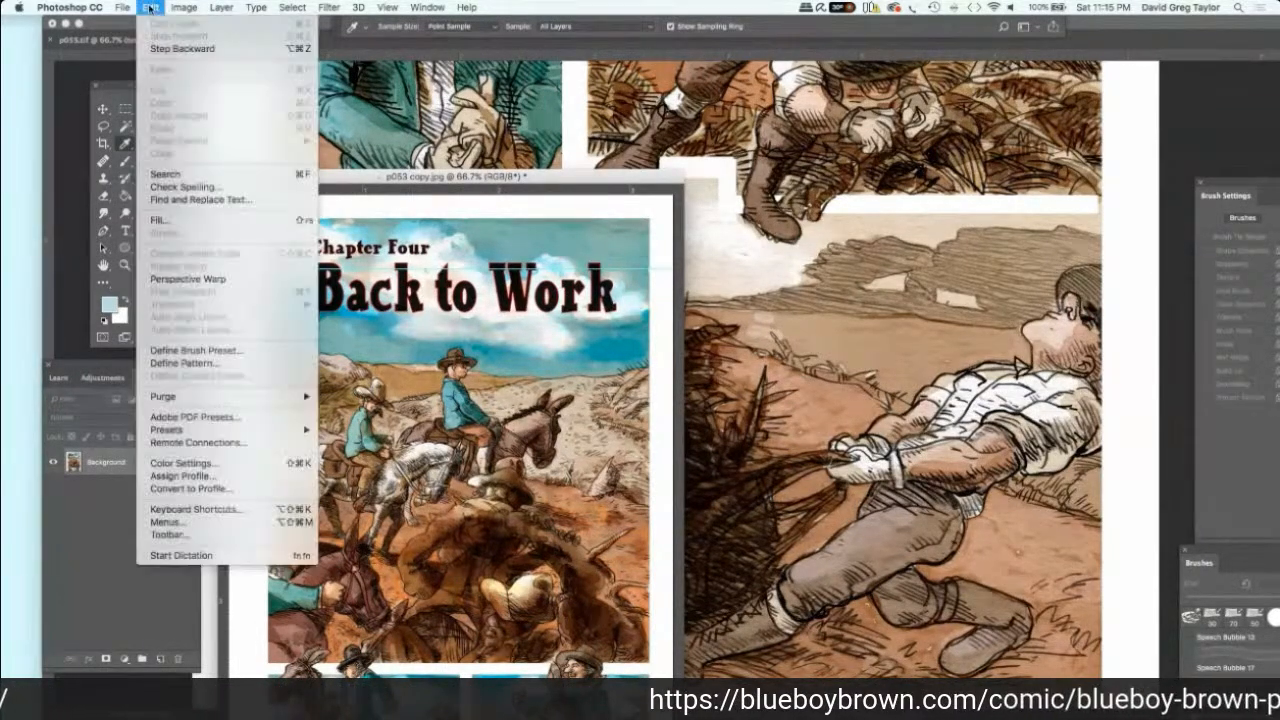
pyautogui.click(154, 43)
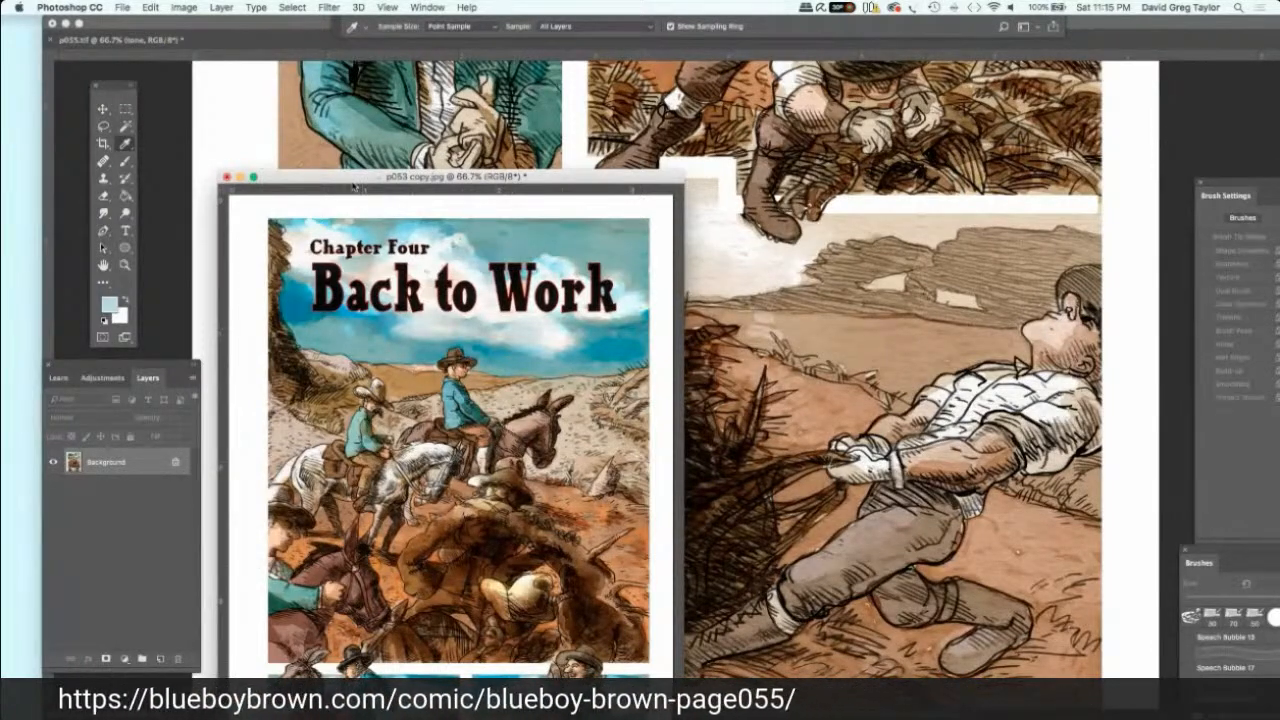
pyautogui.moveTo(333, 183); pyautogui.dragTo(154, 292)
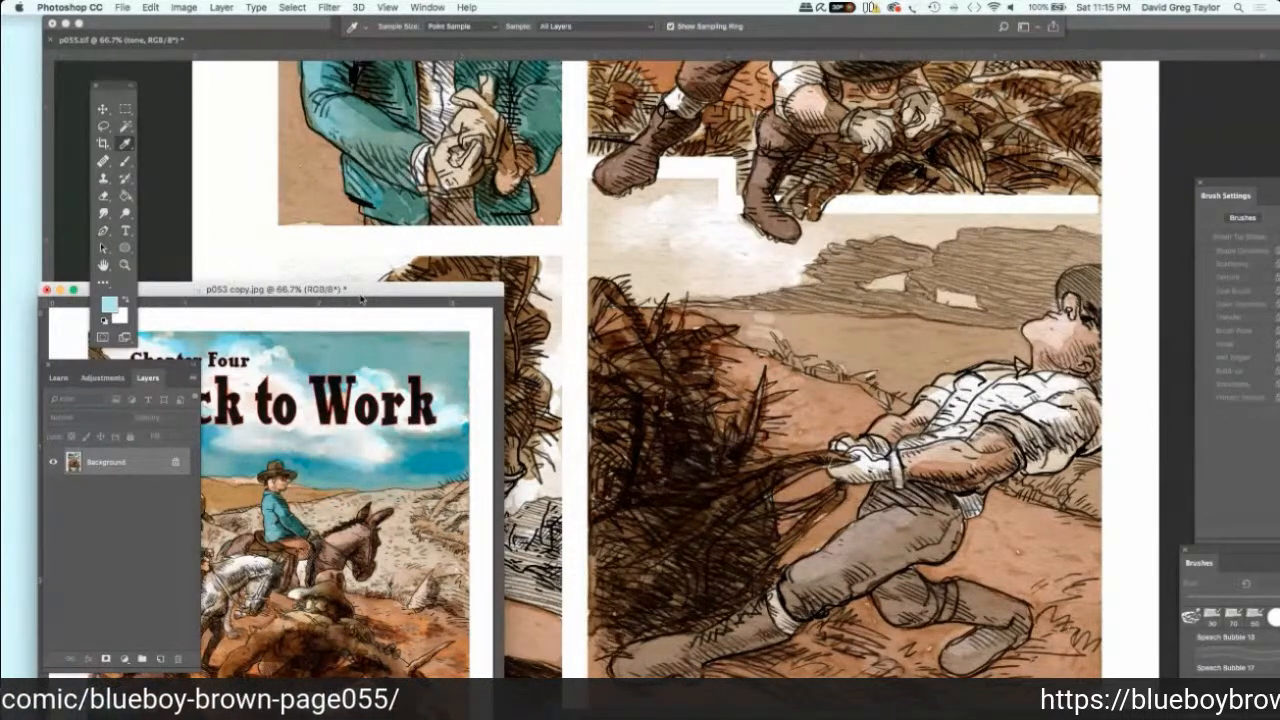
pyautogui.moveTo(366, 296); pyautogui.dragTo(273, 296)
pyautogui.press('super+w')
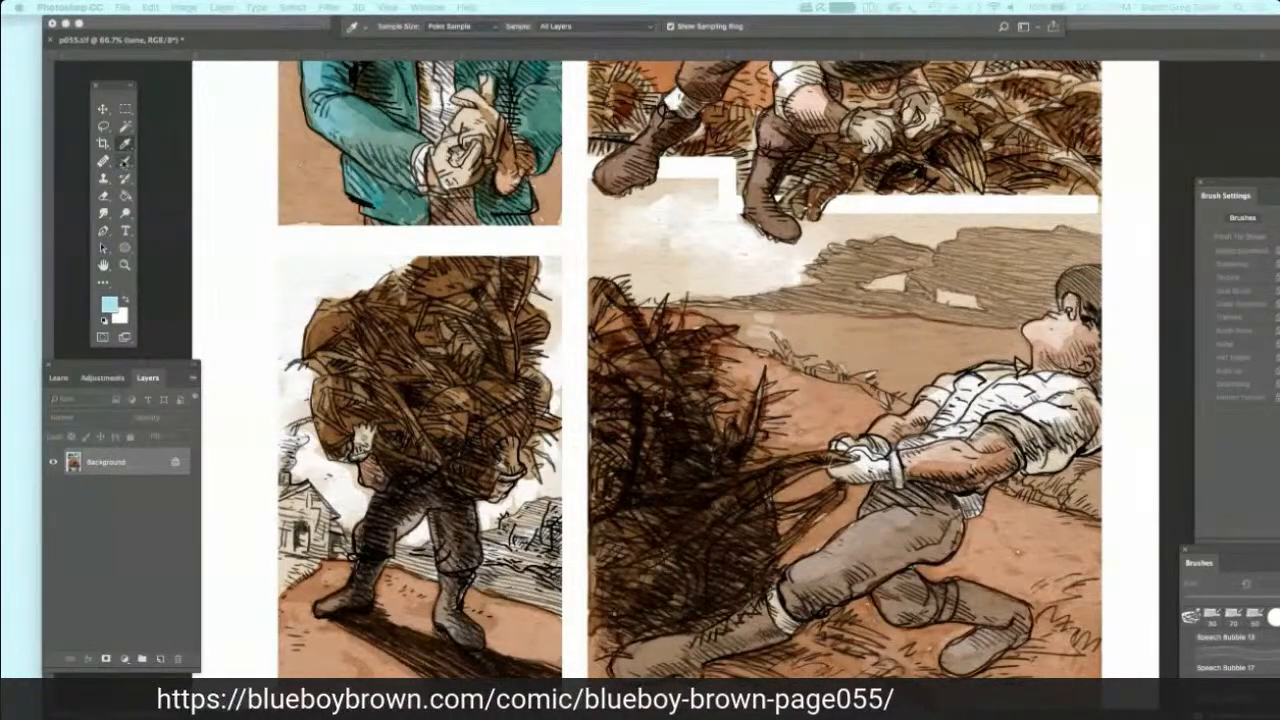
# Step: On the color layer, brush light blue over the sky above and left of the walking man's brush bundle
pyautogui.click(126, 162)
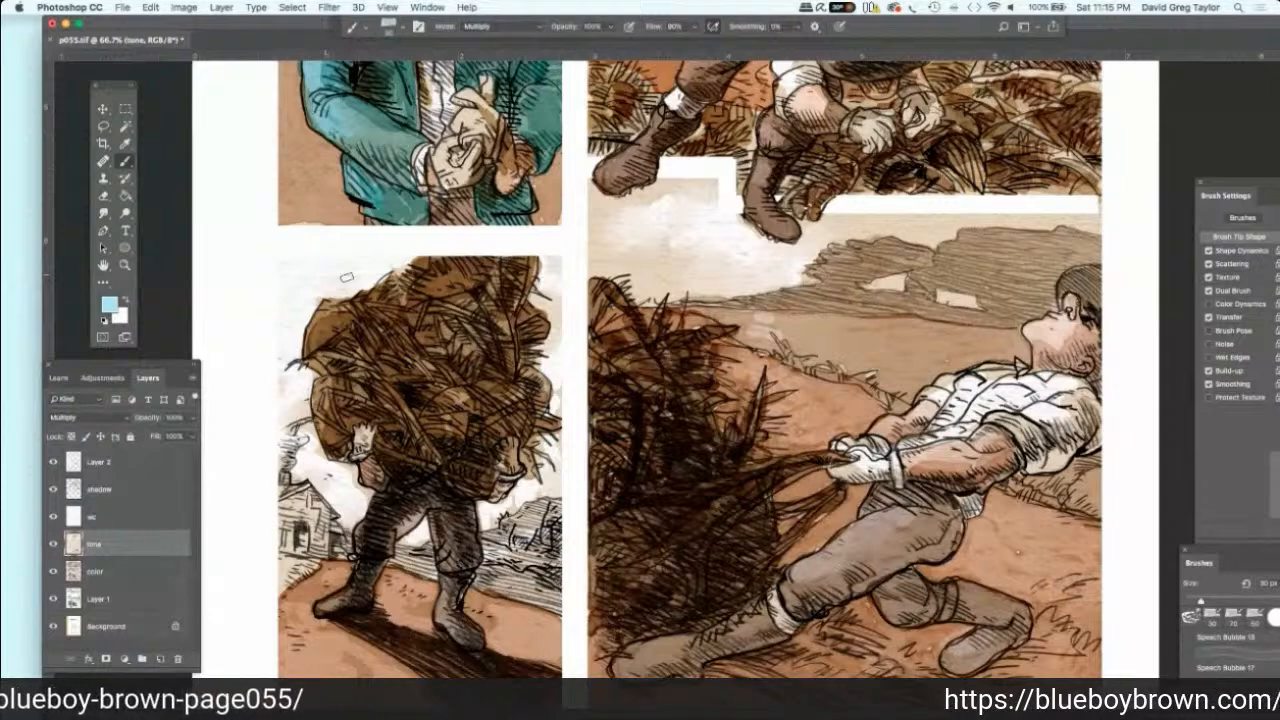
pyautogui.click(117, 573)
pyautogui.moveTo(361, 271); pyautogui.dragTo(404, 261)
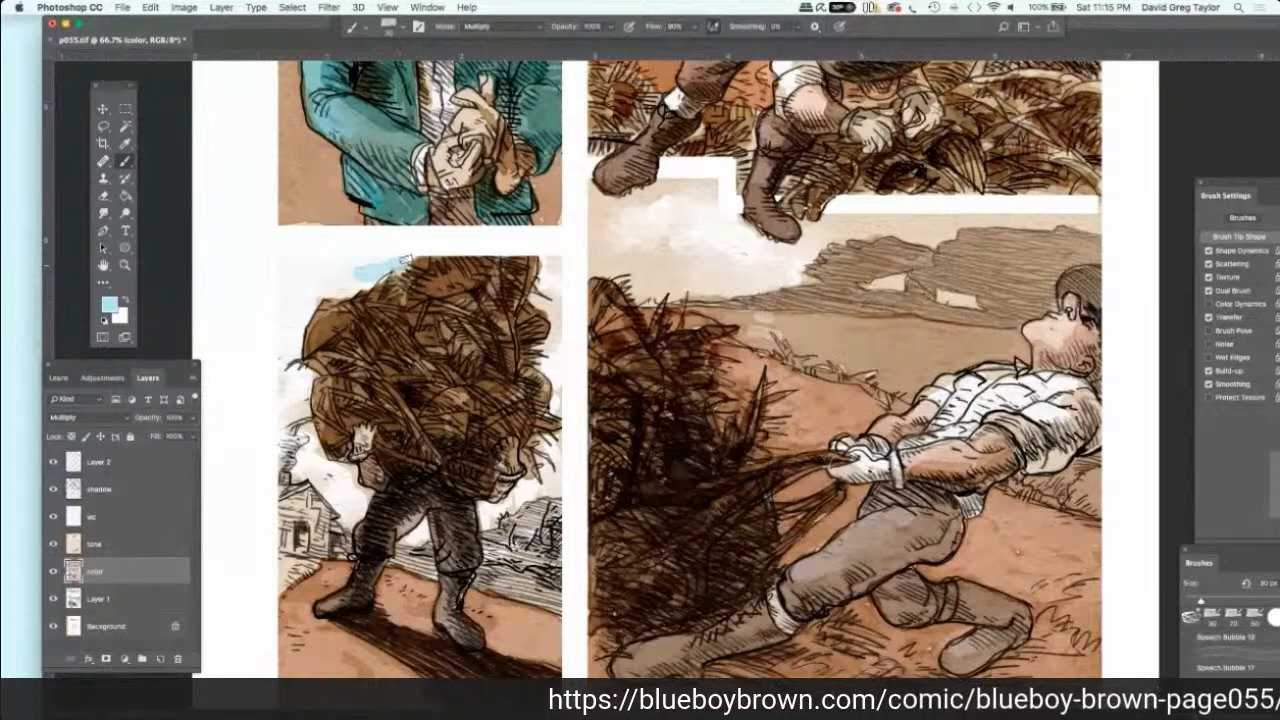
pyautogui.moveTo(405, 260); pyautogui.dragTo(334, 292)
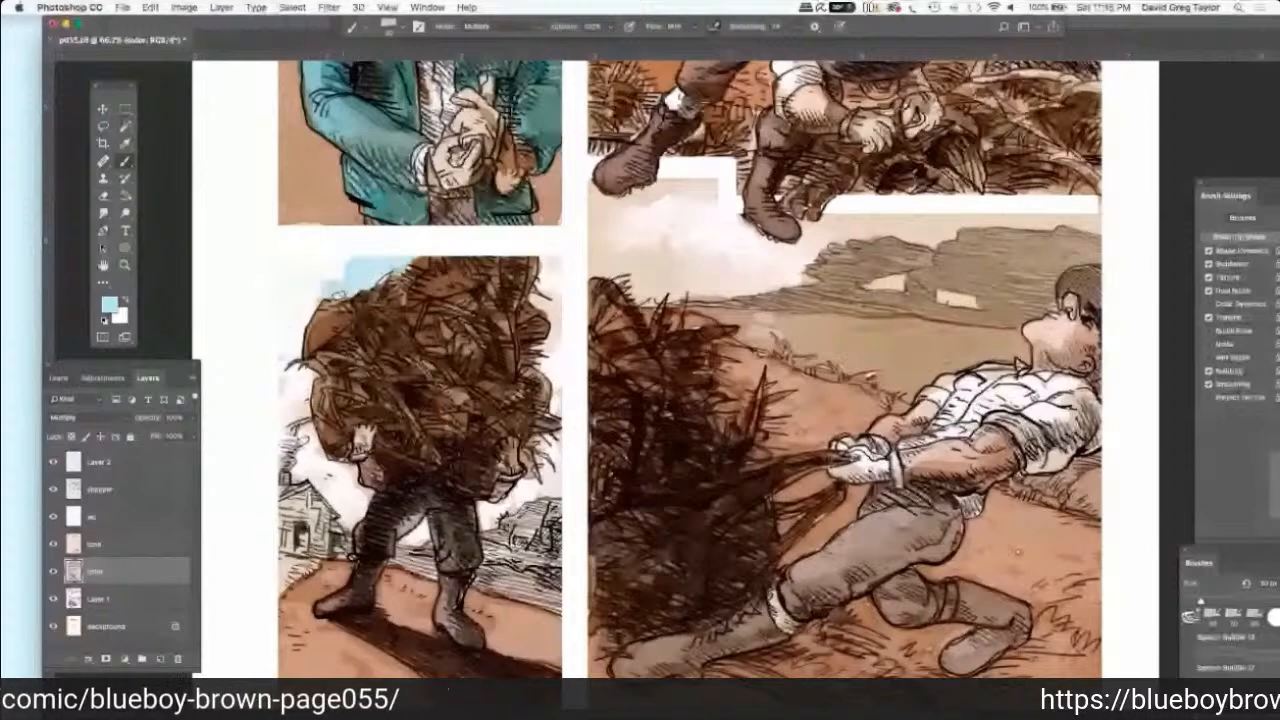
pyautogui.moveTo(334, 292)
pyautogui.mouseDown()
pyautogui.moveTo(292, 338)
pyautogui.moveTo(287, 312)
pyautogui.mouseUp()
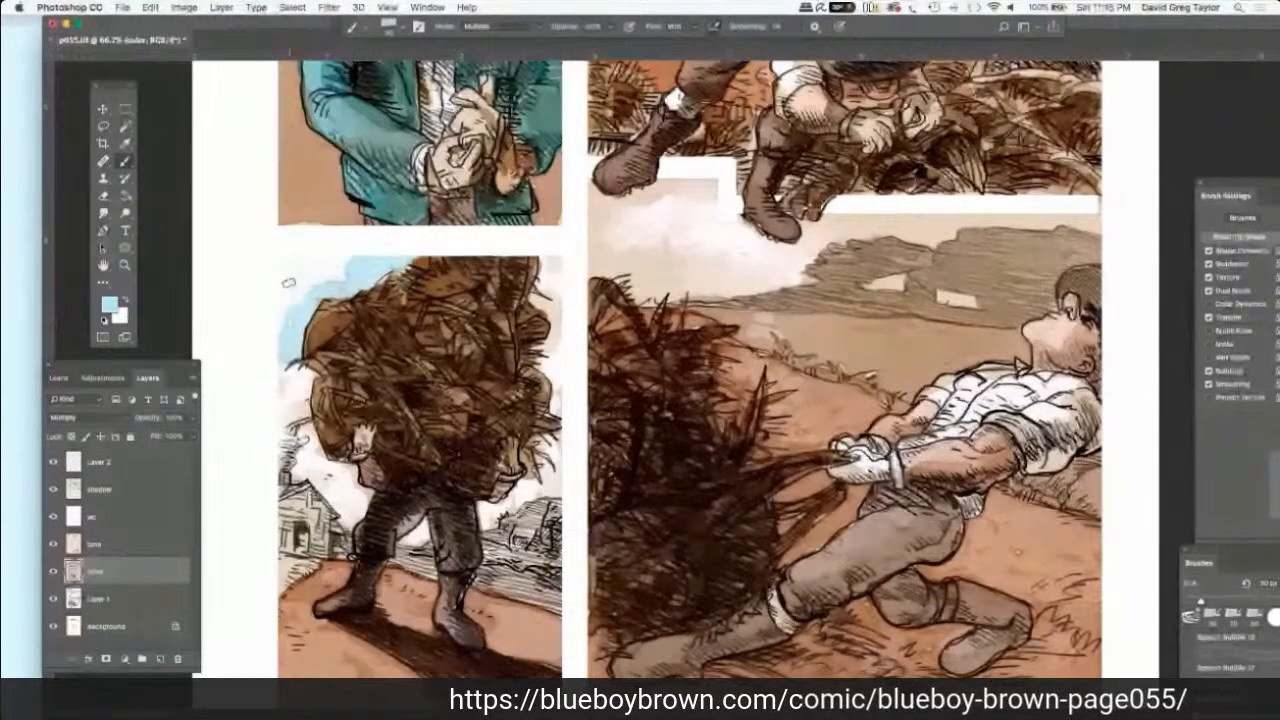
pyautogui.moveTo(288, 283)
pyautogui.mouseDown()
pyautogui.moveTo(292, 262)
pyautogui.moveTo(333, 264)
pyautogui.moveTo(337, 281)
pyautogui.moveTo(296, 290)
pyautogui.mouseUp()
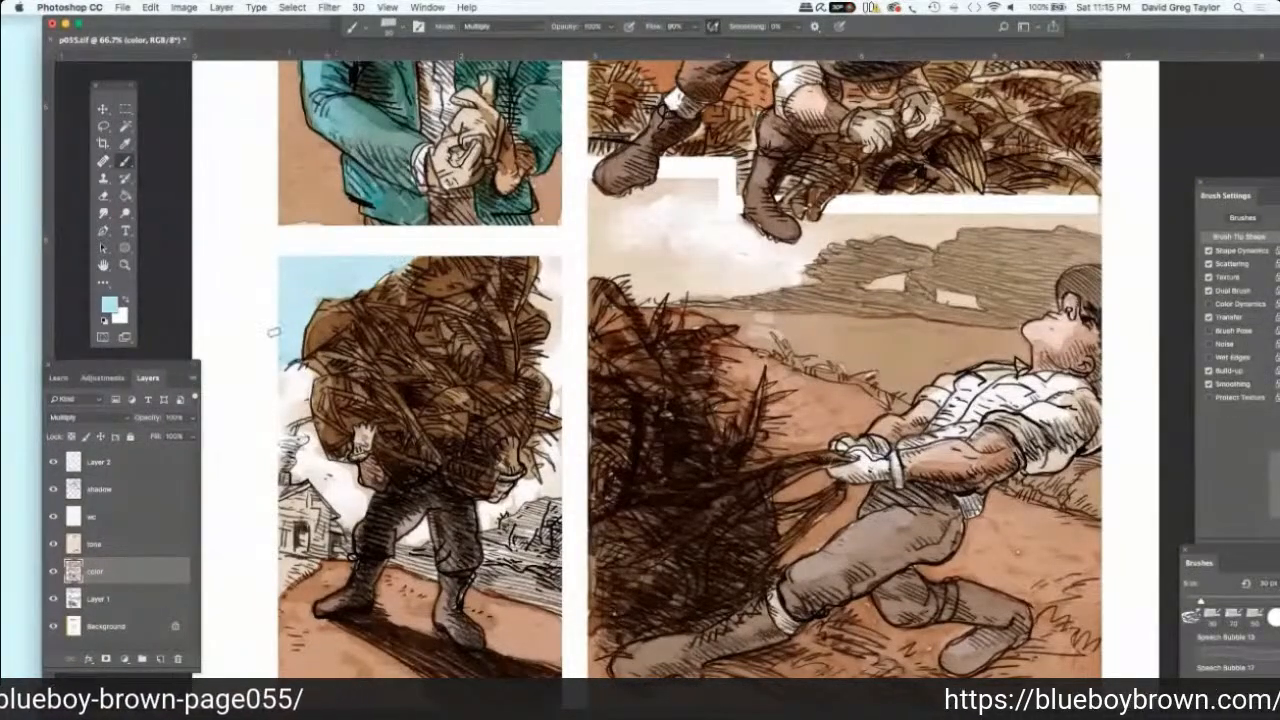
pyautogui.moveTo(280, 356)
pyautogui.mouseDown()
pyautogui.moveTo(285, 375)
pyautogui.moveTo(300, 370)
pyautogui.moveTo(301, 411)
pyautogui.moveTo(282, 396)
pyautogui.mouseUp()
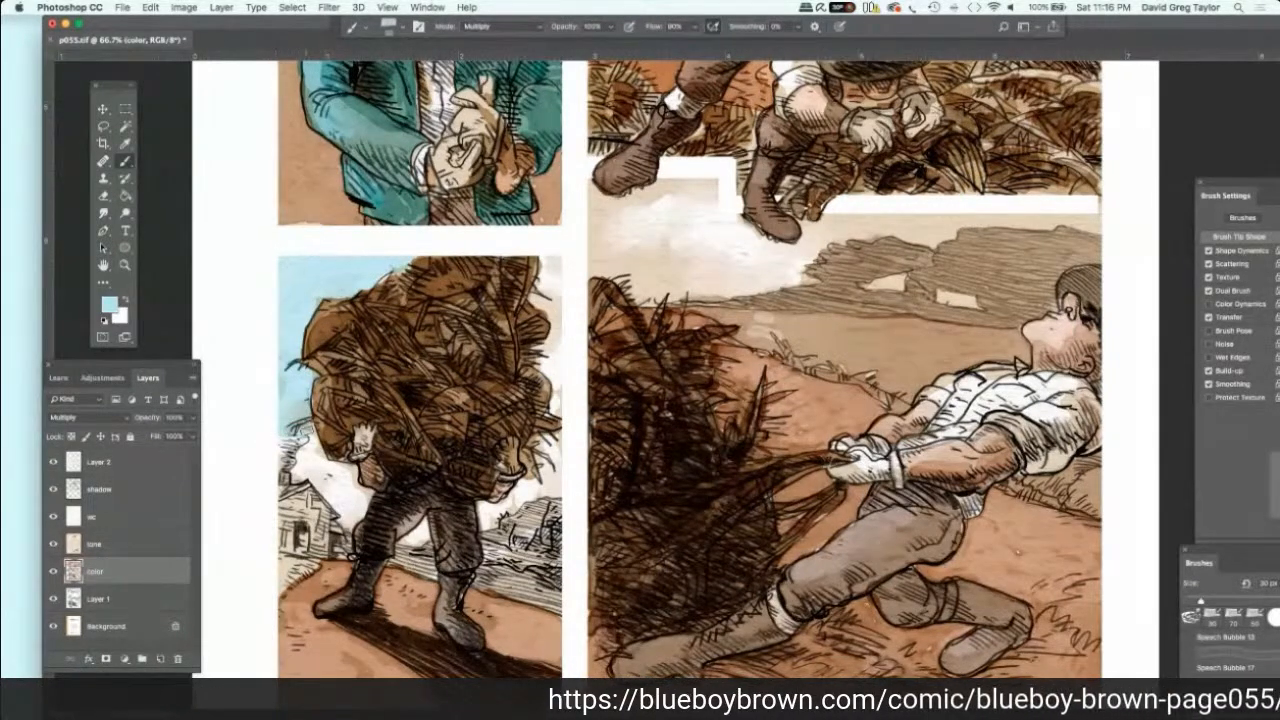
# Step: Fill the remaining sky around the walking man with light blue and deepen it along the panel's top and side edges
pyautogui.moveTo(308, 430)
pyautogui.mouseDown()
pyautogui.moveTo(300, 476)
pyautogui.moveTo(316, 474)
pyautogui.moveTo(356, 524)
pyautogui.moveTo(372, 492)
pyautogui.moveTo(350, 468)
pyautogui.moveTo(356, 498)
pyautogui.moveTo(338, 494)
pyautogui.mouseUp()
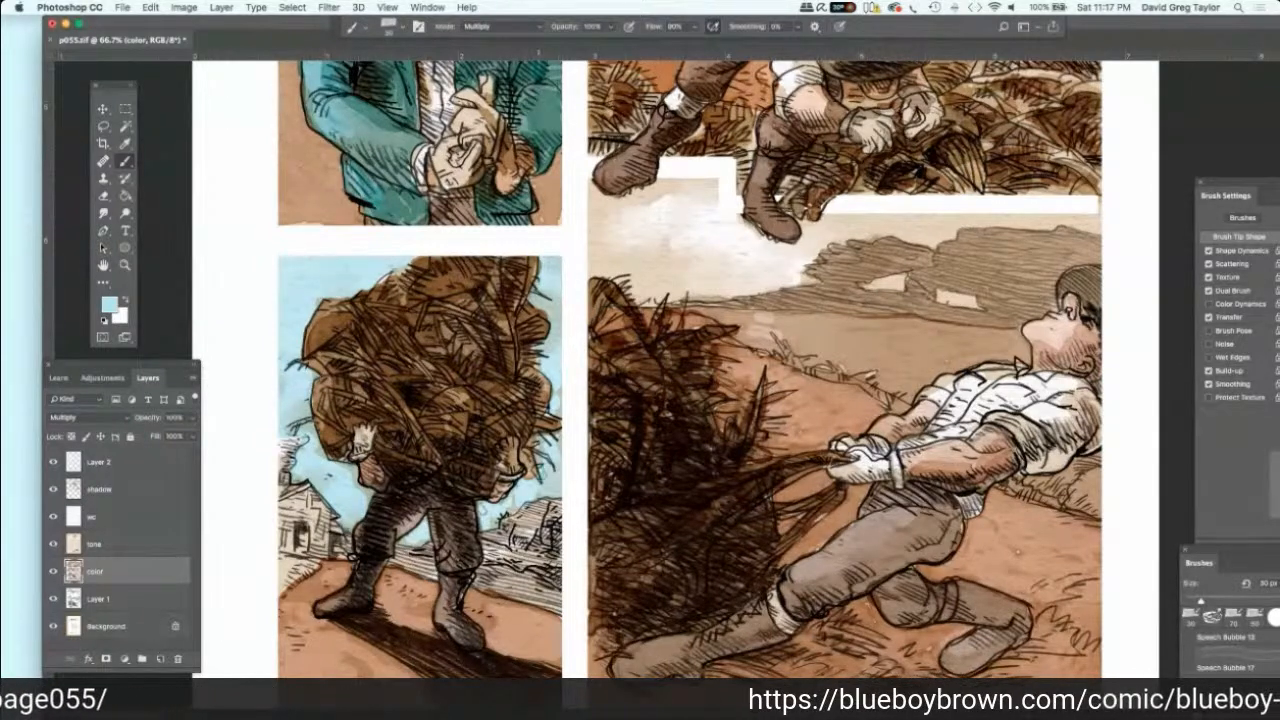
pyautogui.moveTo(516, 506); pyautogui.dragTo(527, 492)
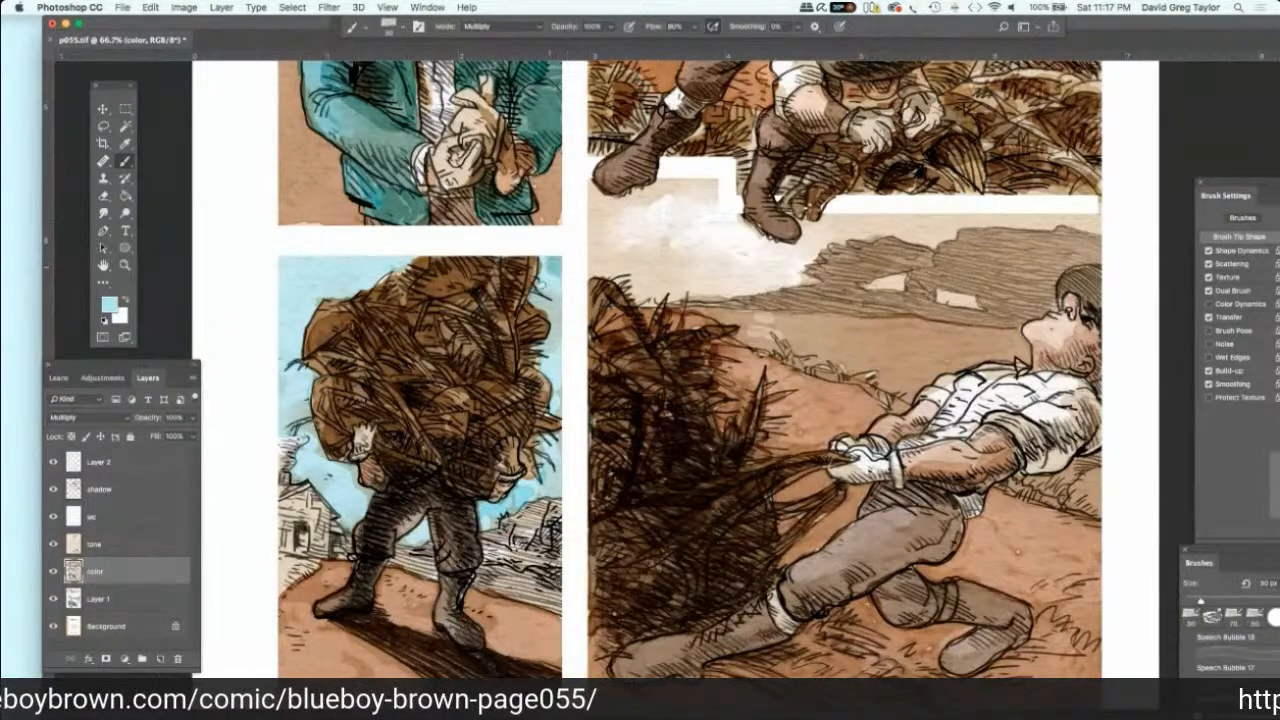
pyautogui.moveTo(549, 302); pyautogui.dragTo(554, 344)
pyautogui.moveTo(553, 300); pyautogui.dragTo(550, 354)
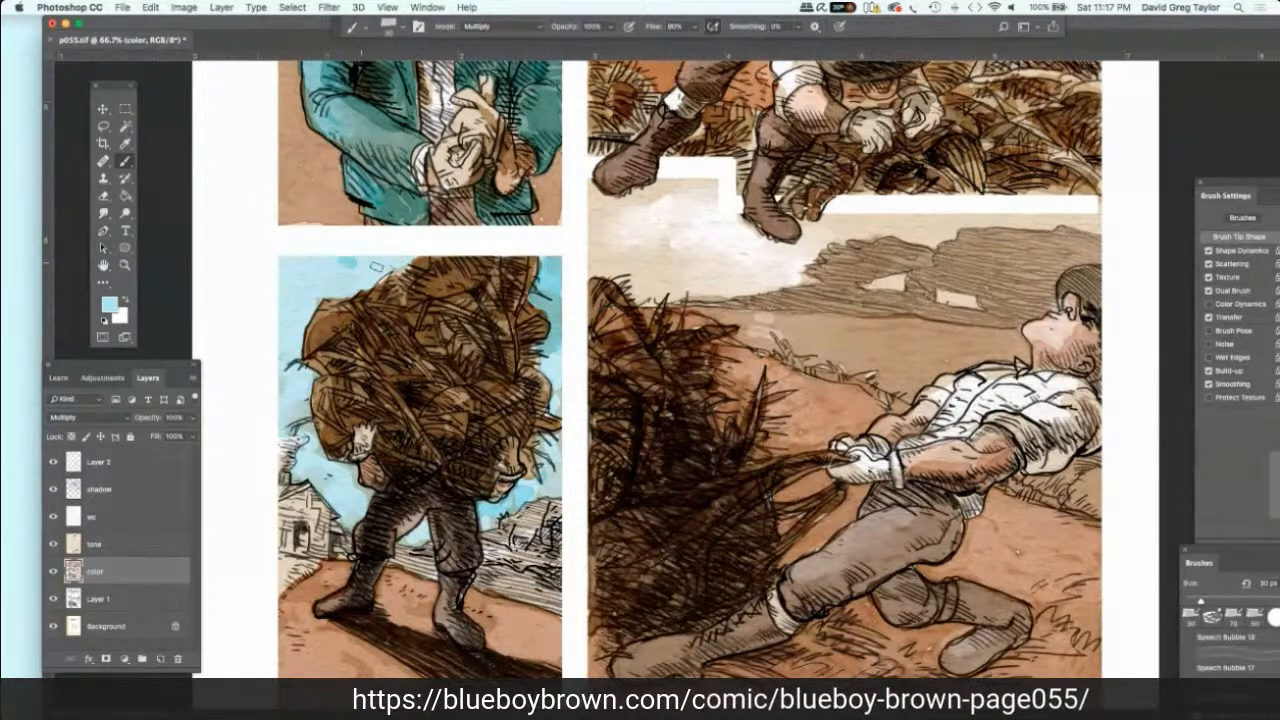
pyautogui.moveTo(375, 266)
pyautogui.mouseDown()
pyautogui.moveTo(340, 275)
pyautogui.moveTo(287, 260)
pyautogui.mouseUp()
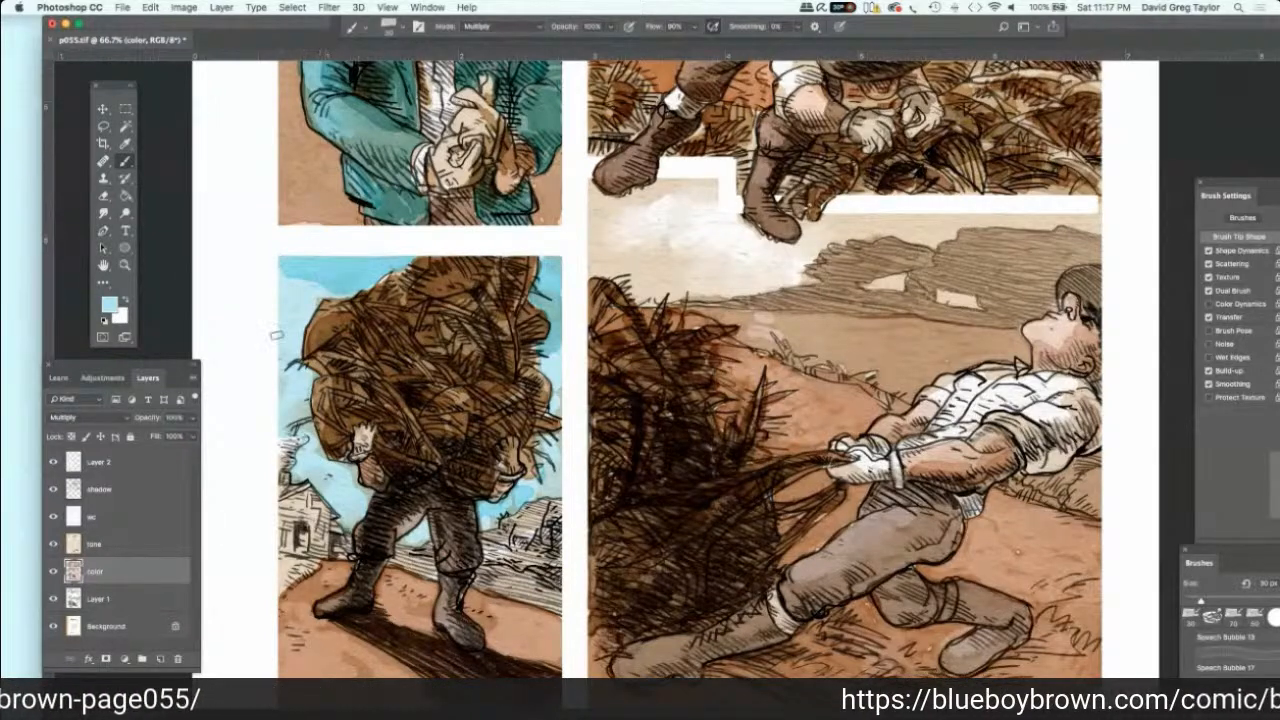
pyautogui.moveTo(274, 347)
pyautogui.mouseDown()
pyautogui.moveTo(288, 348)
pyautogui.moveTo(270, 358)
pyautogui.mouseUp()
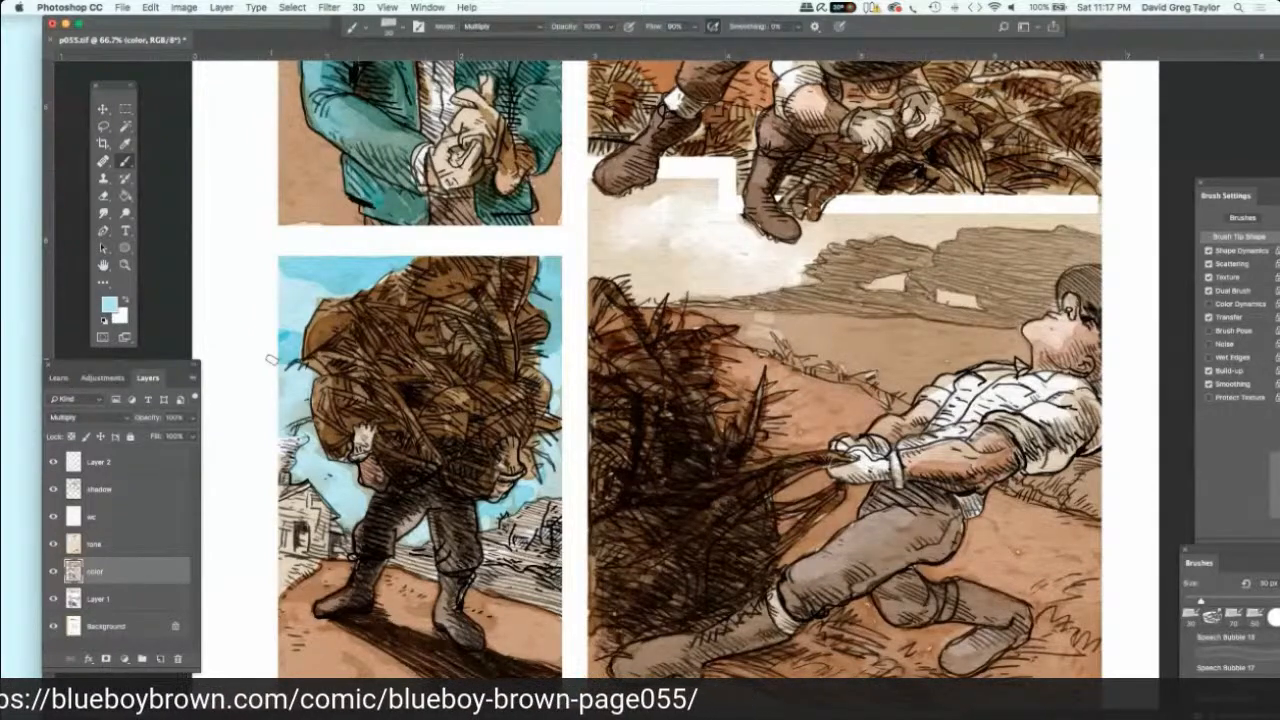
# Step: Paint light blue over the open sky above the brush pile in the pulling man's panel, up to the tree line
pyautogui.moveTo(645, 205)
pyautogui.mouseDown()
pyautogui.moveTo(661, 201)
pyautogui.moveTo(624, 192)
pyautogui.moveTo(595, 224)
pyautogui.moveTo(604, 196)
pyautogui.moveTo(676, 207)
pyautogui.moveTo(679, 178)
pyautogui.moveTo(720, 190)
pyautogui.moveTo(708, 217)
pyautogui.moveTo(730, 214)
pyautogui.moveTo(790, 264)
pyautogui.moveTo(745, 290)
pyautogui.moveTo(650, 298)
pyautogui.moveTo(600, 268)
pyautogui.moveTo(612, 225)
pyautogui.moveTo(645, 202)
pyautogui.moveTo(708, 216)
pyautogui.moveTo(726, 242)
pyautogui.moveTo(776, 266)
pyautogui.moveTo(642, 285)
pyautogui.moveTo(614, 255)
pyautogui.moveTo(626, 242)
pyautogui.mouseUp()
pyautogui.moveTo(641, 249)
pyautogui.mouseDown()
pyautogui.moveTo(690, 232)
pyautogui.moveTo(743, 259)
pyautogui.moveTo(675, 252)
pyautogui.moveTo(690, 264)
pyautogui.moveTo(665, 270)
pyautogui.mouseUp()
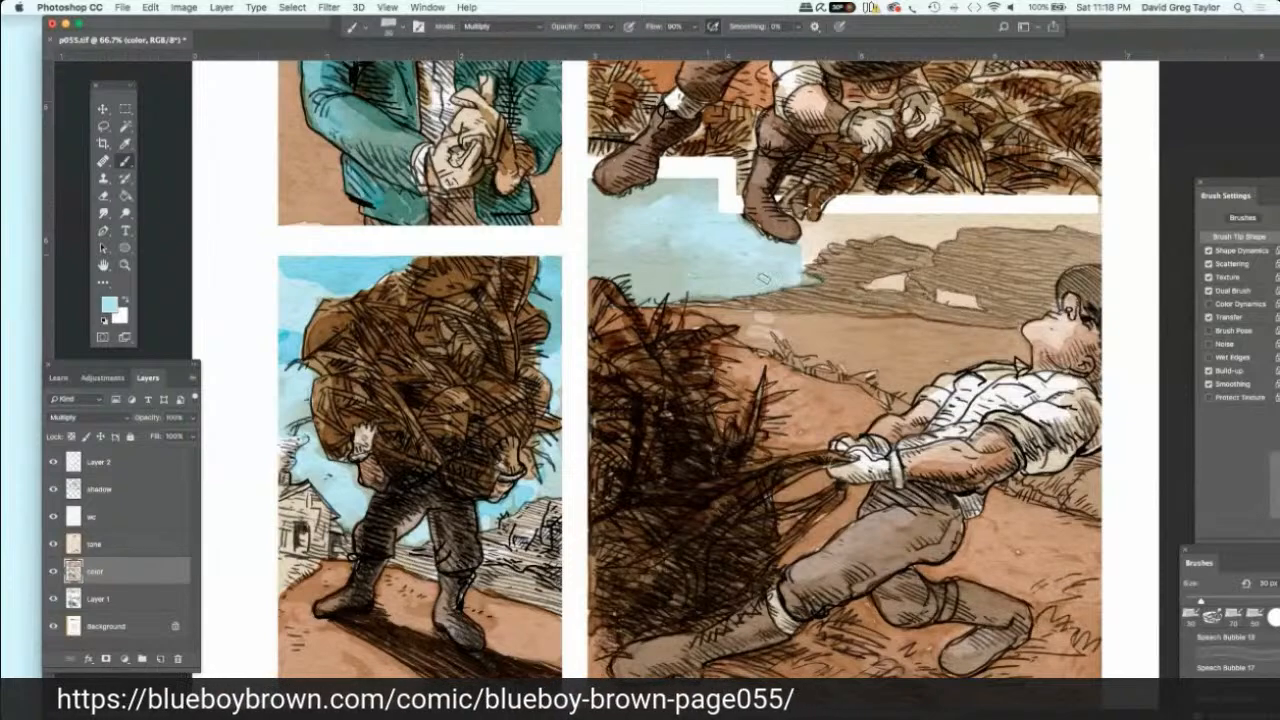
pyautogui.moveTo(818, 262); pyautogui.dragTo(812, 238)
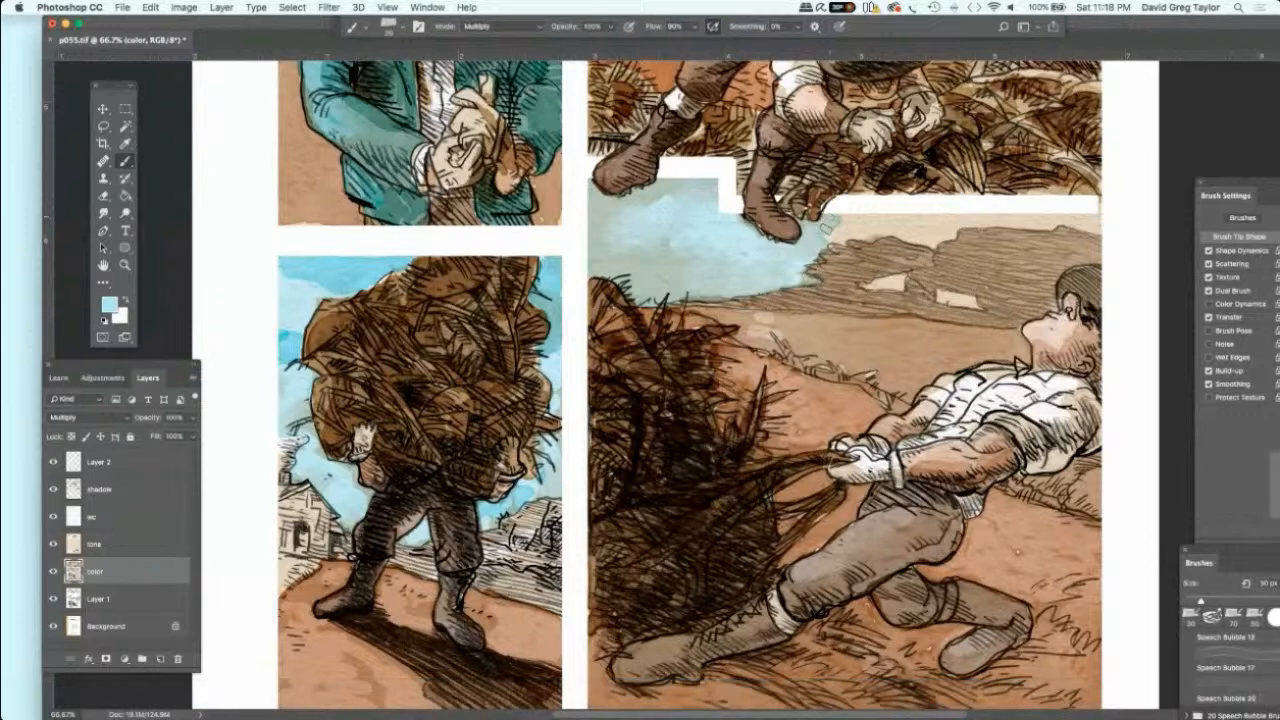
# Step: Extend the light blue across the sky strip above the distant tree line and into the two gaps in the trees
pyautogui.moveTo(856, 229)
pyautogui.mouseDown()
pyautogui.moveTo(828, 240)
pyautogui.moveTo(893, 226)
pyautogui.moveTo(938, 240)
pyautogui.moveTo(958, 226)
pyautogui.mouseUp()
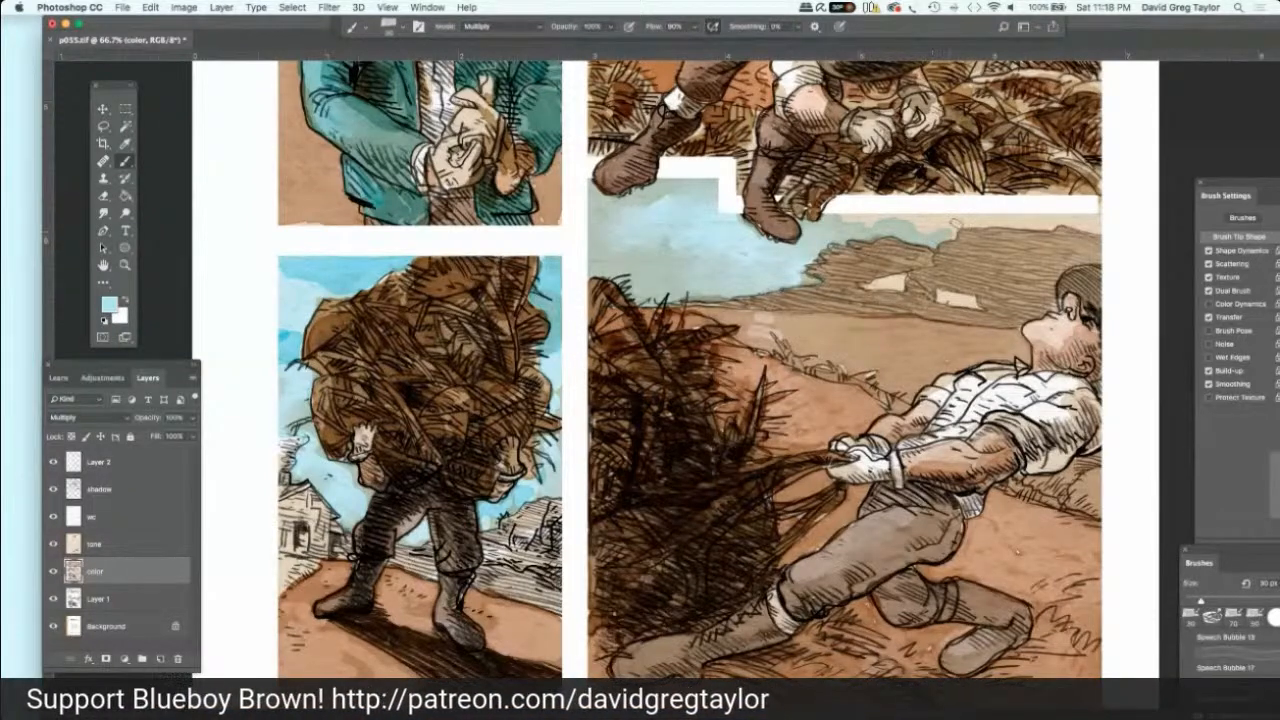
pyautogui.moveTo(944, 232); pyautogui.dragTo(888, 220)
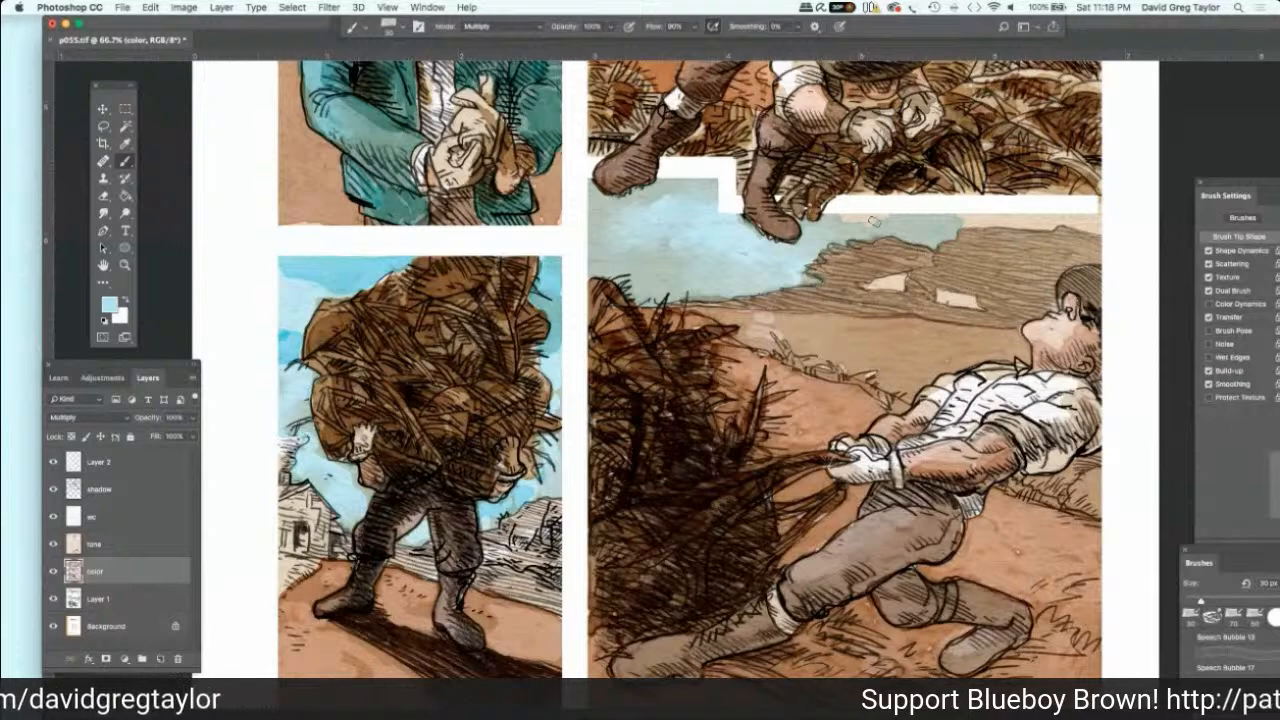
pyautogui.moveTo(873, 220); pyautogui.dragTo(835, 220)
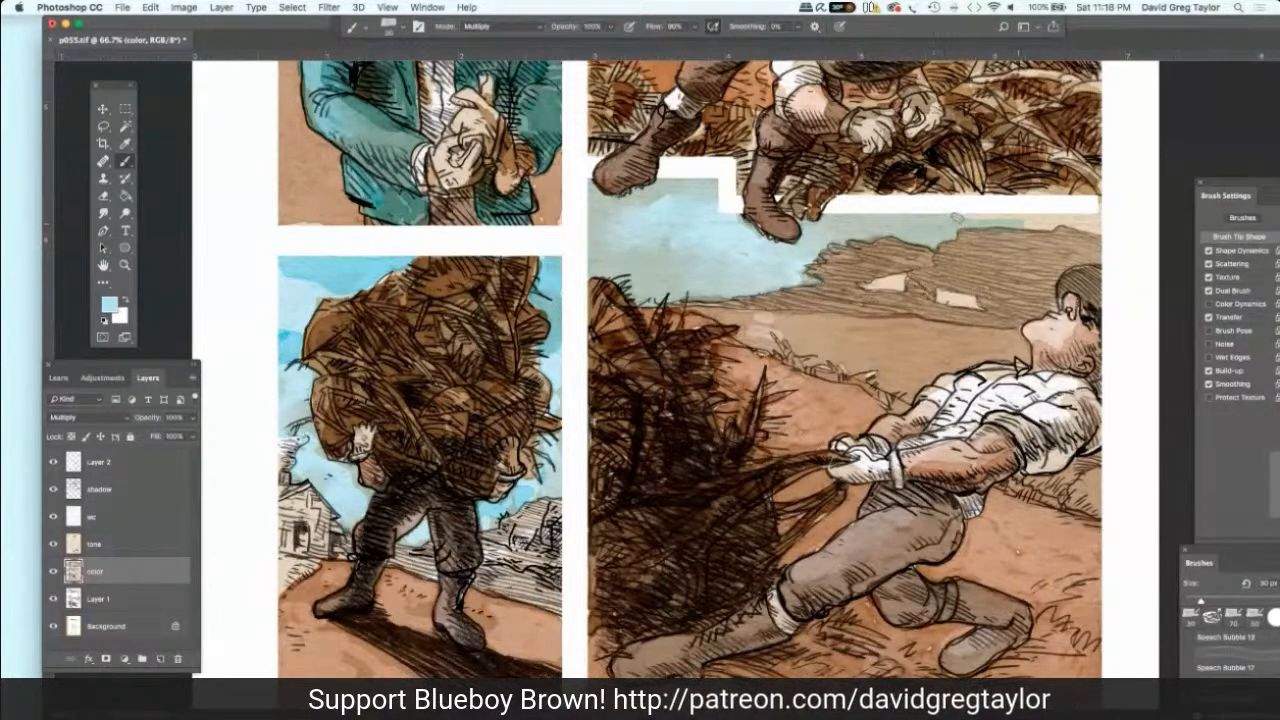
pyautogui.moveTo(1012, 221); pyautogui.dragTo(1106, 226)
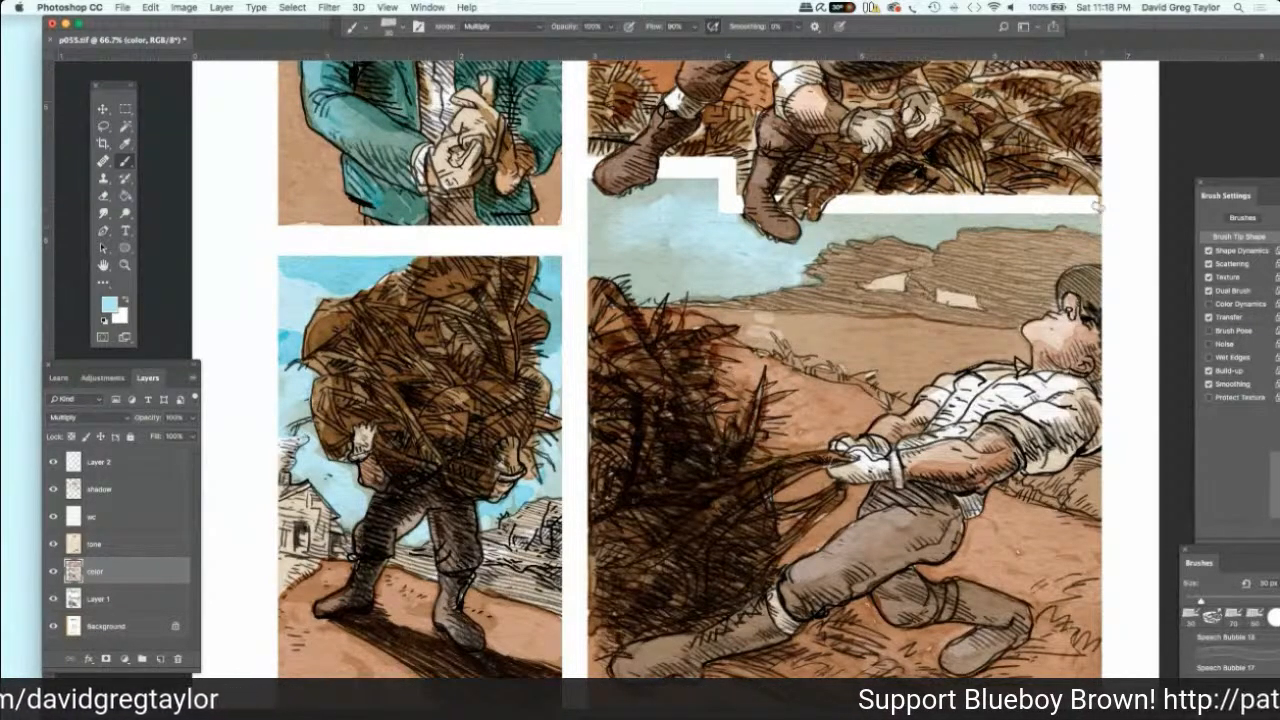
pyautogui.moveTo(1048, 220); pyautogui.dragTo(1038, 219)
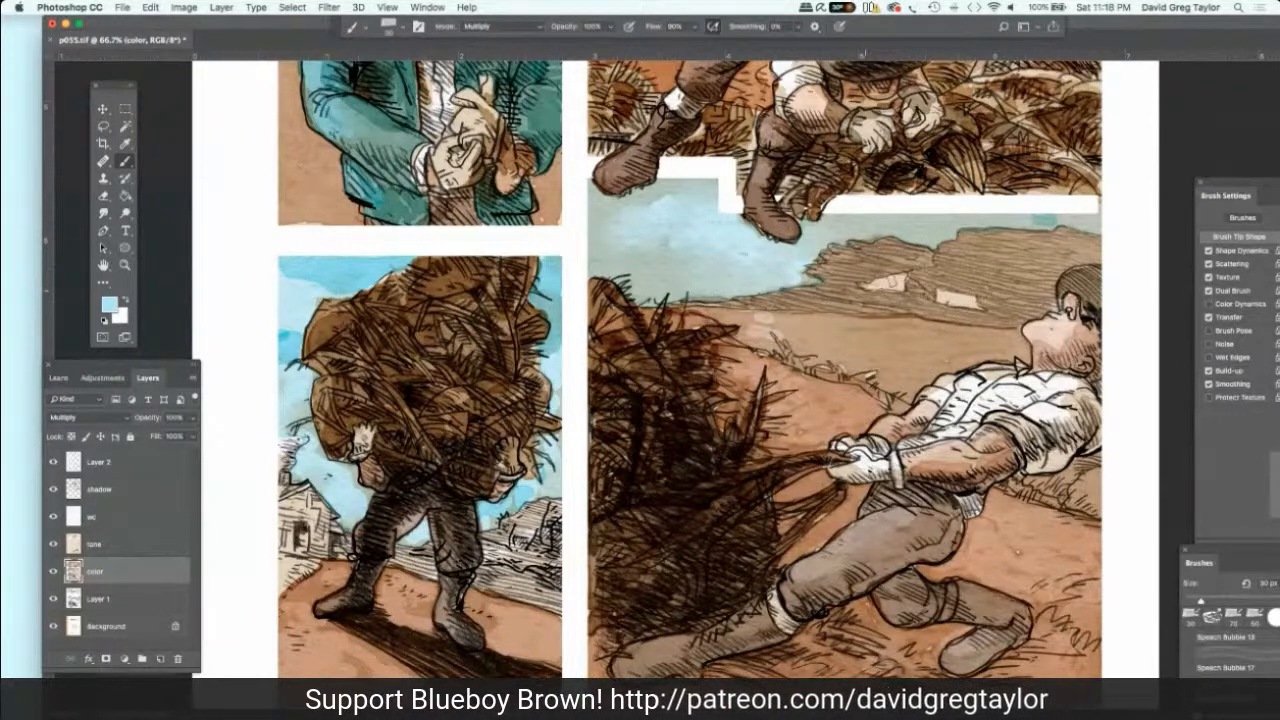
pyautogui.moveTo(899, 281)
pyautogui.mouseDown()
pyautogui.moveTo(871, 286)
pyautogui.moveTo(978, 305)
pyautogui.mouseUp()
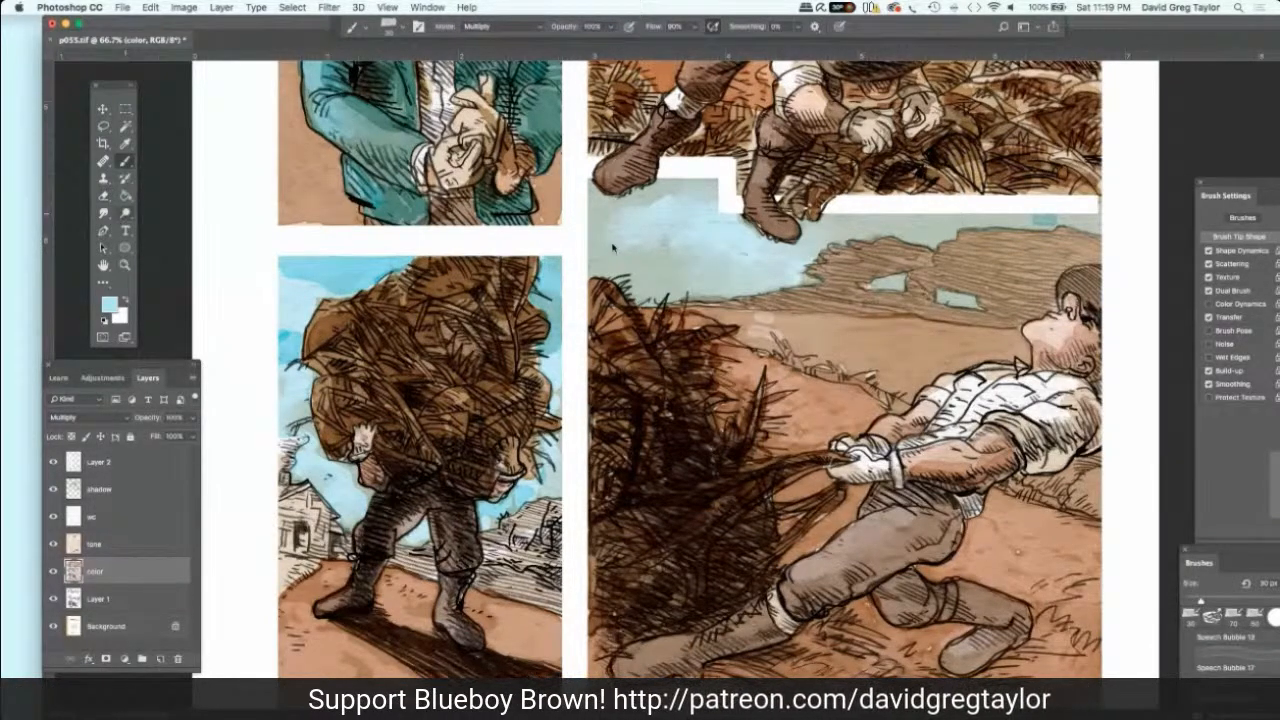
# Step: Dodge the highlights along a cloud edge in the sky above the brush pile, and switch to the Smudge tool
pyautogui.press('o')
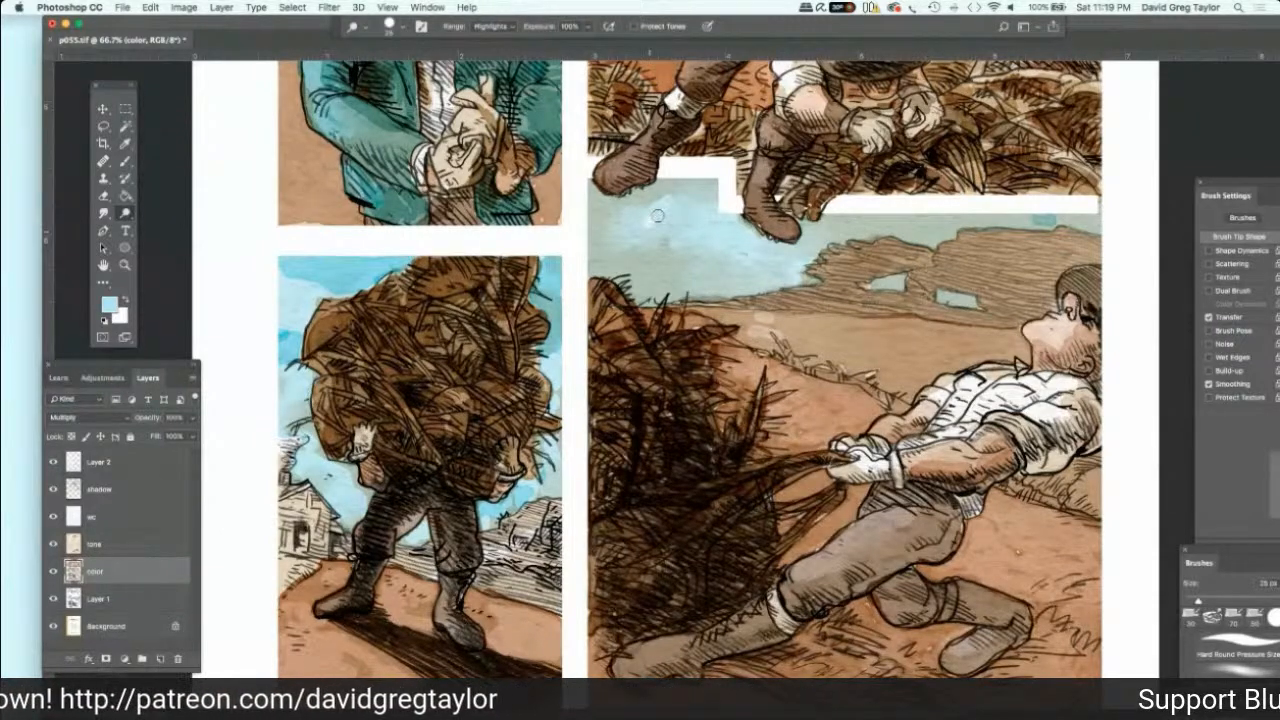
pyautogui.moveTo(657, 216)
pyautogui.mouseDown()
pyautogui.moveTo(700, 212)
pyautogui.moveTo(758, 254)
pyautogui.mouseUp()
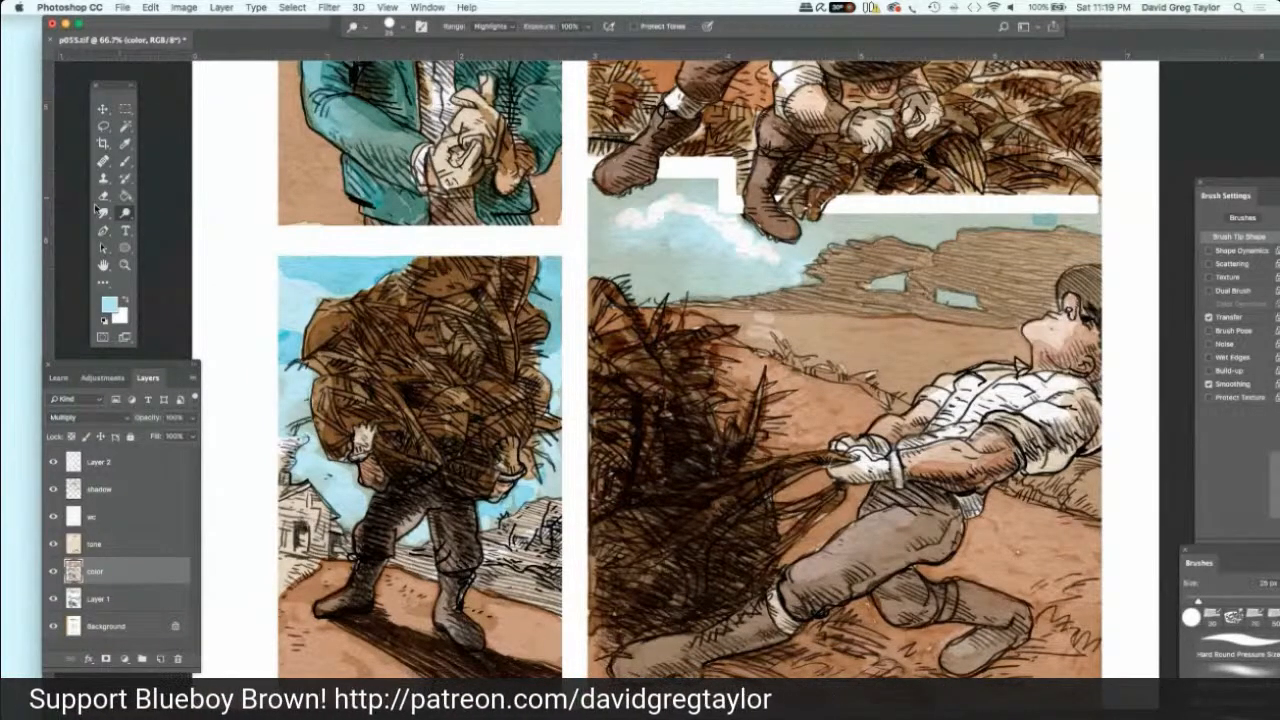
pyautogui.rightClick(103, 213)
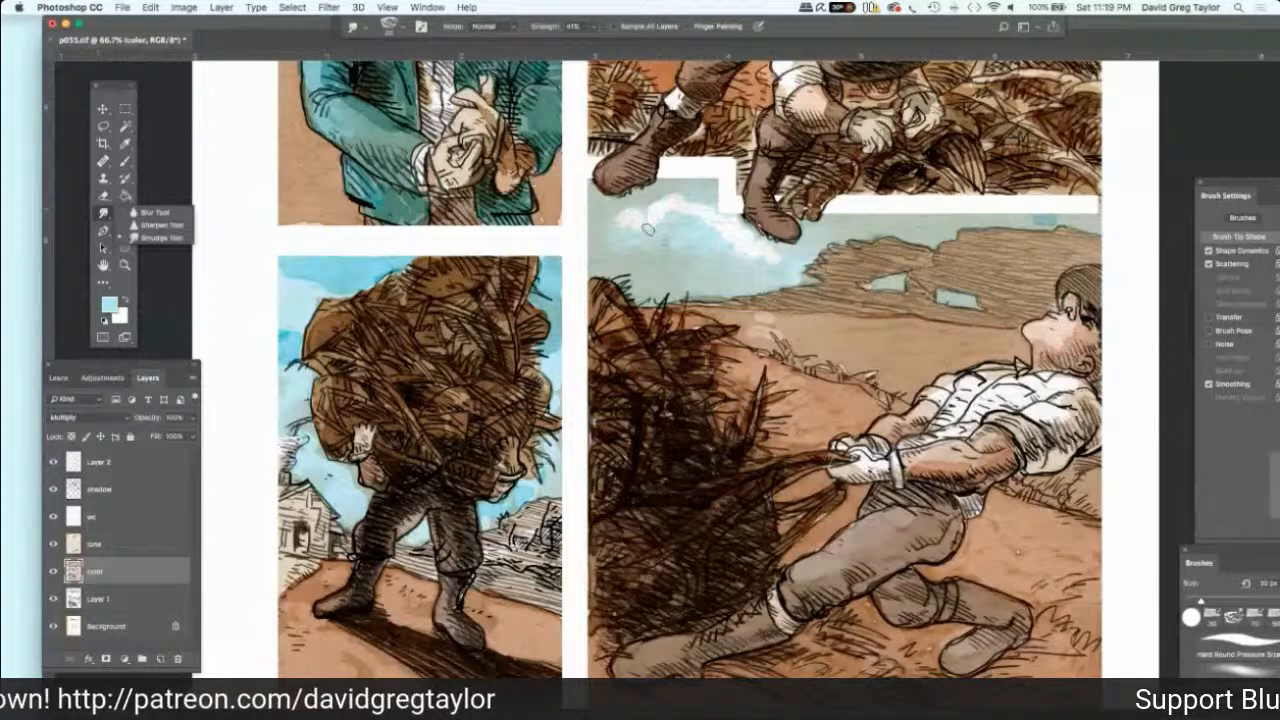
# Step: Smudge the white cloud edges above the brush pile into the surrounding sky in the pulling man's panel
pyautogui.click(150, 244)
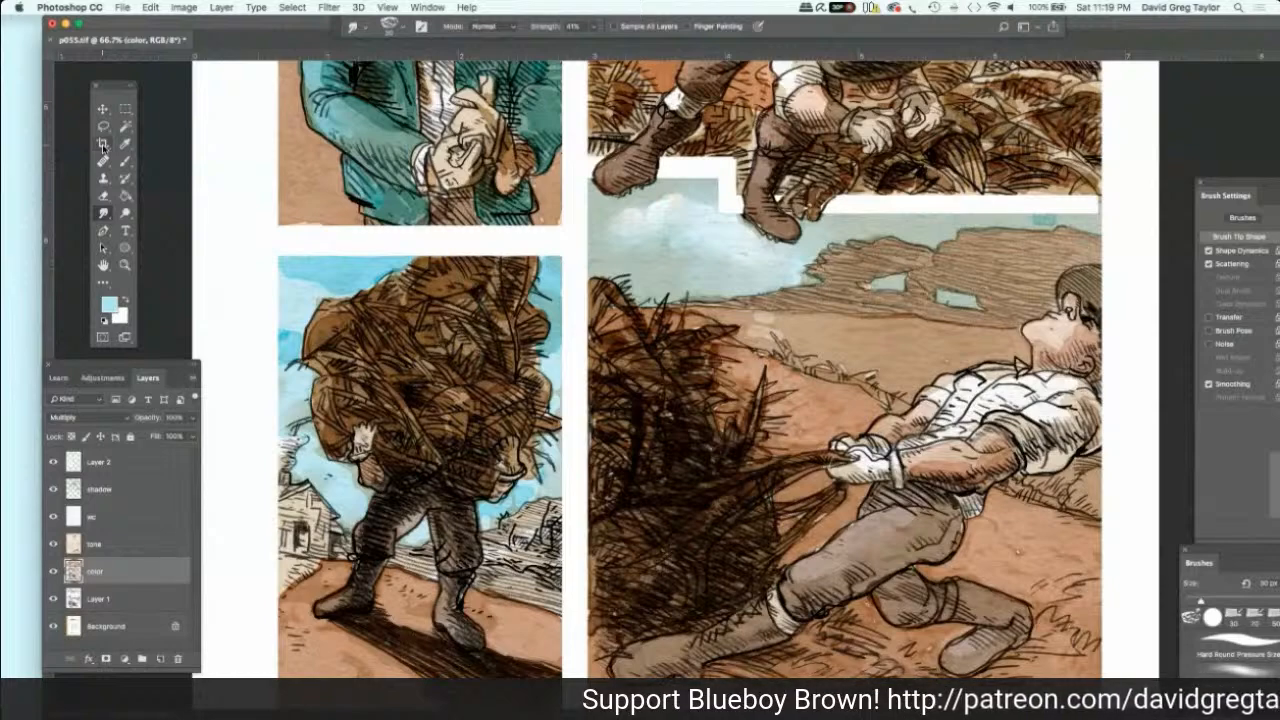
# Step: Review the colouring across the page's panels, from the crowd scene down to the two brush-pile panels
pyautogui.scroll(6, 103, 148)
pyautogui.hscroll(-3, 103, 148)
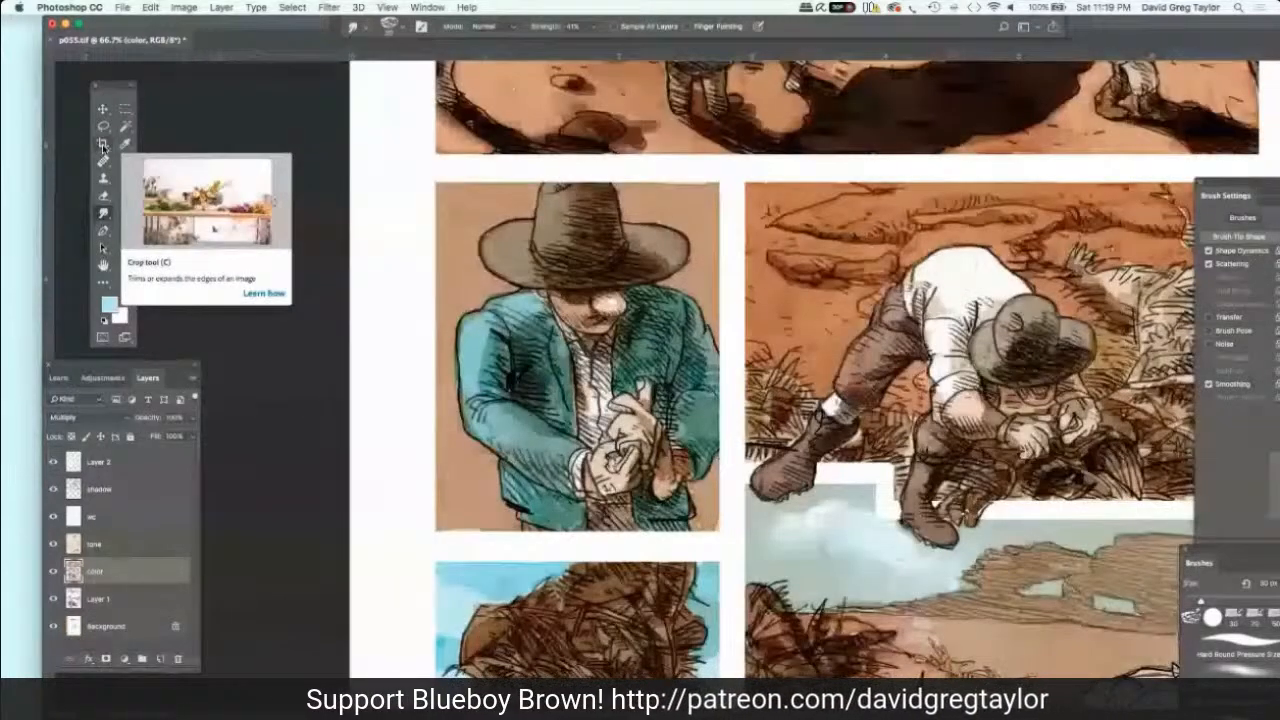
pyautogui.scroll(-8, 103, 148)
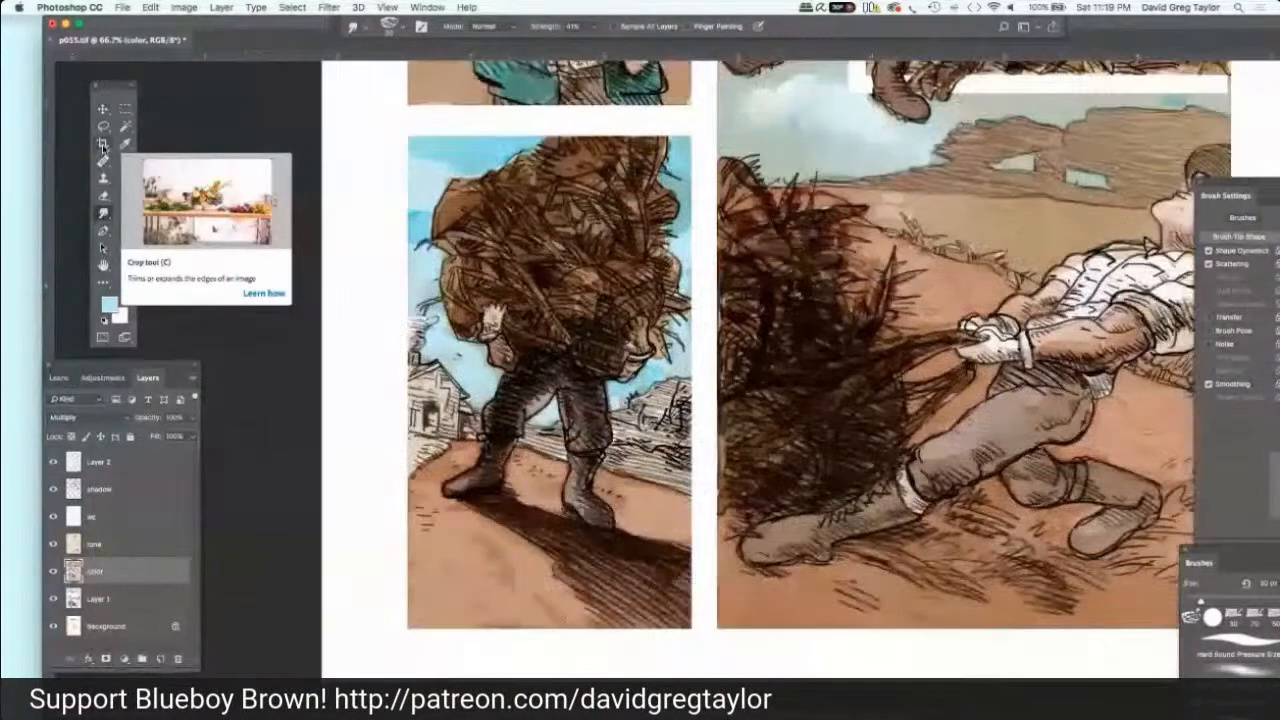
pyautogui.hscroll(-3, 103, 148)
pyautogui.scroll(9, 103, 148)
pyautogui.hscroll(-5, 103, 148)
pyautogui.hscroll(4, 103, 148)
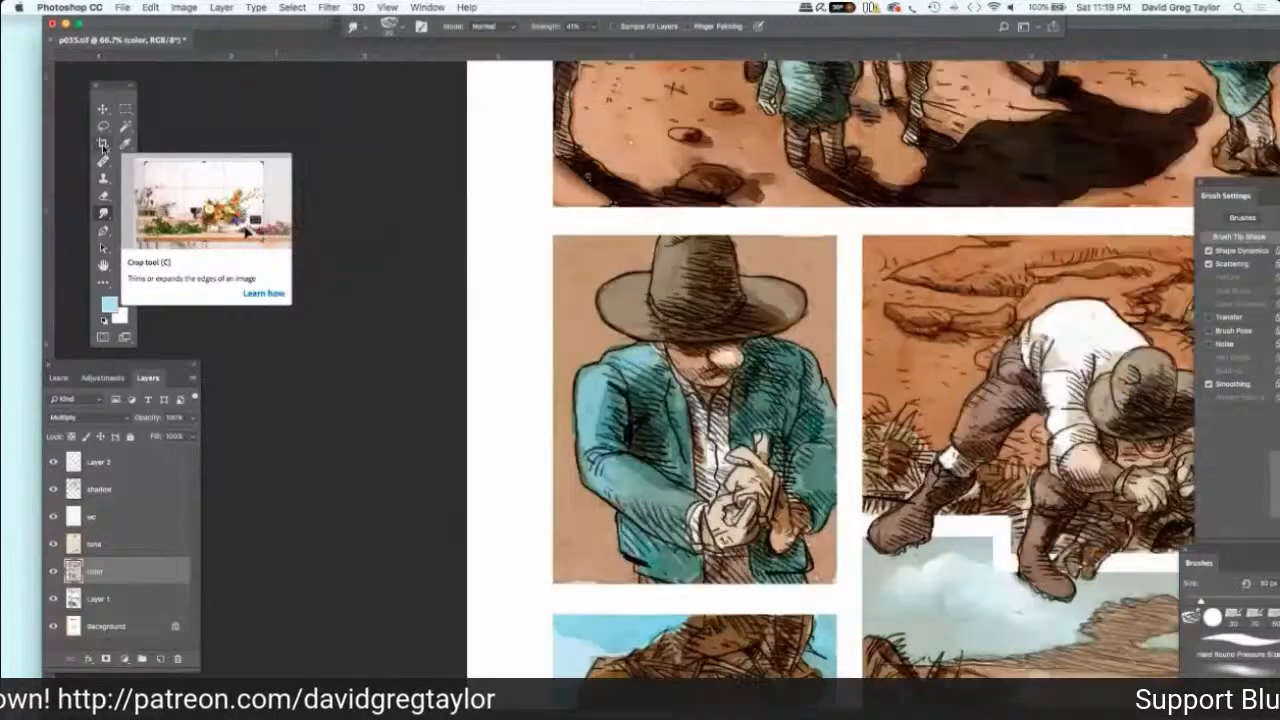
pyautogui.hscroll(1, 103, 148)
pyautogui.hscroll(2, 103, 148)
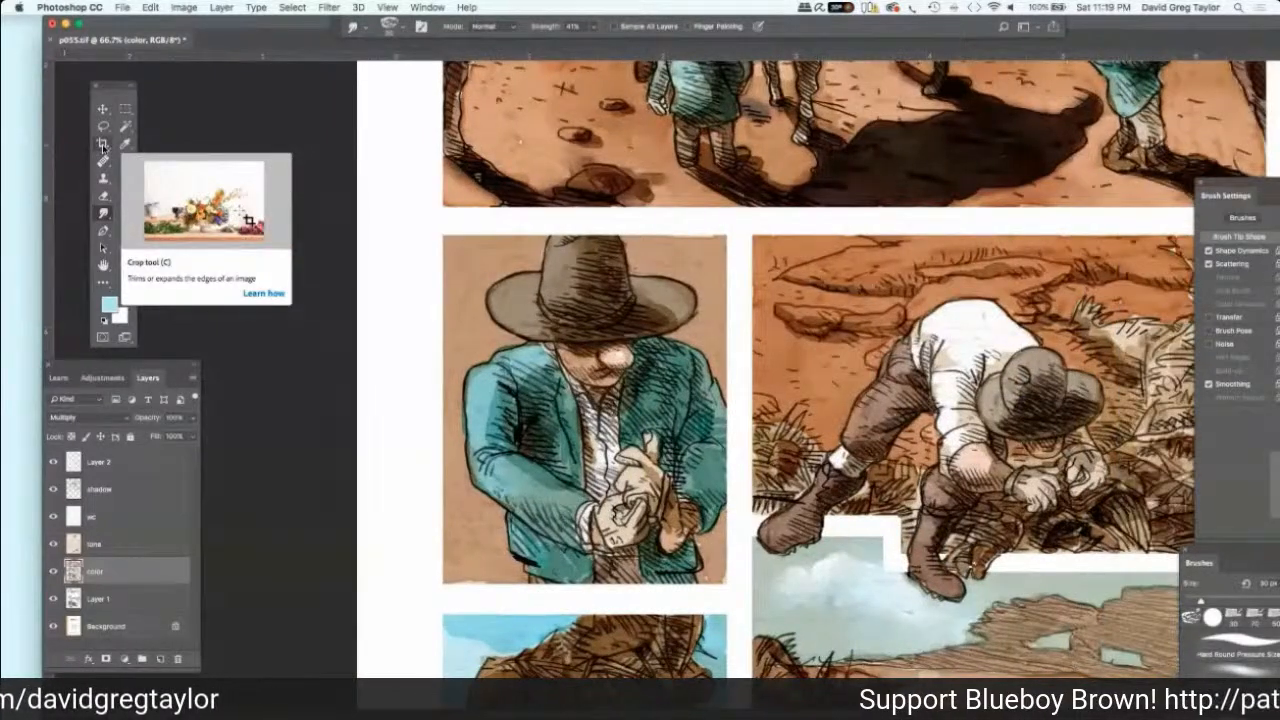
pyautogui.hscroll(7, 103, 148)
pyautogui.scroll(-8, 103, 148)
pyautogui.hscroll(-1, 103, 148)
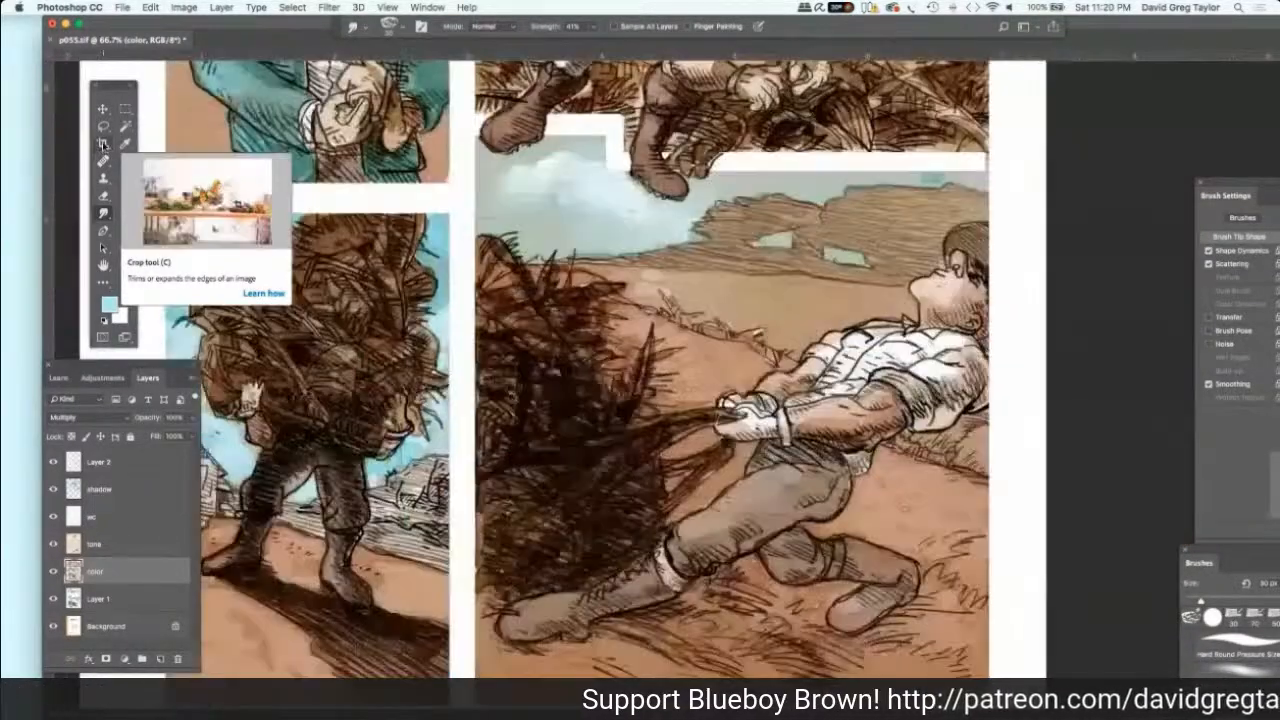
pyautogui.scroll(-2, 103, 148)
pyautogui.hscroll(-1, 103, 148)
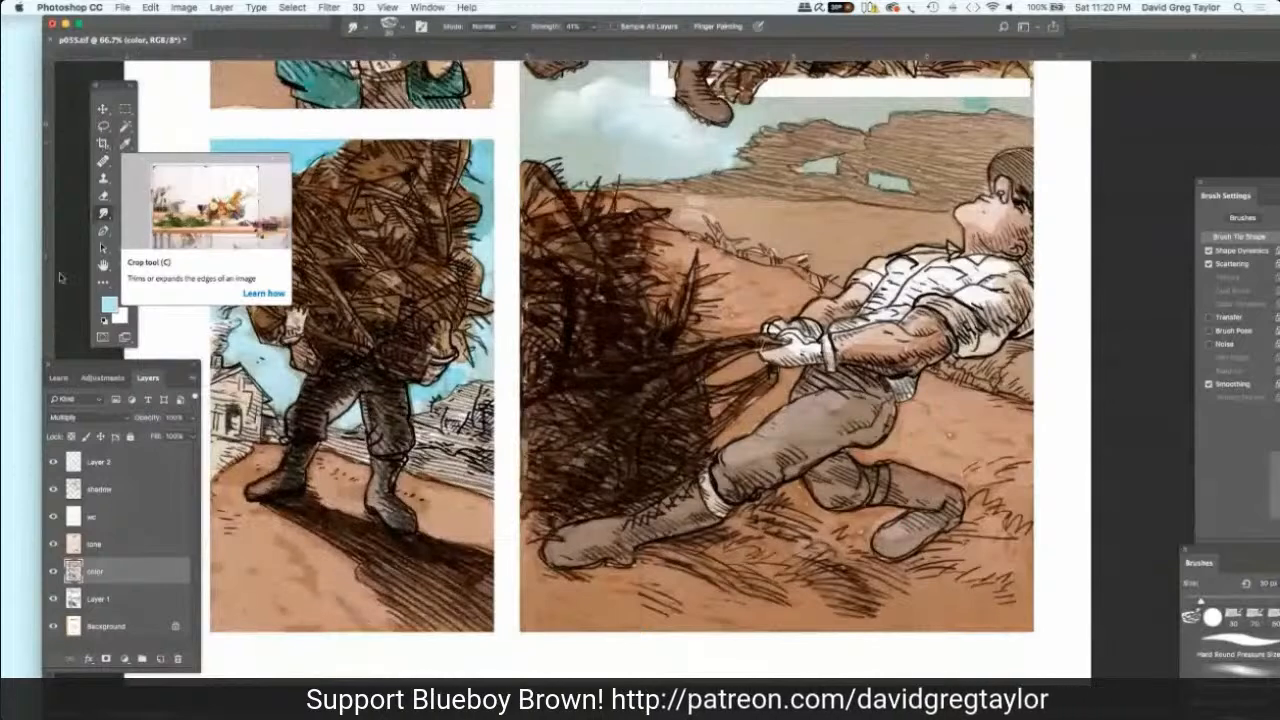
# Step: Sample the orange-brown ground in the crouching man's panel and brush it over the grass behind the pulling man's rear foot
pyautogui.press('i')
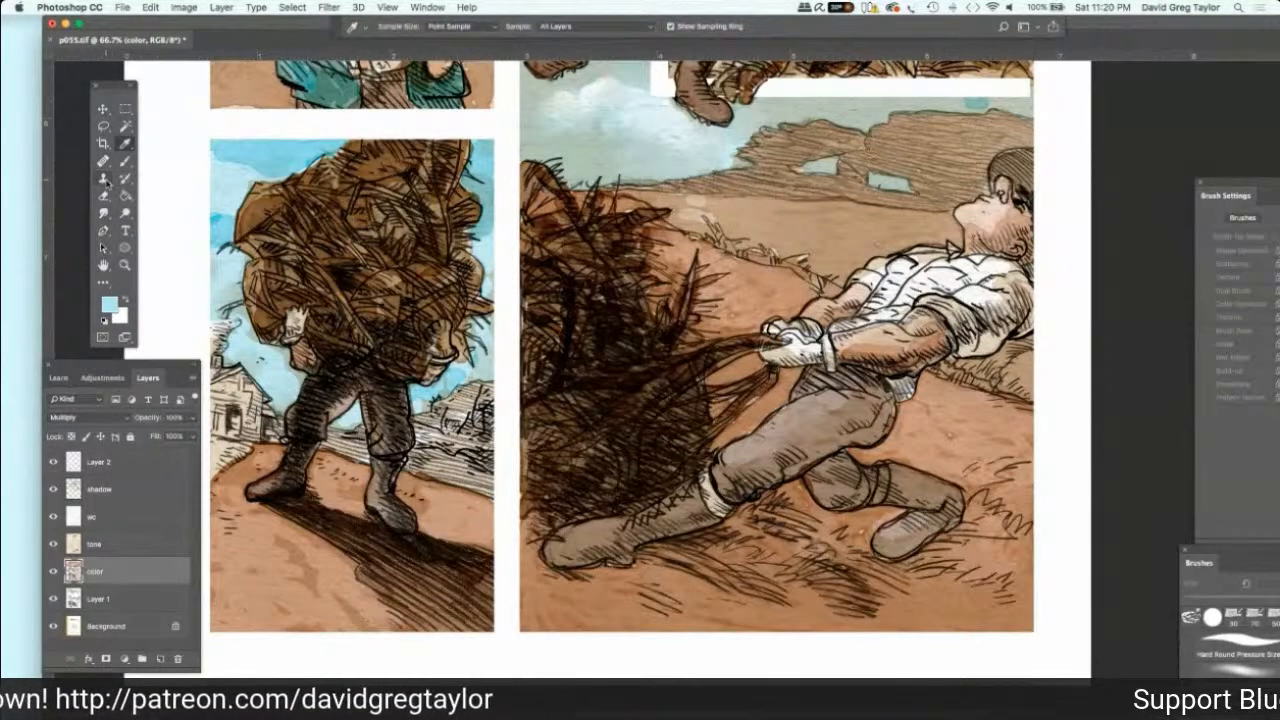
pyautogui.scroll(3, 106, 181)
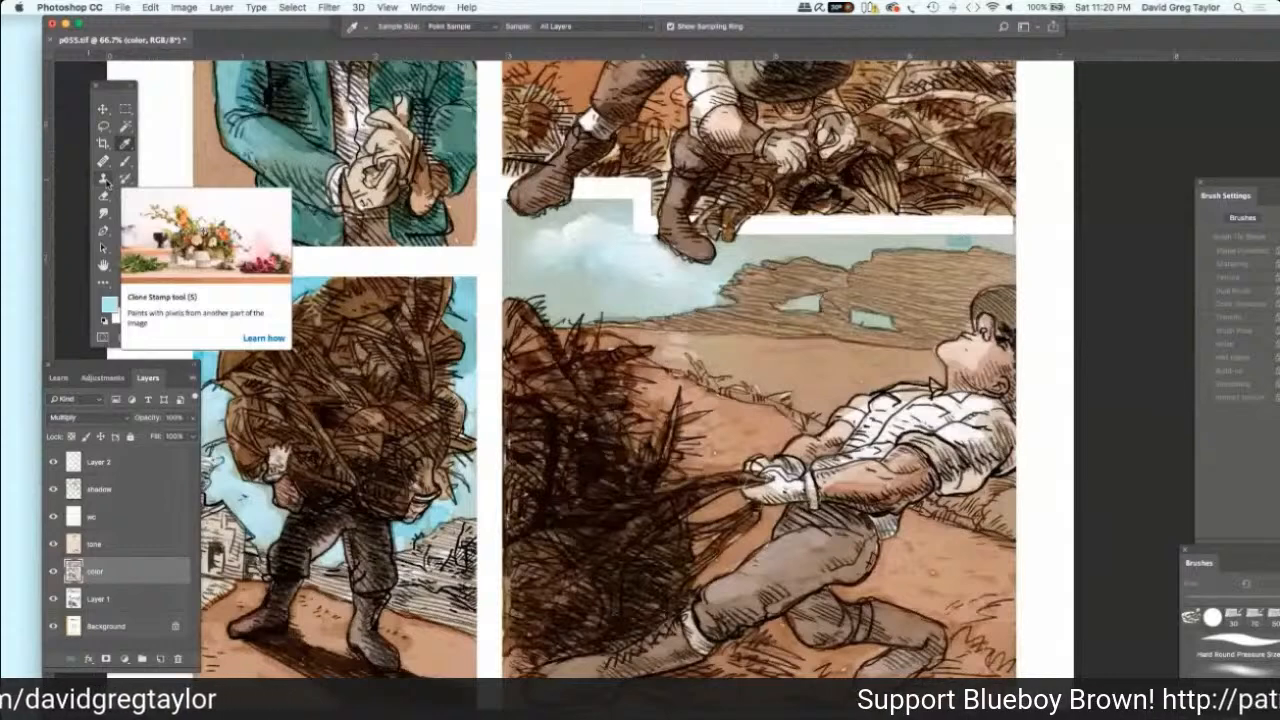
pyautogui.scroll(3, 107, 183)
pyautogui.click(546, 155)
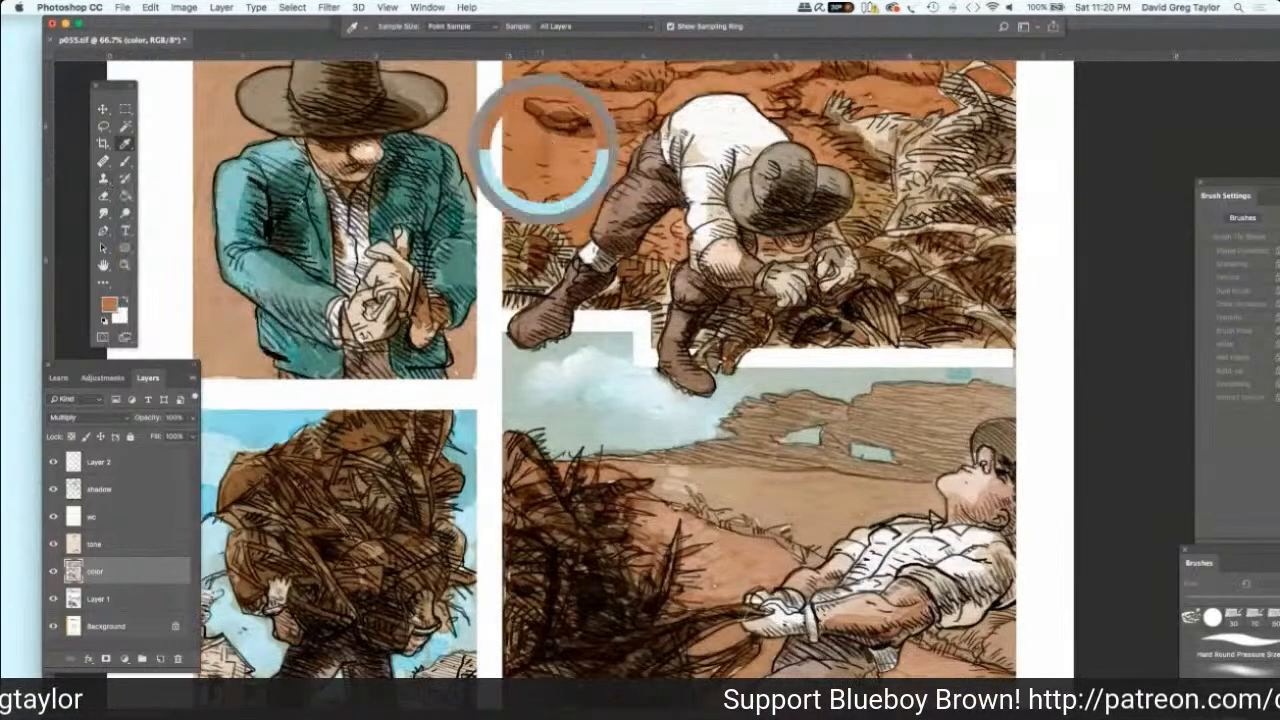
pyautogui.click(125, 162)
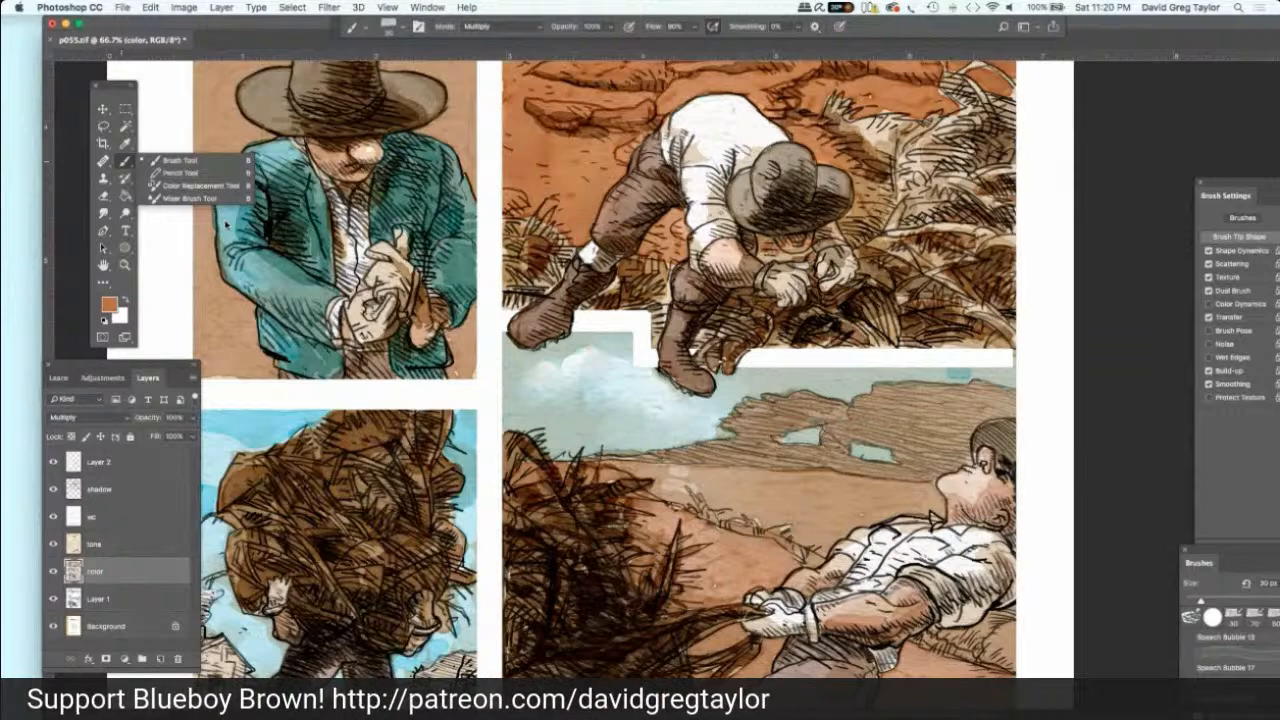
pyautogui.scroll(-7, 226, 225)
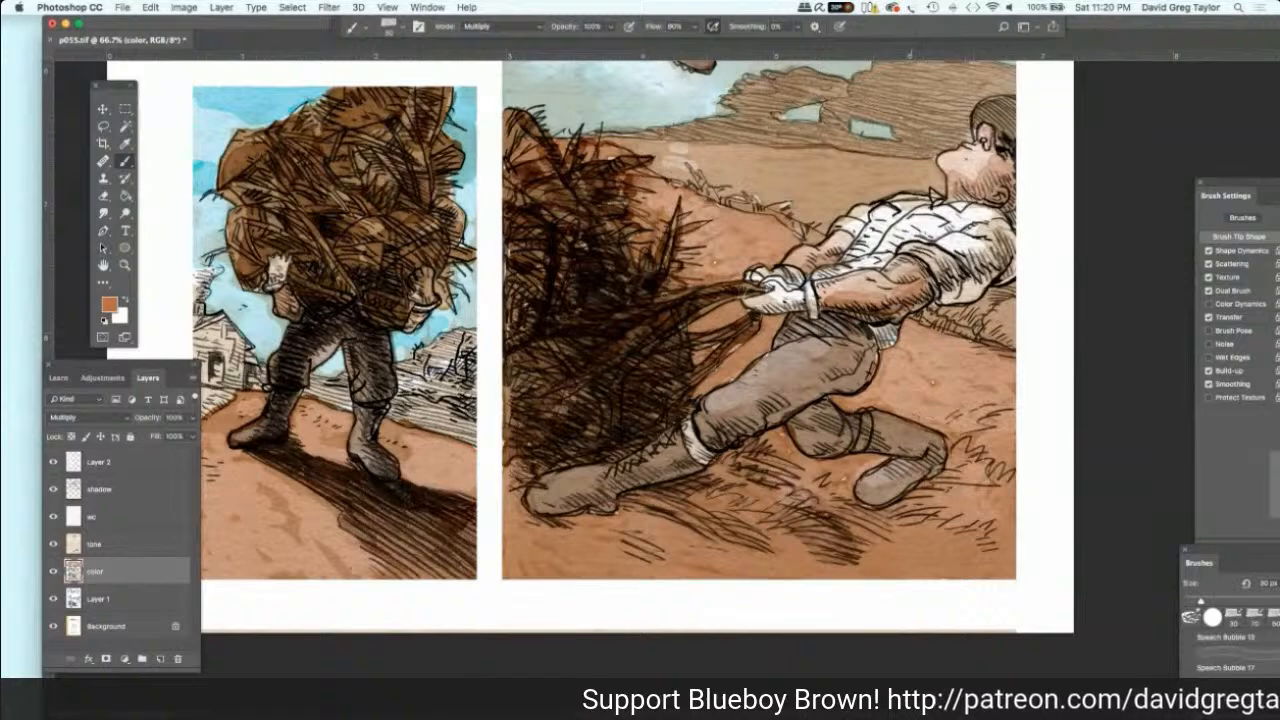
pyautogui.moveTo(966, 450)
pyautogui.mouseDown()
pyautogui.moveTo(950, 467)
pyautogui.moveTo(976, 455)
pyautogui.moveTo(950, 480)
pyautogui.moveTo(985, 472)
pyautogui.moveTo(915, 486)
pyautogui.moveTo(920, 497)
pyautogui.moveTo(1002, 500)
pyautogui.moveTo(1012, 522)
pyautogui.moveTo(885, 512)
pyautogui.mouseUp()
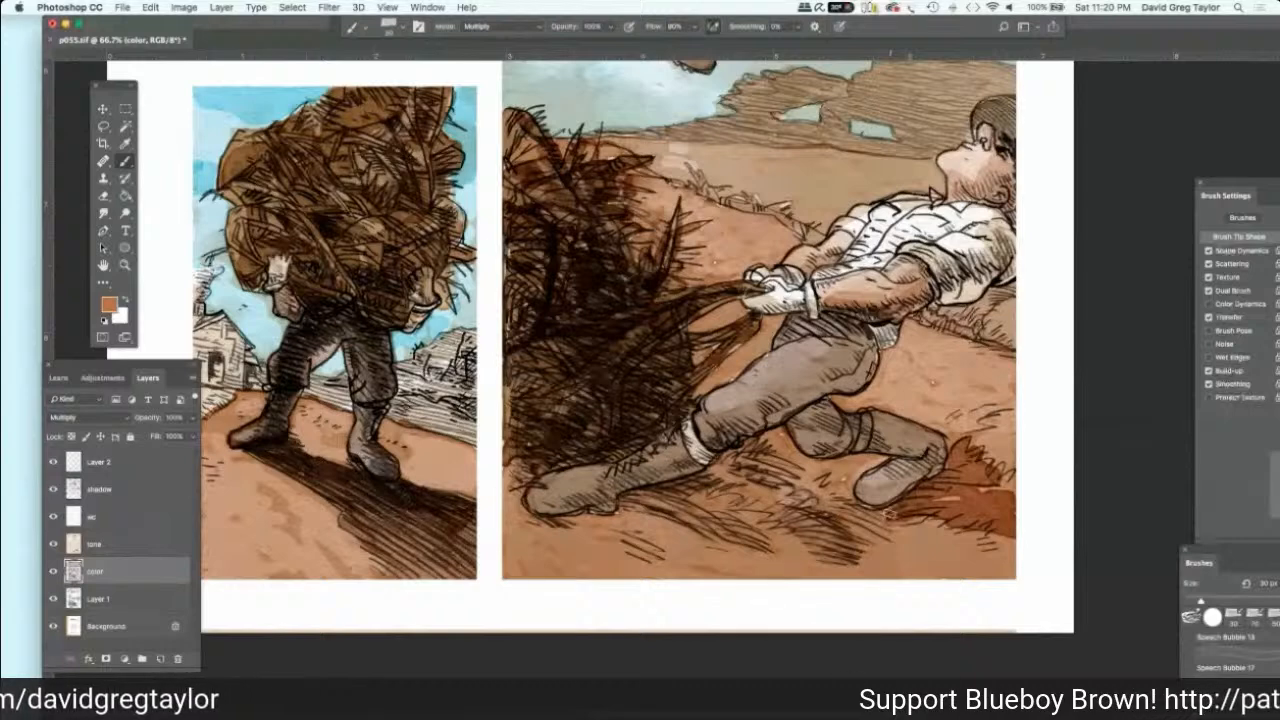
# Step: Extend the orange-brown strokes over the ground beneath the pulling man's legs and along the panel's lower corner
pyautogui.moveTo(888, 513)
pyautogui.mouseDown()
pyautogui.moveTo(800, 540)
pyautogui.moveTo(764, 488)
pyautogui.moveTo(728, 478)
pyautogui.moveTo(690, 490)
pyautogui.mouseUp()
pyautogui.moveTo(702, 476)
pyautogui.mouseDown()
pyautogui.moveTo(618, 496)
pyautogui.moveTo(668, 509)
pyautogui.moveTo(737, 493)
pyautogui.moveTo(824, 539)
pyautogui.moveTo(940, 556)
pyautogui.mouseUp()
pyautogui.moveTo(1019, 565)
pyautogui.mouseDown()
pyautogui.moveTo(937, 558)
pyautogui.moveTo(888, 525)
pyautogui.moveTo(1012, 548)
pyautogui.mouseUp()
pyautogui.moveTo(797, 527)
pyautogui.mouseDown()
pyautogui.moveTo(828, 549)
pyautogui.moveTo(945, 576)
pyautogui.moveTo(918, 552)
pyautogui.mouseUp()
pyautogui.moveTo(745, 530)
pyautogui.mouseDown()
pyautogui.moveTo(584, 512)
pyautogui.moveTo(556, 524)
pyautogui.mouseUp()
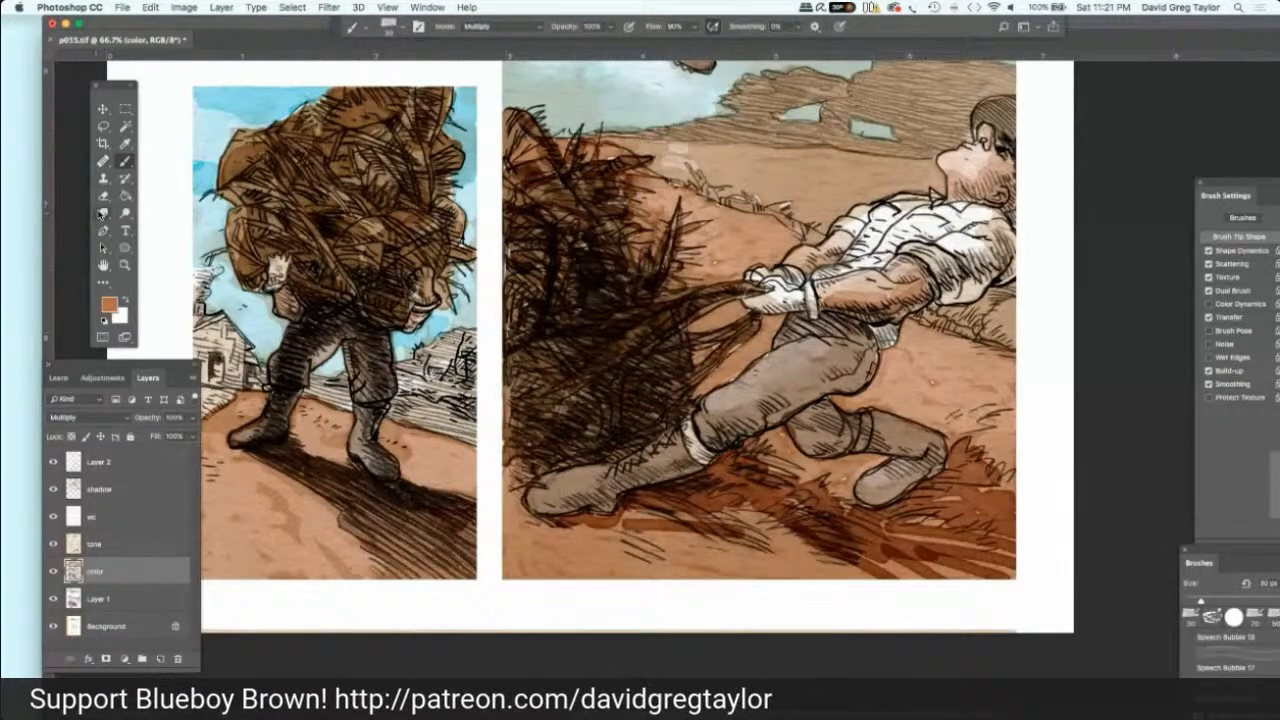
# Step: Blend the fresh orange-brown ground strokes around the pulling man's feet with the Smudge tool
pyautogui.click(101, 214)
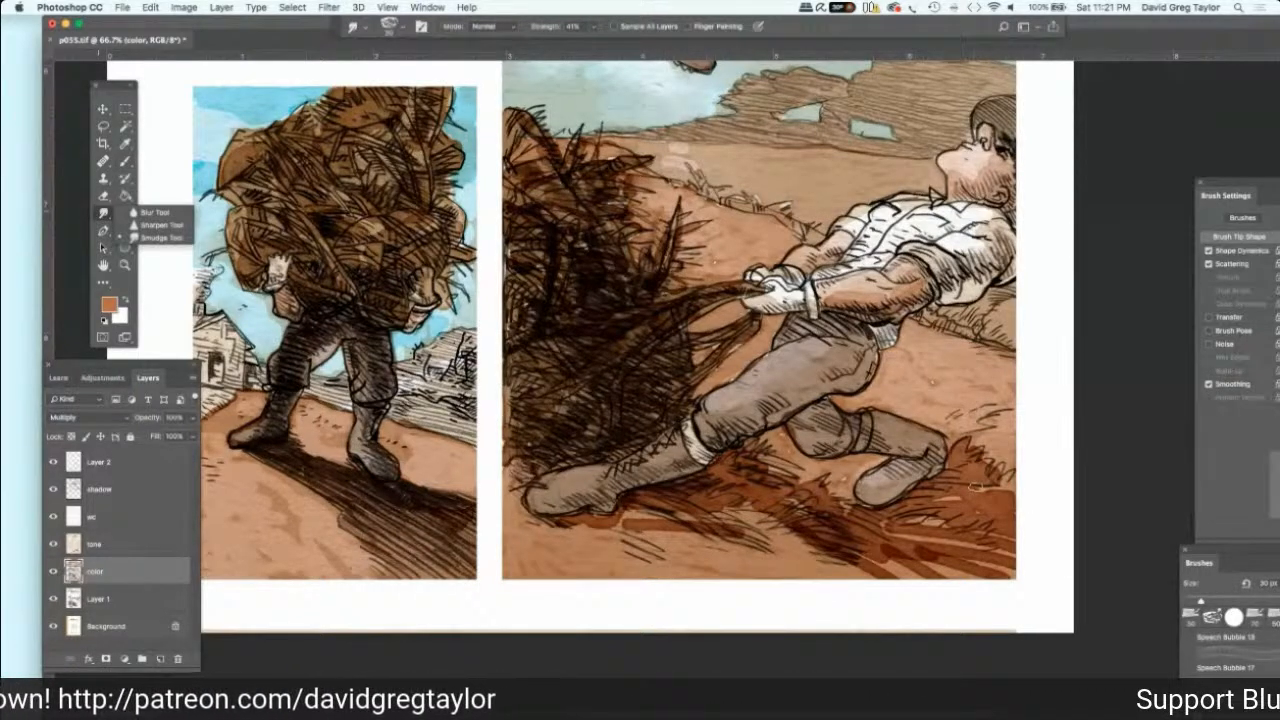
pyautogui.click(155, 237)
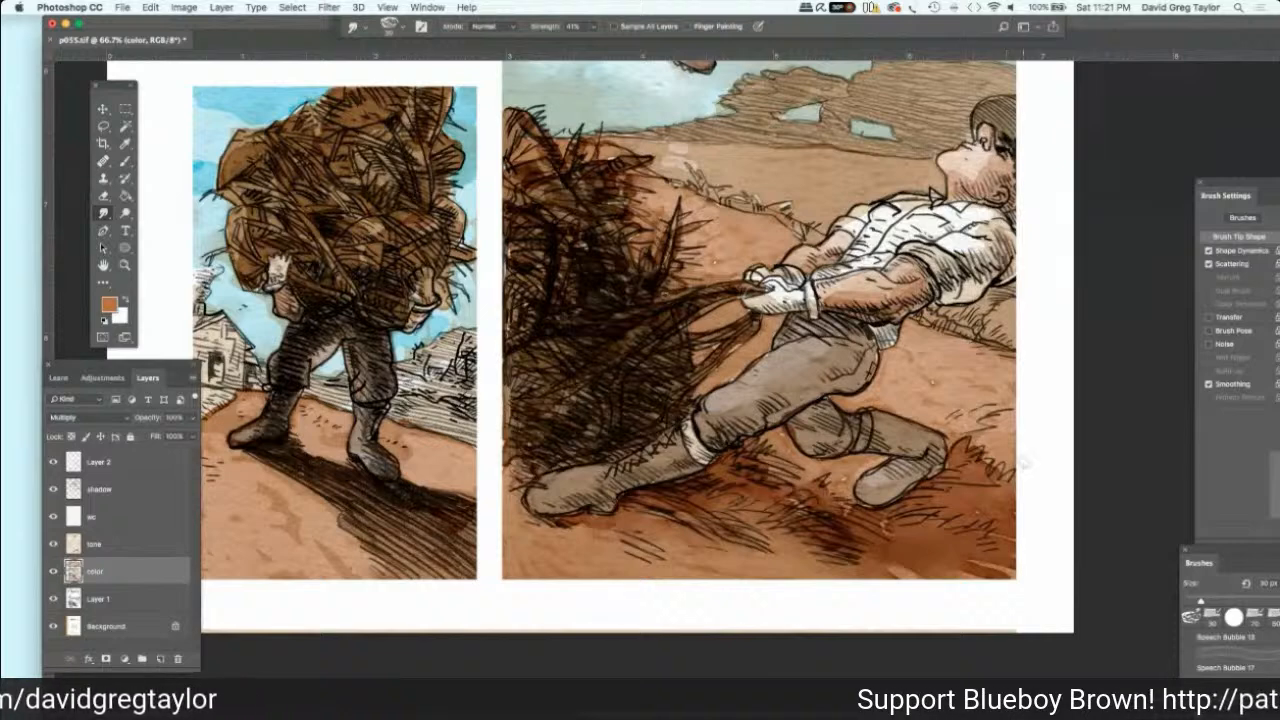
# Step: Select the shadow layer, set the foreground colour to a muted grey-brown, and switch to the Brush tool
pyautogui.click(131, 489)
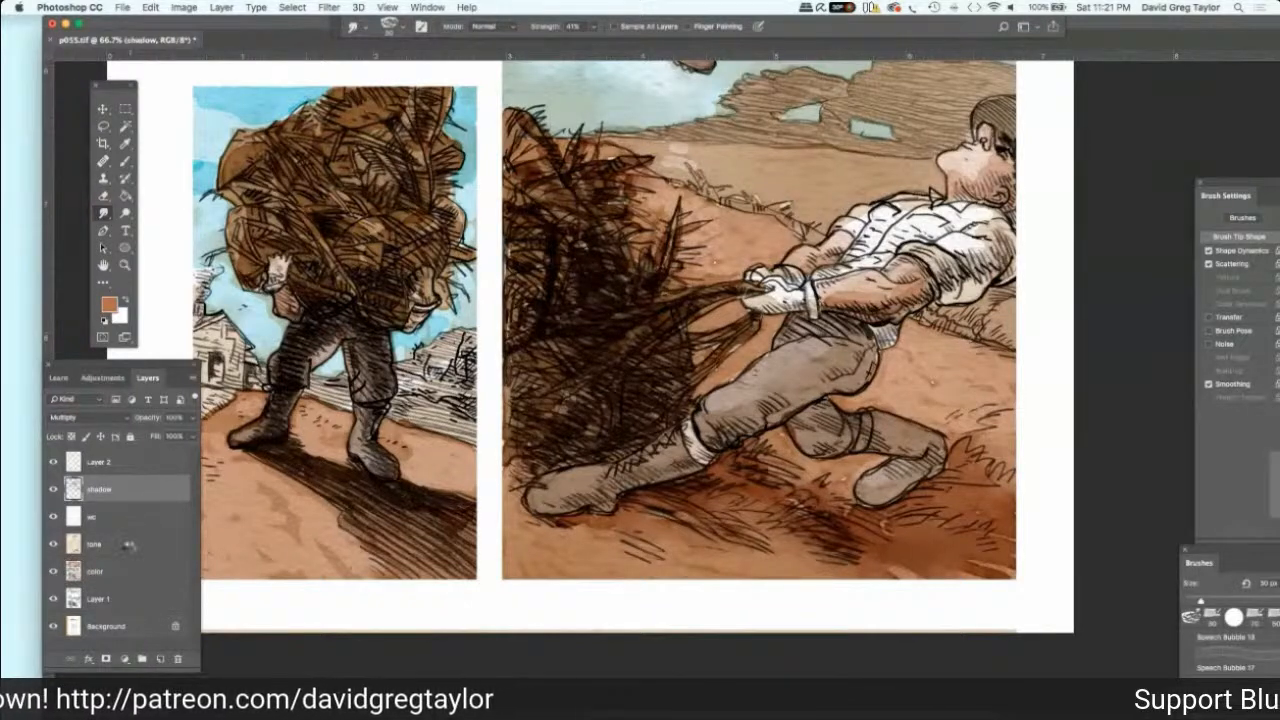
pyautogui.press('space')
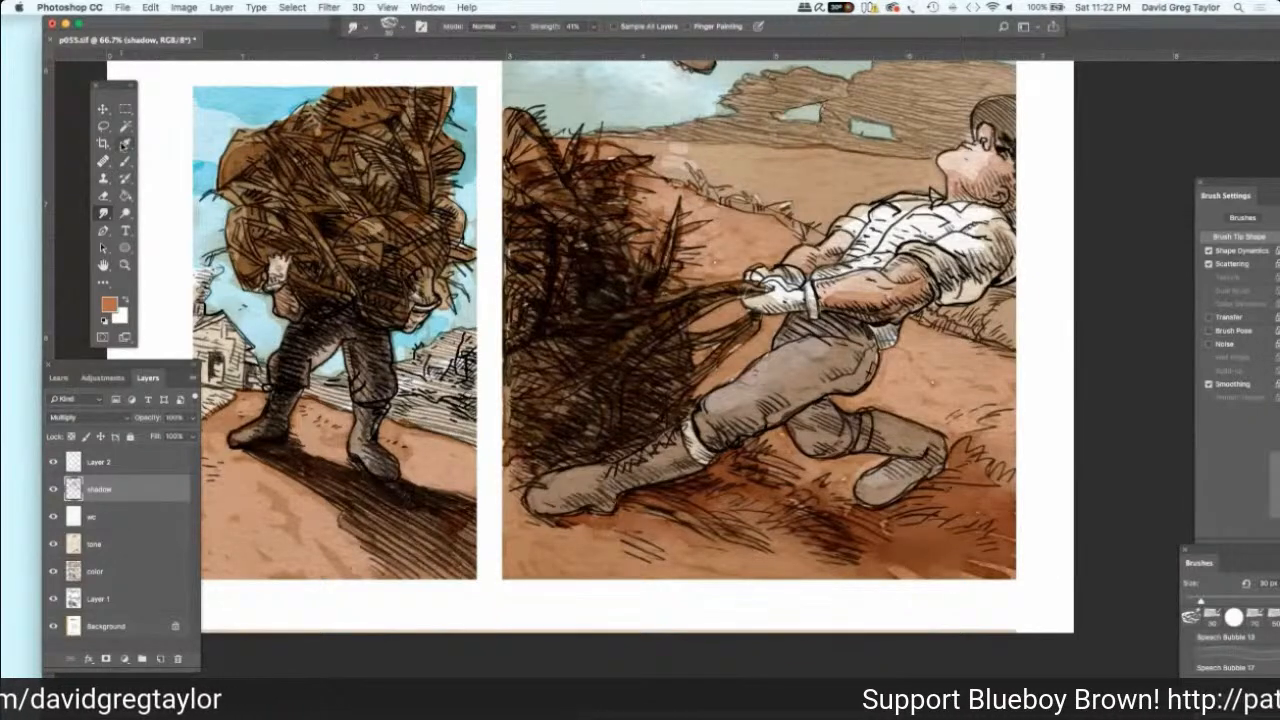
pyautogui.click(125, 144)
pyautogui.click(109, 304)
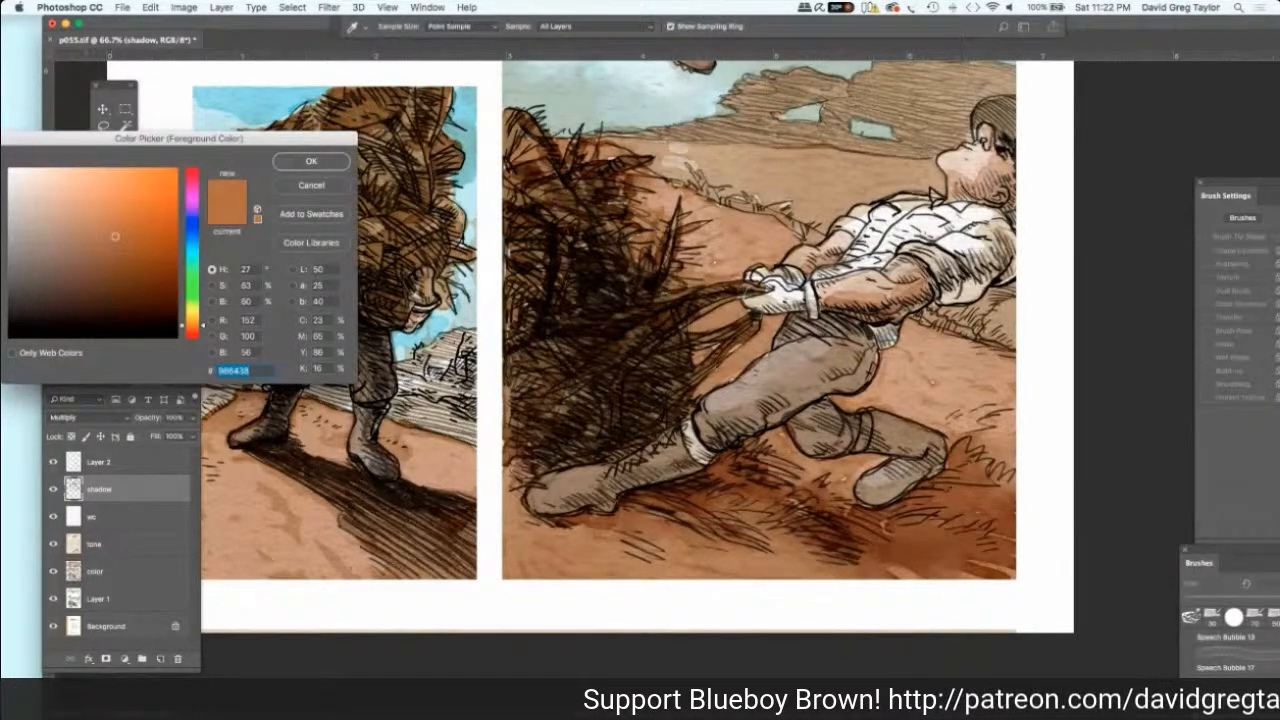
pyautogui.click(31, 237)
pyautogui.click(30, 235)
pyautogui.click(309, 161)
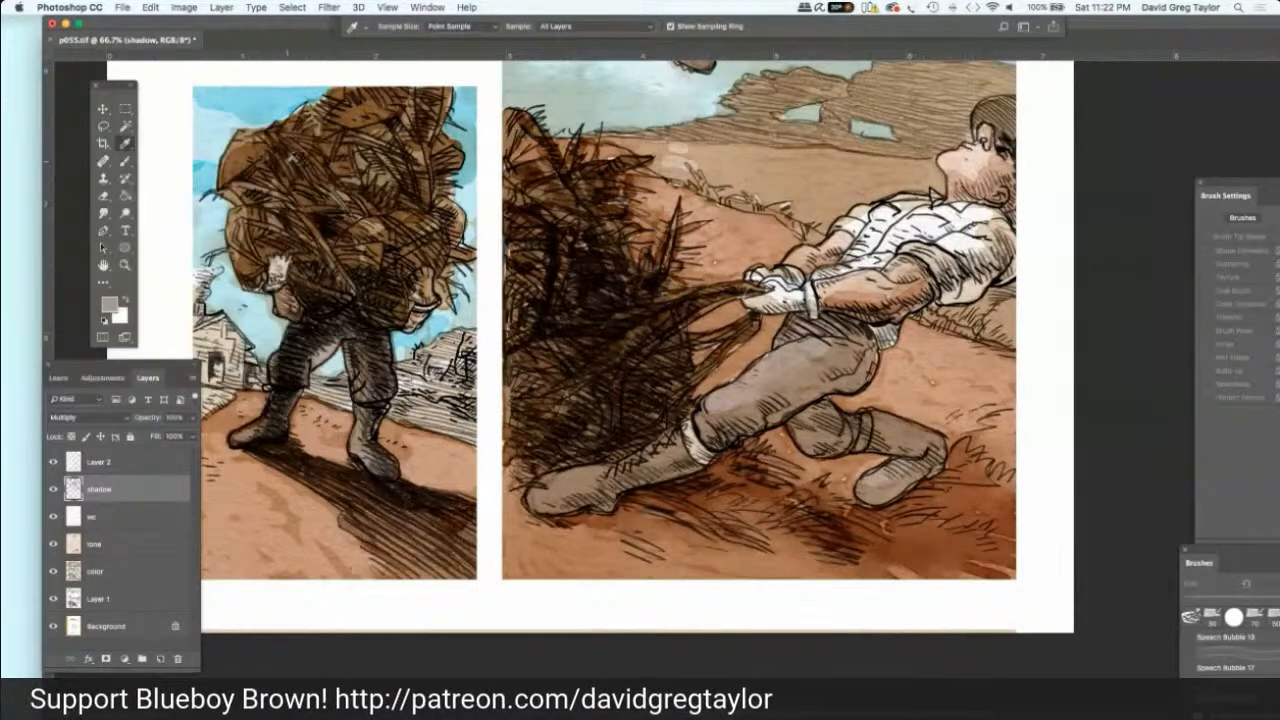
pyautogui.click(125, 161)
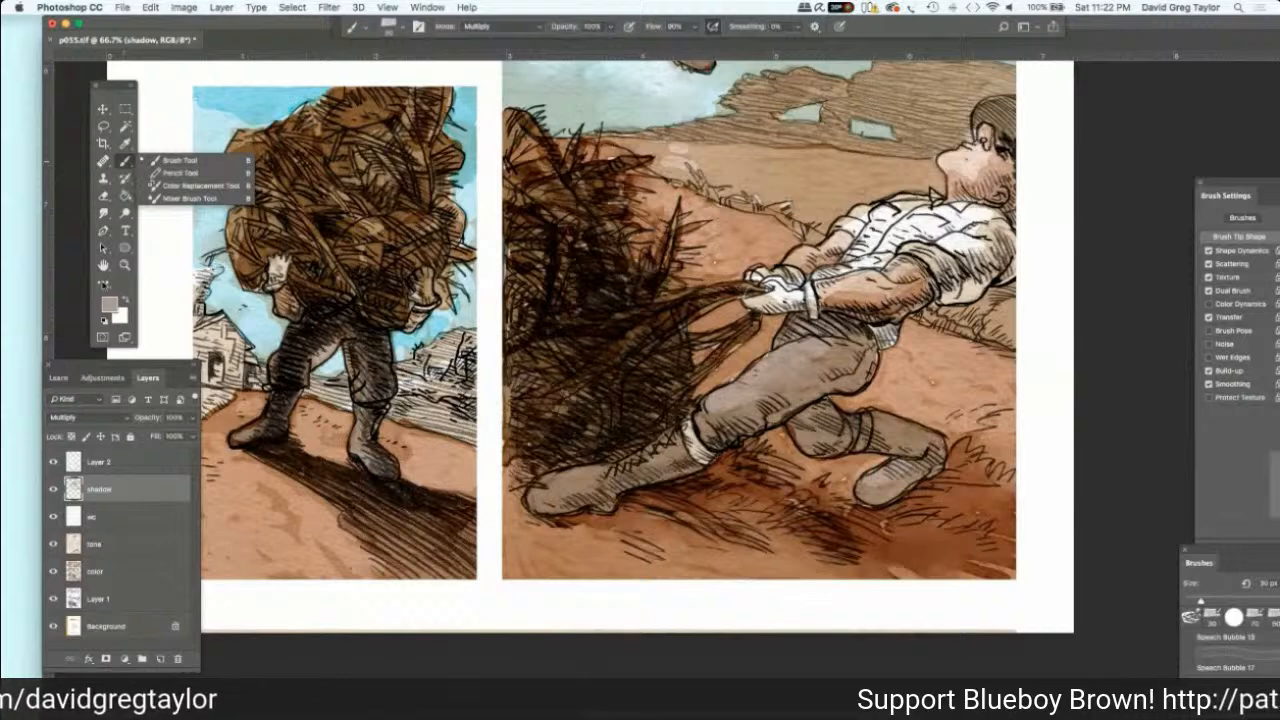
# Step: Smudge away the pale spots on the hill beside the top of the brush pile, using the tone layer
pyautogui.click(128, 545)
pyautogui.click(128, 545)
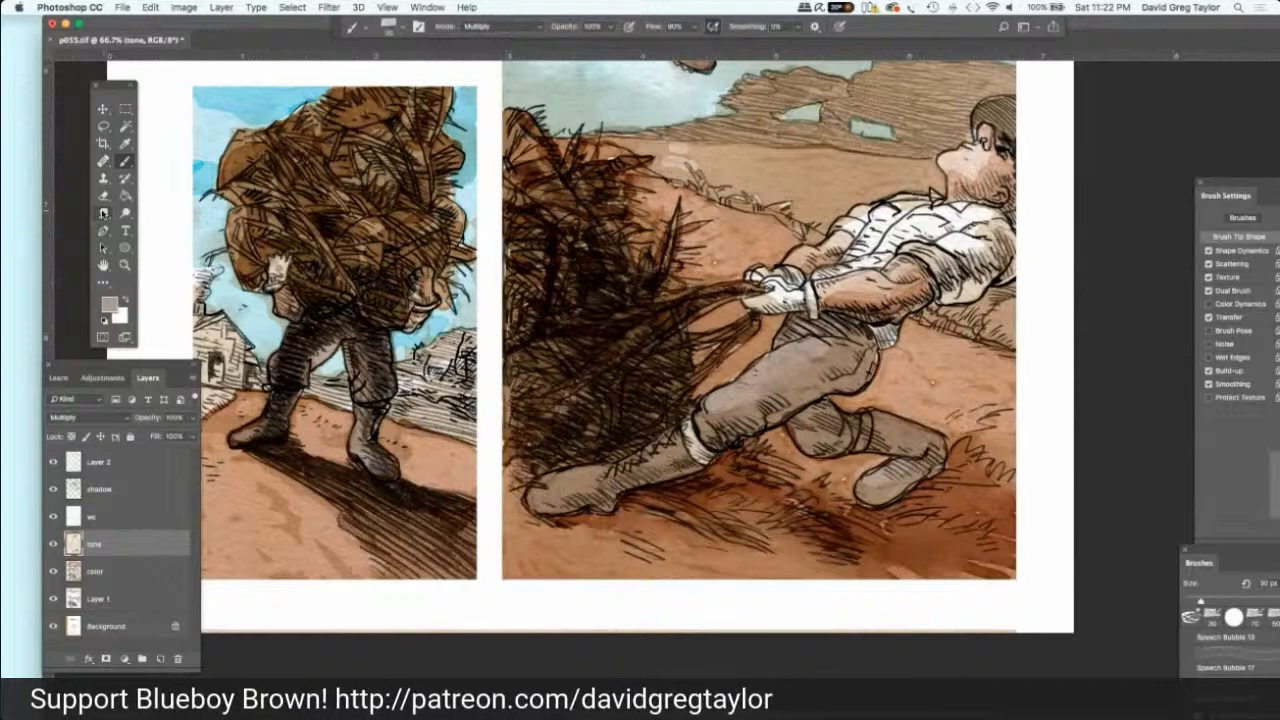
pyautogui.click(103, 213)
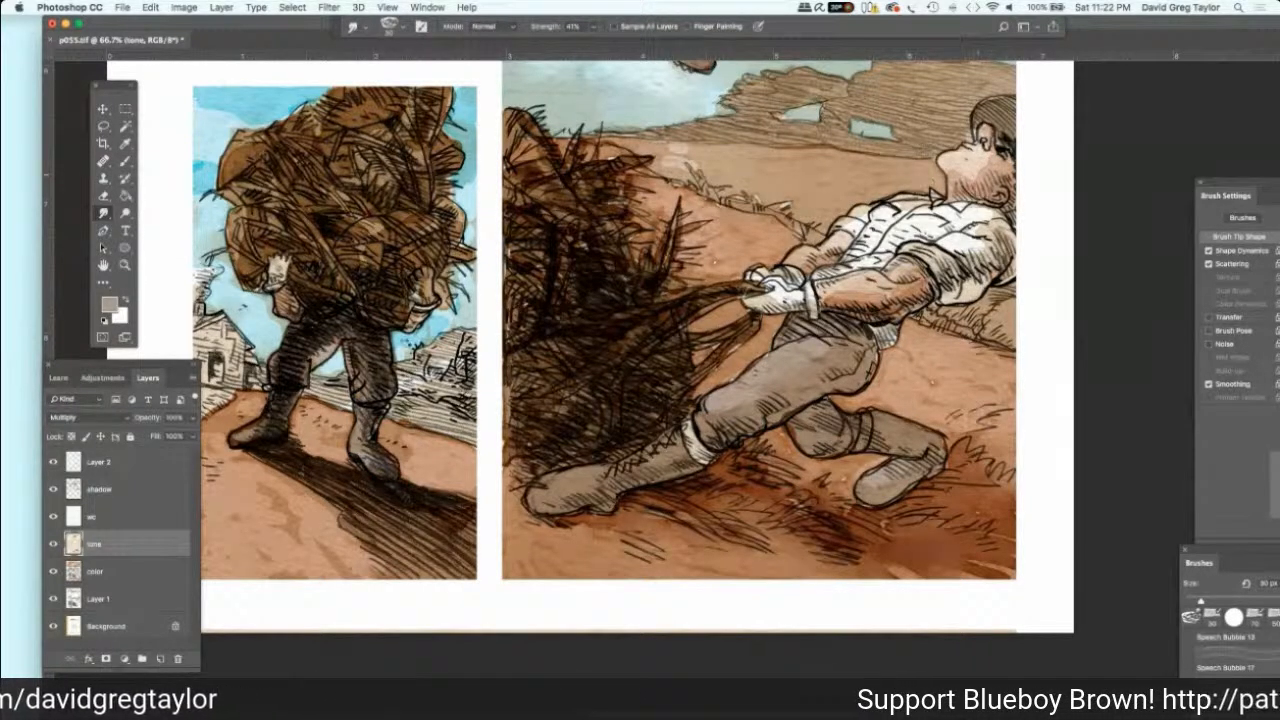
pyautogui.click(122, 573)
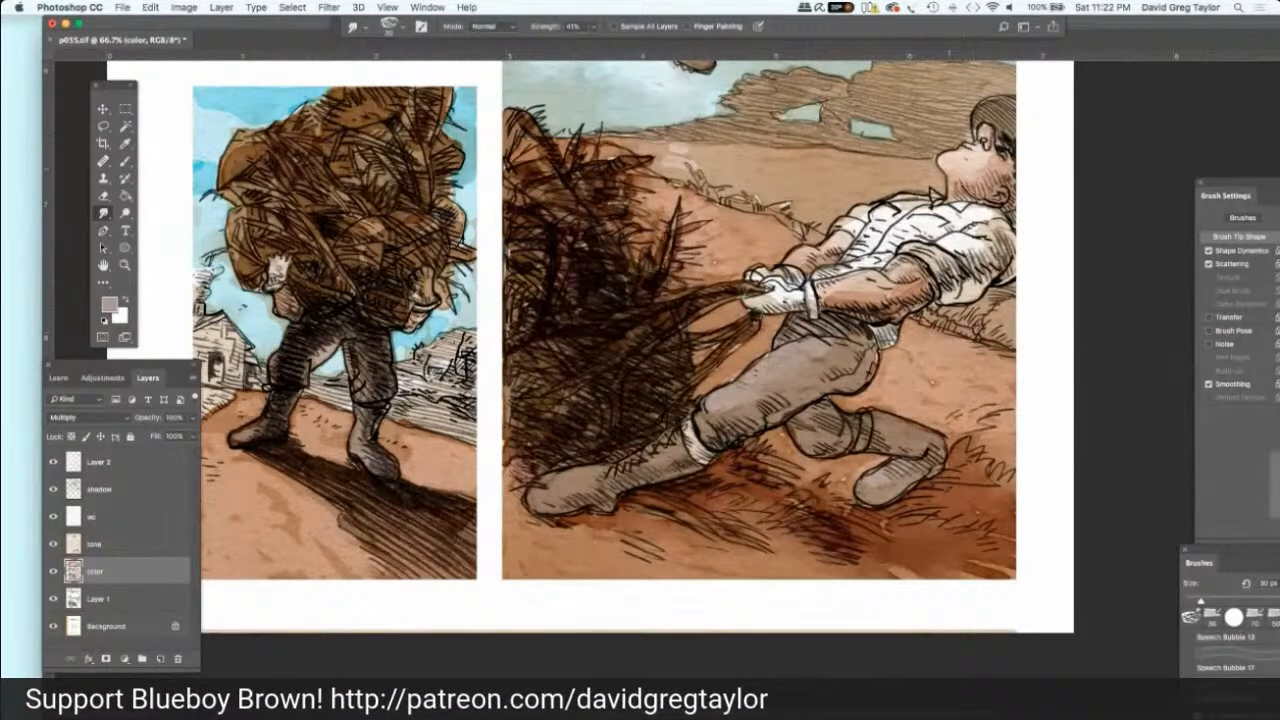
pyautogui.click(105, 545)
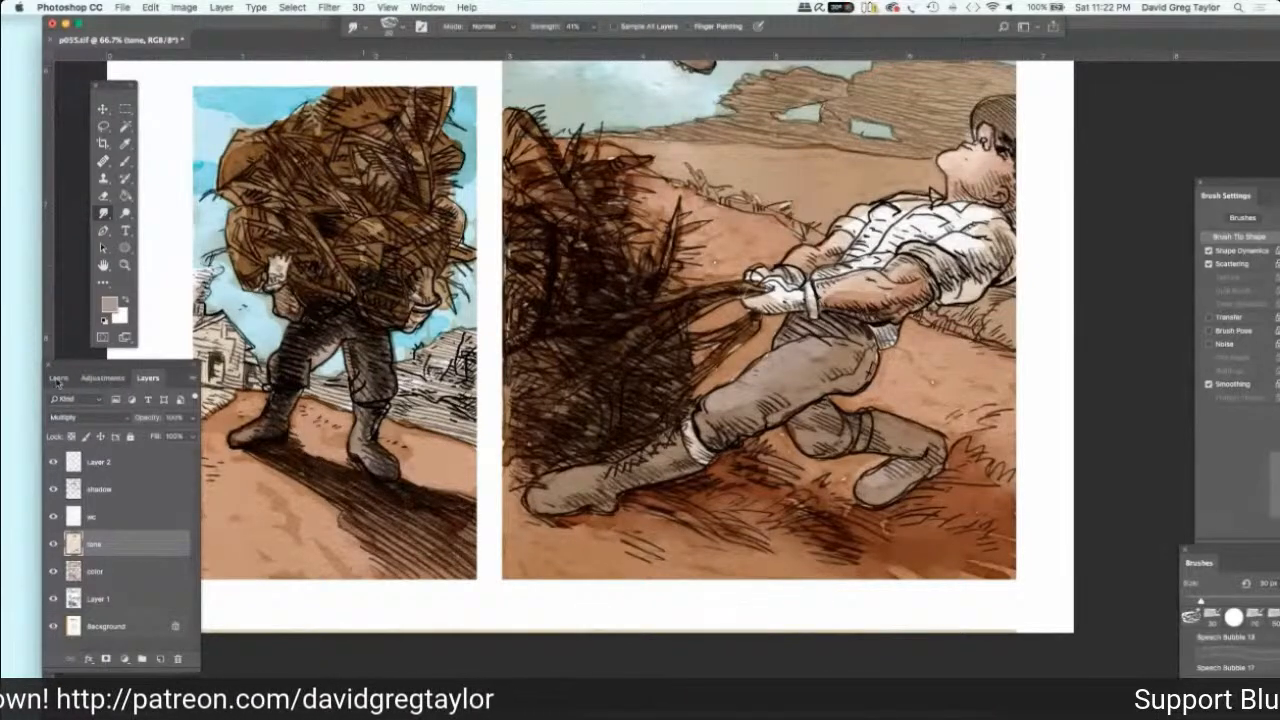
# Step: Paint fine grey-brown ground texture and ridge details behind the pulling man on the tone layer with a 10 px brush
pyautogui.click(125, 160)
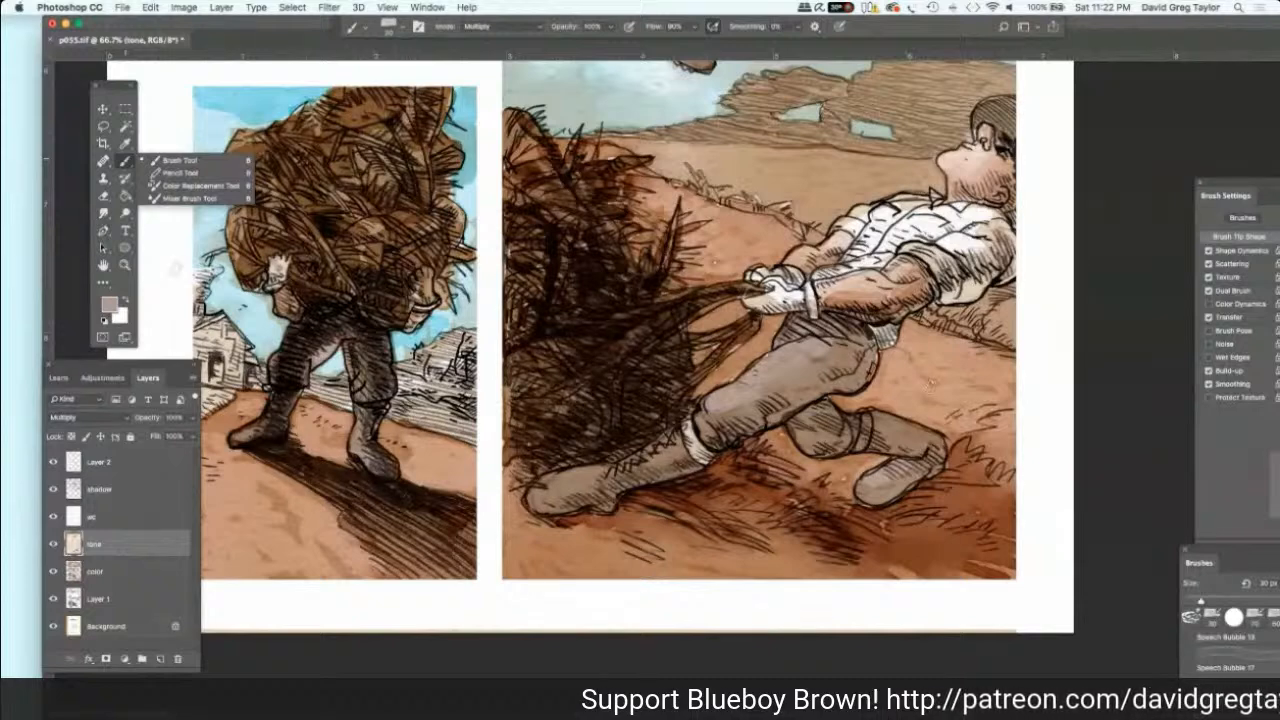
pyautogui.click(170, 160)
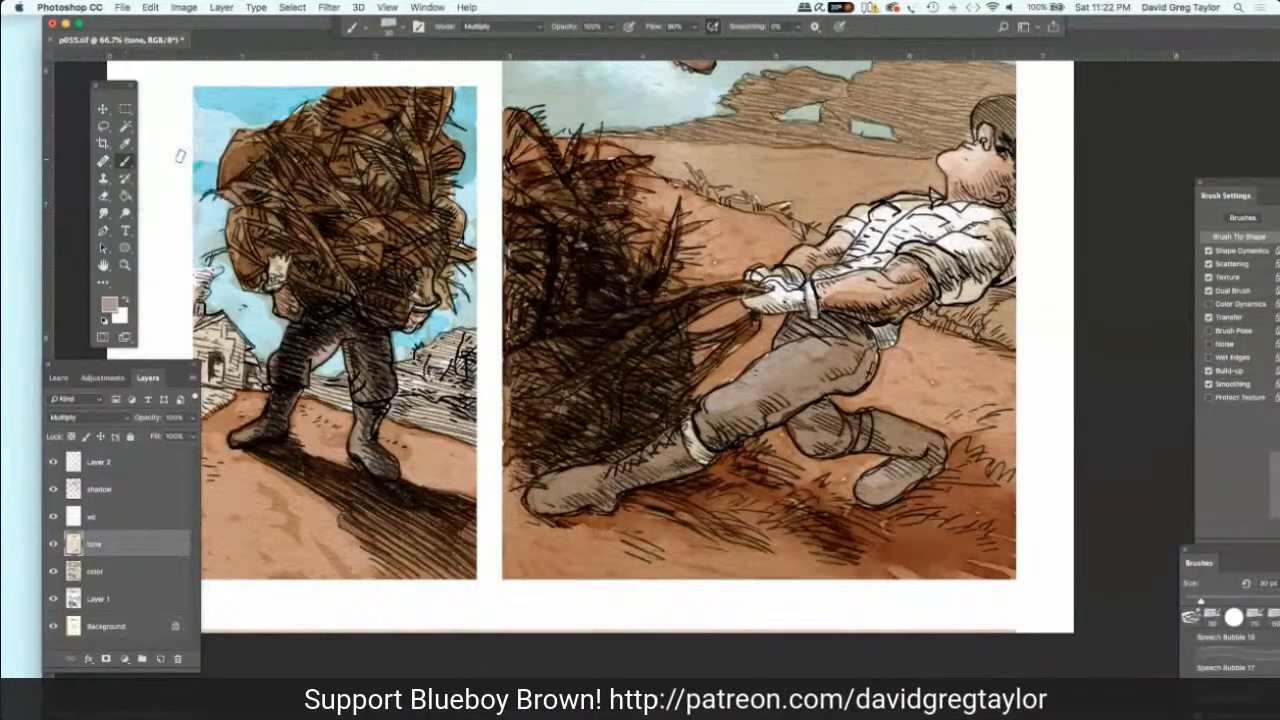
pyautogui.click(1249, 601)
pyautogui.write('10')
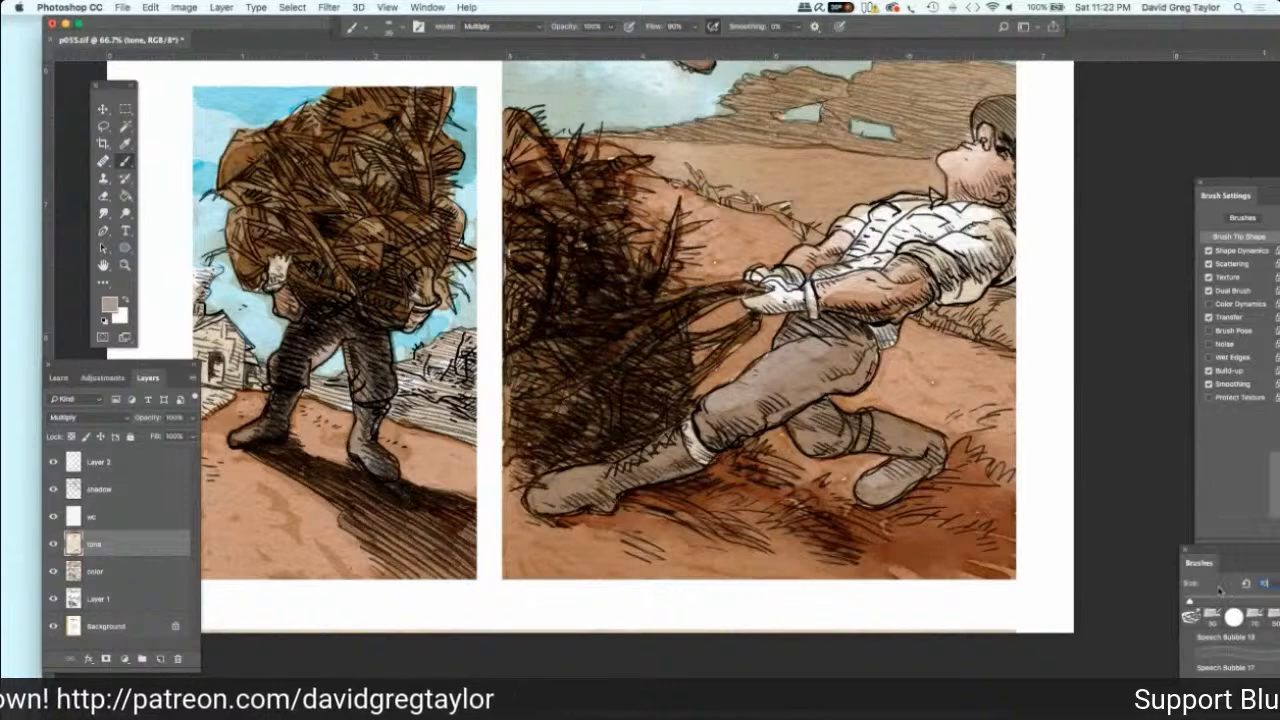
pyautogui.press('Return')
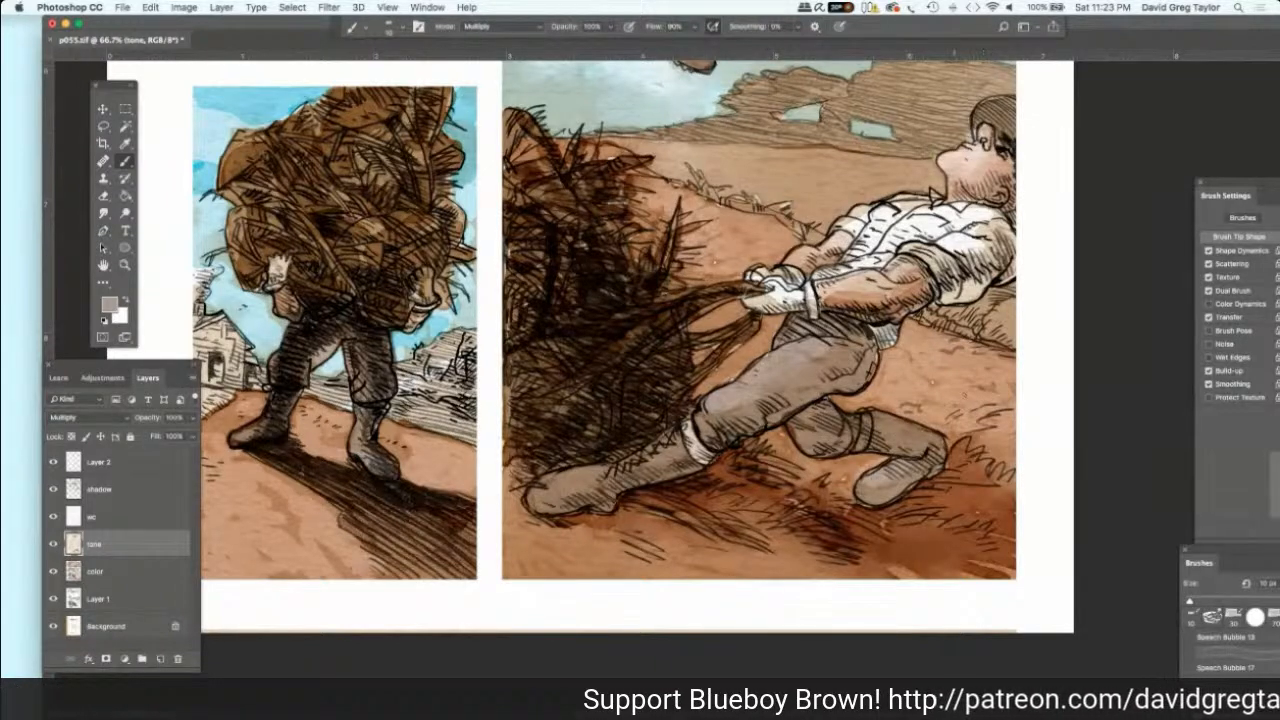
pyautogui.moveTo(663, 387)
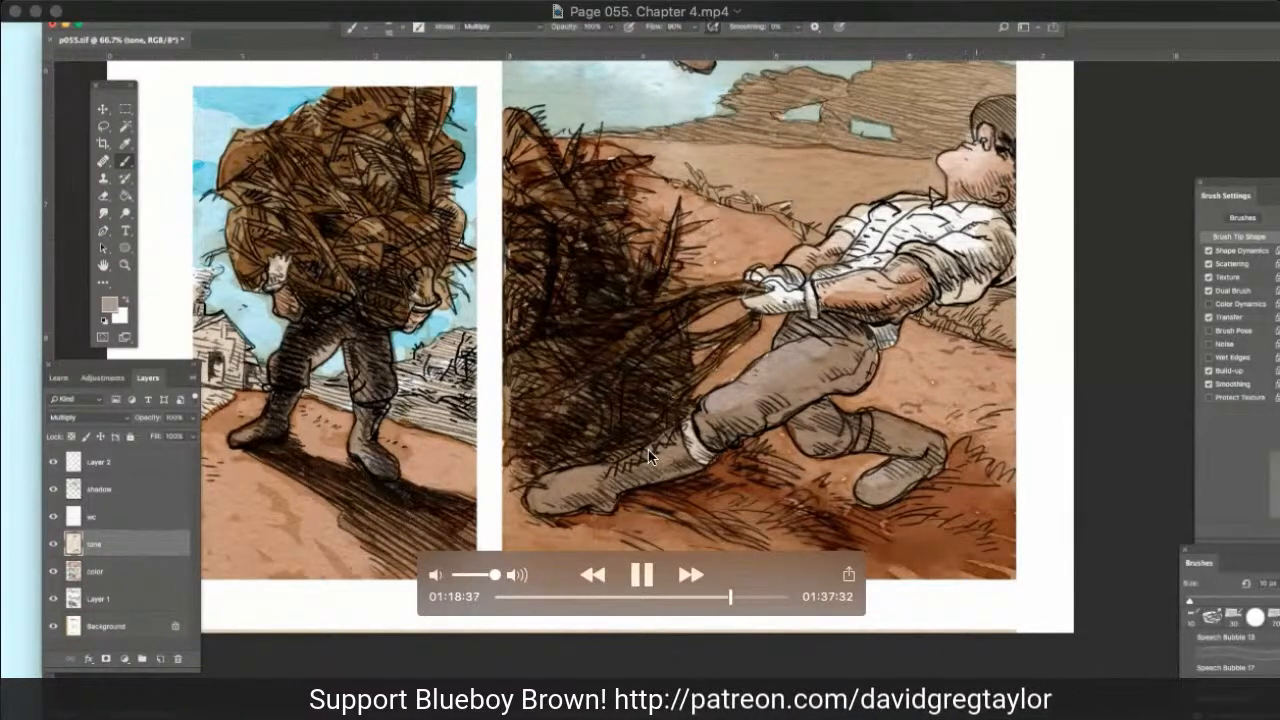
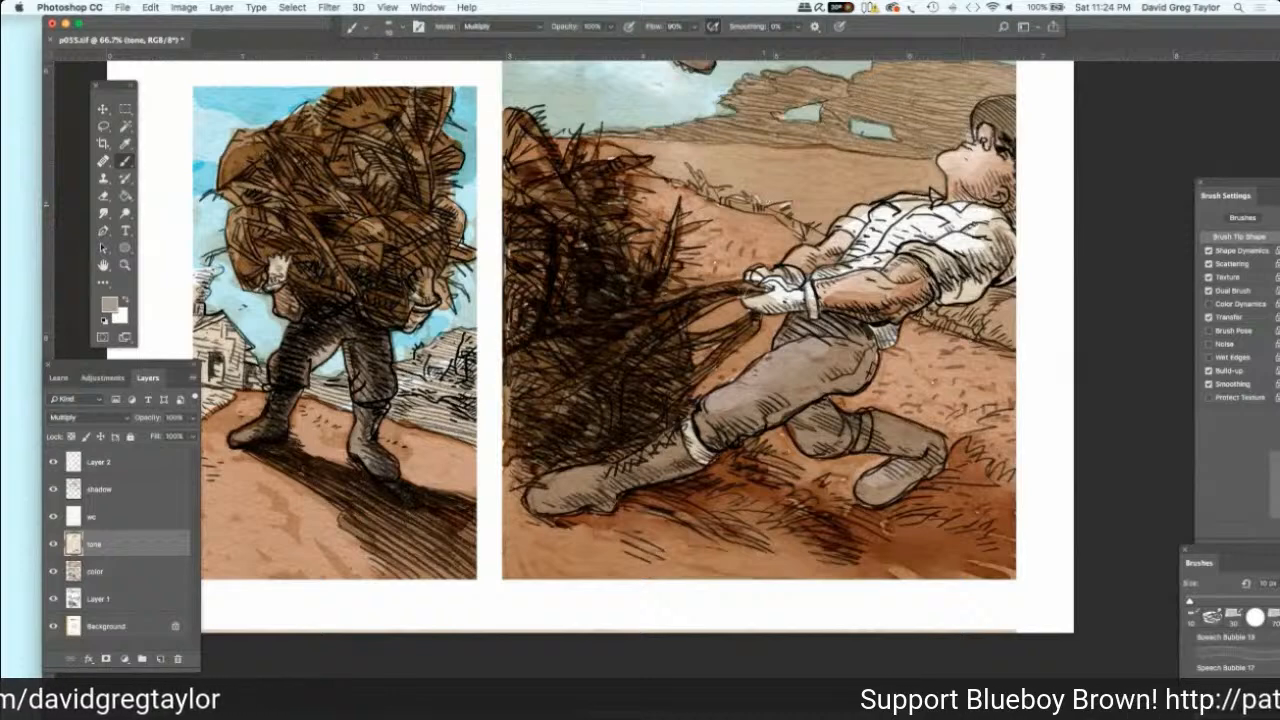
pyautogui.moveTo(766, 203)
pyautogui.mouseDown()
pyautogui.moveTo(820, 186)
pyautogui.moveTo(834, 196)
pyautogui.mouseUp()
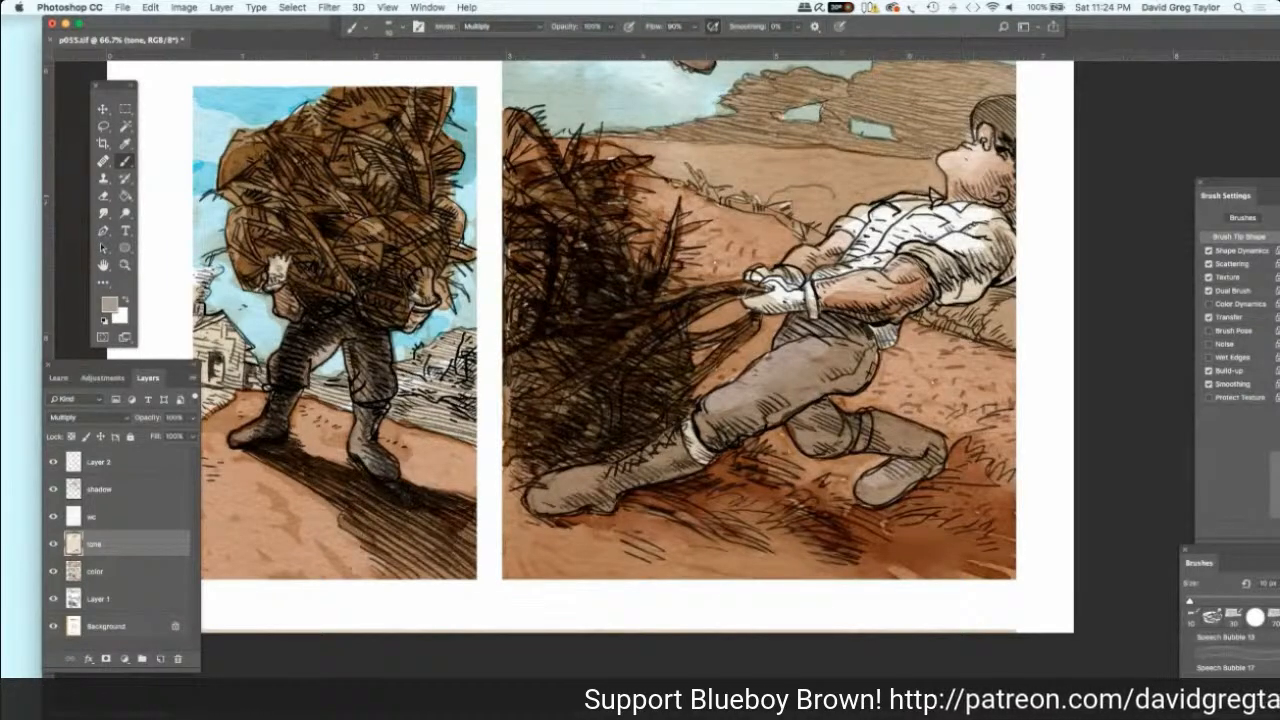
pyautogui.moveTo(8, 563)
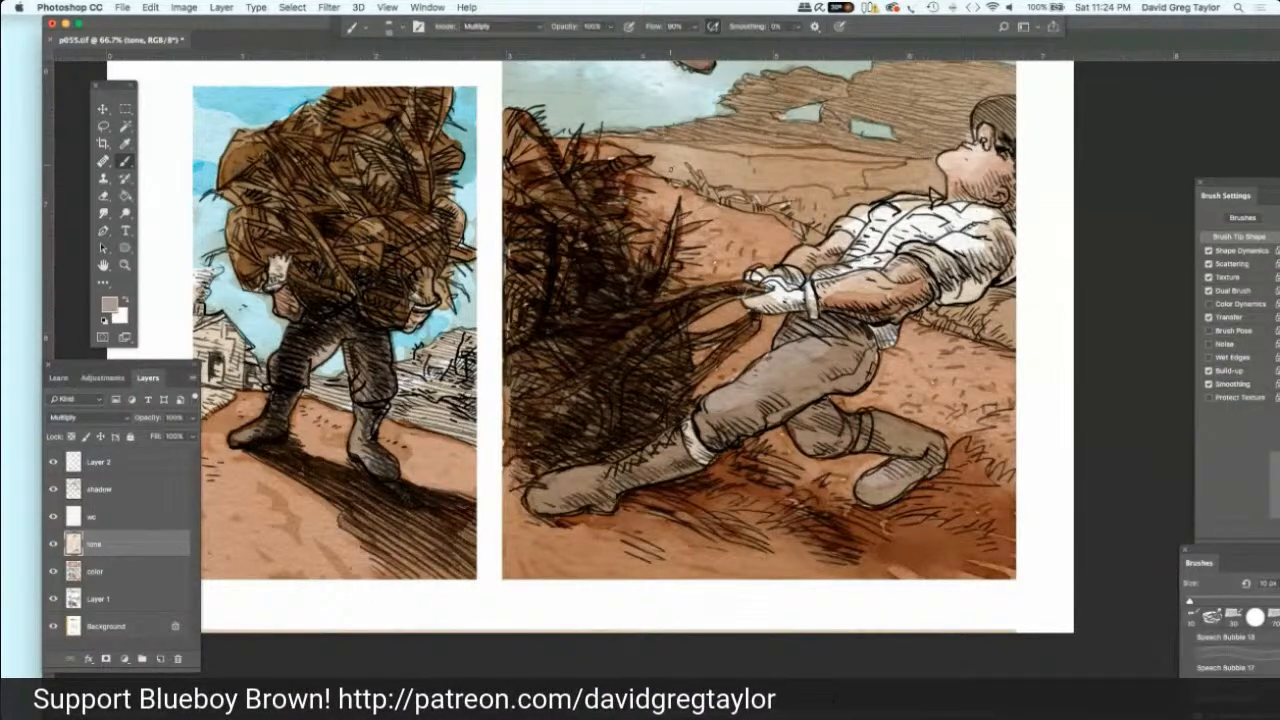
# Step: Add thin grass strokes across the field below the tree line on the shadow layer with an 8 px brush
pyautogui.click(139, 497)
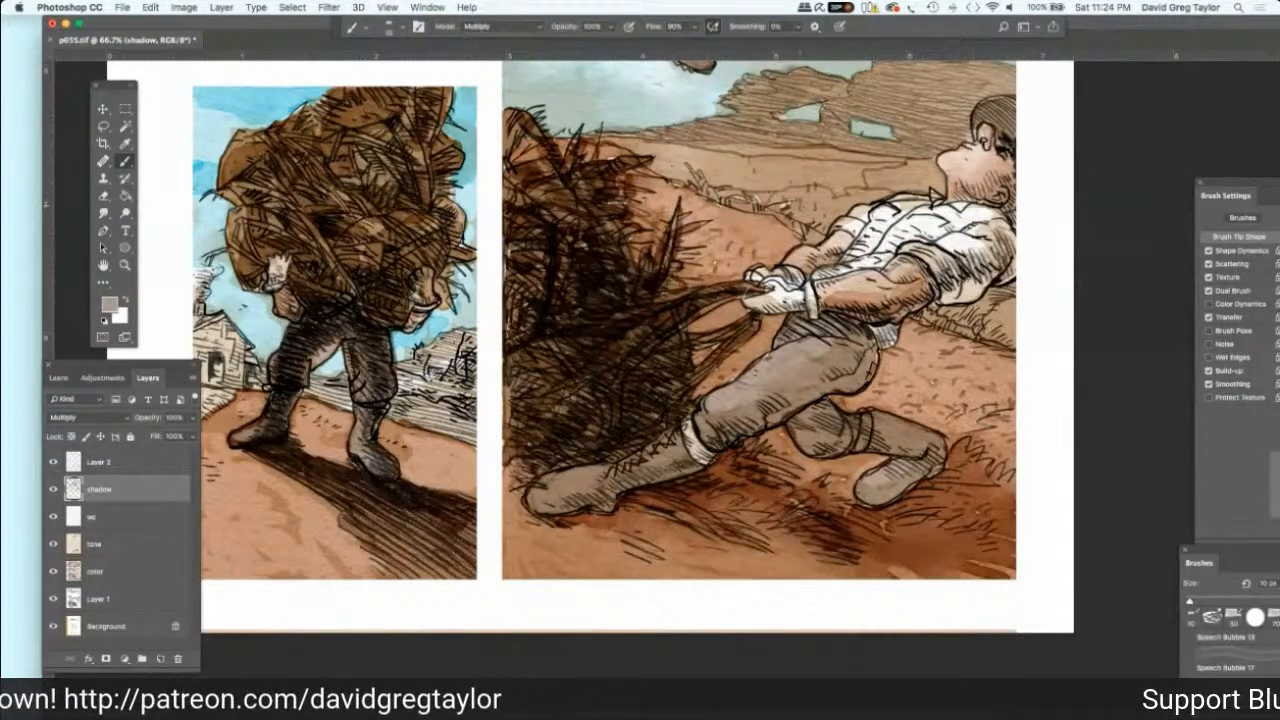
pyautogui.press('[')
pyautogui.press('[')
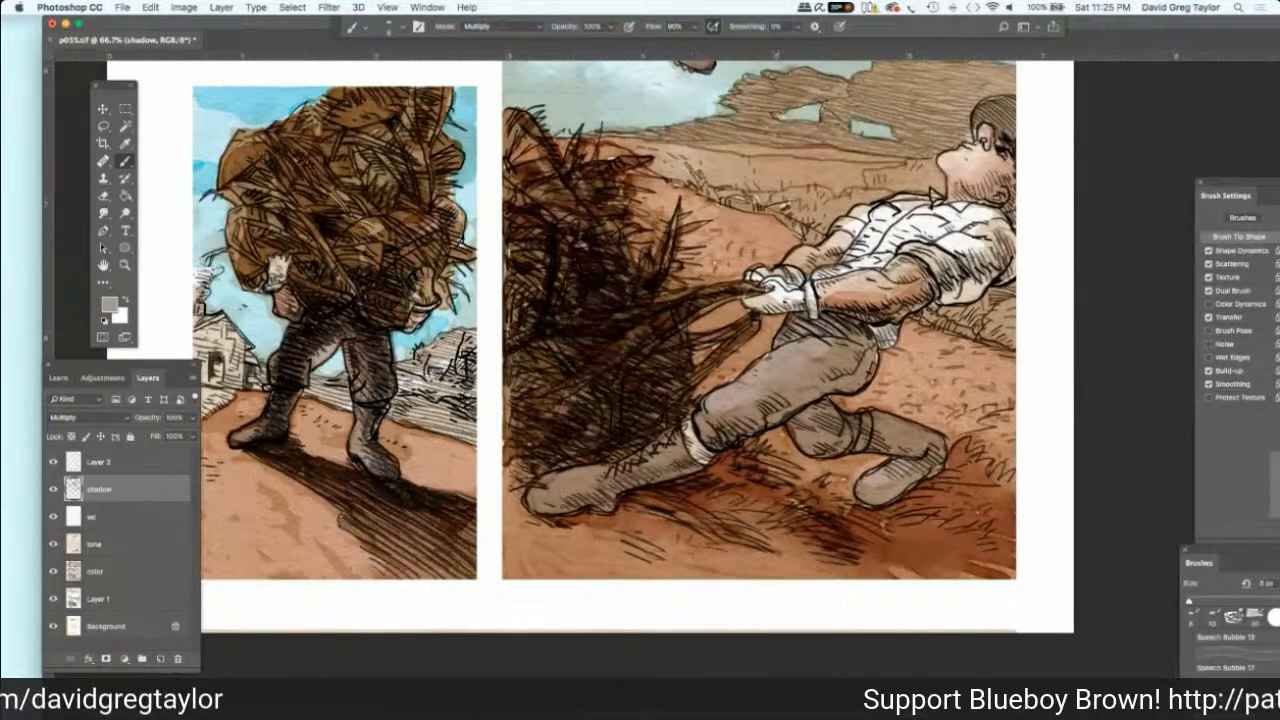
# Step: Add fine grass and ground strokes across the foreground and the slope around the pulling man on the shadow layer
pyautogui.moveTo(768, 554); pyautogui.dragTo(756, 577)
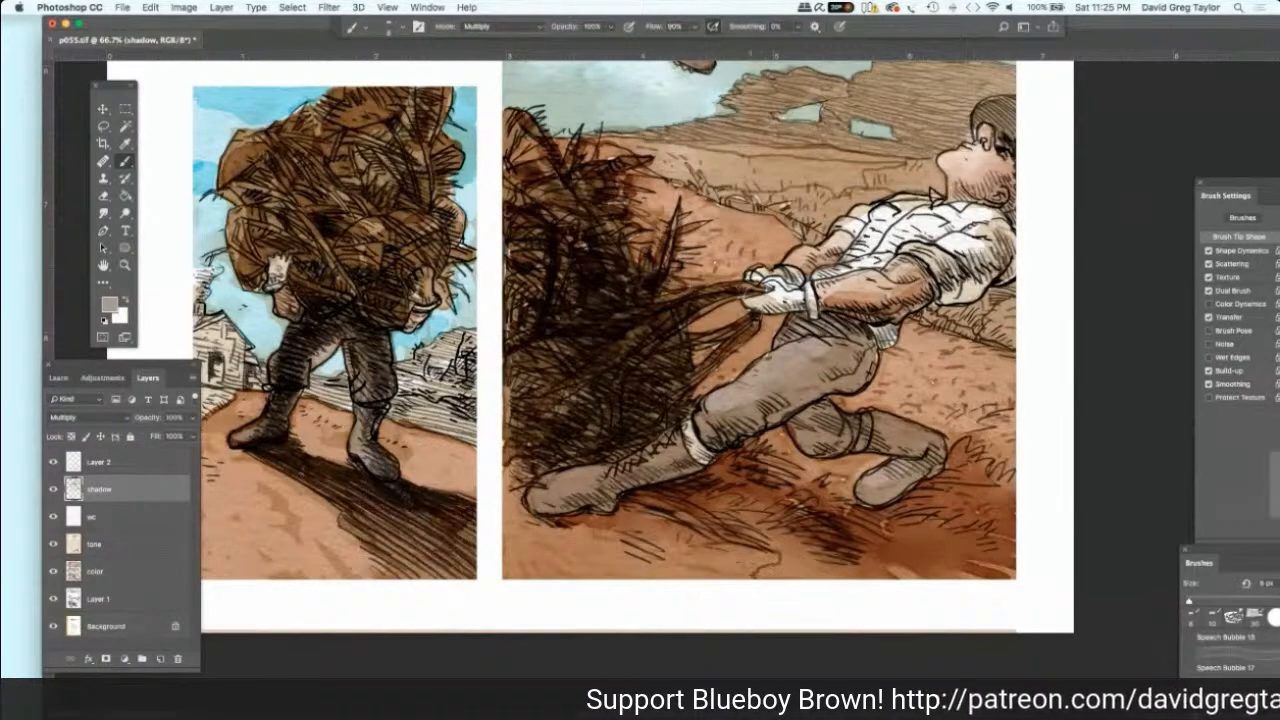
pyautogui.moveTo(756, 562)
pyautogui.mouseDown()
pyautogui.moveTo(738, 580)
pyautogui.moveTo(642, 577)
pyautogui.moveTo(674, 571)
pyautogui.moveTo(668, 550)
pyautogui.moveTo(628, 525)
pyautogui.mouseUp()
pyautogui.moveTo(789, 553)
pyautogui.mouseDown()
pyautogui.moveTo(777, 557)
pyautogui.moveTo(787, 575)
pyautogui.mouseUp()
pyautogui.moveTo(579, 521)
pyautogui.mouseDown()
pyautogui.moveTo(561, 531)
pyautogui.moveTo(579, 525)
pyautogui.mouseUp()
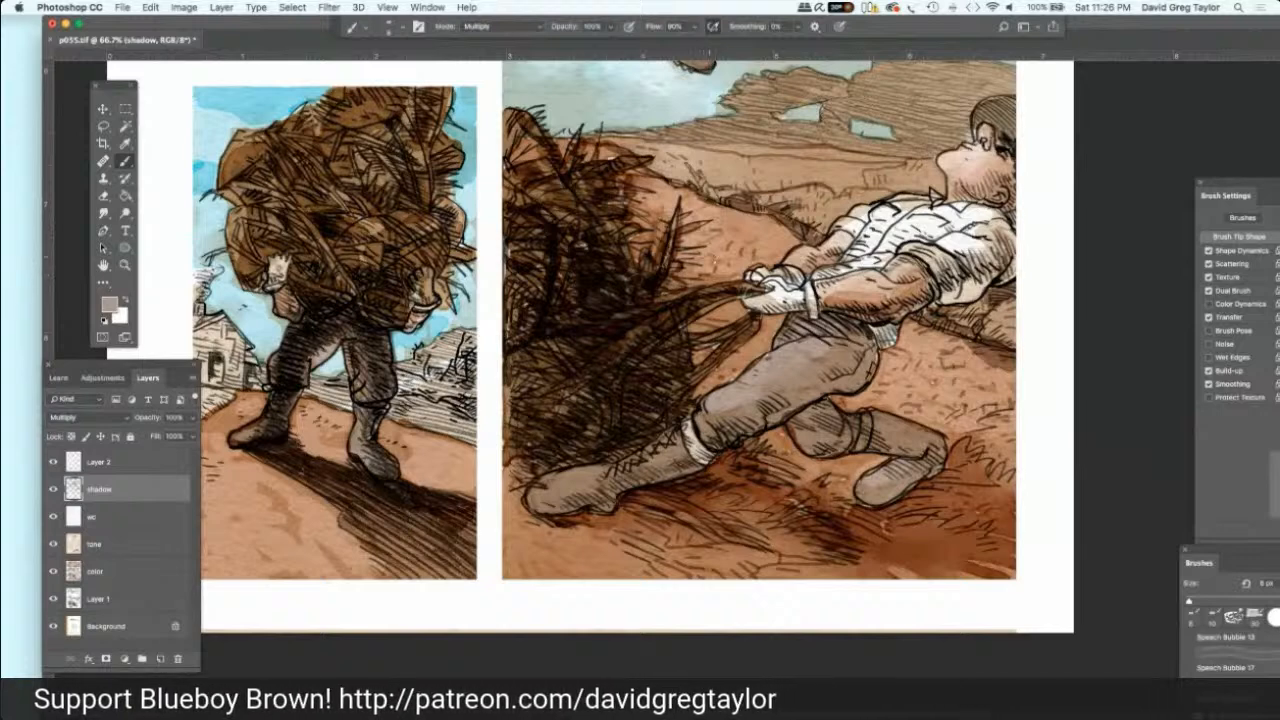
pyautogui.moveTo(731, 251); pyautogui.dragTo(775, 236)
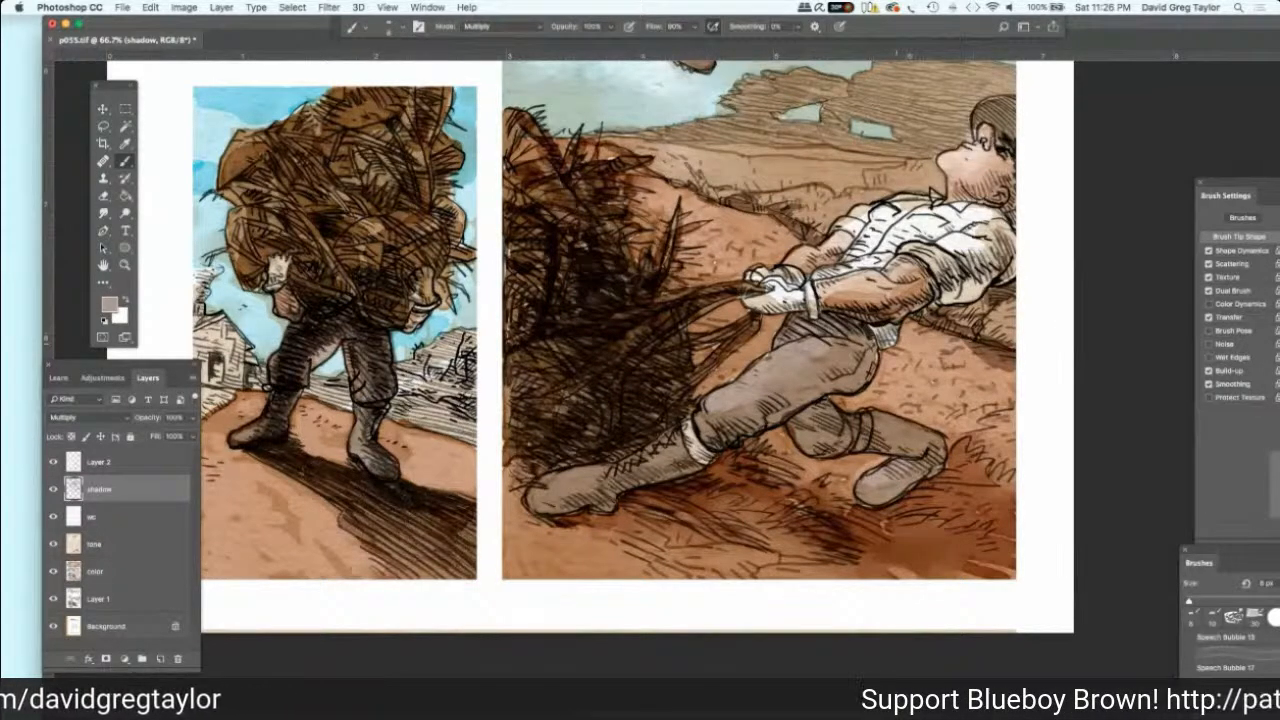
pyautogui.moveTo(966, 348); pyautogui.dragTo(1007, 370)
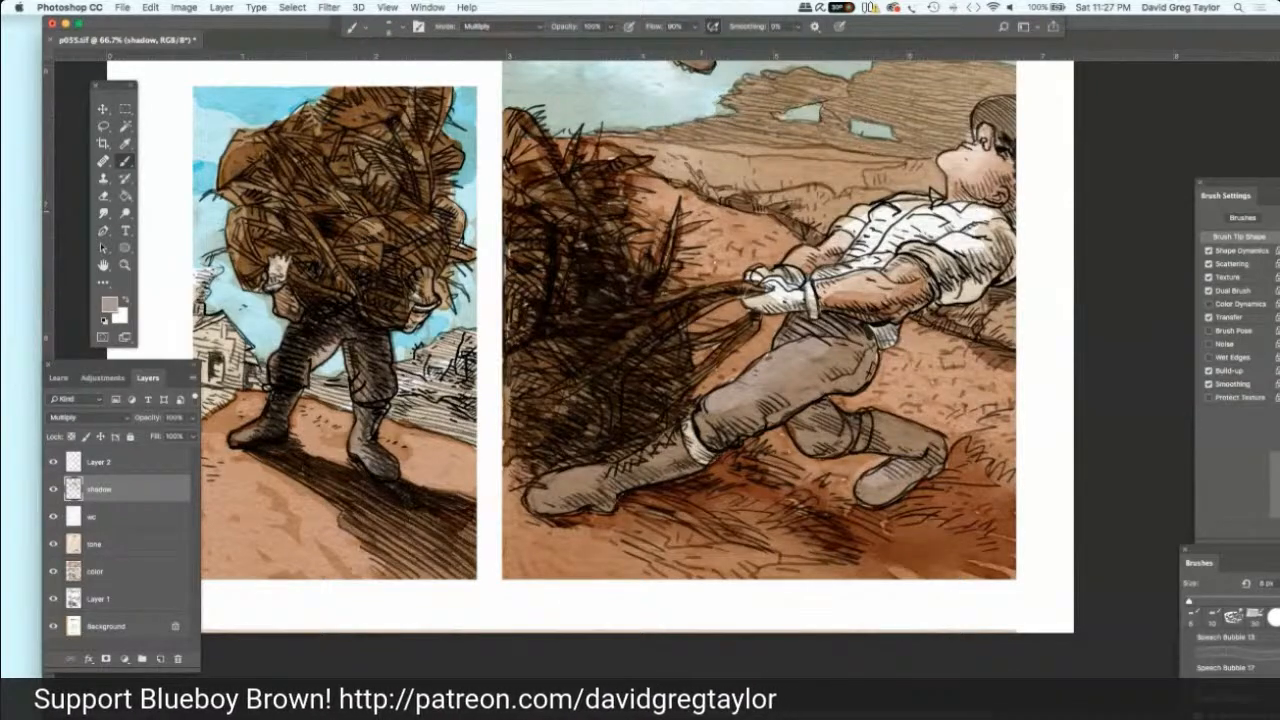
# Step: Brighten the sky above the pulling man and in the tree gaps on the tone layer, using Dodge with the Highlights range
pyautogui.scroll(5, 698, 220)
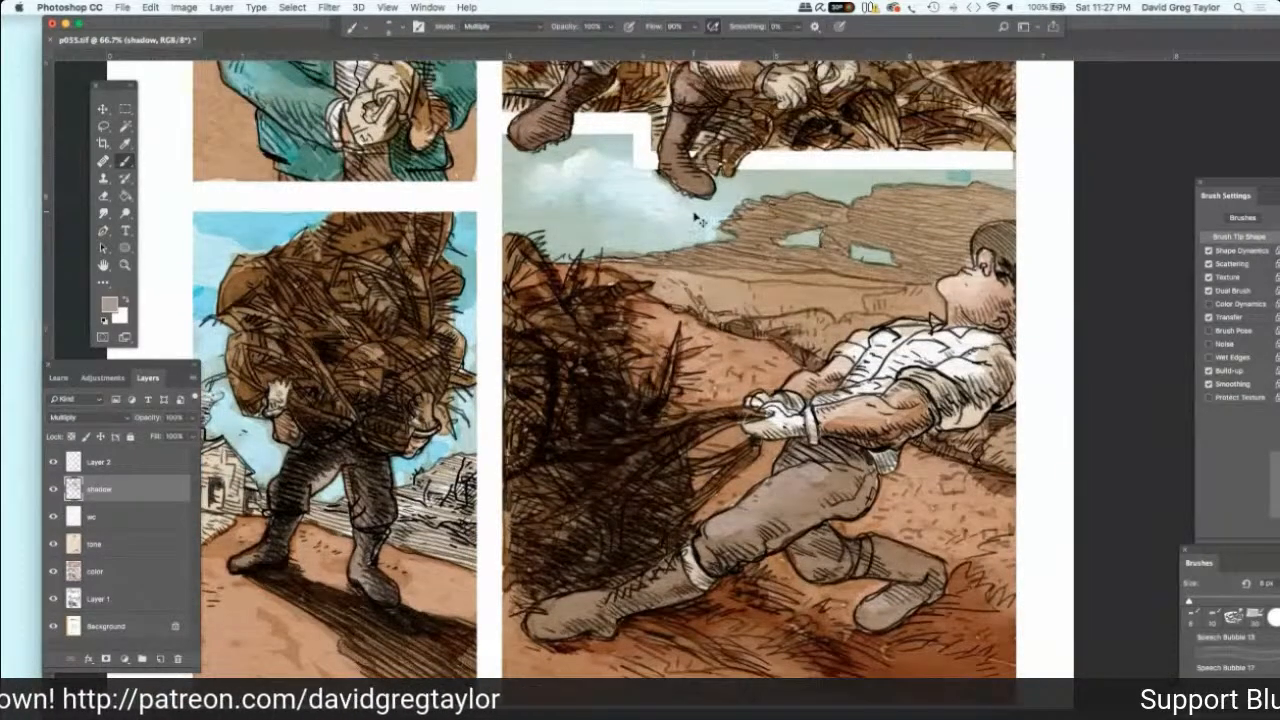
pyautogui.press('super+minus')
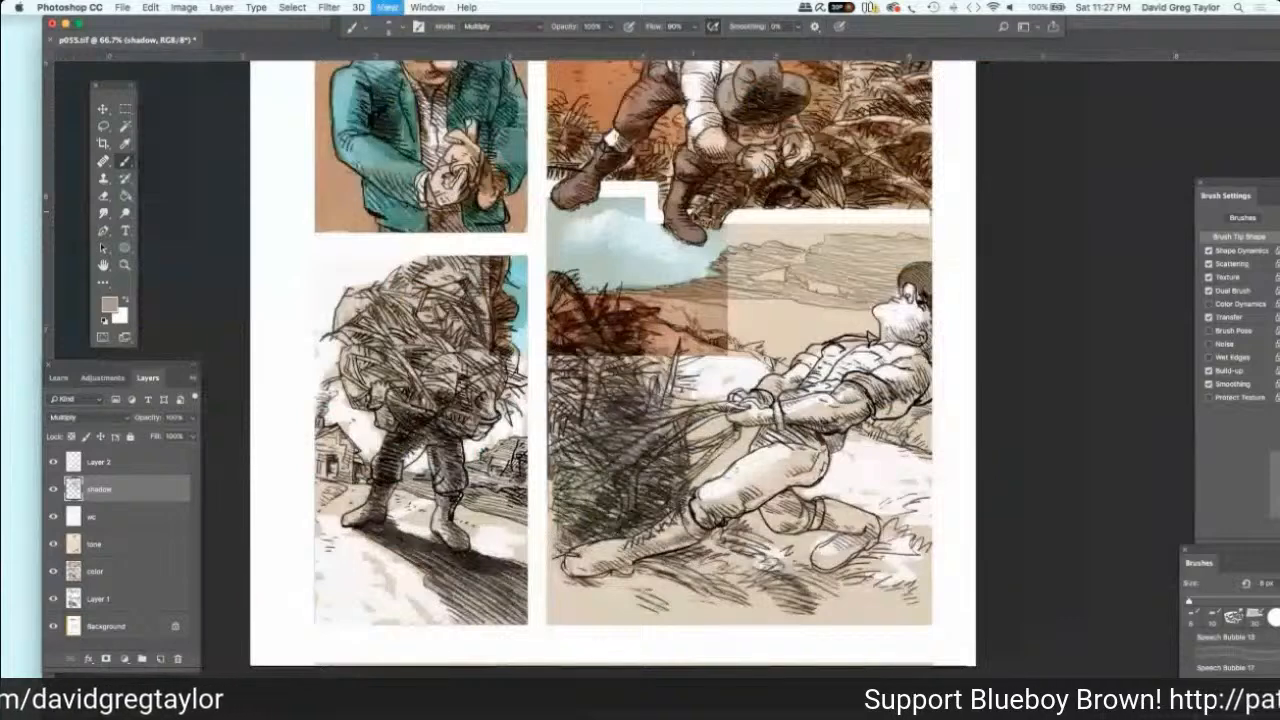
pyautogui.press('super+minus')
pyautogui.press('super+minus')
pyautogui.press('super+minus')
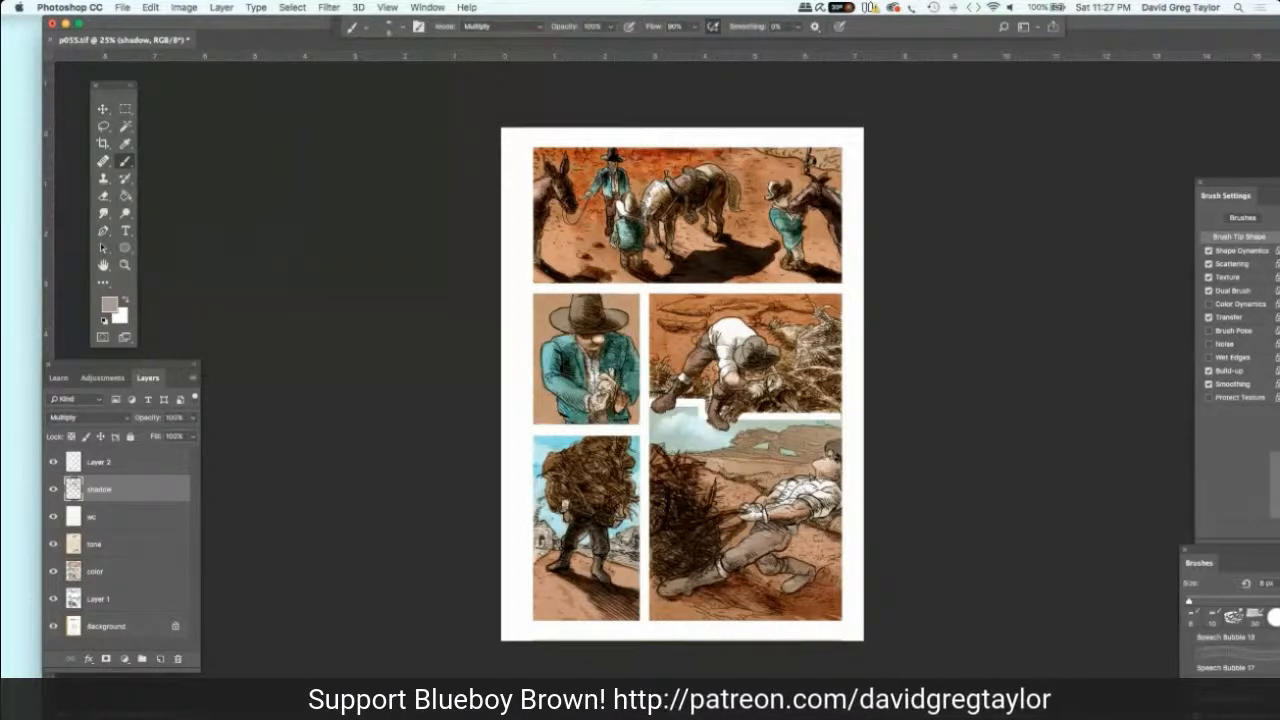
pyautogui.press('super+equal')
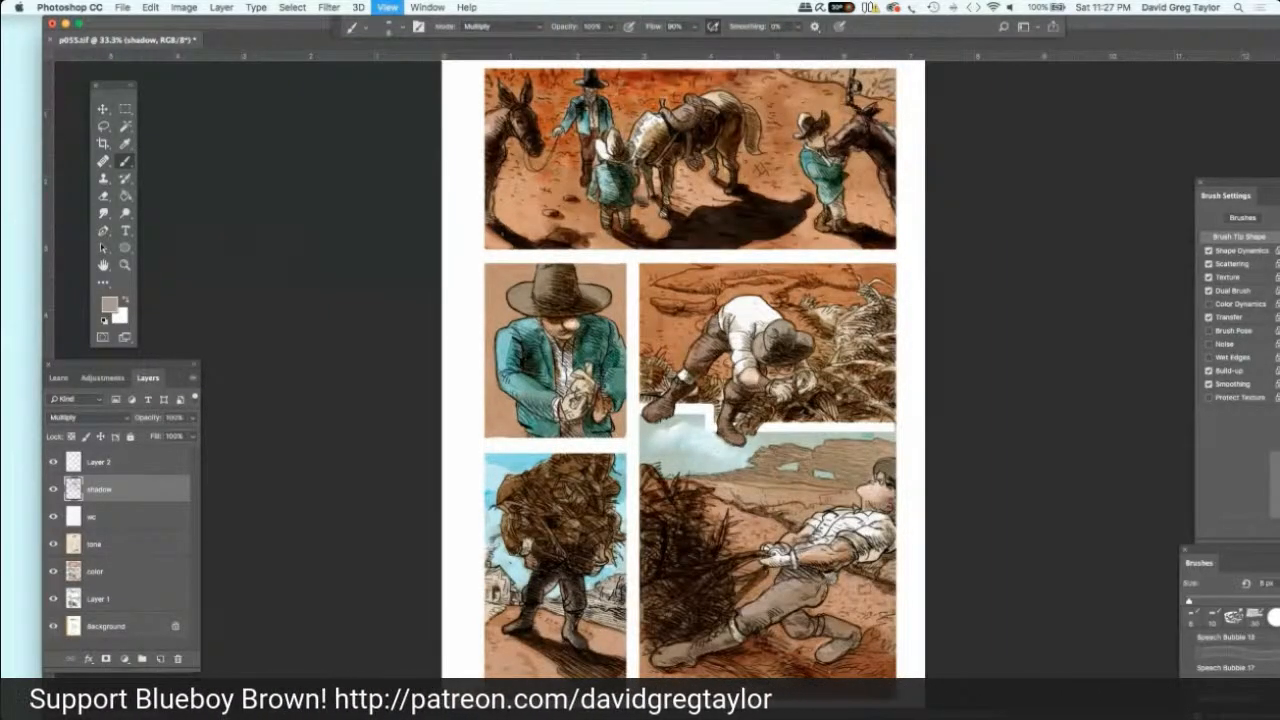
pyautogui.press('super+equal')
pyautogui.click(103, 213)
pyautogui.click(150, 213)
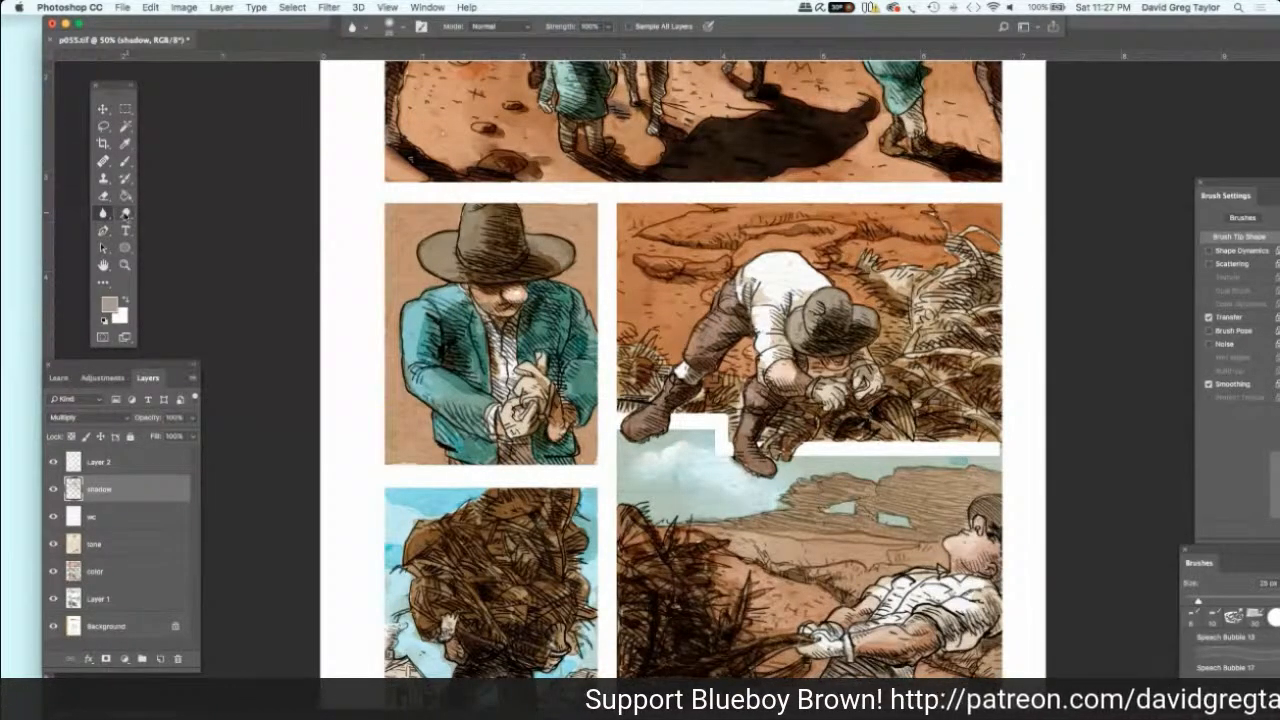
pyautogui.click(125, 214)
pyautogui.click(155, 214)
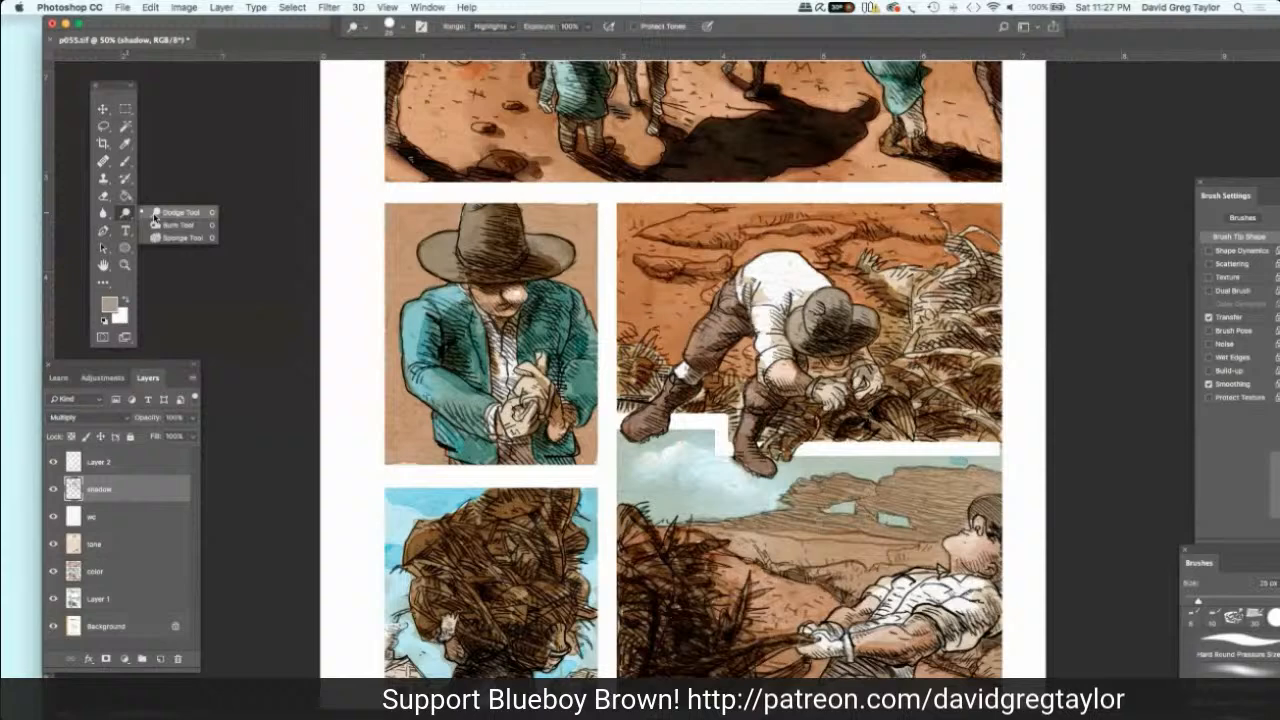
pyautogui.click(120, 546)
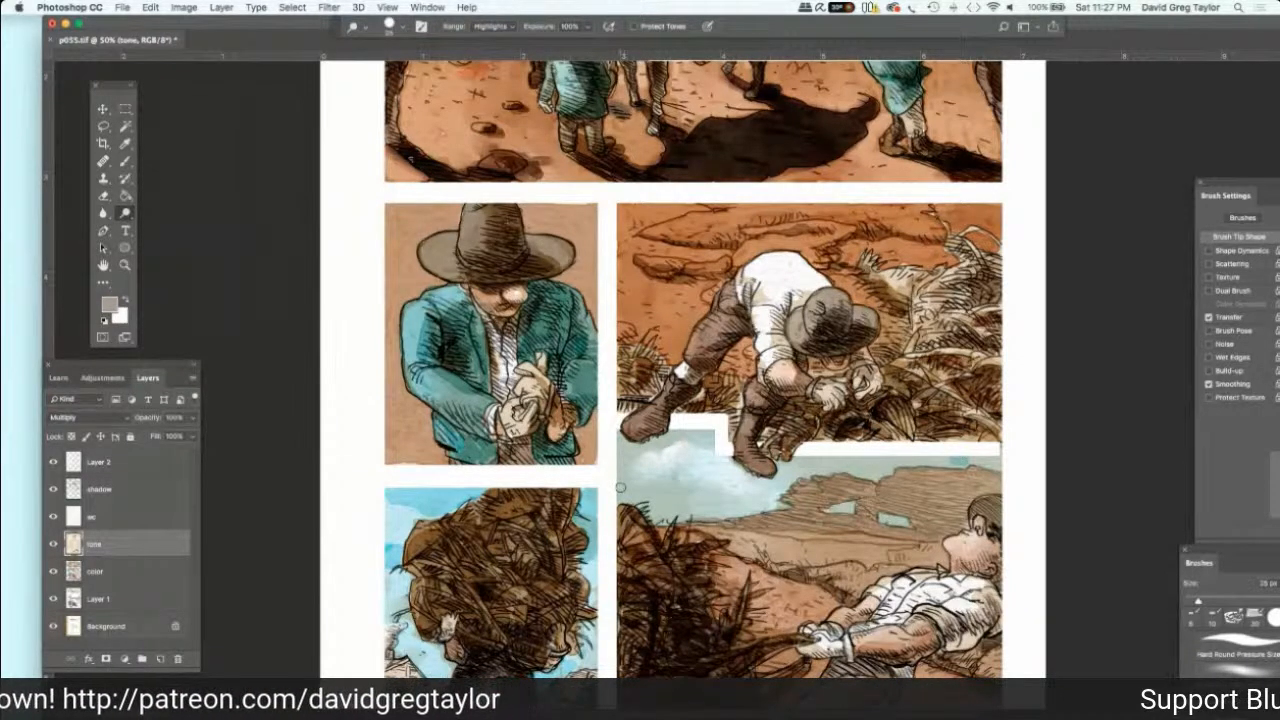
pyautogui.moveTo(620, 487)
pyautogui.mouseDown()
pyautogui.moveTo(678, 515)
pyautogui.moveTo(770, 503)
pyautogui.moveTo(717, 483)
pyautogui.moveTo(740, 485)
pyautogui.moveTo(637, 476)
pyautogui.moveTo(672, 505)
pyautogui.moveTo(624, 468)
pyautogui.mouseUp()
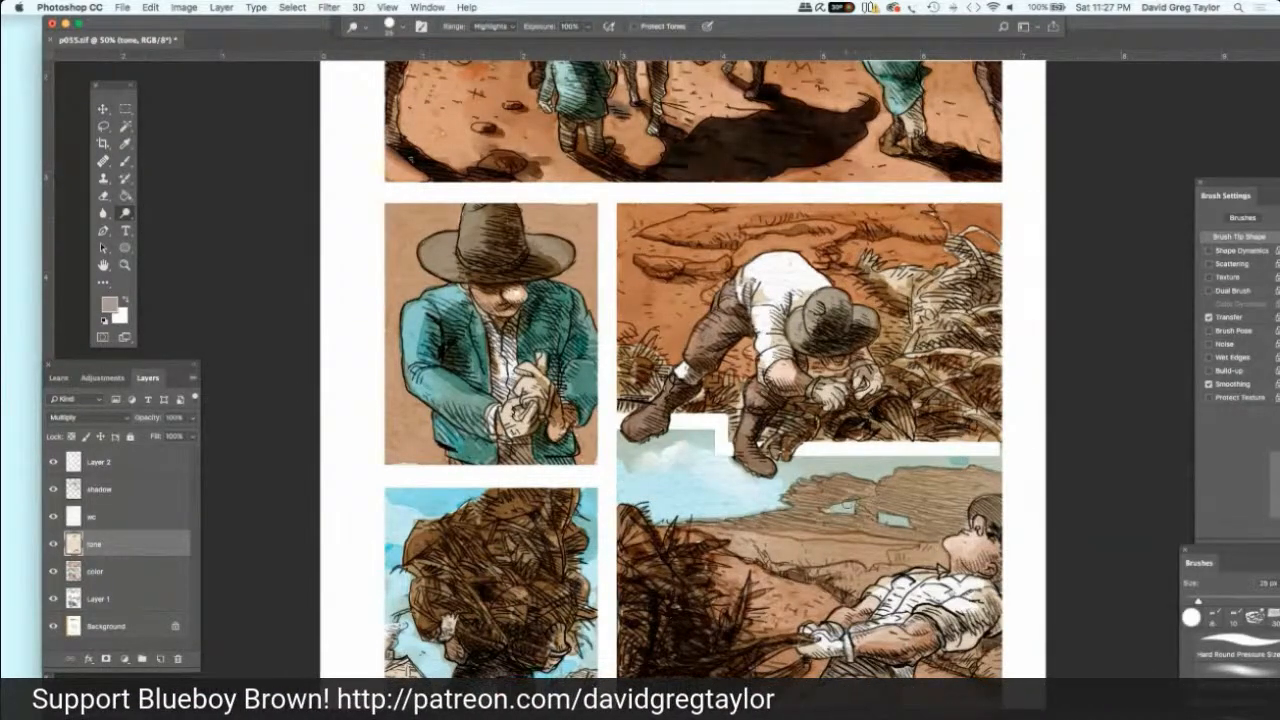
pyautogui.moveTo(840, 506); pyautogui.dragTo(898, 521)
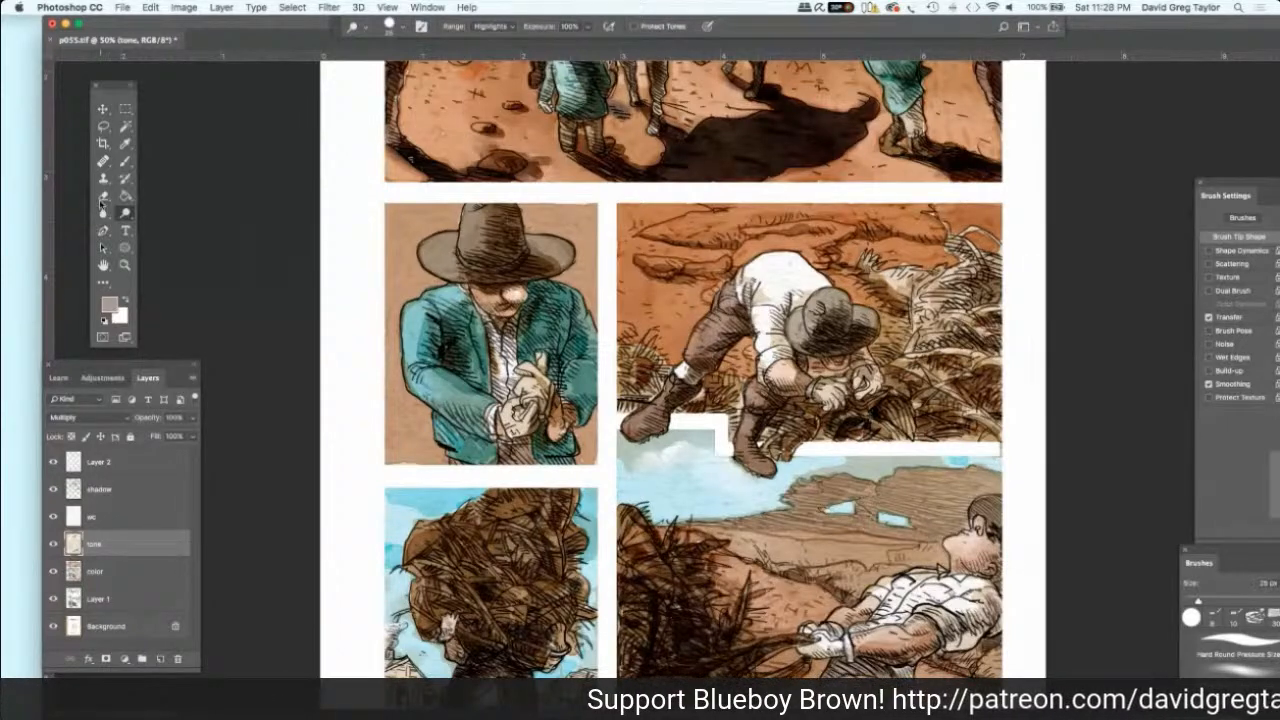
# Step: Smudge the brightened sky around the tree line at 41% strength on the tone layer, and make the color layer active
pyautogui.moveTo(101, 213); pyautogui.dragTo(136, 240)
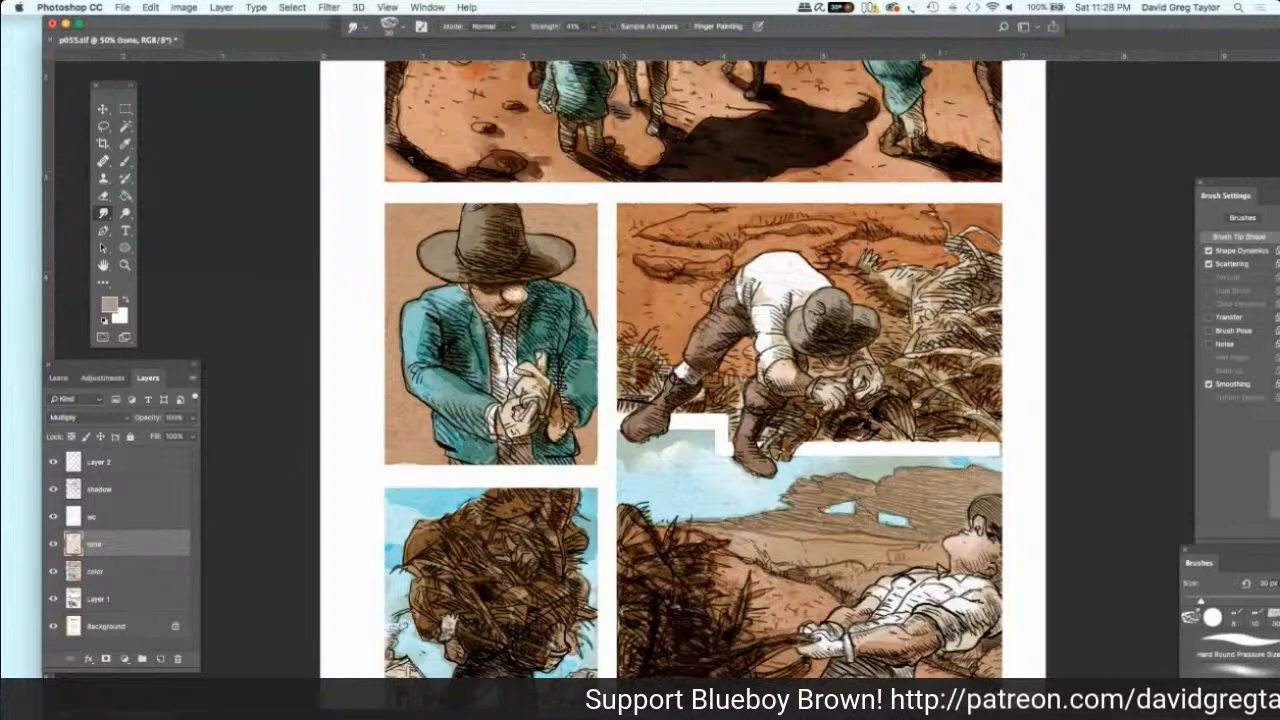
pyautogui.click(111, 572)
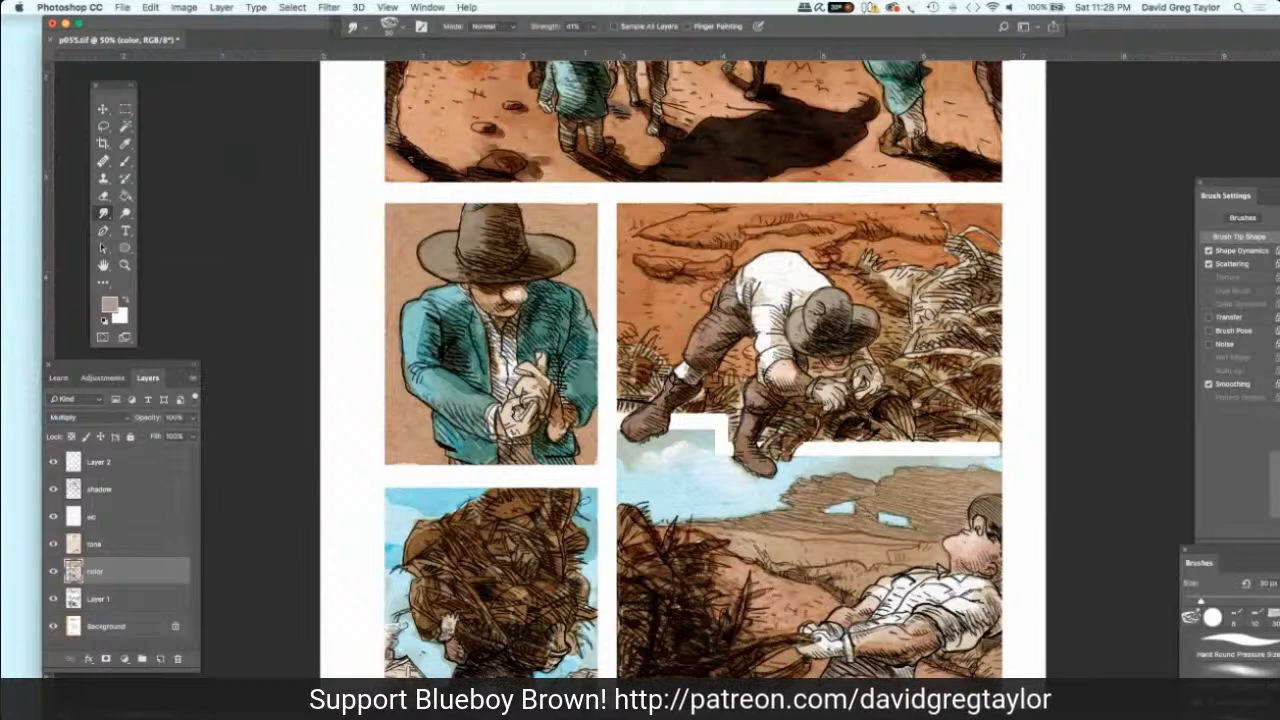
# Step: Darken the folds of the pulling man's trousers and his boots on the tone layer, using Burn with the Midtones range
pyautogui.scroll(-4, 693, 370)
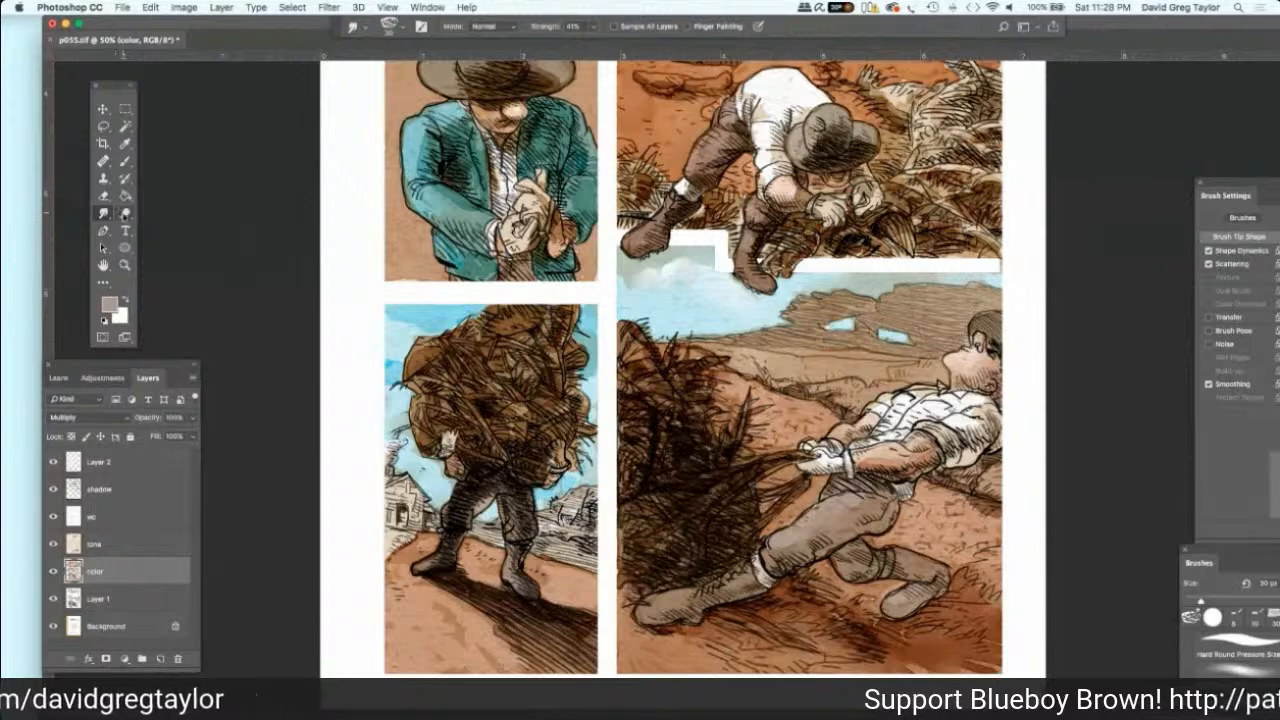
pyautogui.click(125, 213)
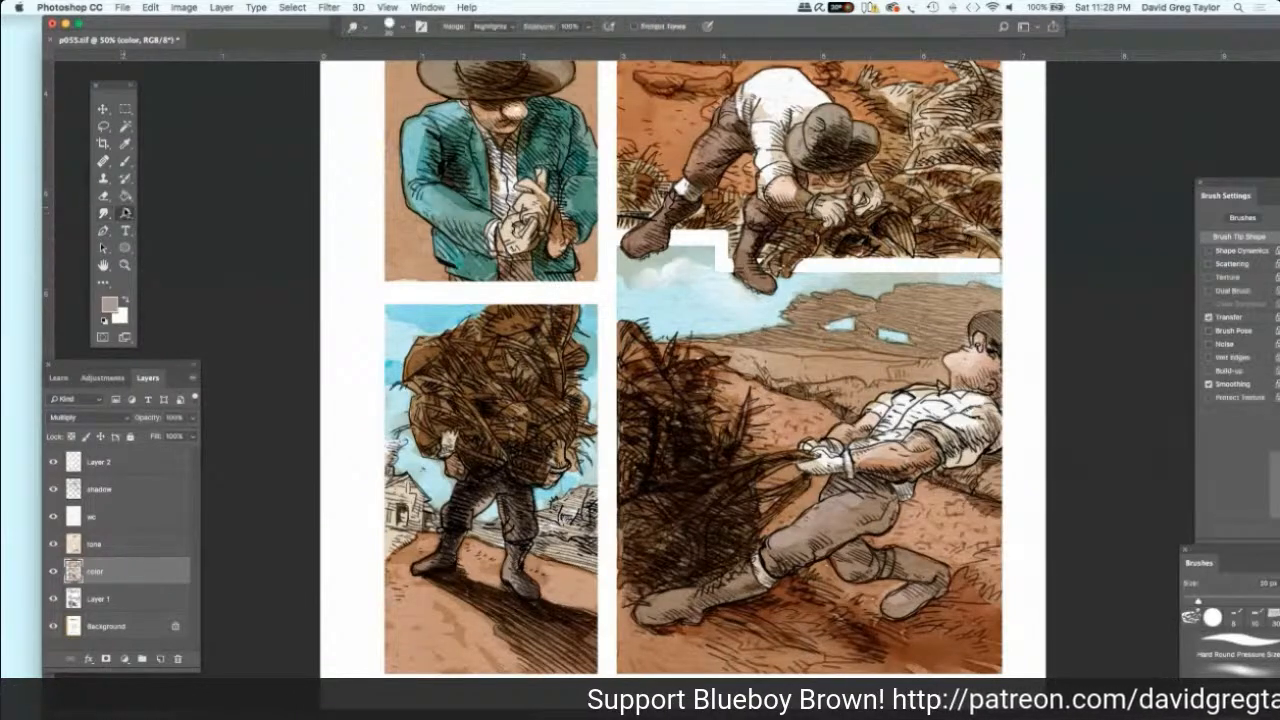
pyautogui.click(125, 213)
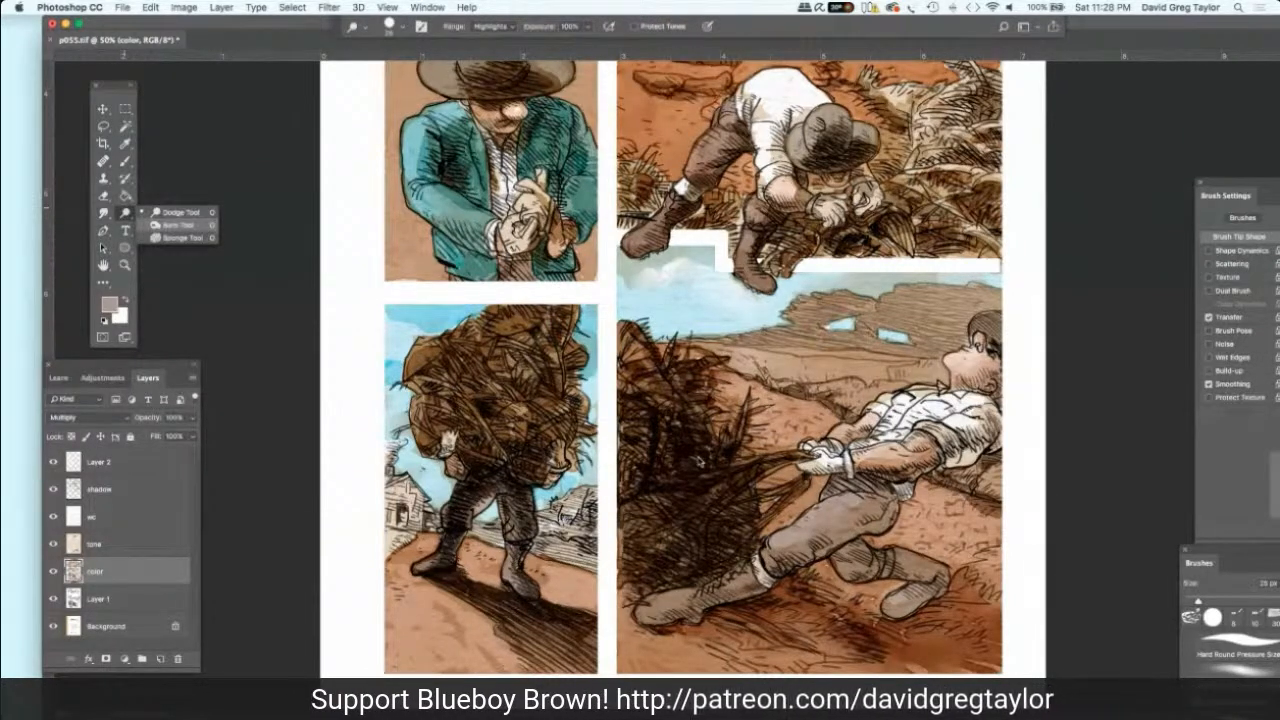
pyautogui.hotkey('shift', 'o')
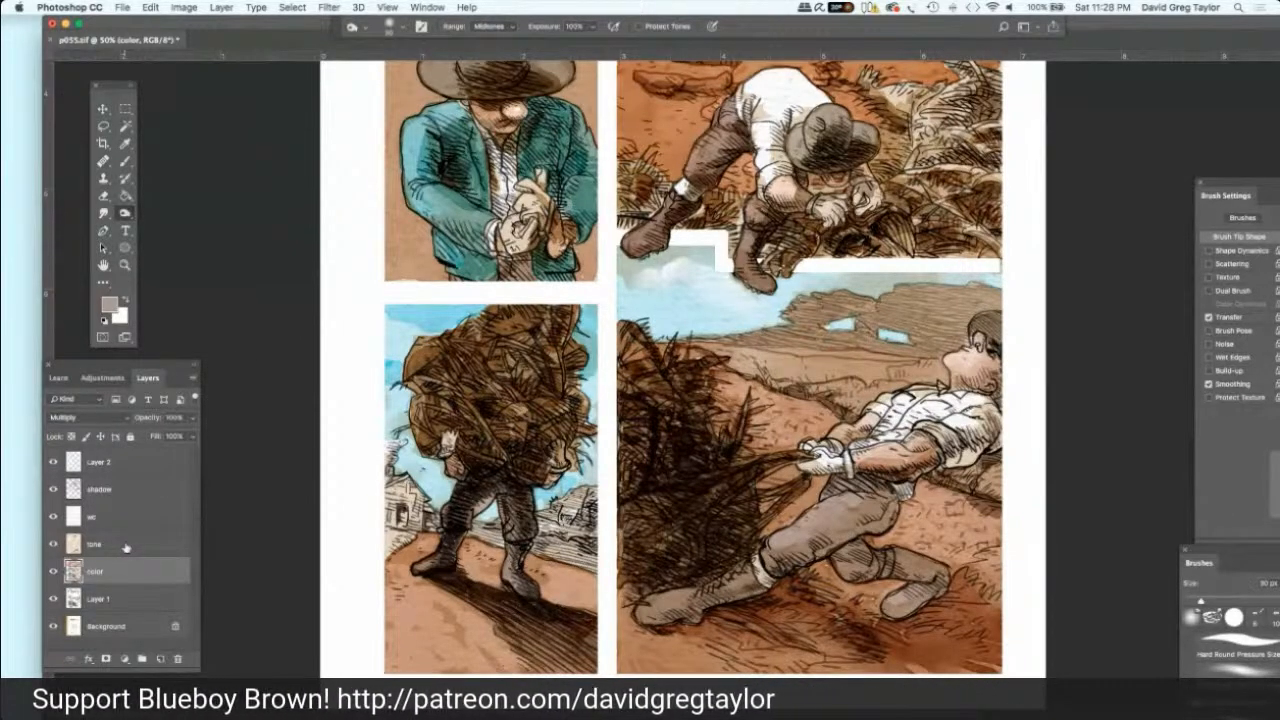
pyautogui.hotkey('alt', ']')
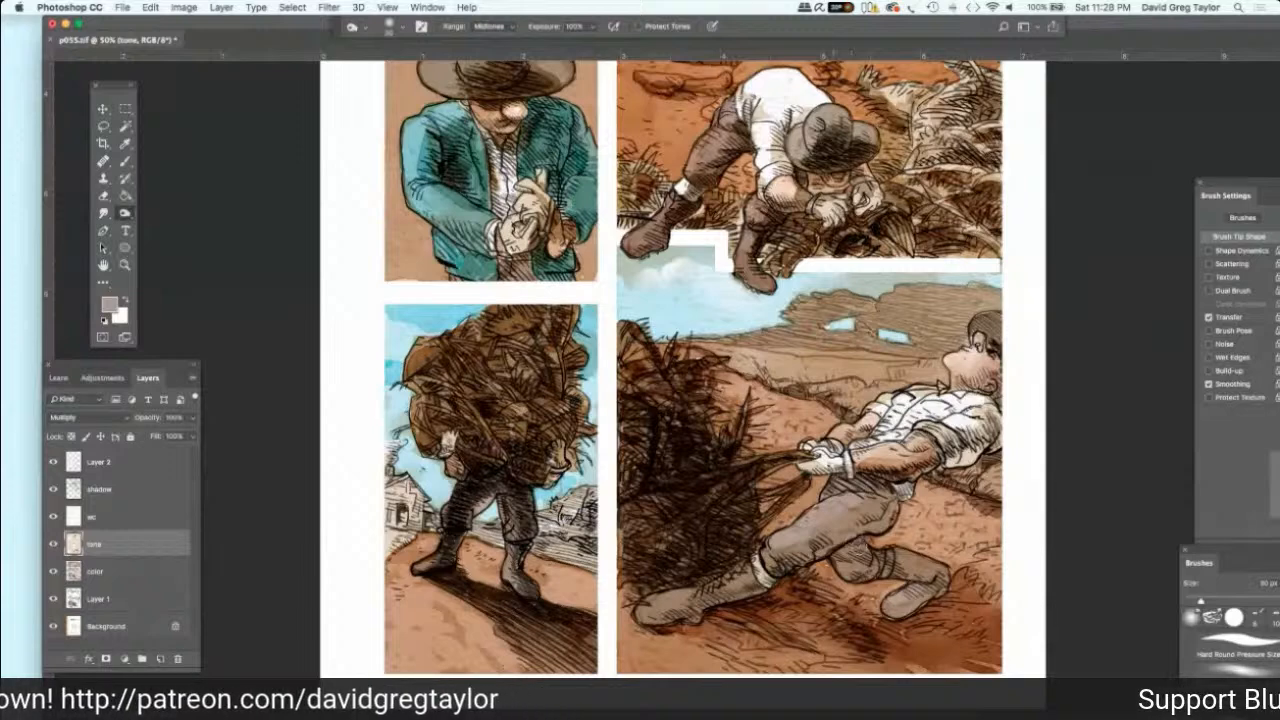
pyautogui.moveTo(842, 542)
pyautogui.mouseDown()
pyautogui.moveTo(902, 574)
pyautogui.moveTo(858, 551)
pyautogui.moveTo(845, 558)
pyautogui.moveTo(889, 512)
pyautogui.mouseUp()
pyautogui.moveTo(791, 565)
pyautogui.mouseDown()
pyautogui.moveTo(810, 562)
pyautogui.moveTo(700, 604)
pyautogui.moveTo(692, 560)
pyautogui.mouseUp()
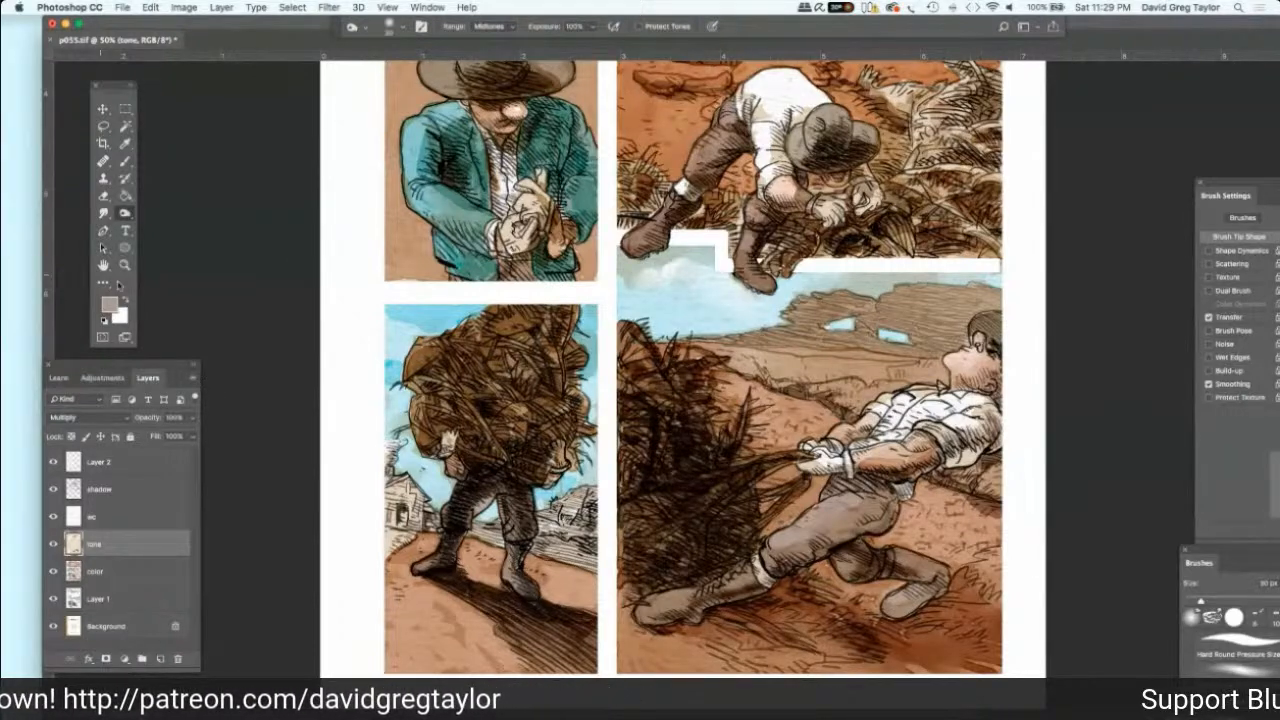
pyautogui.click(128, 570)
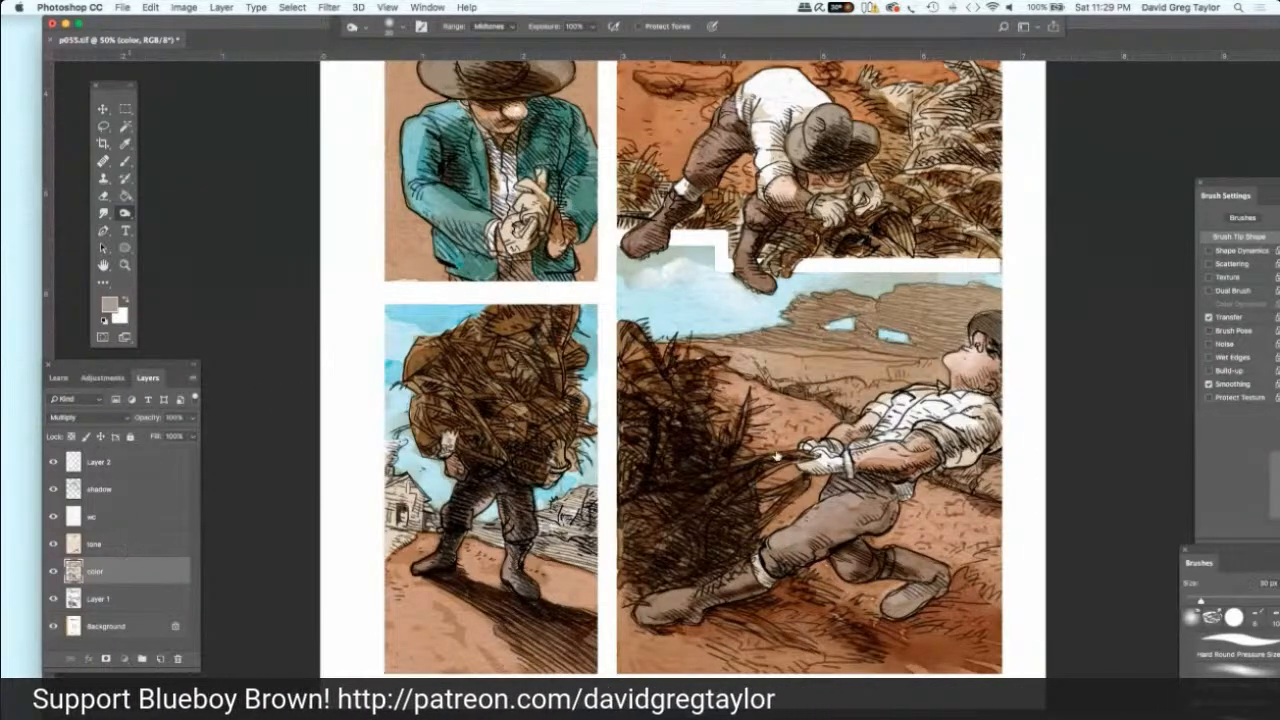
pyautogui.hotkey('alt', ']')
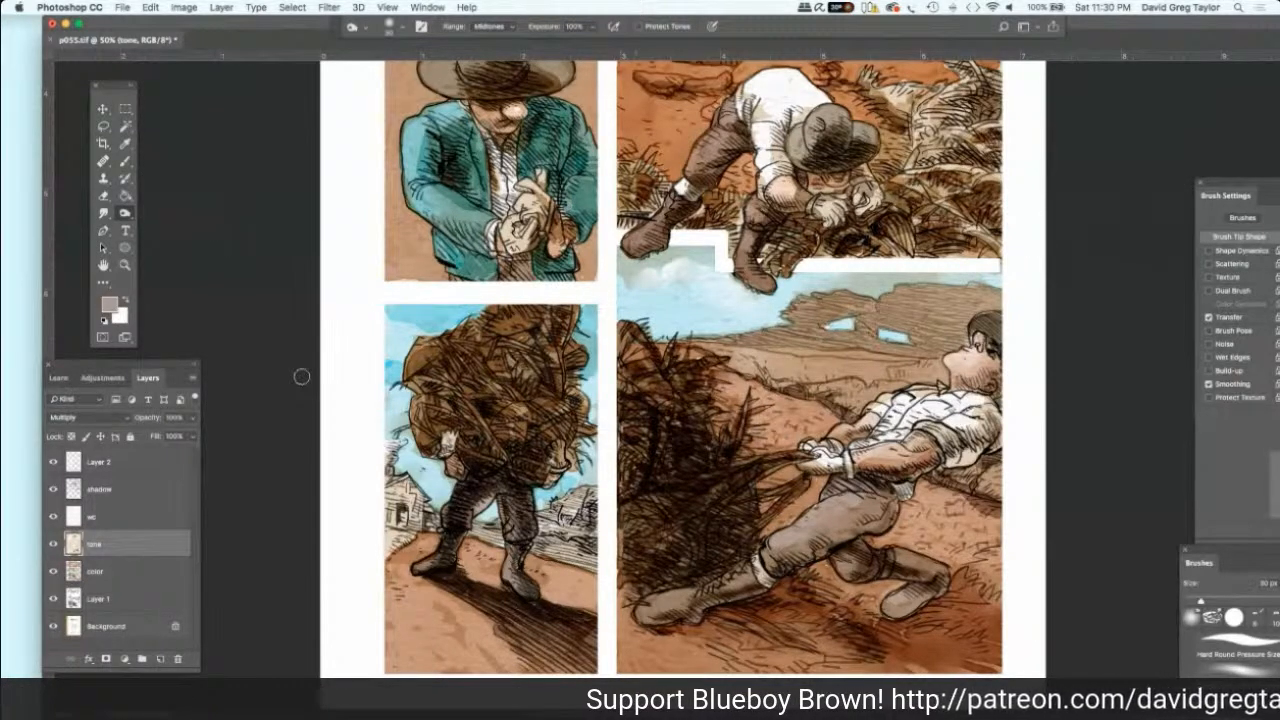
# Step: Dodge highlights on the pulling man on the tone layer
pyautogui.rightClick(125, 214)
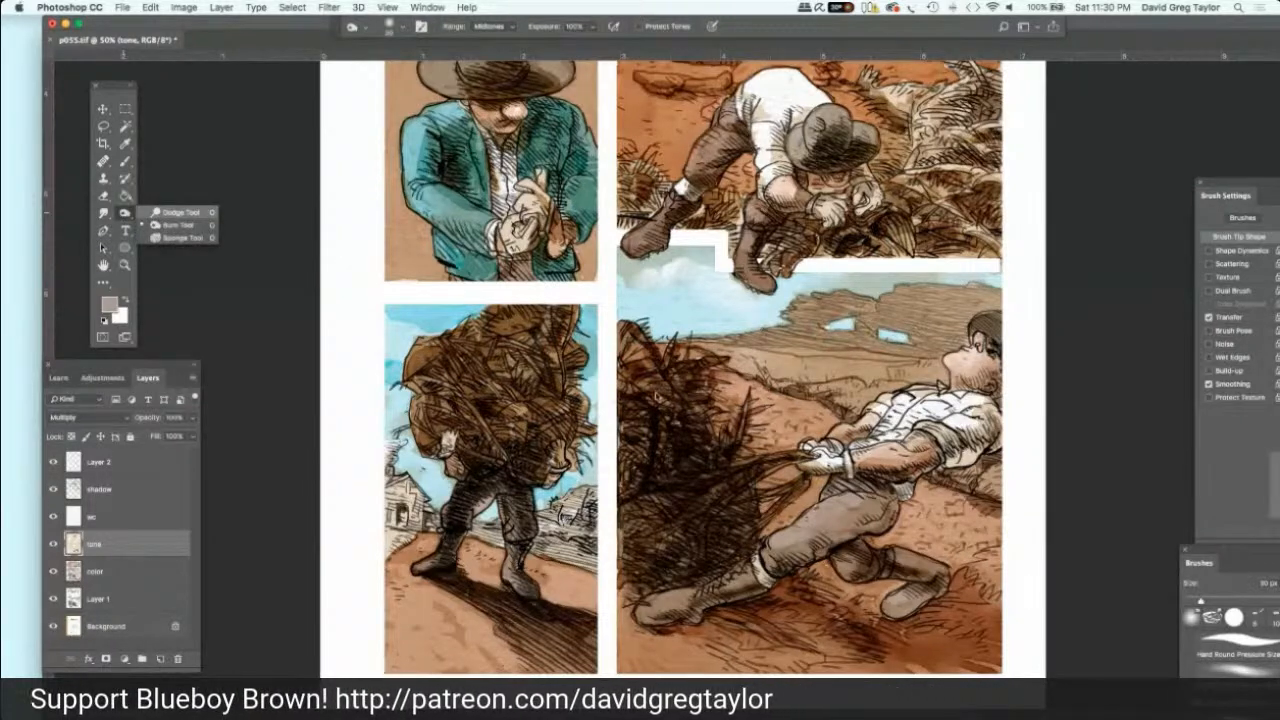
pyautogui.click(170, 212)
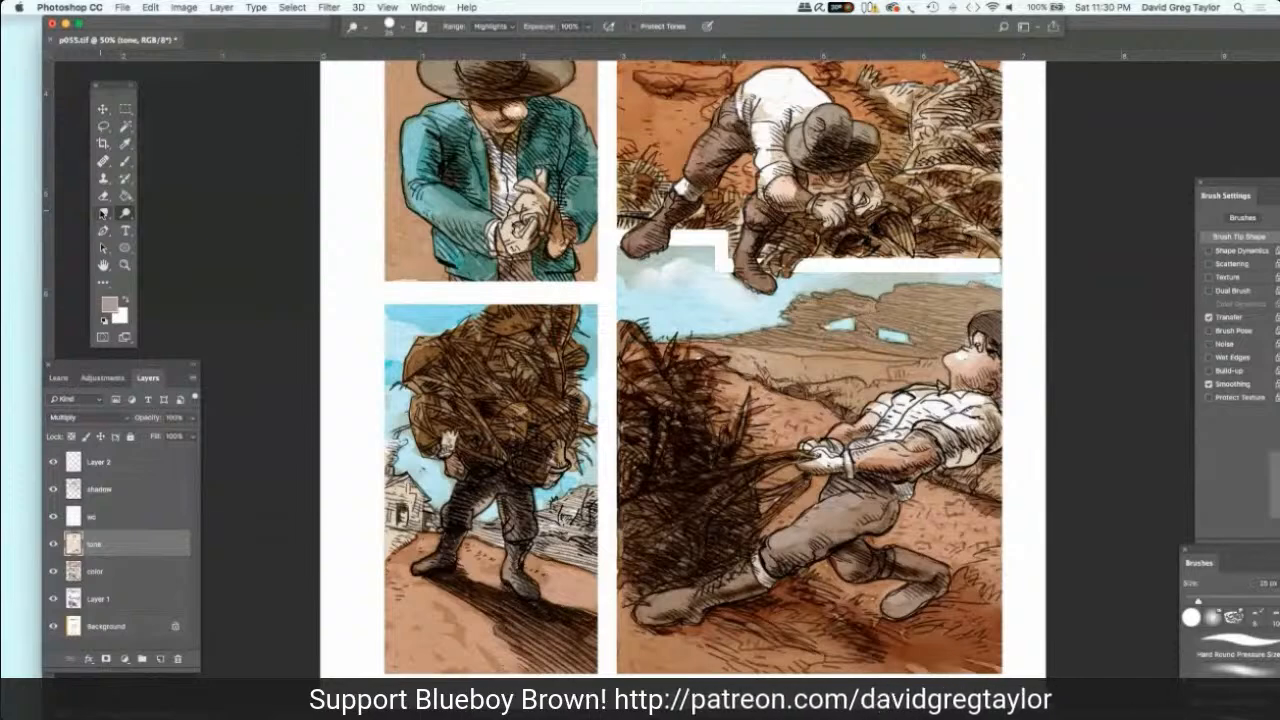
pyautogui.click(103, 213)
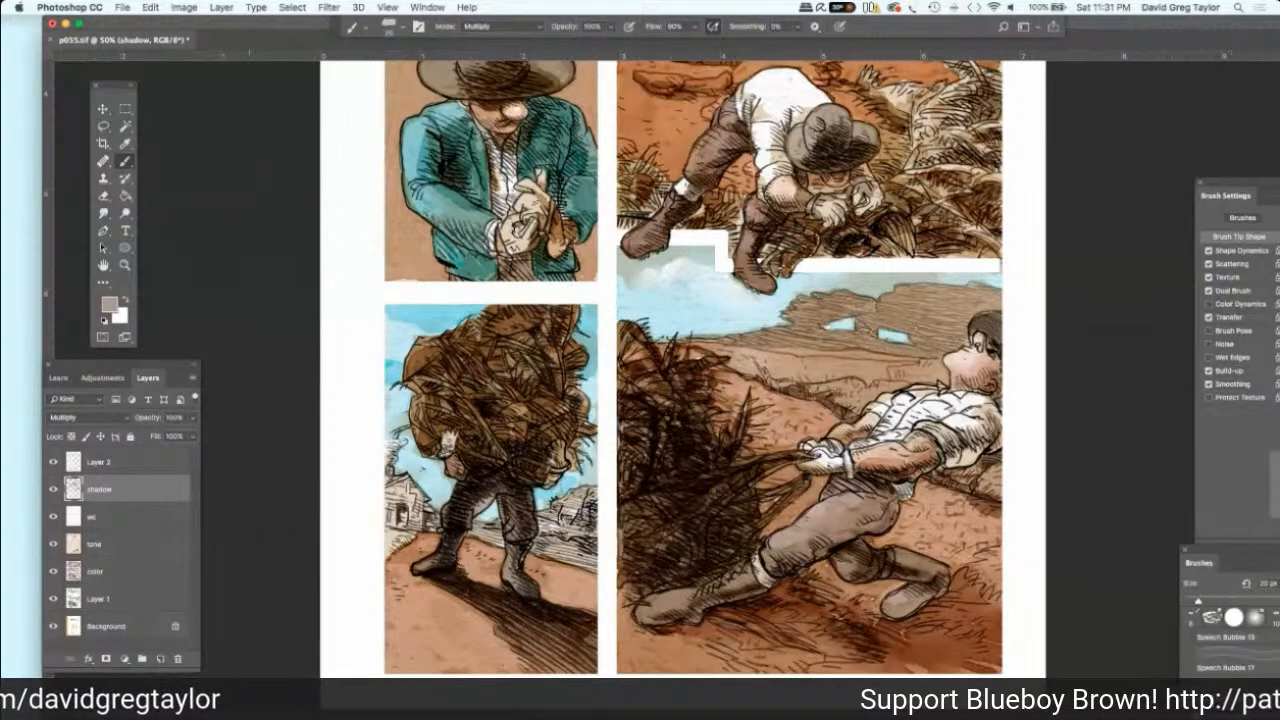
# Step: Shade the tree, house and buildings behind the man carrying the brush pile on the shadow layer with a 40 px brush
pyautogui.press(']')
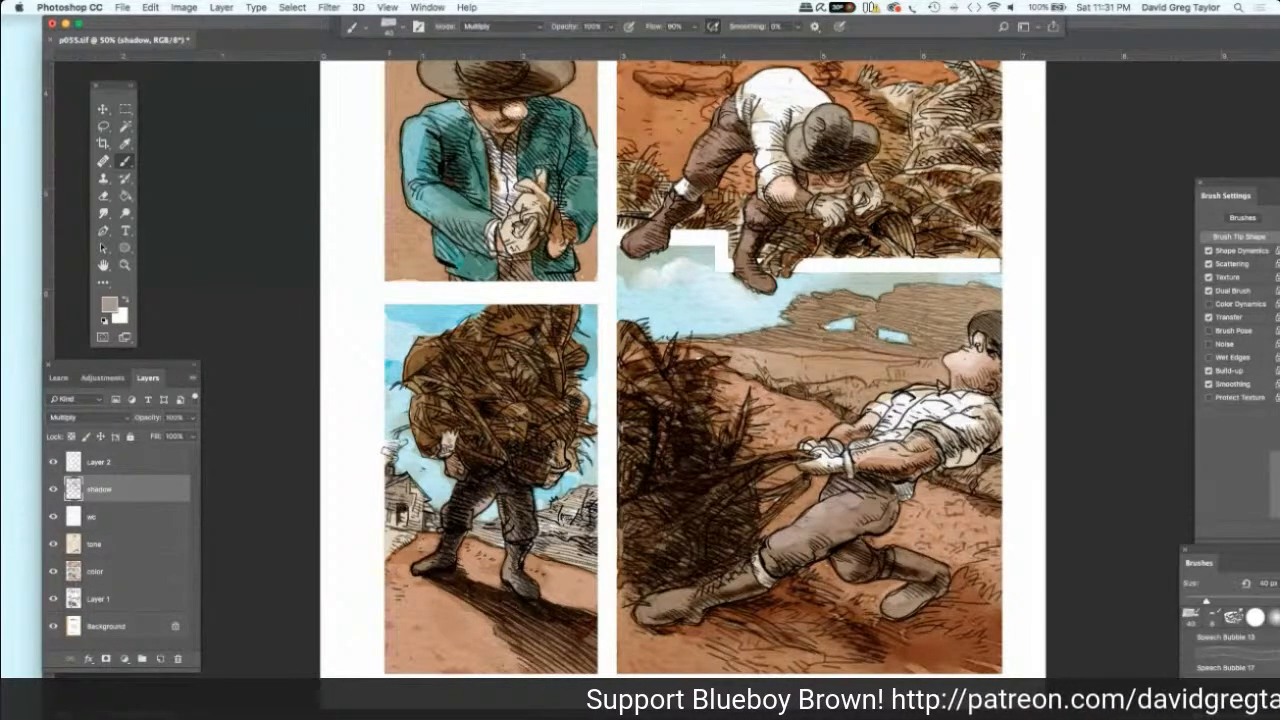
pyautogui.moveTo(388, 448)
pyautogui.mouseDown()
pyautogui.moveTo(402, 460)
pyautogui.moveTo(389, 425)
pyautogui.moveTo(400, 412)
pyautogui.mouseUp()
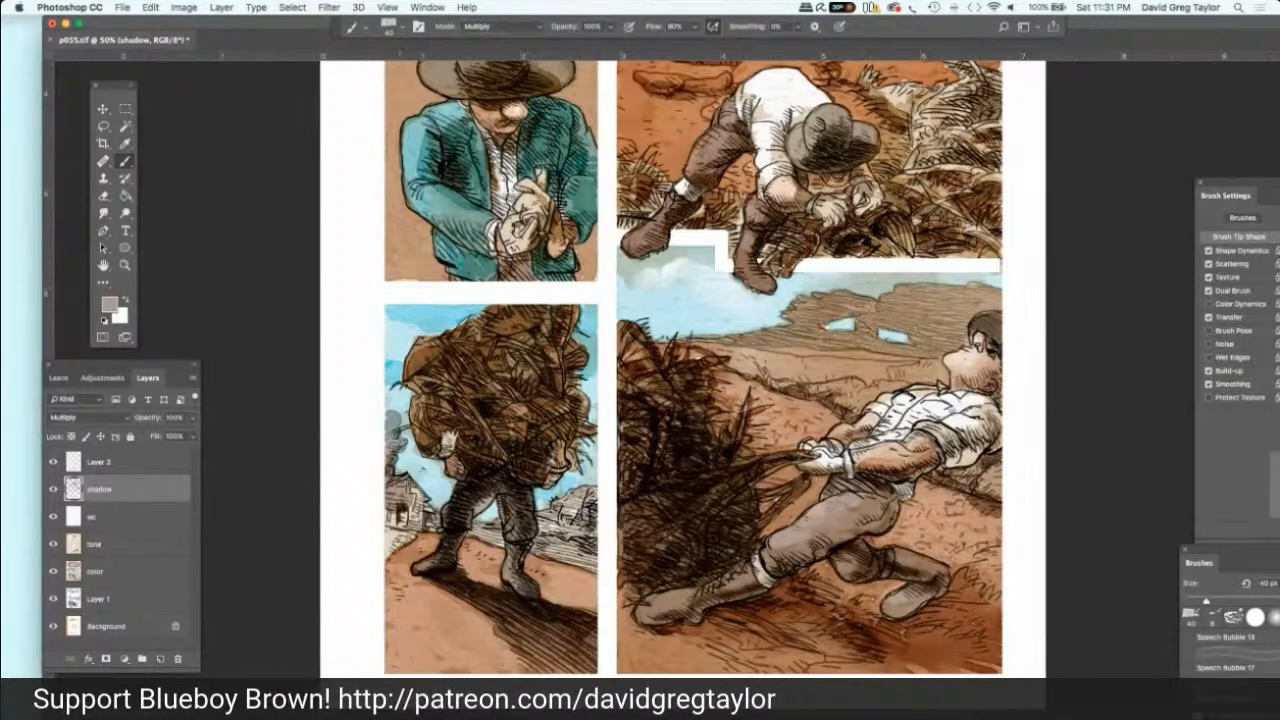
pyautogui.moveTo(399, 482); pyautogui.dragTo(420, 516)
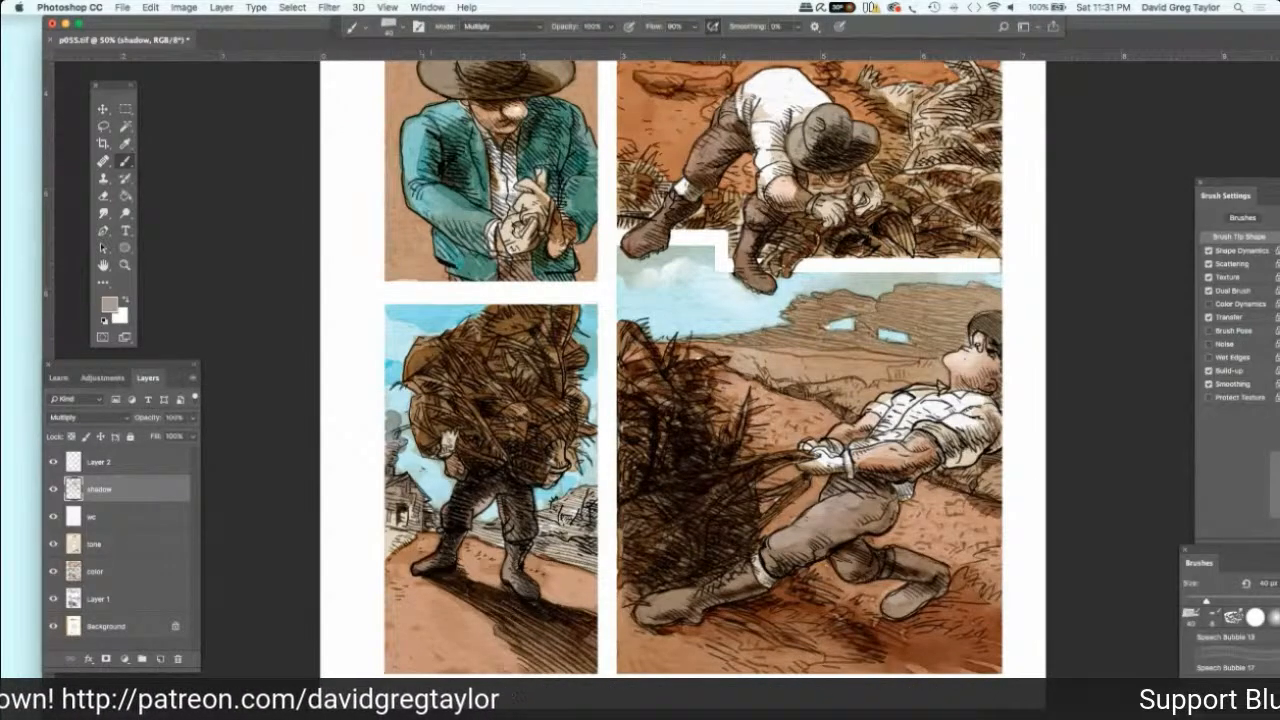
pyautogui.moveTo(430, 504)
pyautogui.mouseDown()
pyautogui.moveTo(441, 527)
pyautogui.moveTo(388, 556)
pyautogui.moveTo(414, 538)
pyautogui.moveTo(404, 490)
pyautogui.moveTo(421, 503)
pyautogui.mouseUp()
pyautogui.moveTo(547, 530); pyautogui.dragTo(558, 520)
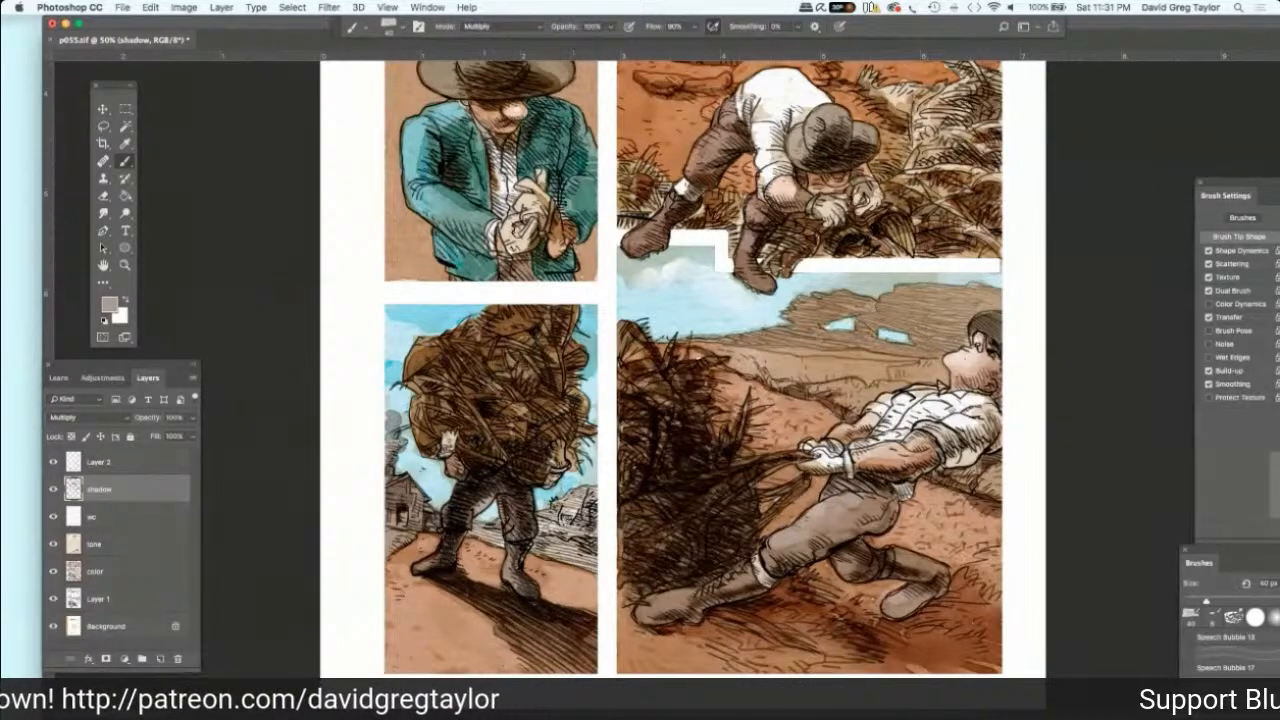
pyautogui.moveTo(494, 518)
pyautogui.mouseDown()
pyautogui.moveTo(498, 550)
pyautogui.moveTo(476, 538)
pyautogui.moveTo(560, 545)
pyautogui.moveTo(552, 528)
pyautogui.moveTo(549, 553)
pyautogui.moveTo(596, 571)
pyautogui.moveTo(597, 556)
pyautogui.mouseUp()
pyautogui.moveTo(566, 510)
pyautogui.mouseDown()
pyautogui.moveTo(596, 530)
pyautogui.moveTo(594, 507)
pyautogui.moveTo(567, 535)
pyautogui.mouseUp()
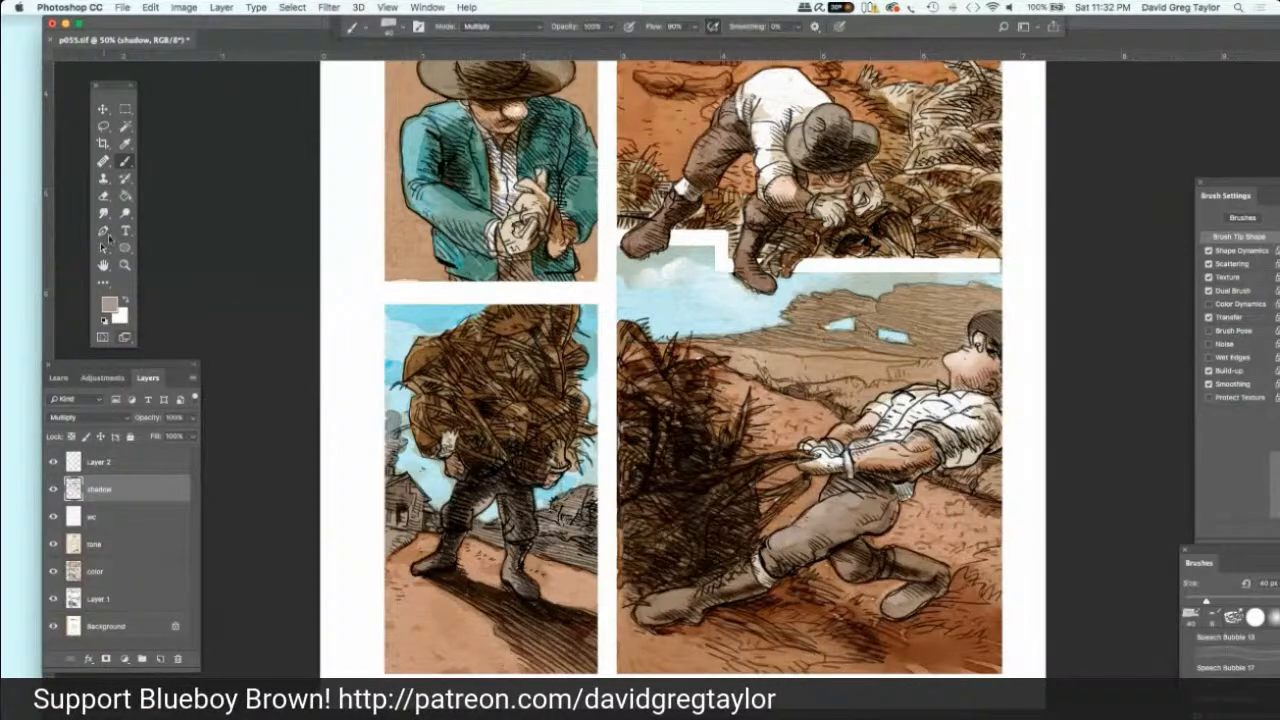
# Step: Dodge highlights in the brush pile the man is carrying on the tone layer, using the Highlights range at 100% exposure
pyautogui.click(103, 213)
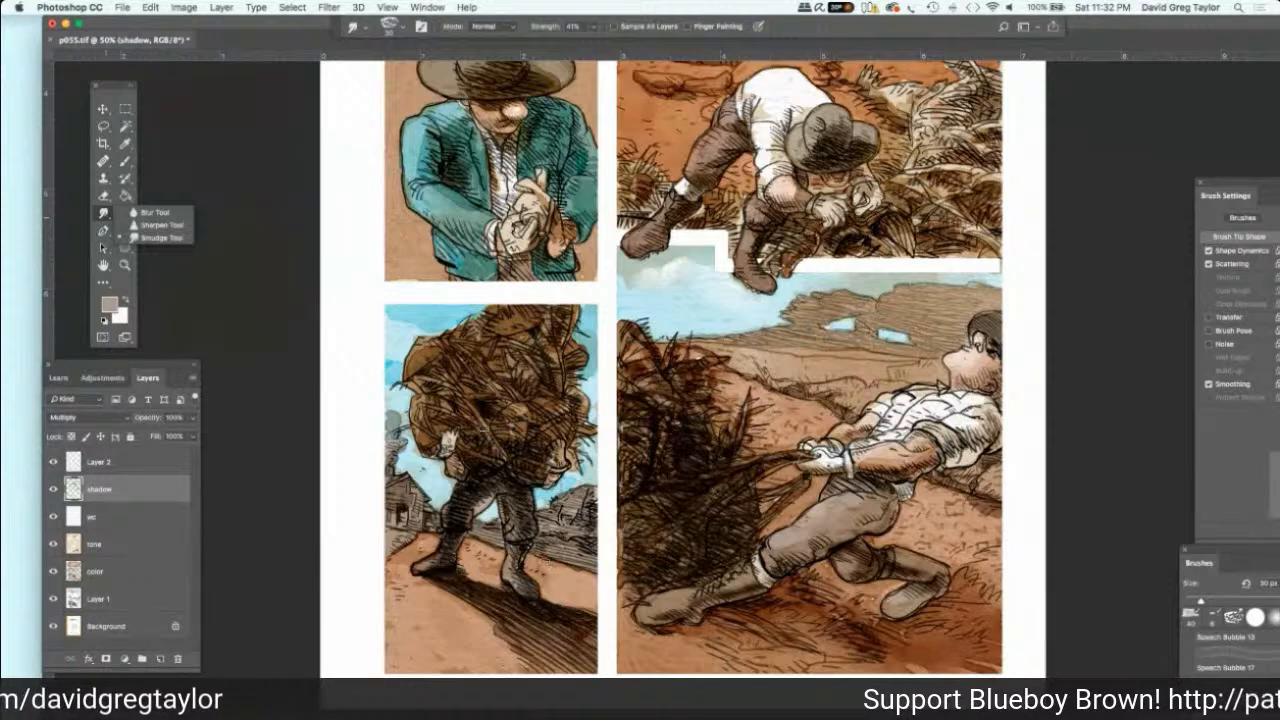
pyautogui.click(185, 237)
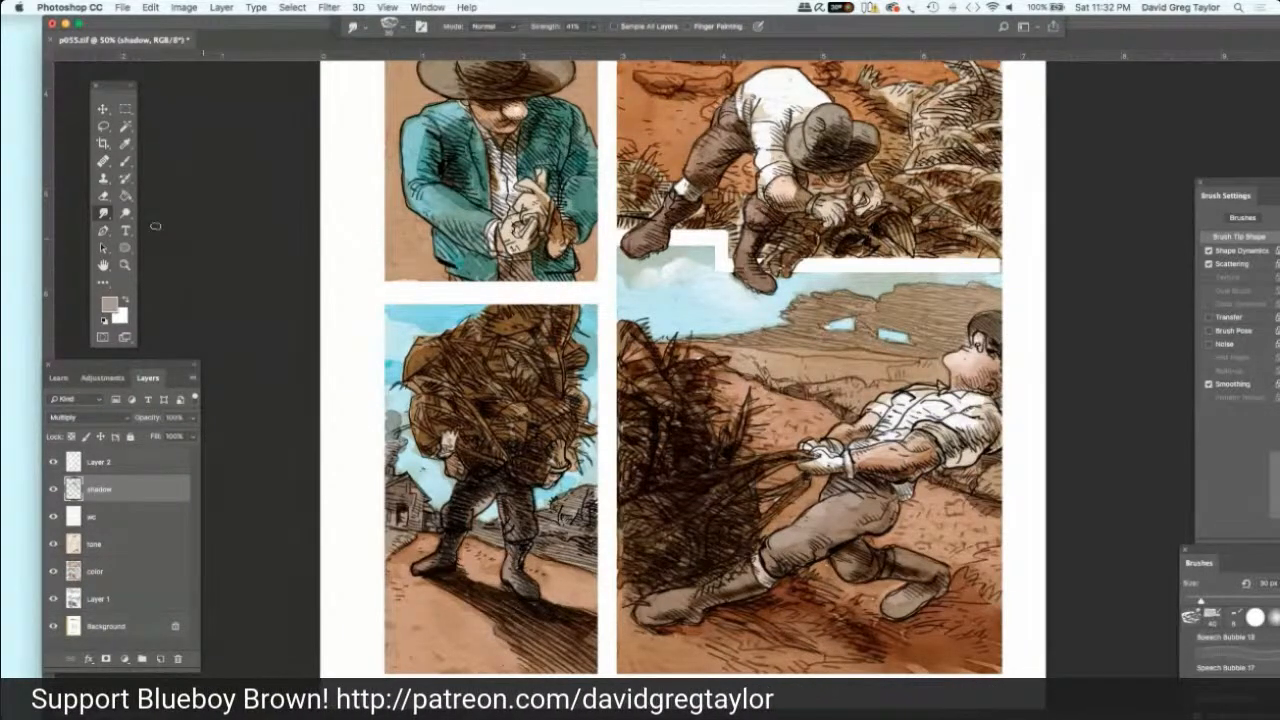
pyautogui.click(125, 213)
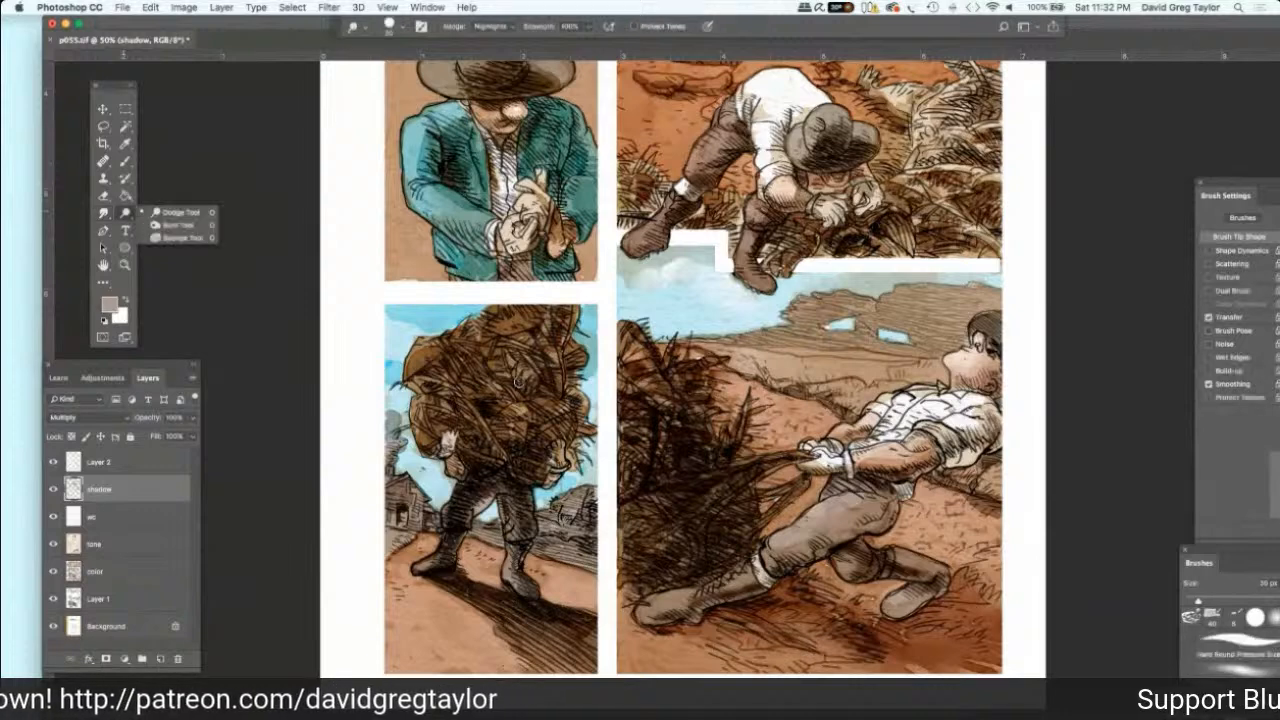
pyautogui.click(522, 380)
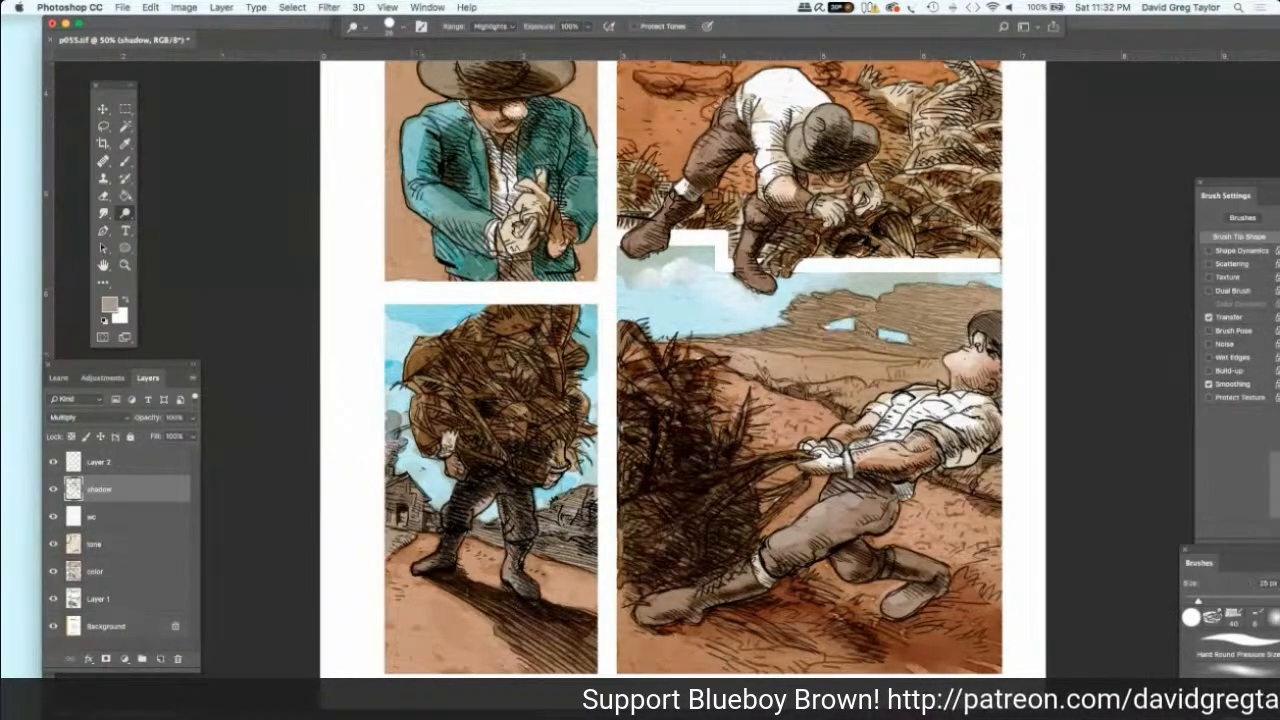
pyautogui.click(133, 545)
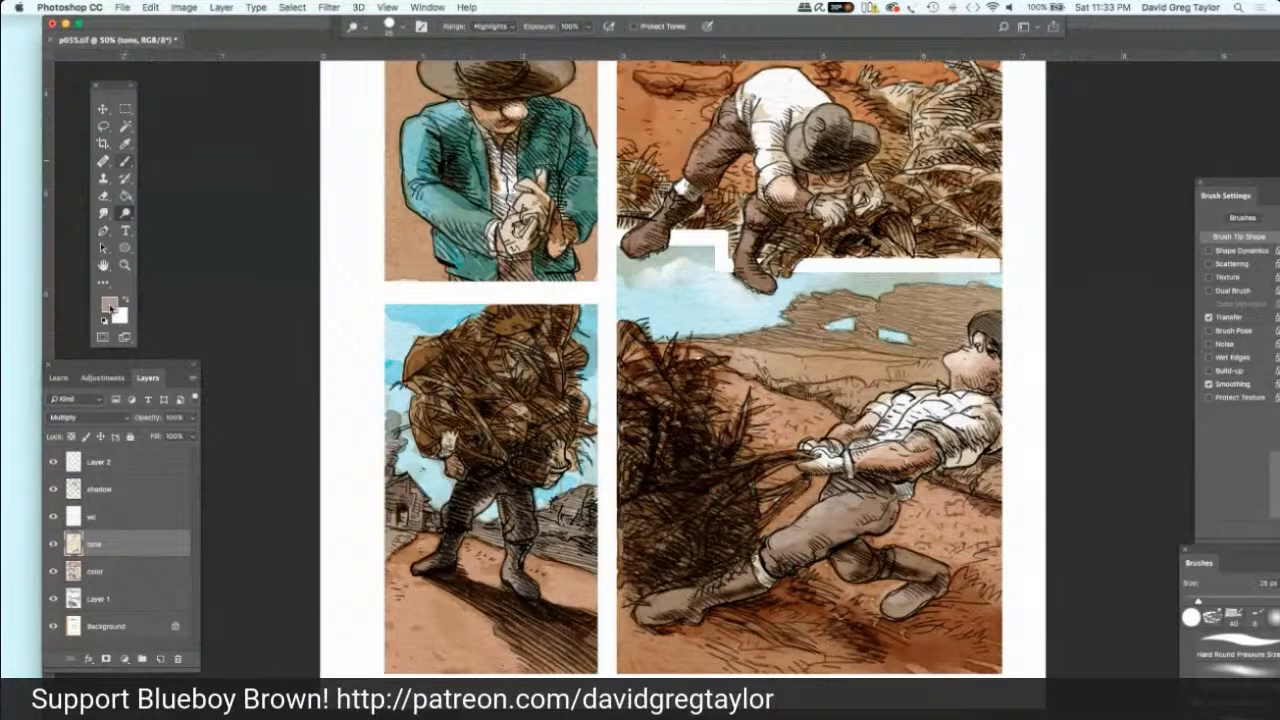
# Step: Switch to the Brush tool and set the foreground color to a dark neutral gray with 1% saturation and 34% brightness
pyautogui.press('b')
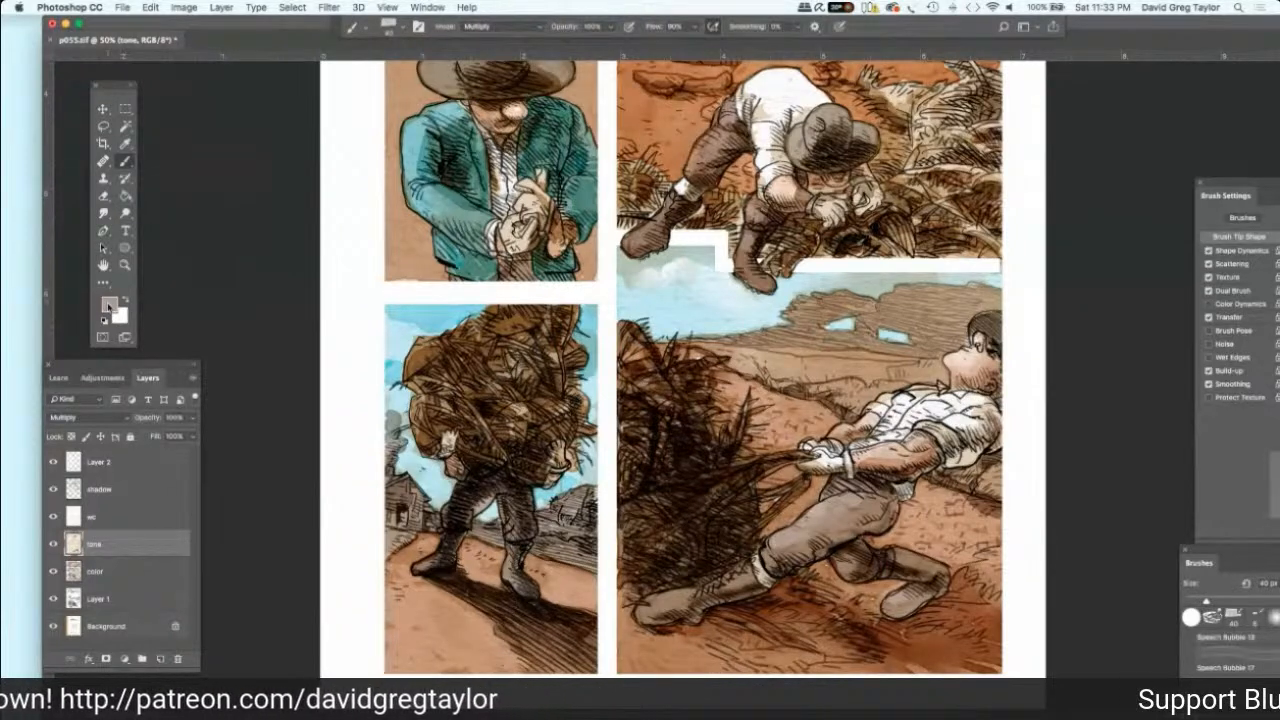
pyautogui.click(107, 304)
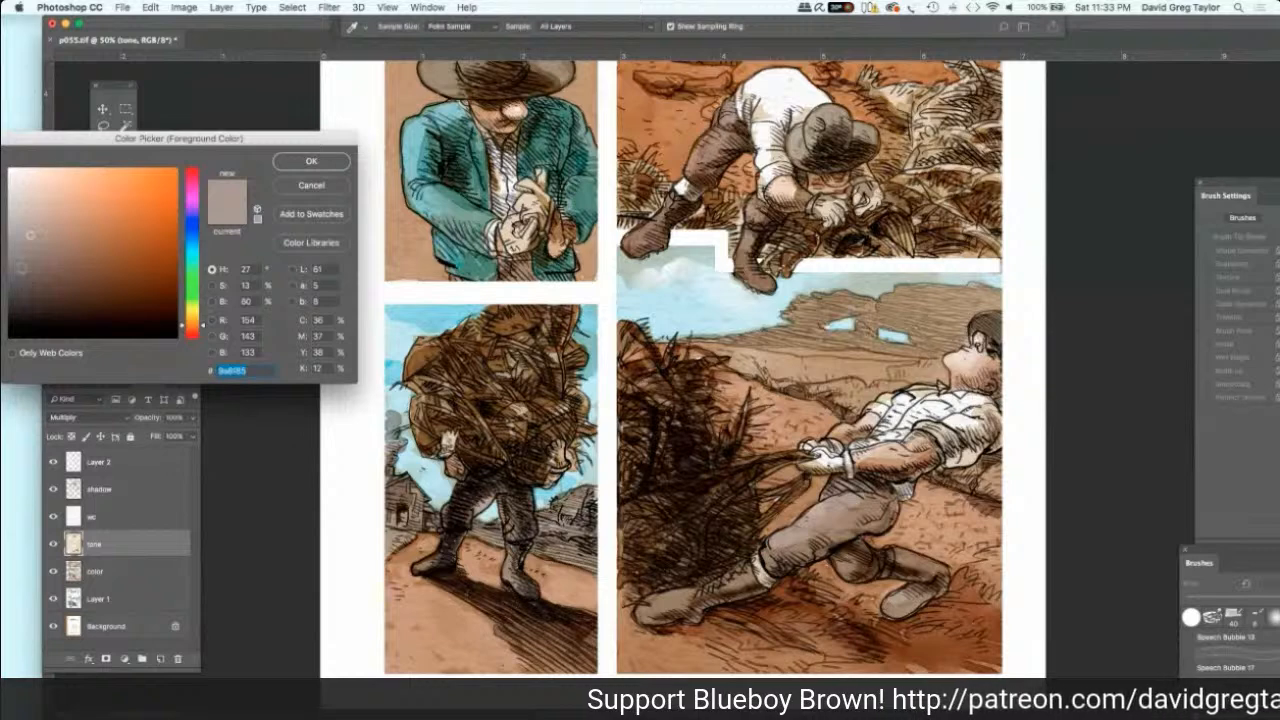
pyautogui.click(16, 275)
pyautogui.click(12, 275)
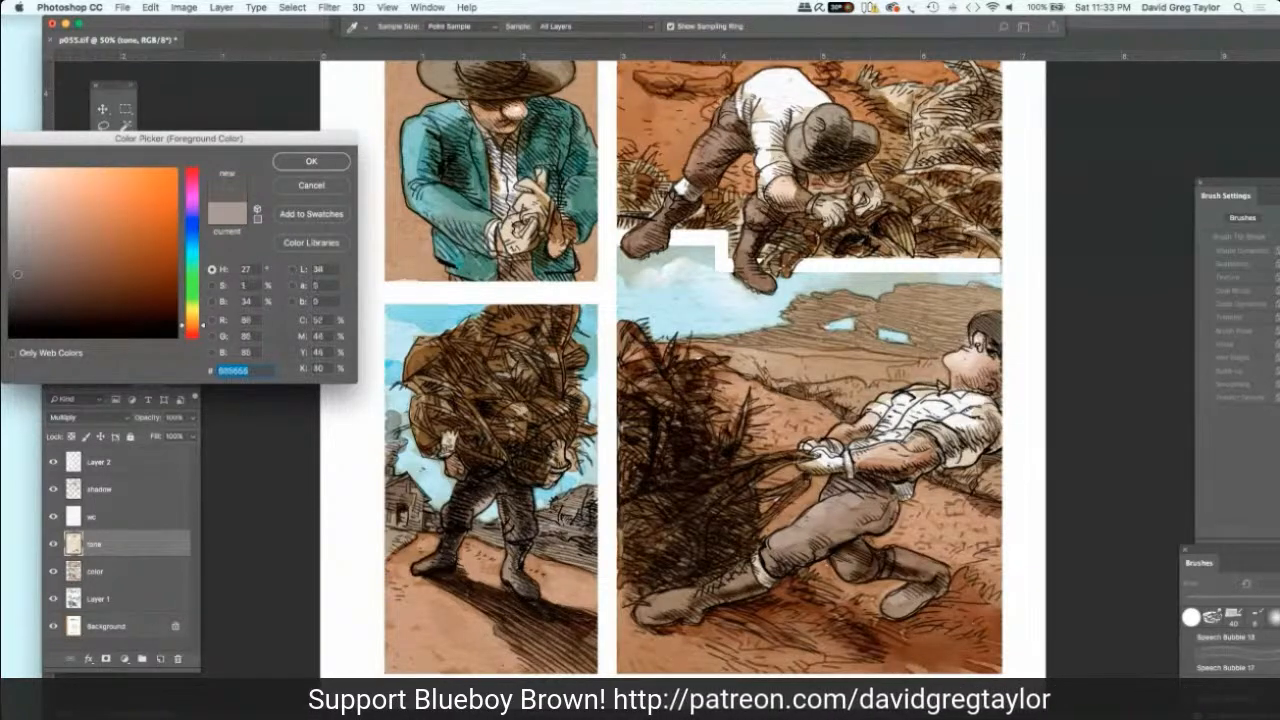
pyautogui.click(305, 162)
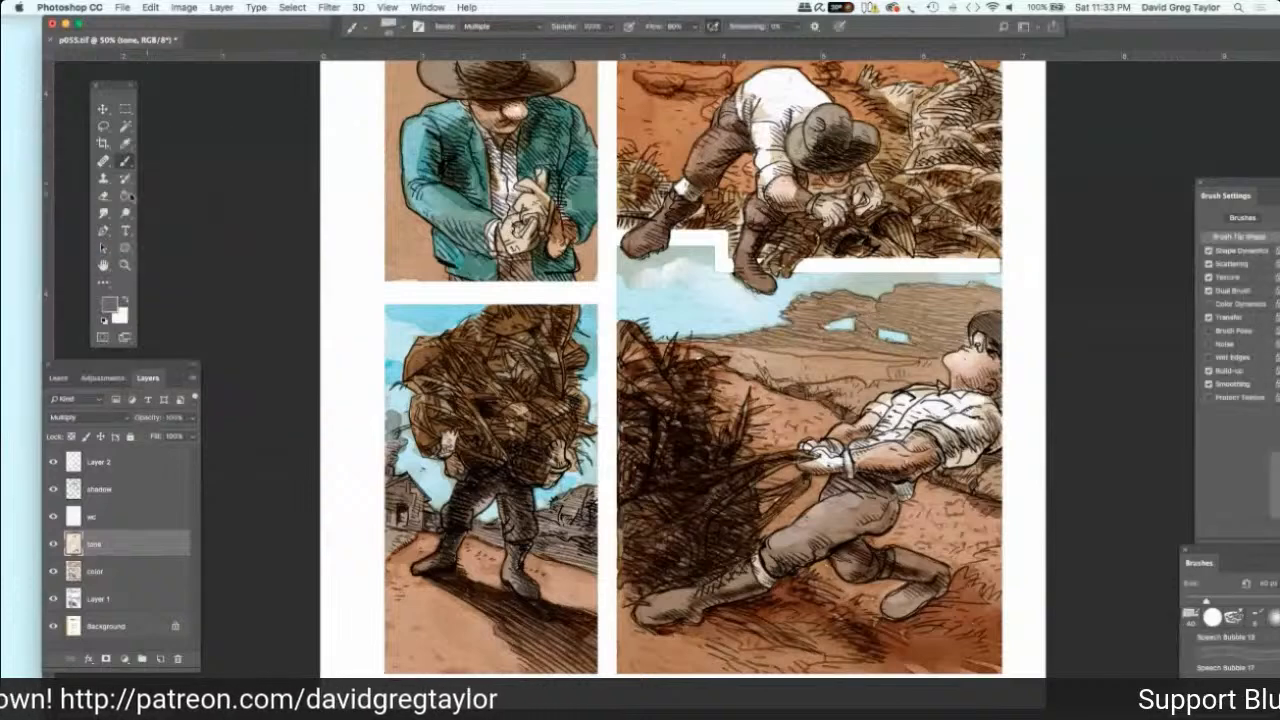
# Step: Make the shadow layer active and rename it with a row of square brackets
pyautogui.doubleClick(100, 489)
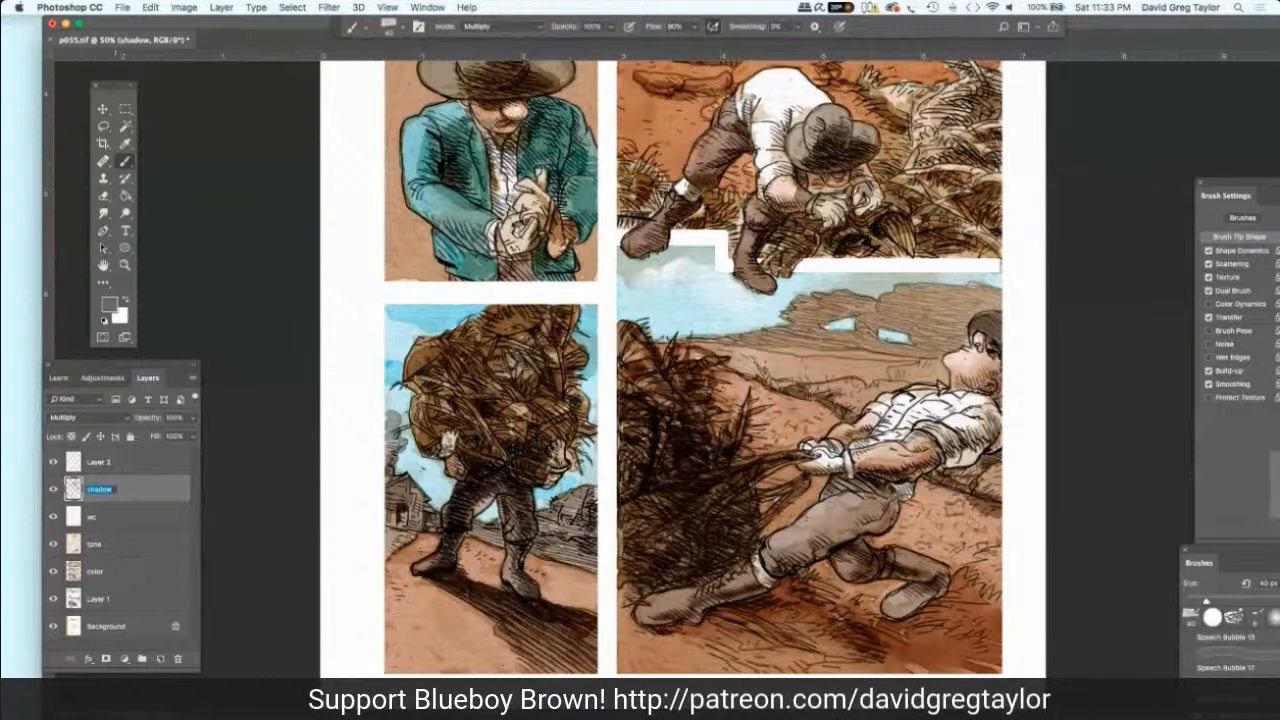
pyautogui.write('line')
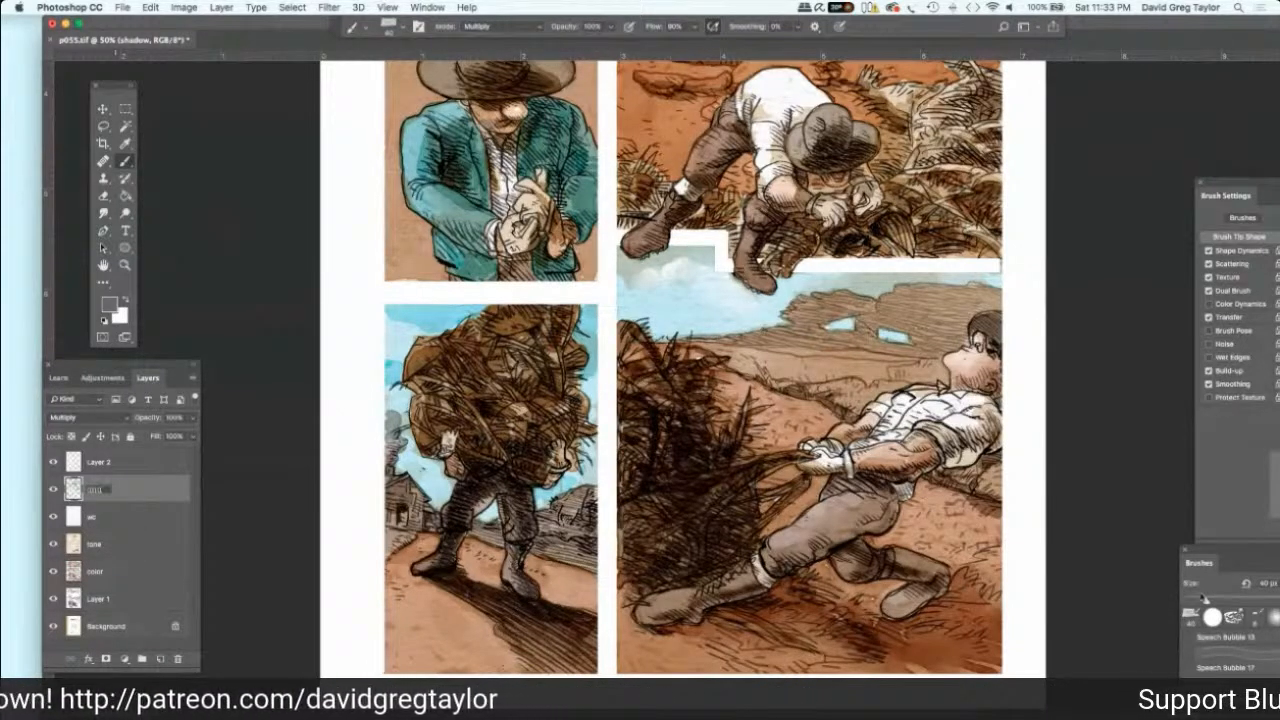
pyautogui.press('Return')
# Step: Draw small dark ground marks around the man carrying the brush pile with a 10 px brush, stepping back the first unwanted strokes
pyautogui.moveTo(1206, 602); pyautogui.dragTo(1189, 602)
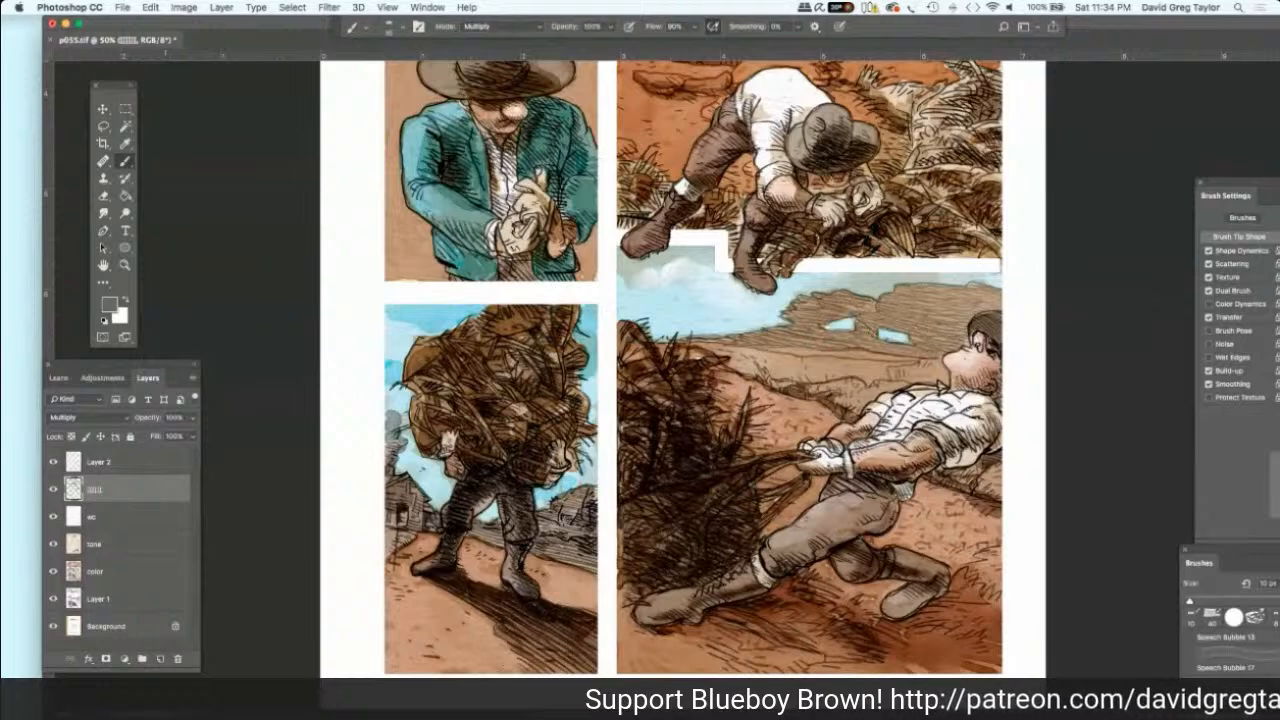
pyautogui.click(150, 7)
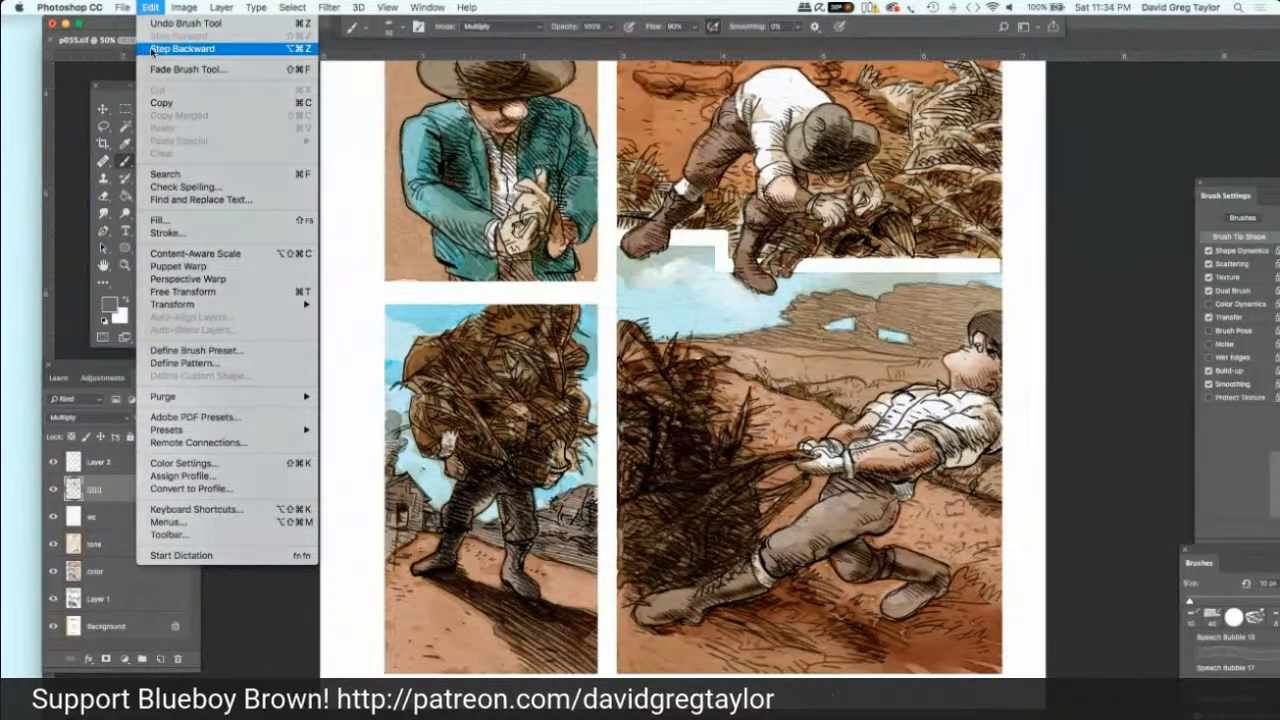
pyautogui.click(152, 49)
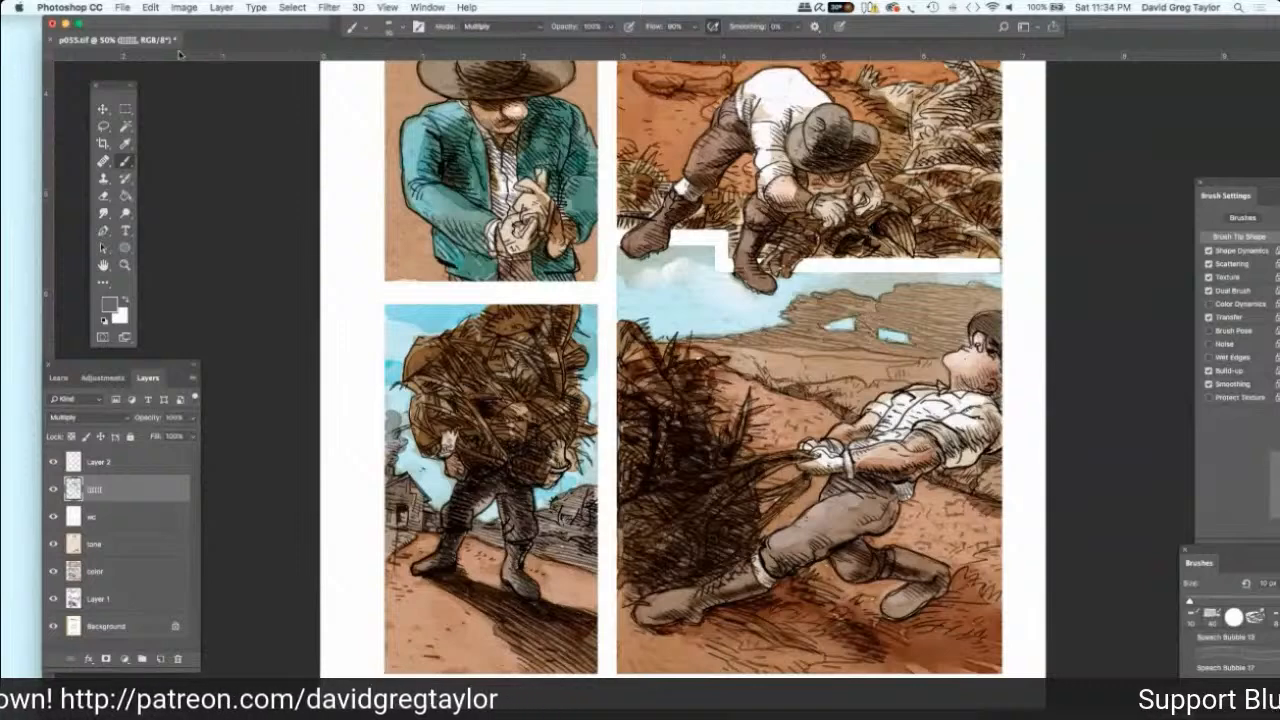
pyautogui.click(154, 8)
pyautogui.click(148, 49)
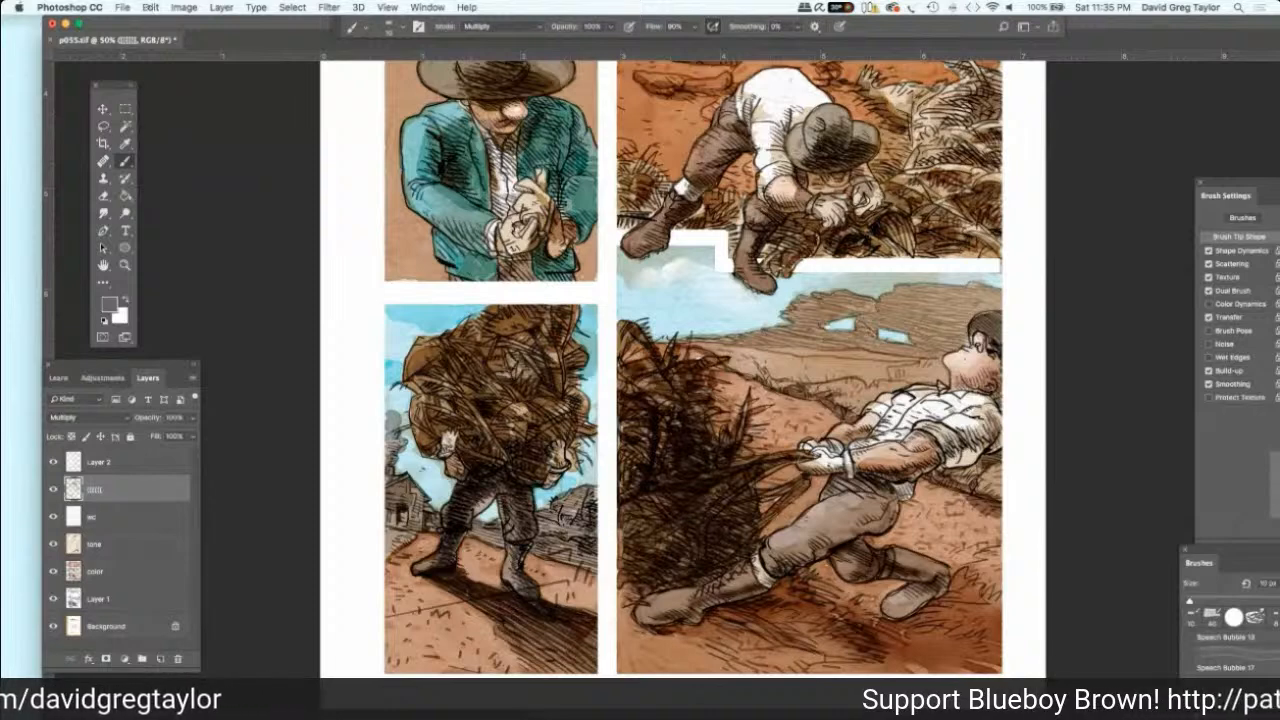
# Step: Step back repeatedly through the most recent brush strokes on the active line-and-shadow layer
pyautogui.click(151, 8)
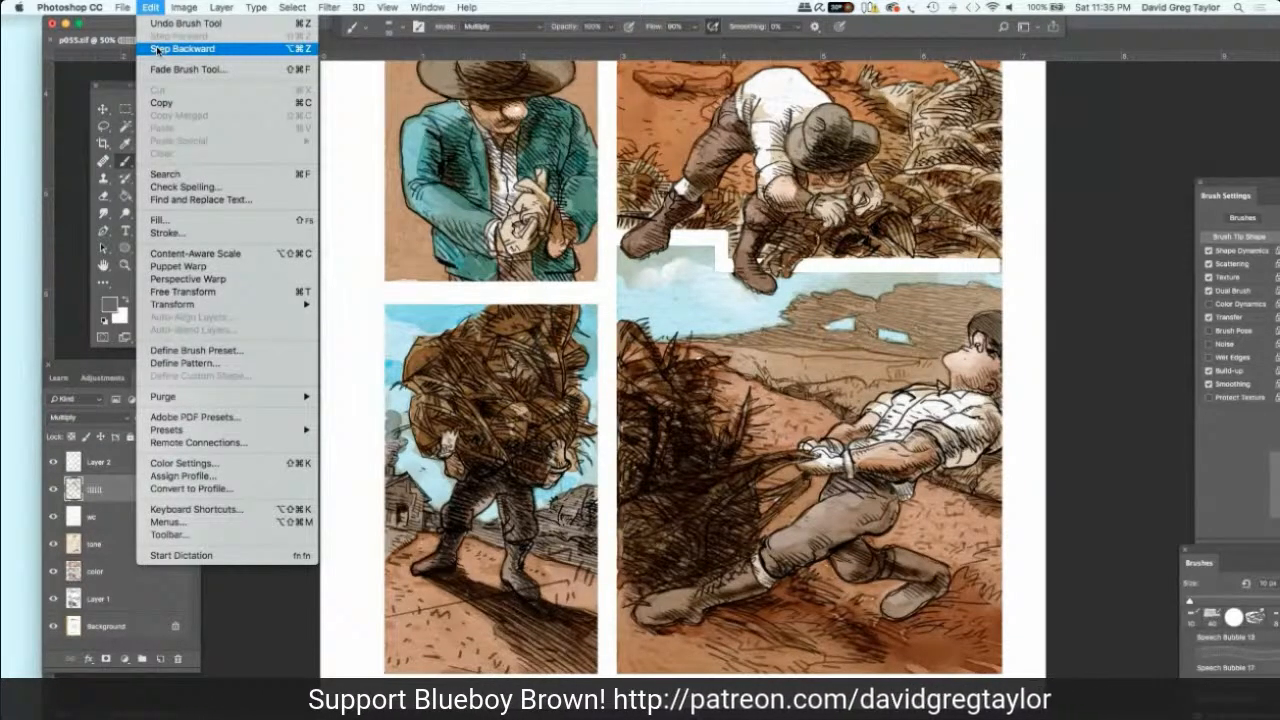
pyautogui.click(158, 49)
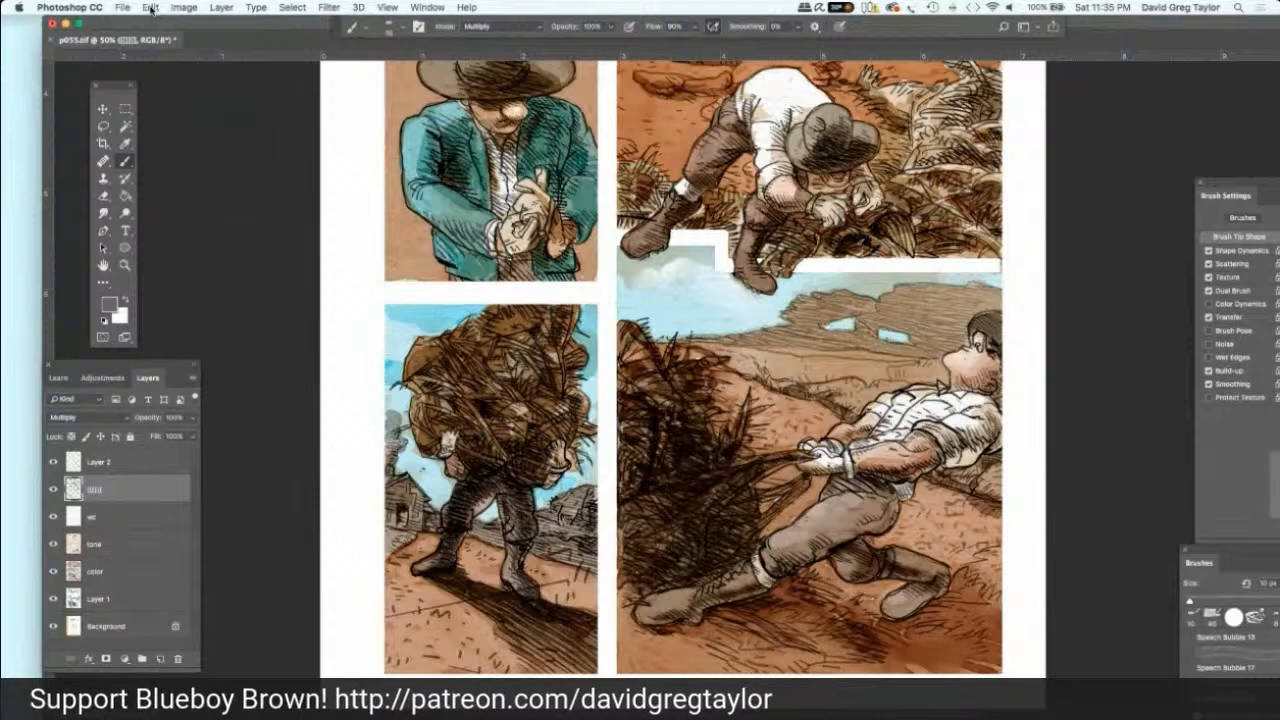
pyautogui.click(154, 9)
pyautogui.click(147, 46)
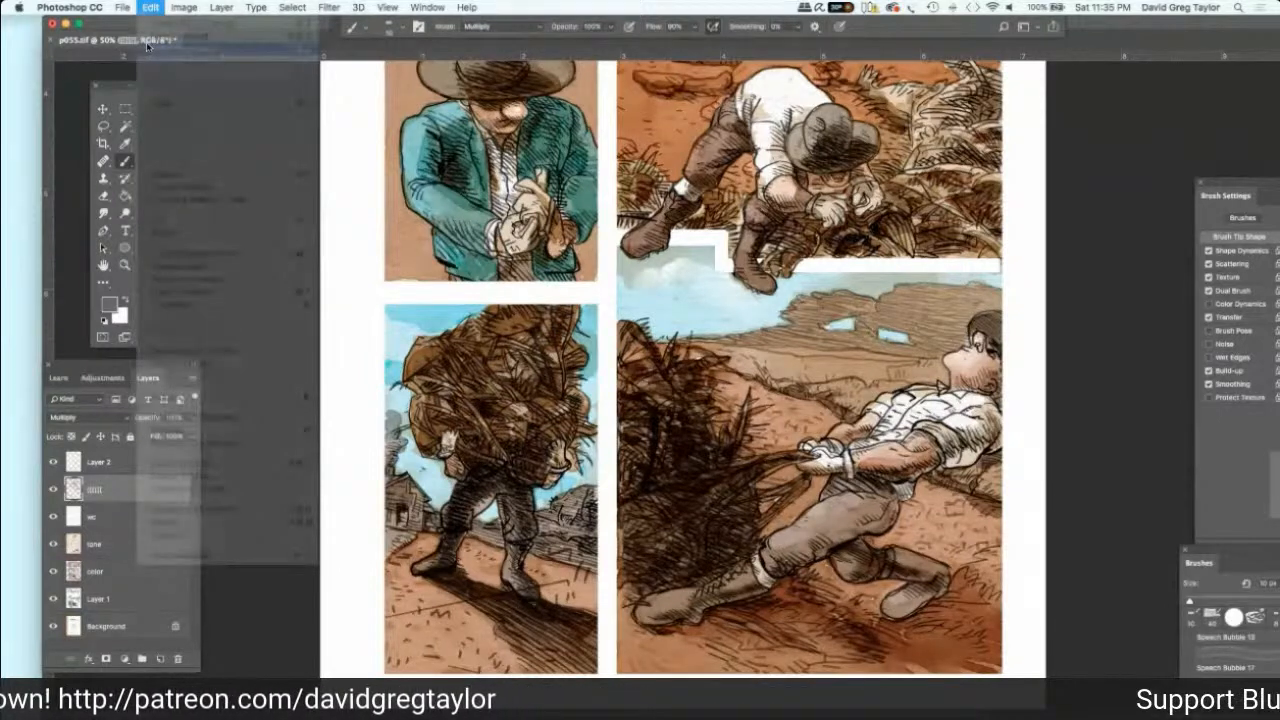
pyautogui.click(152, 12)
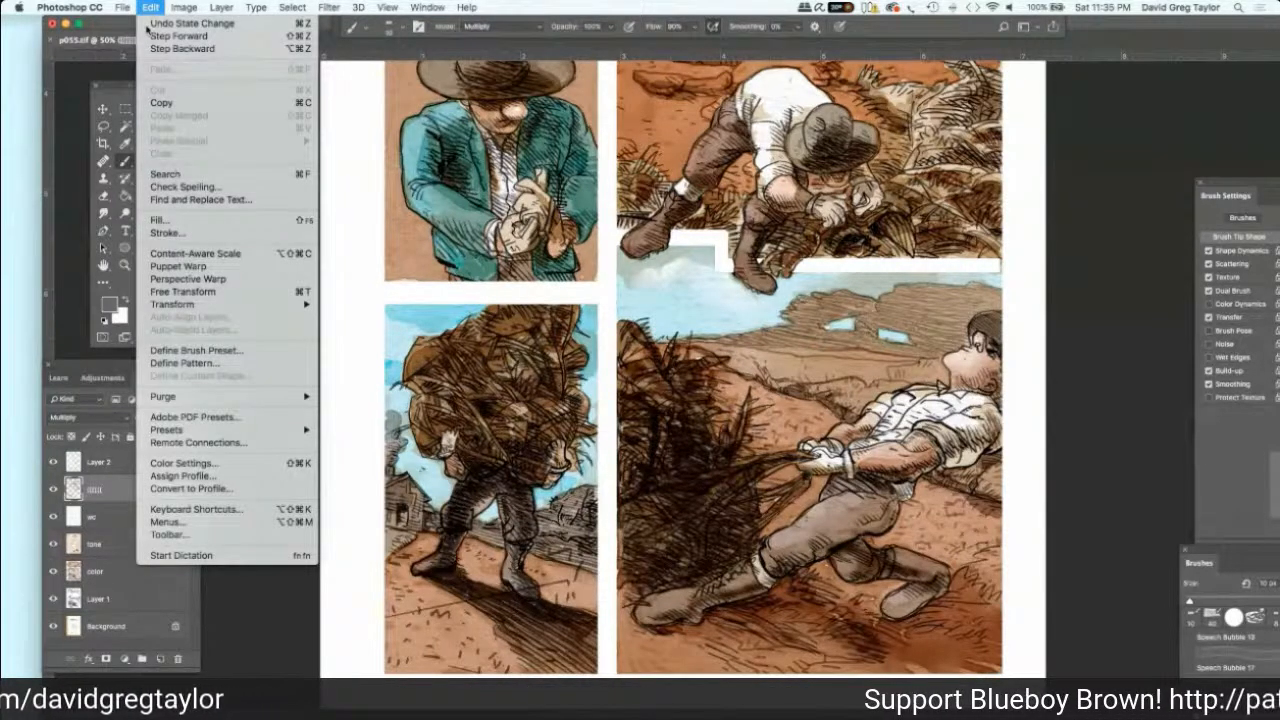
pyautogui.click(152, 48)
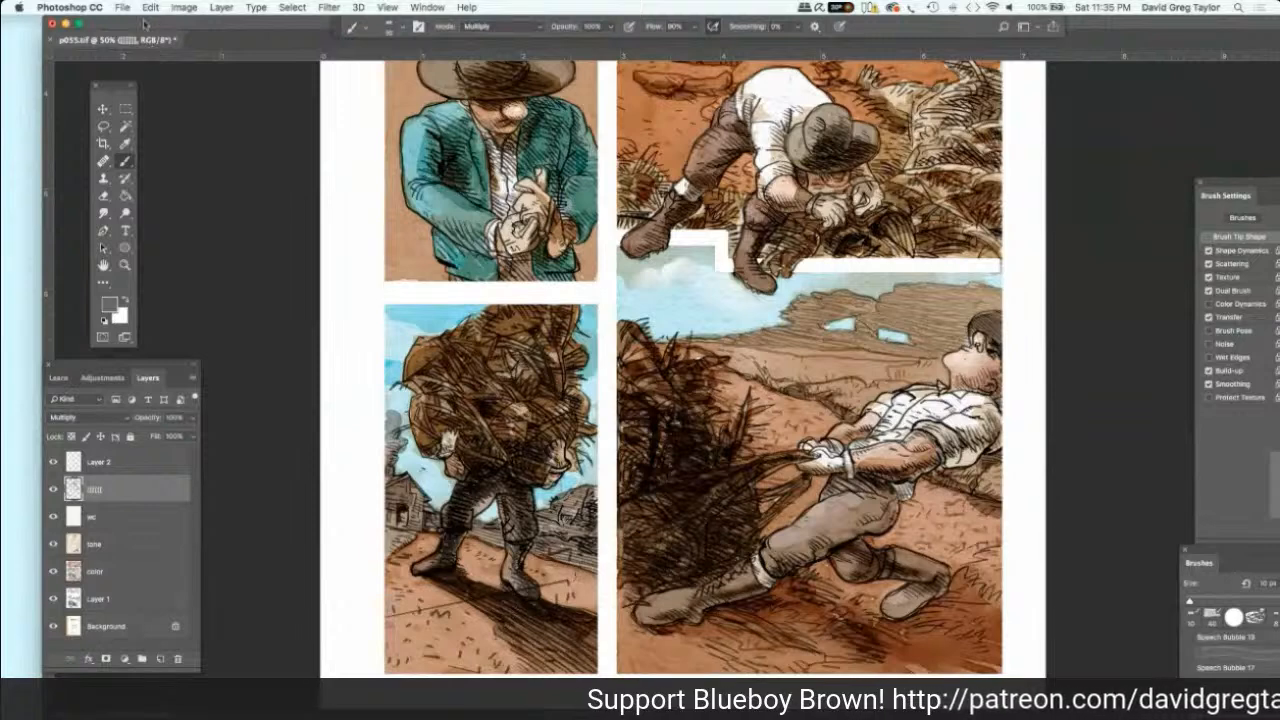
pyautogui.click(149, 9)
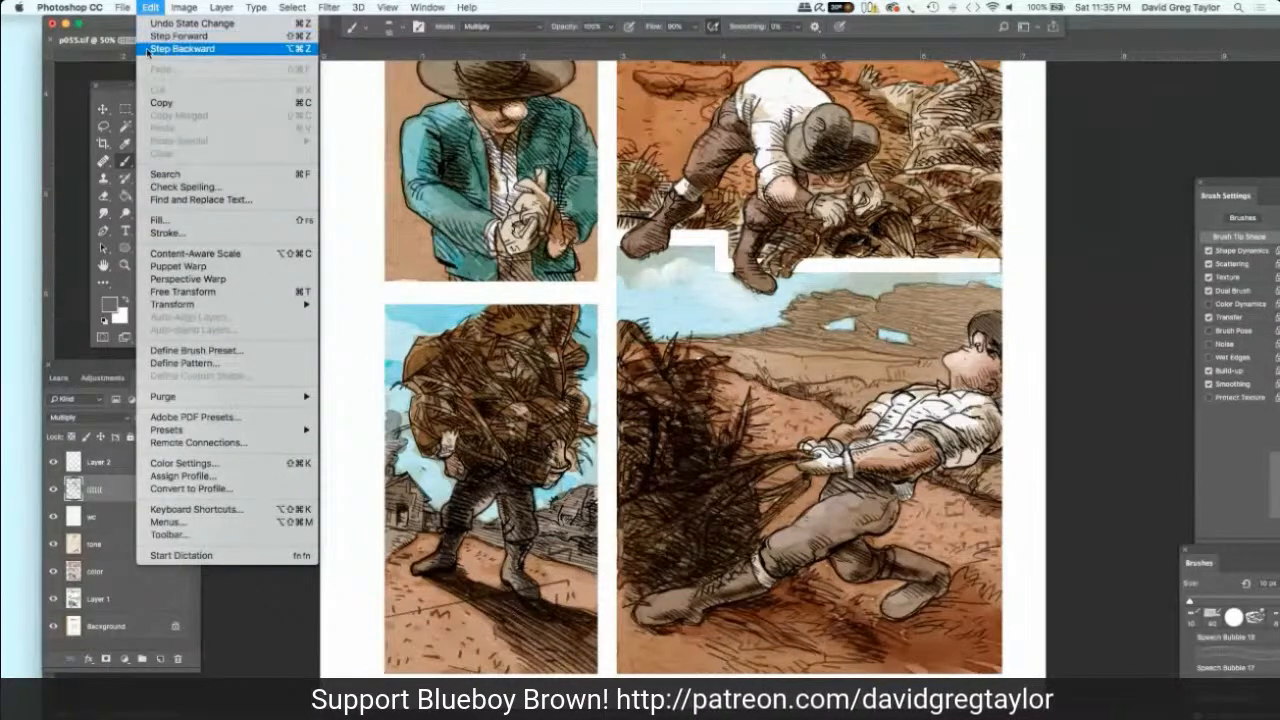
pyautogui.click(150, 48)
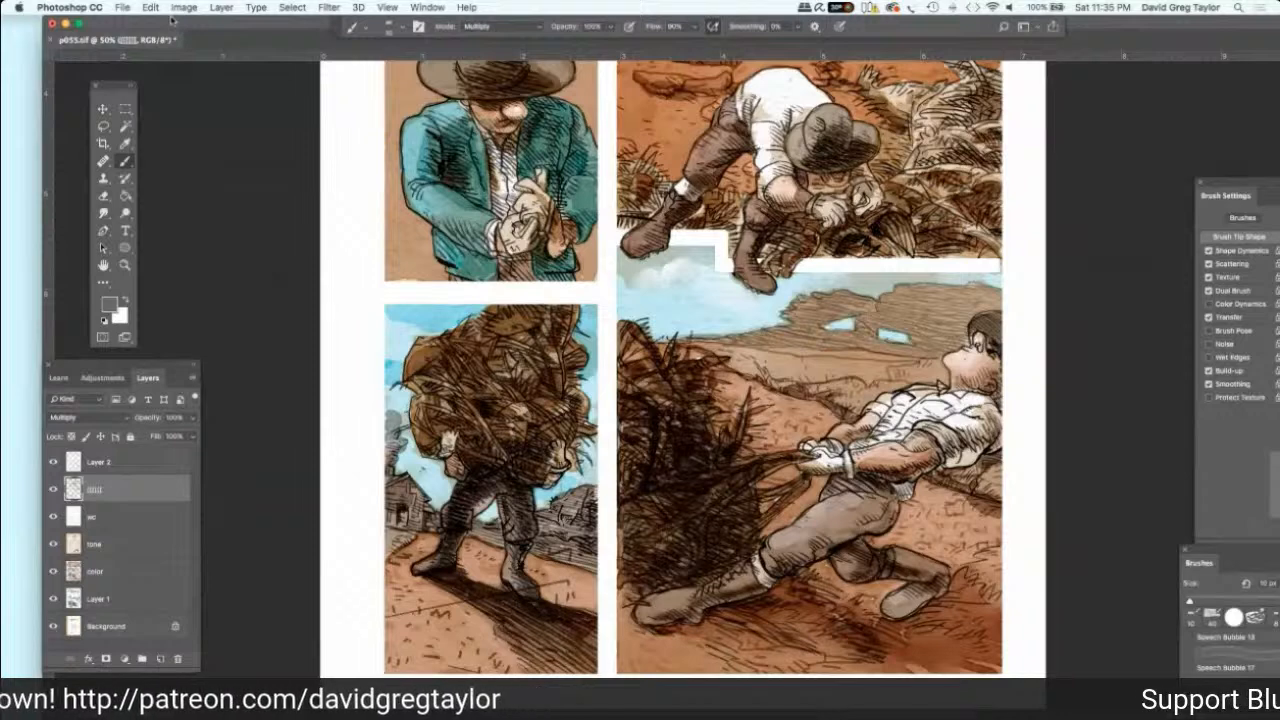
pyautogui.press('super+alt+z')
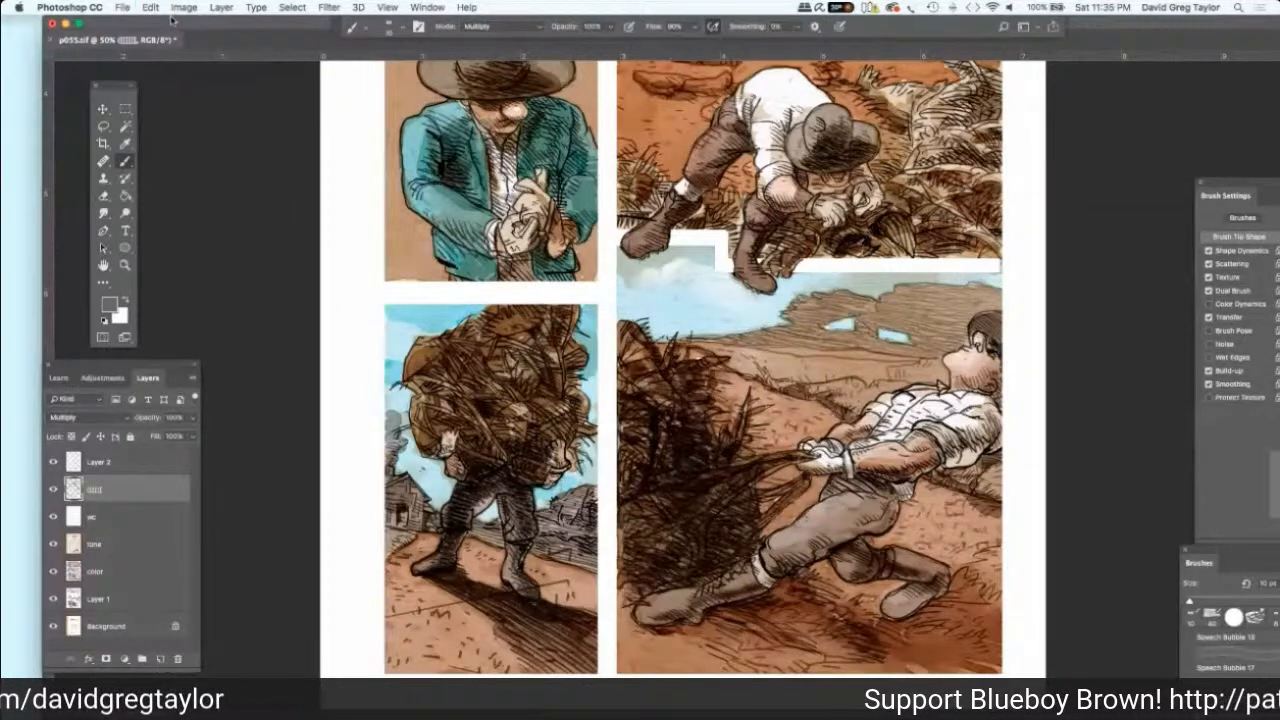
pyautogui.press('super+alt+z')
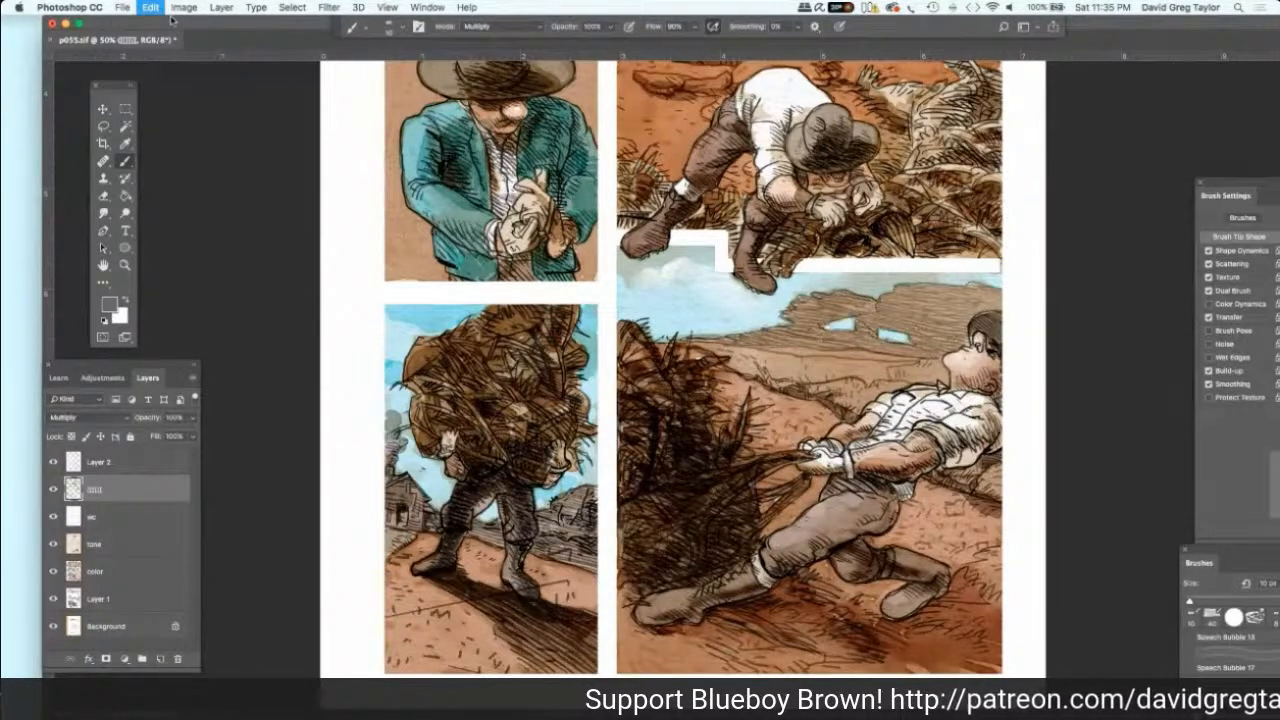
pyautogui.press('super+alt+z')
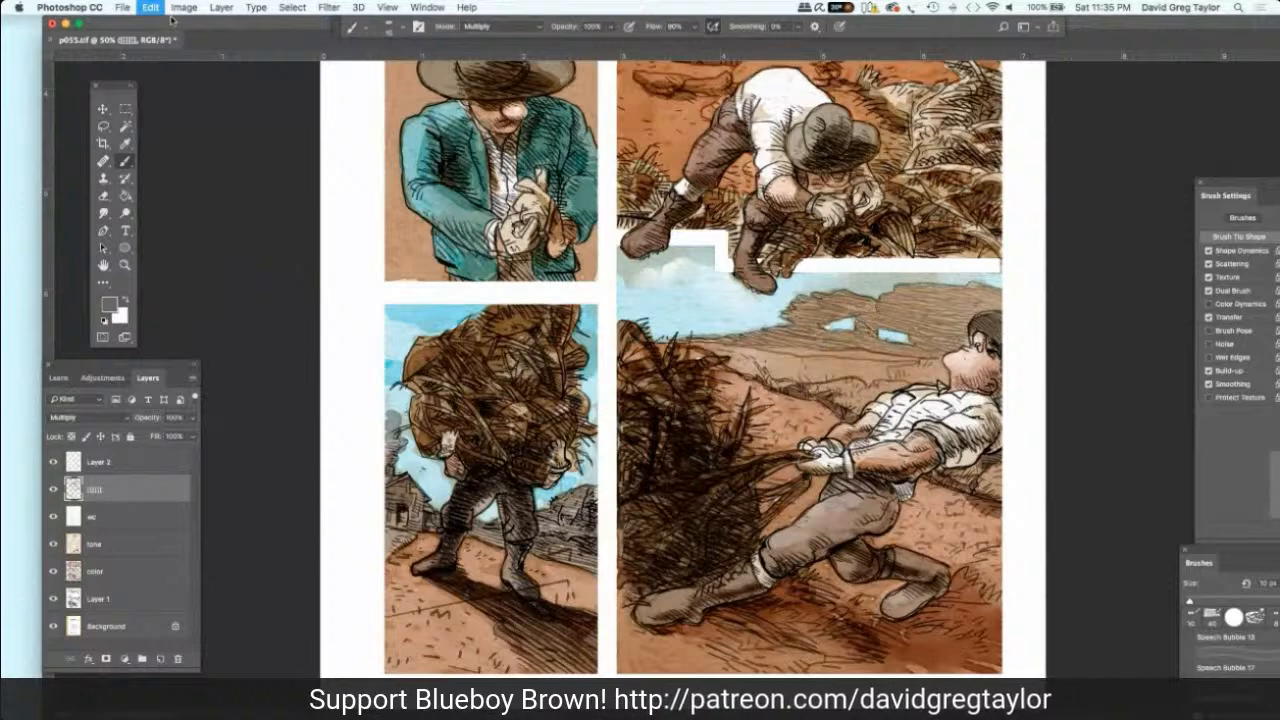
pyautogui.press('super+alt+z')
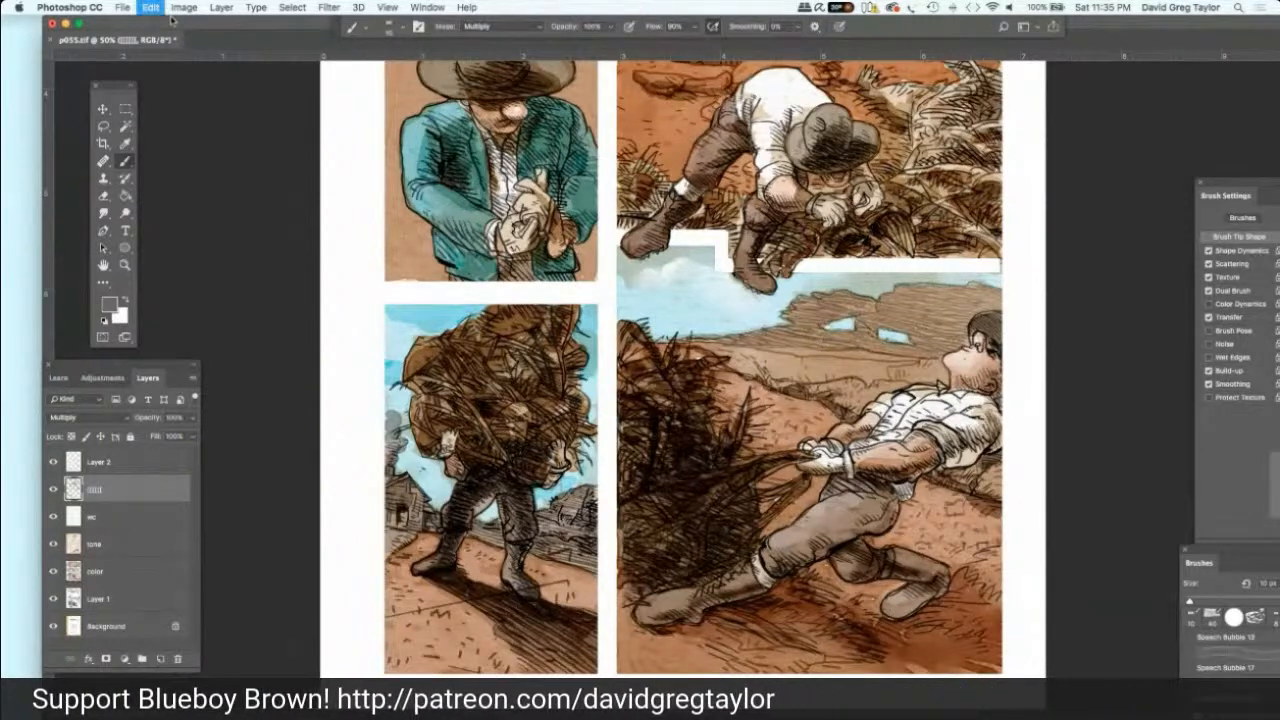
pyautogui.press('super+alt+z')
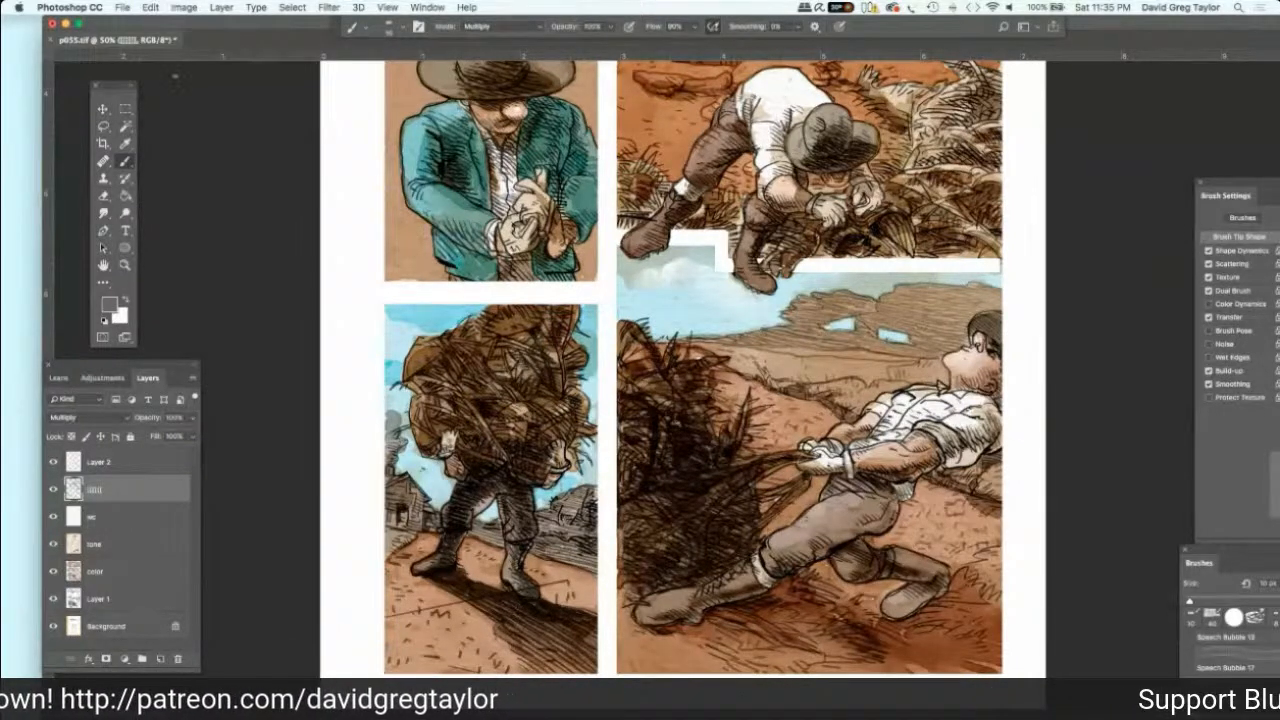
pyautogui.click(150, 7)
pyautogui.click(149, 48)
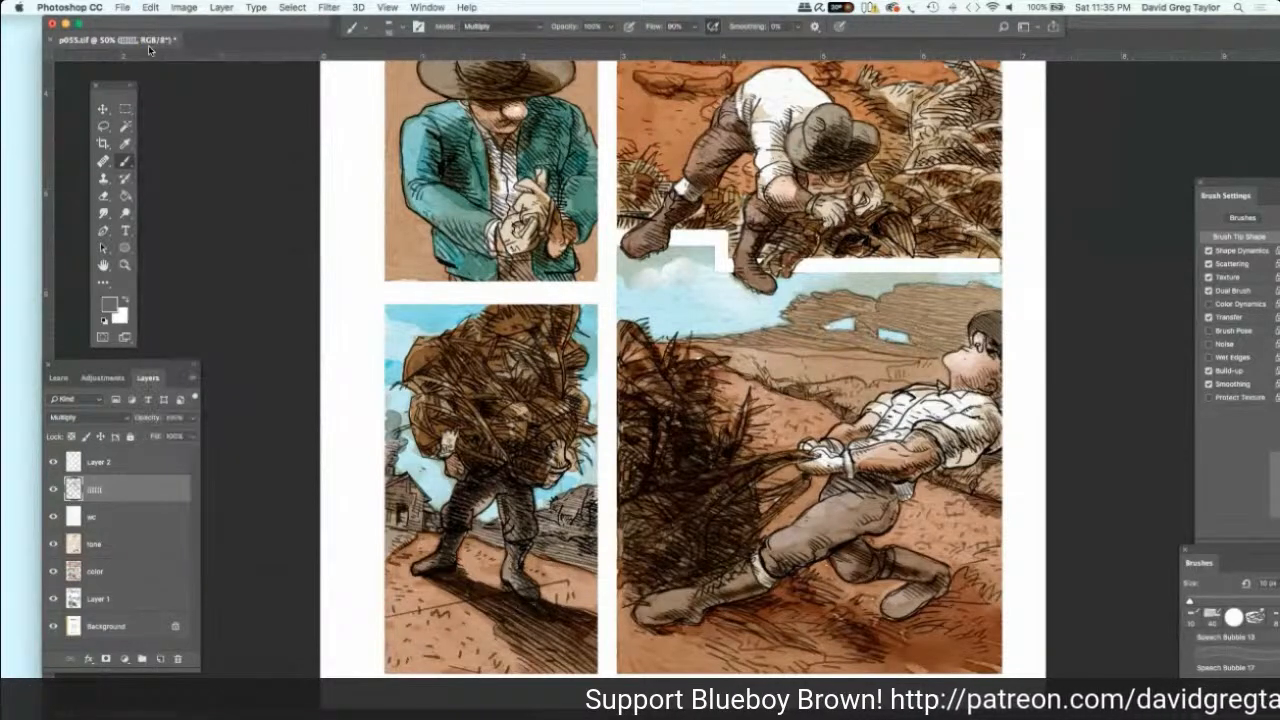
pyautogui.click(150, 7)
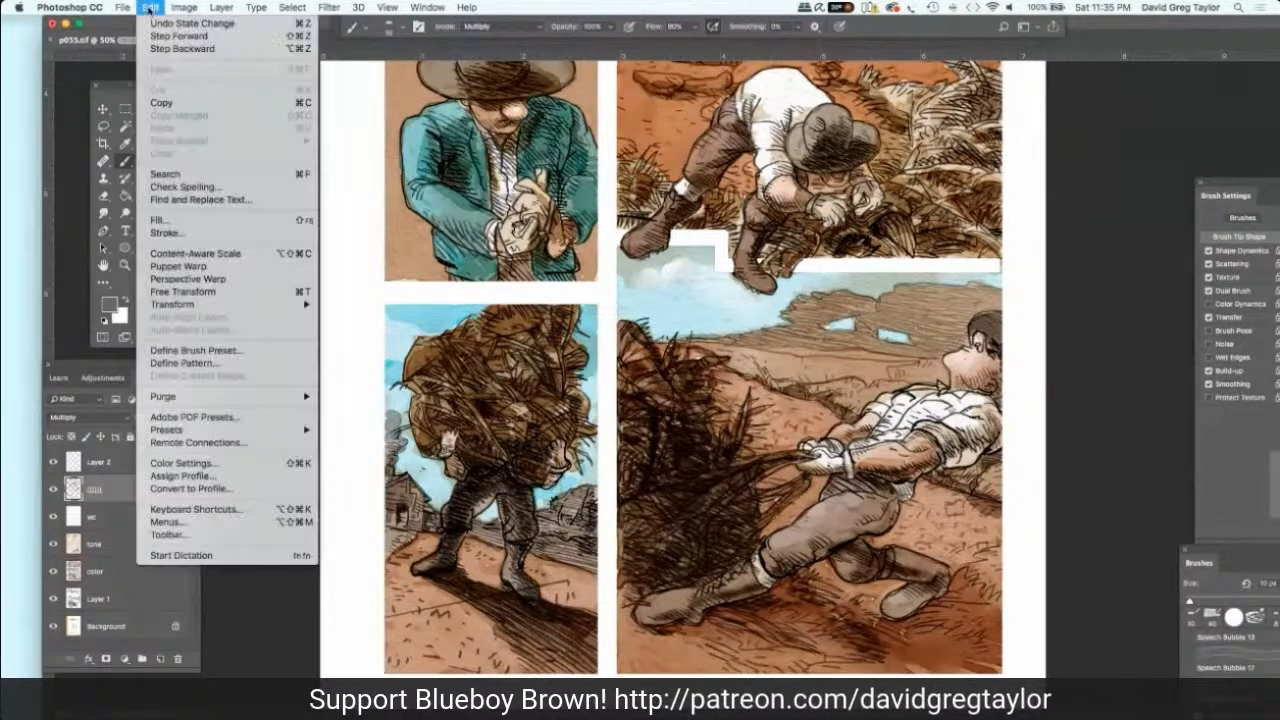
pyautogui.click(149, 49)
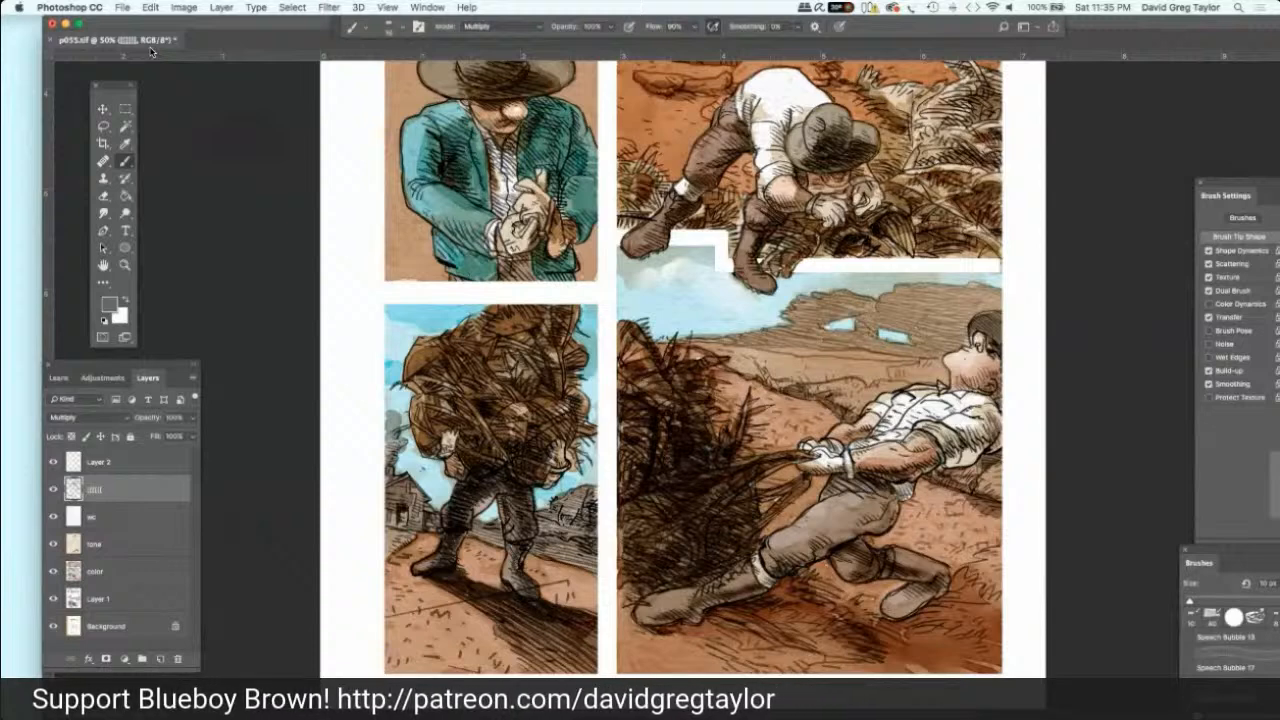
pyautogui.click(150, 7)
pyautogui.click(153, 49)
pyautogui.click(151, 7)
pyautogui.click(151, 48)
pyautogui.click(122, 7)
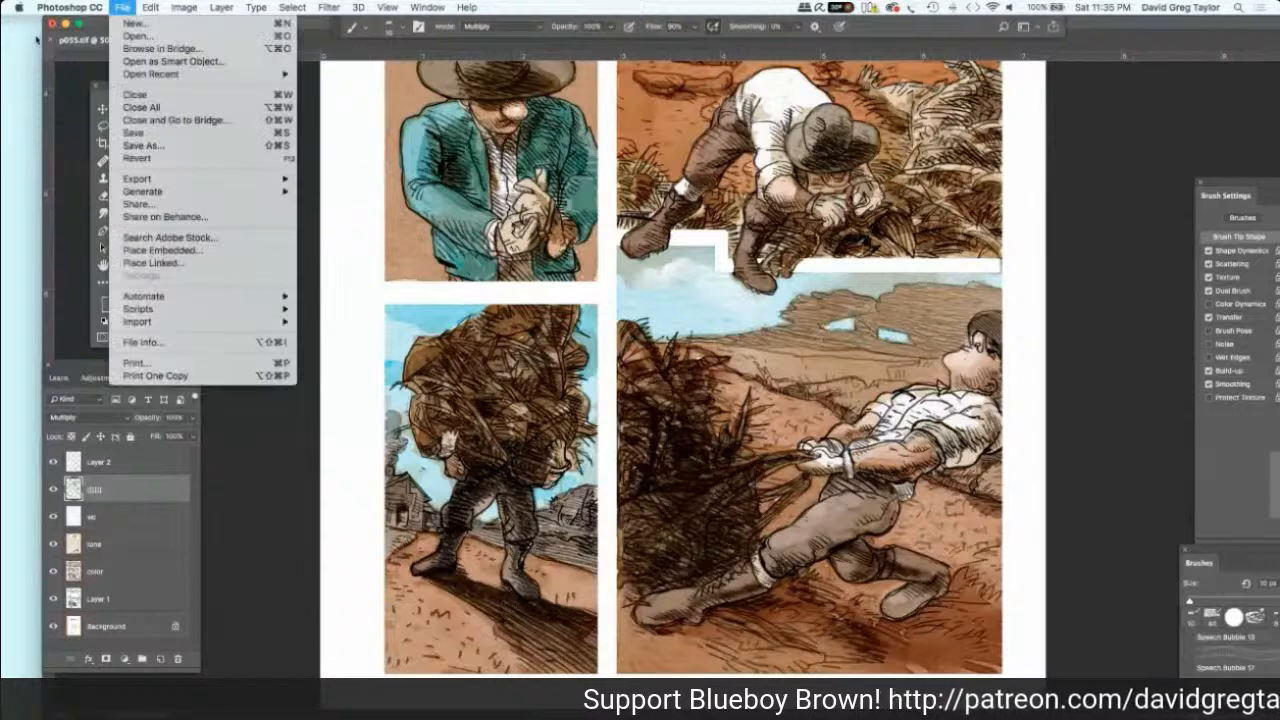
pyautogui.click(19, 76)
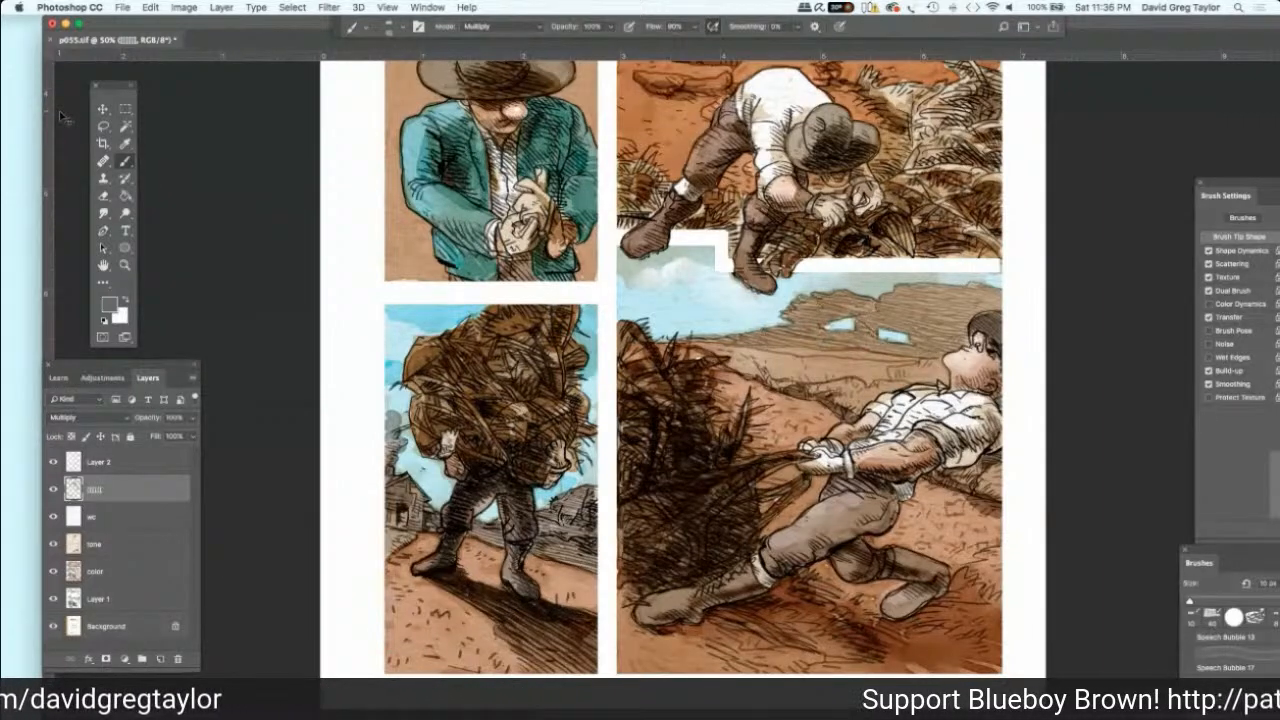
pyautogui.press('super+minus')
pyautogui.press('super+minus')
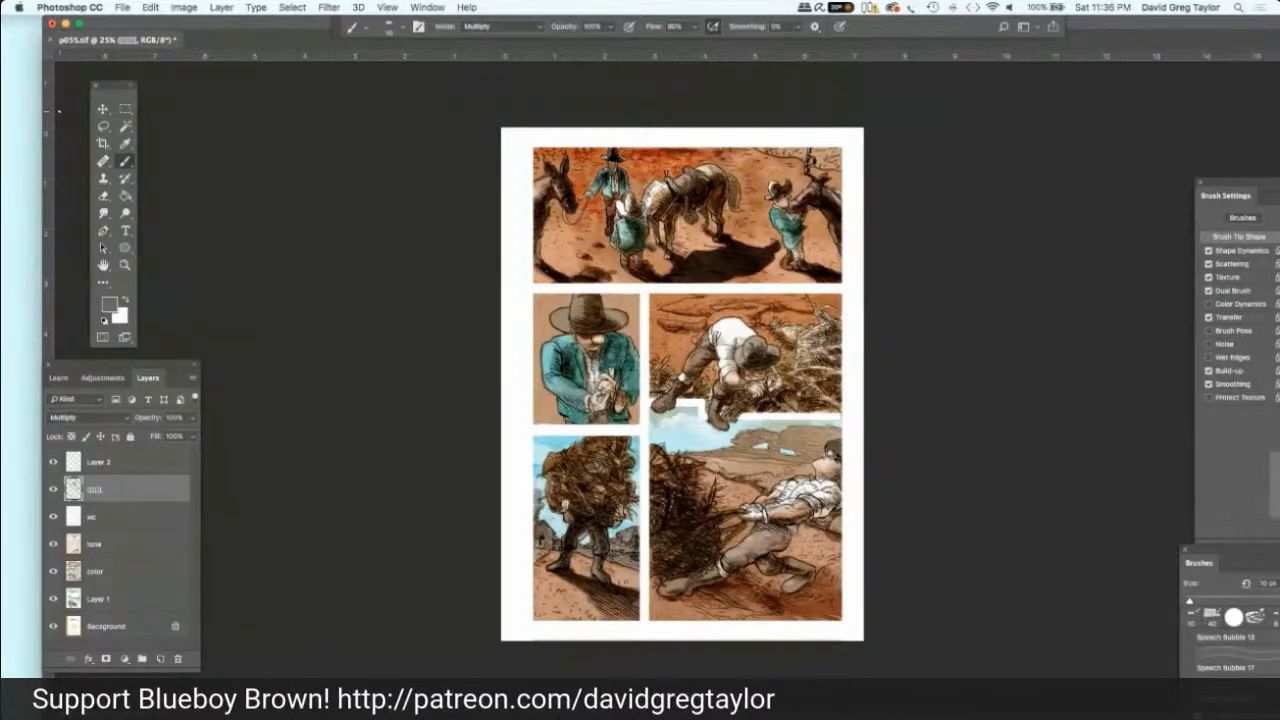
pyautogui.press('super+plus')
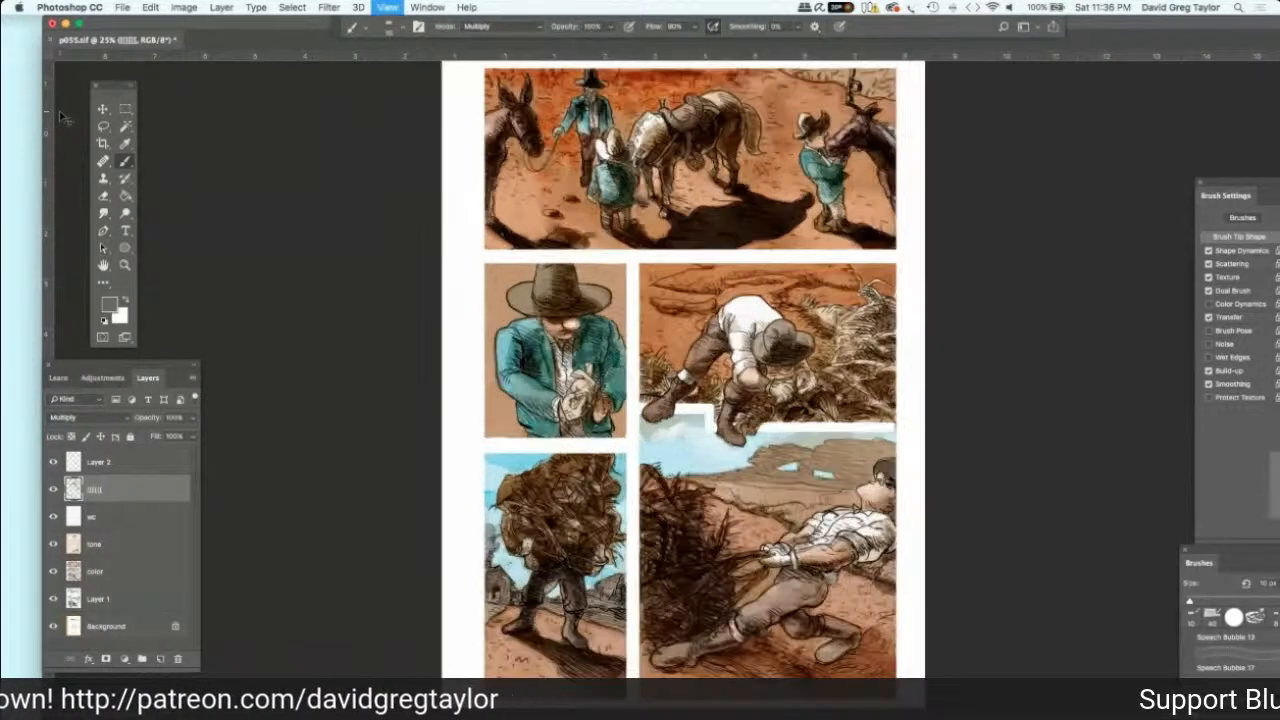
pyautogui.press('super+plus')
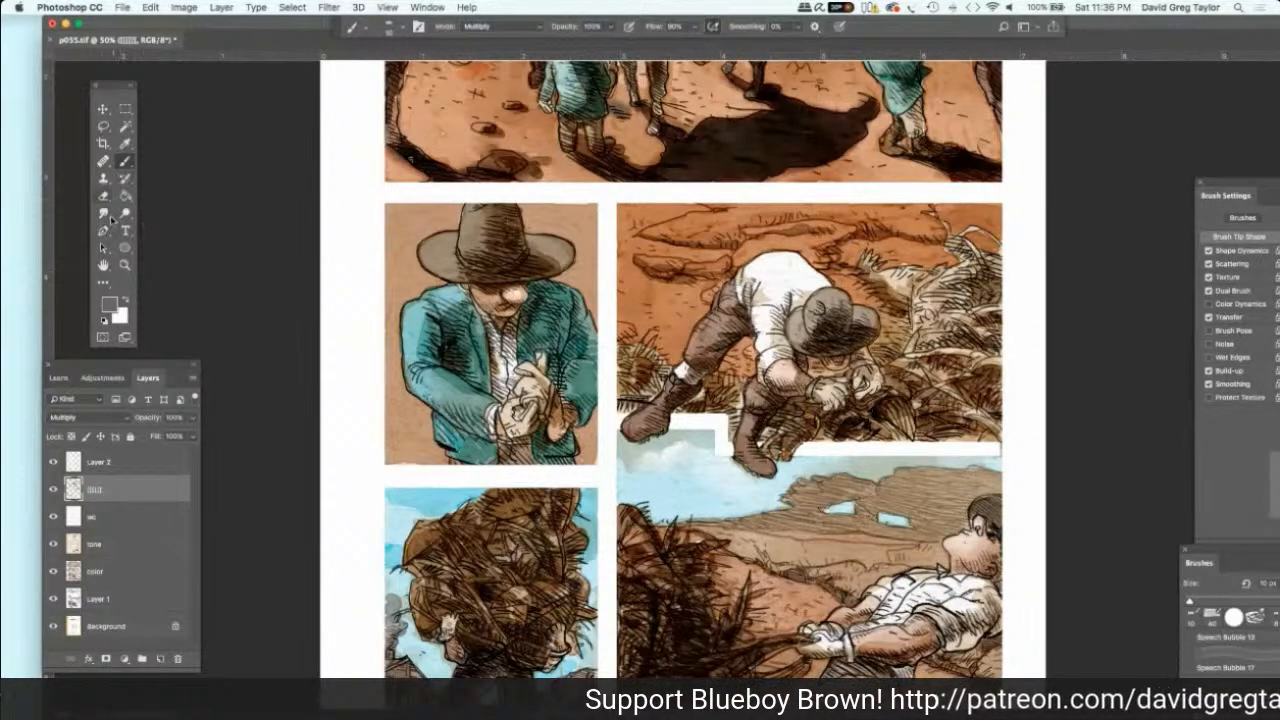
# Step: Darken the lower background around the teal-jacketed man on the color layer with the Burn tool set to midtones
pyautogui.click(114, 219)
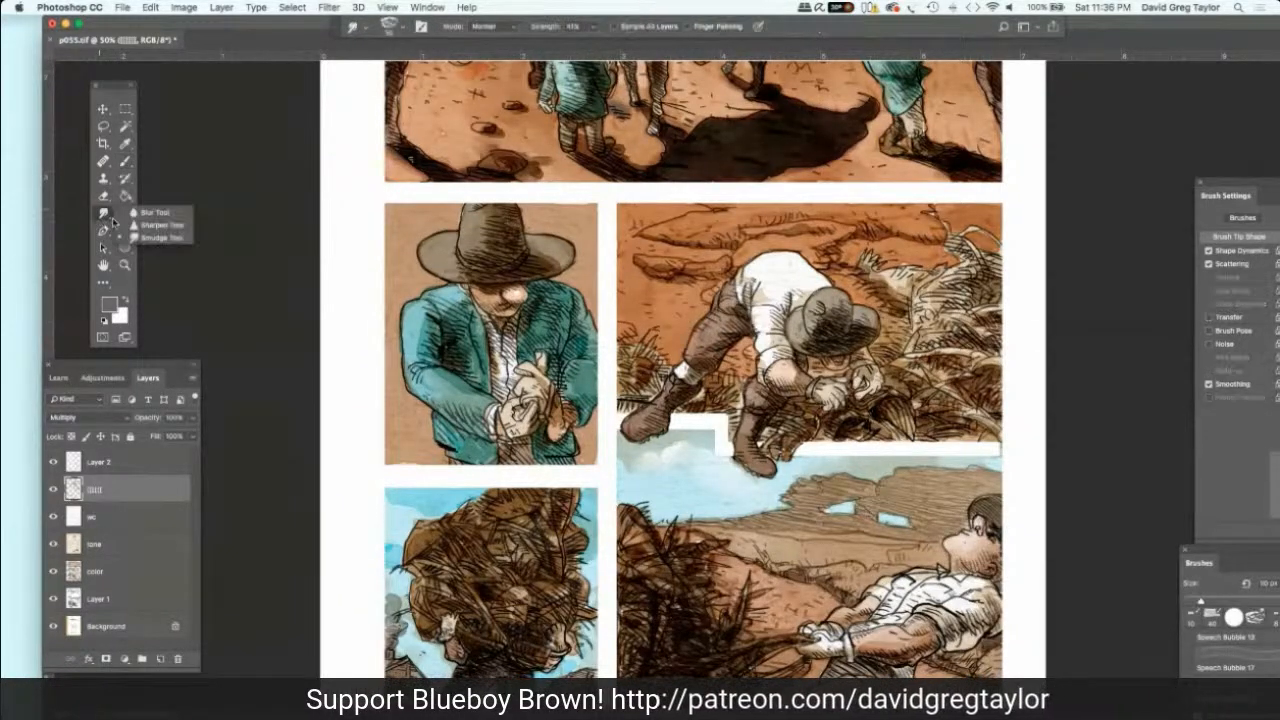
pyautogui.click(150, 237)
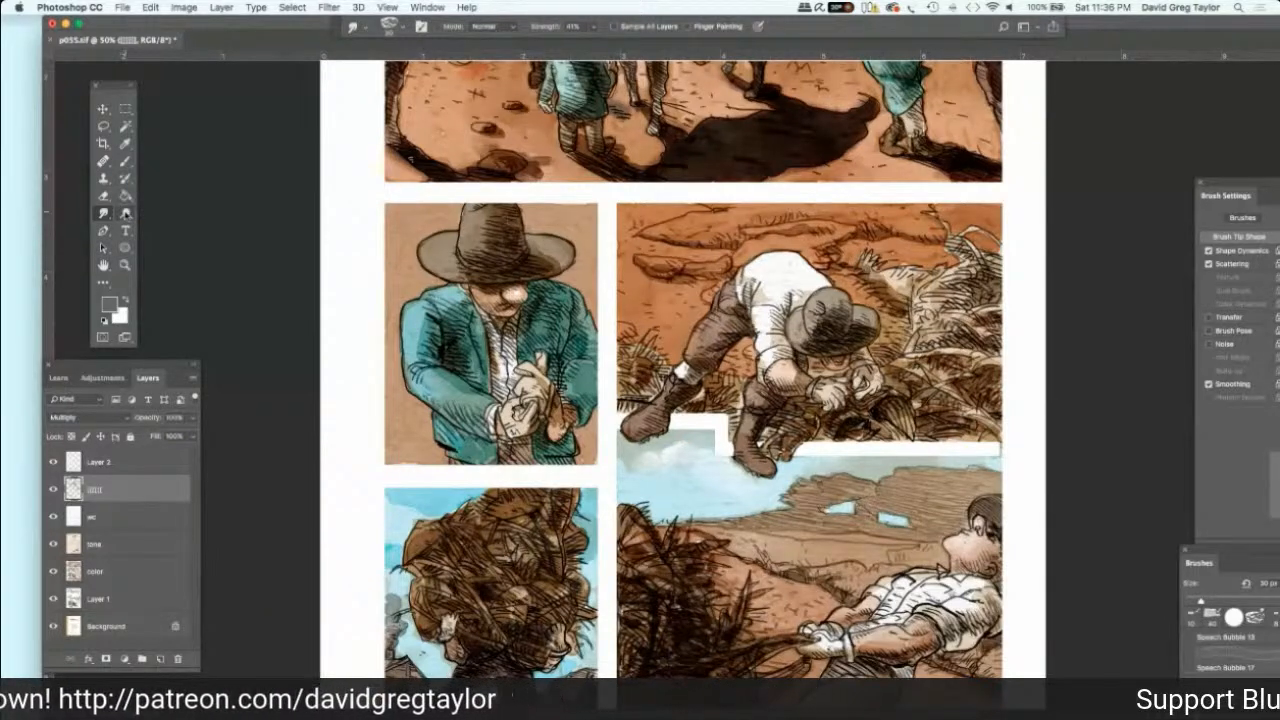
pyautogui.click(125, 214)
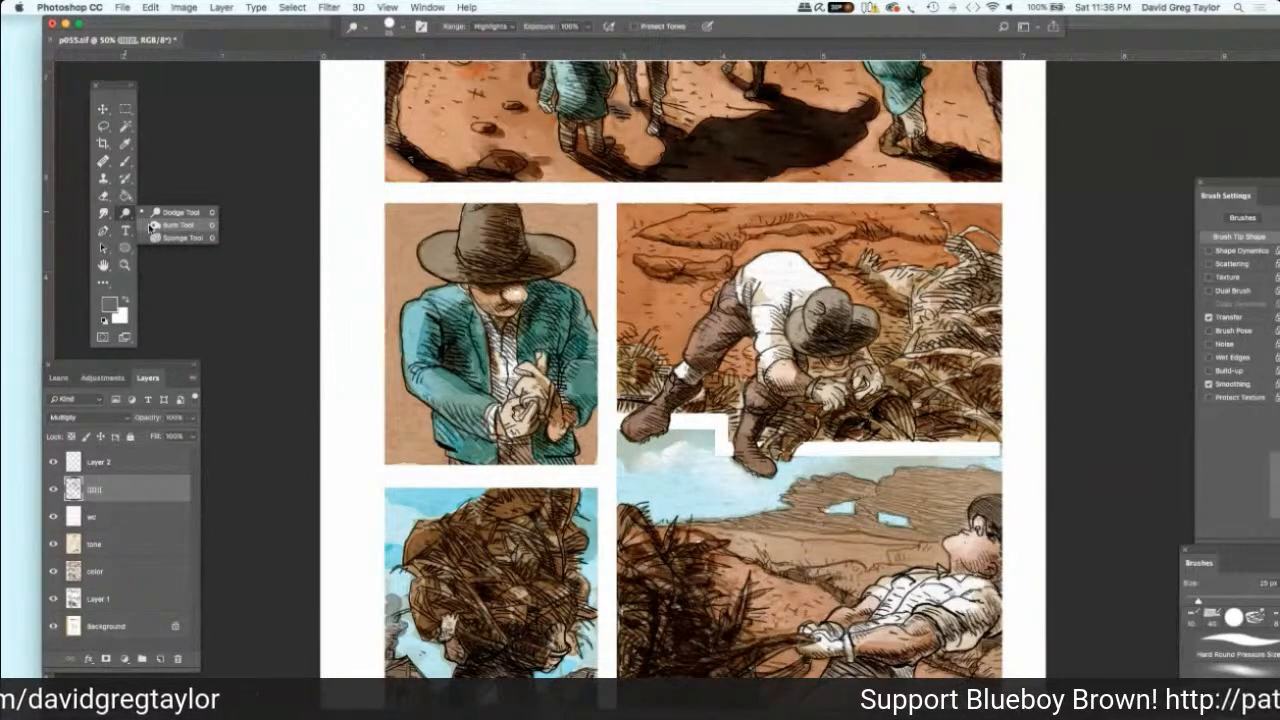
pyautogui.click(170, 225)
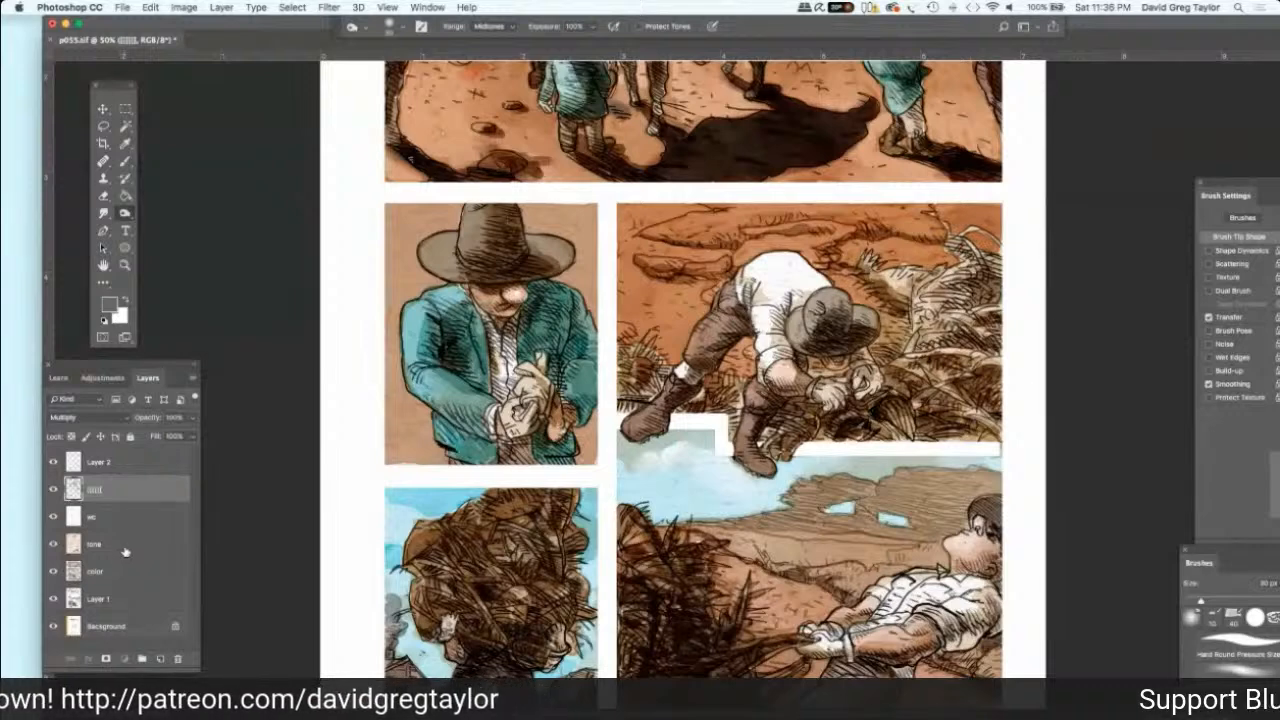
pyautogui.click(124, 546)
pyautogui.click(140, 574)
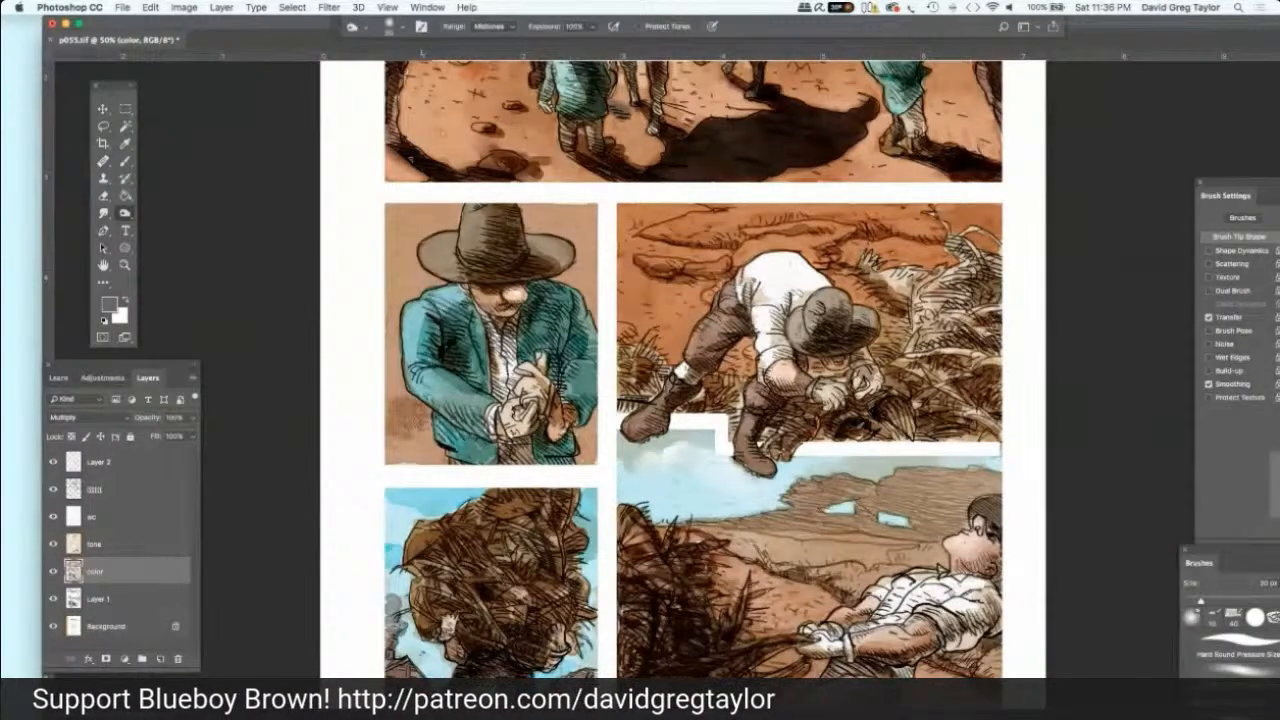
pyautogui.moveTo(424, 422)
pyautogui.mouseDown()
pyautogui.moveTo(433, 462)
pyautogui.moveTo(404, 458)
pyautogui.moveTo(400, 392)
pyautogui.moveTo(374, 394)
pyautogui.moveTo(386, 396)
pyautogui.moveTo(390, 348)
pyautogui.mouseUp()
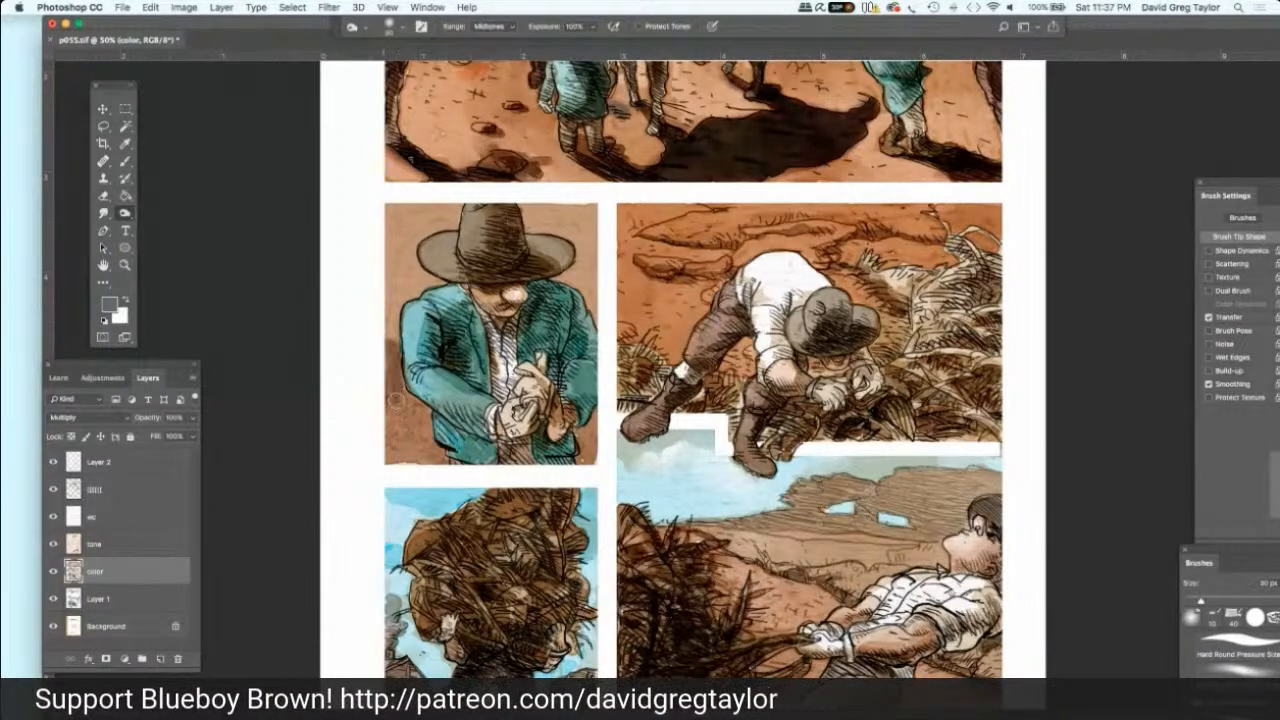
pyautogui.moveTo(400, 393); pyautogui.dragTo(421, 411)
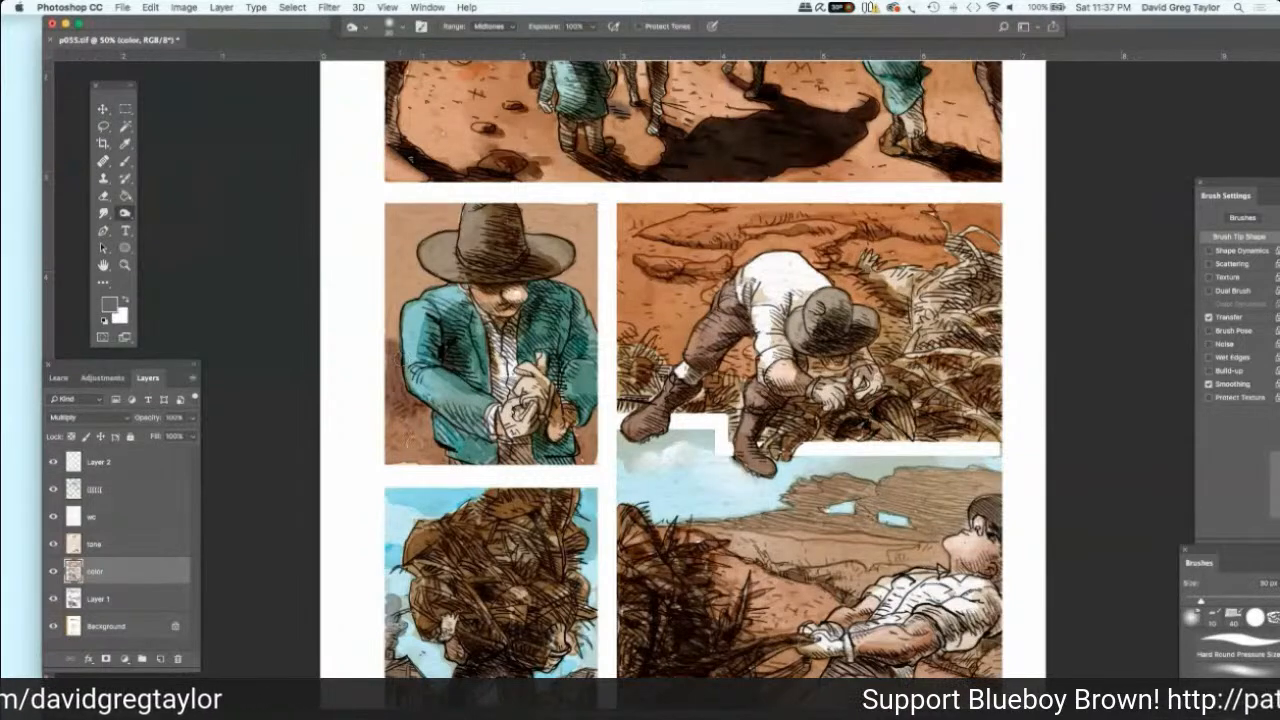
pyautogui.moveTo(413, 443)
pyautogui.mouseDown()
pyautogui.moveTo(431, 430)
pyautogui.moveTo(435, 448)
pyautogui.moveTo(375, 439)
pyautogui.mouseUp()
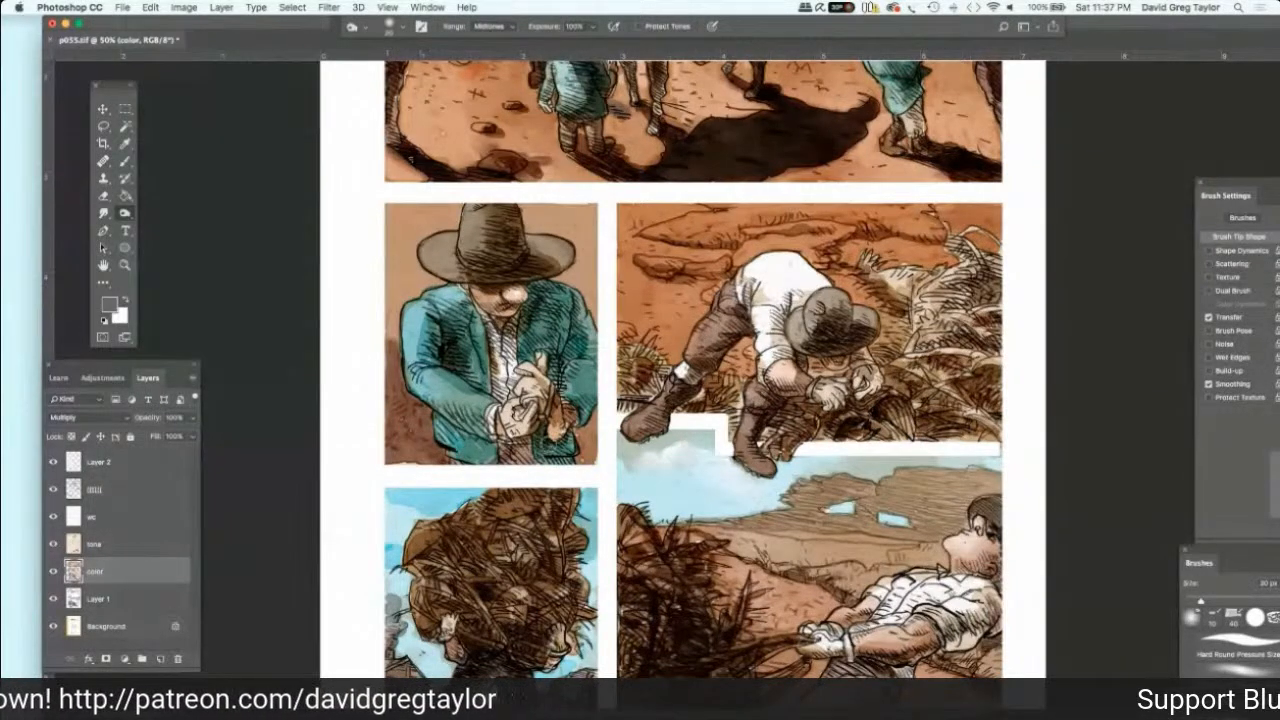
pyautogui.moveTo(549, 444)
pyautogui.mouseDown()
pyautogui.moveTo(598, 412)
pyautogui.moveTo(588, 462)
pyautogui.moveTo(595, 450)
pyautogui.mouseUp()
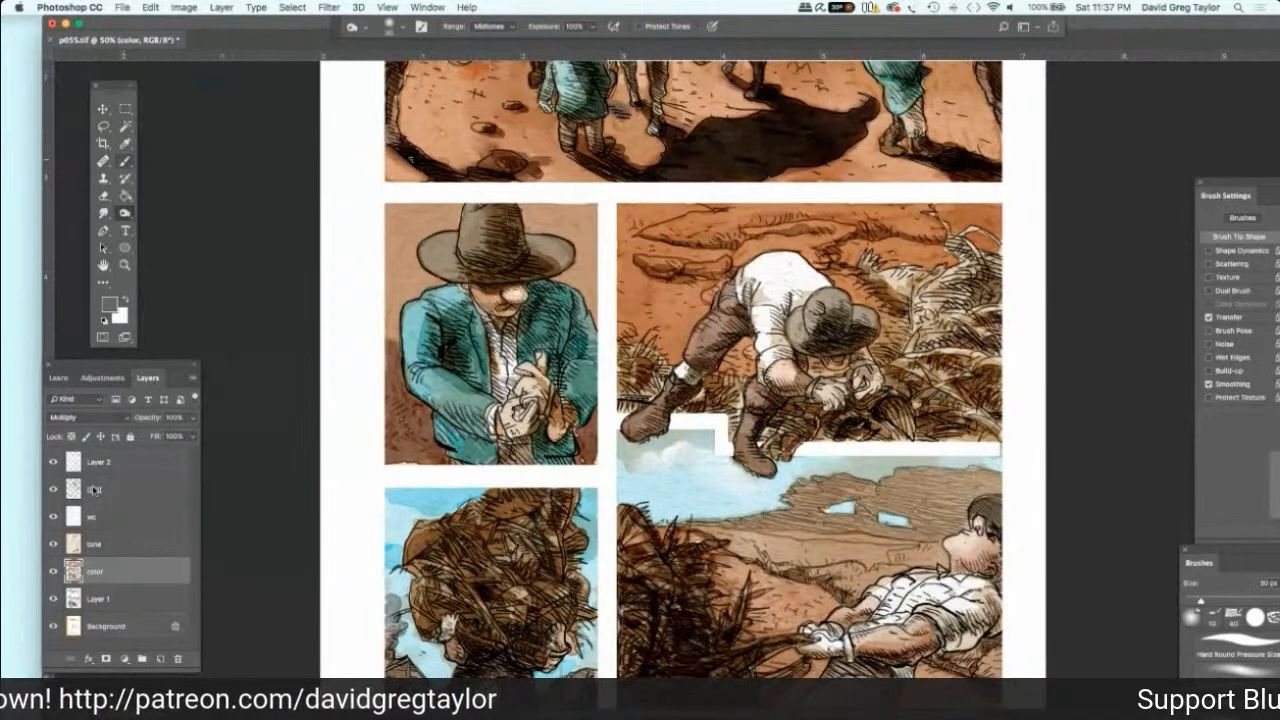
# Step: Draw thin horizon lines and ground marks behind the man in the hat on the bracket-named layer, using a fine 10 px brush
pyautogui.click(124, 161)
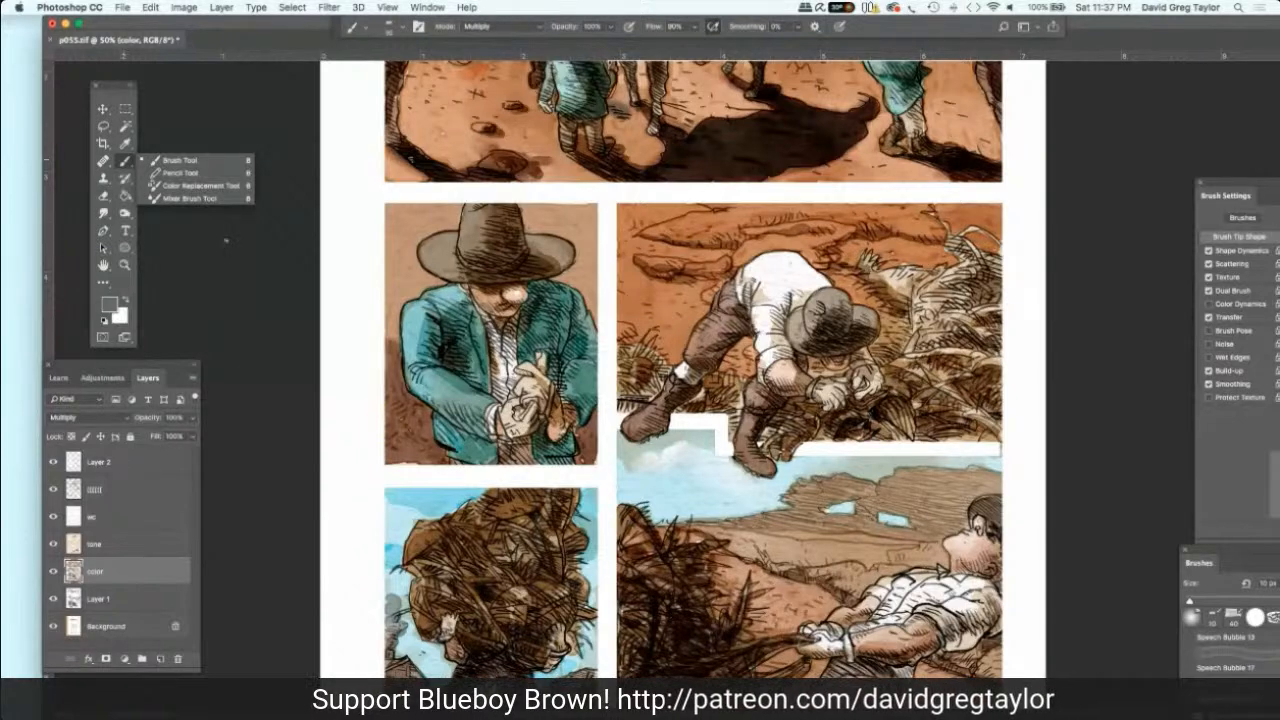
pyautogui.click(188, 161)
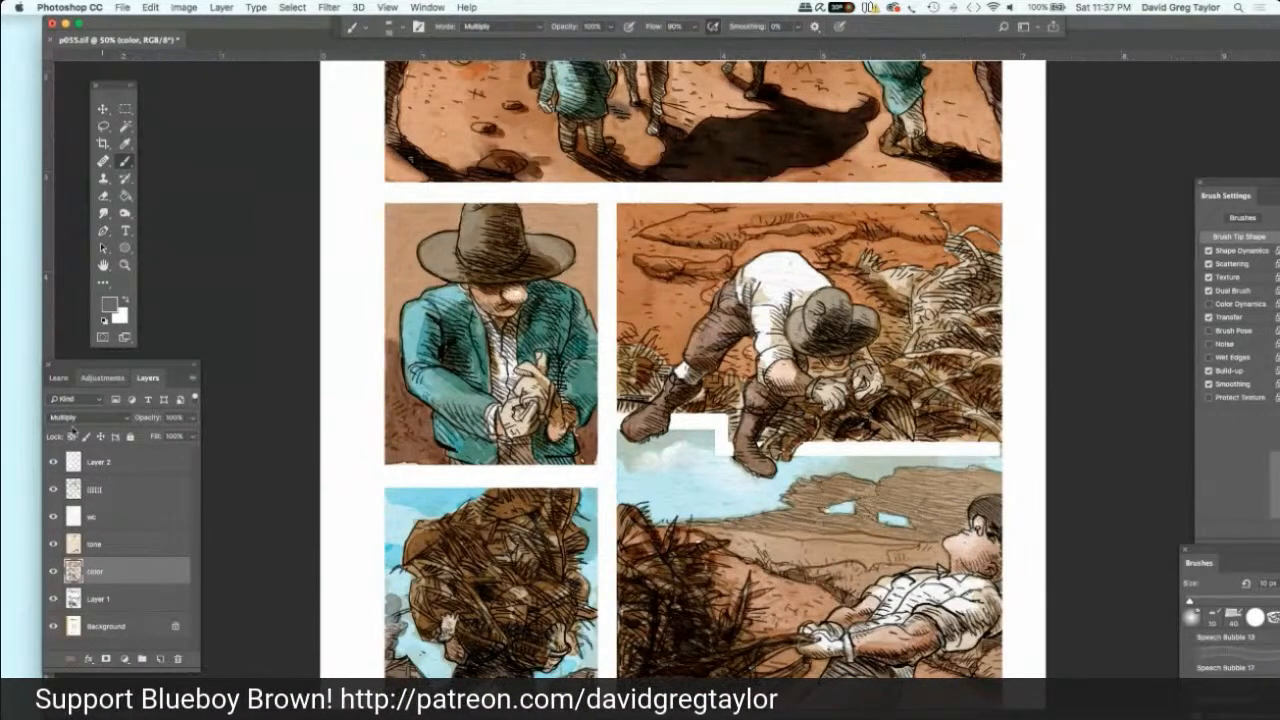
pyautogui.click(113, 491)
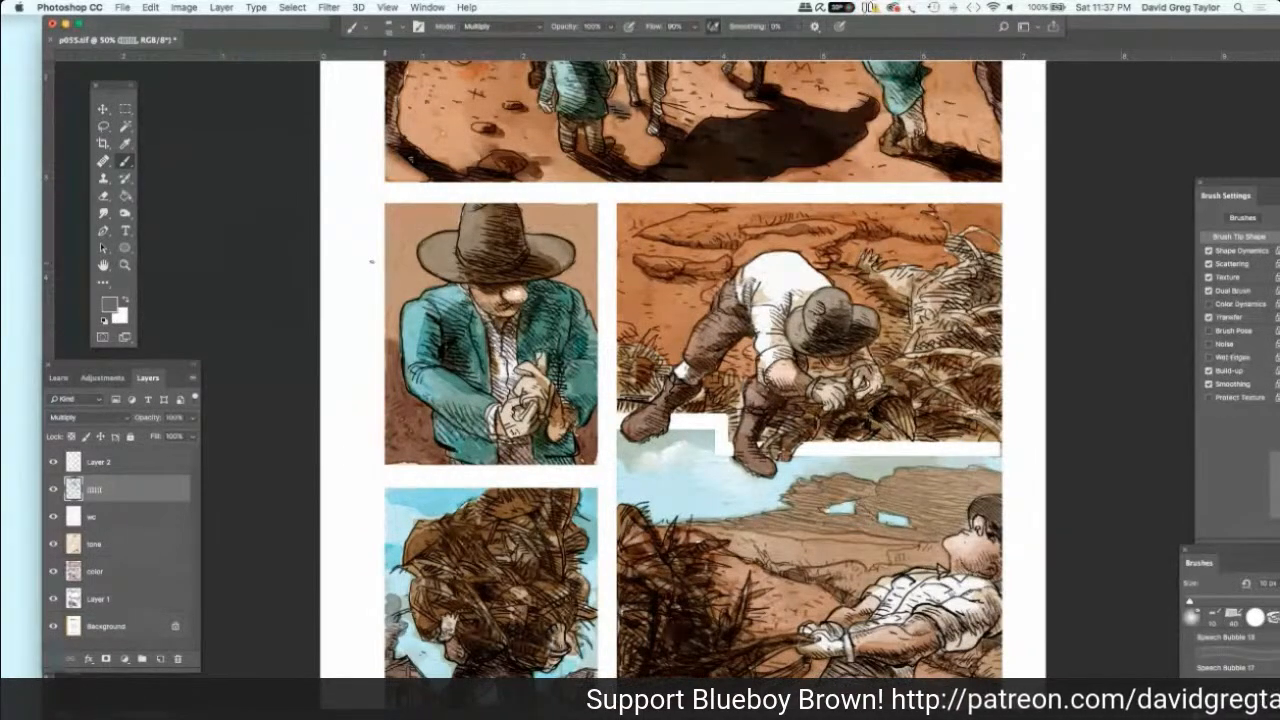
pyautogui.moveTo(386, 263); pyautogui.dragTo(424, 270)
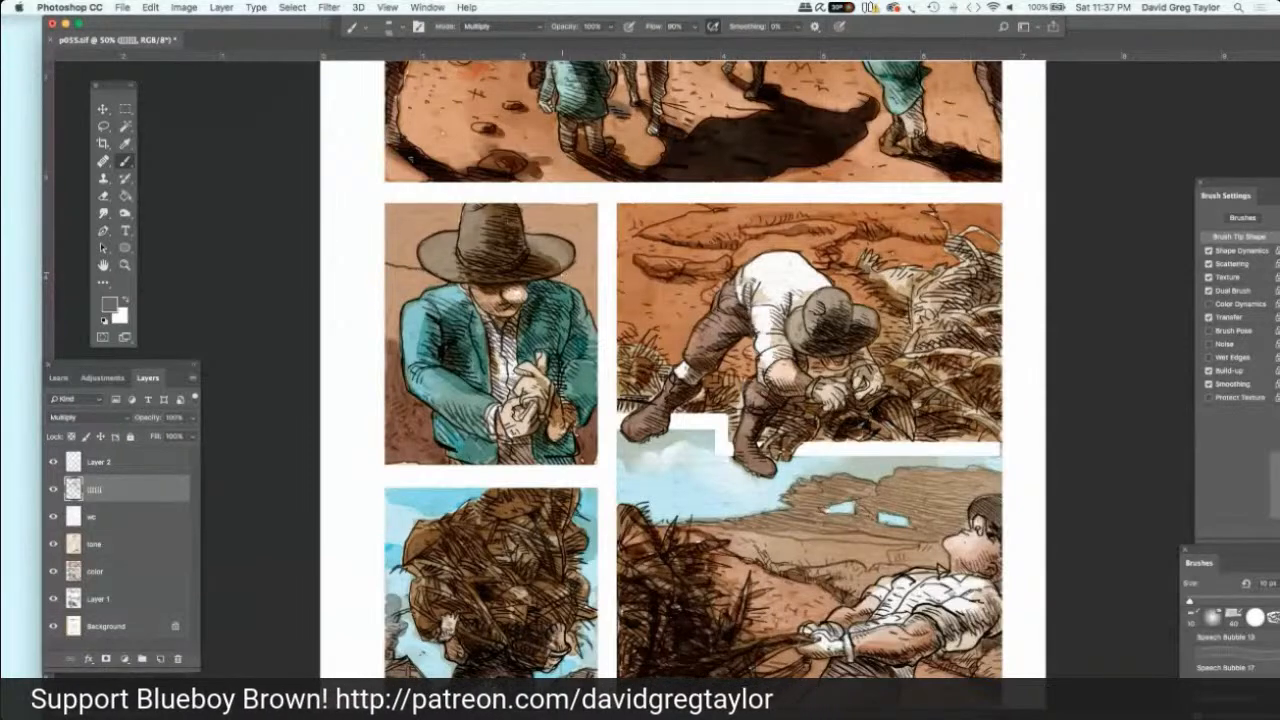
pyautogui.moveTo(560, 274); pyautogui.dragTo(592, 278)
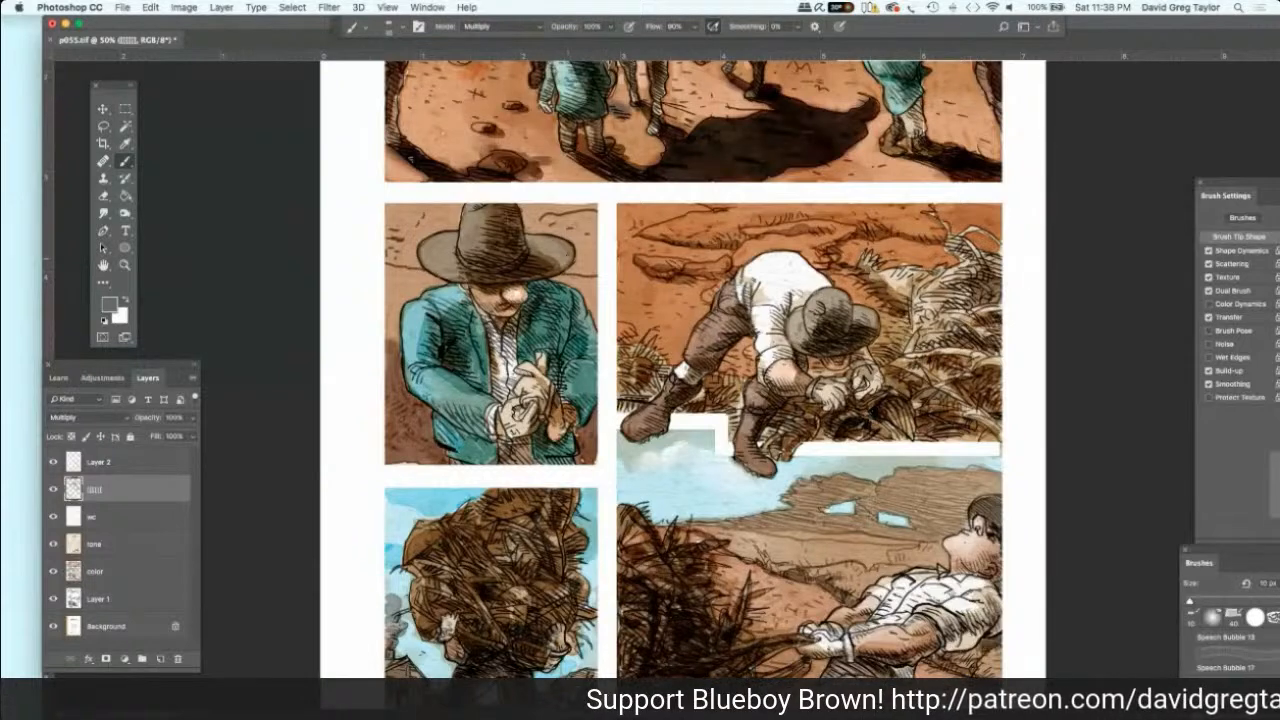
pyautogui.press('[')
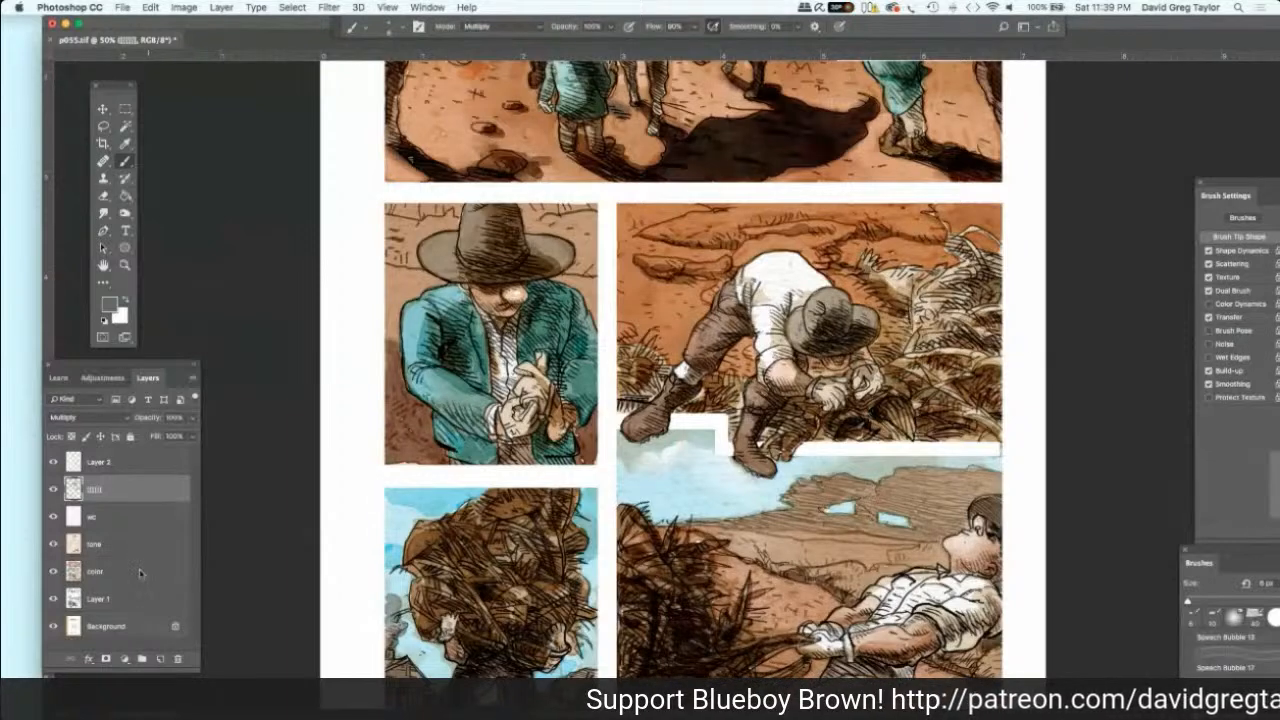
# Step: Make the color layer active and enlarge the brush for broader background shading
pyautogui.click(120, 544)
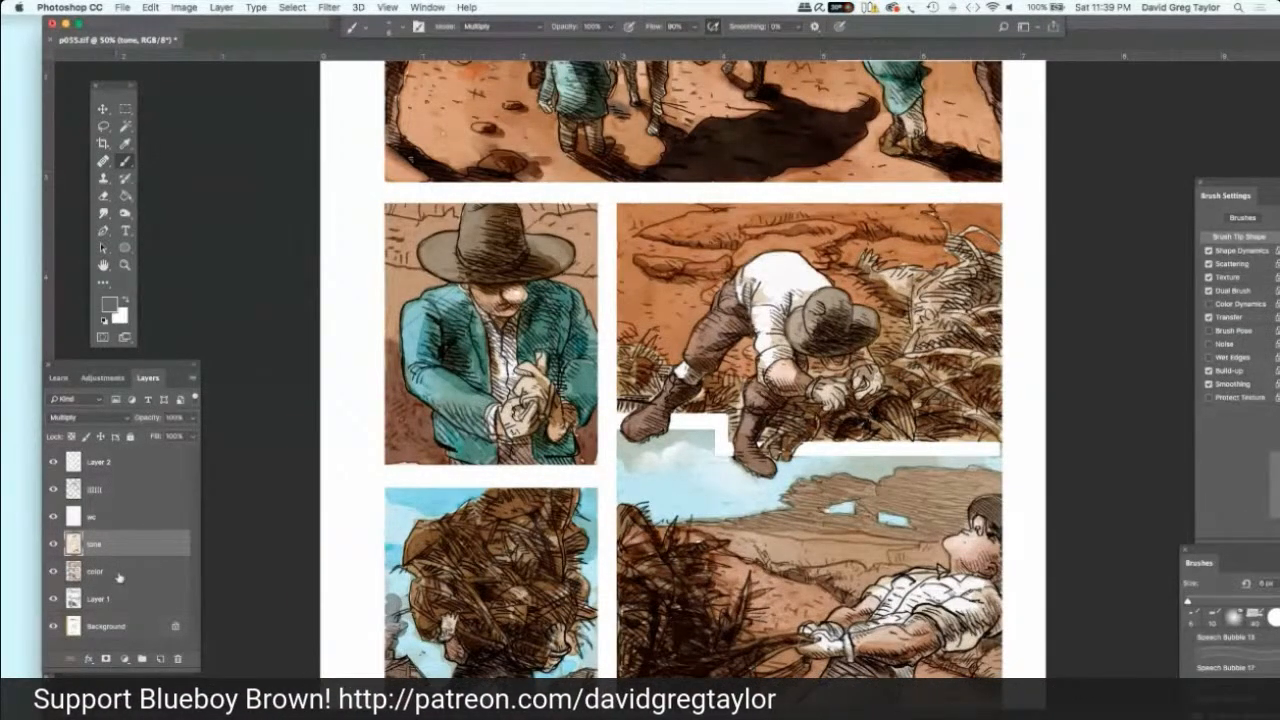
pyautogui.click(119, 573)
pyautogui.press('space')
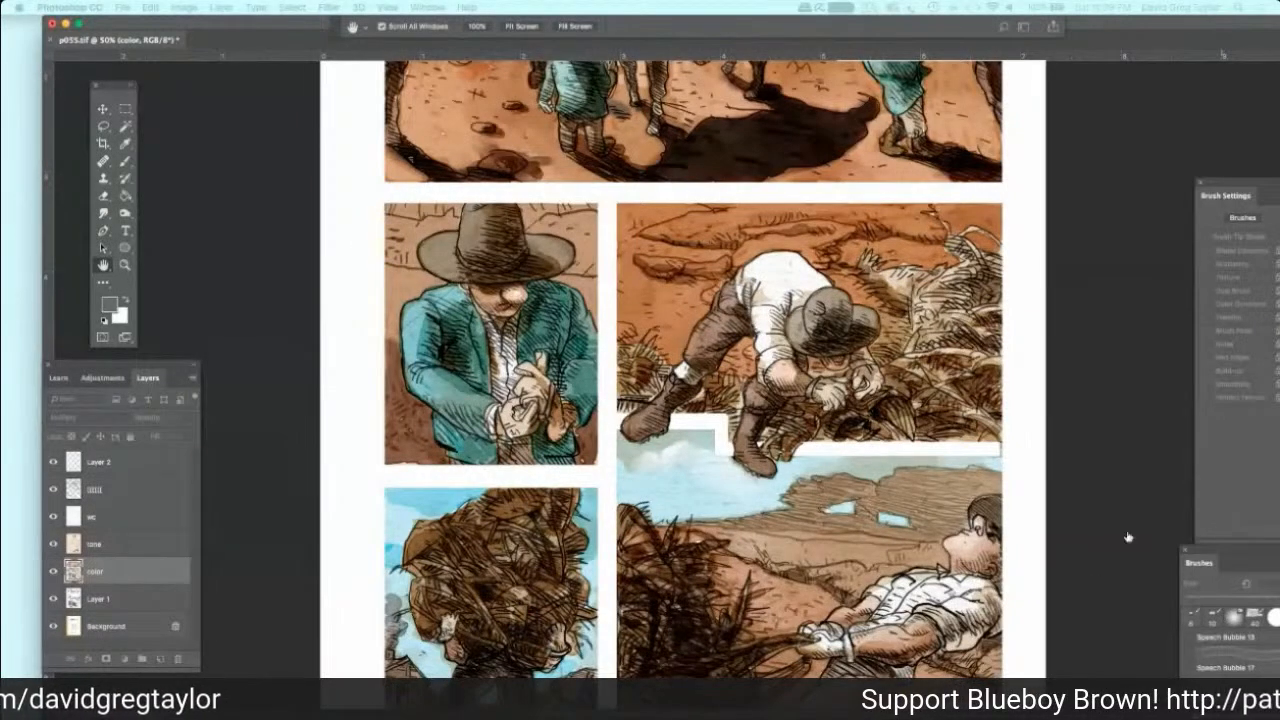
pyautogui.hscroll(3, 1128, 537)
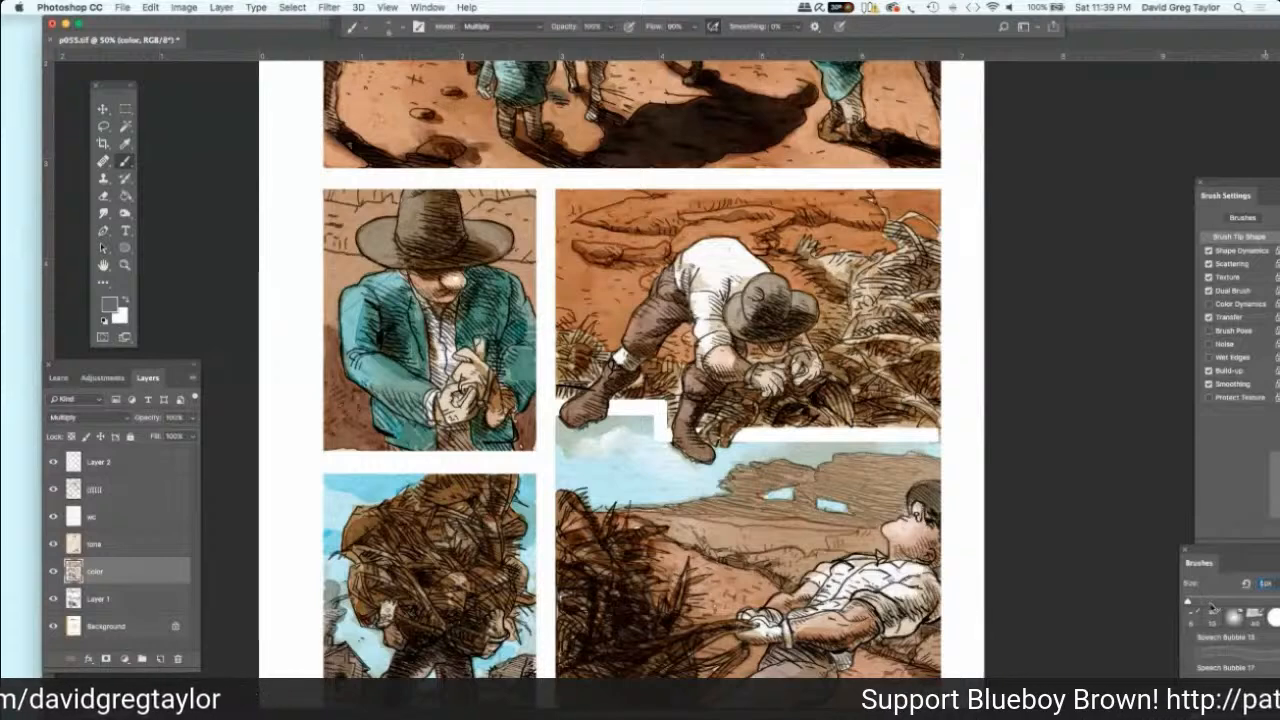
pyautogui.write('215')
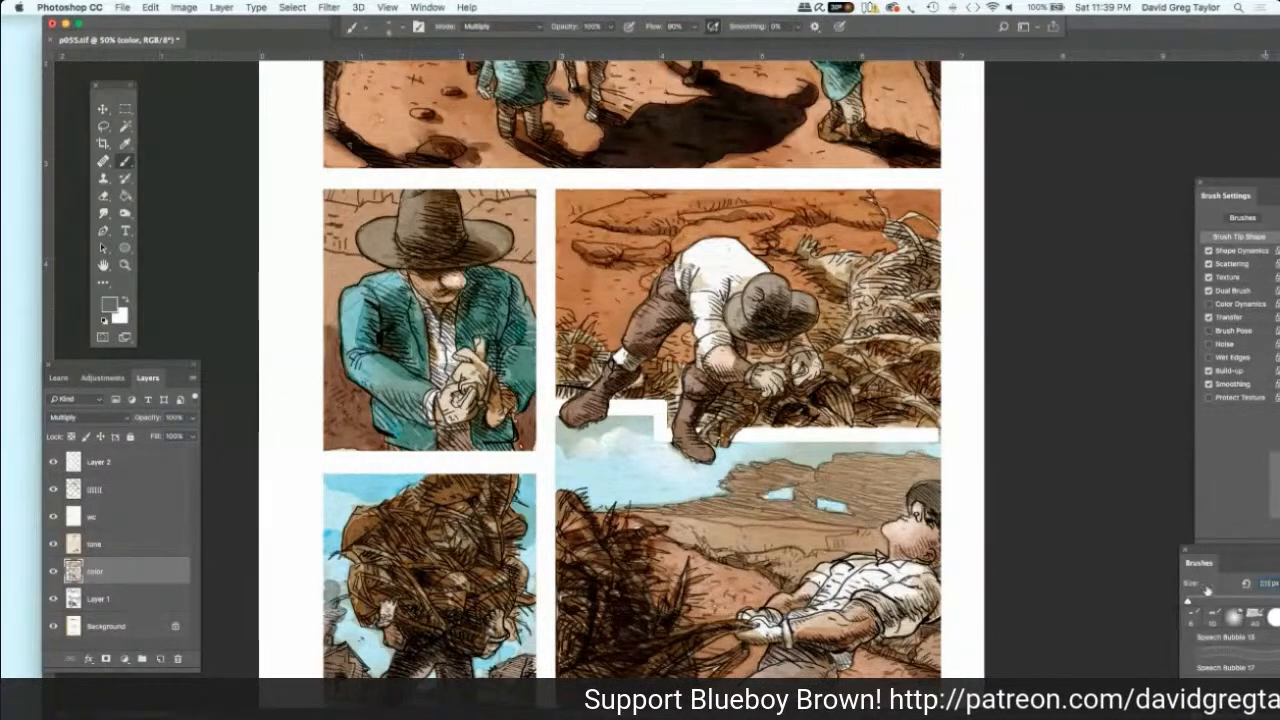
pyautogui.moveTo(1207, 590); pyautogui.dragTo(1204, 590)
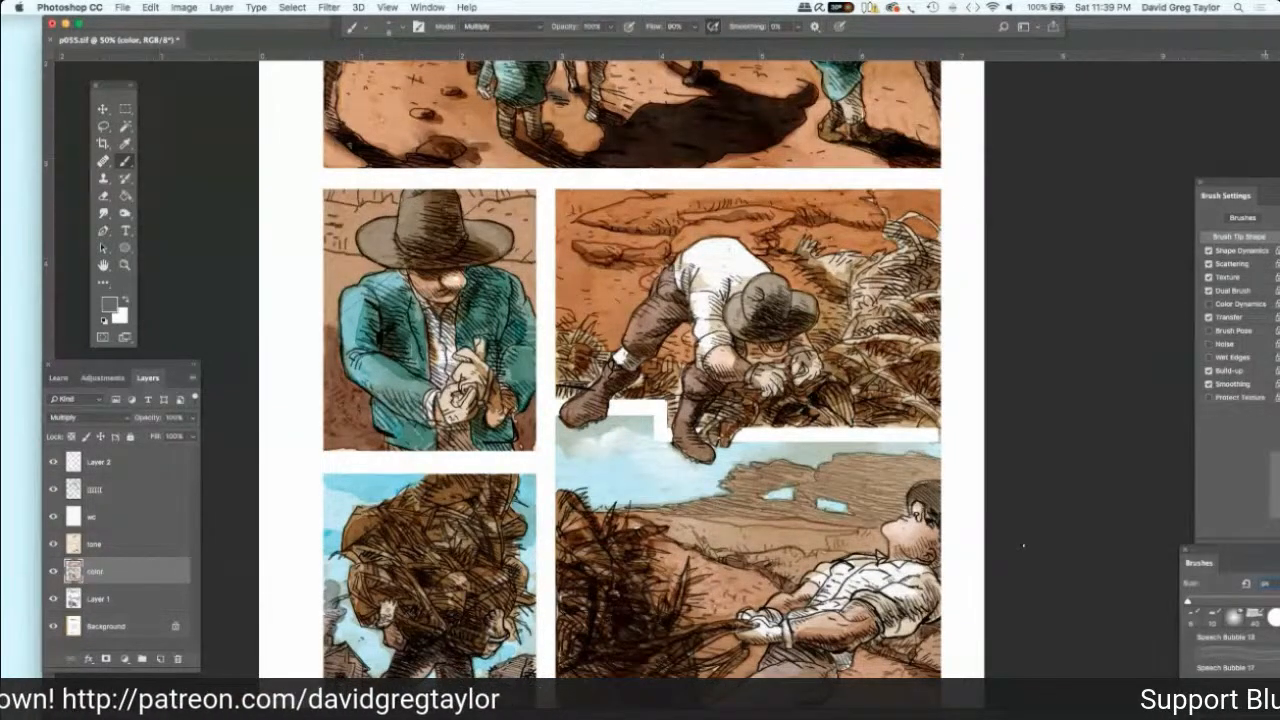
pyautogui.press(']')
pyautogui.press(']')
pyautogui.press(']')
pyautogui.press(']')
pyautogui.press(']')
pyautogui.press(']')
pyautogui.press(']')
pyautogui.press(']')
pyautogui.press(']')
pyautogui.press(']')
# Step: Set the foreground color to a muted tan with hue 27, saturation 28% and brightness 60%, and shade the terrain behind the man's hat
pyautogui.click(110, 304)
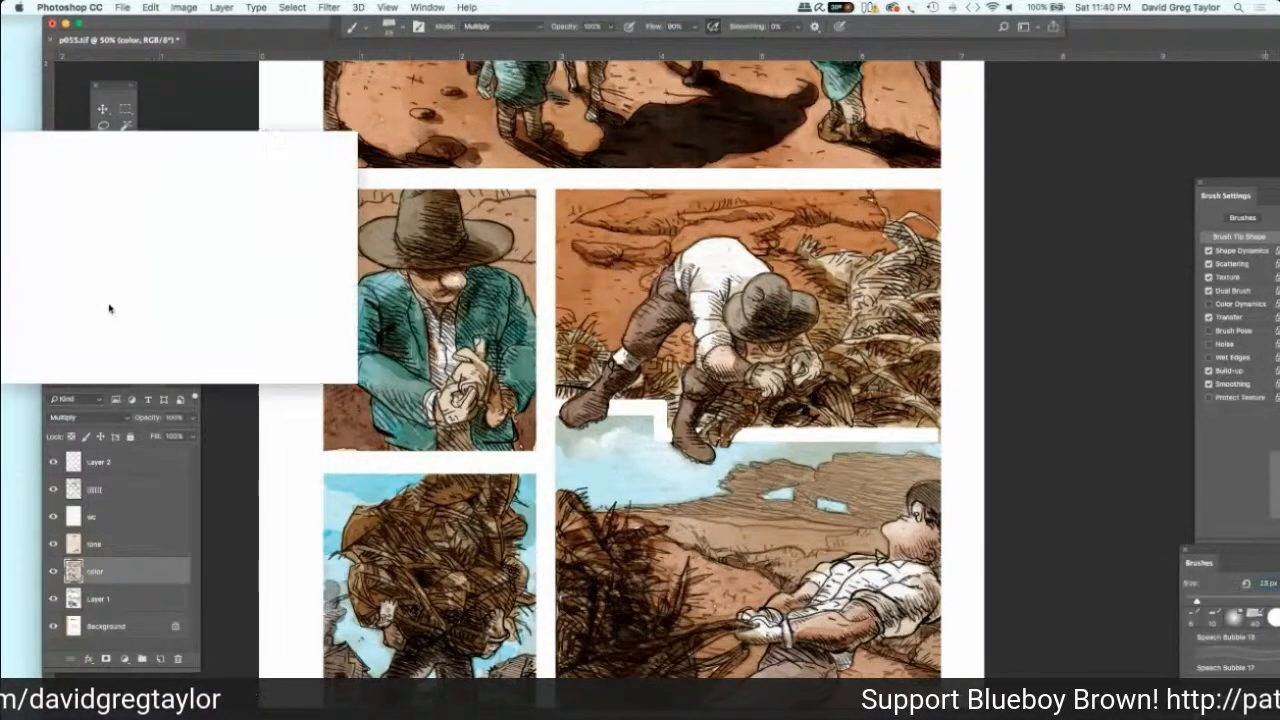
pyautogui.click(109, 305)
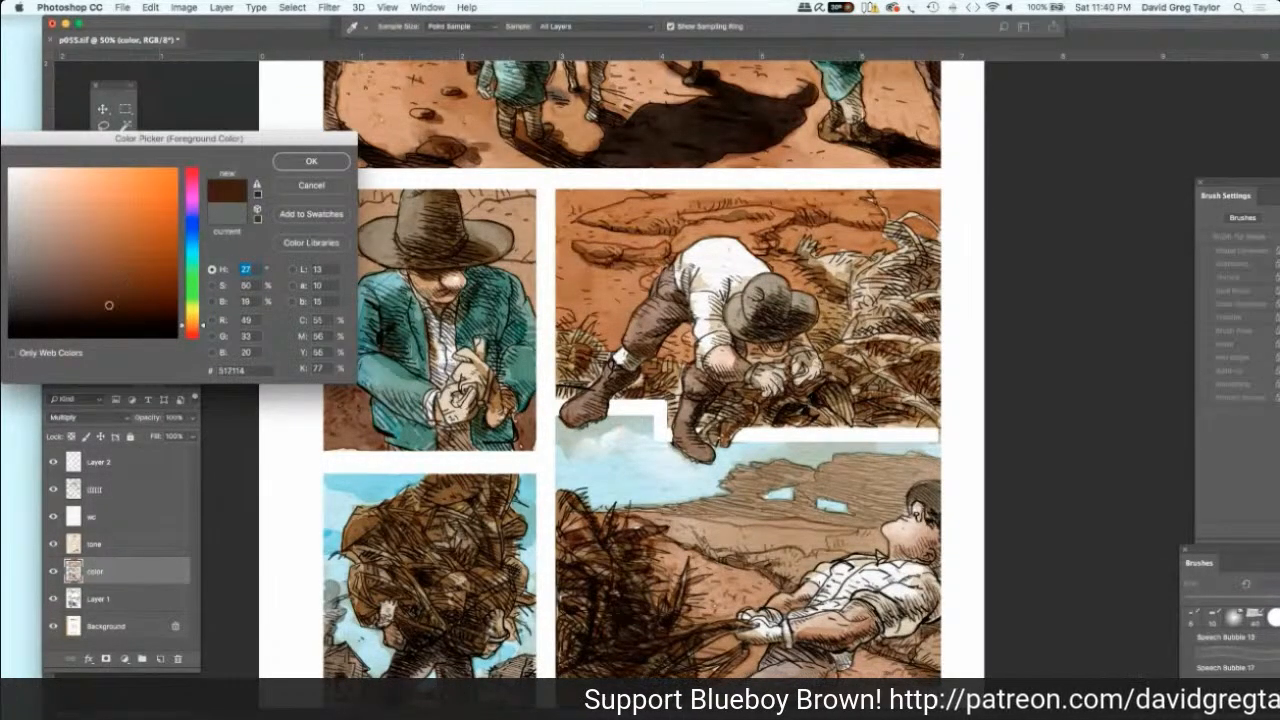
pyautogui.click(56, 235)
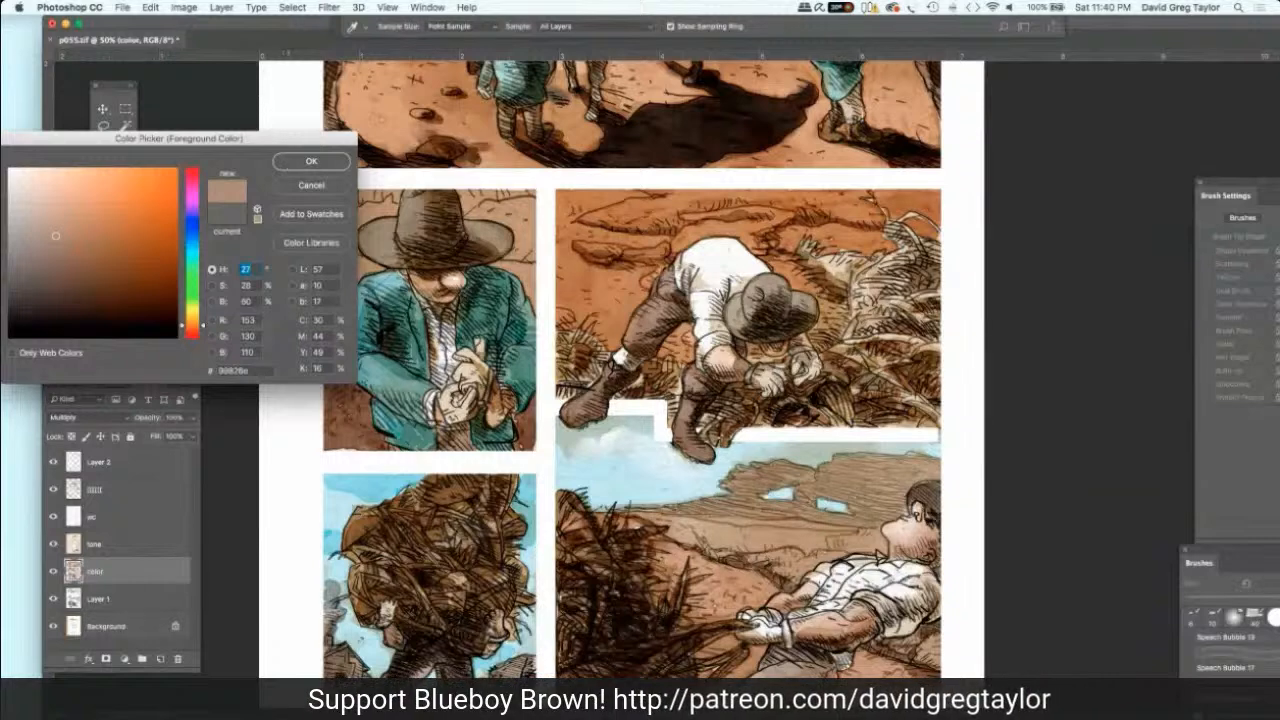
pyautogui.press('Return')
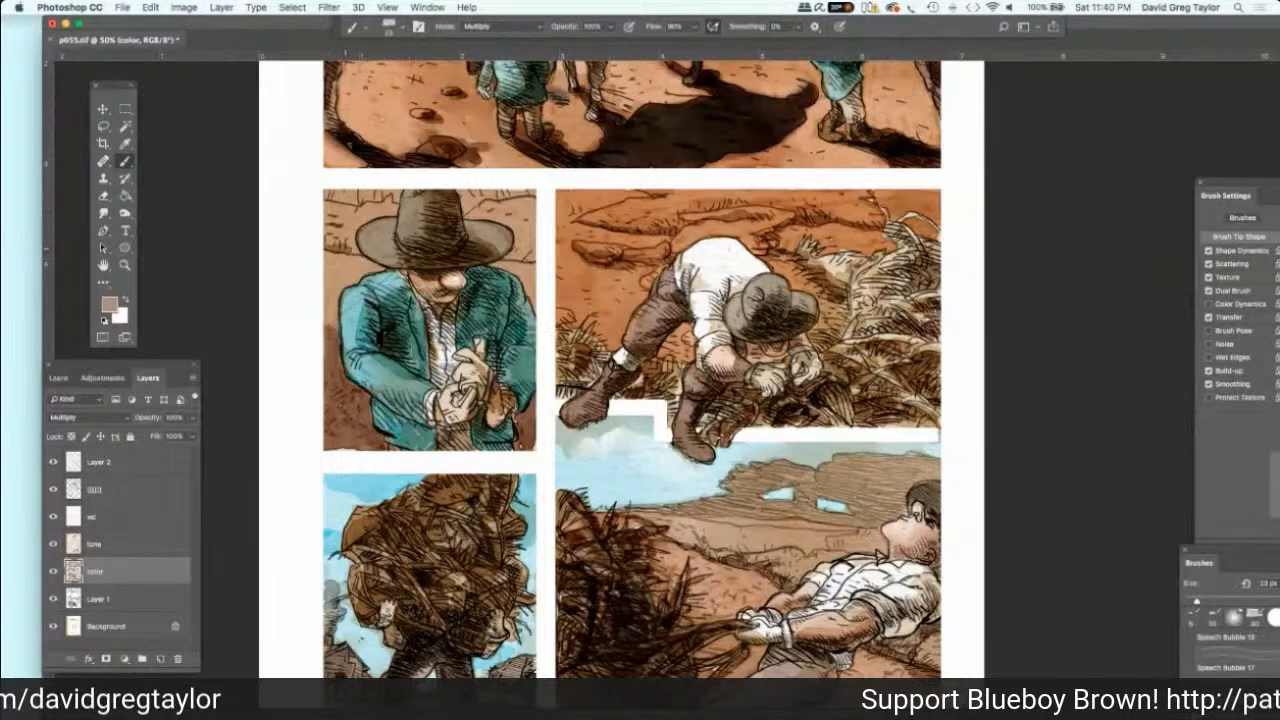
pyautogui.press(']')
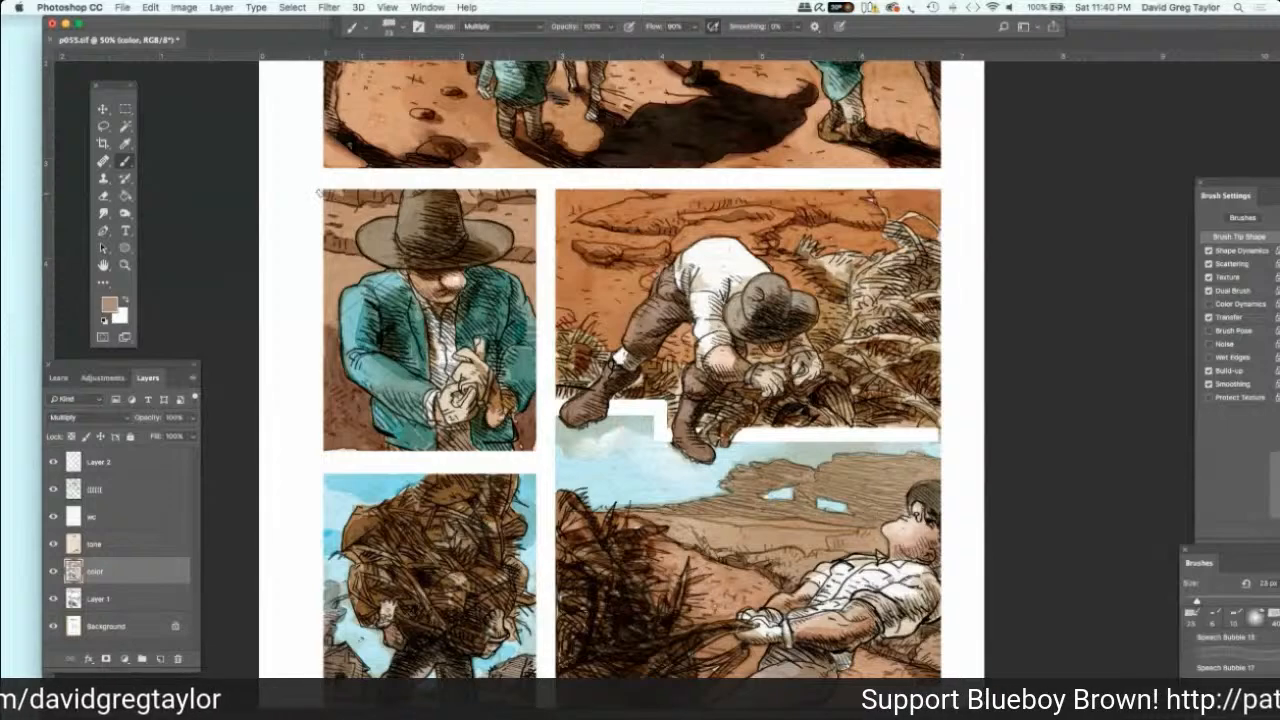
pyautogui.moveTo(226, 665)
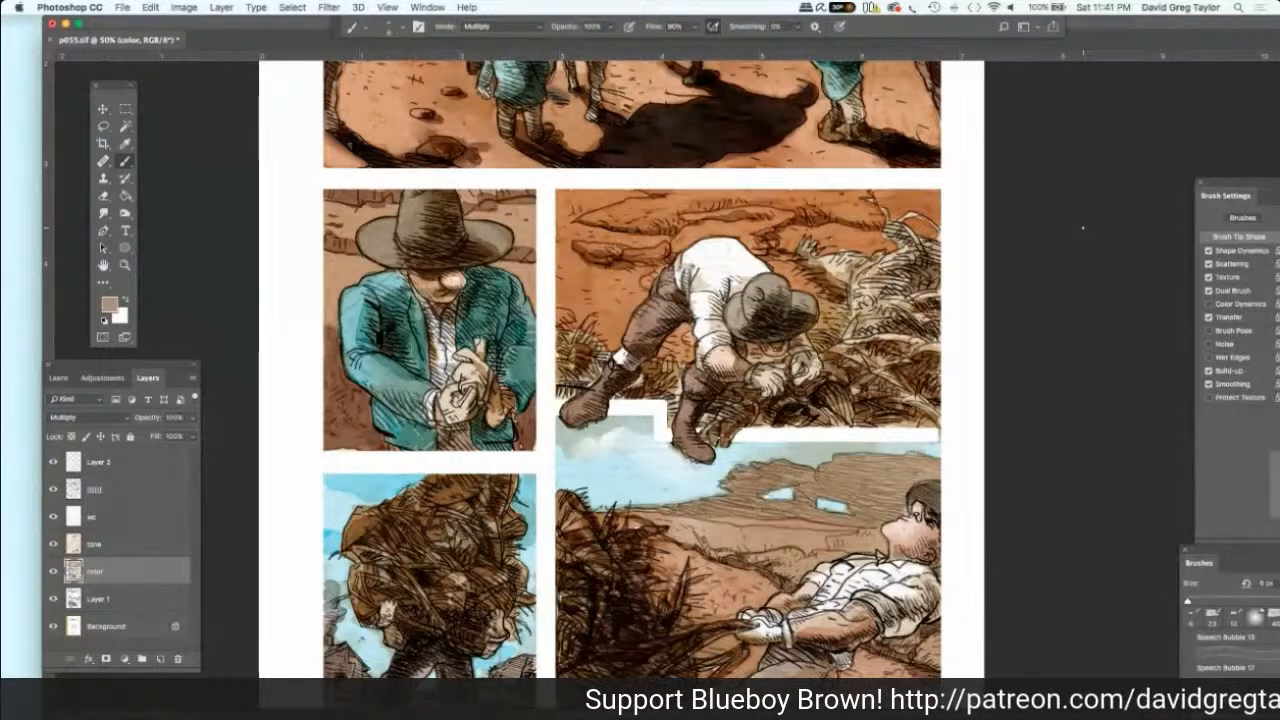
pyautogui.moveTo(338, 226)
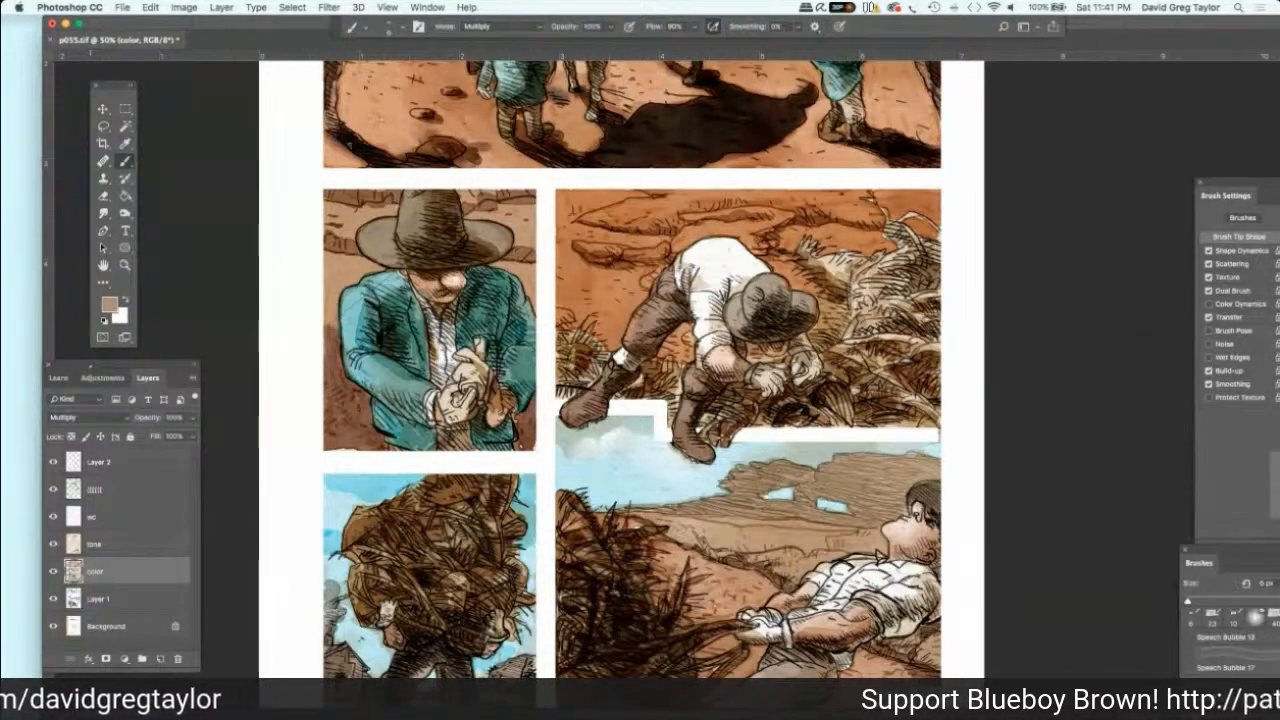
pyautogui.press('super+minus')
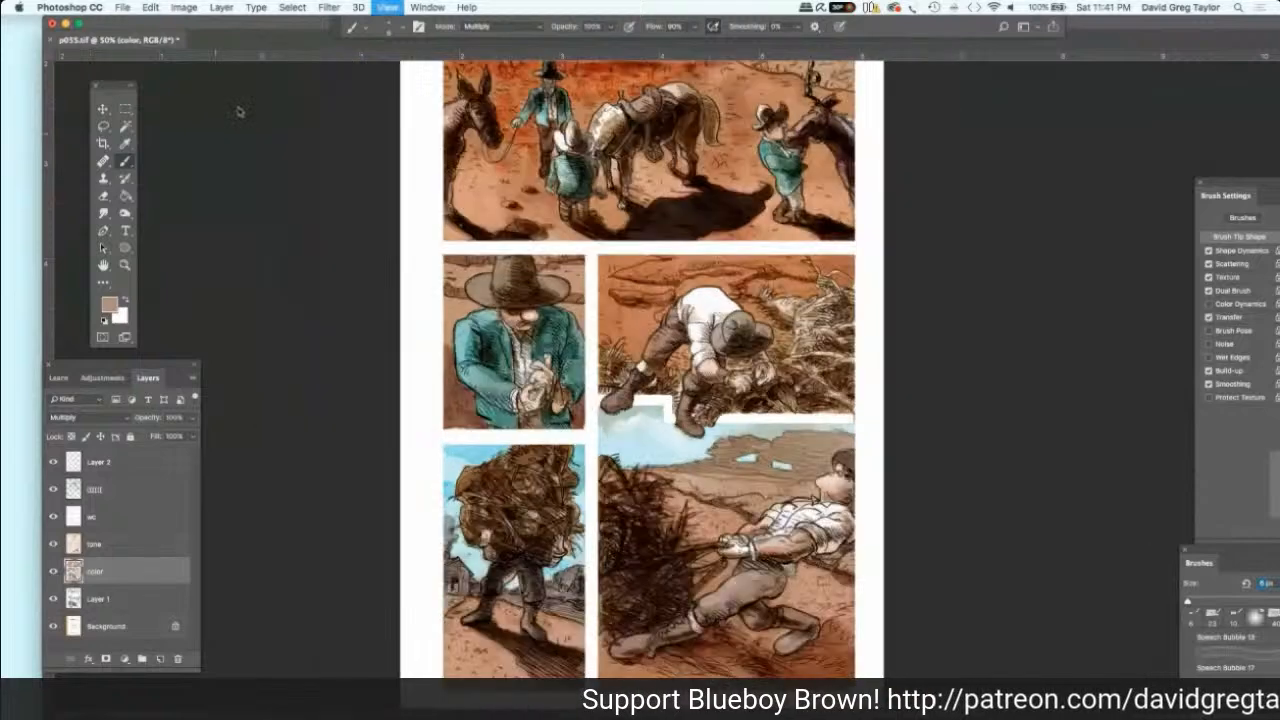
pyautogui.press('super+minus')
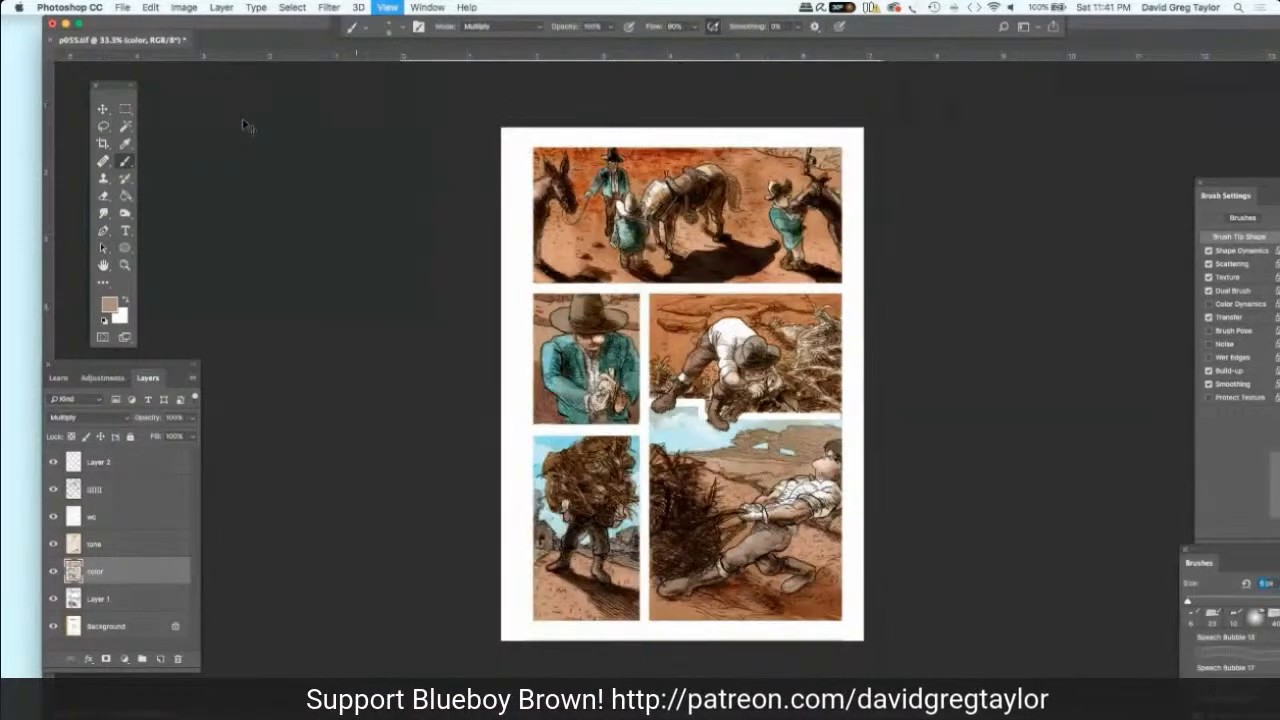